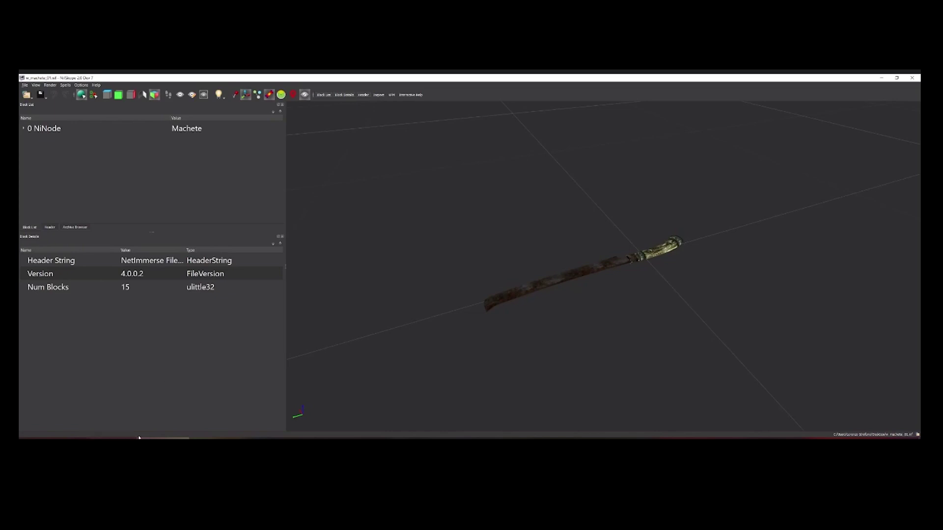
{"action": "key", "text": "alt+Tab"}
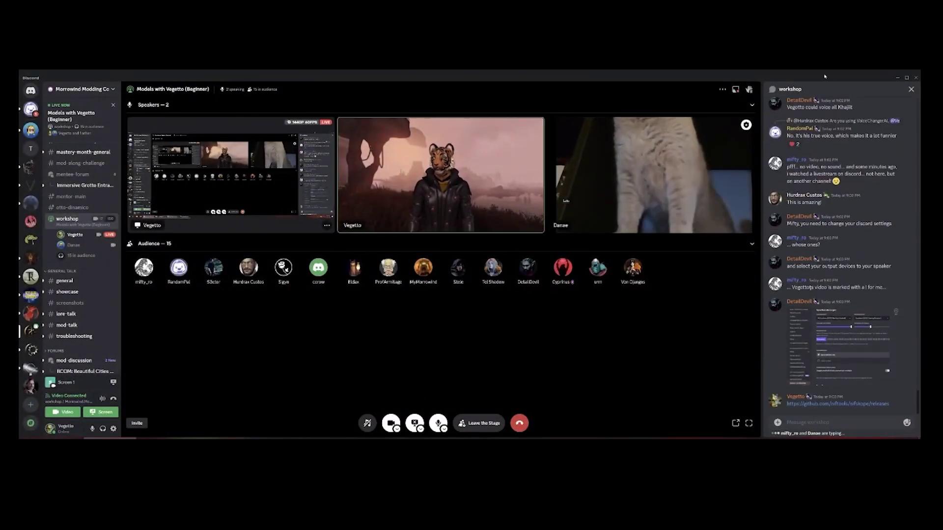
{"action": "key", "text": "alt+Tab"}
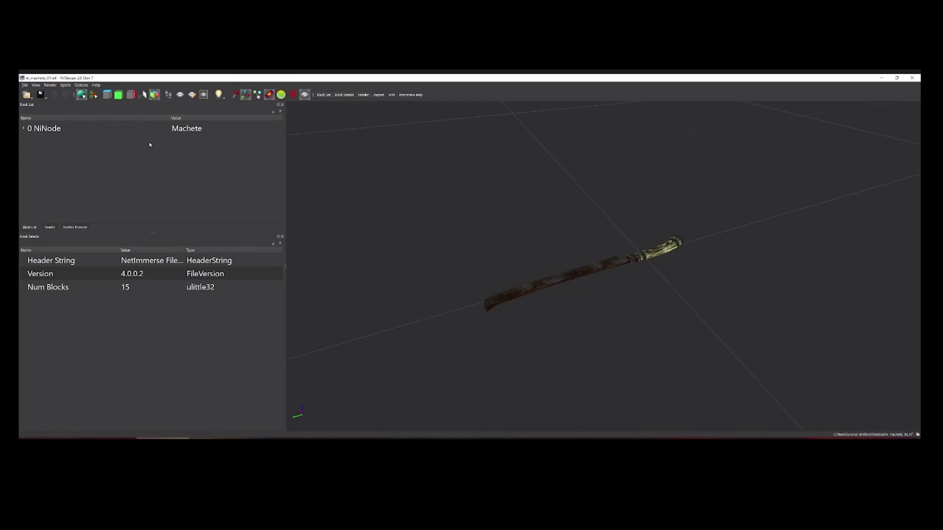
{"action": "mouse_move", "coordinate": [532, 223]}
{"action": "left_mouse_down"}
{"action": "mouse_move", "coordinate": [511, 211]}
{"action": "mouse_move", "coordinate": [524, 223]}
{"action": "left_mouse_up"}
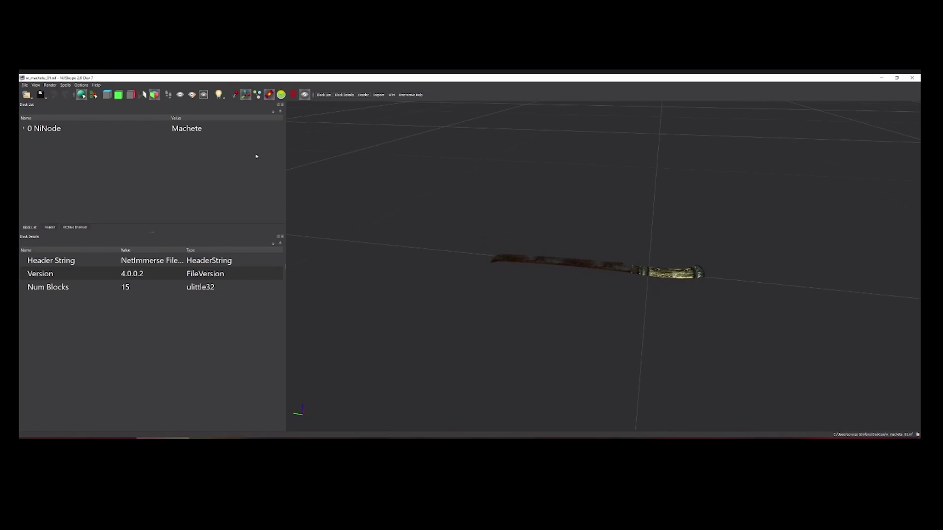
{"action": "left_click_drag", "start_coordinate": [671, 200], "coordinate": [650, 256]}
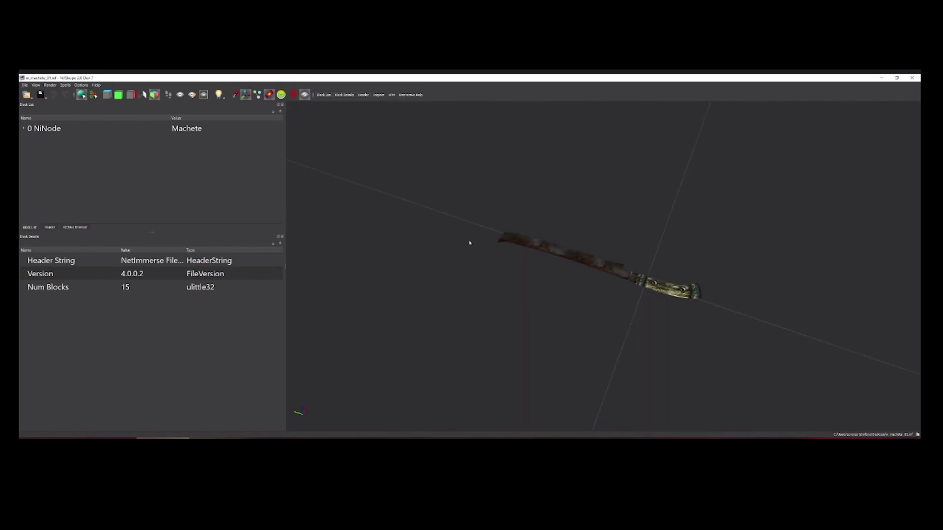
{"action": "left_click_drag", "start_coordinate": [564, 274], "coordinate": [577, 270]}
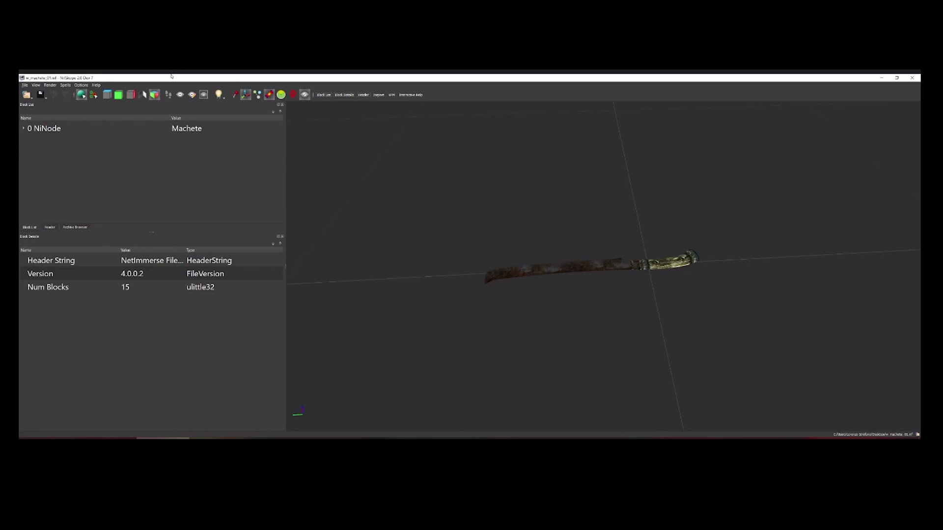
Check the resource folder paths in the program settings and close the settings without changes.
{"action": "left_click", "coordinate": [81, 86]}
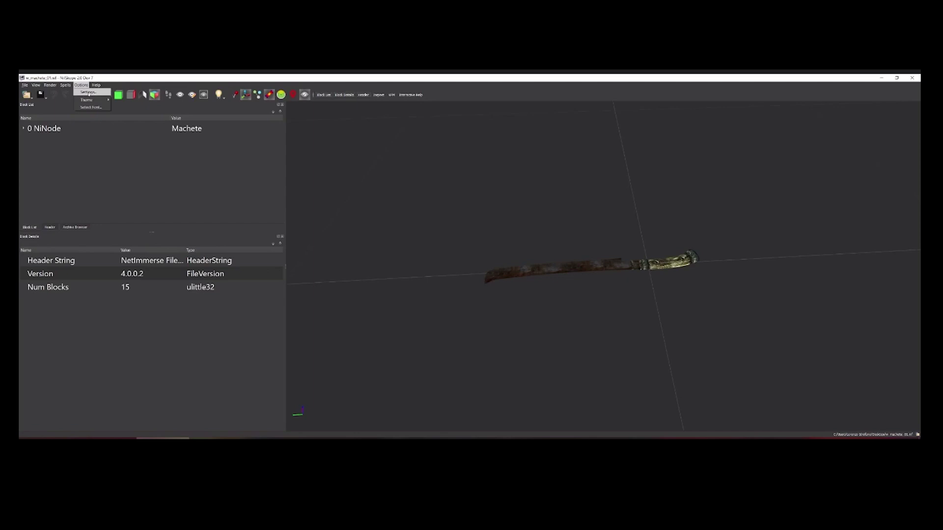
{"action": "left_click", "coordinate": [93, 92]}
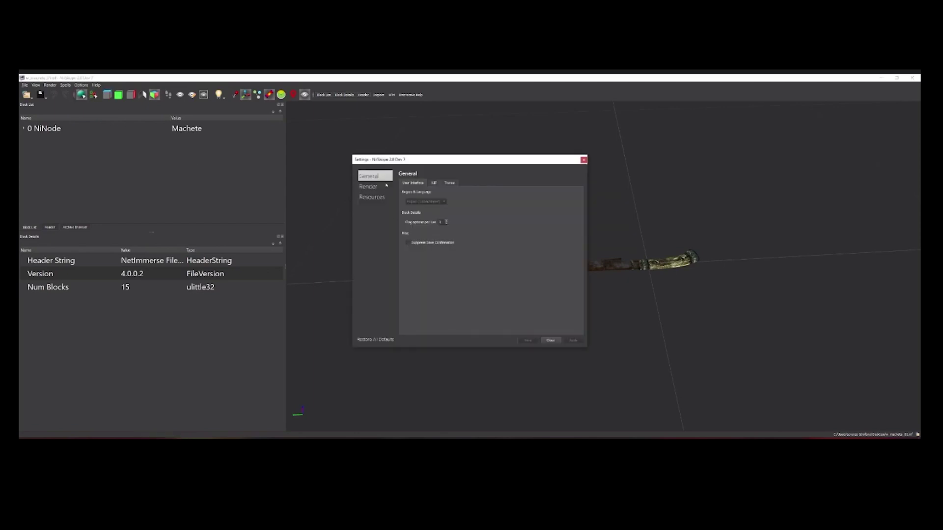
{"action": "left_click", "coordinate": [375, 199]}
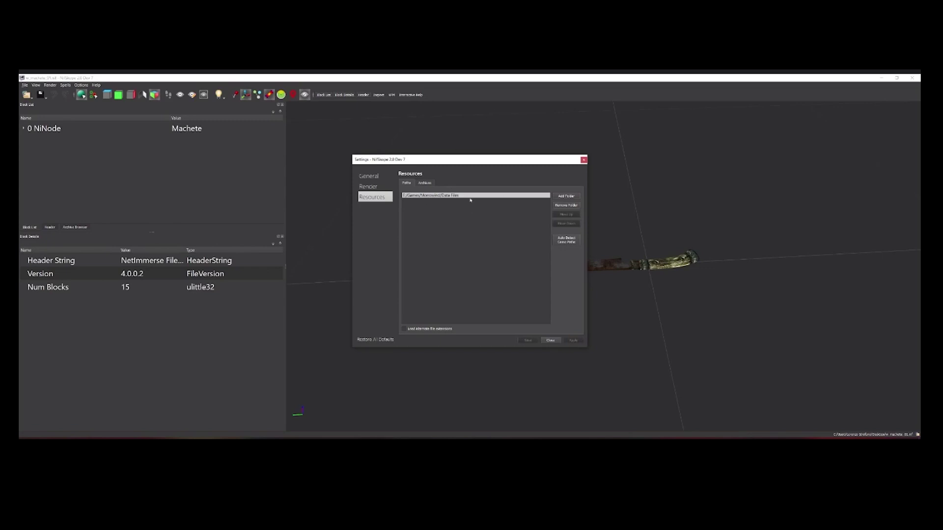
{"action": "left_click", "coordinate": [556, 343]}
{"action": "mouse_move", "coordinate": [602, 278]}
{"action": "left_mouse_down"}
{"action": "mouse_move", "coordinate": [561, 280]}
{"action": "mouse_move", "coordinate": [604, 282]}
{"action": "left_mouse_up"}
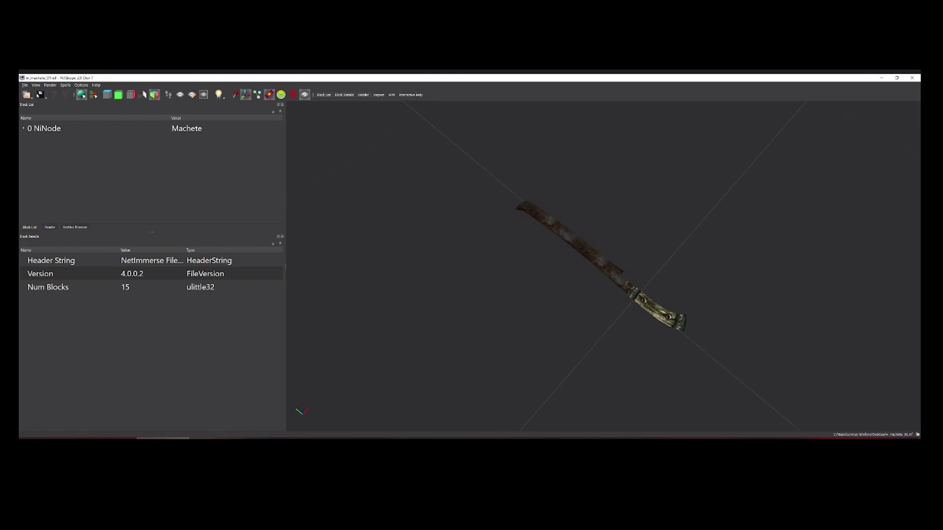
{"action": "mouse_move", "coordinate": [82, 125]}
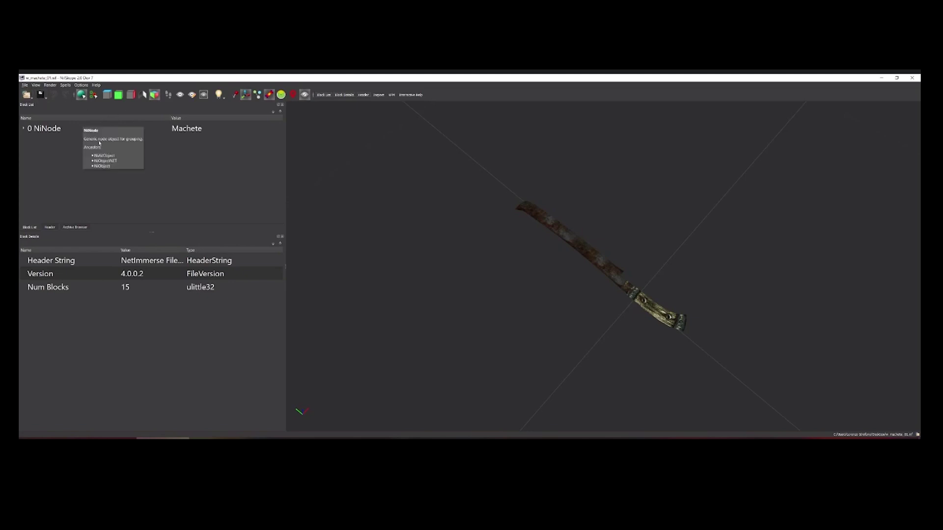
{"action": "left_click", "coordinate": [27, 95]}
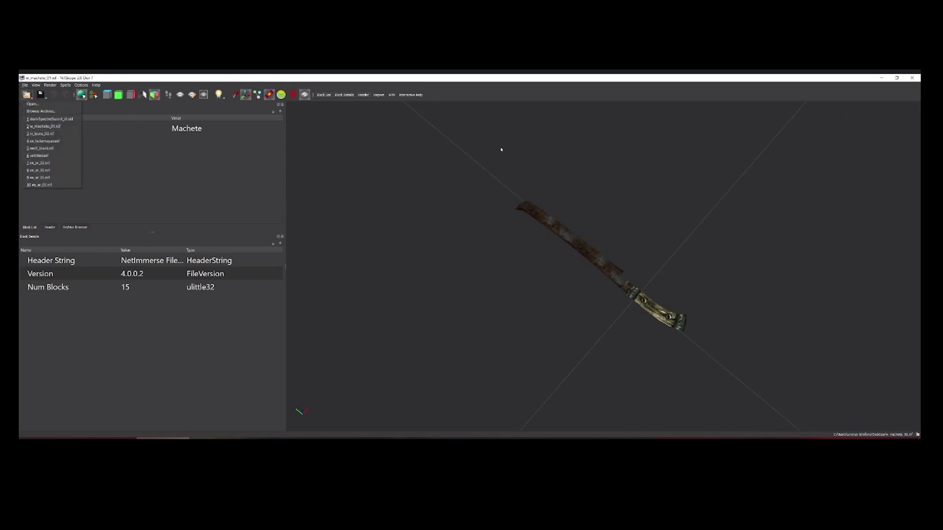
{"action": "left_click", "coordinate": [494, 213]}
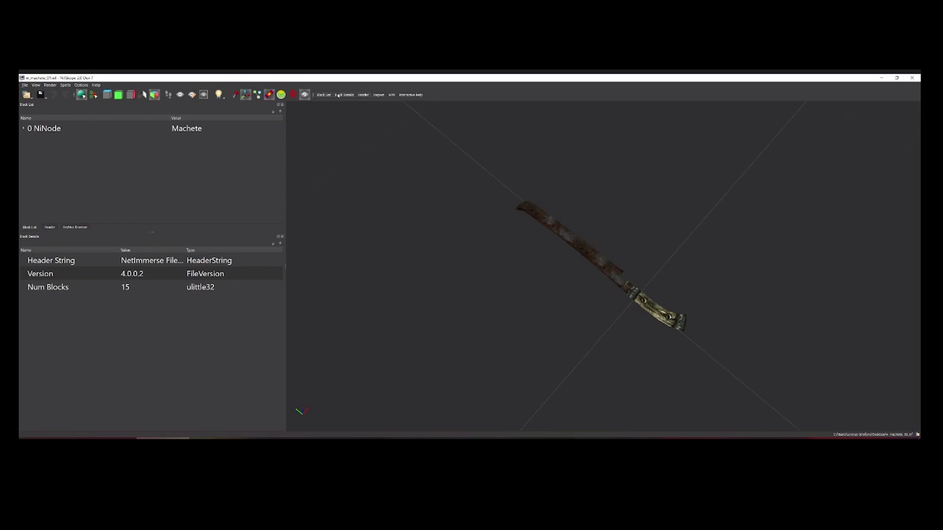
Select the machete's blade mesh in the 3D view and examine the model from several angles.
{"action": "left_click_drag", "start_coordinate": [536, 223], "coordinate": [550, 215]}
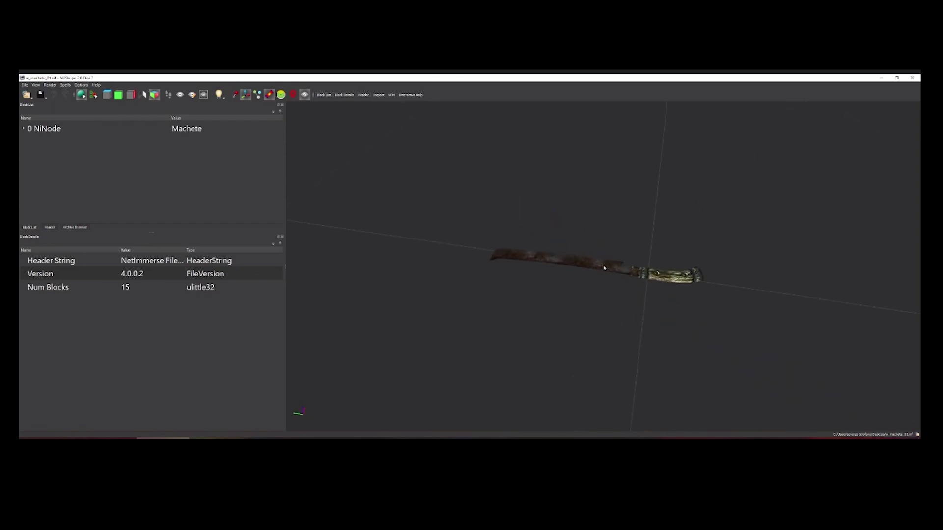
{"action": "scroll", "coordinate": [598, 286], "scroll_direction": "up", "scroll_amount": 5}
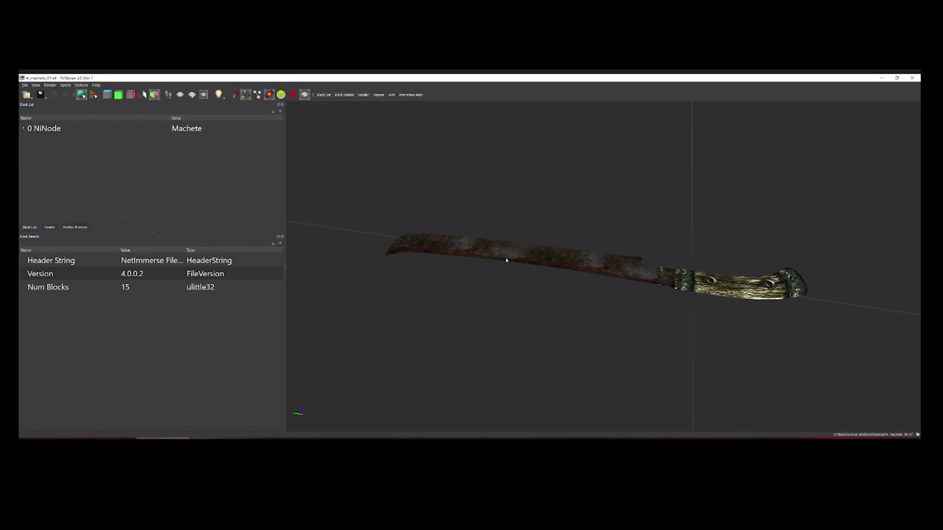
{"action": "left_click_drag", "start_coordinate": [613, 302], "coordinate": [619, 305]}
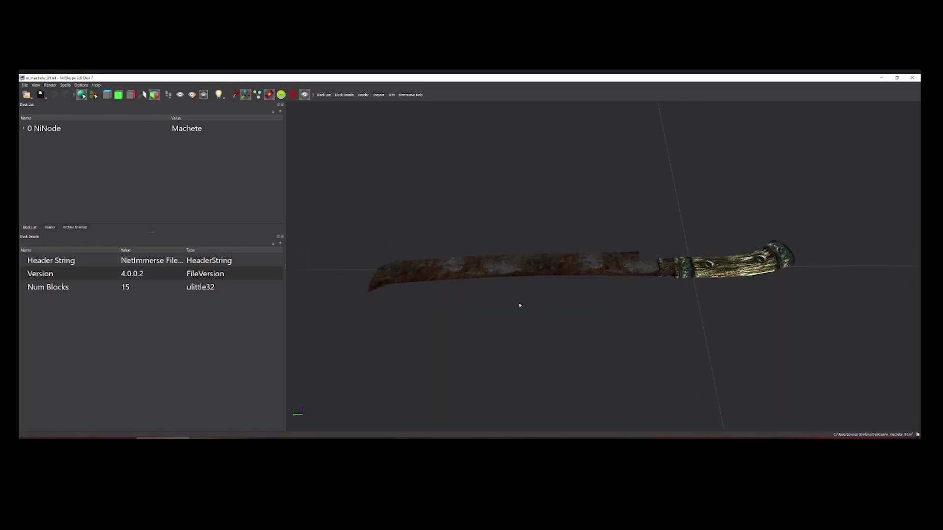
{"action": "left_click", "coordinate": [477, 263]}
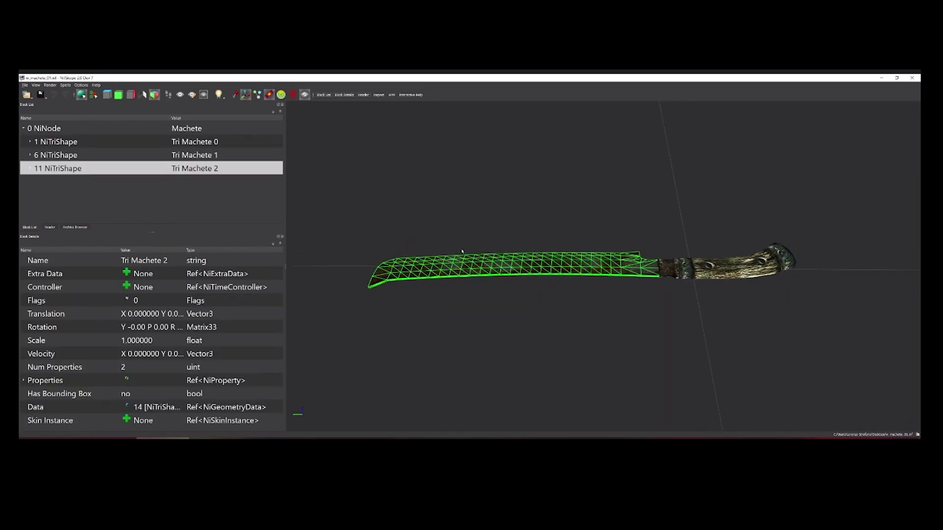
{"action": "left_click_drag", "start_coordinate": [526, 210], "coordinate": [649, 218]}
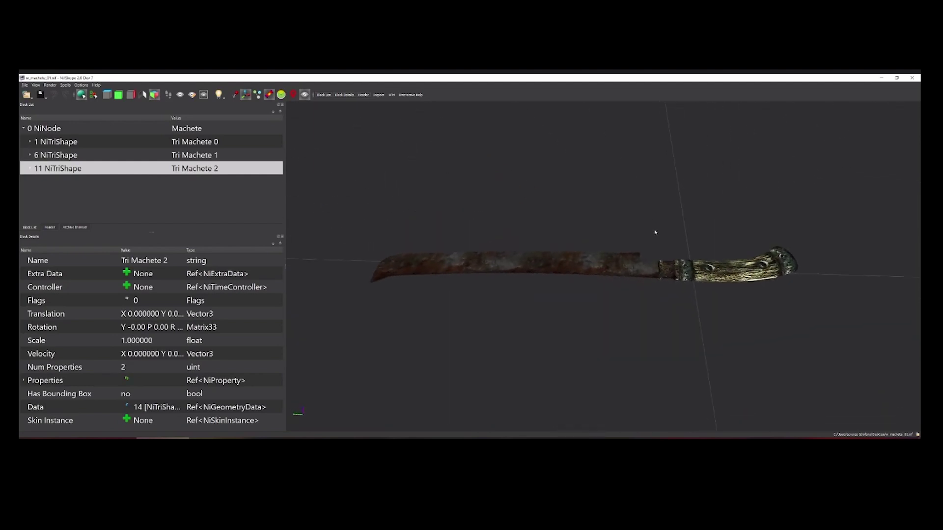
{"action": "left_click_drag", "start_coordinate": [547, 229], "coordinate": [506, 242]}
{"action": "left_click_drag", "start_coordinate": [609, 304], "coordinate": [587, 290]}
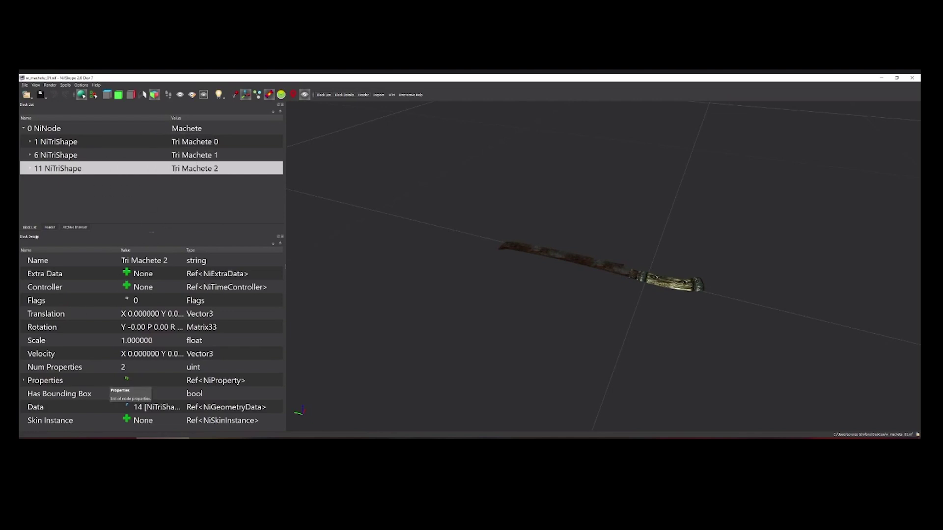
Inspect the root NiNode and each of its three NiTriShape child blocks to see which machete part each one represents.
{"action": "left_click", "coordinate": [52, 129]}
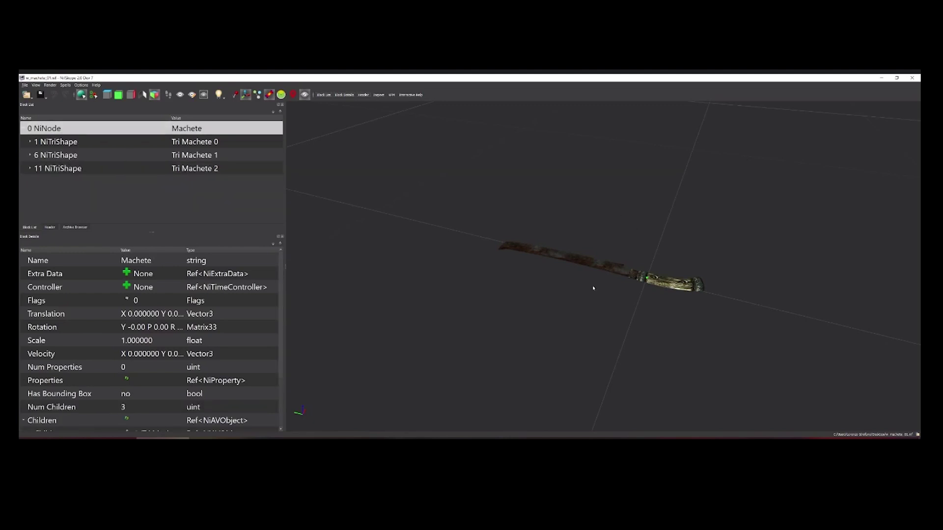
{"action": "scroll", "coordinate": [635, 294], "scroll_direction": "up", "scroll_amount": 4}
{"action": "left_click_drag", "start_coordinate": [491, 274], "coordinate": [508, 274]}
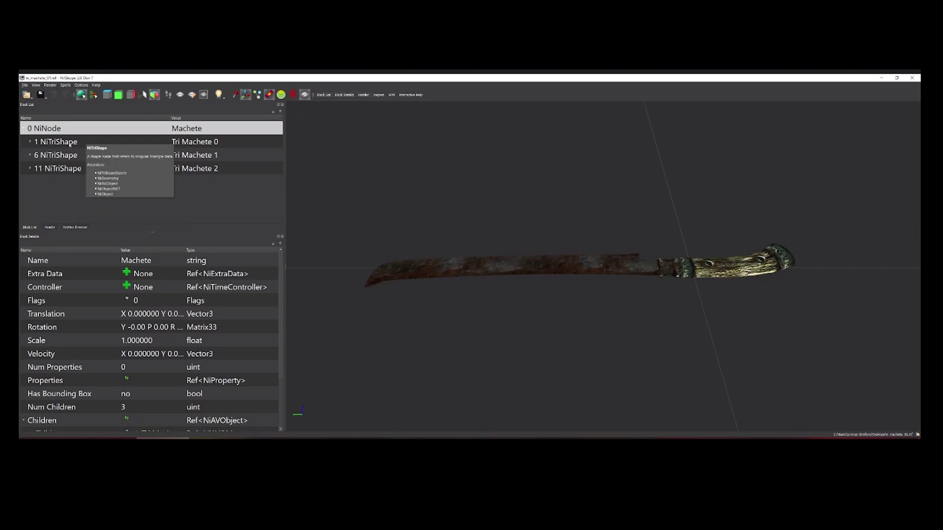
{"action": "left_click", "coordinate": [70, 143]}
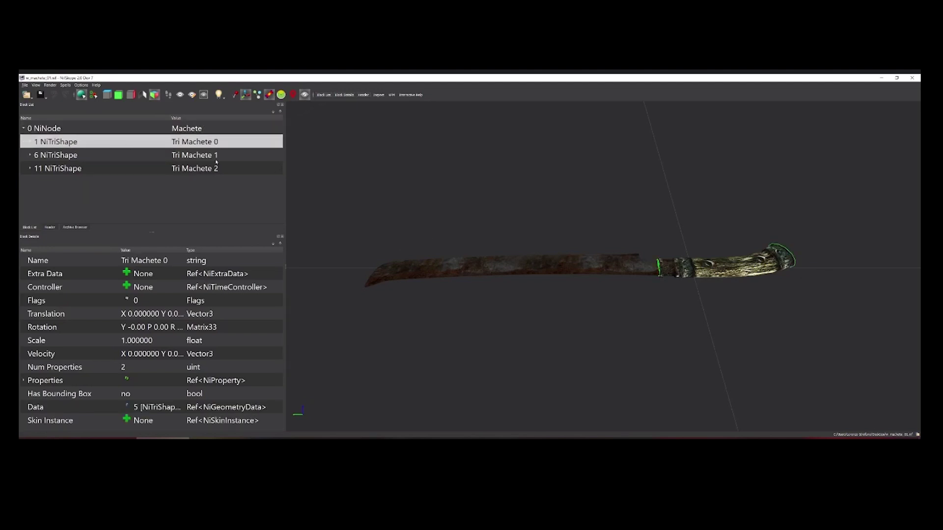
{"action": "left_click", "coordinate": [157, 156]}
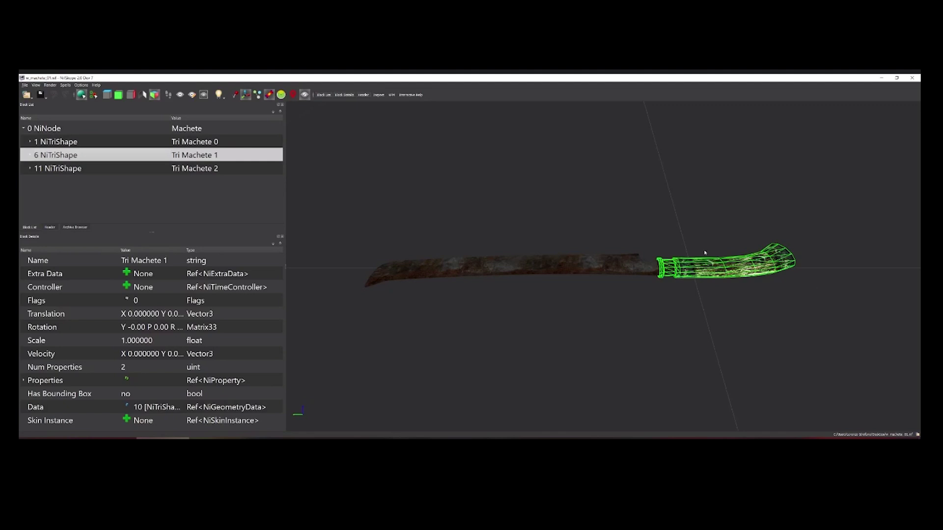
{"action": "left_click", "coordinate": [190, 169]}
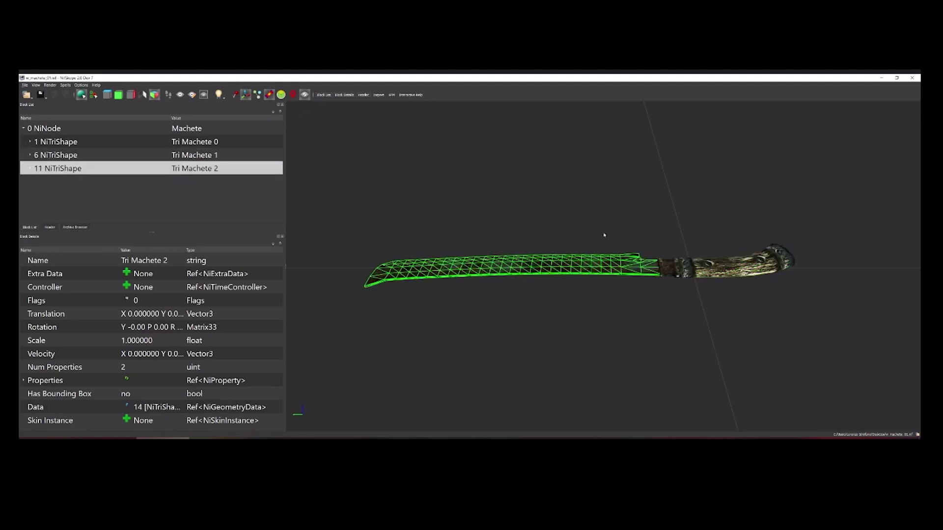
{"action": "scroll", "coordinate": [487, 289], "scroll_direction": "up", "scroll_amount": 2}
{"action": "scroll", "coordinate": [488, 289], "scroll_direction": "down", "scroll_amount": 2}
Select the root NiNode and collapse and expand its child blocks, leaving them expanded.
{"action": "left_click", "coordinate": [58, 129]}
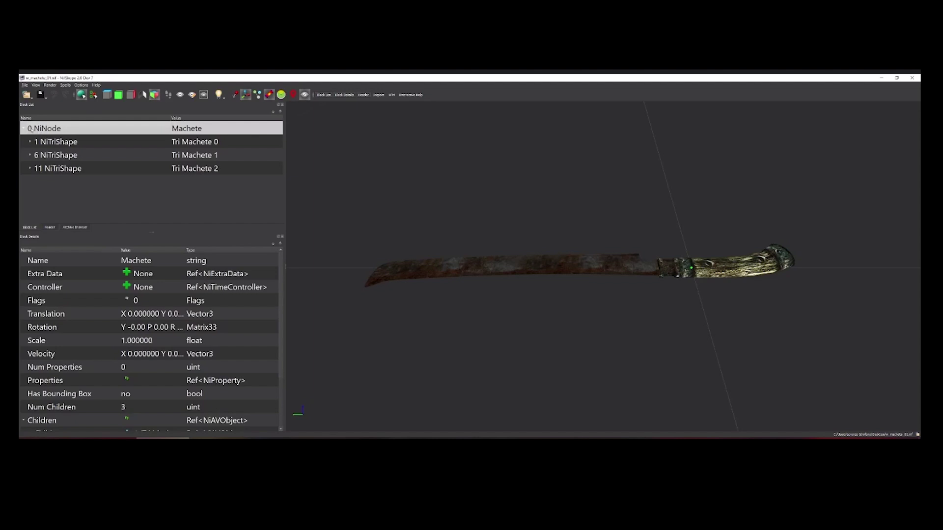
{"action": "left_click", "coordinate": [24, 129]}
{"action": "left_click", "coordinate": [24, 128]}
{"action": "left_click", "coordinate": [23, 129]}
{"action": "left_click", "coordinate": [23, 130]}
{"action": "left_click", "coordinate": [23, 129]}
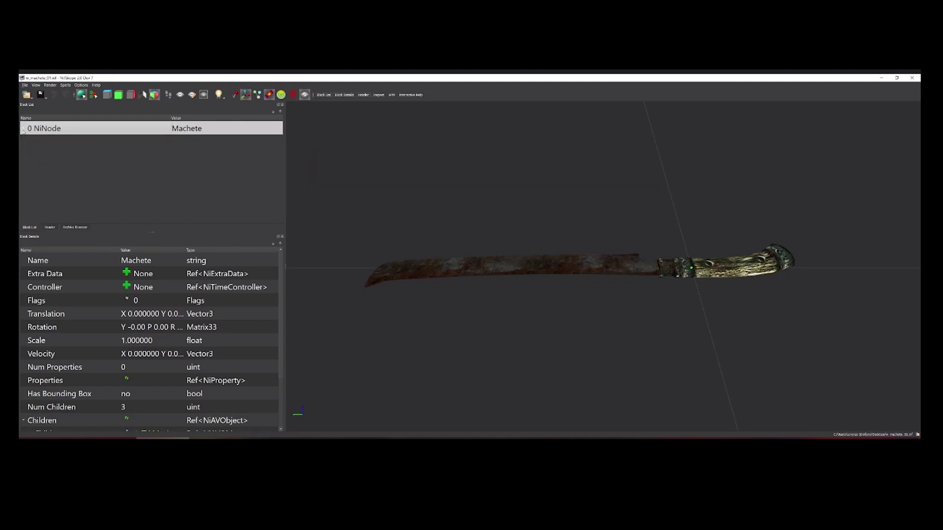
{"action": "left_click", "coordinate": [23, 129]}
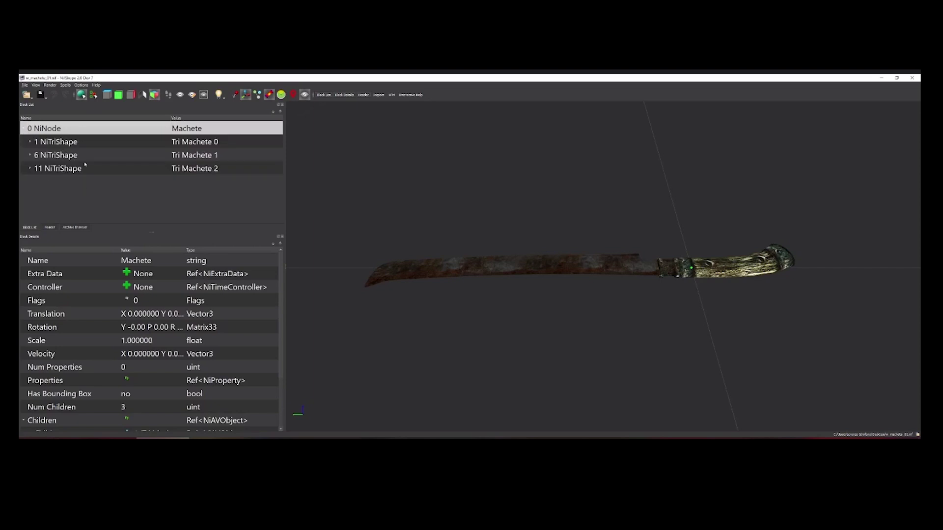
Review the root node's list of children and step through the blocks to the blade shape, Tri Machete 2.
{"action": "key", "text": "Down"}
{"action": "key", "text": "Down"}
{"action": "key", "text": "Down"}
{"action": "scroll", "coordinate": [139, 350], "scroll_direction": "down", "scroll_amount": 1}
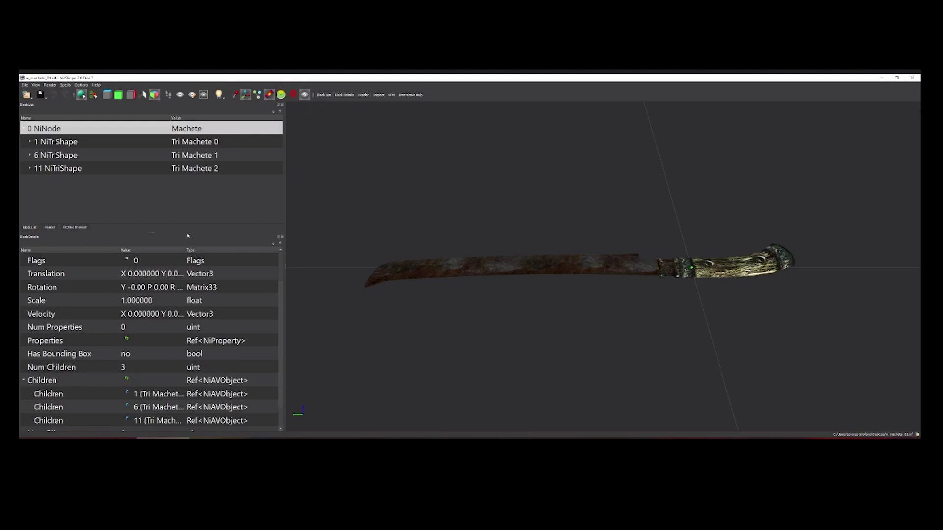
{"action": "key", "text": "Down"}
{"action": "key", "text": "Down"}
{"action": "key", "text": "Down"}
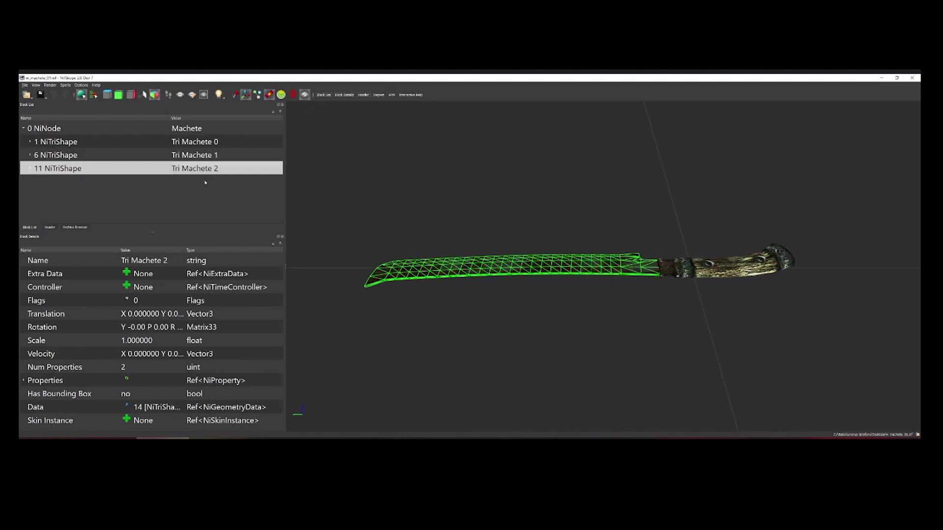
{"action": "scroll", "coordinate": [487, 303], "scroll_direction": "up", "scroll_amount": 2}
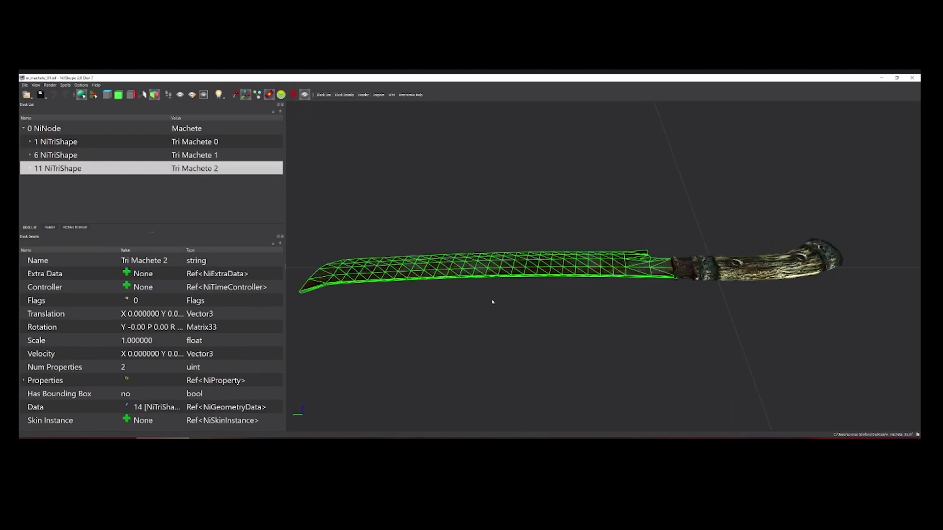
Compare the Tri Machete 0 and Tri Machete 1 shapes, and reselect Tri Machete 2 to examine its wireframe up close.
{"action": "left_click", "coordinate": [114, 142]}
{"action": "key", "text": "Down"}
{"action": "key", "text": "Up"}
{"action": "left_click", "coordinate": [105, 172]}
{"action": "left_click_drag", "start_coordinate": [543, 301], "coordinate": [604, 311]}
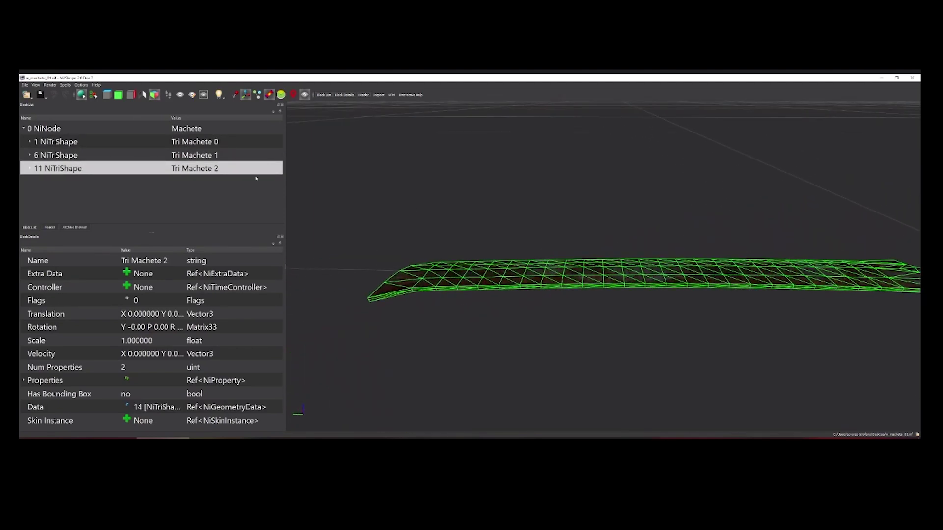
Switch to vertex selection mode and examine the vertices along the whole machete.
{"action": "left_click", "coordinate": [93, 94]}
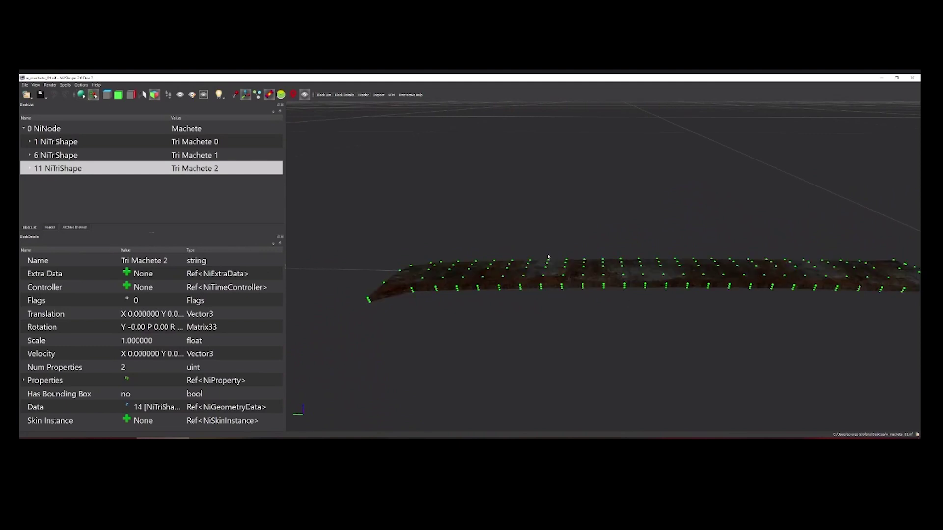
{"action": "left_click_drag", "start_coordinate": [720, 303], "coordinate": [708, 311]}
{"action": "left_click_drag", "start_coordinate": [612, 327], "coordinate": [641, 264]}
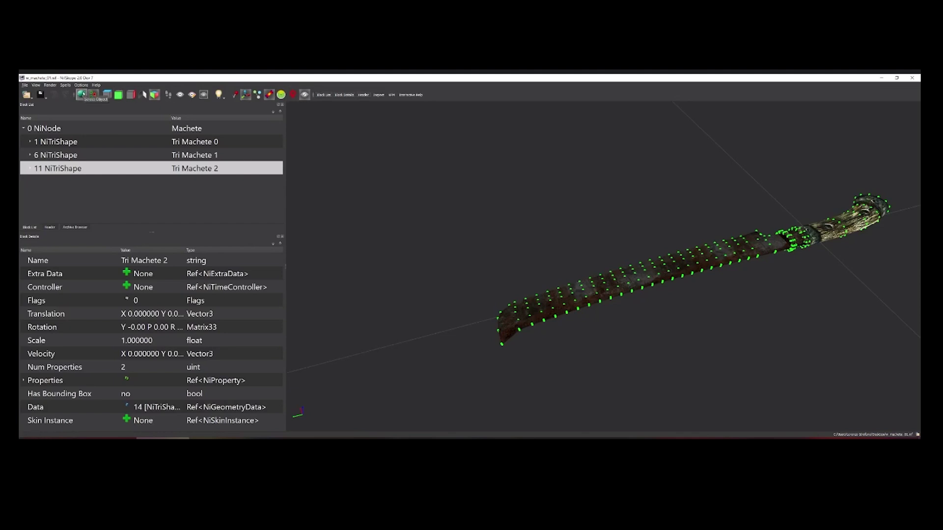
Select the handle mesh, Tri Machete 1, in object selection mode and return to vertex selection mode.
{"action": "left_click", "coordinate": [82, 94]}
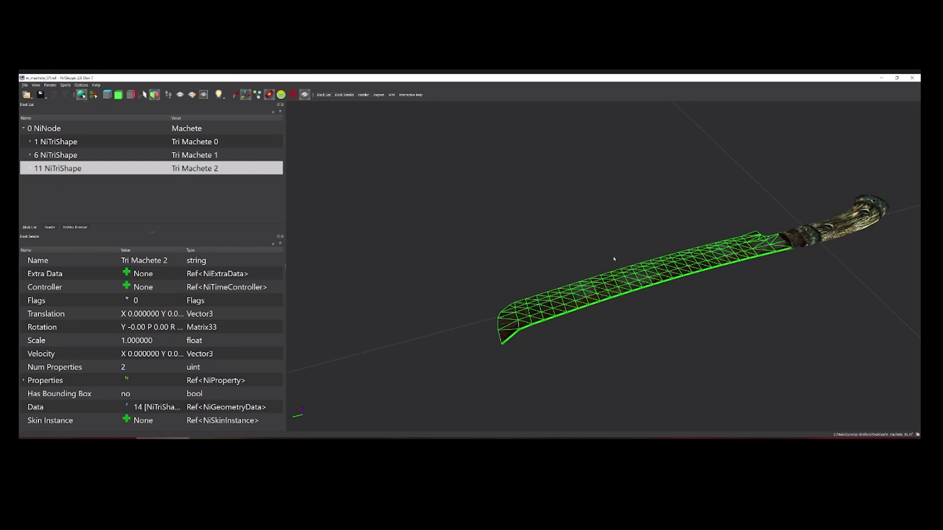
{"action": "left_click", "coordinate": [833, 236]}
{"action": "left_click", "coordinate": [769, 253]}
{"action": "left_click", "coordinate": [785, 242]}
{"action": "left_click", "coordinate": [810, 237]}
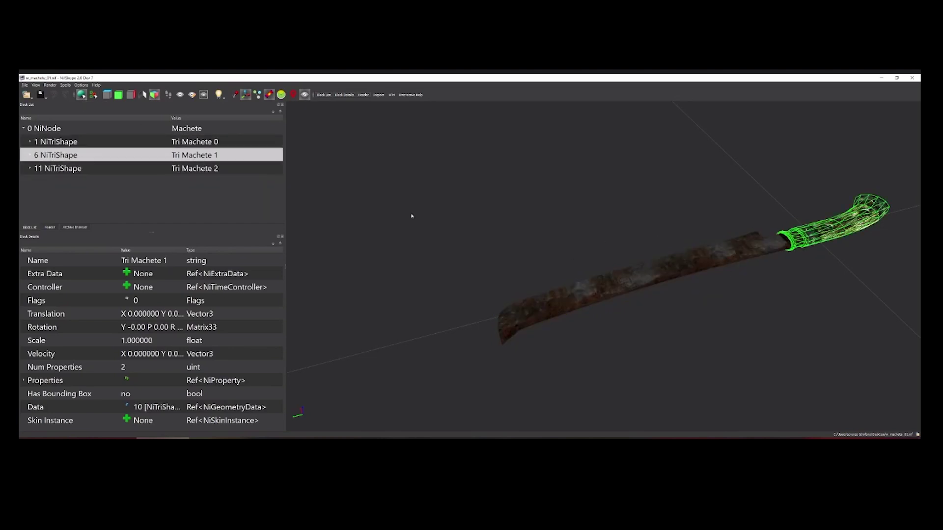
{"action": "left_click", "coordinate": [94, 96]}
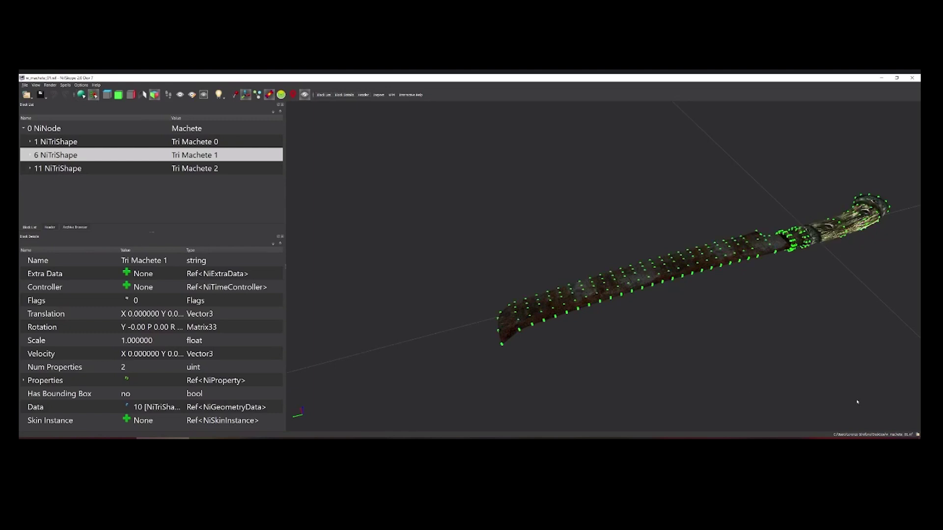
Examine the machete's vertices along the blade and handle from several angles.
{"action": "left_click_drag", "start_coordinate": [767, 285], "coordinate": [462, 206]}
{"action": "left_click_drag", "start_coordinate": [698, 226], "coordinate": [782, 275]}
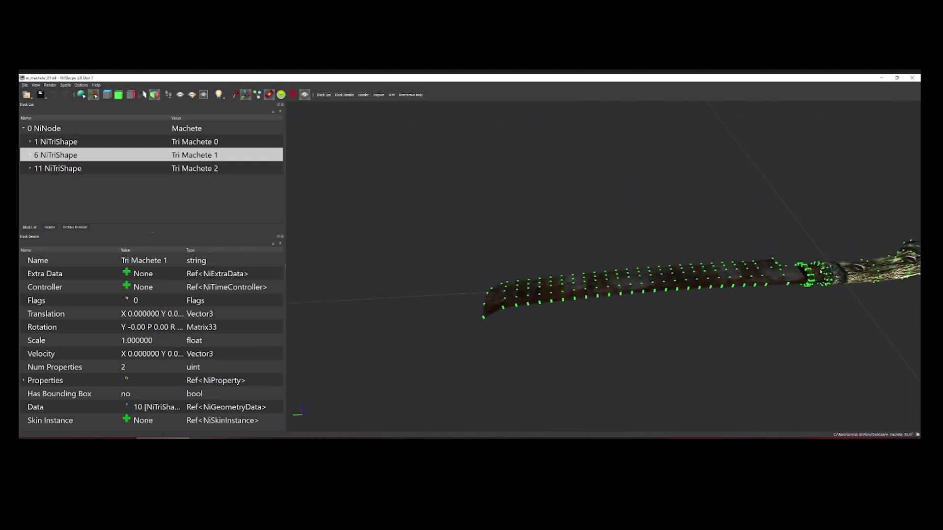
{"action": "mouse_move", "coordinate": [807, 321]}
{"action": "left_mouse_down"}
{"action": "mouse_move", "coordinate": [788, 305]}
{"action": "mouse_move", "coordinate": [719, 311]}
{"action": "mouse_move", "coordinate": [805, 324]}
{"action": "left_mouse_up"}
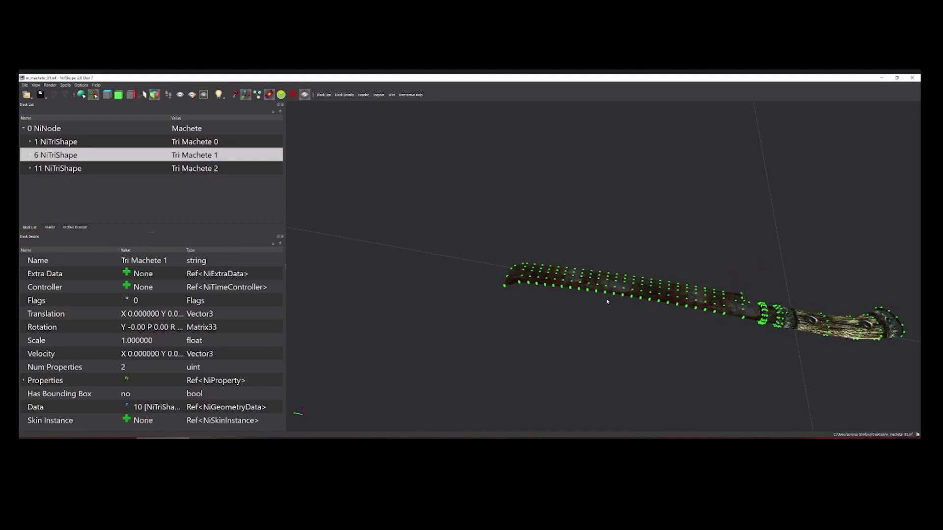
{"action": "scroll", "coordinate": [608, 302], "scroll_direction": "up", "scroll_amount": 2}
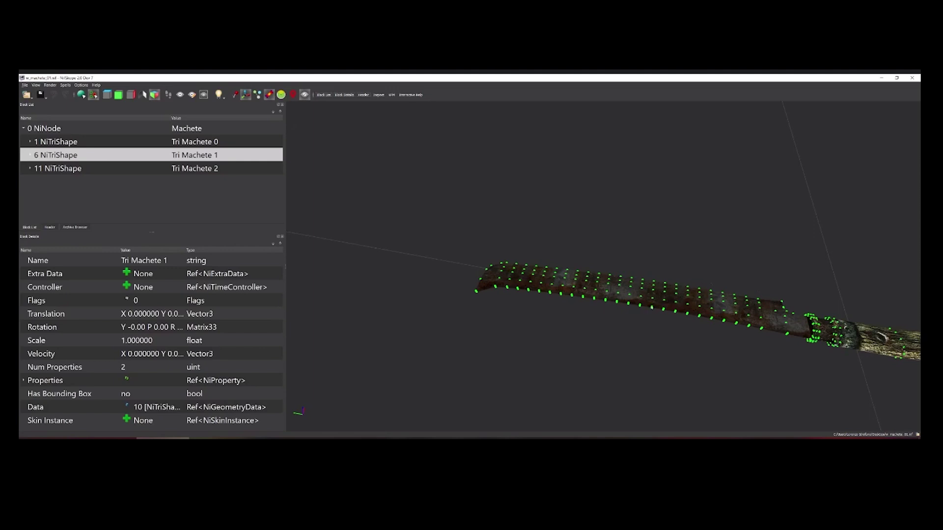
{"action": "scroll", "coordinate": [609, 301], "scroll_direction": "up", "scroll_amount": 2}
Select Tri Machete 0, switch to object selection mode and select the blade mesh to examine its wireframe.
{"action": "left_click", "coordinate": [203, 142]}
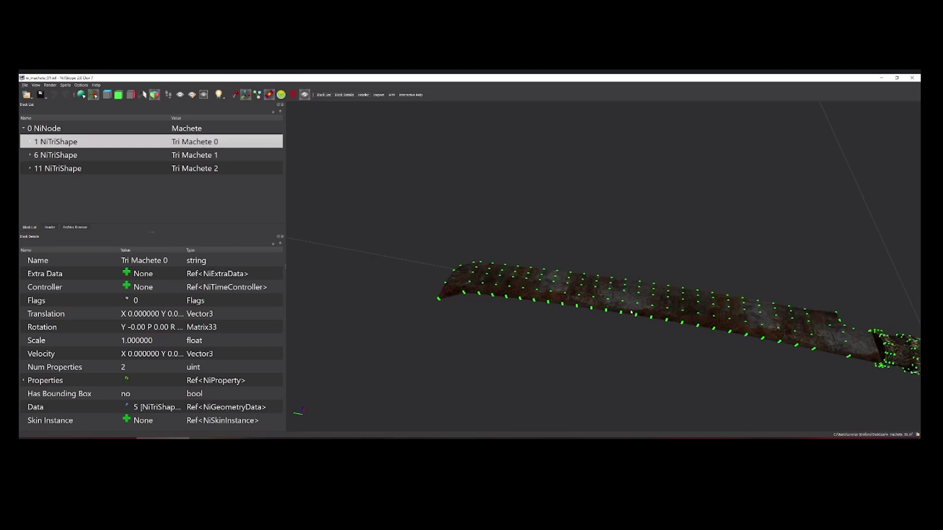
{"action": "left_click", "coordinate": [81, 94]}
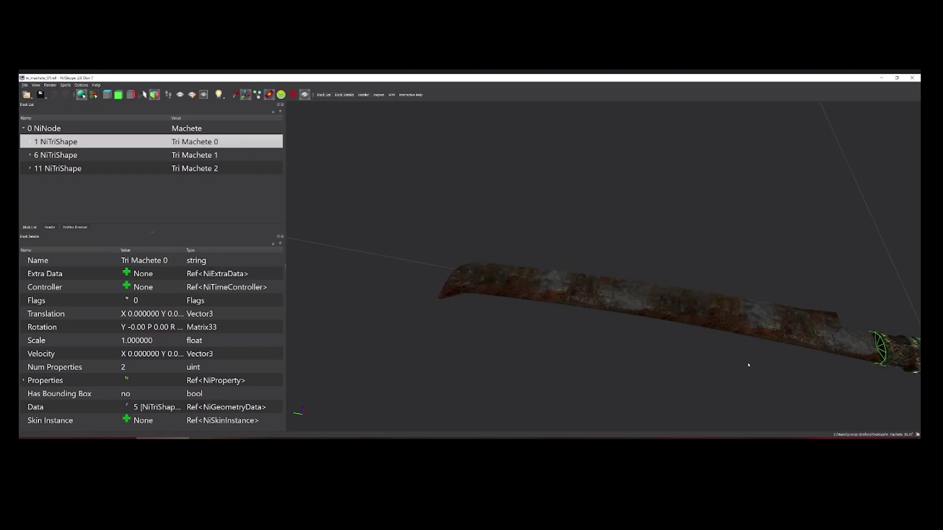
{"action": "left_click", "coordinate": [670, 332]}
{"action": "scroll", "coordinate": [670, 333], "scroll_direction": "up", "scroll_amount": 2}
{"action": "left_click_drag", "start_coordinate": [670, 333], "coordinate": [671, 340]}
{"action": "scroll", "coordinate": [671, 340], "scroll_direction": "down", "scroll_amount": 4}
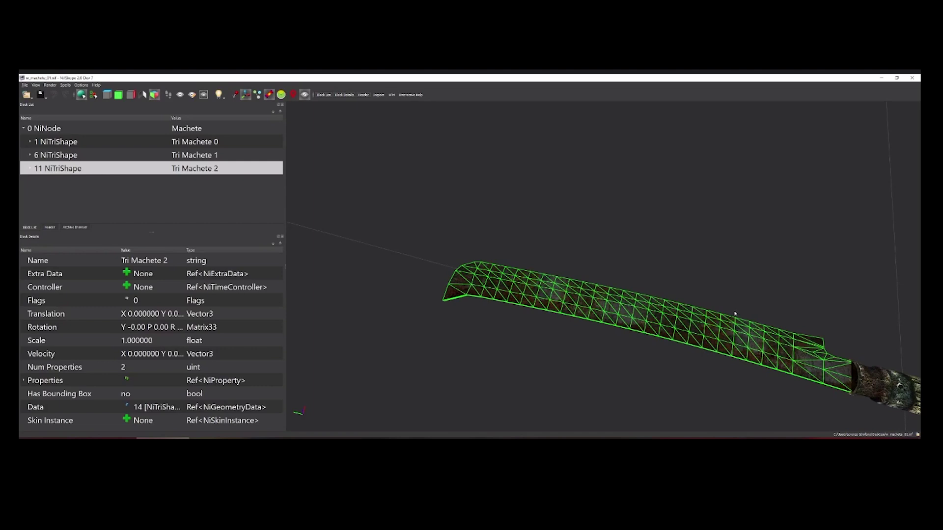
{"action": "scroll", "coordinate": [775, 281], "scroll_direction": "down", "scroll_amount": 1}
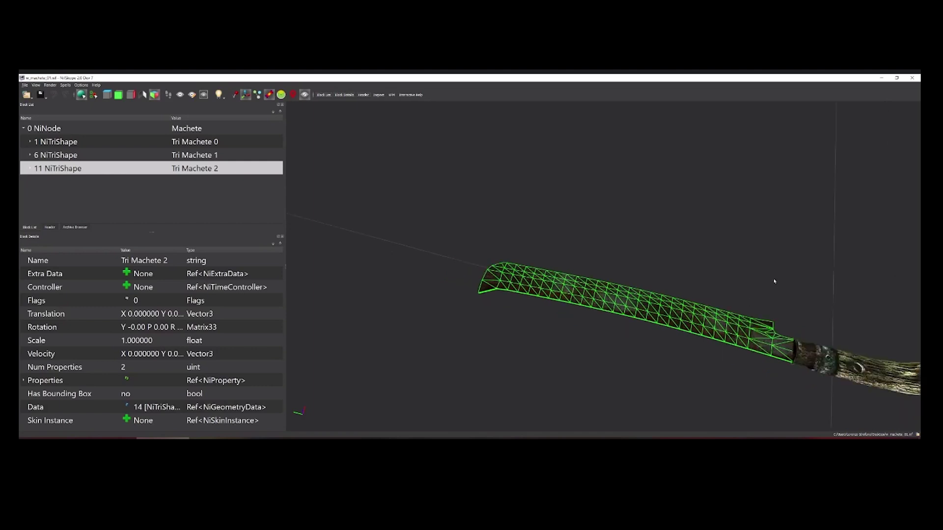
{"action": "left_click_drag", "start_coordinate": [775, 281], "coordinate": [783, 286]}
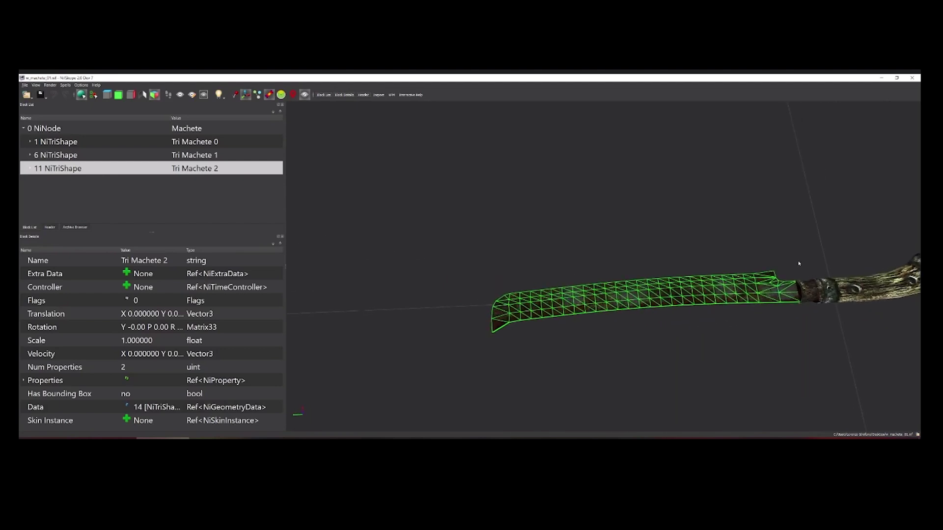
{"action": "middle_click_drag", "start_coordinate": [798, 263], "coordinate": [701, 249]}
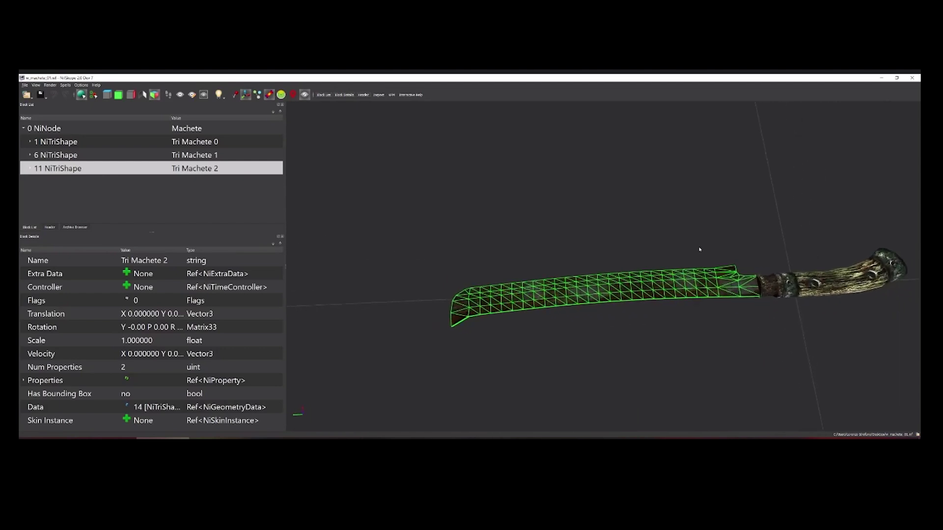
Clear the selection highlight and reselect the blade mesh in the 3D view for a closer look.
{"action": "left_click", "coordinate": [715, 308]}
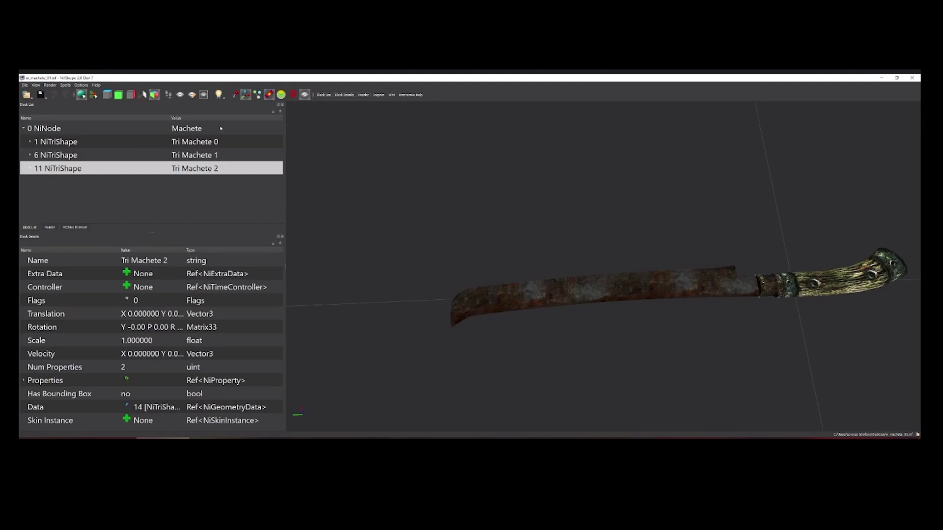
{"action": "left_click", "coordinate": [616, 285]}
{"action": "scroll", "coordinate": [581, 283], "scroll_direction": "up", "scroll_amount": 5}
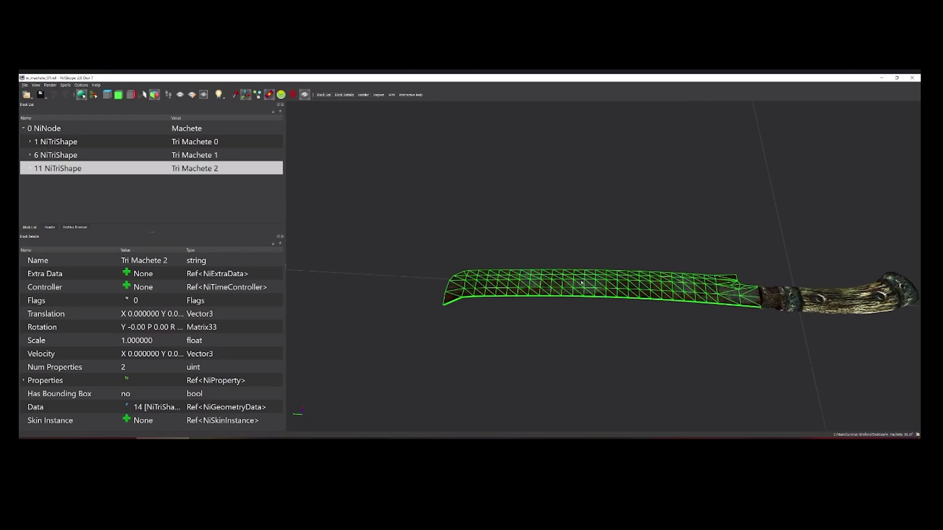
Step twice through the Tri Machete 0, Tri Machete 1 and Tri Machete 2 blocks to compare their meshes.
{"action": "left_click", "coordinate": [167, 142]}
{"action": "left_click", "coordinate": [170, 155]}
{"action": "left_click", "coordinate": [170, 168]}
{"action": "left_click", "coordinate": [185, 142]}
{"action": "left_click", "coordinate": [184, 155]}
{"action": "left_click", "coordinate": [179, 169]}
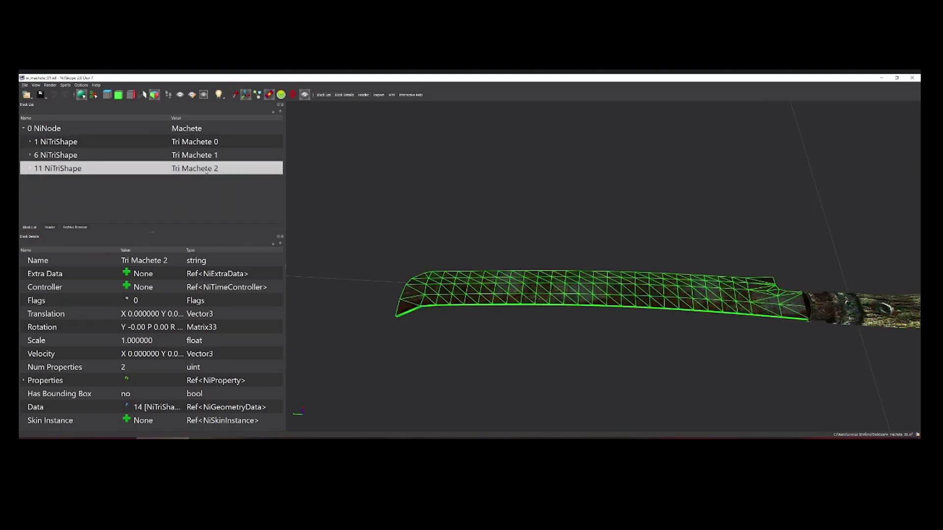
Select the handle mesh directly on the model, and reselect the blade mesh the same way.
{"action": "left_click", "coordinate": [823, 315]}
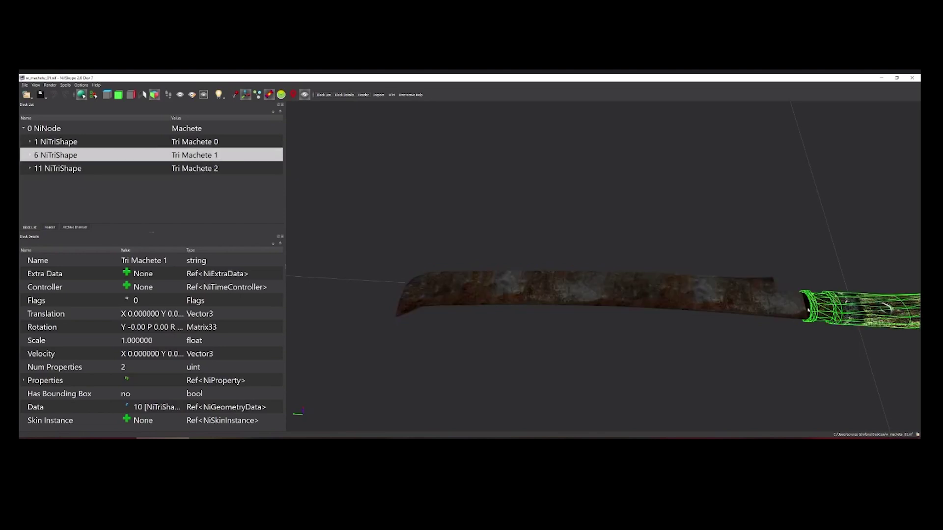
{"action": "left_click", "coordinate": [809, 310]}
{"action": "left_click", "coordinate": [645, 307]}
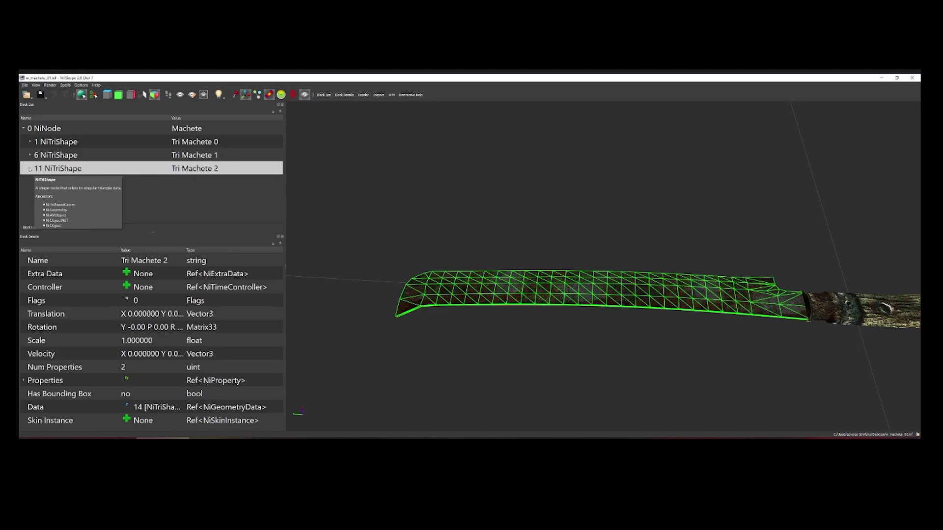
Expand the Tri Machete 2 block, widen the block details area and expand the shape's Properties to review its linked blocks.
{"action": "left_click", "coordinate": [30, 169]}
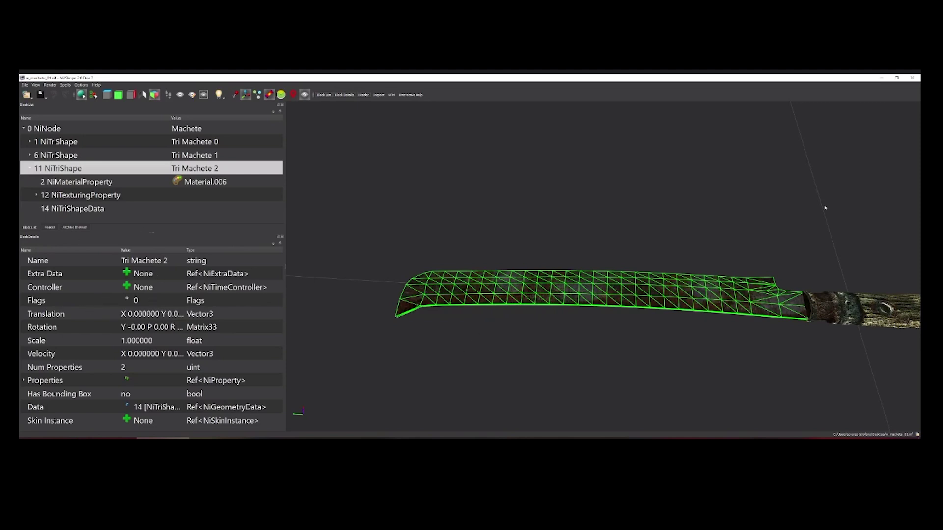
{"action": "scroll", "coordinate": [686, 290], "scroll_direction": "down", "scroll_amount": 4}
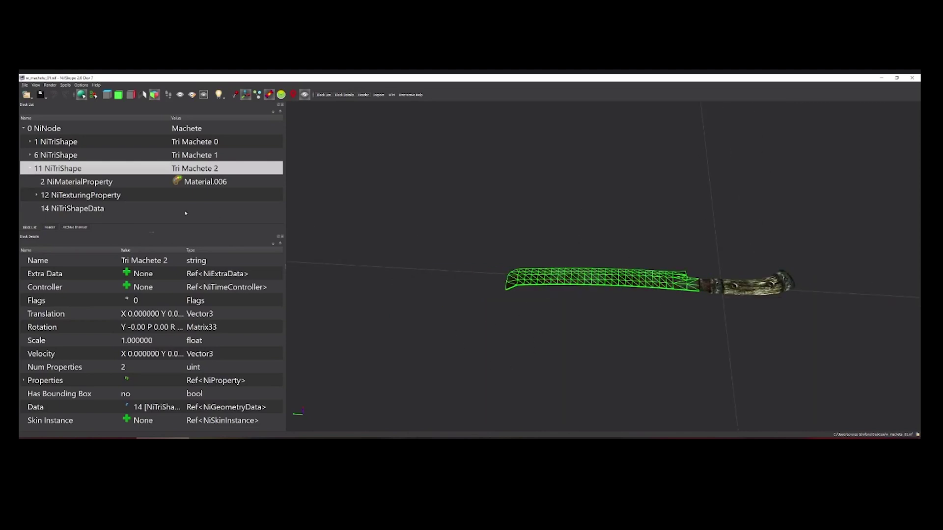
{"action": "left_click_drag", "start_coordinate": [284, 242], "coordinate": [368, 240]}
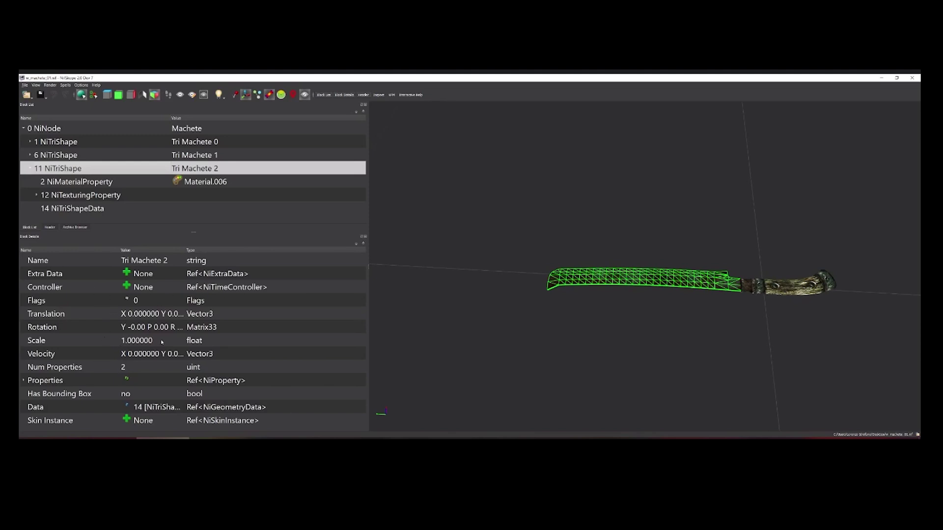
{"action": "left_click", "coordinate": [22, 381]}
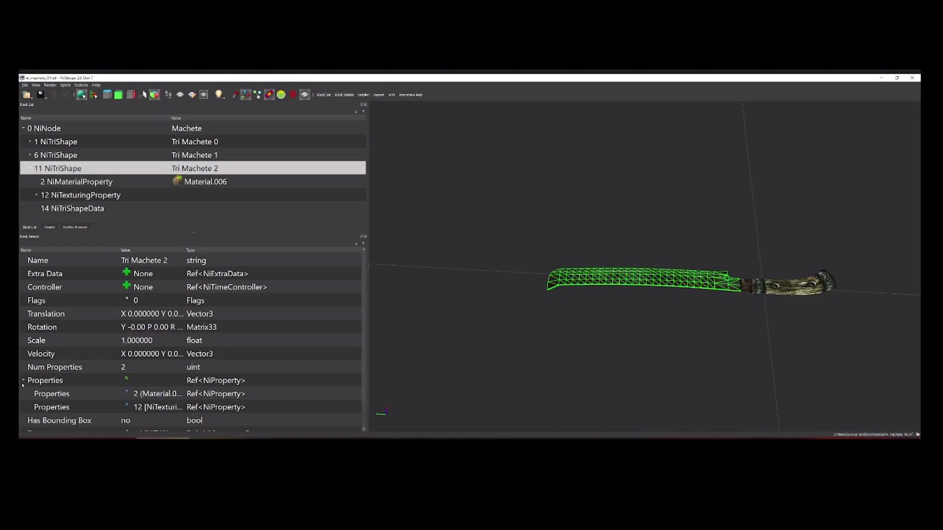
{"action": "scroll", "coordinate": [186, 390], "scroll_direction": "down", "scroll_amount": 1}
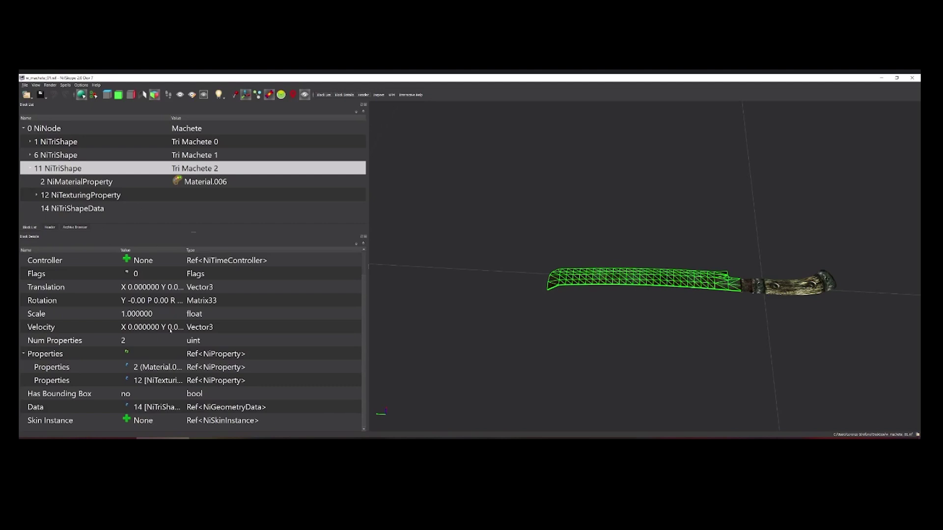
{"action": "scroll", "coordinate": [169, 327], "scroll_direction": "up", "scroll_amount": 1}
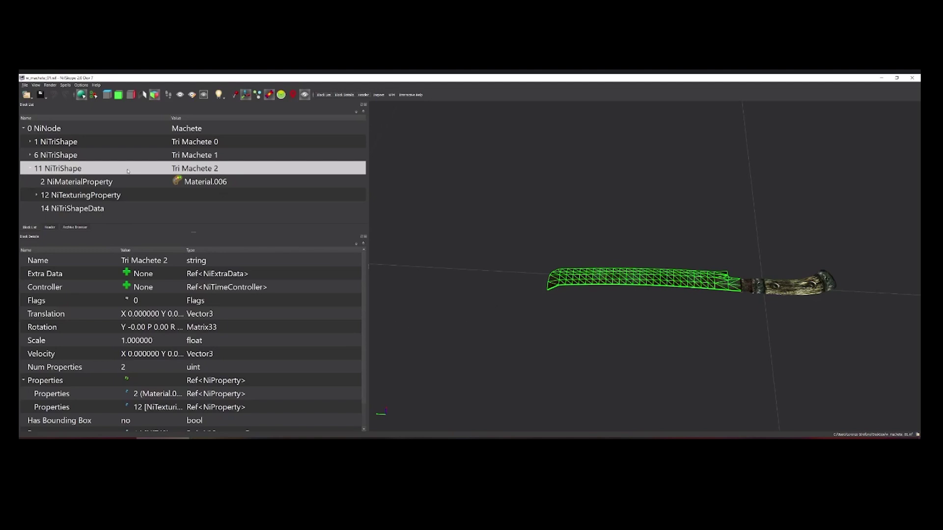
Inspect the blade's NiMaterialProperty, Material.006, try out the diffuse color in its material editor and close the editor.
{"action": "left_click", "coordinate": [98, 182]}
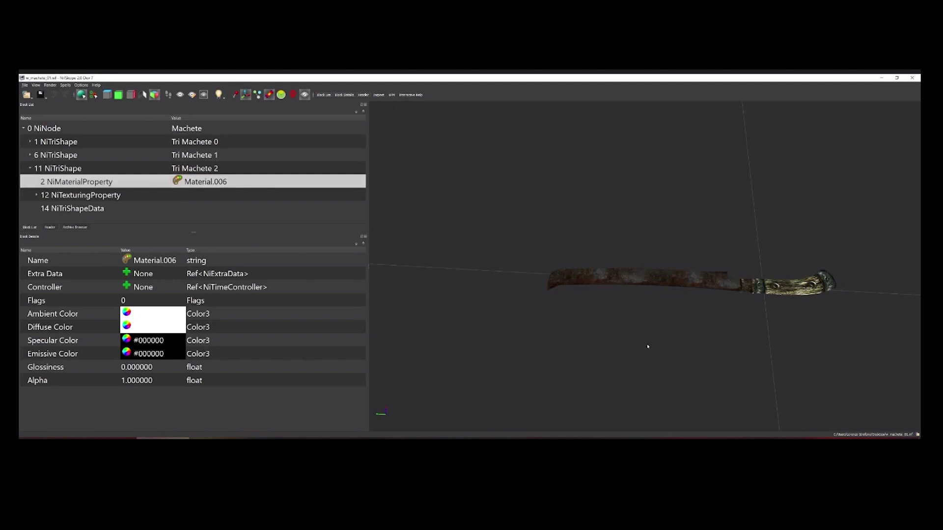
{"action": "scroll", "coordinate": [660, 301], "scroll_direction": "up", "scroll_amount": 2}
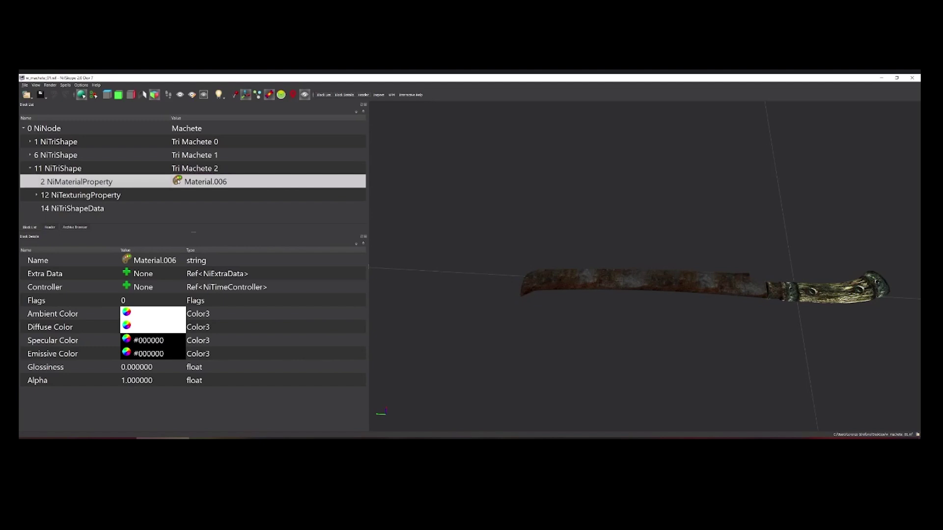
{"action": "double_click", "coordinate": [178, 181]}
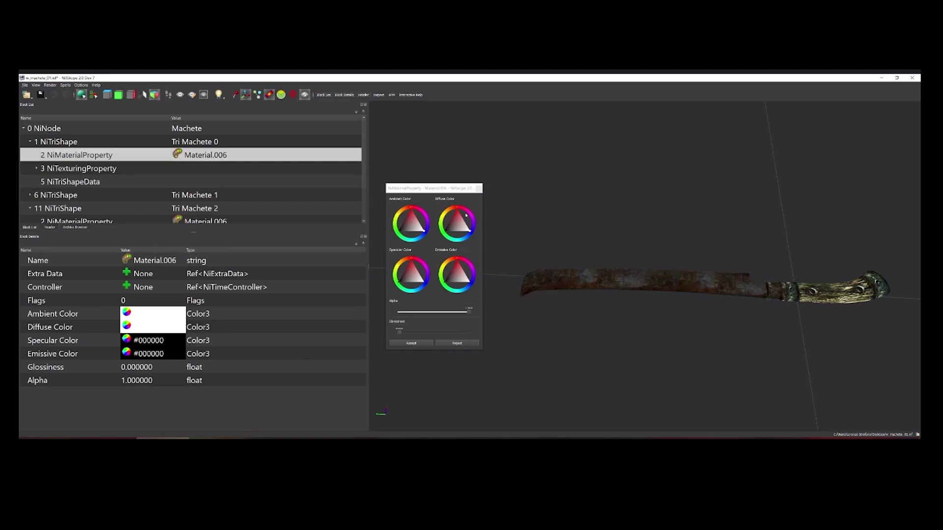
{"action": "mouse_move", "coordinate": [463, 226]}
{"action": "left_mouse_down"}
{"action": "mouse_move", "coordinate": [462, 216]}
{"action": "mouse_move", "coordinate": [454, 229]}
{"action": "left_mouse_up"}
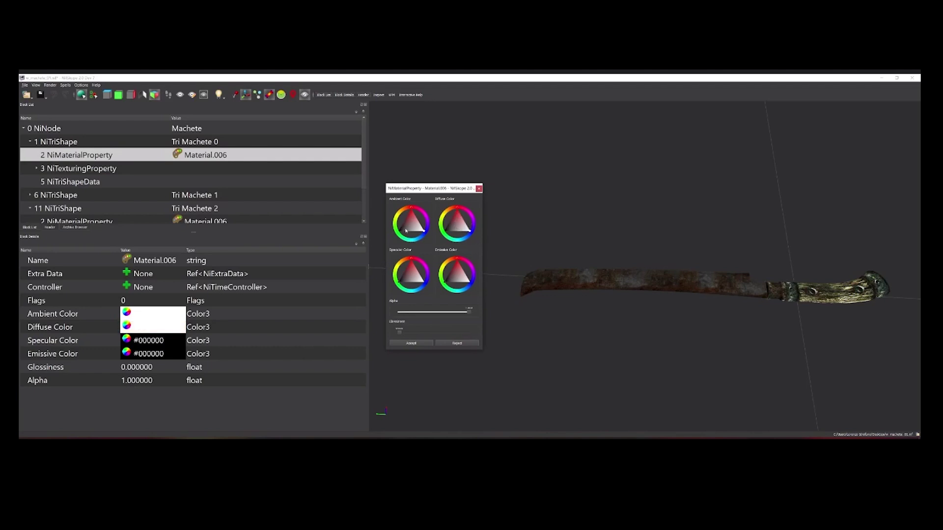
{"action": "left_click_drag", "start_coordinate": [457, 222], "coordinate": [472, 233]}
{"action": "left_click", "coordinate": [479, 190]}
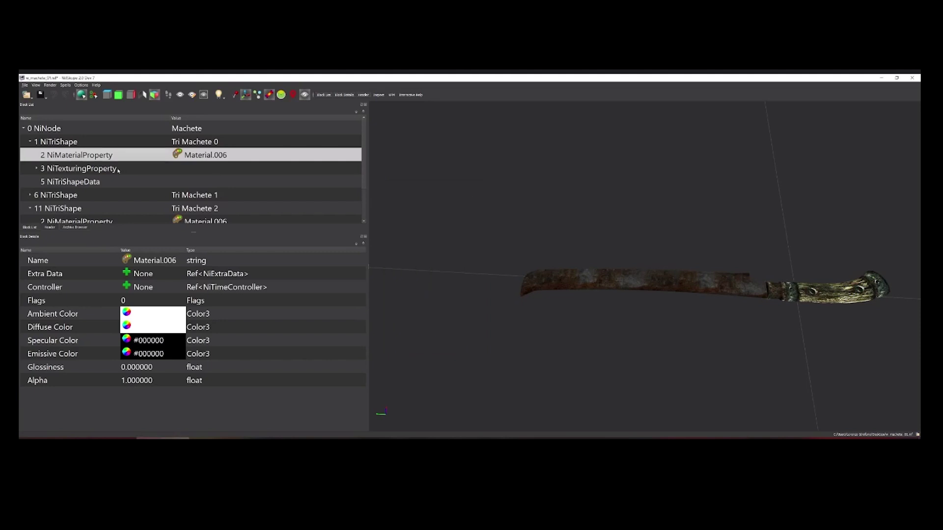
Expand the NiTexturingProperty of Tri Machete 0 to its source texture, and briefly select the blade mesh to examine its texture.
{"action": "left_click", "coordinate": [93, 170]}
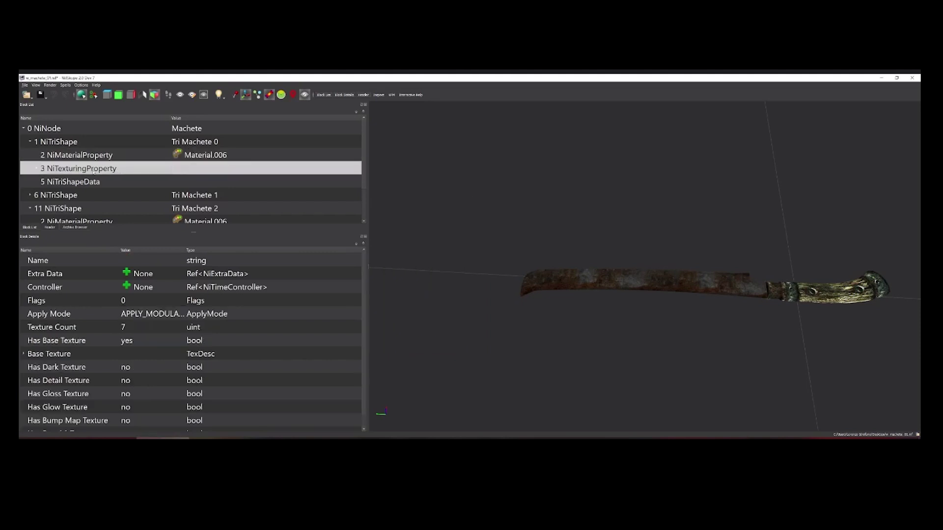
{"action": "left_click", "coordinate": [36, 168]}
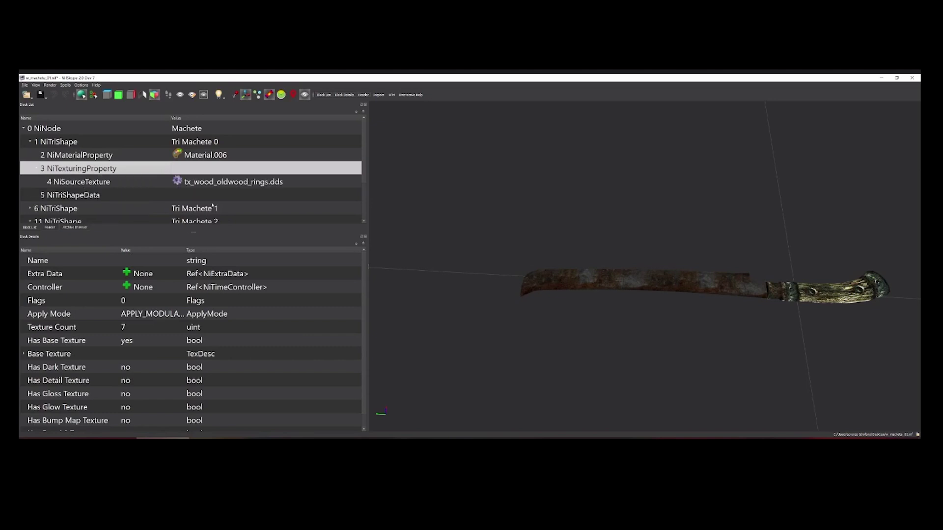
{"action": "scroll", "coordinate": [690, 298], "scroll_direction": "up", "scroll_amount": 2}
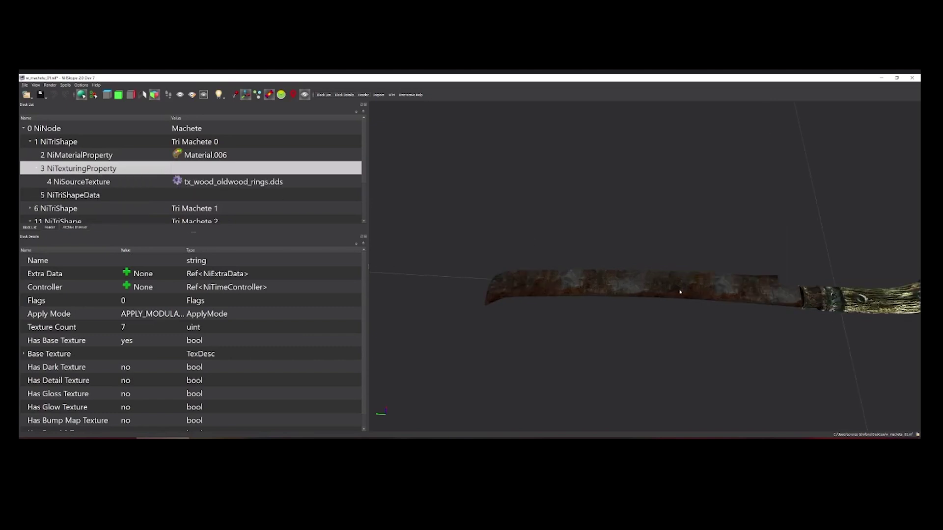
{"action": "left_click", "coordinate": [680, 293]}
{"action": "left_click", "coordinate": [669, 242]}
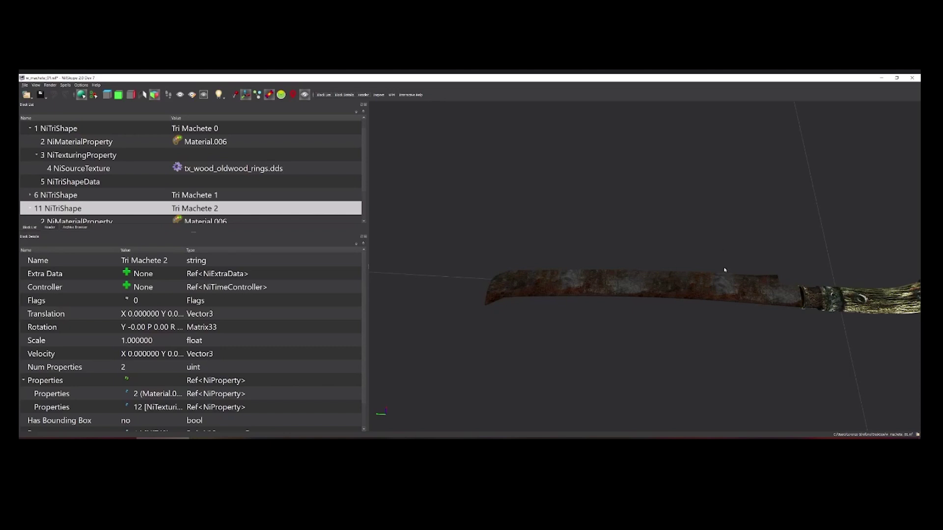
{"action": "left_click_drag", "start_coordinate": [648, 287], "coordinate": [690, 282]}
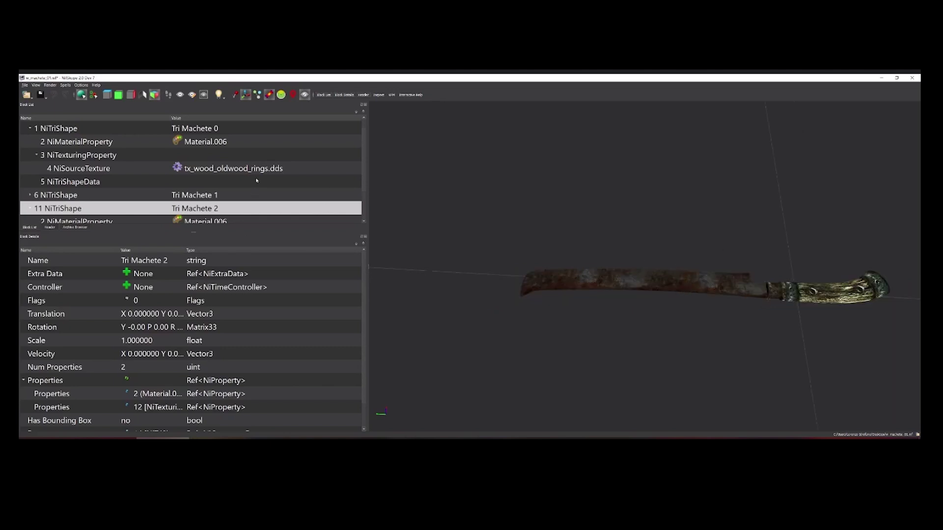
Examine the NiTexturingProperty of Tri Machete 0 and its NiSourceTexture, tx_wood_oldwood_rings.dds.
{"action": "left_click", "coordinate": [260, 170]}
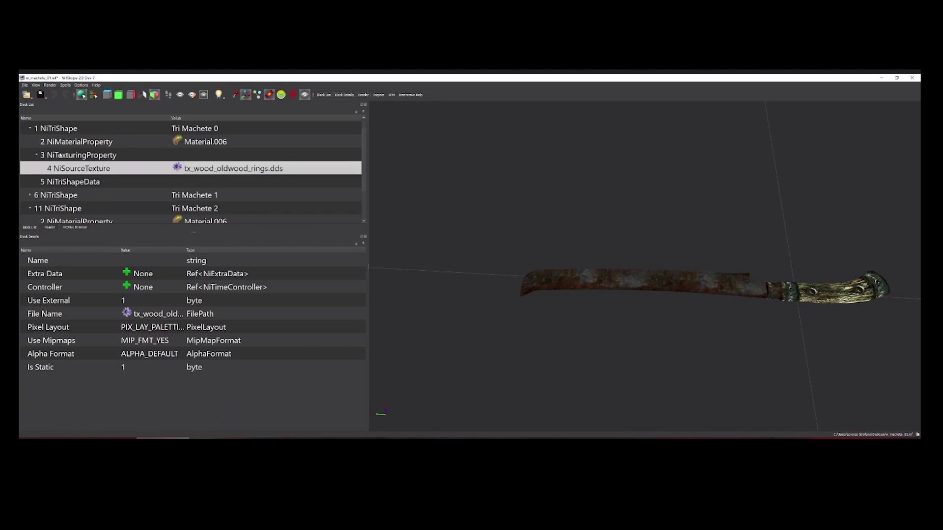
{"action": "scroll", "coordinate": [99, 147], "scroll_direction": "up", "scroll_amount": 1}
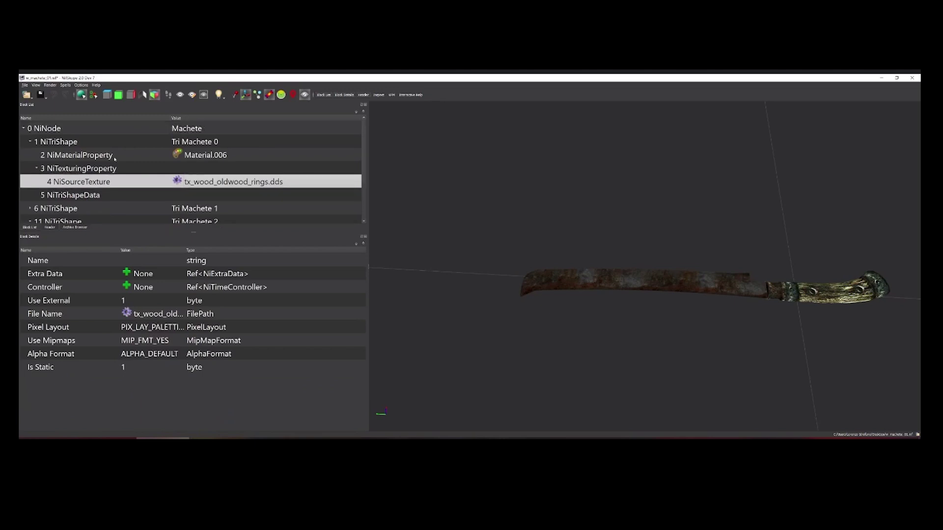
{"action": "left_click", "coordinate": [73, 172]}
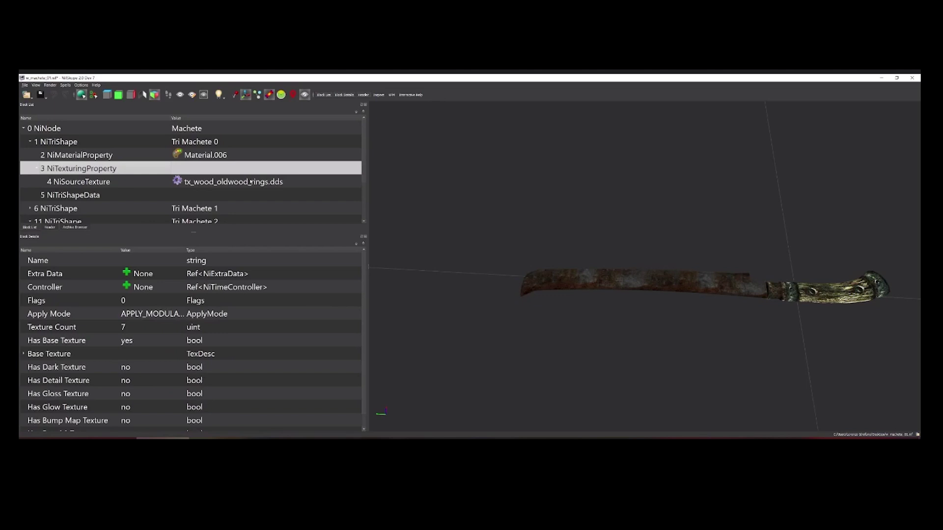
{"action": "left_click", "coordinate": [197, 181]}
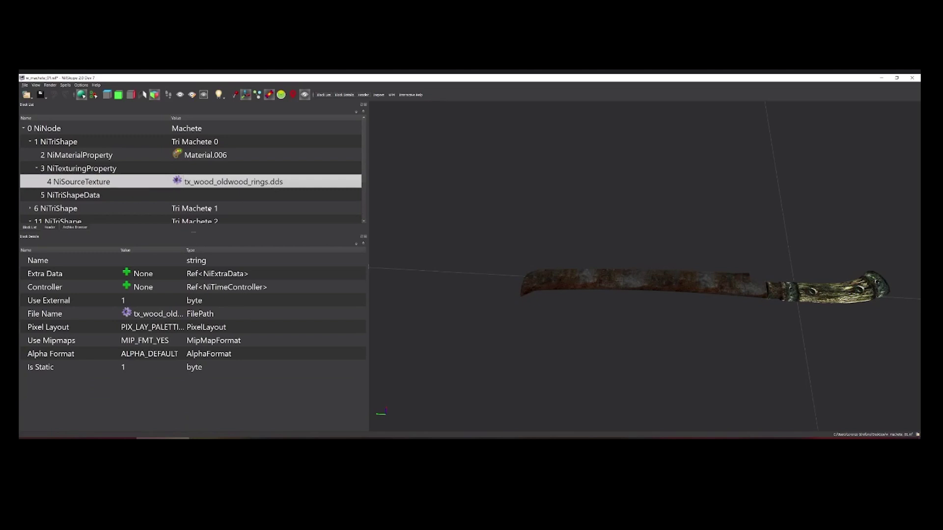
Replace the source texture of Tri Machete 0 with bug_shell_03_6th.dds from the 6th textures folder.
{"action": "double_click", "coordinate": [177, 181]}
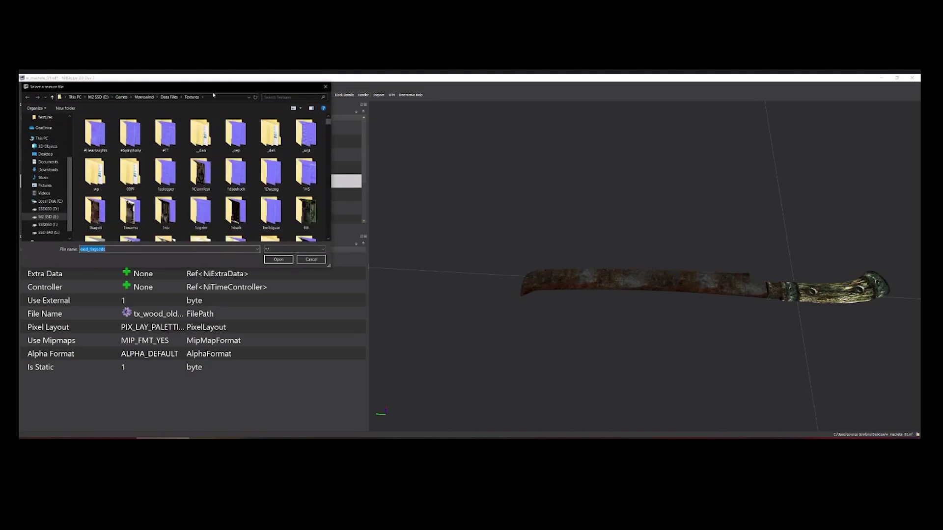
{"action": "left_click_drag", "start_coordinate": [208, 90], "coordinate": [526, 132]}
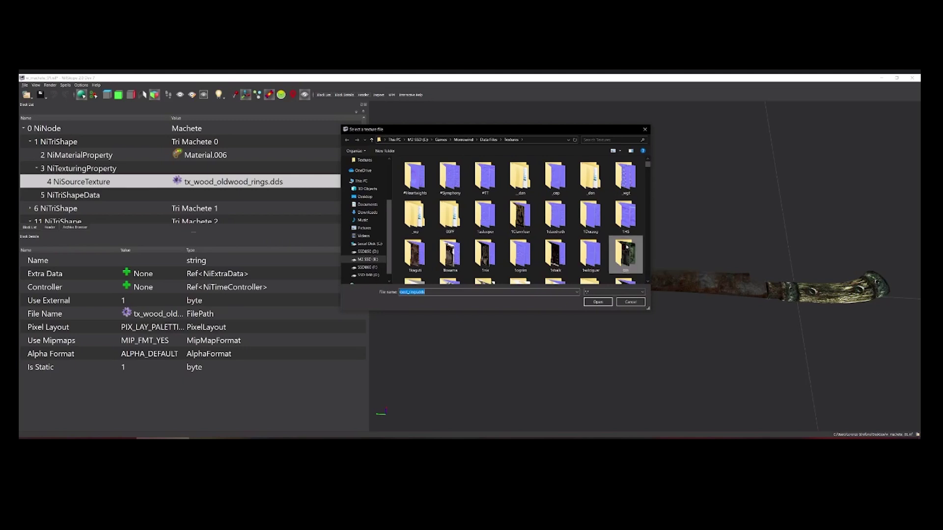
{"action": "double_click", "coordinate": [625, 250]}
{"action": "left_click", "coordinate": [556, 260]}
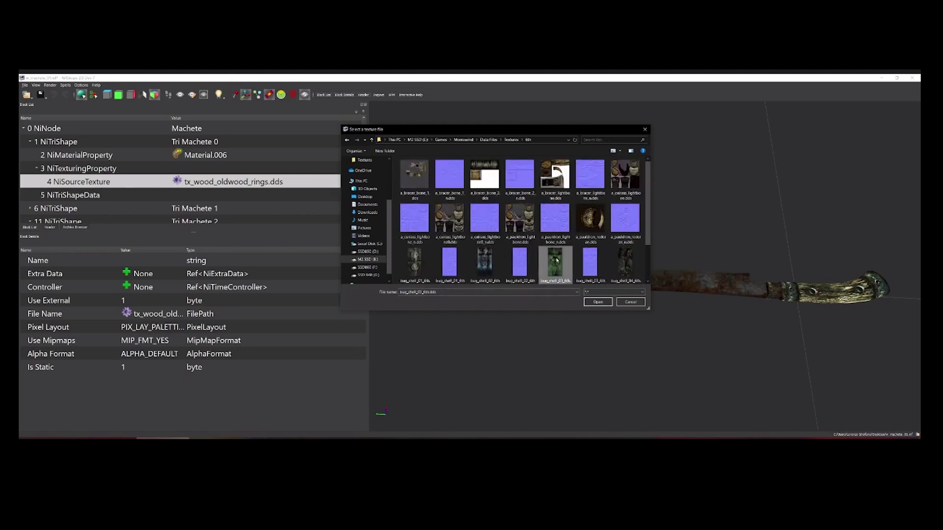
{"action": "double_click", "coordinate": [556, 261]}
Select the Tri Machete 0 shape and turn the model around to check which part carries the new texture.
{"action": "left_click_drag", "start_coordinate": [672, 265], "coordinate": [766, 305]}
{"action": "scroll", "coordinate": [161, 164], "scroll_direction": "down", "scroll_amount": 1}
{"action": "scroll", "coordinate": [98, 151], "scroll_direction": "up", "scroll_amount": 1}
{"action": "left_click", "coordinate": [74, 144]}
{"action": "left_click_drag", "start_coordinate": [801, 254], "coordinate": [713, 272]}
Find the source texture of the blade, Tri Machete 2, and replace it with bug_shell_03_6th.dds from the 6th folder.
{"action": "left_click", "coordinate": [673, 280]}
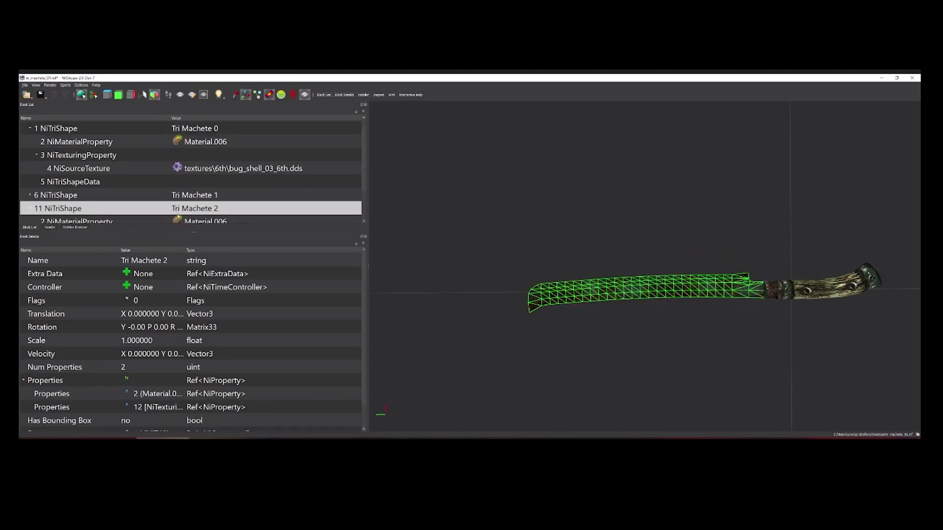
{"action": "scroll", "coordinate": [182, 213], "scroll_direction": "down", "scroll_amount": 1}
{"action": "left_click", "coordinate": [36, 195]}
{"action": "left_click", "coordinate": [39, 197]}
{"action": "double_click", "coordinate": [176, 195]}
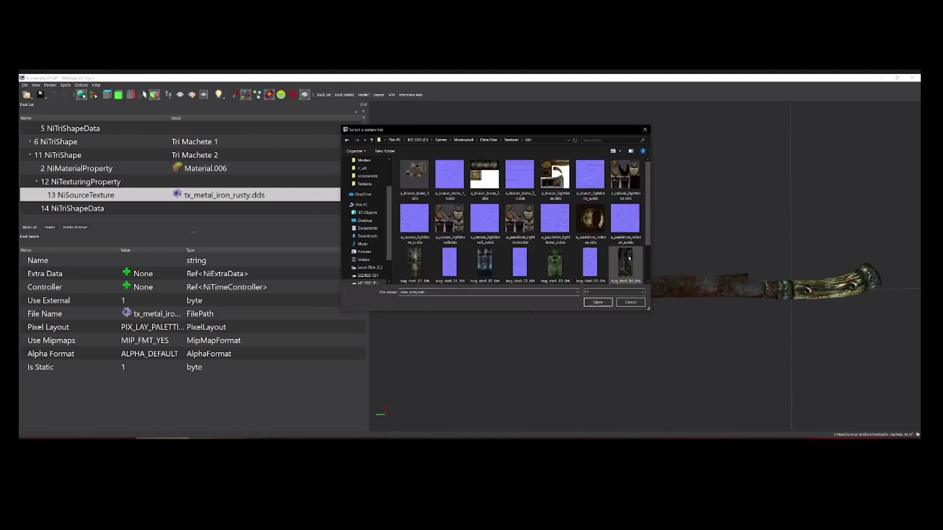
{"action": "double_click", "coordinate": [555, 264]}
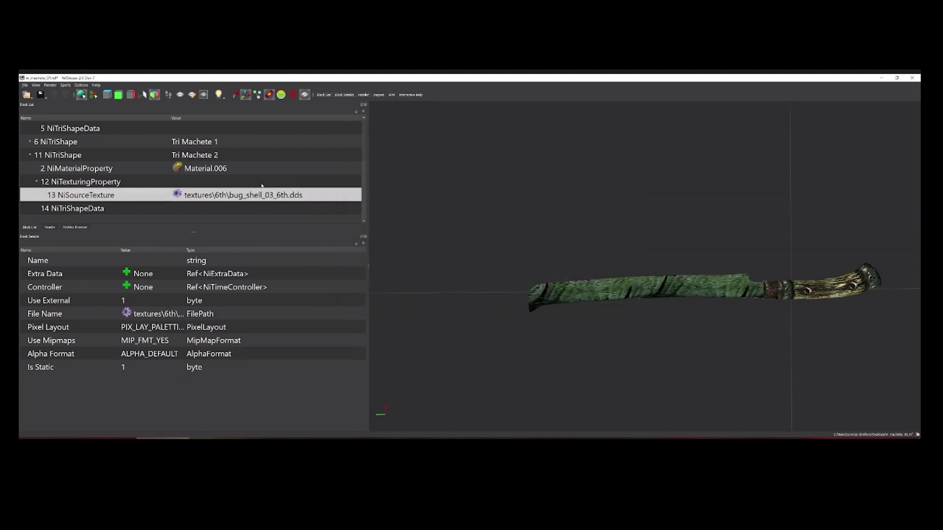
Examine how the bug shell texture lies on the blade from several angles, briefly selecting and deselecting the mesh.
{"action": "left_click", "coordinate": [693, 285]}
{"action": "left_click_drag", "start_coordinate": [648, 318], "coordinate": [615, 274]}
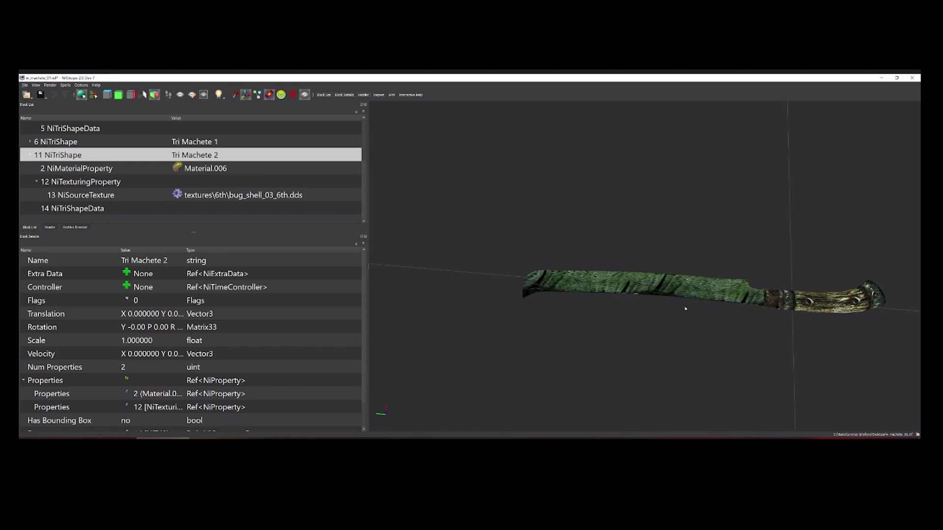
{"action": "left_click", "coordinate": [645, 289]}
{"action": "left_click", "coordinate": [652, 338]}
{"action": "left_click_drag", "start_coordinate": [700, 343], "coordinate": [707, 333]}
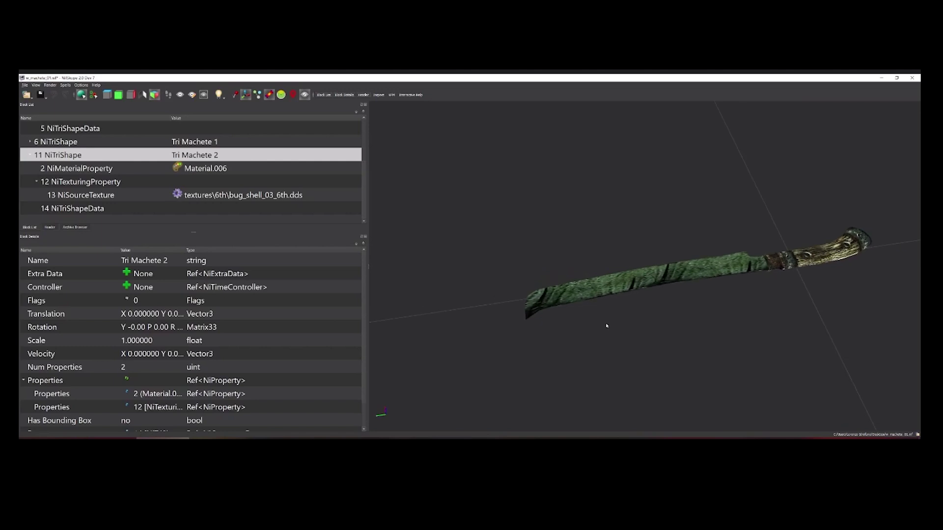
{"action": "left_click_drag", "start_coordinate": [649, 326], "coordinate": [694, 305]}
Open the blade mesh in the UV editor, move the editor clear of the model and examine the UV layout.
{"action": "left_click", "coordinate": [625, 280]}
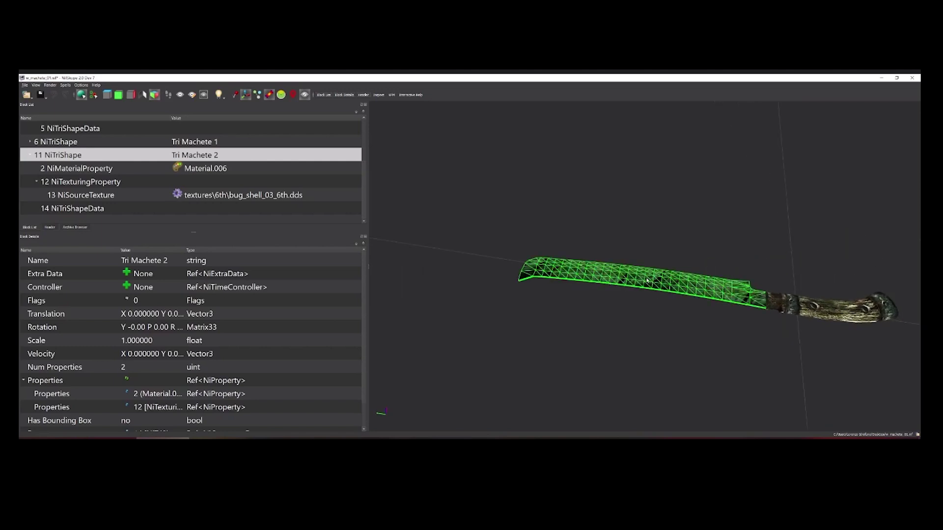
{"action": "right_click", "coordinate": [648, 280]}
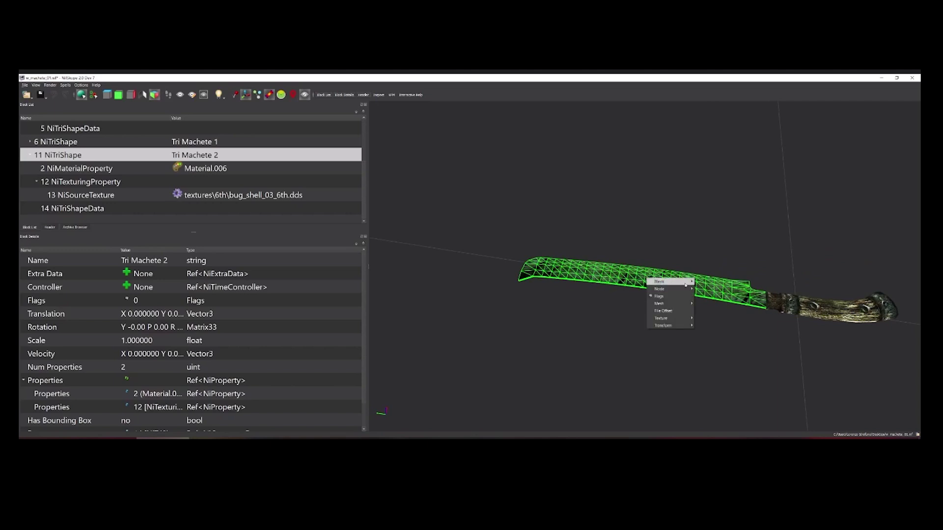
{"action": "mouse_move", "coordinate": [683, 320]}
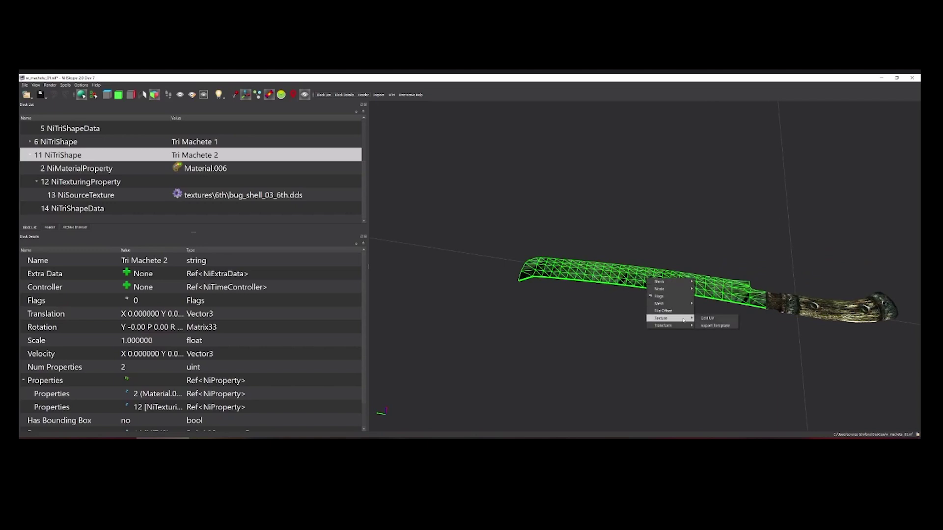
{"action": "left_click", "coordinate": [715, 320]}
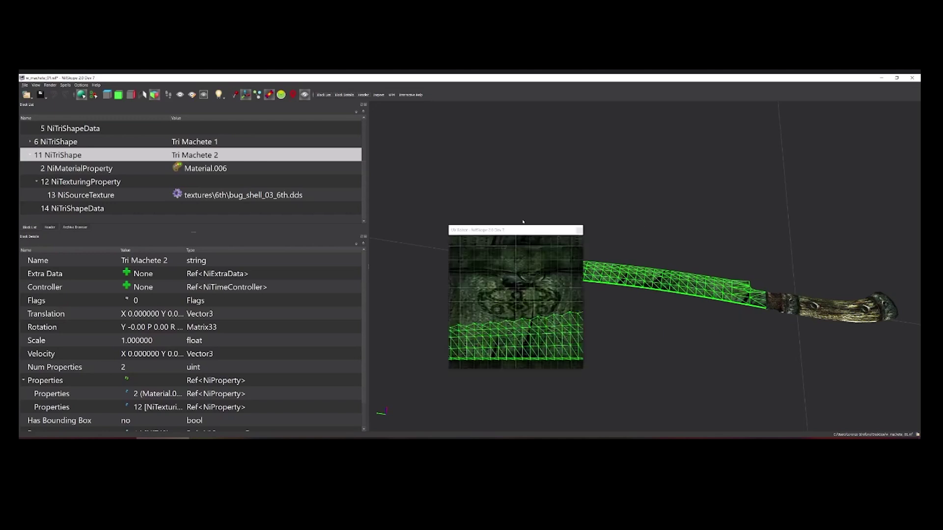
{"action": "left_click_drag", "start_coordinate": [520, 230], "coordinate": [268, 190]}
{"action": "scroll", "coordinate": [273, 283], "scroll_direction": "down", "scroll_amount": 4}
{"action": "middle_click_drag", "start_coordinate": [273, 283], "coordinate": [278, 310]}
{"action": "scroll", "coordinate": [278, 310], "scroll_direction": "up", "scroll_amount": 4}
{"action": "scroll", "coordinate": [263, 261], "scroll_direction": "down", "scroll_amount": 3}
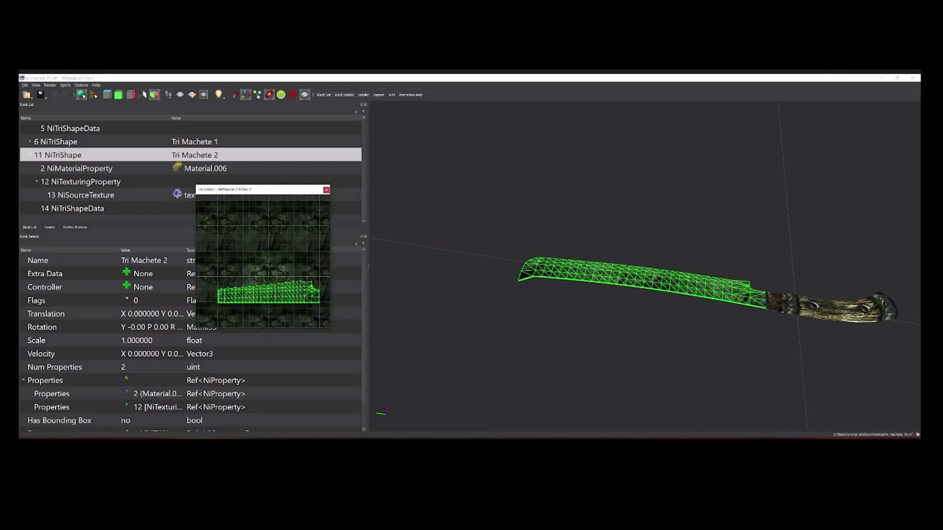
Select all of the blade's UVs, shift them slightly across the texture and close the UV editor.
{"action": "left_click_drag", "start_coordinate": [208, 274], "coordinate": [336, 314]}
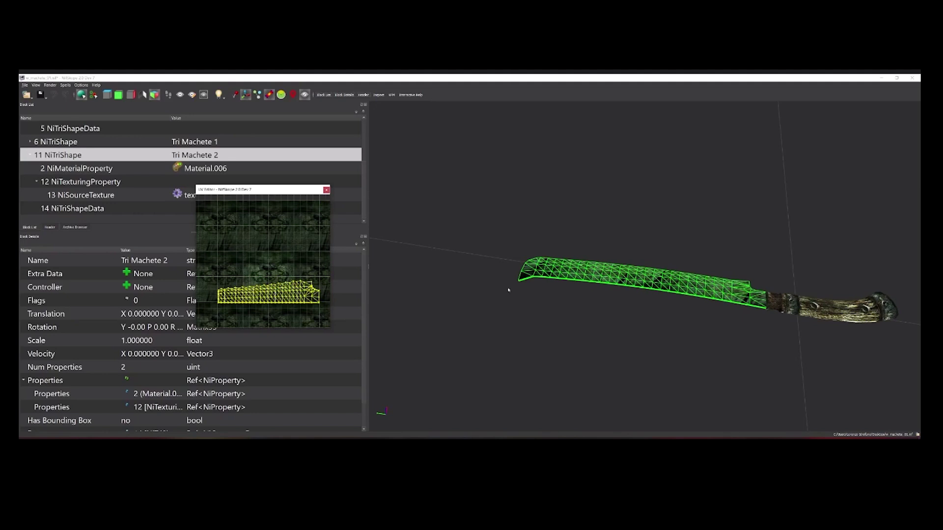
{"action": "middle_click_drag", "start_coordinate": [243, 270], "coordinate": [232, 231]}
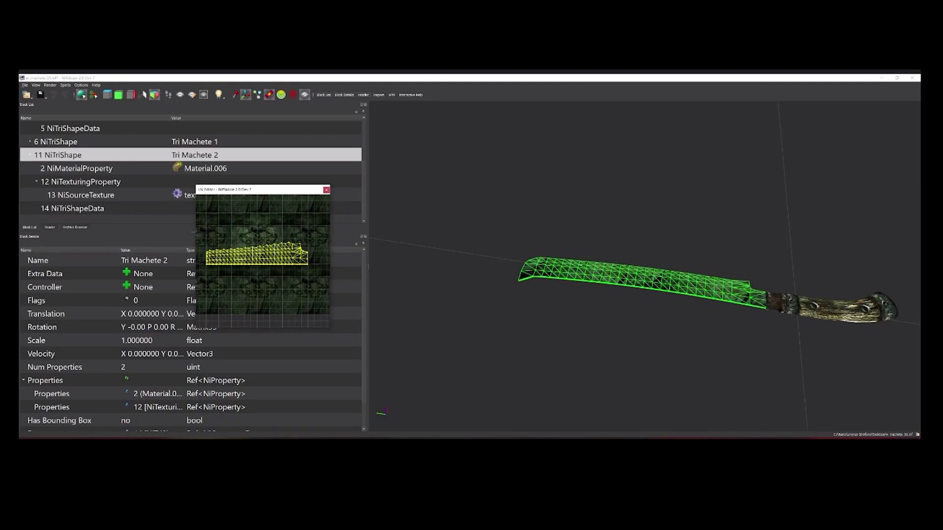
{"action": "left_click_drag", "start_coordinate": [258, 248], "coordinate": [308, 236]}
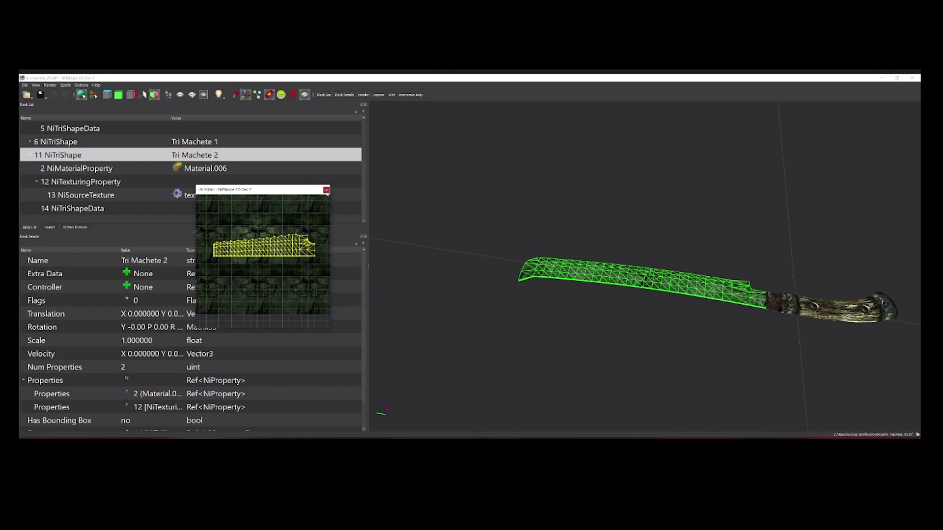
{"action": "left_click", "coordinate": [327, 190]}
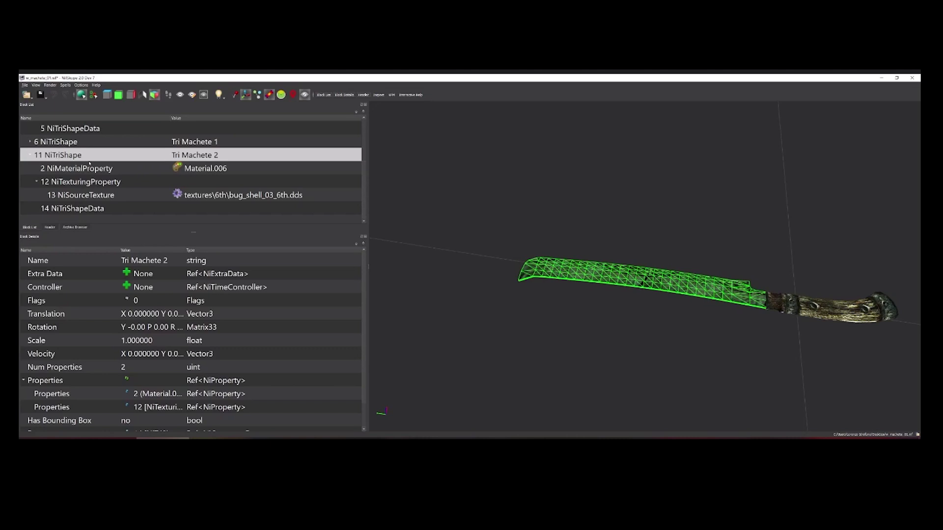
Inspect the geometry entries in the blade's NiTriShapeData block and view the machete from different angles.
{"action": "left_click", "coordinate": [86, 209]}
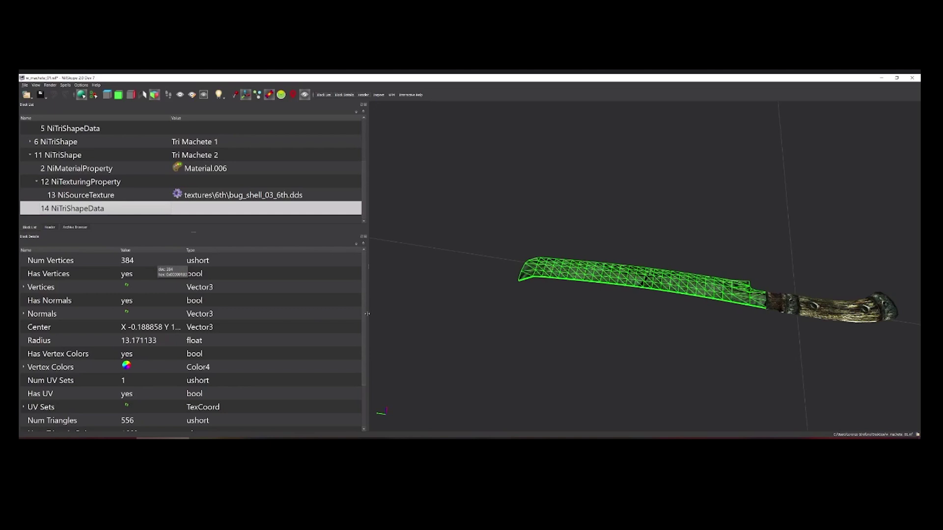
{"action": "left_click_drag", "start_coordinate": [555, 327], "coordinate": [633, 208]}
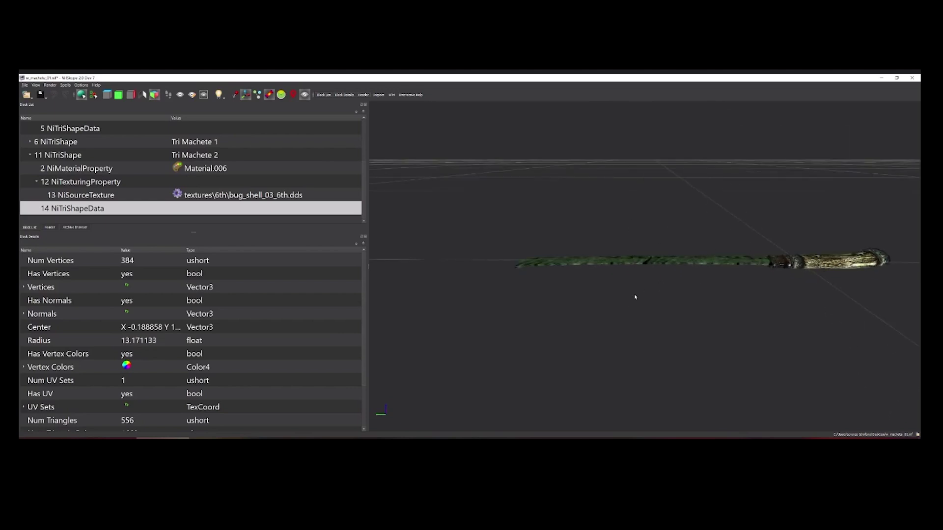
{"action": "left_click_drag", "start_coordinate": [627, 314], "coordinate": [618, 329]}
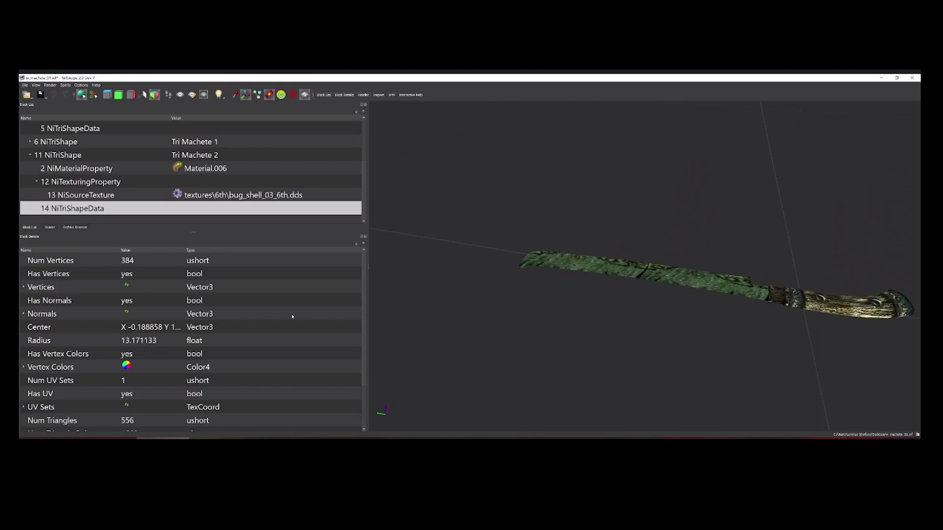
{"action": "left_click_drag", "start_coordinate": [622, 293], "coordinate": [632, 293]}
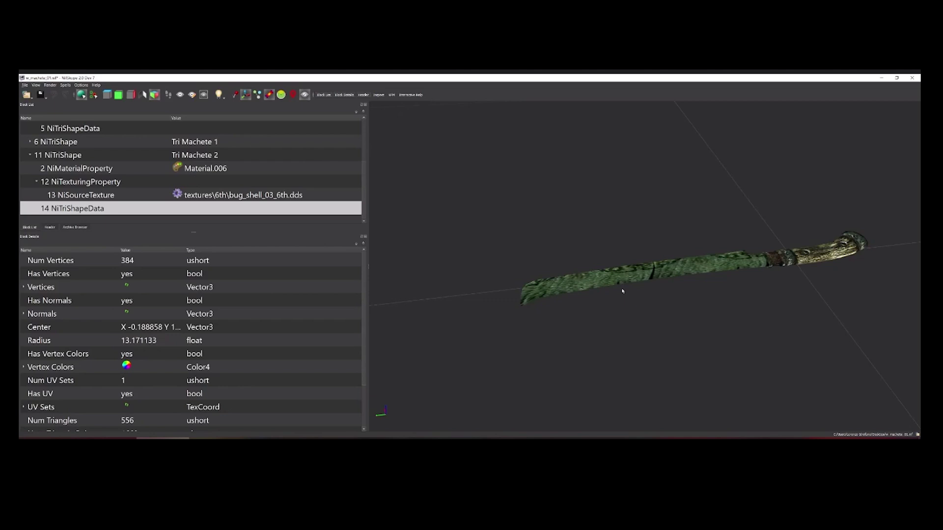
{"action": "scroll", "coordinate": [684, 333], "scroll_direction": "up", "scroll_amount": 1}
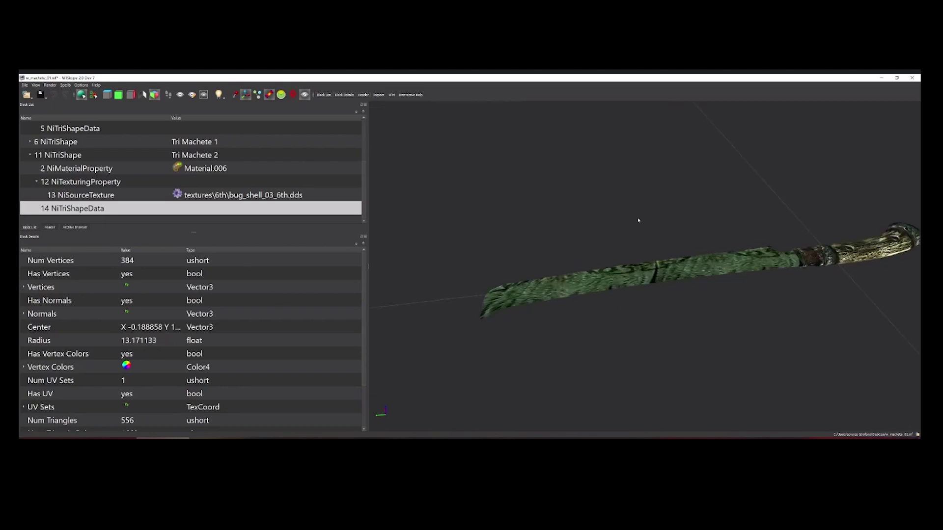
Reselect the blade mesh and review the vertex color, UV and triangle entries of its NiTriShapeData with the wireframe up close.
{"action": "left_click", "coordinate": [674, 284]}
{"action": "scroll", "coordinate": [709, 306], "scroll_direction": "down", "scroll_amount": 1}
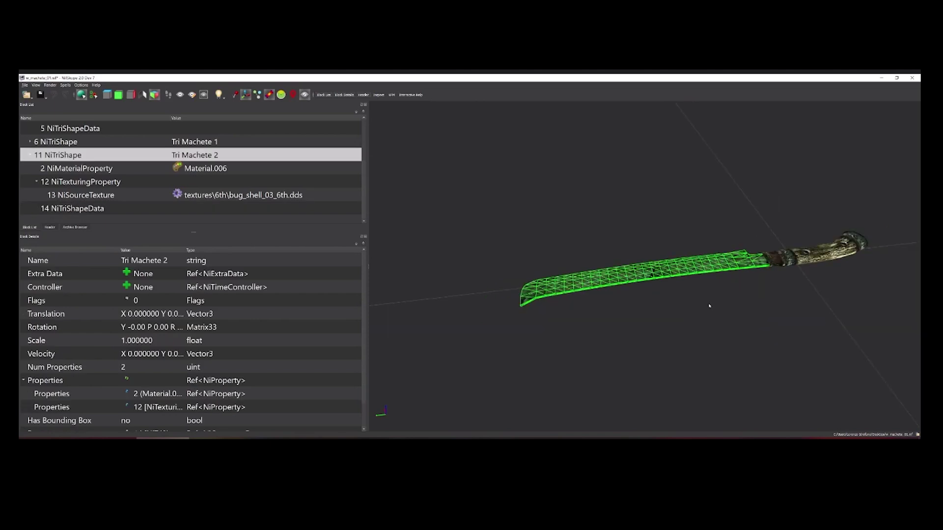
{"action": "left_click", "coordinate": [609, 304]}
{"action": "left_click_drag", "start_coordinate": [675, 274], "coordinate": [659, 281]}
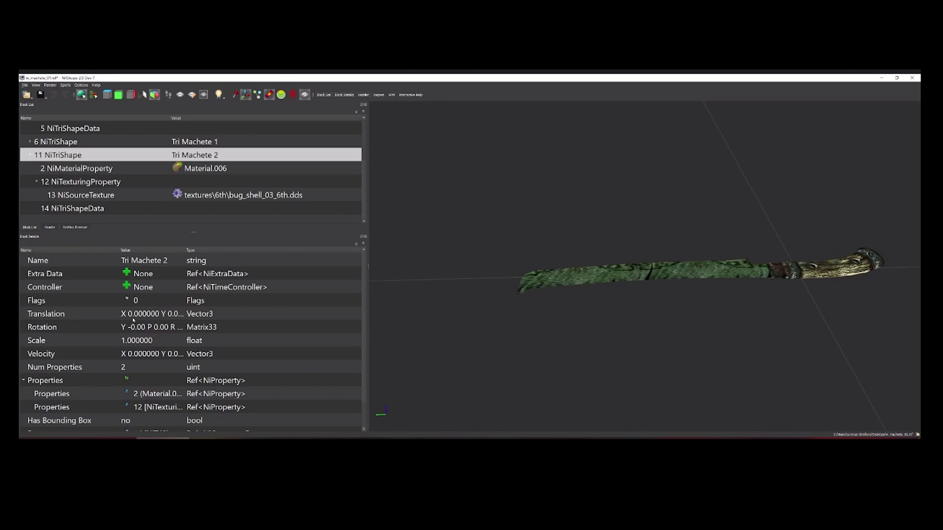
{"action": "left_click", "coordinate": [104, 210]}
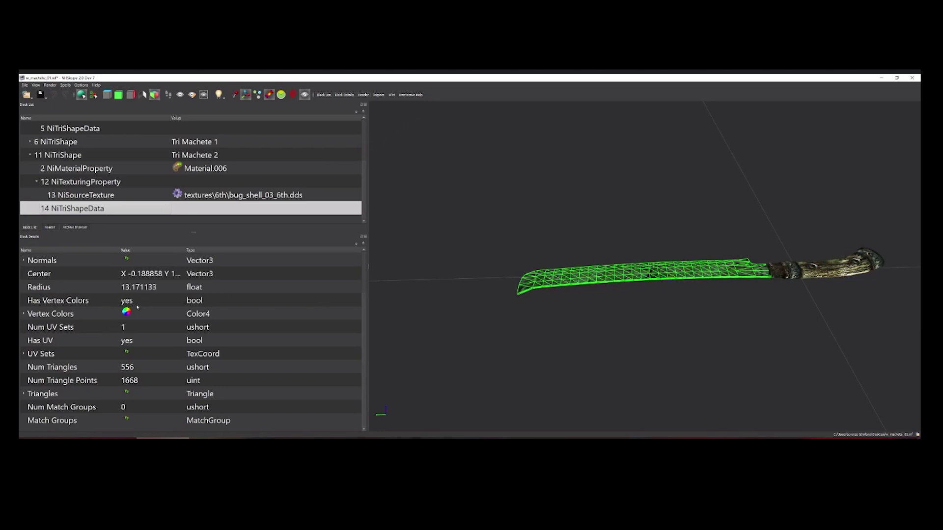
{"action": "scroll", "coordinate": [656, 324], "scroll_direction": "up", "scroll_amount": 10}
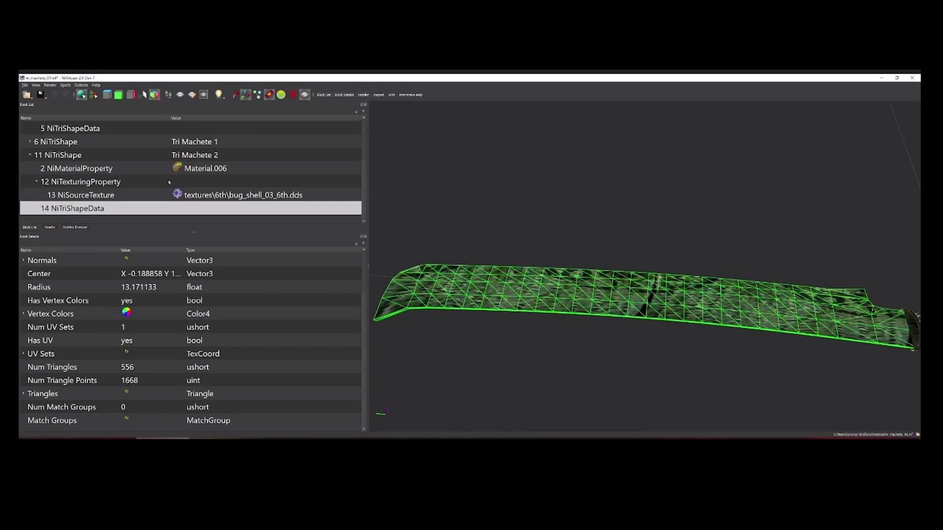
Collapse the expanded branches of Tri Machete 0 and Tri Machete 2 in the node hierarchy.
{"action": "scroll", "coordinate": [83, 162], "scroll_direction": "up", "scroll_amount": 2}
{"action": "left_click", "coordinate": [37, 169]}
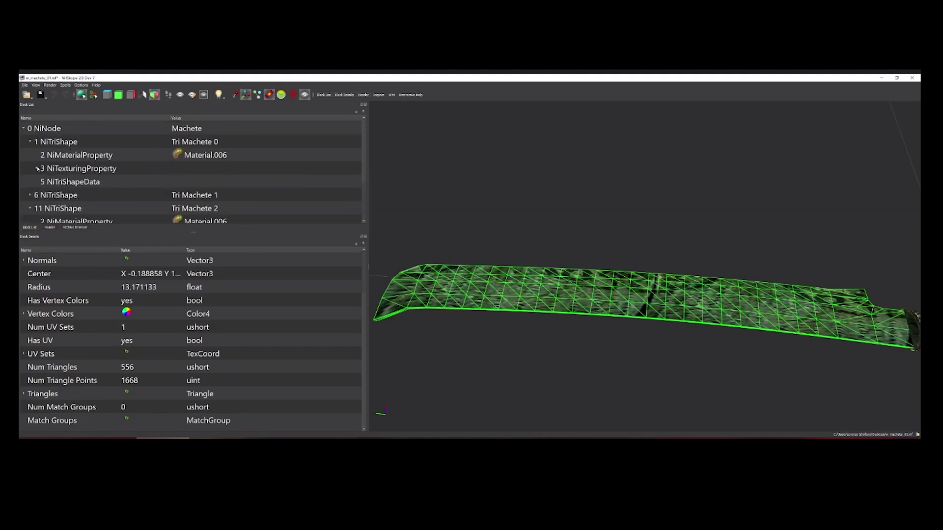
{"action": "left_click", "coordinate": [31, 142]}
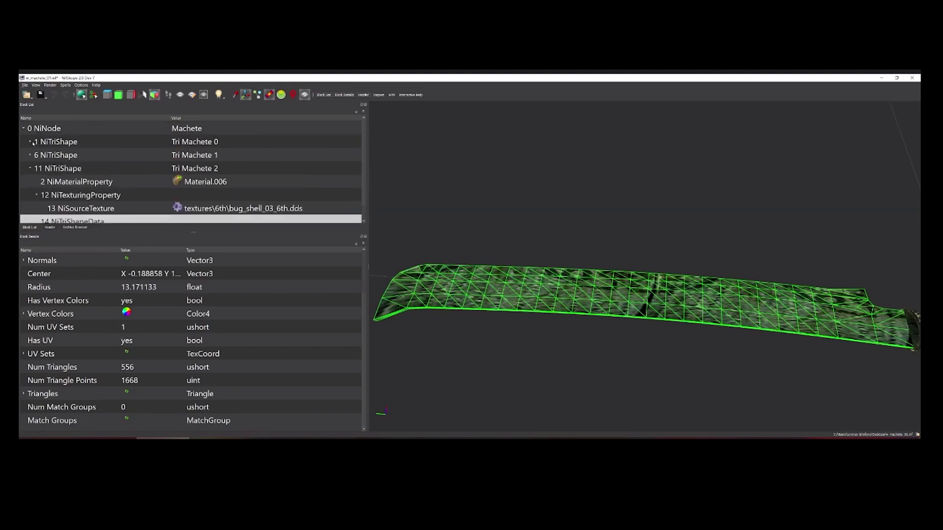
{"action": "left_click", "coordinate": [31, 169]}
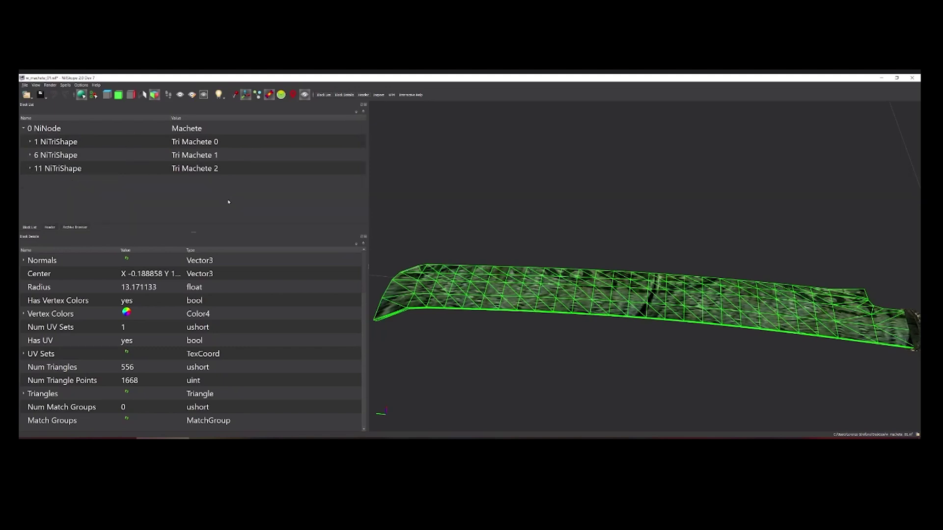
Reload the machete model file, discarding the unsaved texture and UV changes.
{"action": "left_click", "coordinate": [24, 86]}
{"action": "left_click", "coordinate": [41, 108]}
{"action": "left_click_drag", "start_coordinate": [820, 288], "coordinate": [762, 265]}
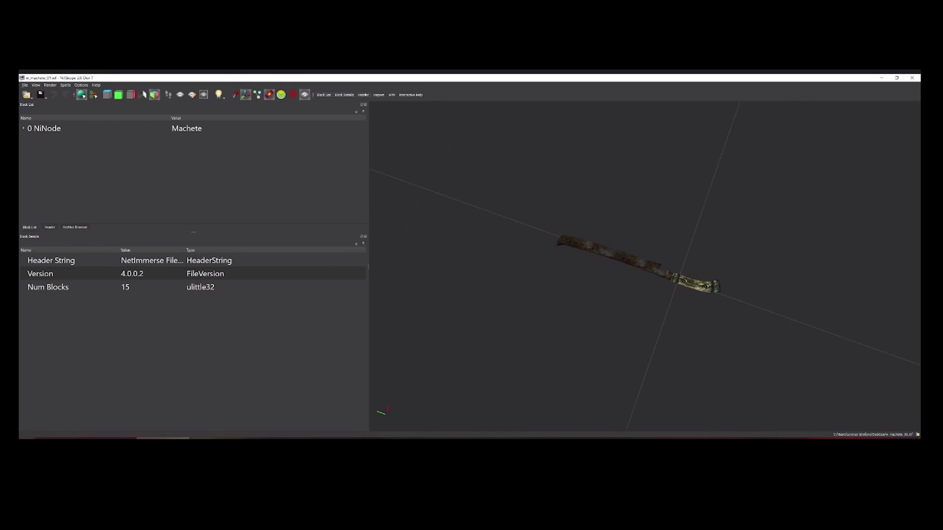
Switch to Discord to check the questions in the workshop chat.
{"action": "key", "text": "alt+Tab"}
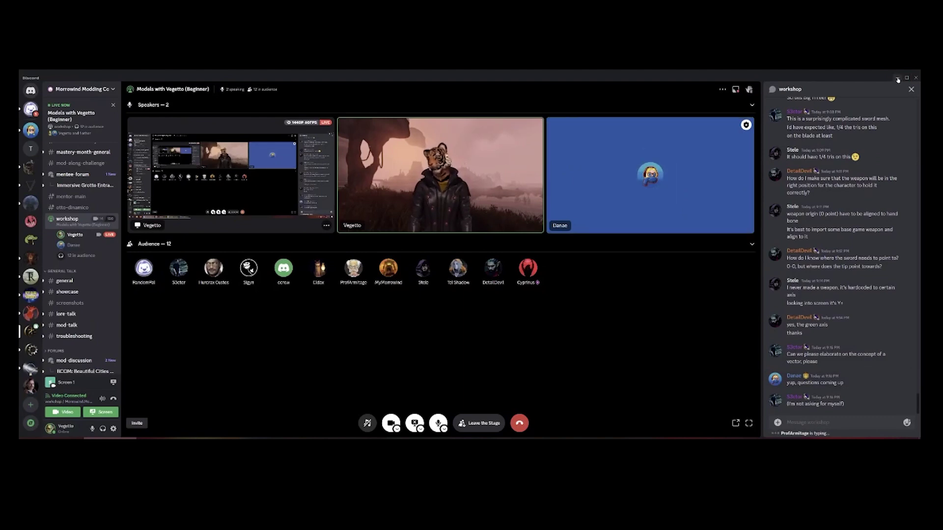
Check the earlier questions in the workshop chat and switch back to NifSkope for a closer side view of the machete.
{"action": "scroll", "coordinate": [896, 122], "scroll_direction": "up", "scroll_amount": 2}
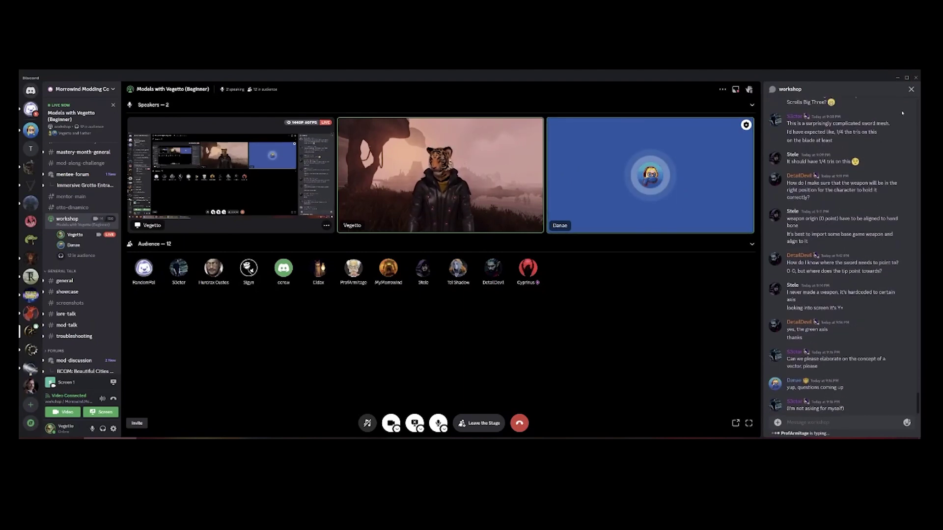
{"action": "key", "text": "alt+Tab"}
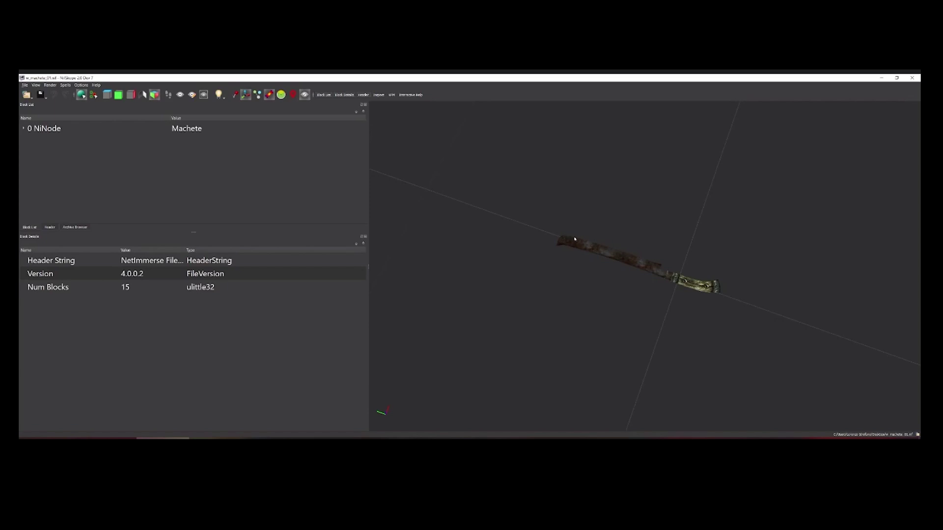
{"action": "left_click_drag", "start_coordinate": [583, 281], "coordinate": [601, 266]}
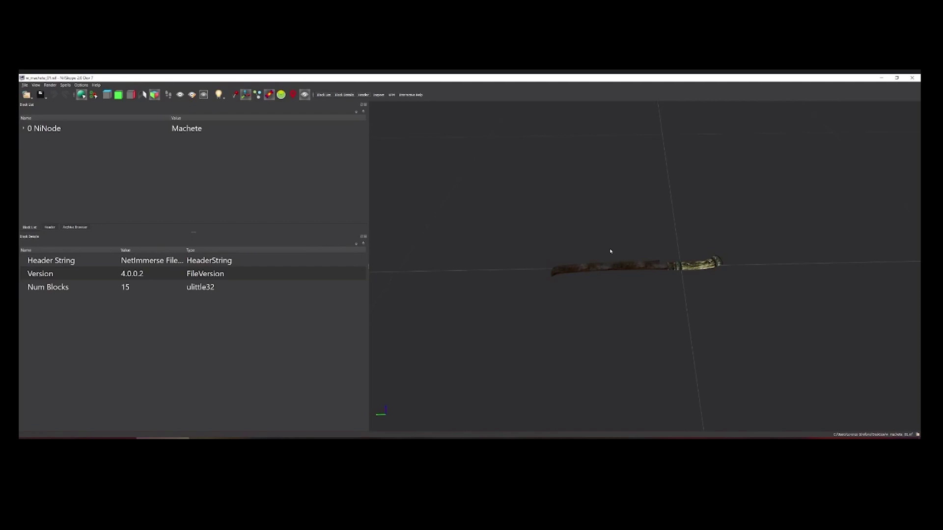
{"action": "mouse_move", "coordinate": [610, 250]}
{"action": "left_mouse_down"}
{"action": "mouse_move", "coordinate": [625, 265]}
{"action": "mouse_move", "coordinate": [605, 248]}
{"action": "left_mouse_up"}
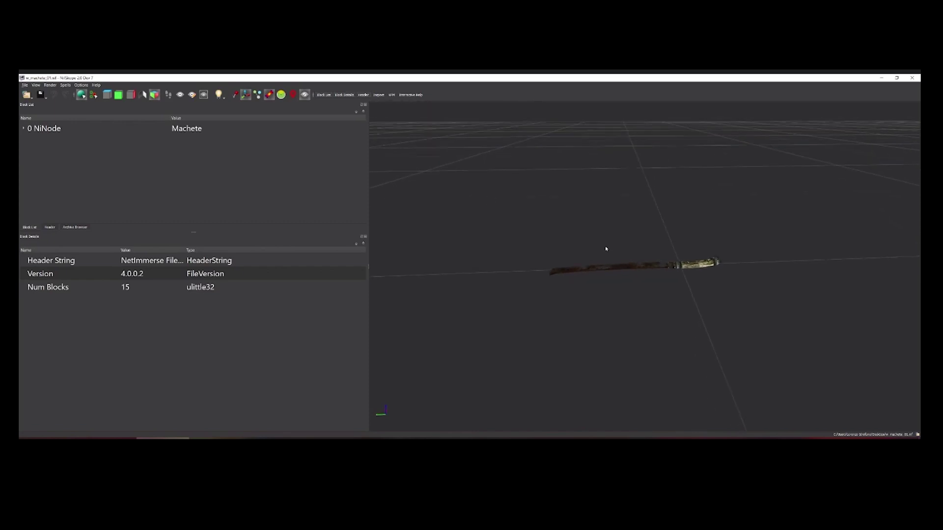
{"action": "scroll", "coordinate": [575, 258], "scroll_direction": "up", "scroll_amount": 5}
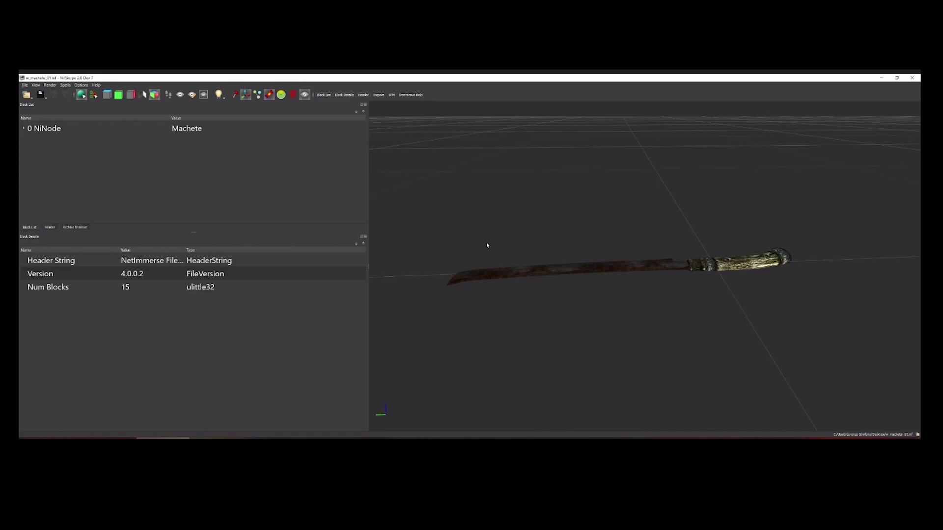
Select the blade mesh Tri Machete 2 and examine its wireframe and textured surface edge-on and from both sides.
{"action": "left_click_drag", "start_coordinate": [602, 322], "coordinate": [549, 288]}
{"action": "left_click", "coordinate": [549, 288]}
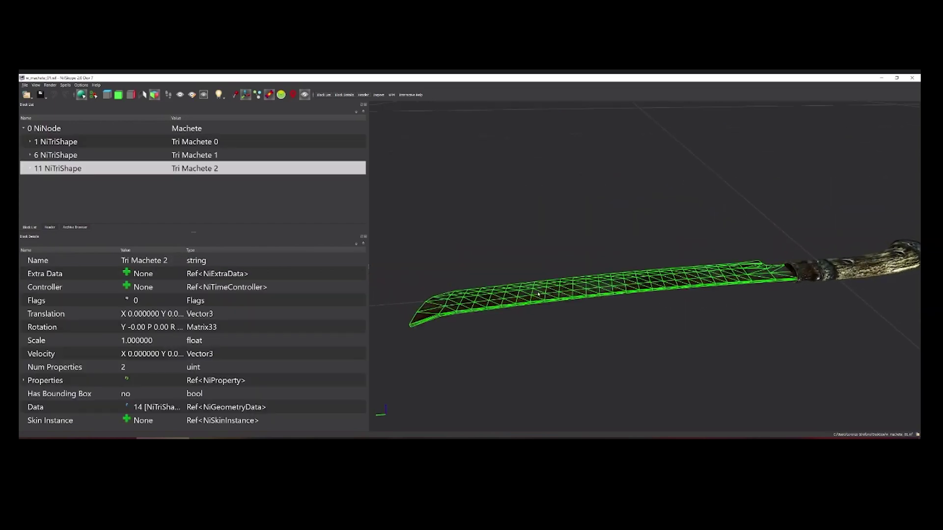
{"action": "left_click_drag", "start_coordinate": [431, 308], "coordinate": [430, 235]}
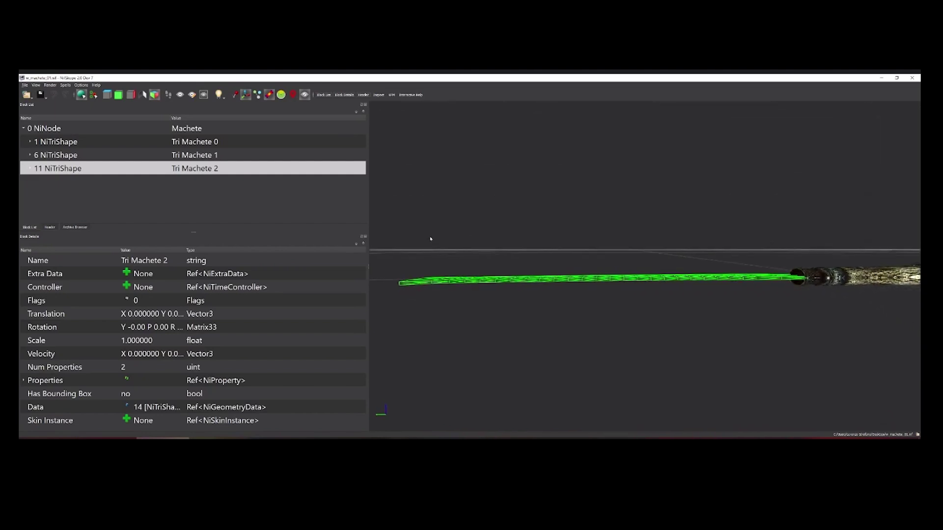
{"action": "left_click_drag", "start_coordinate": [624, 211], "coordinate": [661, 250]}
{"action": "left_click", "coordinate": [680, 251]}
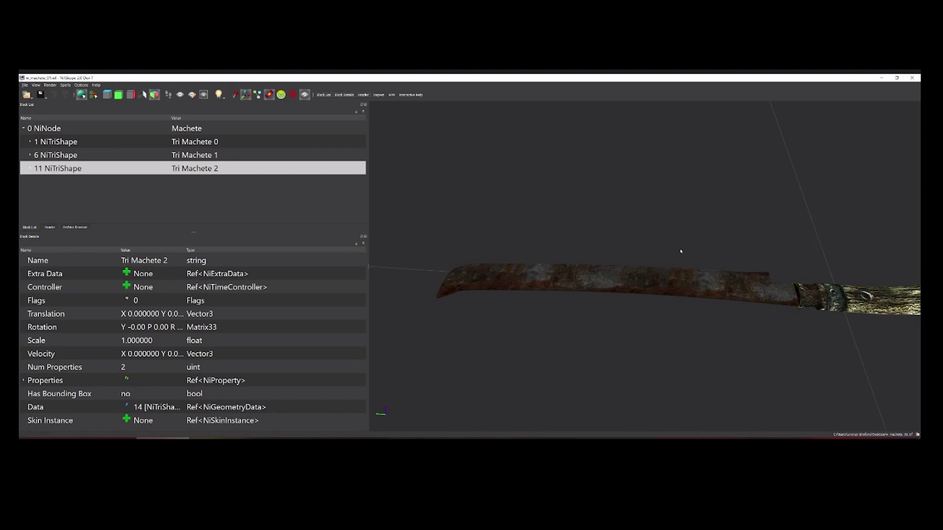
{"action": "left_click_drag", "start_coordinate": [666, 278], "coordinate": [672, 276]}
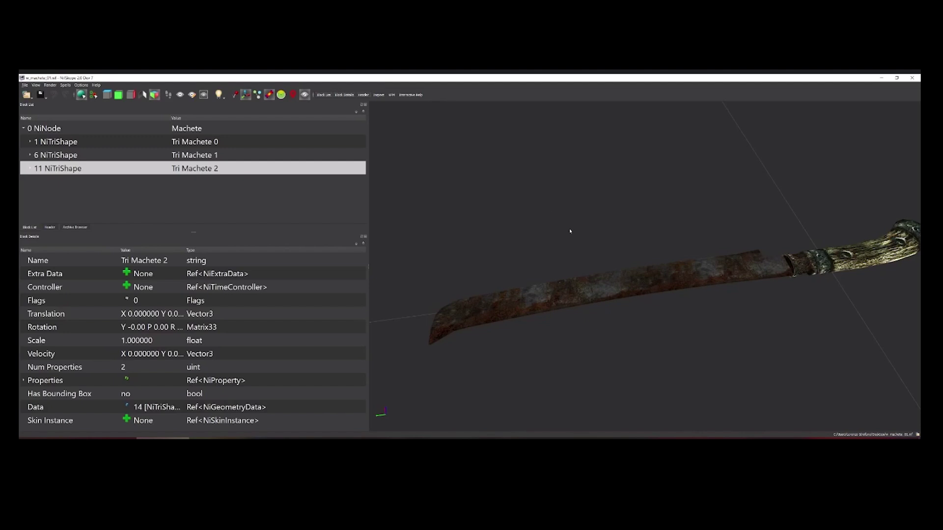
{"action": "left_click_drag", "start_coordinate": [592, 227], "coordinate": [588, 225]}
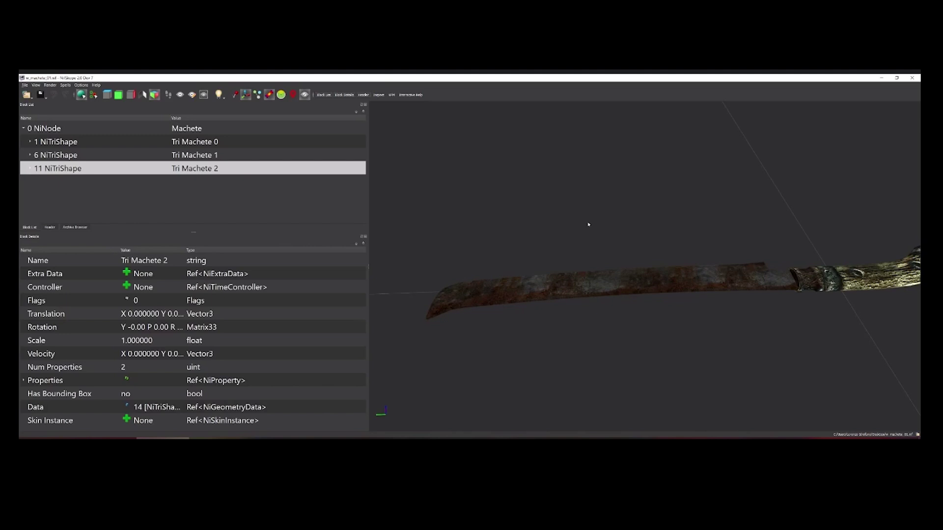
{"action": "left_click_drag", "start_coordinate": [596, 244], "coordinate": [798, 302]}
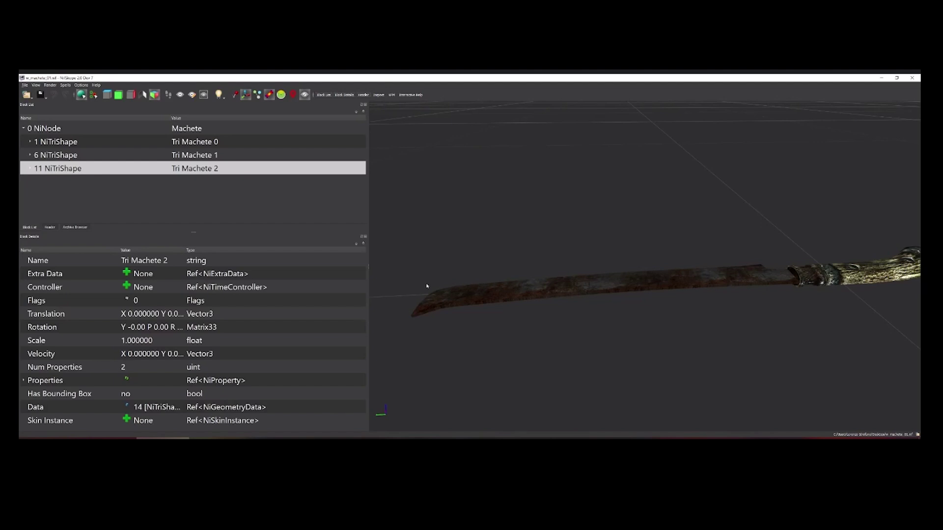
Expand Tri Machete 1 and review its texturing property, base texture and material color settings.
{"action": "left_click", "coordinate": [31, 156]}
{"action": "left_click", "coordinate": [128, 183]}
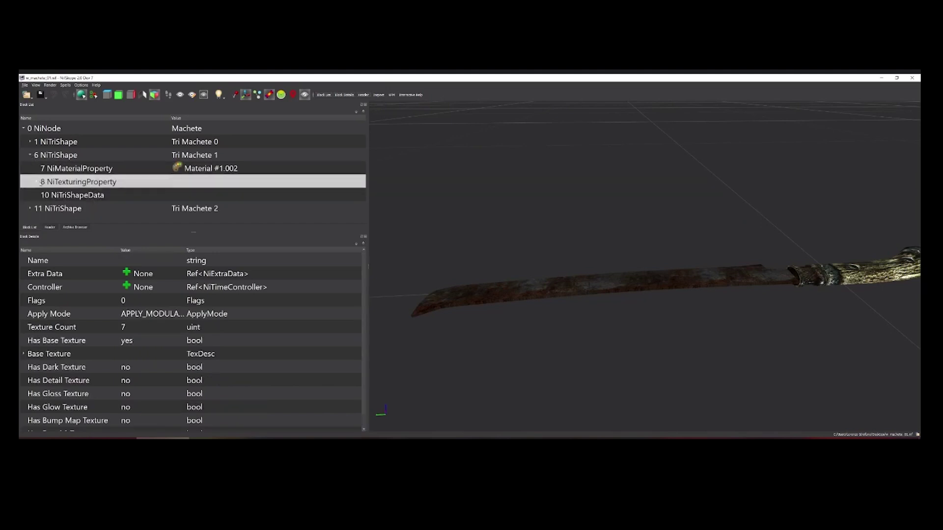
{"action": "left_click", "coordinate": [37, 181]}
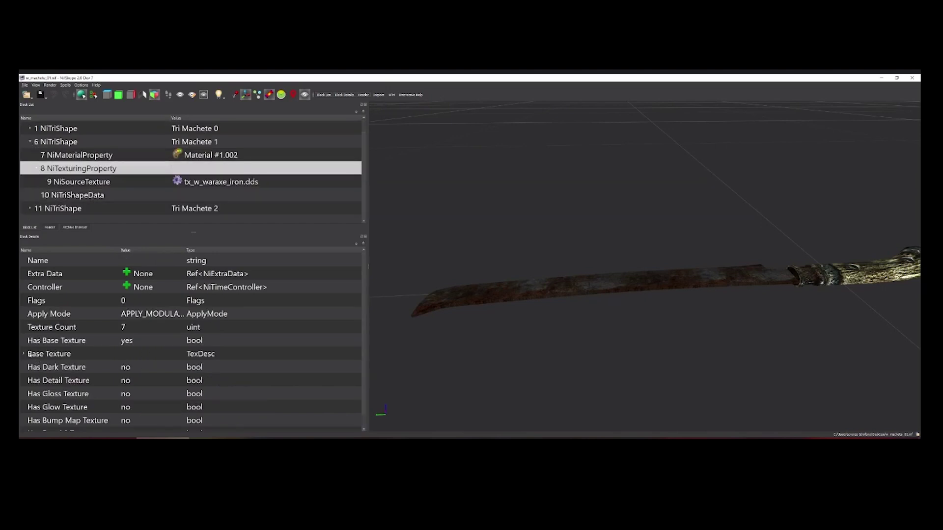
{"action": "left_click", "coordinate": [24, 354]}
{"action": "left_click", "coordinate": [24, 354]}
{"action": "left_click", "coordinate": [177, 155]}
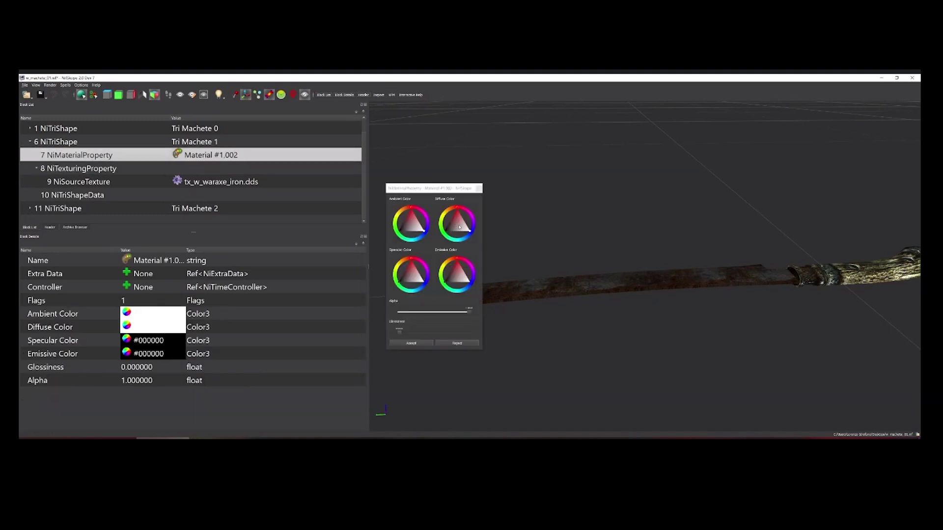
{"action": "left_click", "coordinate": [478, 188]}
Select the handle mesh in the model and examine the color wheels of its material.
{"action": "left_click_drag", "start_coordinate": [679, 249], "coordinate": [513, 247]}
{"action": "left_click_drag", "start_coordinate": [825, 284], "coordinate": [735, 284]}
{"action": "left_click", "coordinate": [740, 278]}
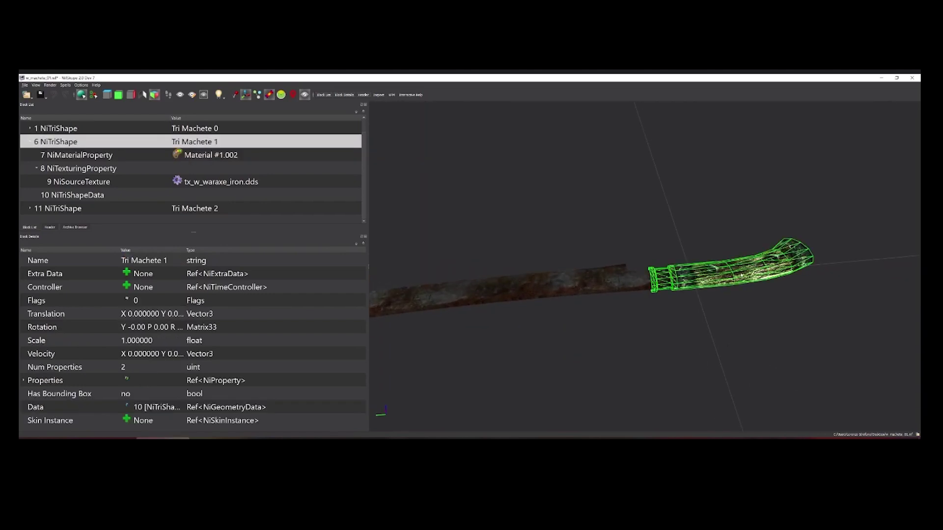
{"action": "left_click", "coordinate": [177, 154]}
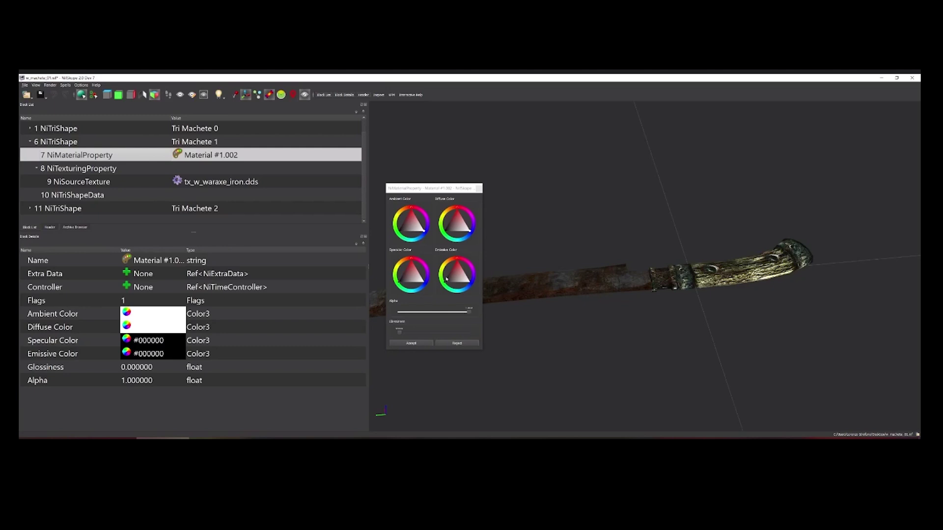
{"action": "left_click", "coordinate": [457, 221]}
{"action": "left_click_drag", "start_coordinate": [457, 221], "coordinate": [476, 236]}
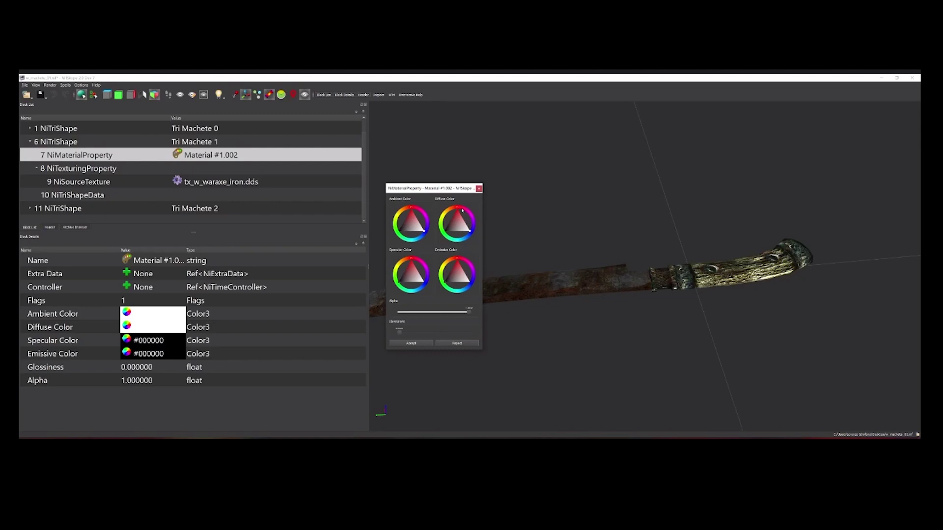
{"action": "left_click", "coordinate": [479, 189]}
Set the handle material's diffuse color to yellow #e9b220 and its ambient color to #dfbb37, and accept the colors.
{"action": "left_click_drag", "start_coordinate": [781, 284], "coordinate": [760, 288]}
{"action": "left_click", "coordinate": [760, 288]}
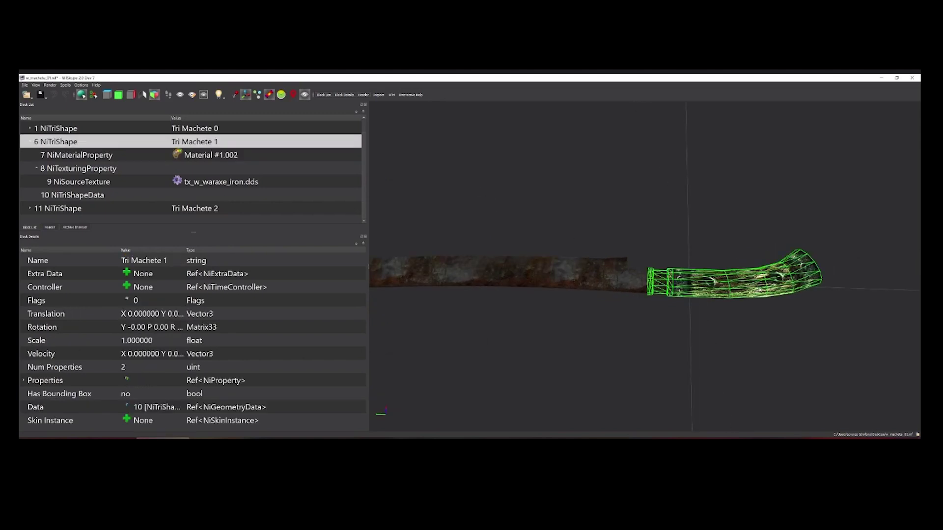
{"action": "left_click", "coordinate": [179, 155]}
{"action": "mouse_move", "coordinate": [462, 222]}
{"action": "left_mouse_down"}
{"action": "mouse_move", "coordinate": [451, 216]}
{"action": "mouse_move", "coordinate": [467, 222]}
{"action": "left_mouse_up"}
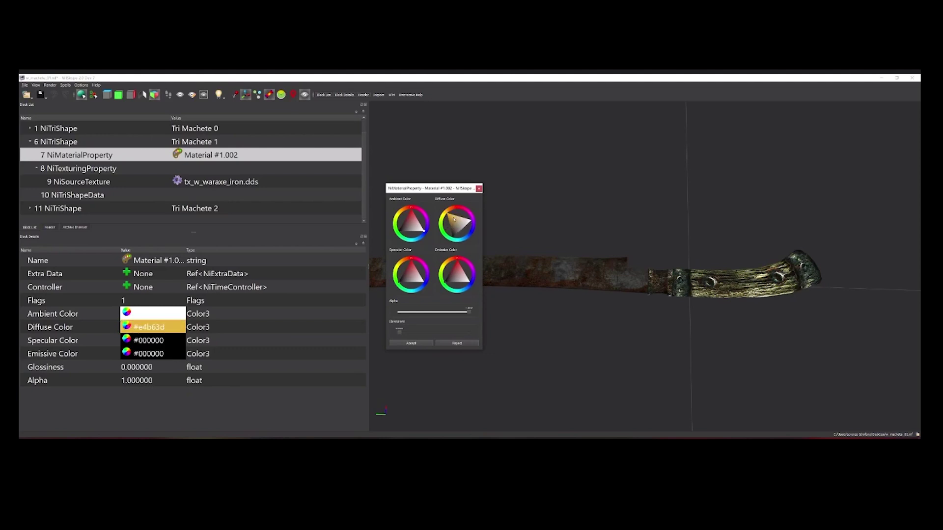
{"action": "left_click", "coordinate": [411, 219]}
{"action": "left_click_drag", "start_coordinate": [411, 218], "coordinate": [399, 213]}
{"action": "left_click_drag", "start_coordinate": [406, 217], "coordinate": [407, 219]}
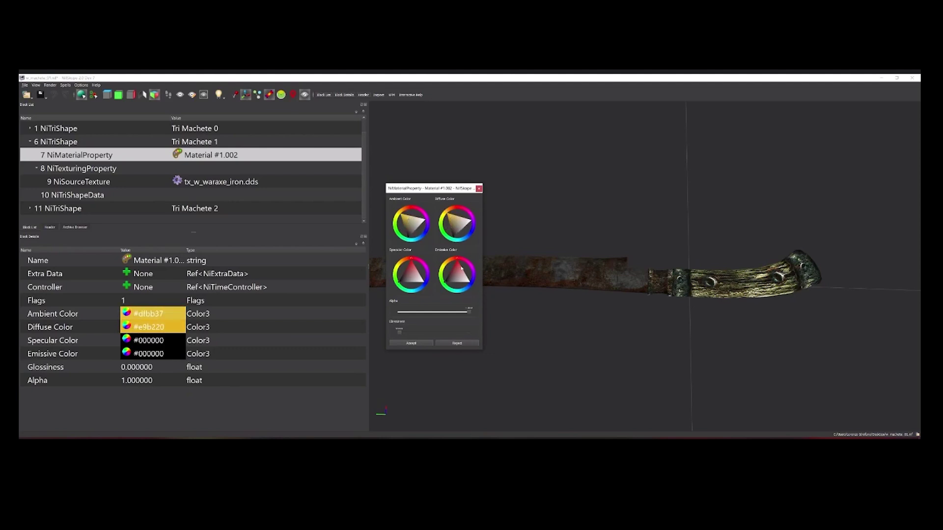
{"action": "left_click", "coordinate": [411, 343]}
Set the blade material's ambient color to orange #eb841d and its diffuse color to #ea740d, and accept the colors.
{"action": "left_click_drag", "start_coordinate": [393, 225], "coordinate": [424, 272]}
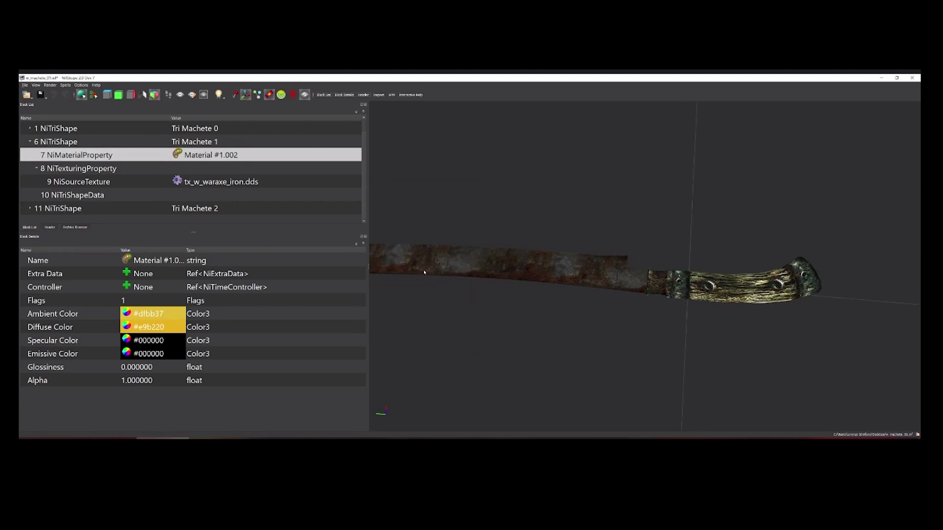
{"action": "left_click", "coordinate": [417, 276]}
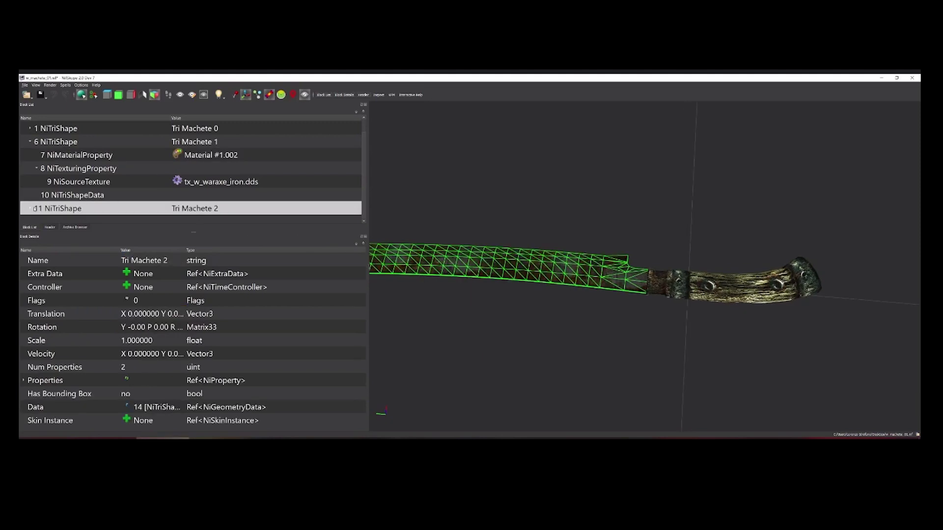
{"action": "scroll", "coordinate": [190, 189], "scroll_direction": "down", "scroll_amount": 1}
{"action": "left_click", "coordinate": [177, 181]}
{"action": "left_click_drag", "start_coordinate": [468, 230], "coordinate": [419, 210]}
{"action": "left_click", "coordinate": [448, 209]}
{"action": "left_click", "coordinate": [411, 343]}
{"action": "left_click_drag", "start_coordinate": [526, 290], "coordinate": [577, 271]}
{"action": "left_click_drag", "start_coordinate": [626, 255], "coordinate": [526, 239]}
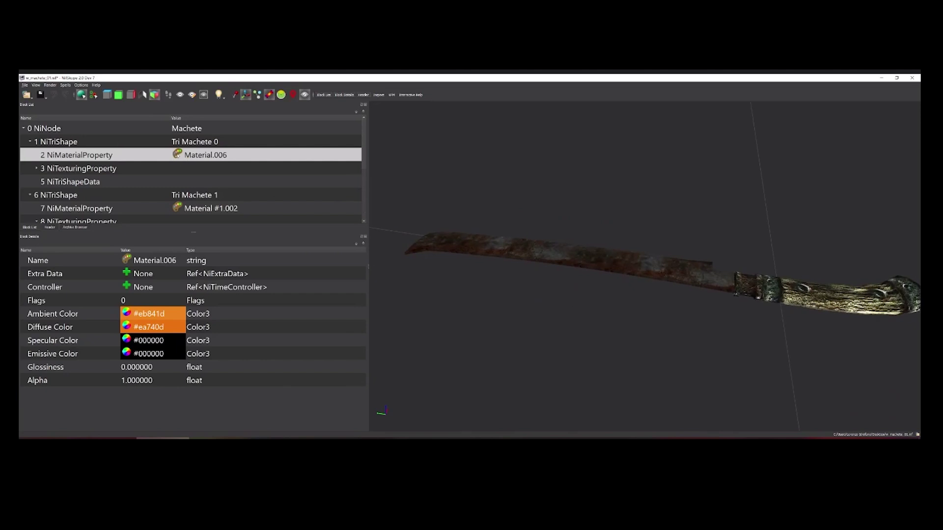
Try diffuse color #e47311 on the blade's Material.006 and reject the change.
{"action": "left_click", "coordinate": [177, 156]}
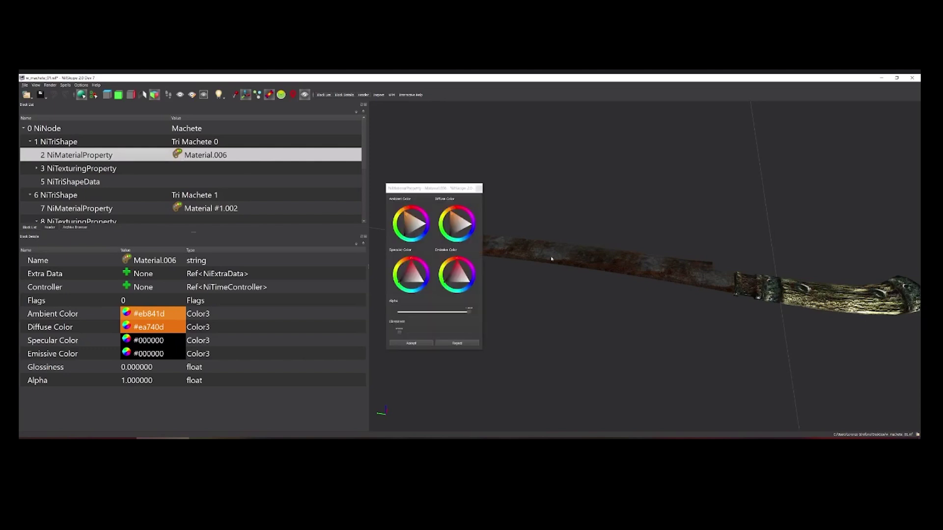
{"action": "left_click_drag", "start_coordinate": [454, 224], "coordinate": [453, 216]}
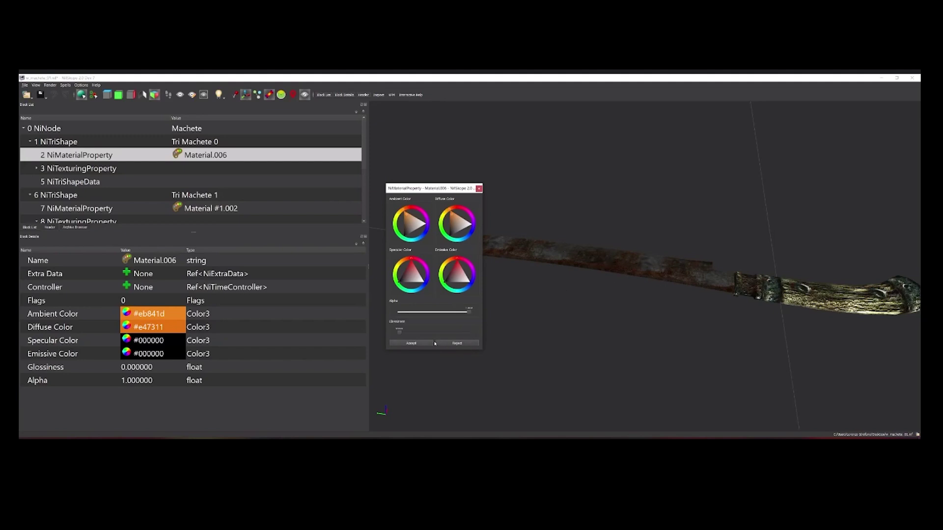
{"action": "left_click", "coordinate": [460, 343]}
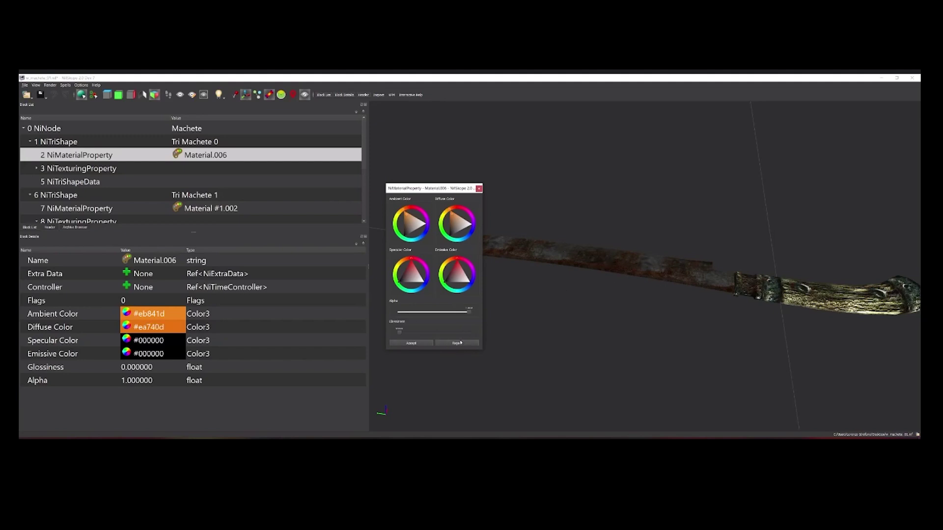
{"action": "left_click", "coordinate": [479, 189]}
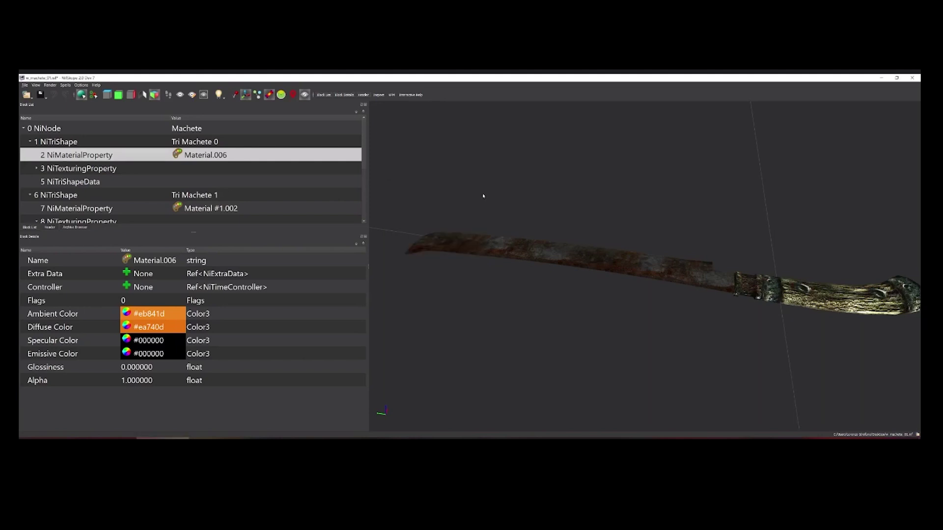
Reload the machete model file to discard the material color changes, and bring the model up close from the side.
{"action": "left_click", "coordinate": [24, 85]}
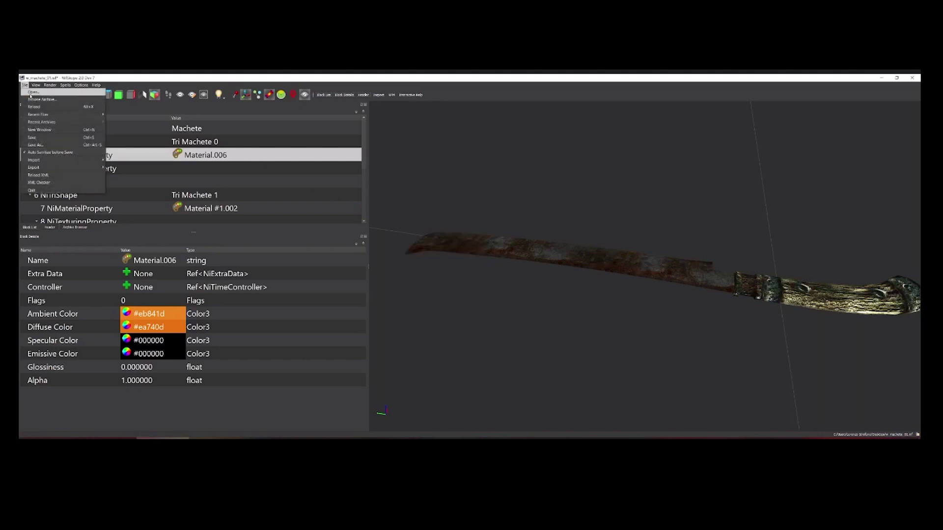
{"action": "left_click", "coordinate": [34, 107]}
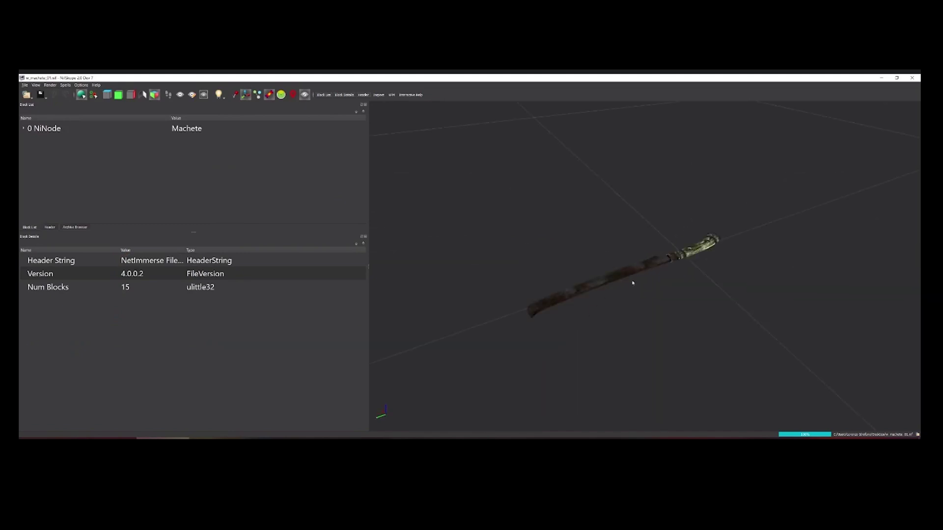
{"action": "left_click_drag", "start_coordinate": [629, 288], "coordinate": [621, 300]}
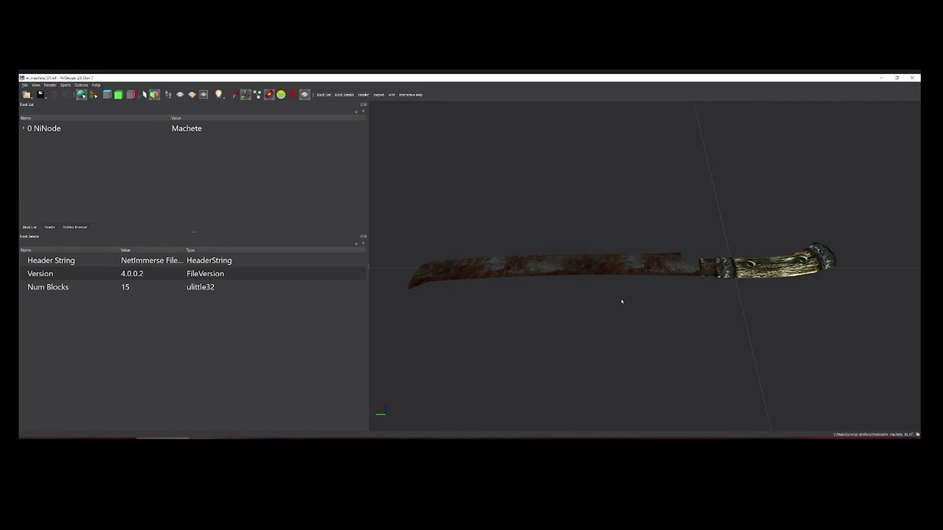
Select the blade mesh, expand Tri Machete 2 and review the color wheels of its shared Material.006.
{"action": "left_click", "coordinate": [532, 264]}
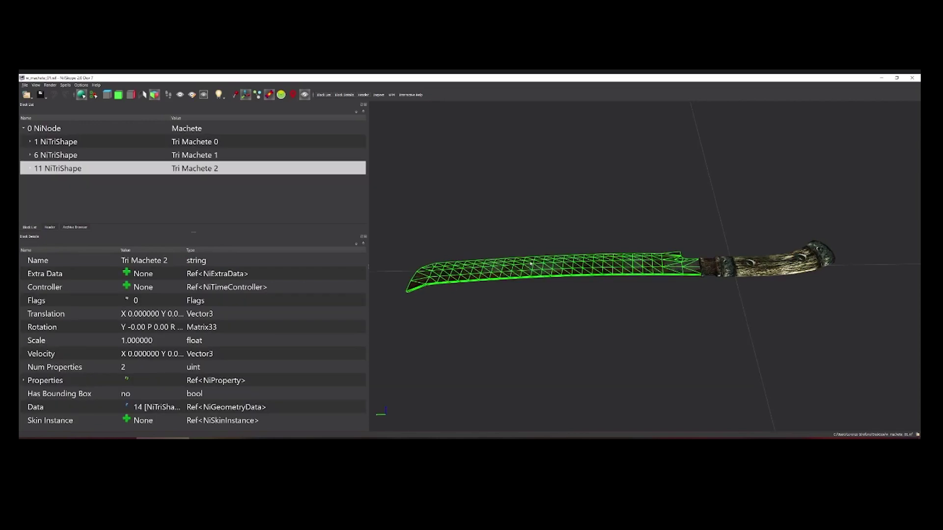
{"action": "left_click", "coordinate": [31, 169]}
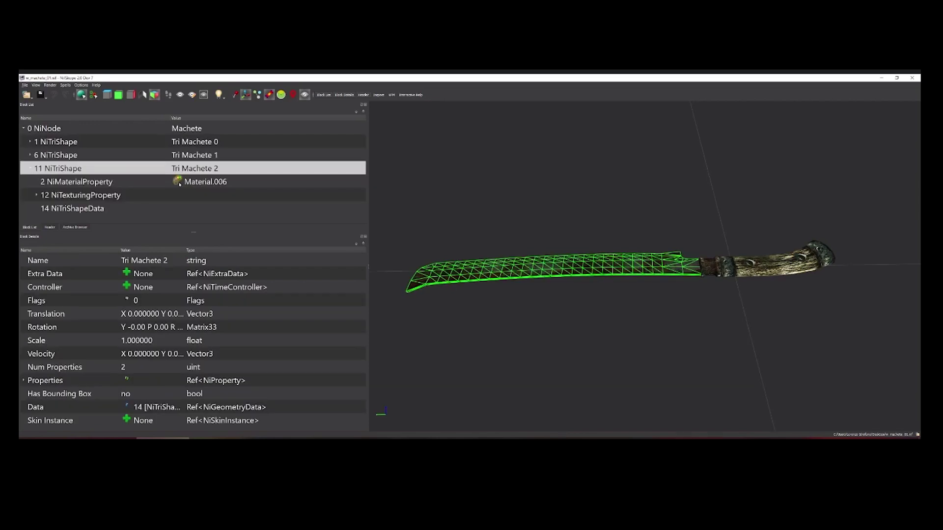
{"action": "double_click", "coordinate": [178, 181]}
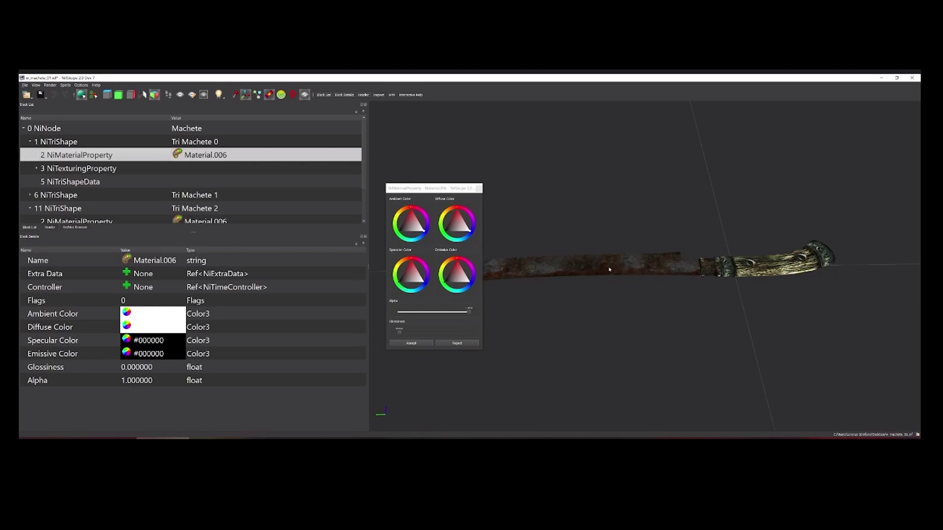
{"action": "left_click", "coordinate": [479, 190]}
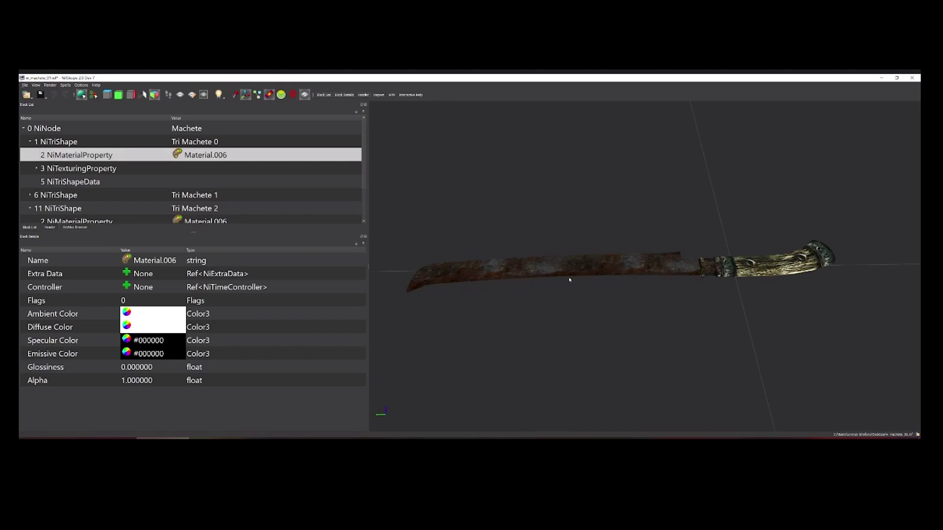
{"action": "left_click", "coordinate": [605, 267]}
{"action": "left_click", "coordinate": [573, 219]}
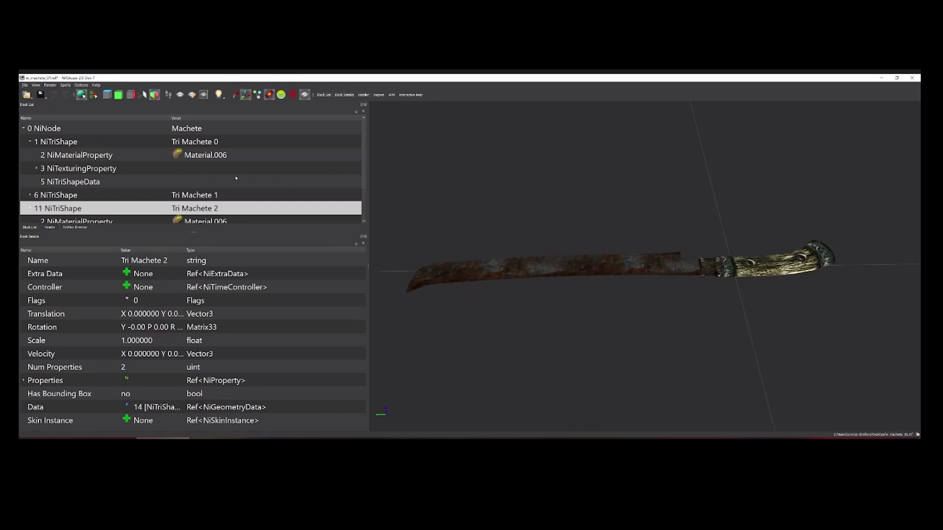
Switch to vertex selection and inspect the vertices along the Tri Machete 2 blade up close.
{"action": "scroll", "coordinate": [236, 181], "scroll_direction": "down", "scroll_amount": 1}
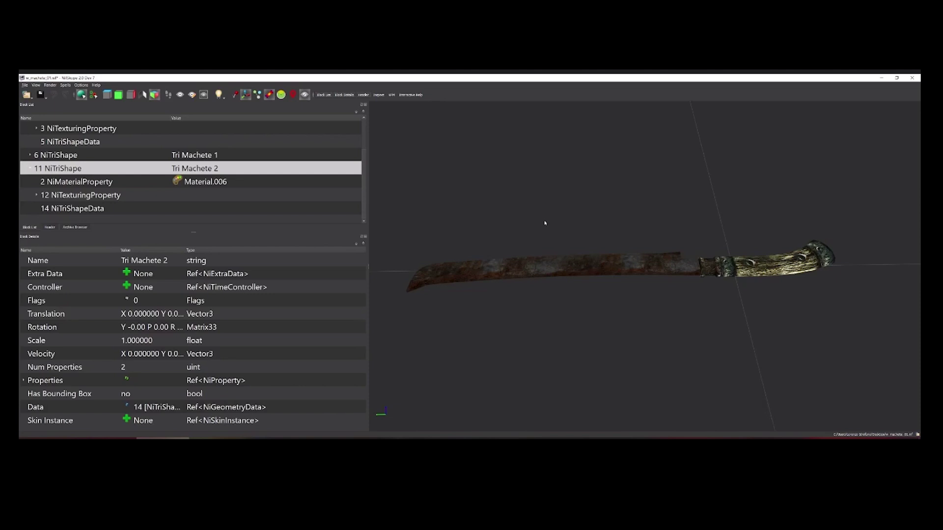
{"action": "left_click_drag", "start_coordinate": [665, 226], "coordinate": [663, 232]}
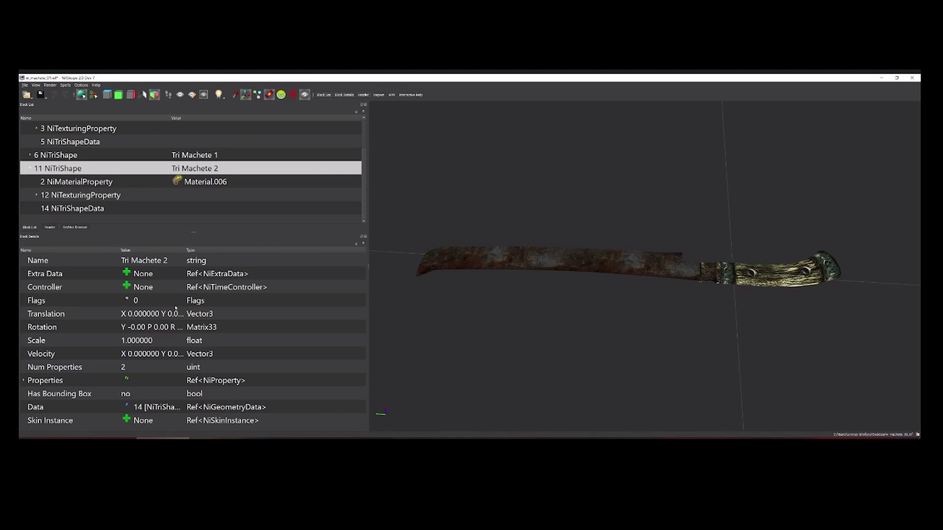
{"action": "mouse_move", "coordinate": [175, 308]}
{"action": "scroll", "coordinate": [493, 259], "scroll_direction": "up", "scroll_amount": 2}
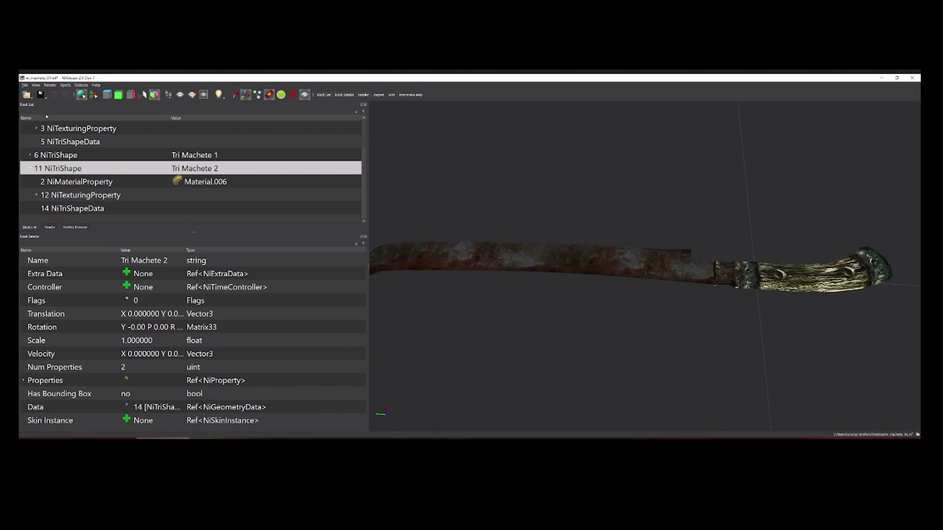
{"action": "left_click", "coordinate": [93, 94]}
{"action": "middle_click_drag", "start_coordinate": [683, 286], "coordinate": [722, 288]}
{"action": "scroll", "coordinate": [638, 270], "scroll_direction": "up", "scroll_amount": 3}
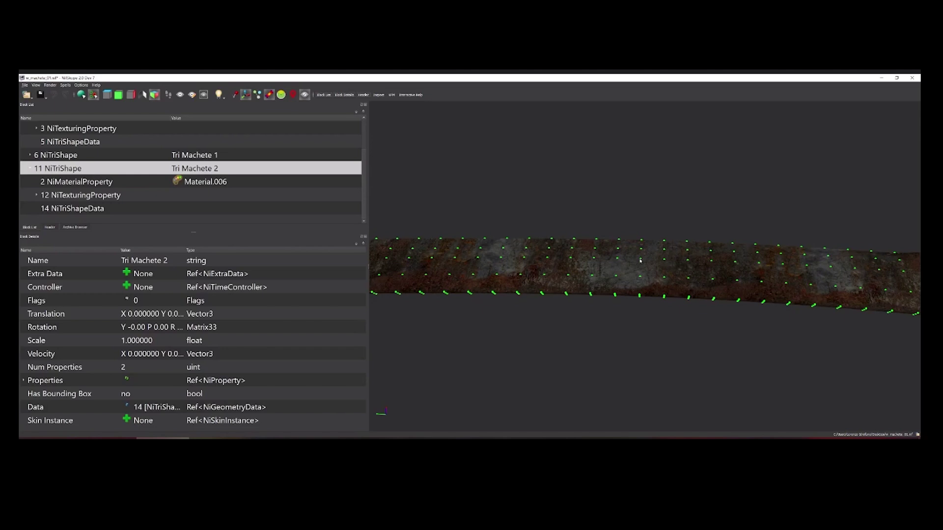
{"action": "left_click_drag", "start_coordinate": [643, 257], "coordinate": [643, 262]}
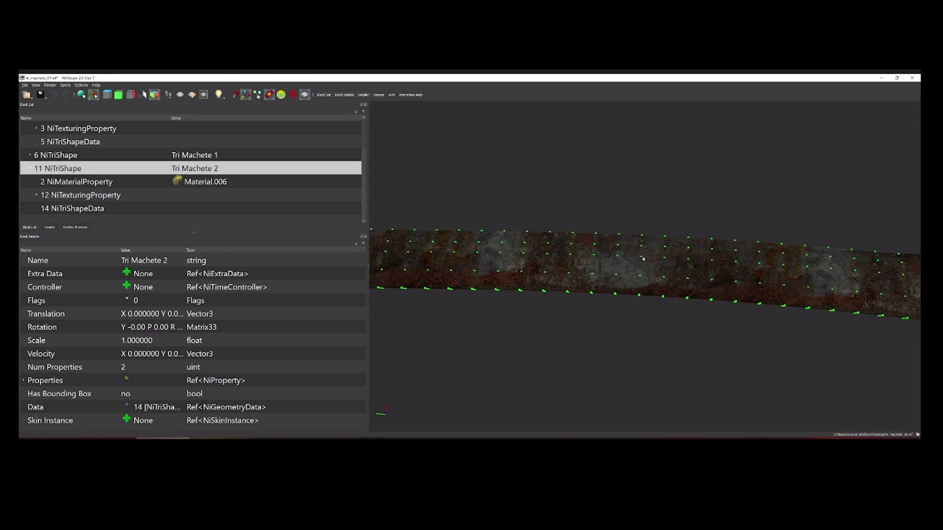
{"action": "scroll", "coordinate": [669, 261], "scroll_direction": "down", "scroll_amount": 2}
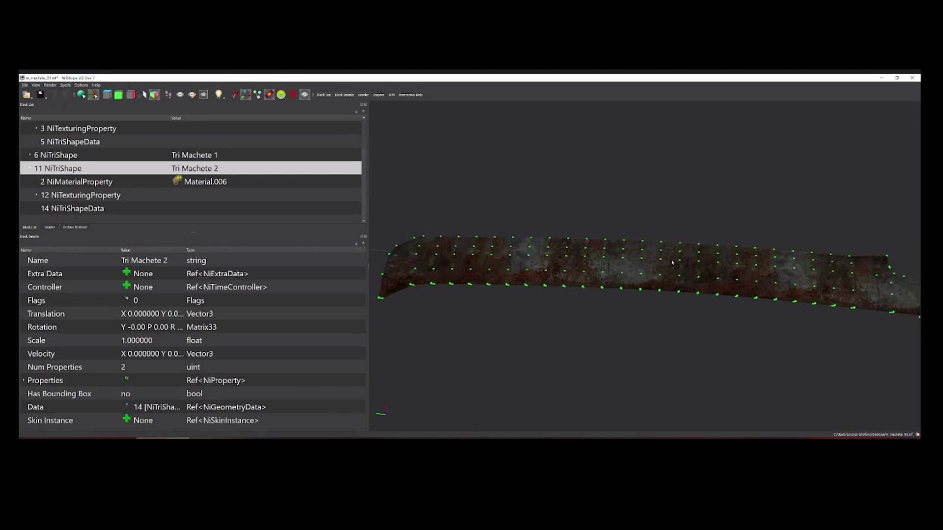
{"action": "scroll", "coordinate": [709, 234], "scroll_direction": "down", "scroll_amount": 2}
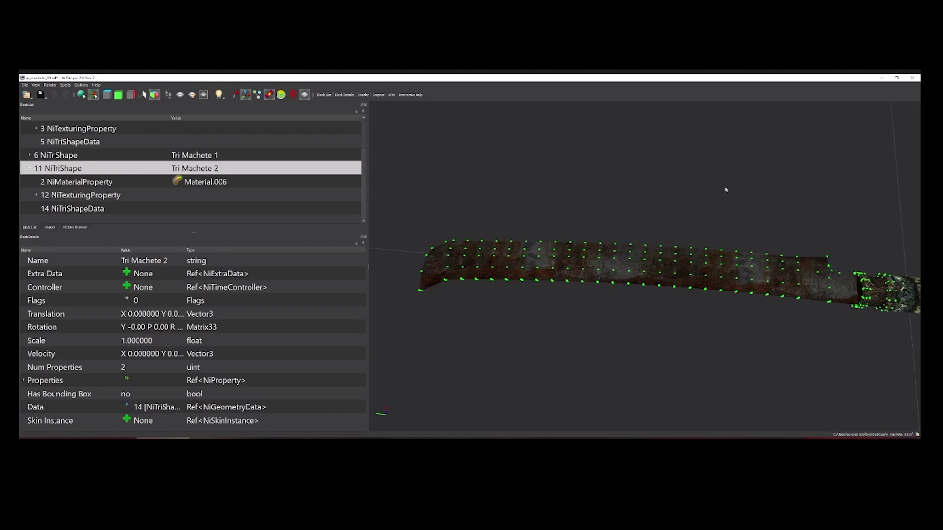
Return to object selection and examine the Vertex Colors list in the Tri Machete 2 blade's NiTriShapeData.
{"action": "left_click", "coordinate": [81, 94]}
{"action": "left_click", "coordinate": [71, 155]}
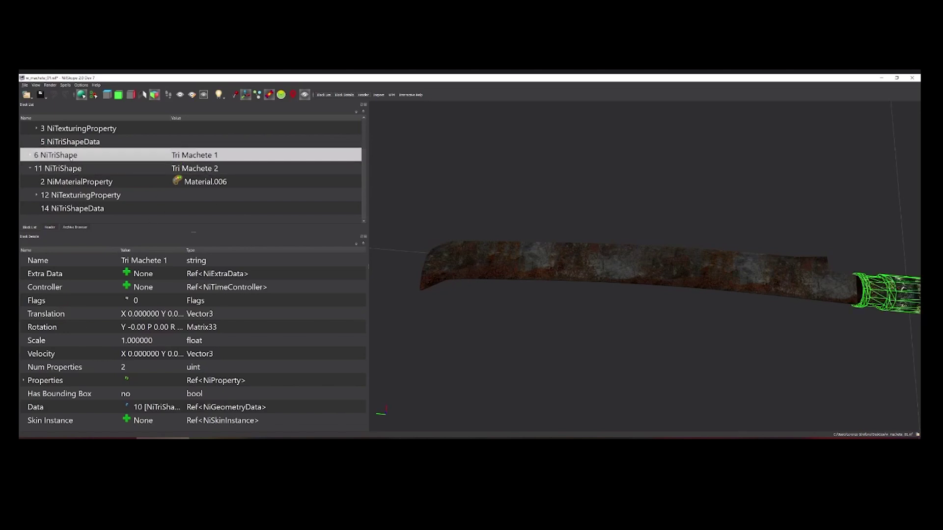
{"action": "left_click", "coordinate": [101, 170]}
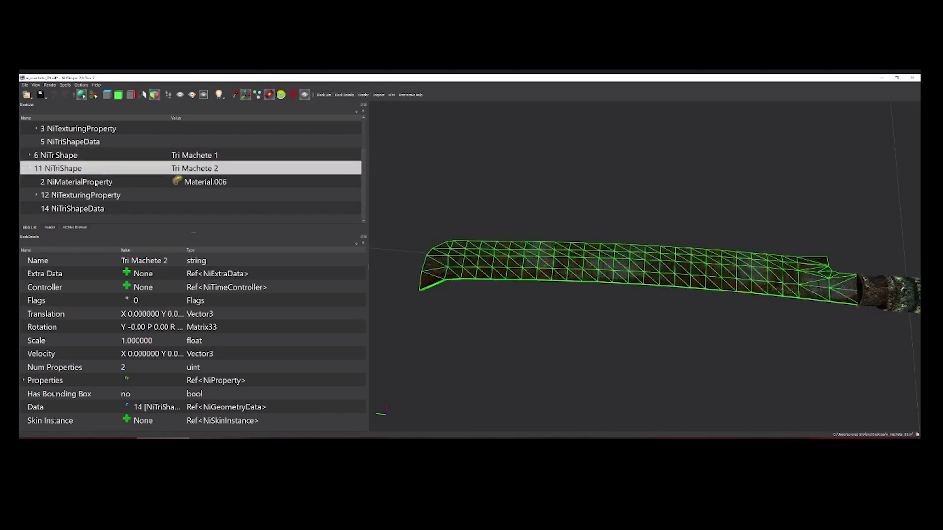
{"action": "left_click", "coordinate": [111, 210]}
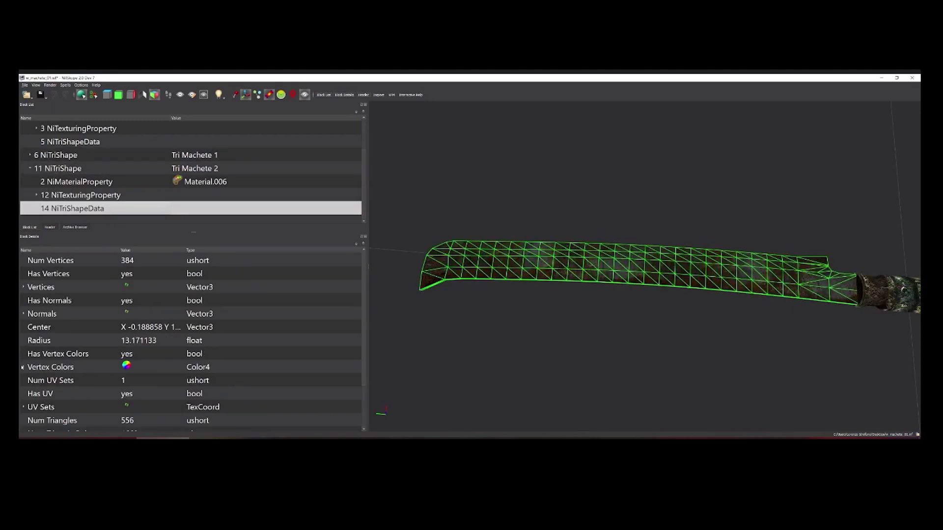
{"action": "left_click", "coordinate": [23, 367]}
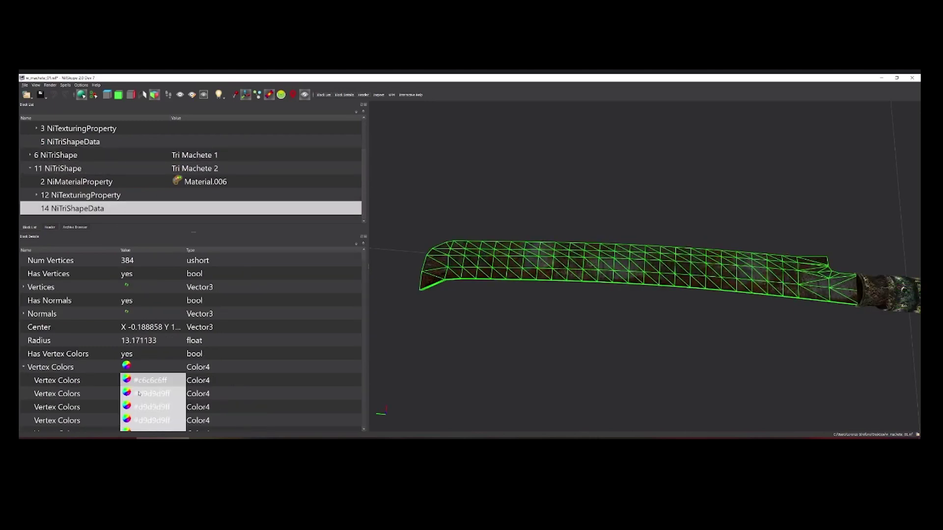
{"action": "left_click", "coordinate": [23, 368]}
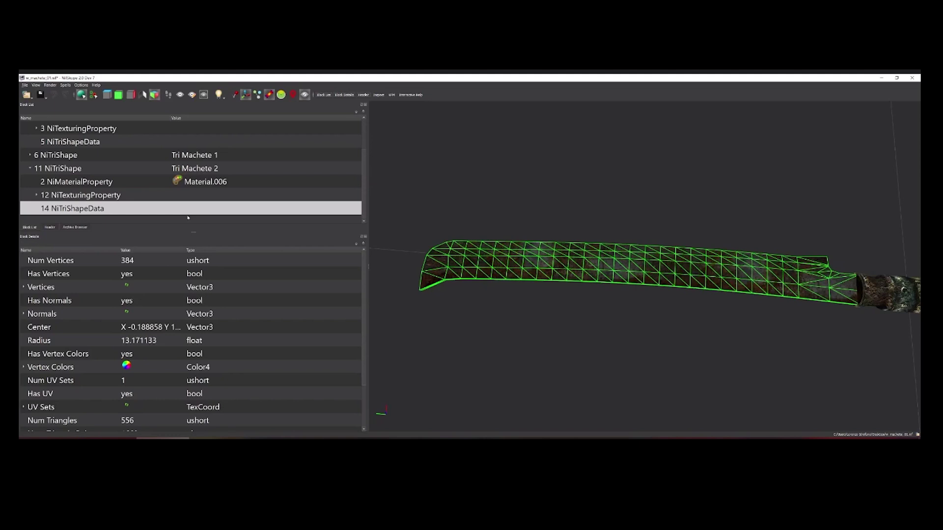
Review the ambient and diffuse color wheels of the blade's Material.006 and close them without changes.
{"action": "left_click", "coordinate": [177, 181]}
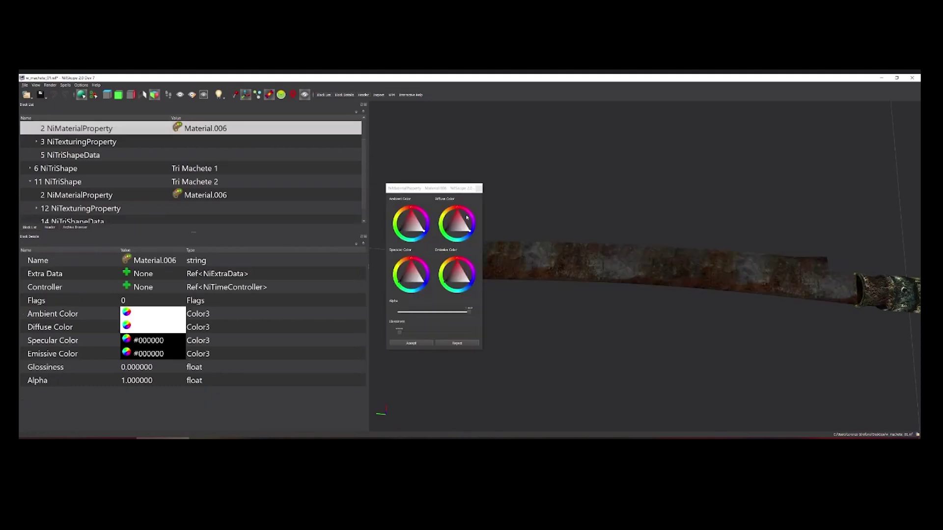
{"action": "left_click_drag", "start_coordinate": [456, 221], "coordinate": [494, 252]}
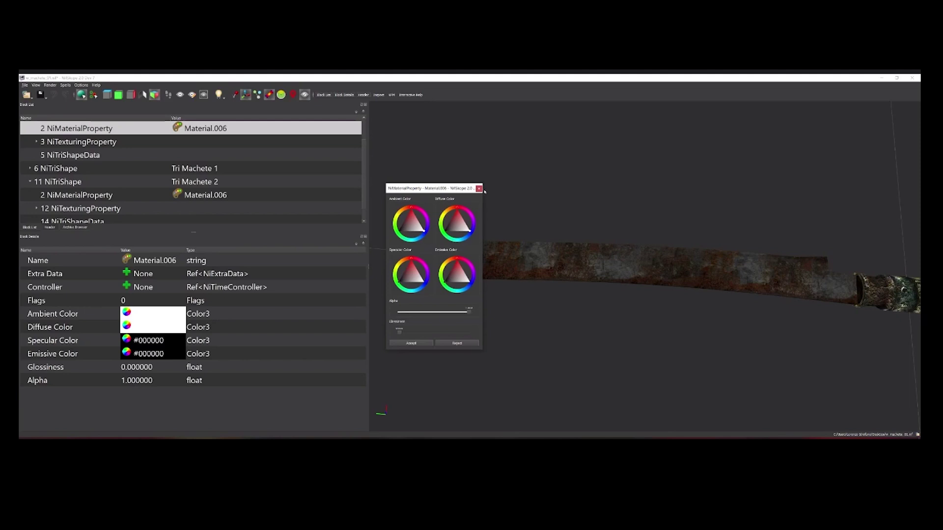
{"action": "left_click", "coordinate": [479, 189]}
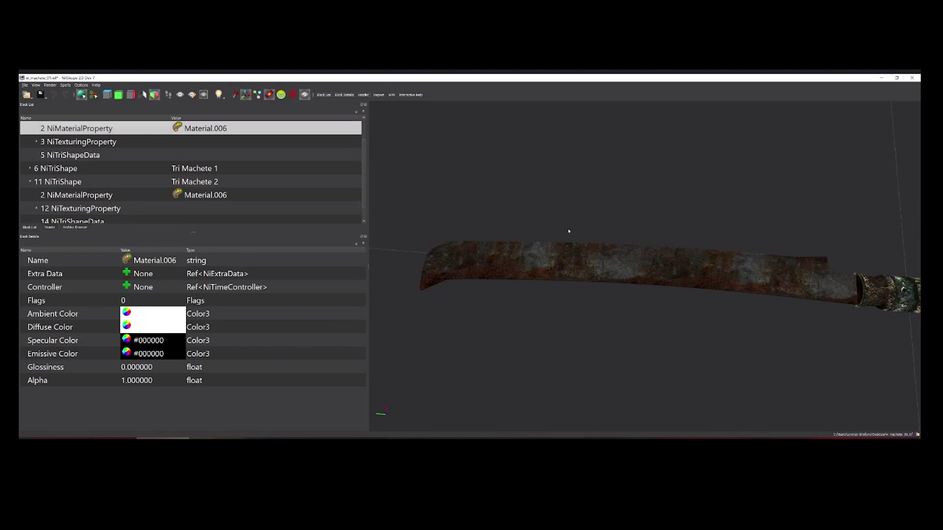
Highlight the blade mesh, clear the highlight and inspect the blade's shading from several angles.
{"action": "mouse_move", "coordinate": [684, 262]}
{"action": "left_mouse_down"}
{"action": "mouse_move", "coordinate": [698, 258]}
{"action": "mouse_move", "coordinate": [686, 257]}
{"action": "left_mouse_up"}
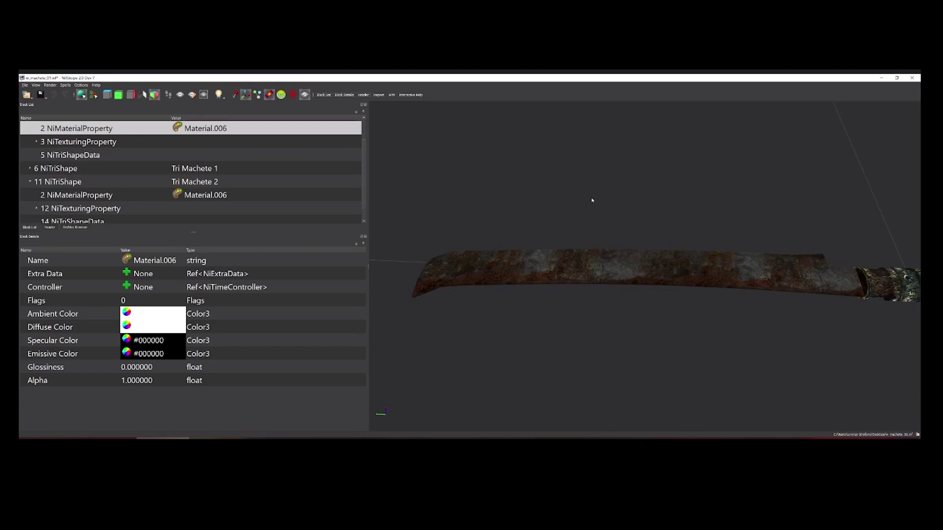
{"action": "left_click", "coordinate": [622, 271]}
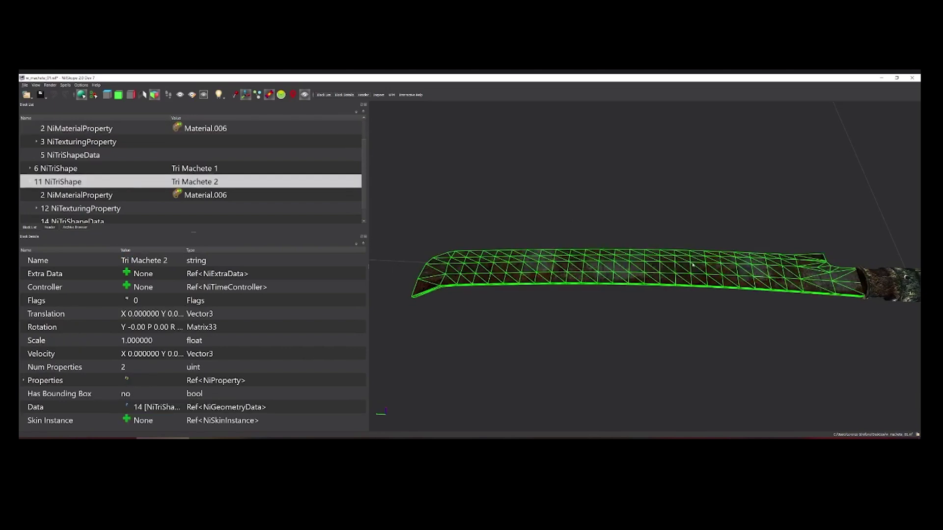
{"action": "left_click", "coordinate": [556, 313]}
{"action": "left_click_drag", "start_coordinate": [583, 322], "coordinate": [593, 269]}
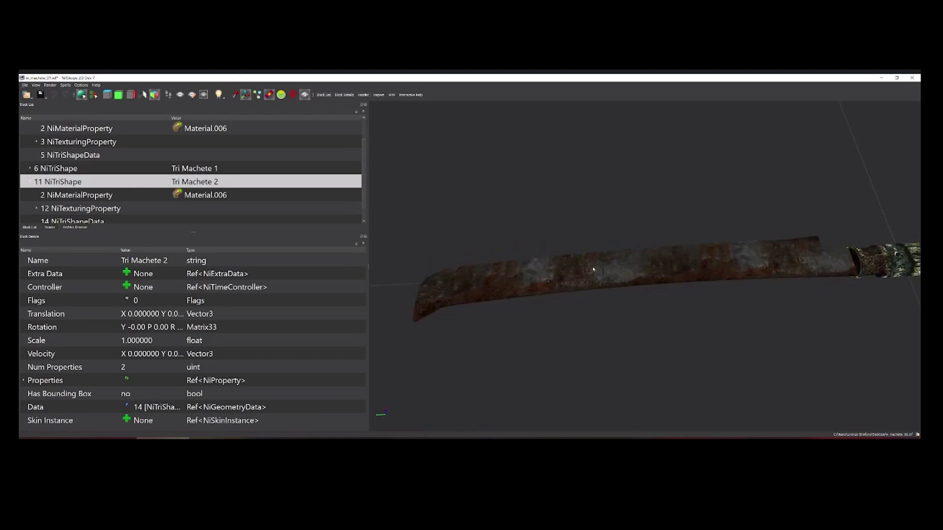
{"action": "left_click_drag", "start_coordinate": [500, 251], "coordinate": [589, 247]}
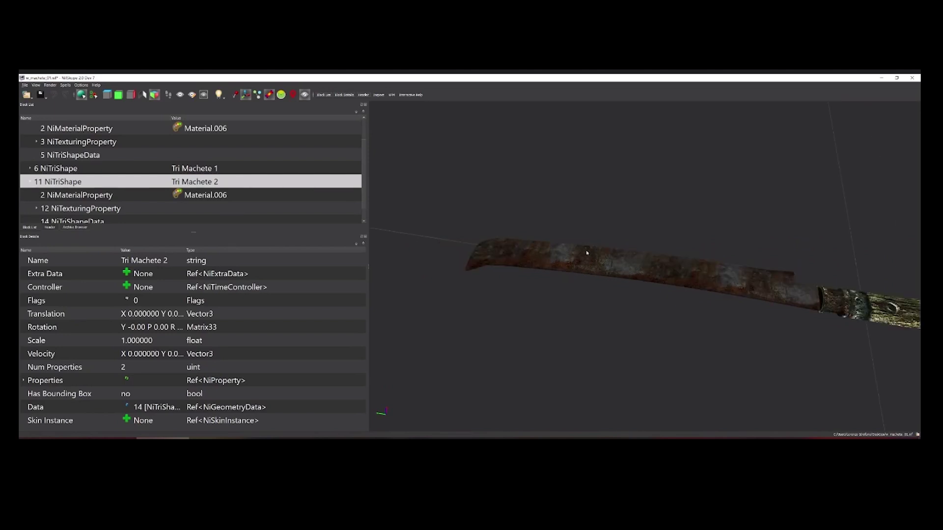
{"action": "left_click_drag", "start_coordinate": [522, 272], "coordinate": [551, 279]}
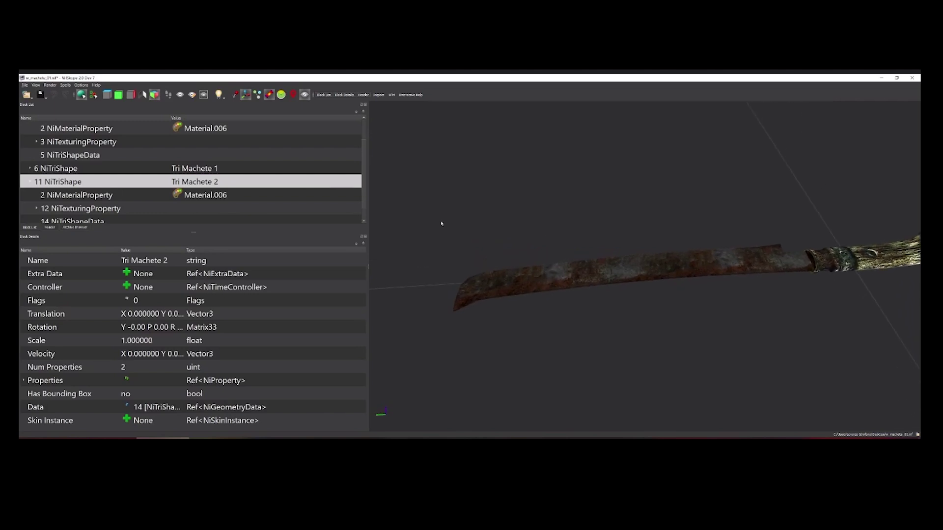
Reopen the Material.006 color settings twice to review the color wheels and alpha, closing them without changes.
{"action": "left_click", "coordinate": [177, 195]}
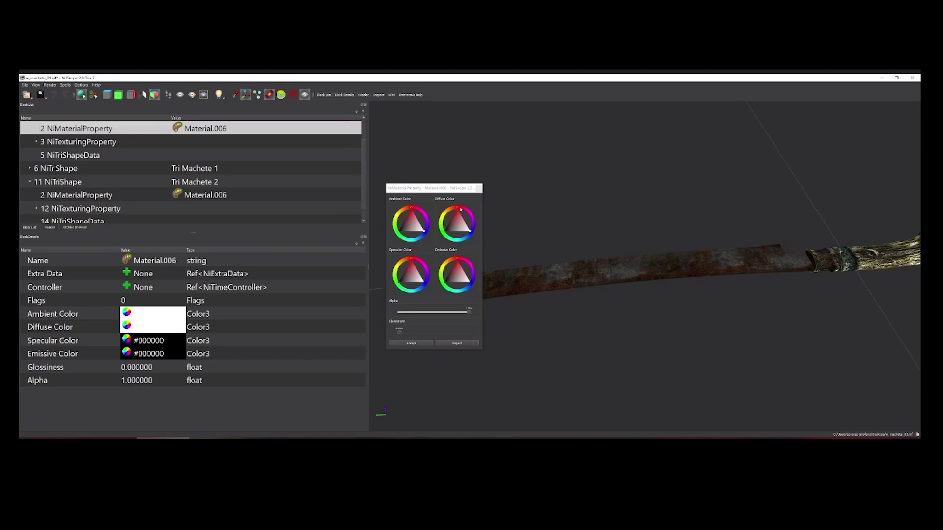
{"action": "left_click_drag", "start_coordinate": [460, 191], "coordinate": [457, 119]}
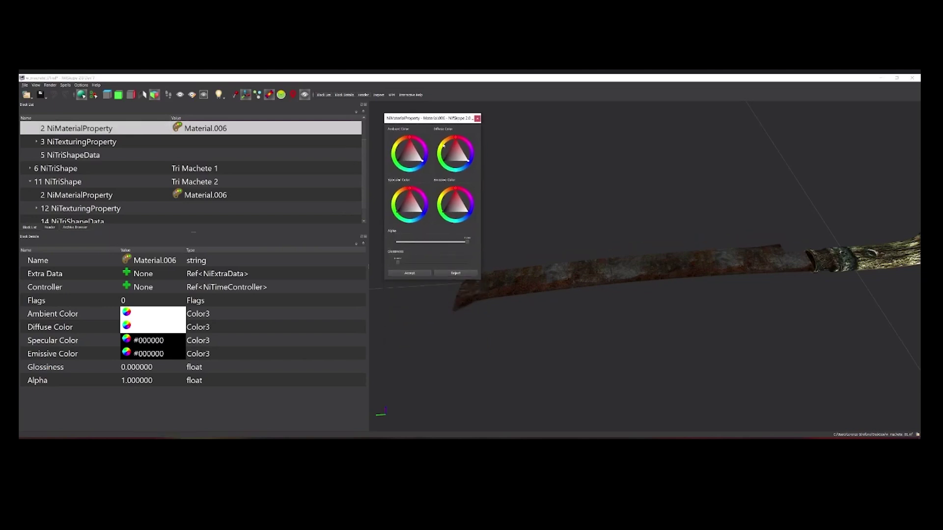
{"action": "left_click", "coordinate": [478, 119]}
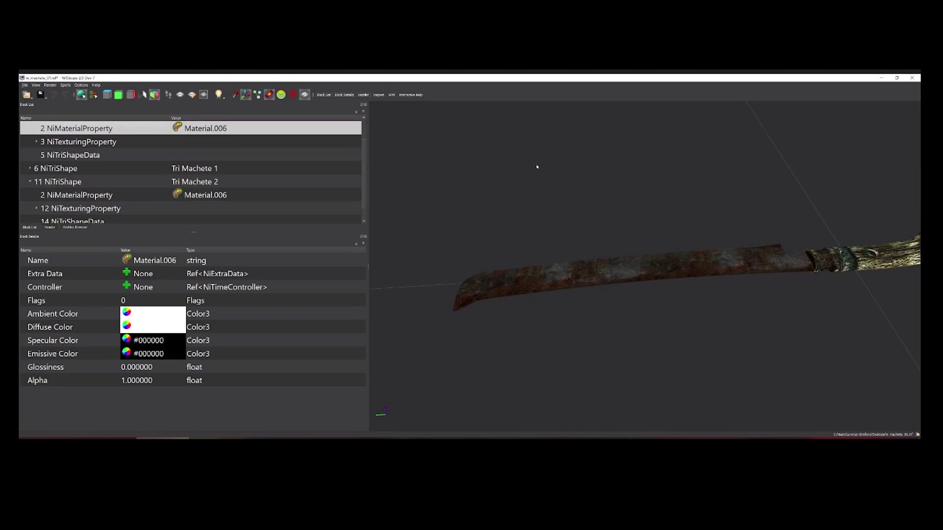
{"action": "left_click", "coordinate": [176, 128]}
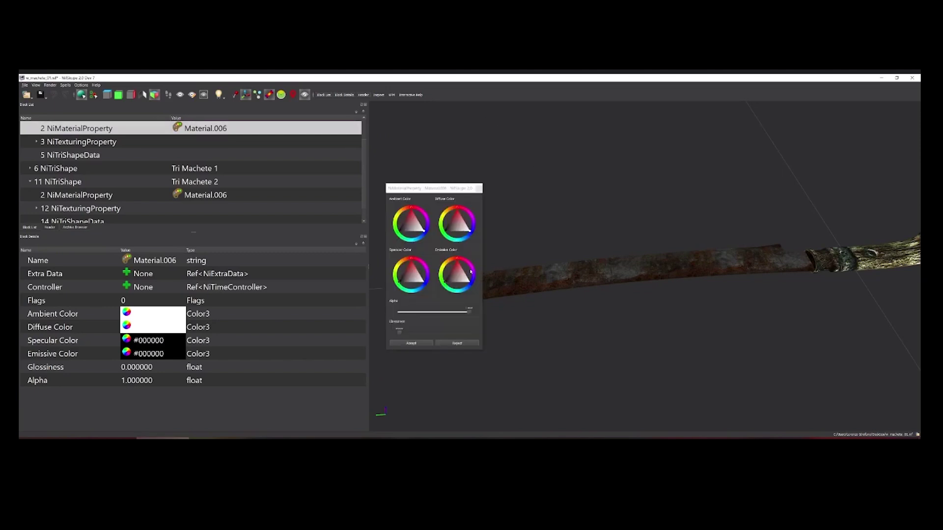
{"action": "left_click_drag", "start_coordinate": [461, 313], "coordinate": [509, 319]}
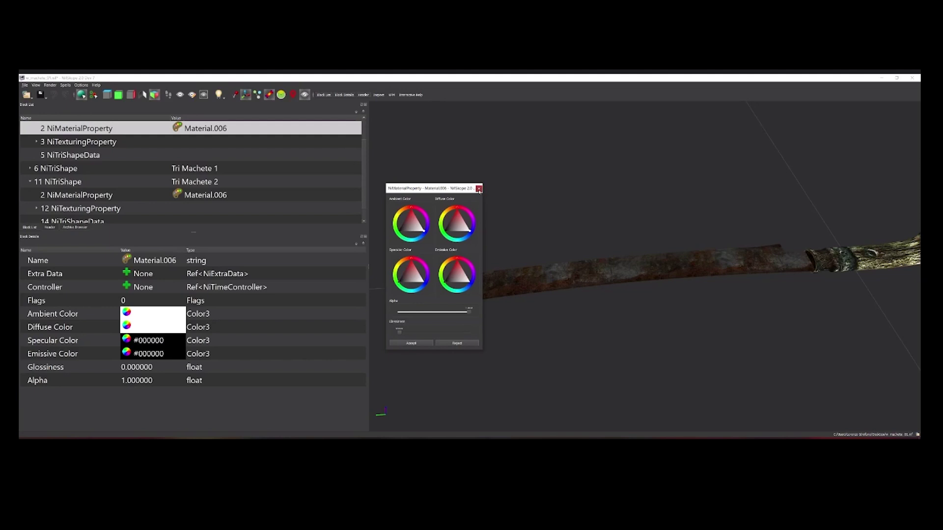
{"action": "left_click", "coordinate": [478, 189]}
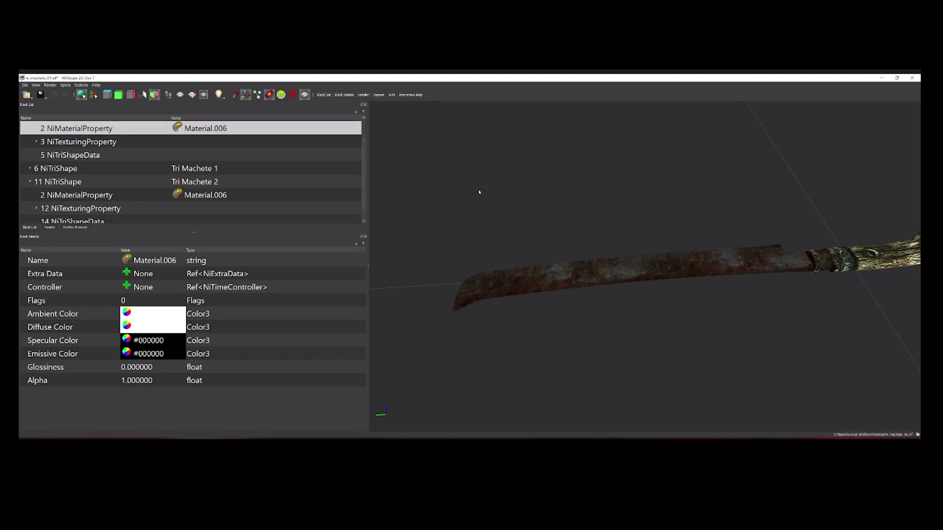
View the whole machete and highlight its blade to compare Tri Machete 2 with the other blocks in the hierarchy.
{"action": "left_click_drag", "start_coordinate": [690, 280], "coordinate": [691, 274]}
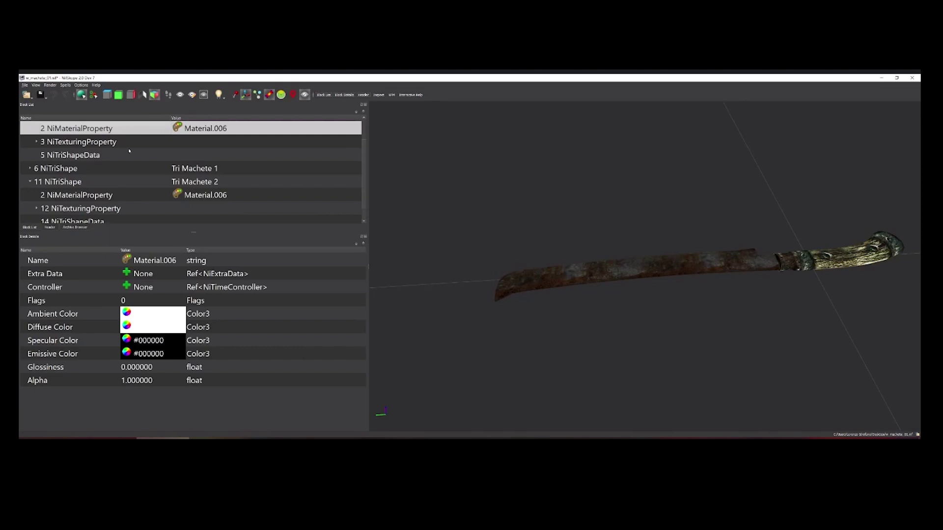
{"action": "scroll", "coordinate": [129, 136], "scroll_direction": "up", "scroll_amount": 1}
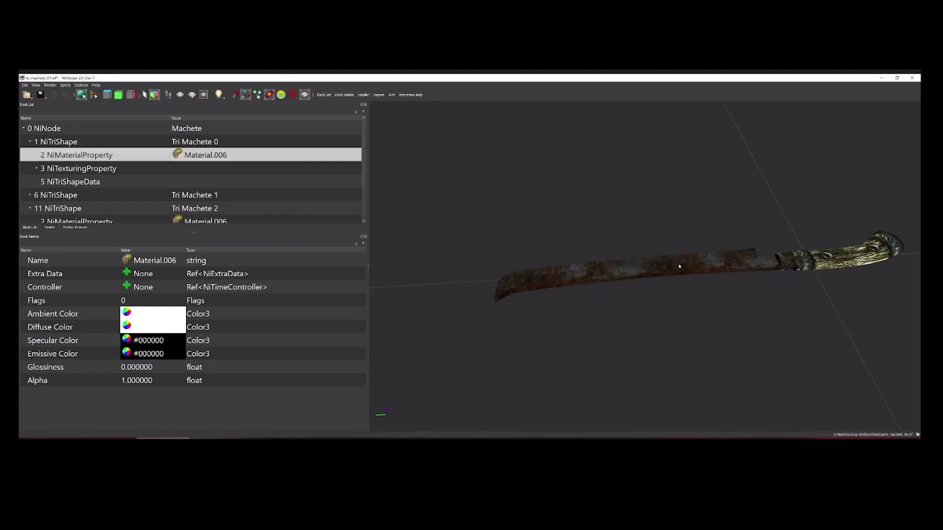
{"action": "left_click", "coordinate": [588, 284]}
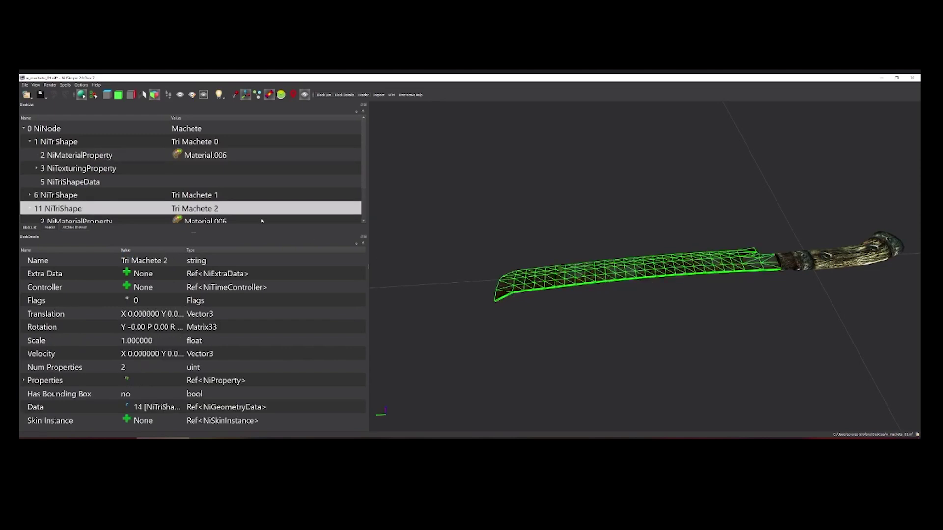
{"action": "left_click", "coordinate": [565, 202]}
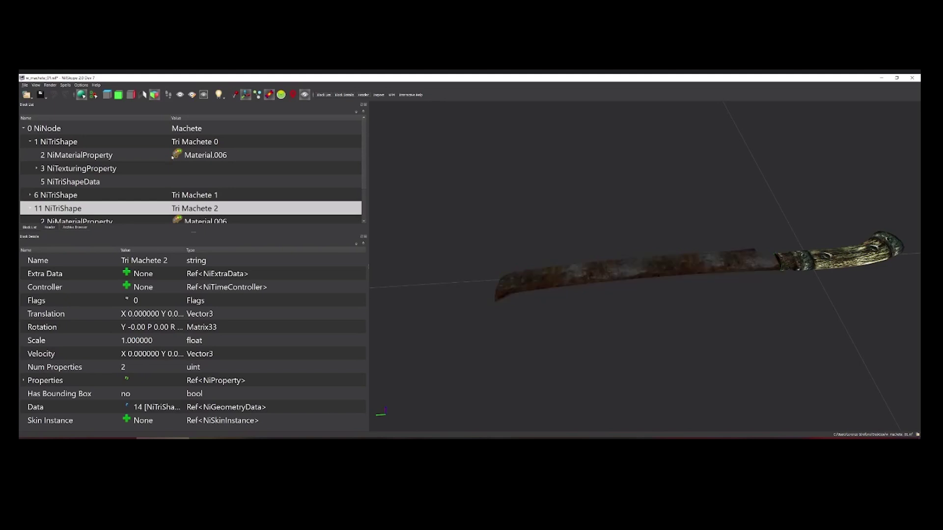
{"action": "left_click", "coordinate": [609, 270]}
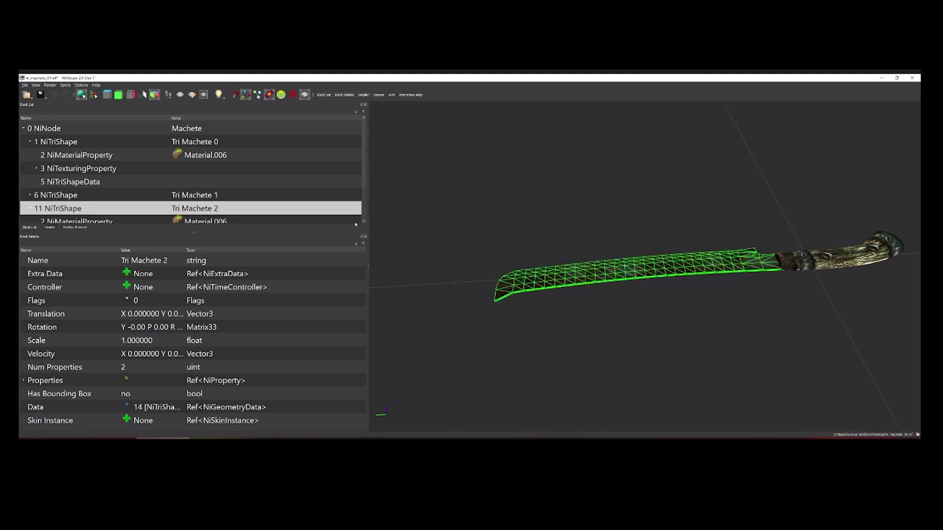
{"action": "scroll", "coordinate": [259, 201], "scroll_direction": "down", "scroll_amount": 1}
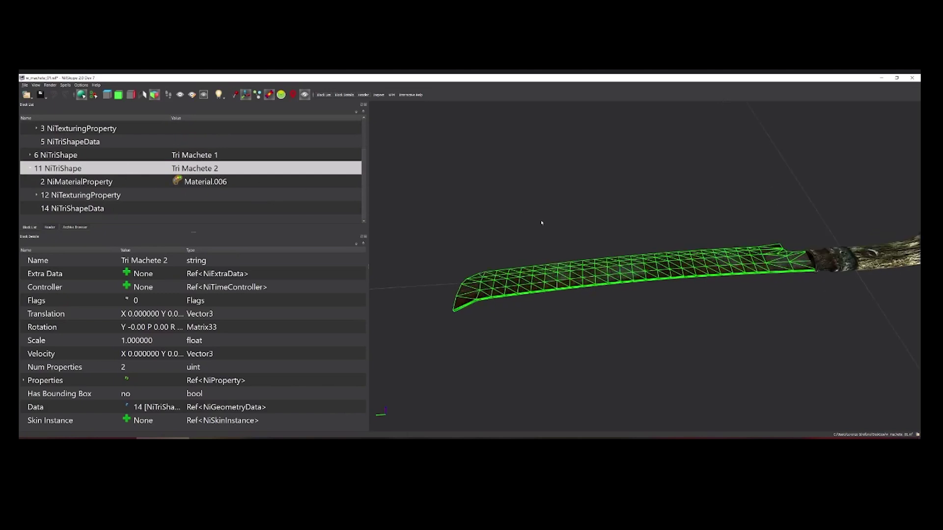
{"action": "scroll", "coordinate": [241, 157], "scroll_direction": "up", "scroll_amount": 1}
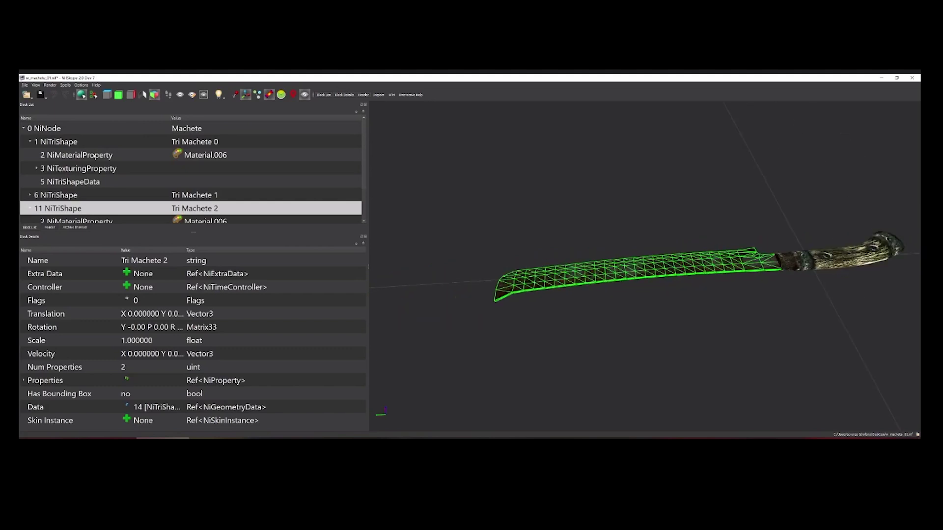
Select Tri Machete 0, reselect the blade and check the Node commands available for Tri Machete 2 without applying any.
{"action": "left_click", "coordinate": [73, 141]}
{"action": "left_click", "coordinate": [573, 278]}
{"action": "scroll", "coordinate": [224, 190], "scroll_direction": "down", "scroll_amount": 1}
{"action": "right_click", "coordinate": [78, 173]}
{"action": "mouse_move", "coordinate": [96, 170]}
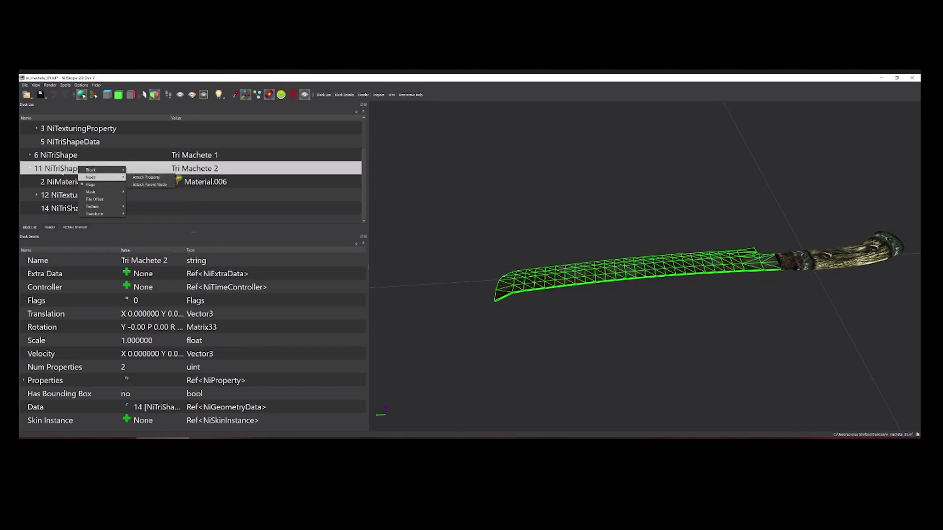
{"action": "left_click", "coordinate": [70, 169]}
{"action": "scroll", "coordinate": [115, 178], "scroll_direction": "up", "scroll_amount": 1}
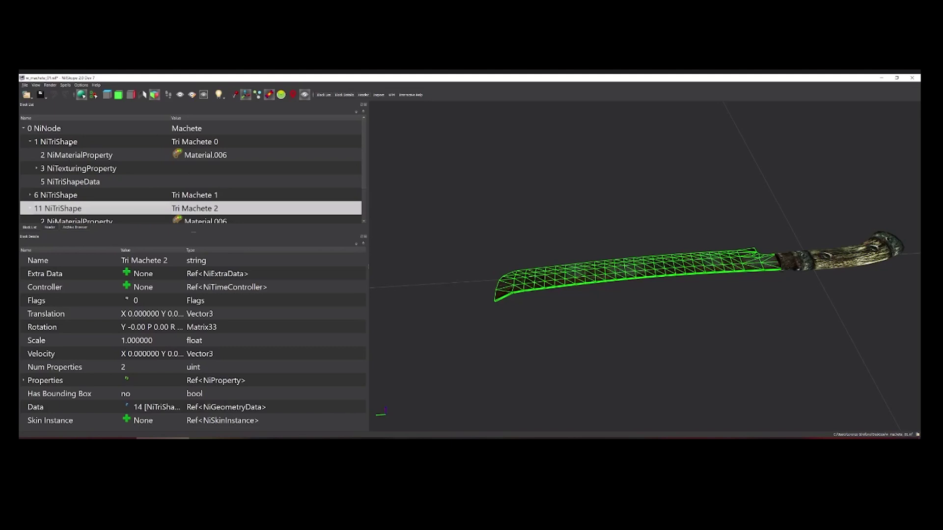
Attach a NiAlphaProperty to the Tri Machete 0 shape.
{"action": "left_click", "coordinate": [81, 142]}
{"action": "right_click", "coordinate": [82, 140]}
{"action": "left_click", "coordinate": [59, 142]}
{"action": "right_click", "coordinate": [59, 142]}
{"action": "mouse_move", "coordinate": [66, 146]}
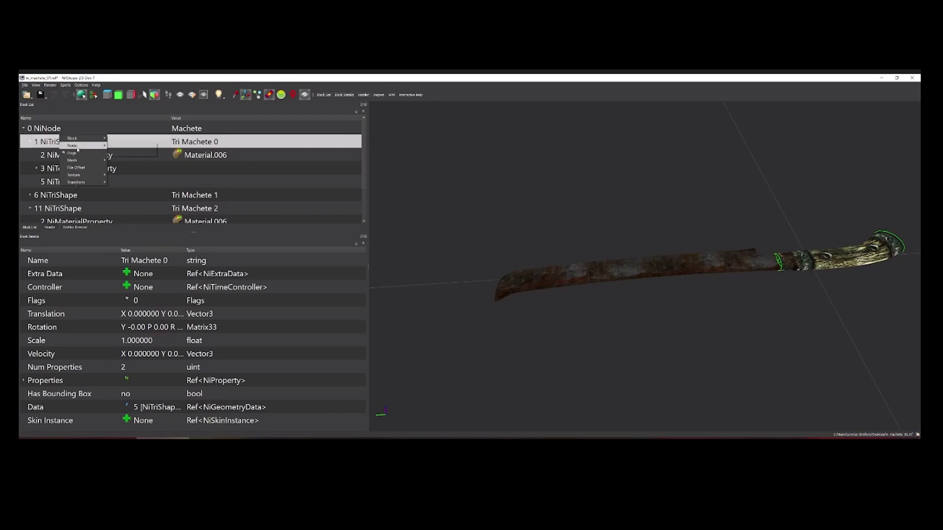
{"action": "mouse_move", "coordinate": [79, 147]}
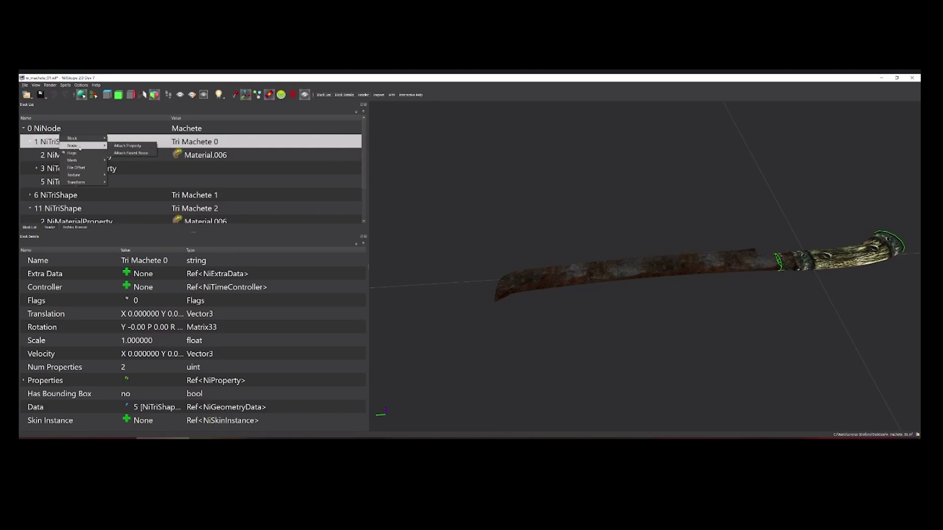
{"action": "left_click", "coordinate": [139, 146]}
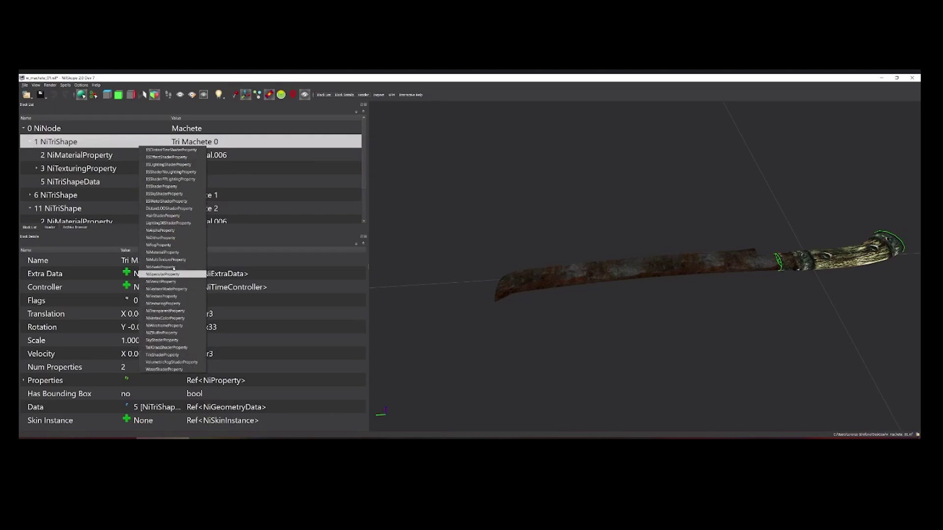
{"action": "left_click", "coordinate": [160, 230]}
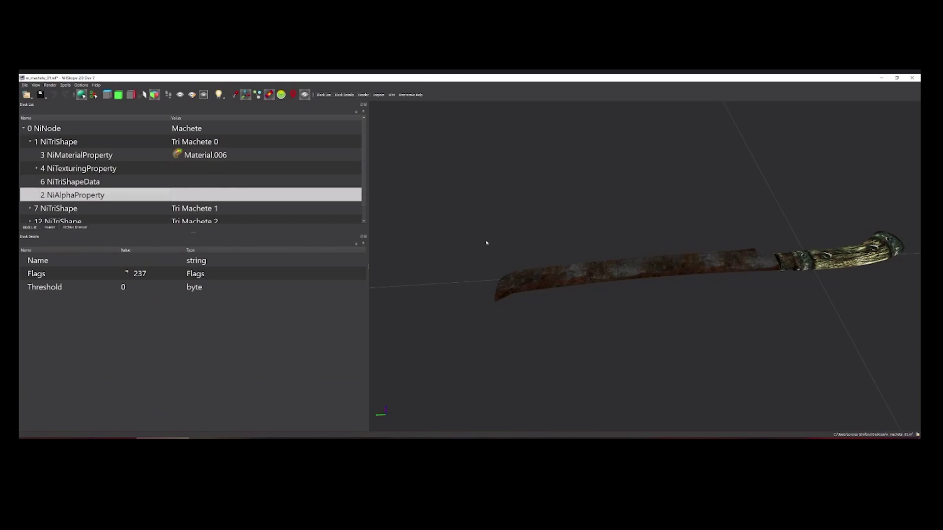
{"action": "left_click_drag", "start_coordinate": [653, 281], "coordinate": [647, 283]}
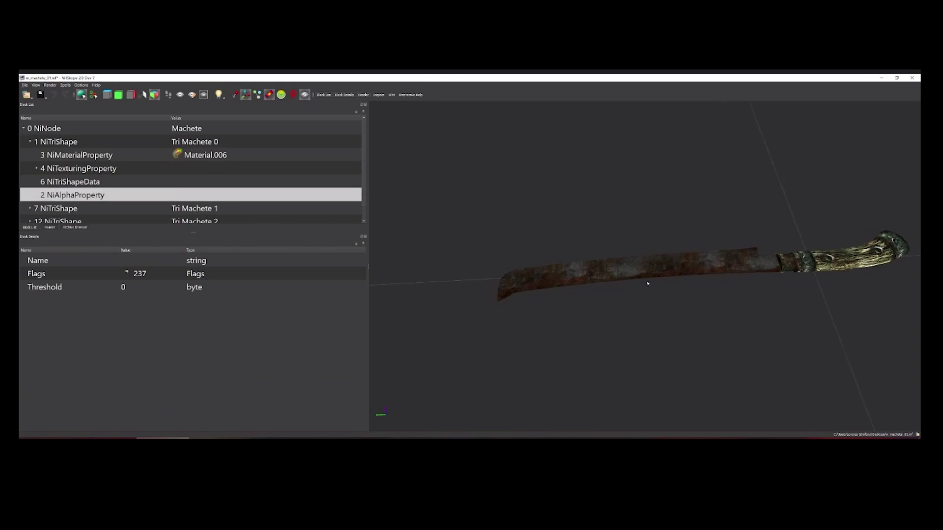
Test the Material.006 alpha slider, leave alpha at 1.0, and inspect the Tri Machete 0 mesh and its NiAlphaProperty.
{"action": "left_click", "coordinate": [180, 154]}
{"action": "left_click_drag", "start_coordinate": [469, 313], "coordinate": [677, 305]}
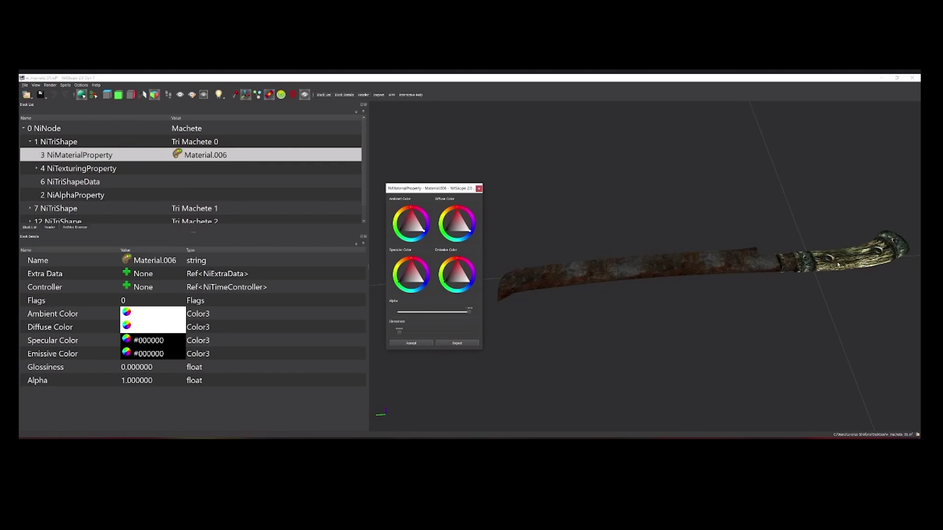
{"action": "left_click", "coordinate": [479, 188]}
{"action": "left_click_drag", "start_coordinate": [481, 194], "coordinate": [601, 199]}
{"action": "left_click", "coordinate": [598, 199]}
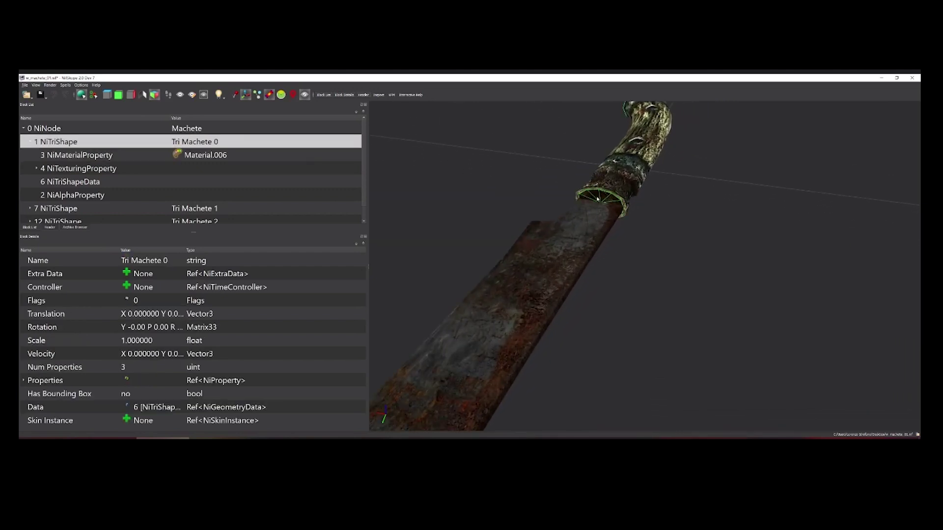
{"action": "left_click", "coordinate": [194, 196]}
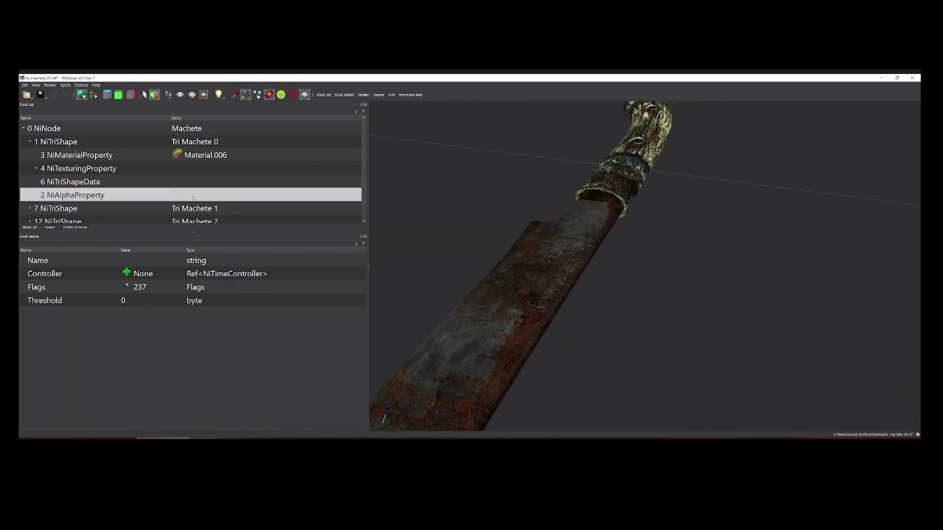
Lower the Material.006 alpha to 0.818868, close its settings and check the blade and handle for transparency.
{"action": "left_click", "coordinate": [175, 155]}
{"action": "mouse_move", "coordinate": [468, 313]}
{"action": "left_mouse_down"}
{"action": "mouse_move", "coordinate": [390, 315]}
{"action": "mouse_move", "coordinate": [474, 313]}
{"action": "mouse_move", "coordinate": [417, 314]}
{"action": "mouse_move", "coordinate": [457, 316]}
{"action": "mouse_move", "coordinate": [420, 323]}
{"action": "mouse_move", "coordinate": [455, 320]}
{"action": "left_mouse_up"}
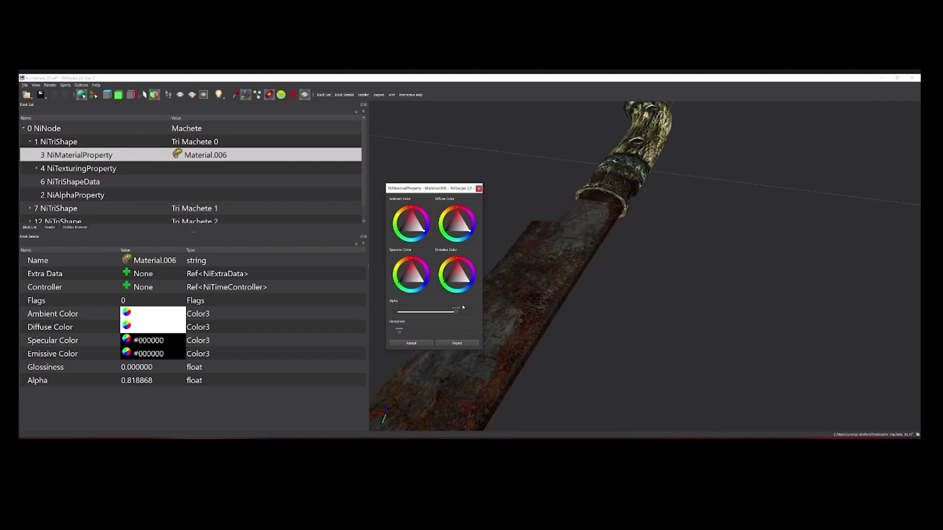
{"action": "left_click", "coordinate": [479, 189]}
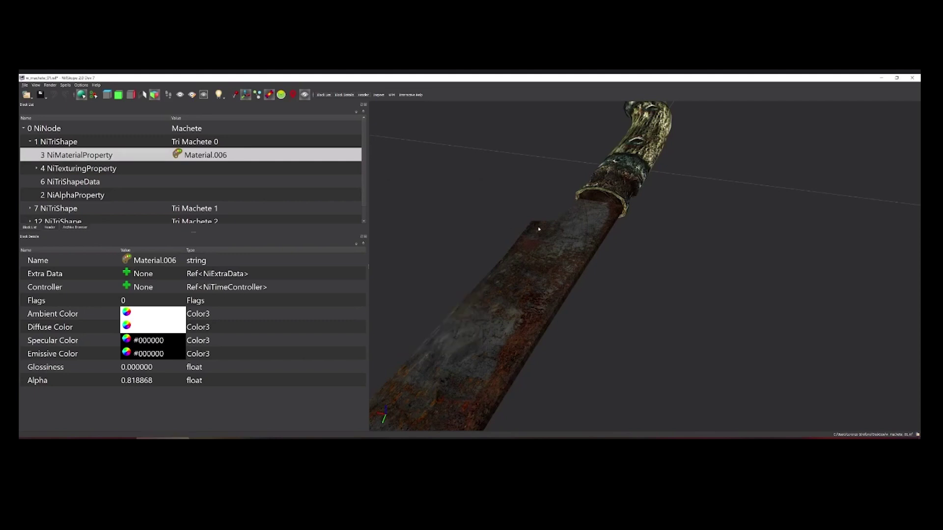
{"action": "left_click_drag", "start_coordinate": [666, 228], "coordinate": [647, 235]}
{"action": "scroll", "coordinate": [646, 235], "scroll_direction": "down", "scroll_amount": 5}
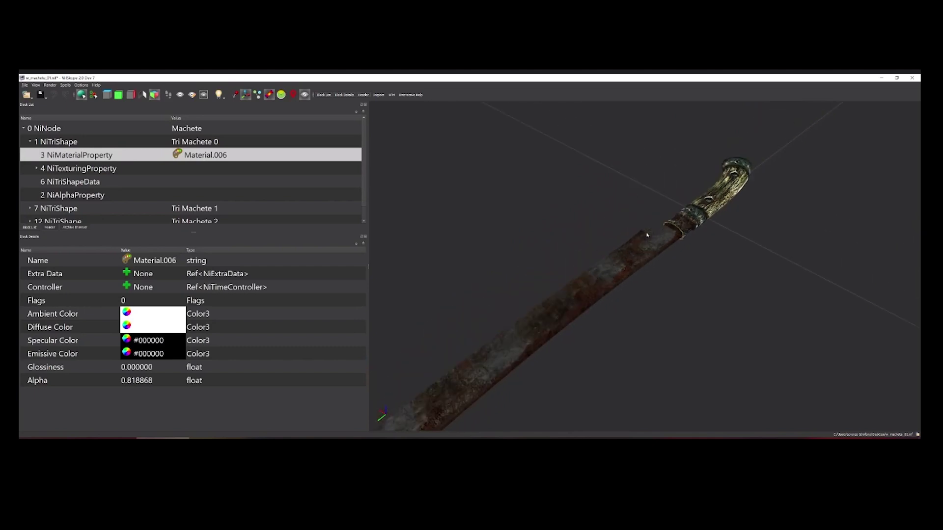
{"action": "scroll", "coordinate": [677, 263], "scroll_direction": "up", "scroll_amount": 5}
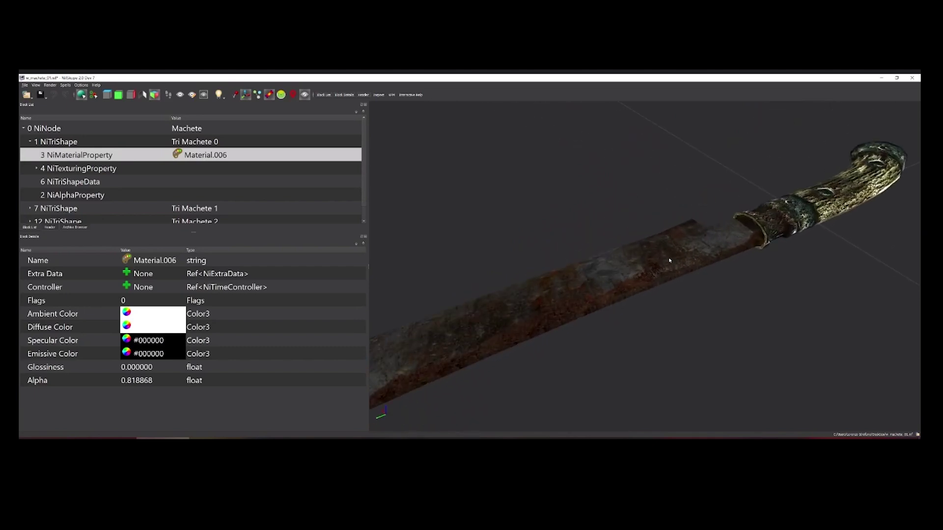
{"action": "left_click_drag", "start_coordinate": [593, 277], "coordinate": [668, 243]}
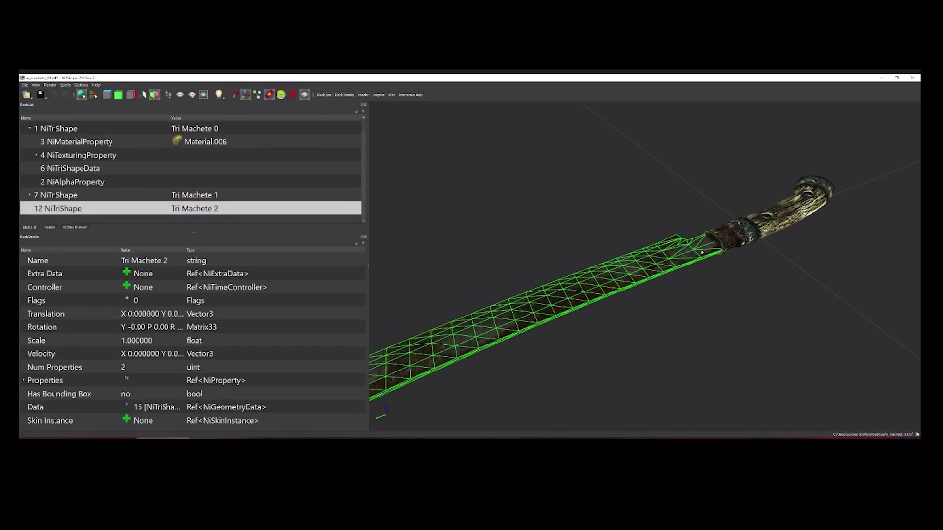
Collapse Tri Machete 0's properties and view the whole machete from several angles.
{"action": "left_click_drag", "start_coordinate": [551, 297], "coordinate": [568, 236]}
{"action": "left_click", "coordinate": [30, 129]}
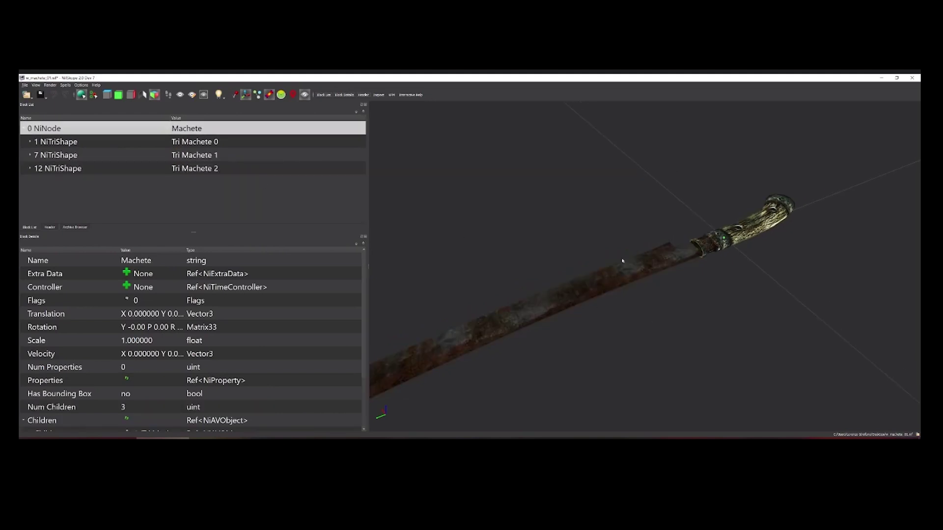
{"action": "middle_click_drag", "start_coordinate": [588, 286], "coordinate": [793, 221]}
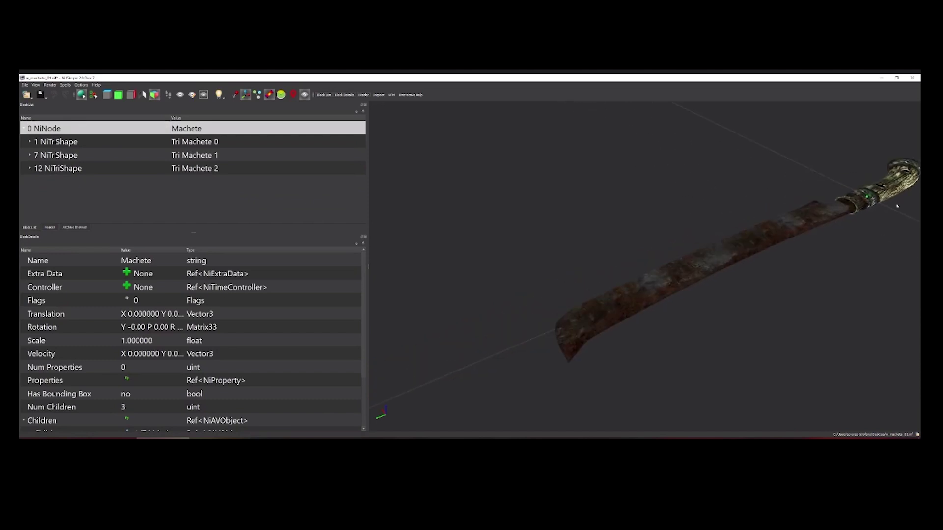
{"action": "left_click_drag", "start_coordinate": [647, 325], "coordinate": [619, 263]}
{"action": "left_click_drag", "start_coordinate": [676, 231], "coordinate": [682, 242]}
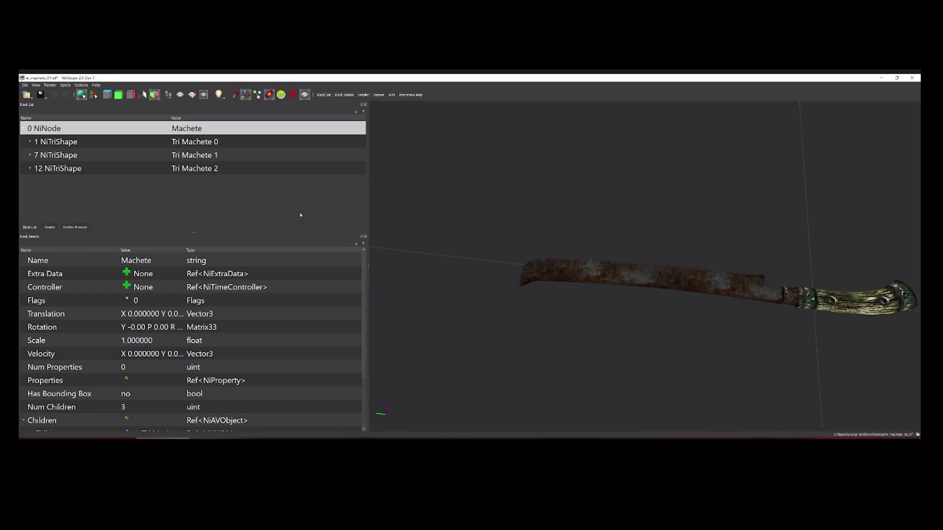
Expand Tri Machete 0 and review the Block commands for its NiAlphaProperty, including Remove, without applying any.
{"action": "left_click", "coordinate": [32, 142]}
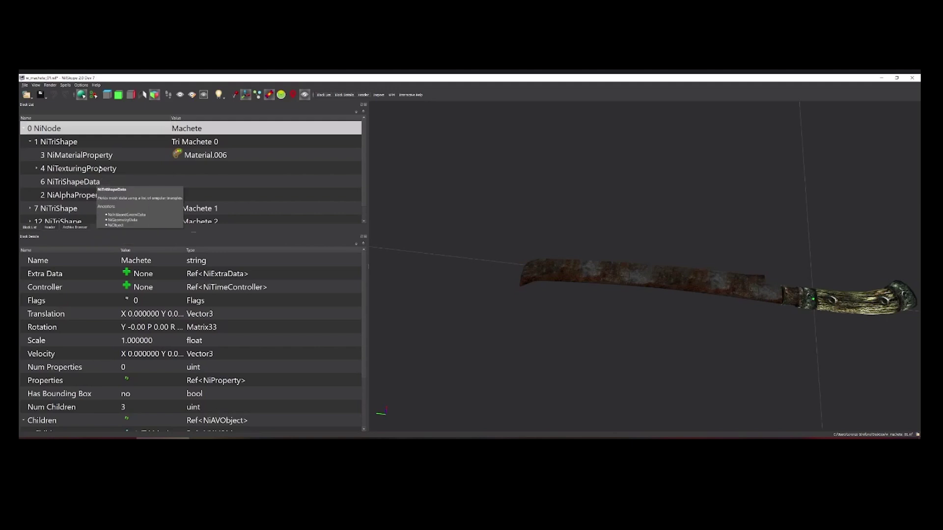
{"action": "left_click", "coordinate": [94, 196]}
{"action": "right_click", "coordinate": [101, 193]}
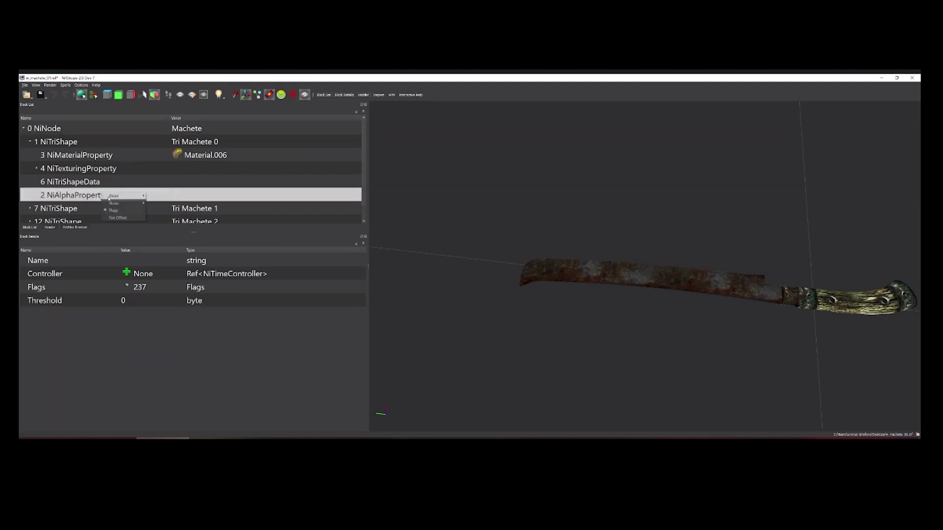
{"action": "mouse_move", "coordinate": [123, 196]}
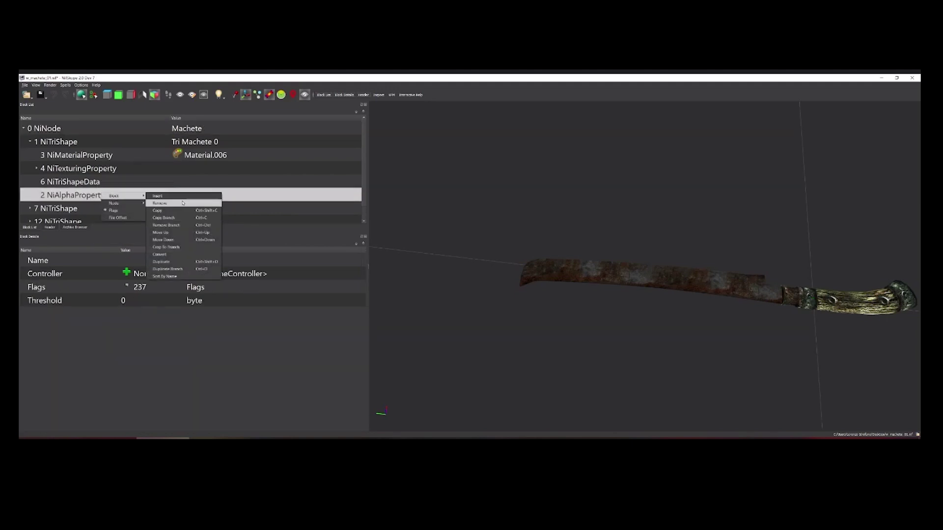
{"action": "left_click", "coordinate": [182, 202]}
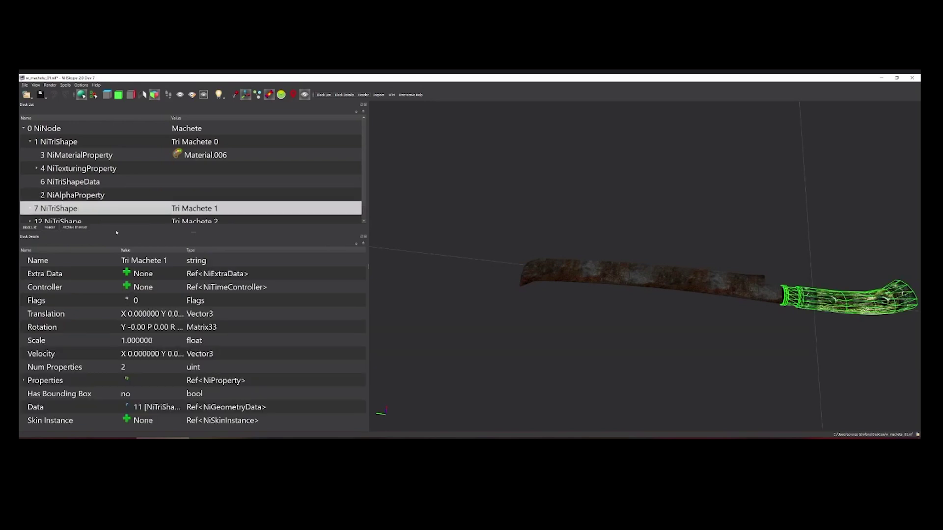
{"action": "left_click", "coordinate": [62, 197]}
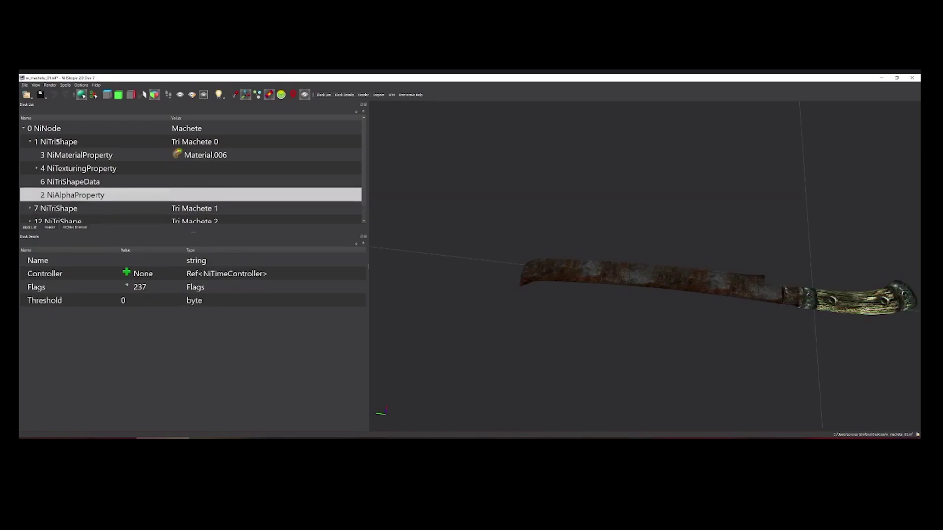
{"action": "left_click", "coordinate": [66, 142]}
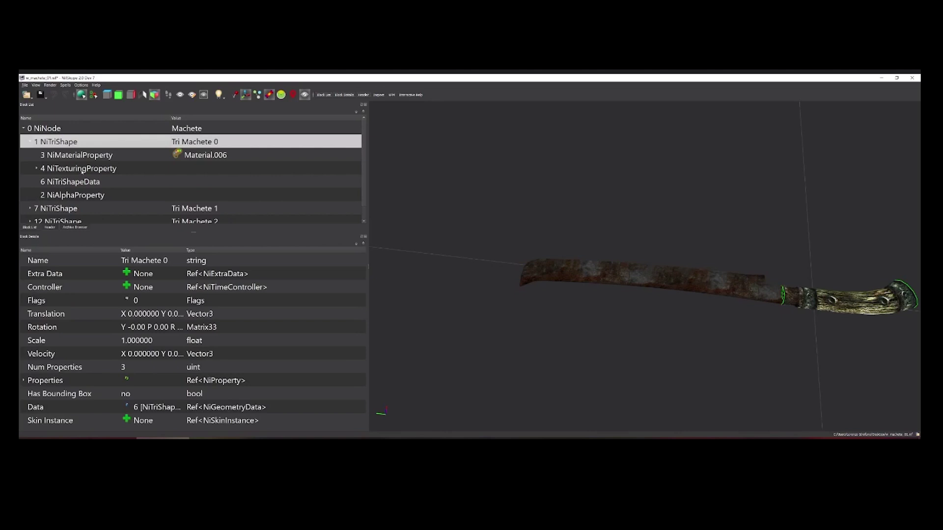
Set the Material.006 alpha to 1.0, keep glossiness at 0 and close the material settings.
{"action": "double_click", "coordinate": [179, 157]}
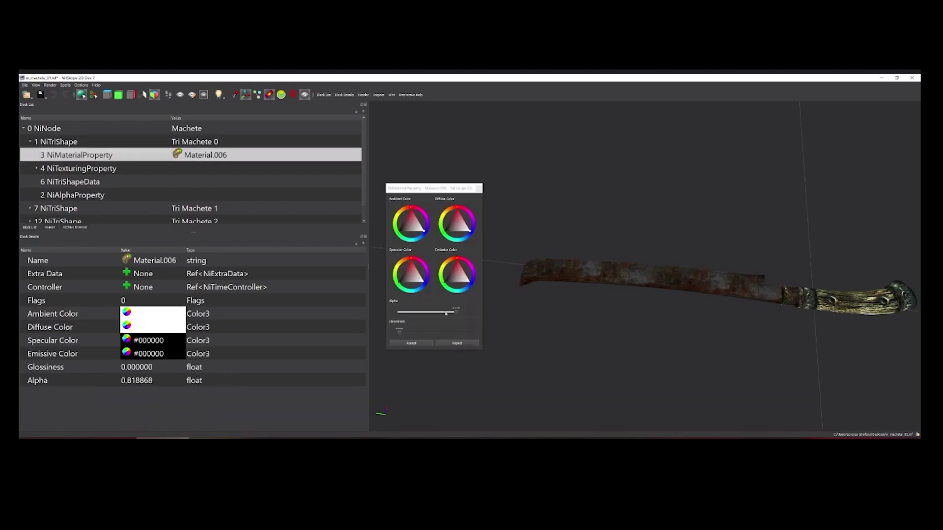
{"action": "left_click_drag", "start_coordinate": [456, 312], "coordinate": [612, 322]}
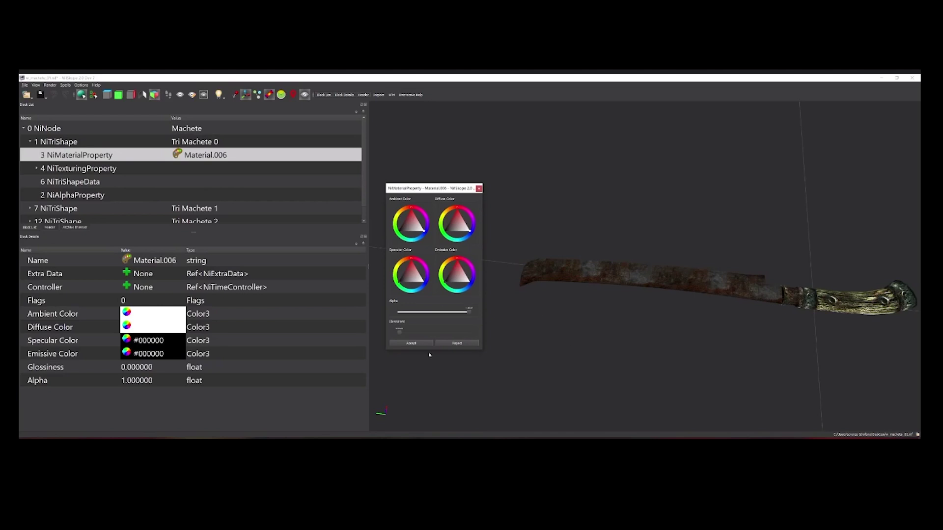
{"action": "mouse_move", "coordinate": [399, 332]}
{"action": "left_mouse_down"}
{"action": "mouse_move", "coordinate": [433, 332]}
{"action": "mouse_move", "coordinate": [381, 331]}
{"action": "left_mouse_up"}
{"action": "mouse_move", "coordinate": [400, 334]}
{"action": "left_mouse_down"}
{"action": "mouse_move", "coordinate": [415, 332]}
{"action": "mouse_move", "coordinate": [391, 337]}
{"action": "left_mouse_up"}
{"action": "left_click", "coordinate": [478, 189]}
Collapse the Tri Machete 0 branch and view the machete's three-shape structure and overall model.
{"action": "left_click_drag", "start_coordinate": [490, 196], "coordinate": [447, 226]}
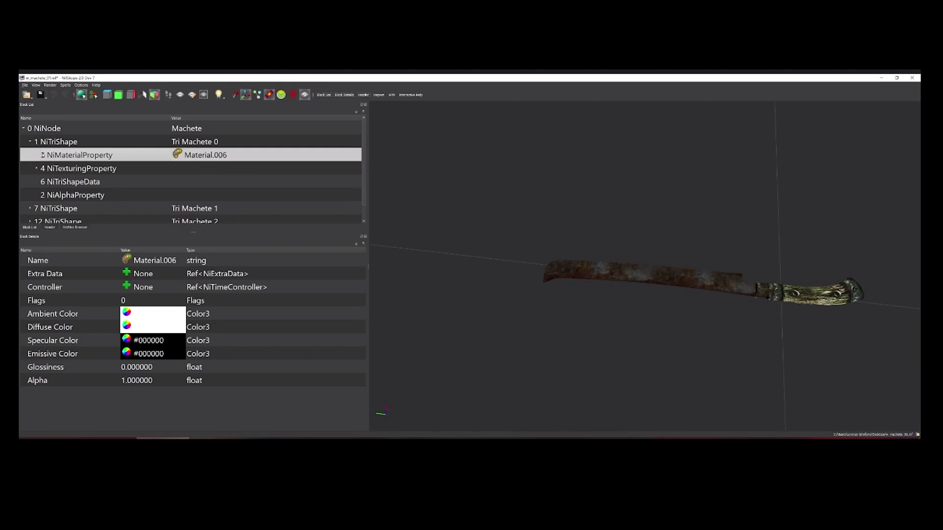
{"action": "left_click", "coordinate": [30, 143]}
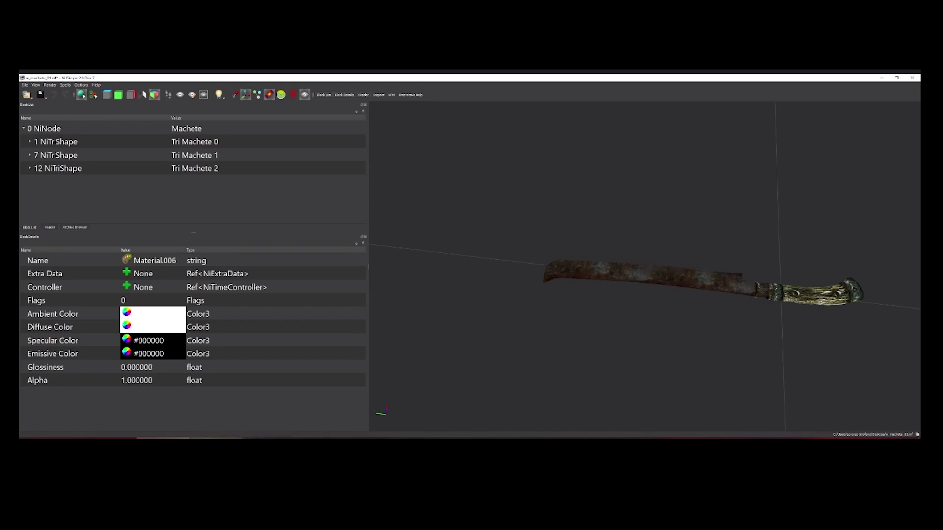
{"action": "scroll", "coordinate": [678, 293], "scroll_direction": "down", "scroll_amount": 3}
{"action": "scroll", "coordinate": [678, 294], "scroll_direction": "up", "scroll_amount": 2}
{"action": "left_click_drag", "start_coordinate": [652, 243], "coordinate": [513, 228]}
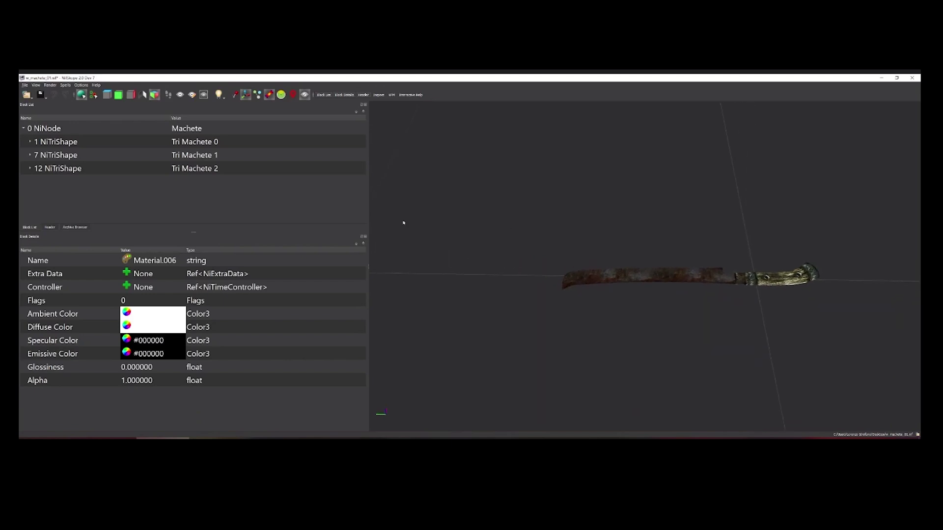
{"action": "scroll", "coordinate": [628, 327], "scroll_direction": "up", "scroll_amount": 1}
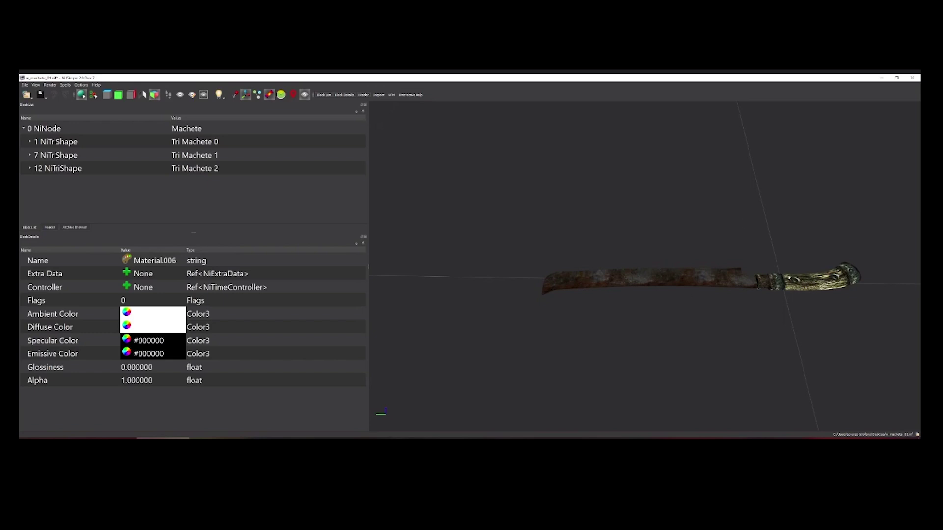
{"action": "left_click_drag", "start_coordinate": [749, 316], "coordinate": [764, 285]}
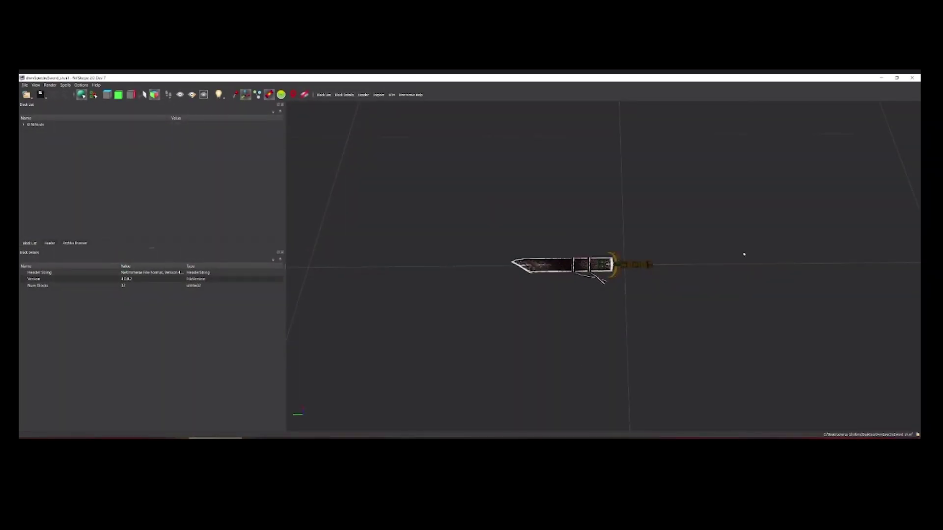
Switch to the sheathed sword file and inspect the sword model from several angles.
{"action": "left_click_drag", "start_coordinate": [744, 255], "coordinate": [764, 240]}
{"action": "scroll", "coordinate": [637, 270], "scroll_direction": "up", "scroll_amount": 5}
{"action": "mouse_move", "coordinate": [675, 303]}
{"action": "left_mouse_down"}
{"action": "mouse_move", "coordinate": [667, 279]}
{"action": "mouse_move", "coordinate": [682, 249]}
{"action": "mouse_move", "coordinate": [669, 289]}
{"action": "left_mouse_up"}
{"action": "scroll", "coordinate": [619, 211], "scroll_direction": "down", "scroll_amount": 5}
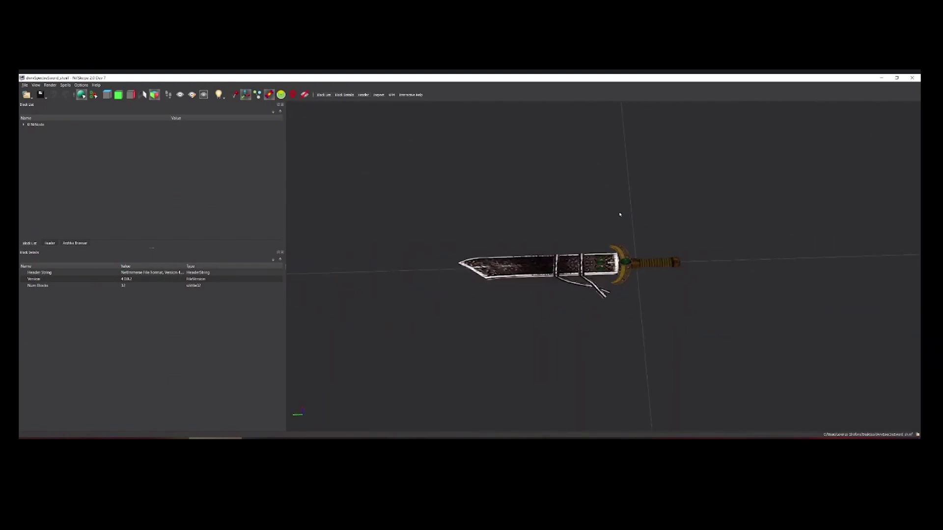
{"action": "left_click_drag", "start_coordinate": [685, 201], "coordinate": [684, 202]}
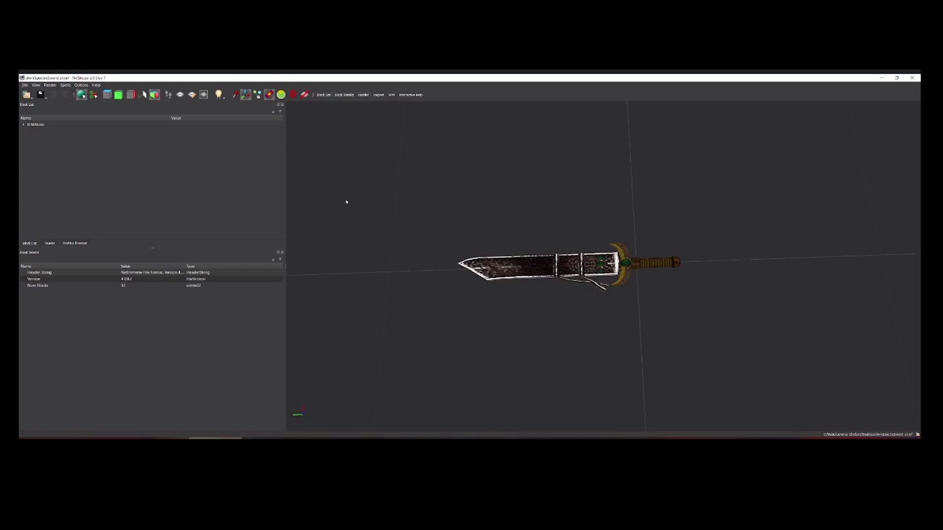
Place the sword's window over the machete's and expand its root, Bip01 Sheath and Bip01 Weapon nodes to compare hierarchies.
{"action": "left_click", "coordinate": [23, 125]}
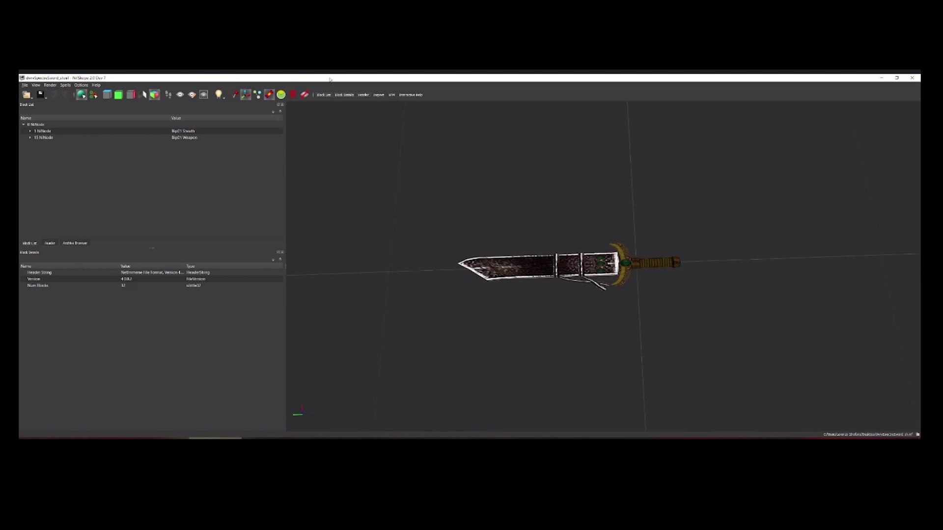
{"action": "left_click_drag", "start_coordinate": [330, 80], "coordinate": [551, 141]}
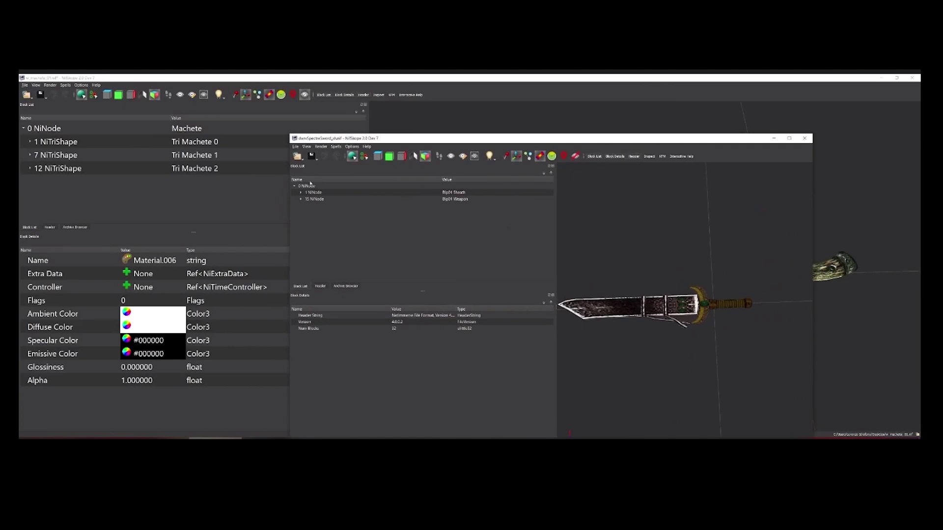
{"action": "left_click", "coordinate": [300, 193]}
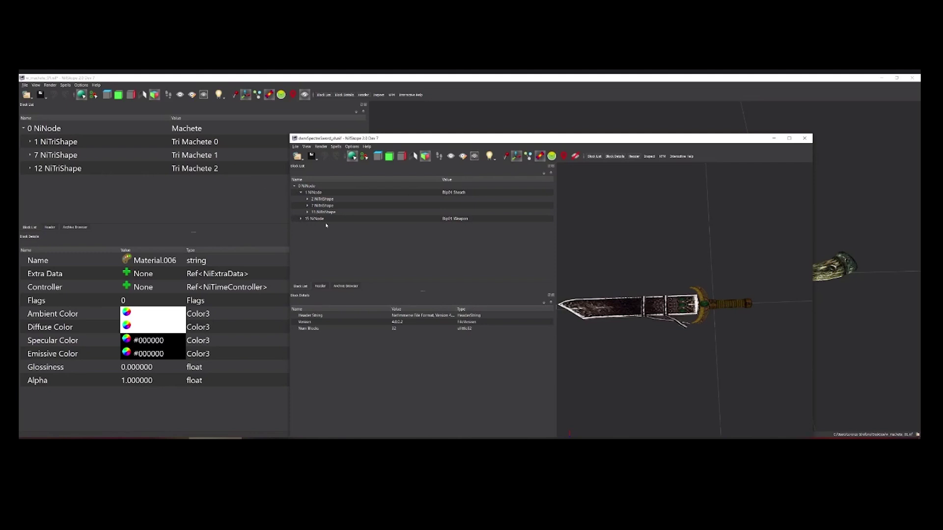
{"action": "left_click", "coordinate": [301, 219]}
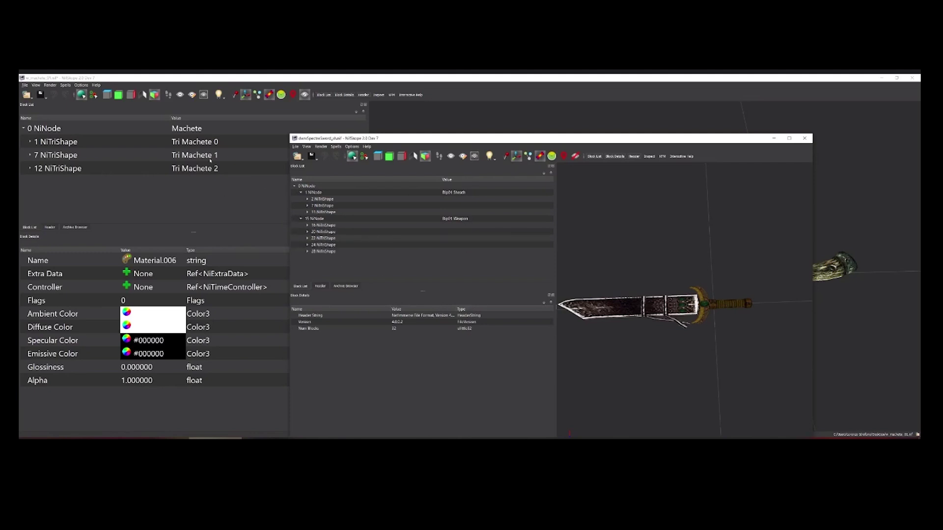
Enlarge the interface font in the sword's window and move the window clear of the machete's block list.
{"action": "left_click", "coordinate": [352, 147]}
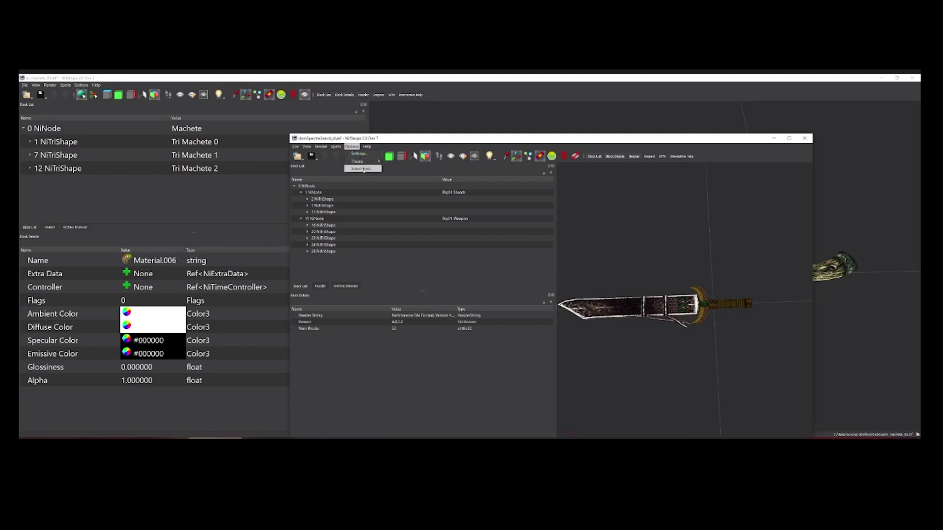
{"action": "left_click", "coordinate": [361, 169]}
{"action": "scroll", "coordinate": [598, 281], "scroll_direction": "down", "scroll_amount": 4}
{"action": "scroll", "coordinate": [599, 282], "scroll_direction": "up", "scroll_amount": 1}
{"action": "scroll", "coordinate": [597, 290], "scroll_direction": "down", "scroll_amount": 1}
{"action": "left_click", "coordinate": [599, 280]}
{"action": "left_click", "coordinate": [579, 341]}
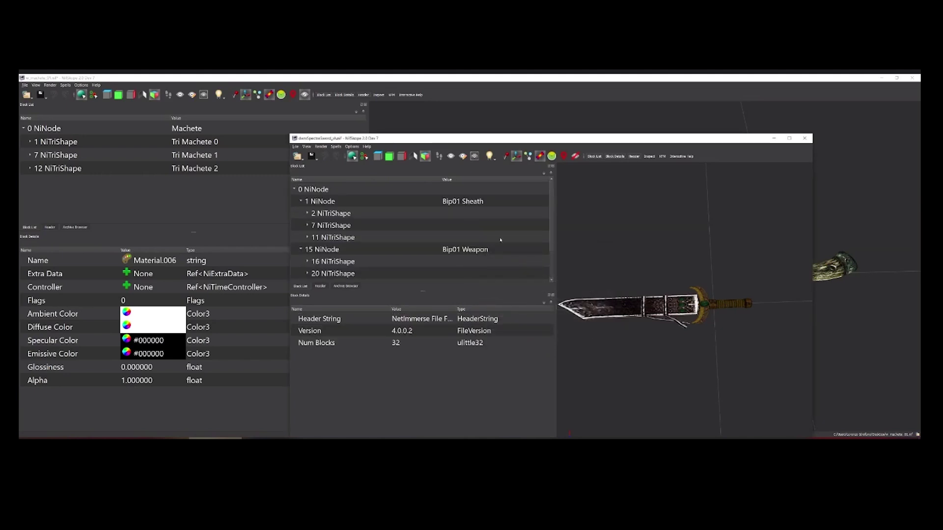
{"action": "left_click_drag", "start_coordinate": [435, 142], "coordinate": [505, 134]}
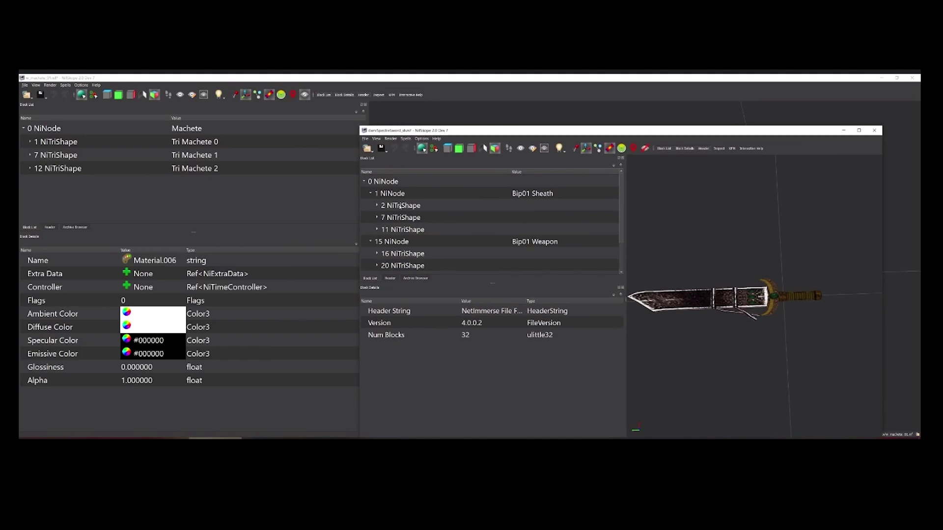
Copy the whole branch of the gem shape 11 NiTriShape under the sword's Bip01 Sheath node.
{"action": "left_click", "coordinate": [432, 230]}
{"action": "right_click", "coordinate": [413, 226]}
{"action": "mouse_move", "coordinate": [427, 236]}
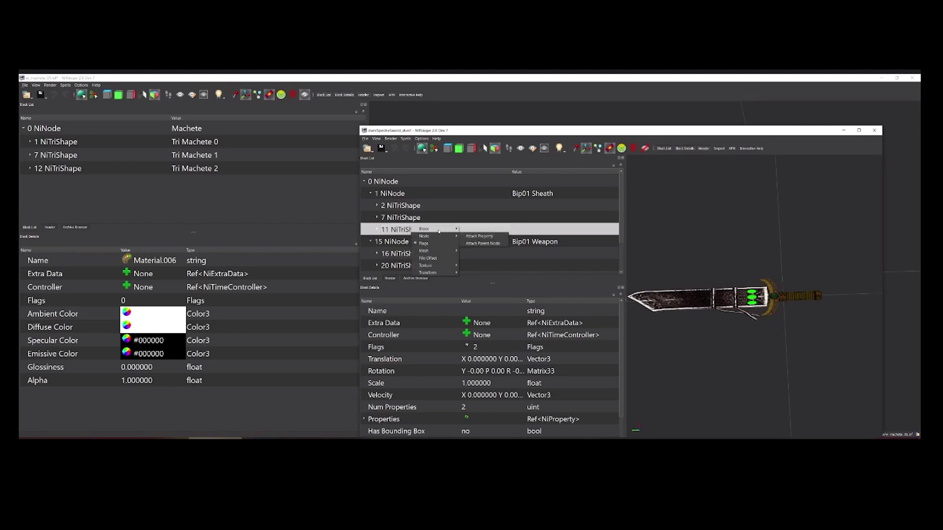
{"action": "left_click", "coordinate": [461, 233]}
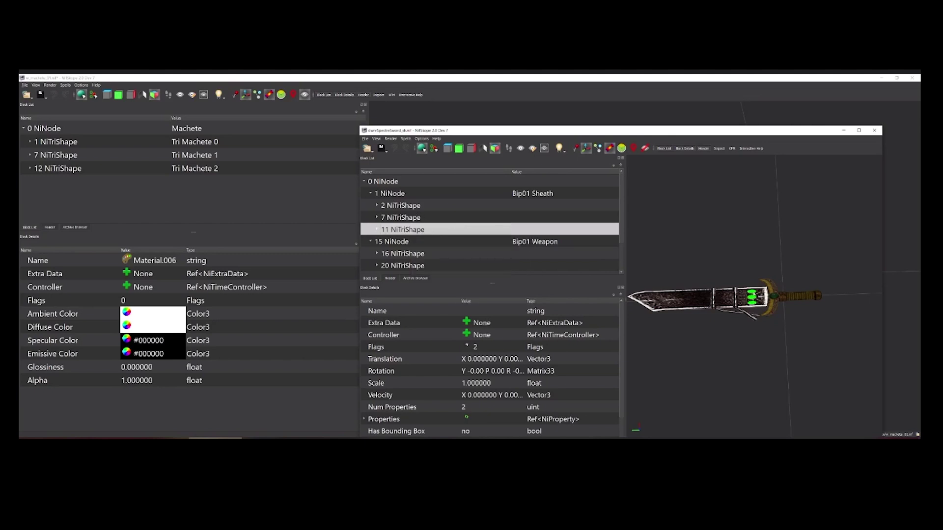
{"action": "scroll", "coordinate": [755, 300], "scroll_direction": "up", "scroll_amount": 5}
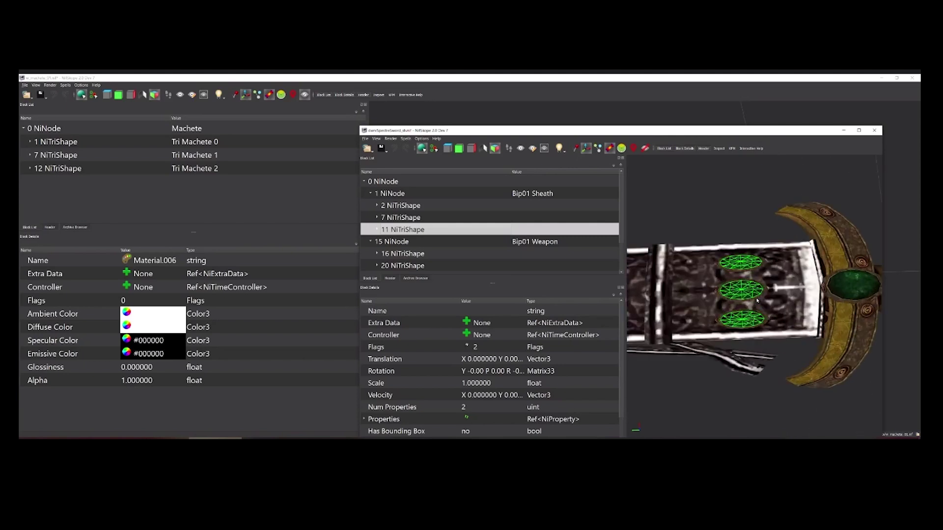
{"action": "scroll", "coordinate": [702, 269], "scroll_direction": "down", "scroll_amount": 1}
{"action": "right_click", "coordinate": [449, 227]}
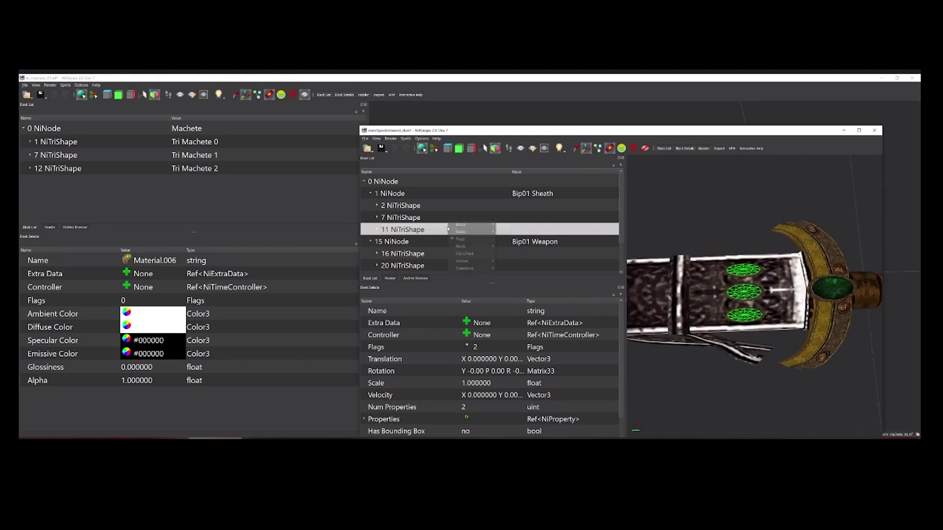
{"action": "mouse_move", "coordinate": [470, 226]}
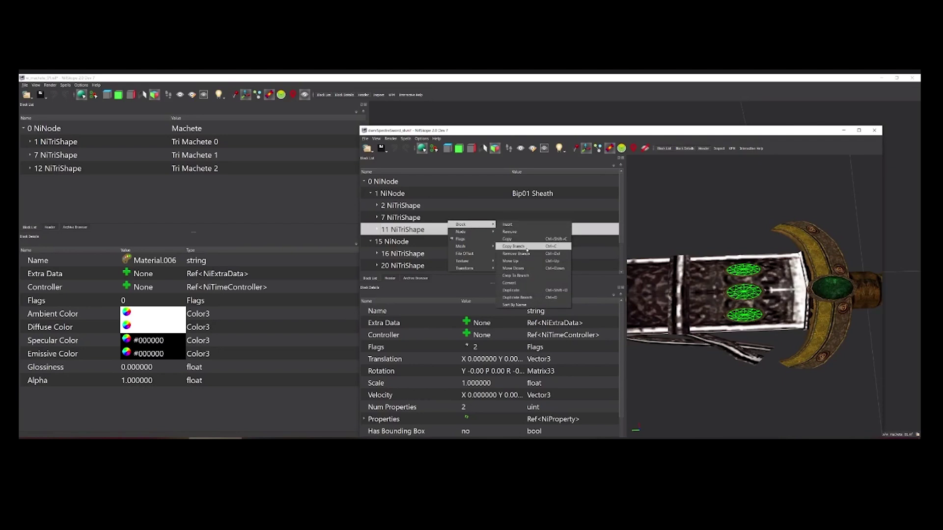
{"action": "left_click", "coordinate": [527, 247]}
Paste the copied branch into the machete's root NiNode and view the gems on the blade.
{"action": "left_click", "coordinate": [76, 130]}
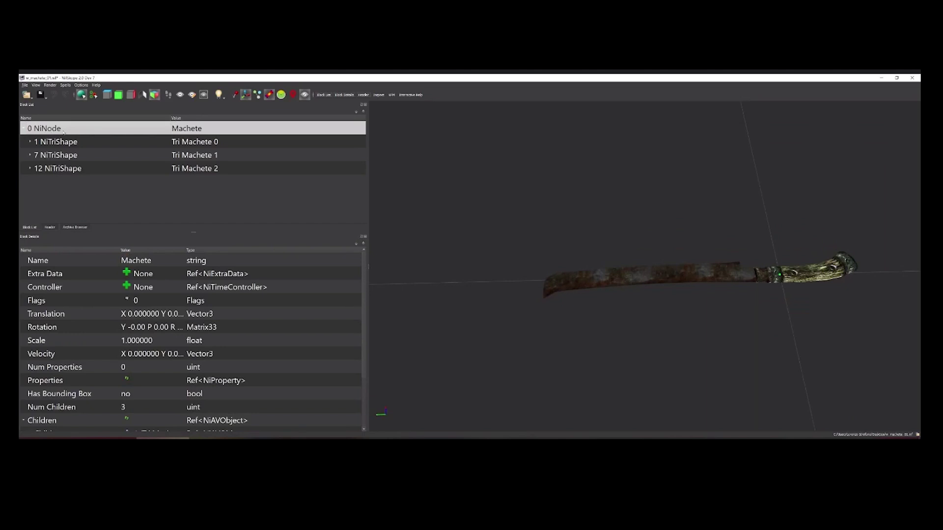
{"action": "right_click", "coordinate": [64, 132]}
{"action": "mouse_move", "coordinate": [86, 128]}
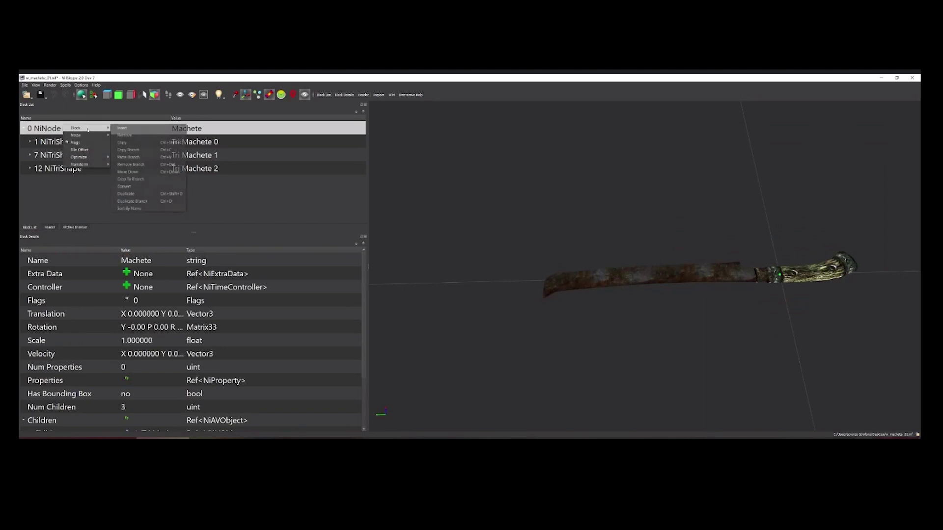
{"action": "left_click", "coordinate": [128, 157]}
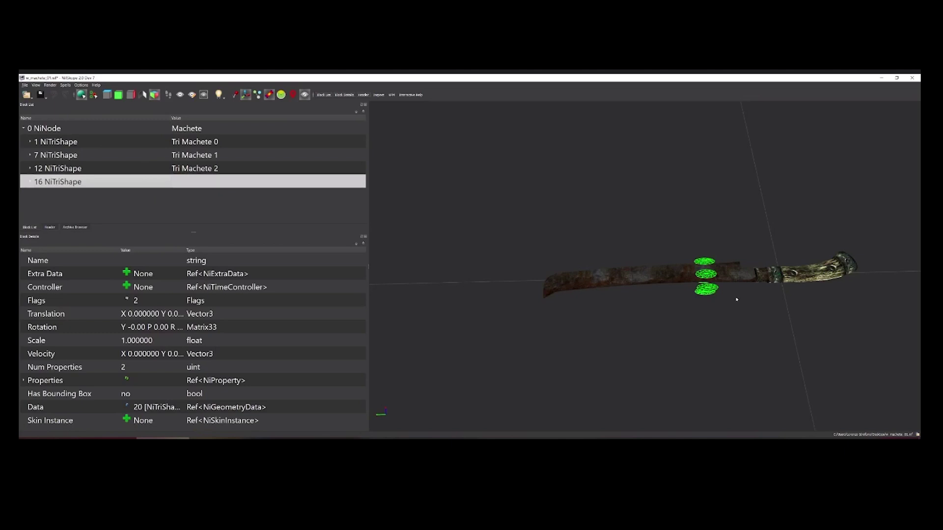
{"action": "scroll", "coordinate": [704, 290], "scroll_direction": "up", "scroll_amount": 2}
{"action": "left_click", "coordinate": [787, 320]}
{"action": "left_click_drag", "start_coordinate": [787, 320], "coordinate": [762, 321]}
{"action": "left_click", "coordinate": [734, 292]}
{"action": "scroll", "coordinate": [734, 292], "scroll_direction": "up", "scroll_amount": 2}
{"action": "scroll", "coordinate": [803, 328], "scroll_direction": "down", "scroll_amount": 4}
{"action": "scroll", "coordinate": [763, 321], "scroll_direction": "up", "scroll_amount": 3}
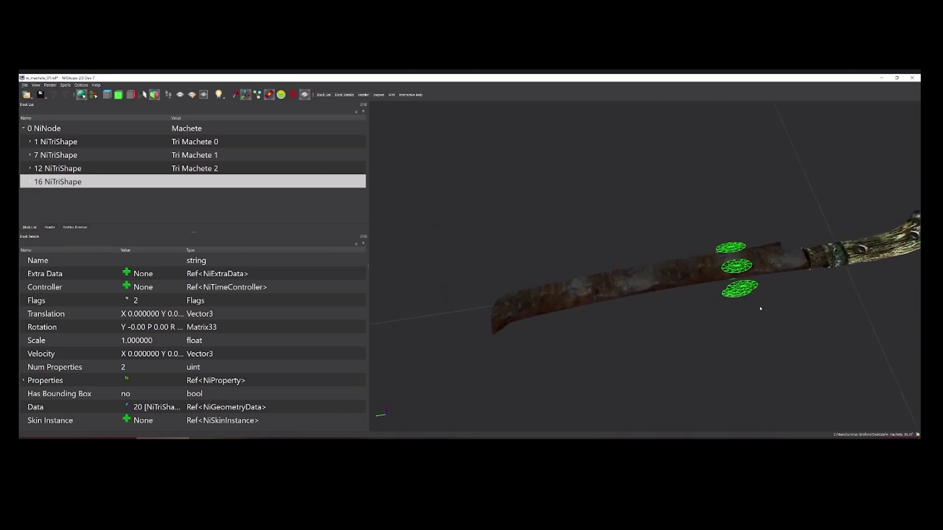
{"action": "scroll", "coordinate": [780, 308], "scroll_direction": "up", "scroll_amount": 1}
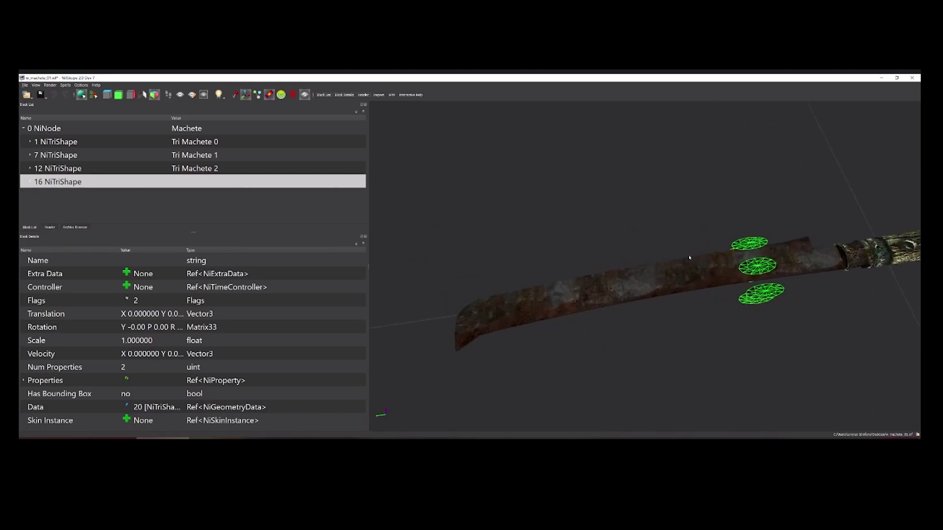
{"action": "left_click_drag", "start_coordinate": [769, 270], "coordinate": [741, 276]}
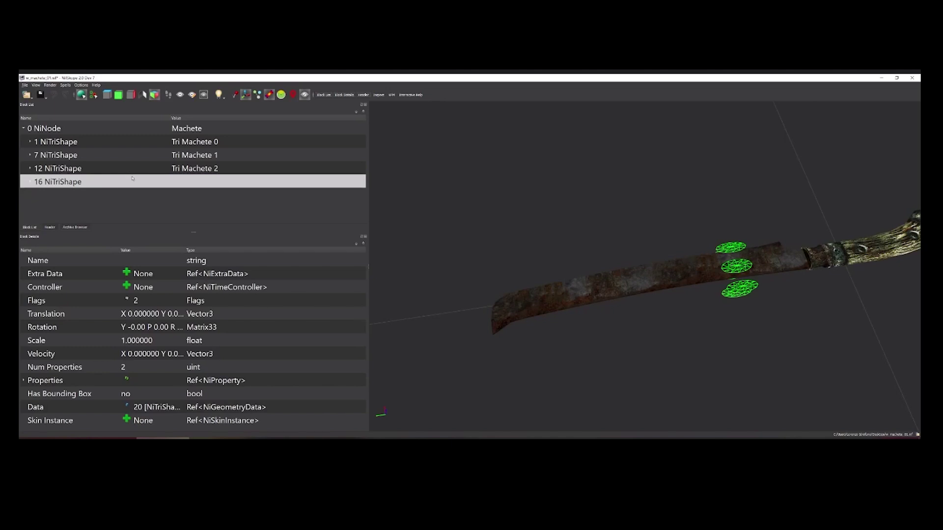
Remove the pasted 16 NiTriShape branch from the machete.
{"action": "right_click", "coordinate": [88, 185]}
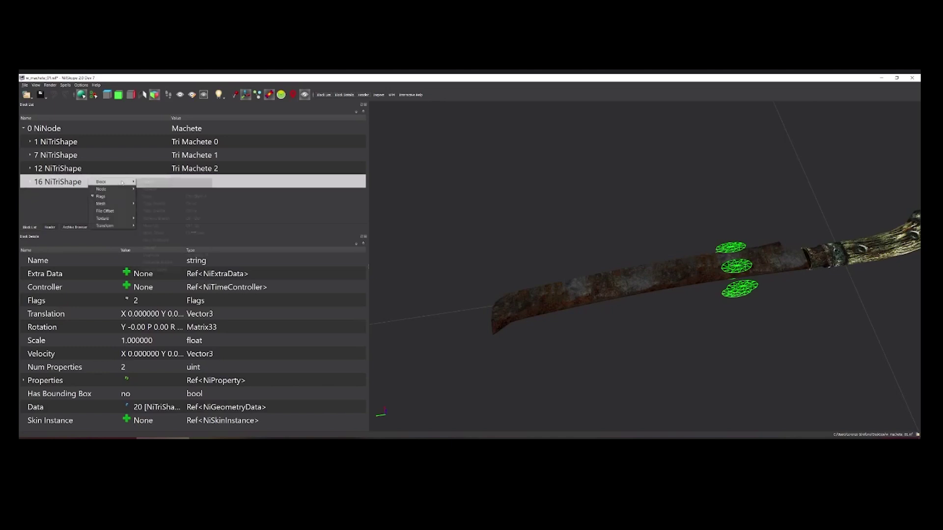
{"action": "left_click", "coordinate": [73, 183]}
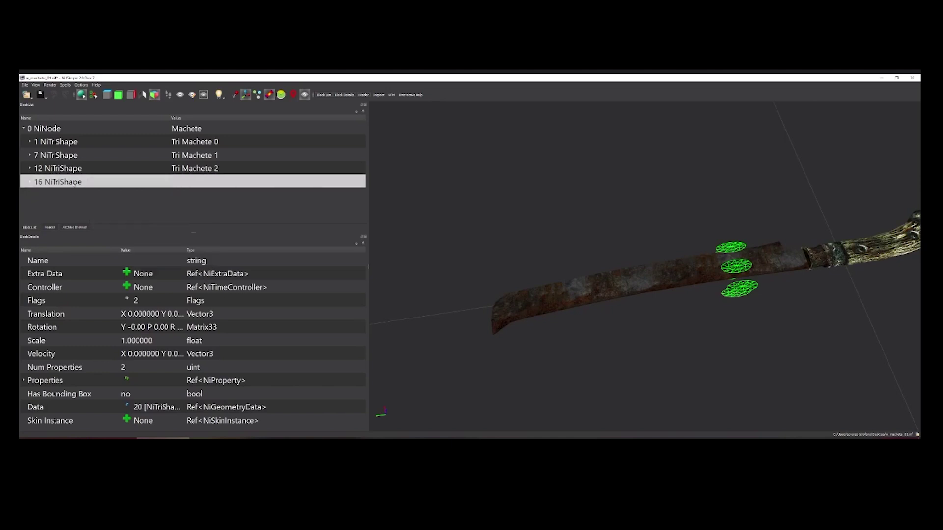
{"action": "right_click", "coordinate": [78, 181]}
{"action": "mouse_move", "coordinate": [115, 182]}
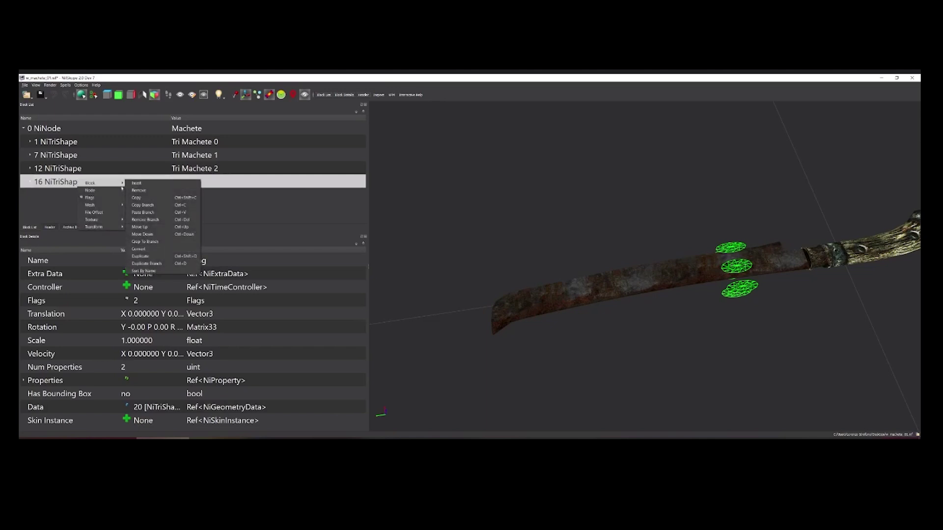
{"action": "left_click", "coordinate": [147, 219]}
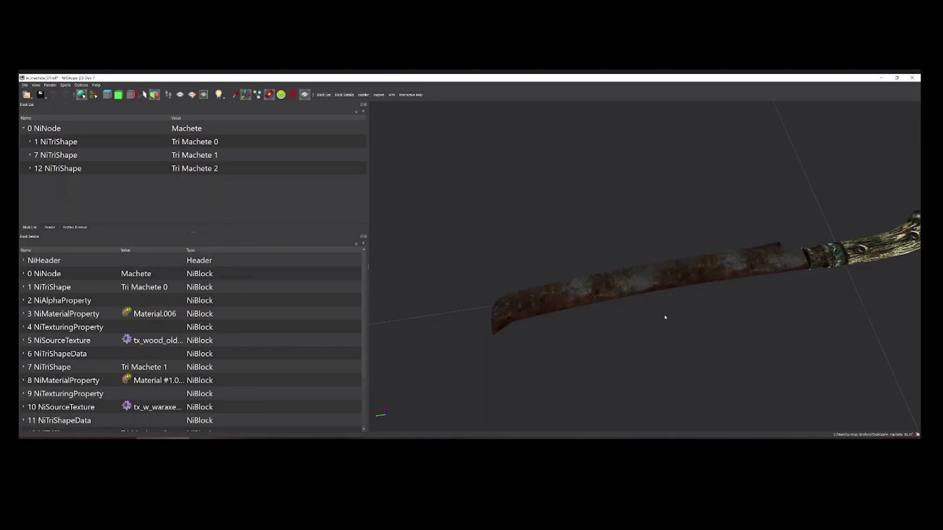
Return to the sword's window, shift it aside and expand 11 NiTriShape to examine its property and data blocks.
{"action": "left_click", "coordinate": [217, 438]}
{"action": "scroll", "coordinate": [769, 255], "scroll_direction": "down", "scroll_amount": 5}
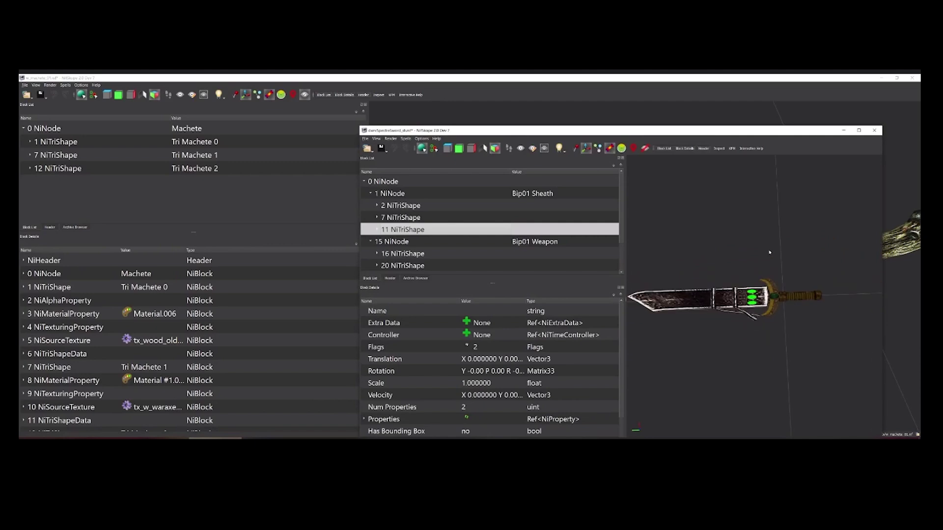
{"action": "left_click_drag", "start_coordinate": [725, 258], "coordinate": [734, 251]}
{"action": "left_click_drag", "start_coordinate": [663, 130], "coordinate": [694, 130]}
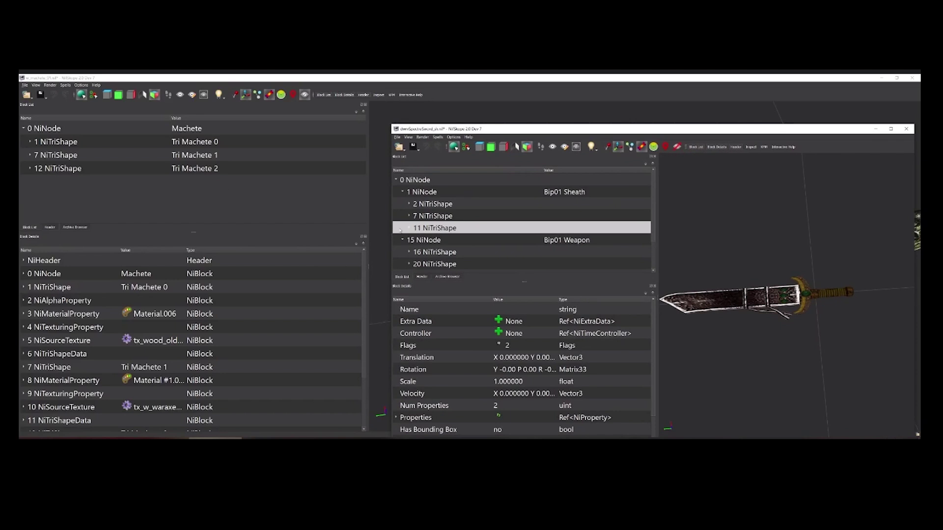
{"action": "left_click", "coordinate": [409, 228]}
{"action": "scroll", "coordinate": [466, 241], "scroll_direction": "down", "scroll_amount": 1}
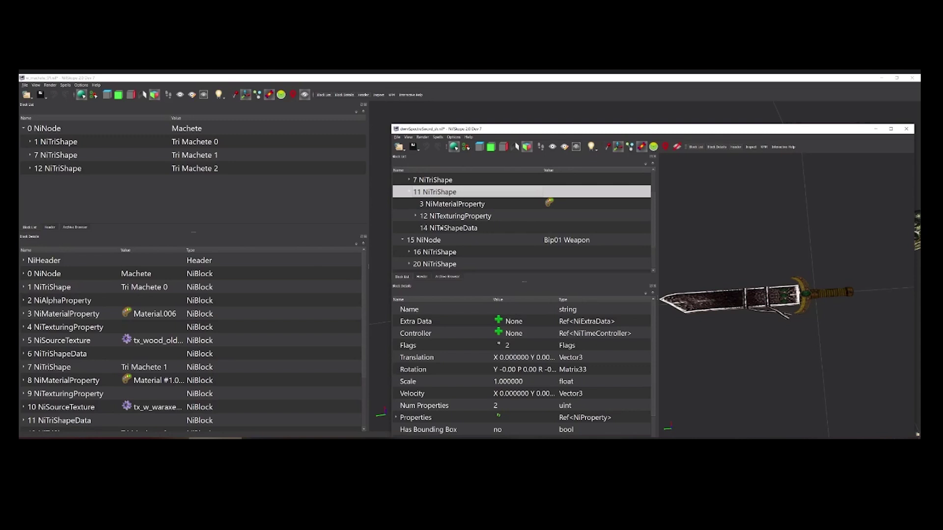
Copy only the sword's 11 NiTriShape block, paste it into the machete's root NiNode and check the model from several angles.
{"action": "right_click", "coordinate": [446, 192]}
{"action": "mouse_move", "coordinate": [462, 192]}
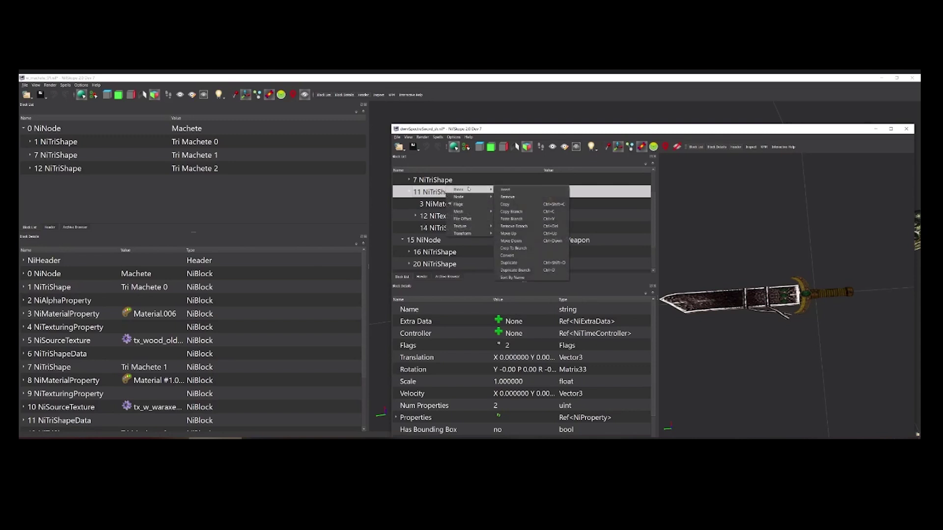
{"action": "left_click", "coordinate": [509, 205]}
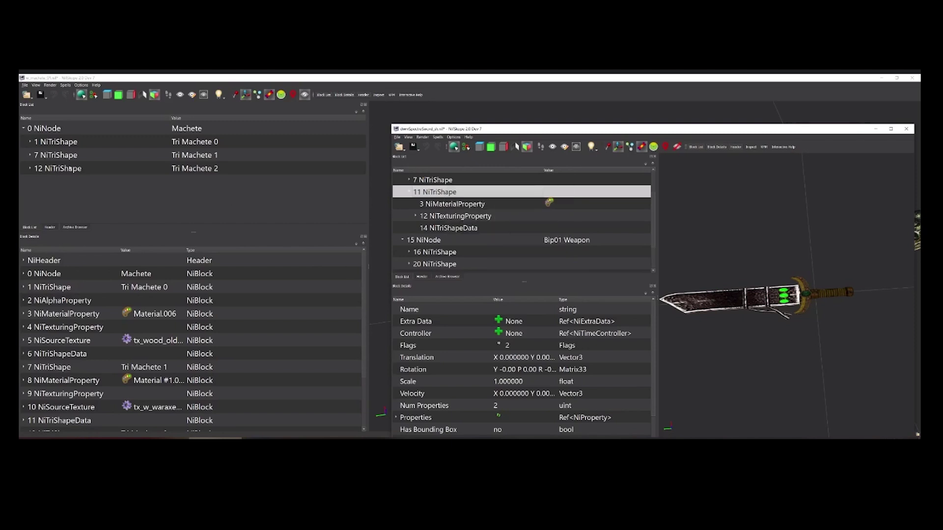
{"action": "right_click", "coordinate": [57, 128]}
{"action": "mouse_move", "coordinate": [83, 127]}
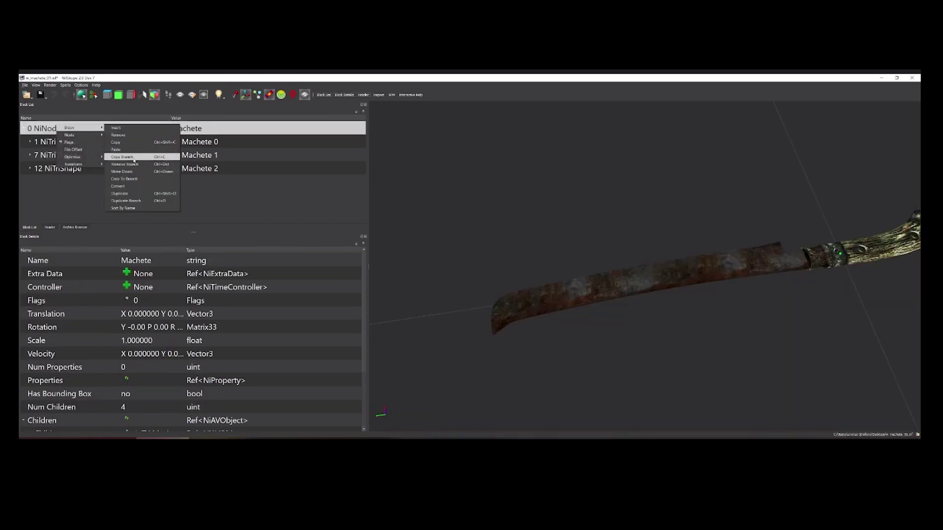
{"action": "left_click", "coordinate": [141, 150]}
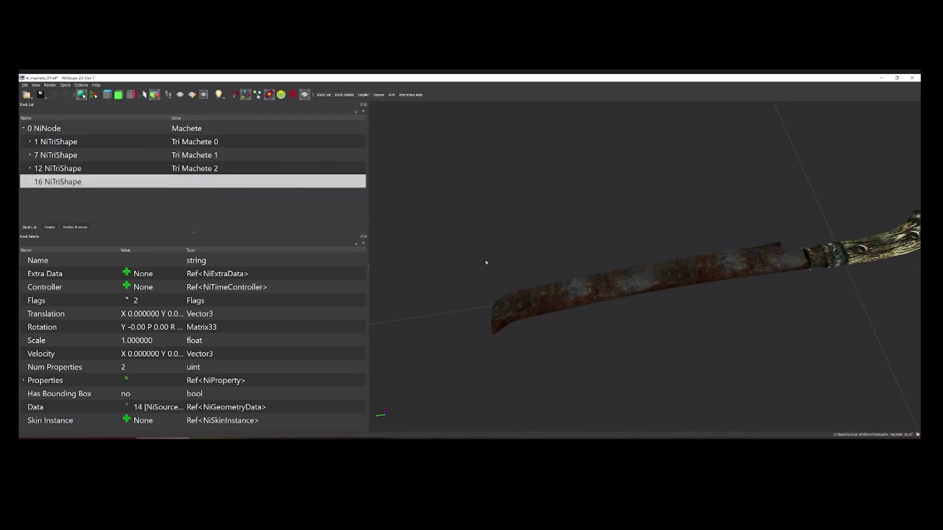
{"action": "mouse_move", "coordinate": [715, 296]}
{"action": "left_mouse_down"}
{"action": "mouse_move", "coordinate": [728, 273]}
{"action": "mouse_move", "coordinate": [717, 280]}
{"action": "left_mouse_up"}
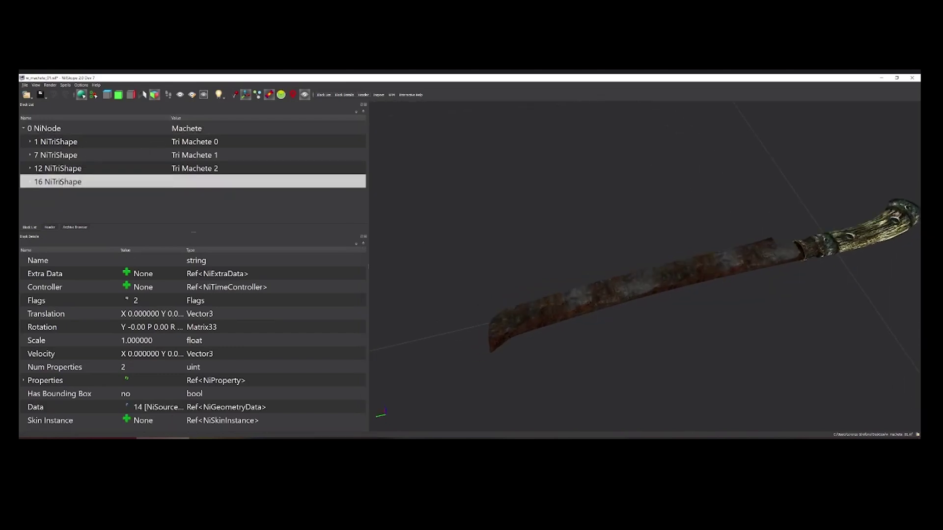
{"action": "left_click_drag", "start_coordinate": [750, 322], "coordinate": [787, 276]}
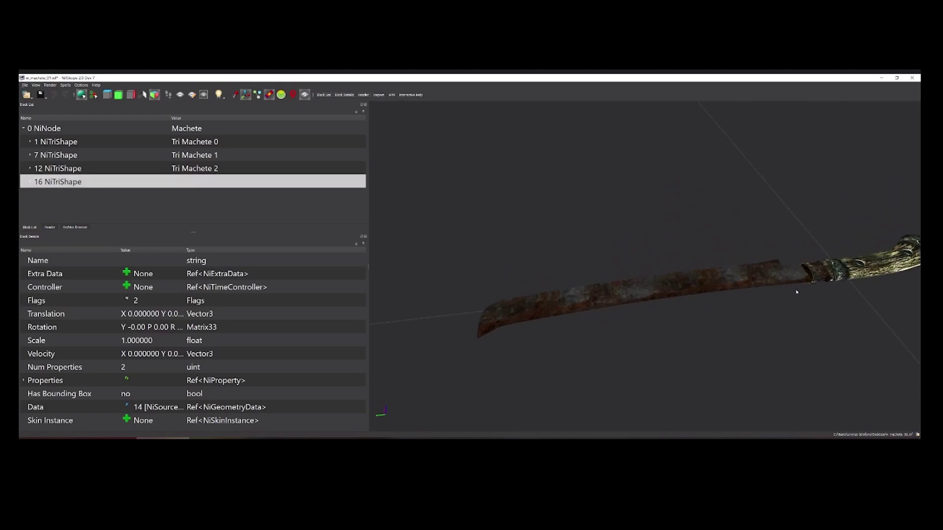
{"action": "left_click_drag", "start_coordinate": [796, 292], "coordinate": [757, 280]}
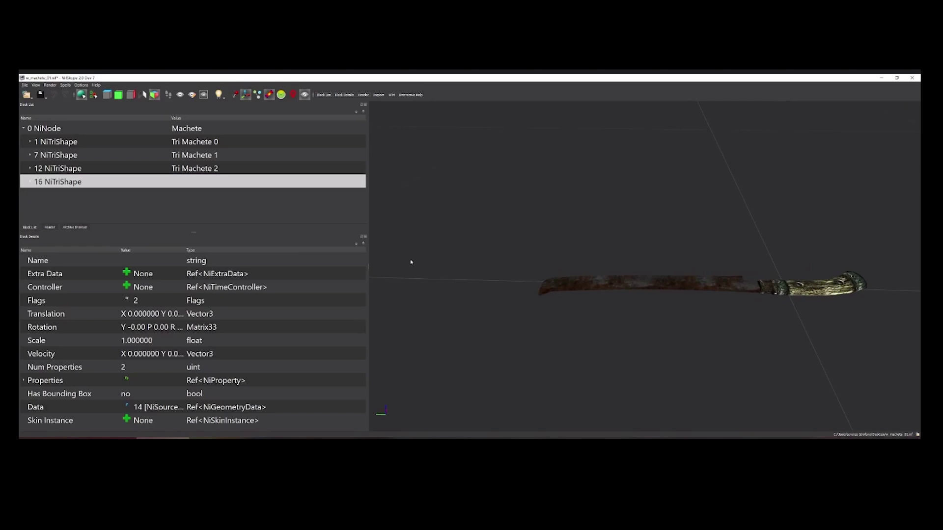
{"action": "left_click_drag", "start_coordinate": [550, 280], "coordinate": [713, 299]}
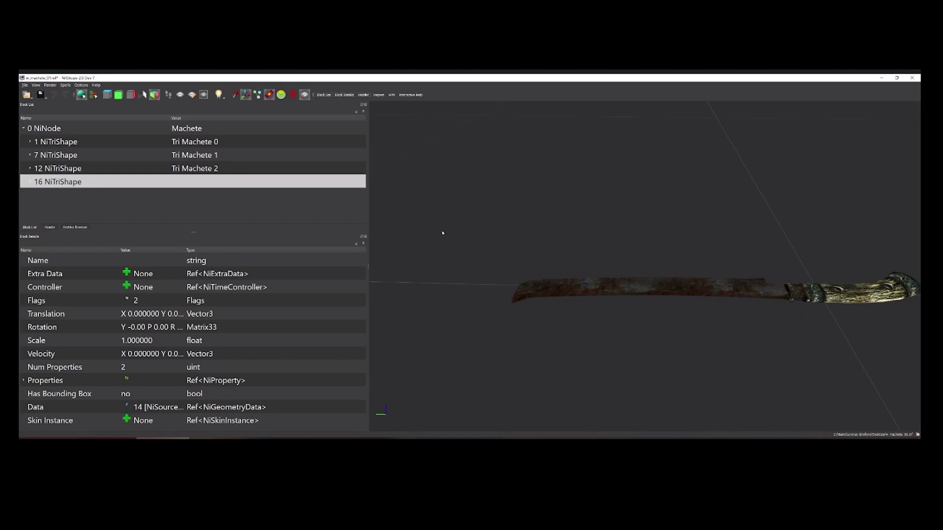
Remove the pasted 16 NiTriShape block from the machete's root node.
{"action": "right_click", "coordinate": [191, 181]}
{"action": "mouse_move", "coordinate": [199, 182]}
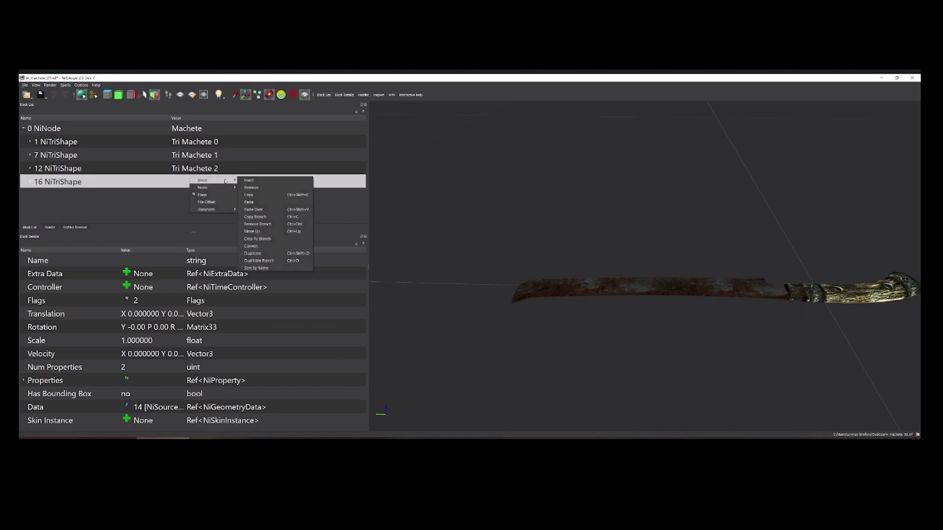
{"action": "left_click", "coordinate": [143, 181]}
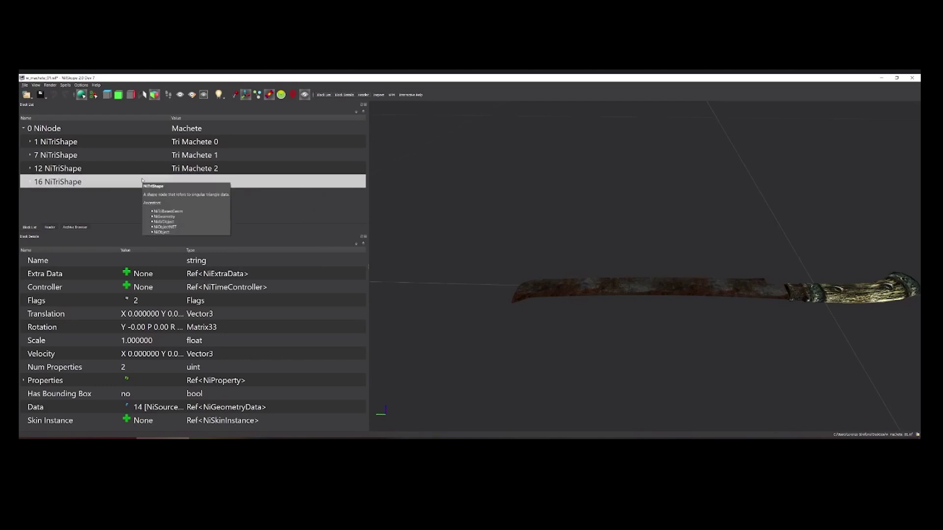
{"action": "right_click", "coordinate": [115, 174]}
{"action": "mouse_move", "coordinate": [123, 175]}
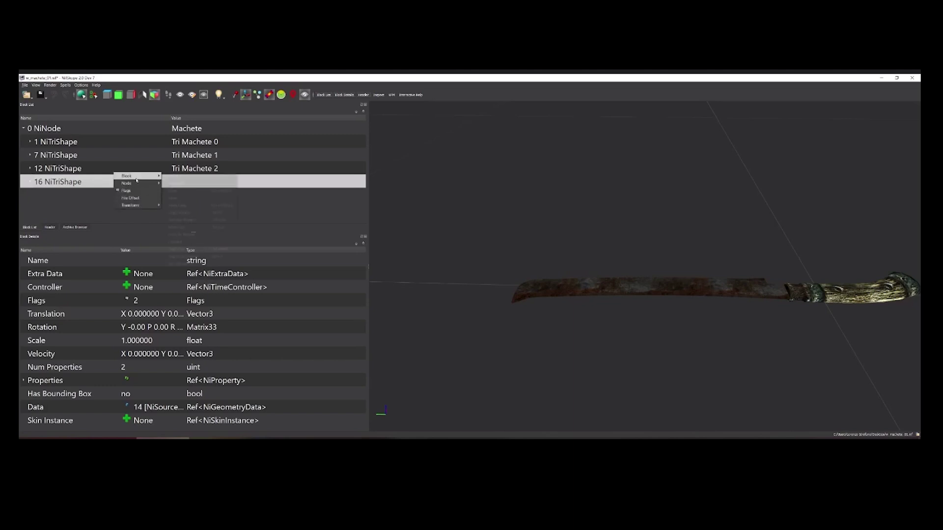
{"action": "left_click", "coordinate": [176, 183]}
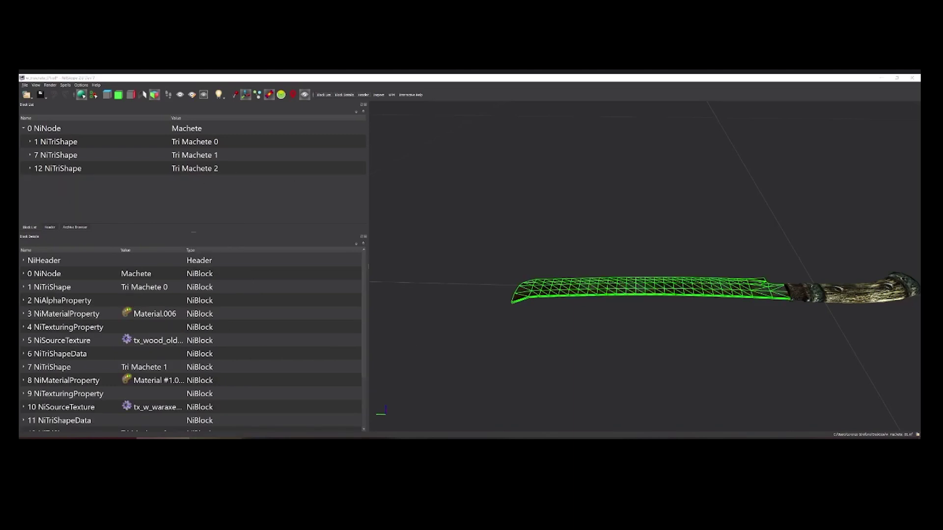
Return to the sword's window and examine the block operations for 11 NiTriShape and its material and texturing properties.
{"action": "left_click", "coordinate": [215, 438]}
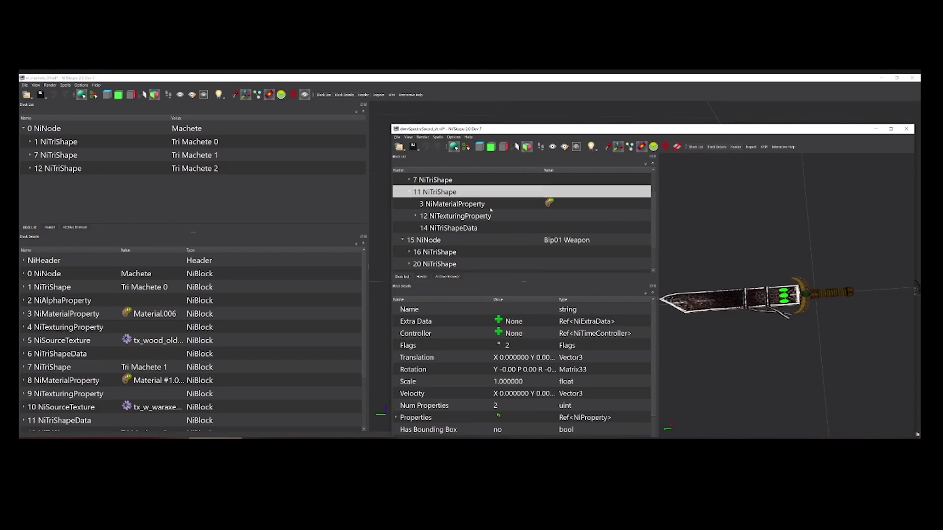
{"action": "right_click", "coordinate": [462, 188]}
{"action": "mouse_move", "coordinate": [499, 191]}
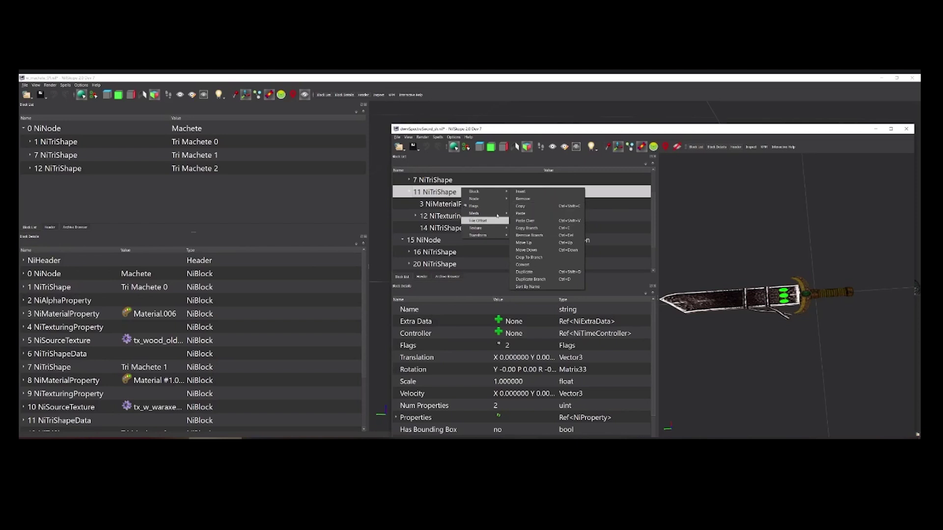
{"action": "left_click", "coordinate": [460, 192]}
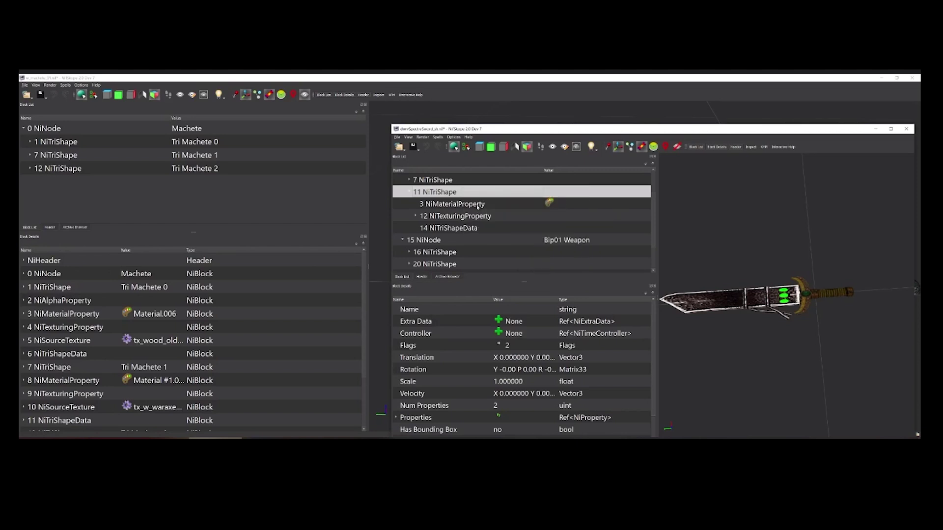
{"action": "left_click", "coordinate": [478, 205]}
{"action": "left_click", "coordinate": [471, 217]}
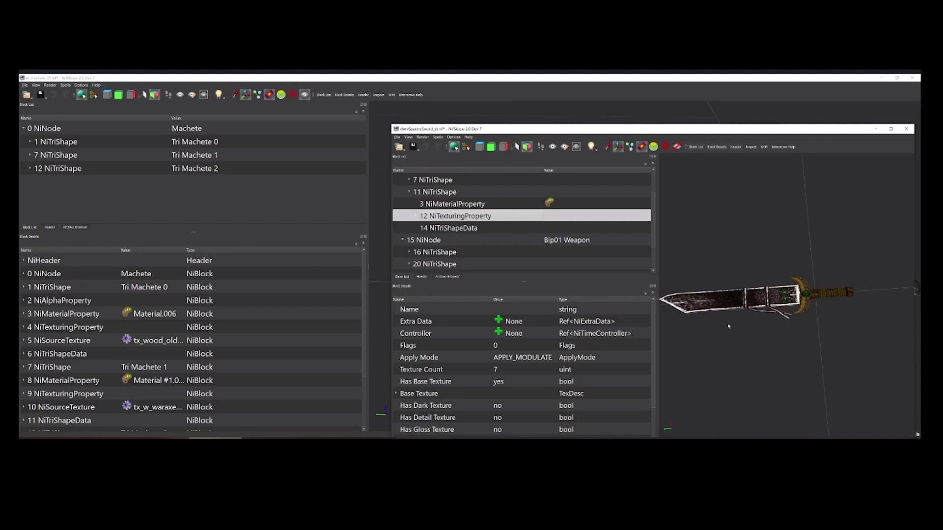
Expand the sword grip's 24 NiTriShape and copy its 25 NiTexturingProperty branch, including the tx_steam_centurion_04.dds source texture.
{"action": "left_click", "coordinate": [830, 294]}
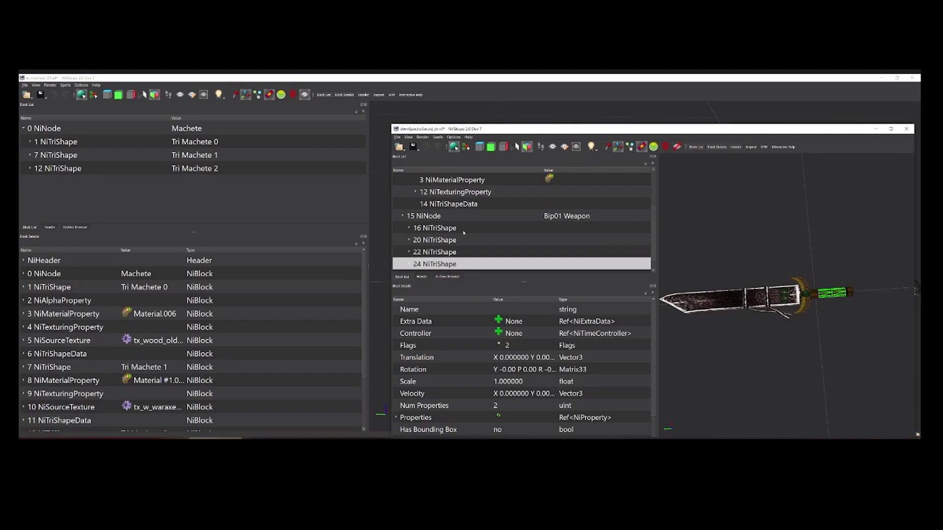
{"action": "scroll", "coordinate": [464, 232], "scroll_direction": "down", "scroll_amount": 1}
{"action": "left_click", "coordinate": [408, 254]}
{"action": "scroll", "coordinate": [442, 252], "scroll_direction": "down", "scroll_amount": 3}
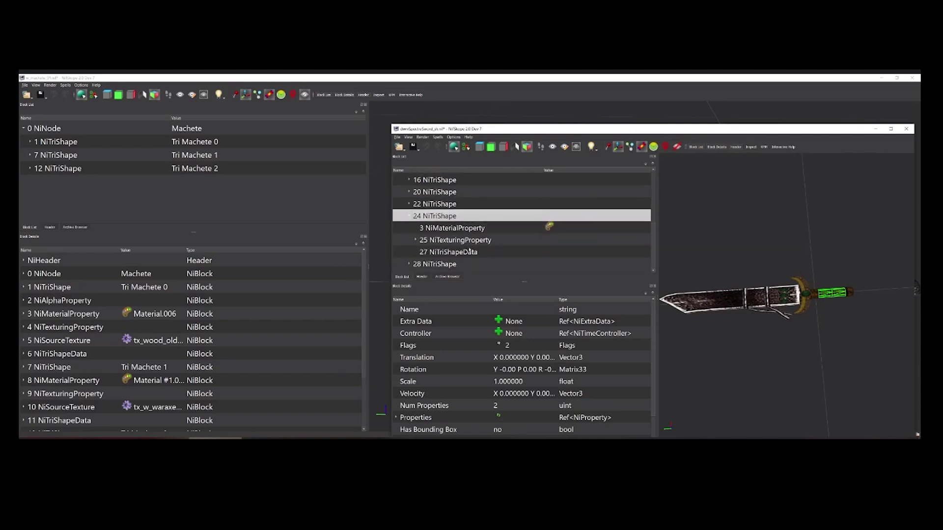
{"action": "left_click", "coordinate": [452, 241]}
{"action": "left_click", "coordinate": [415, 240]}
{"action": "scroll", "coordinate": [414, 242], "scroll_direction": "down", "scroll_amount": 1}
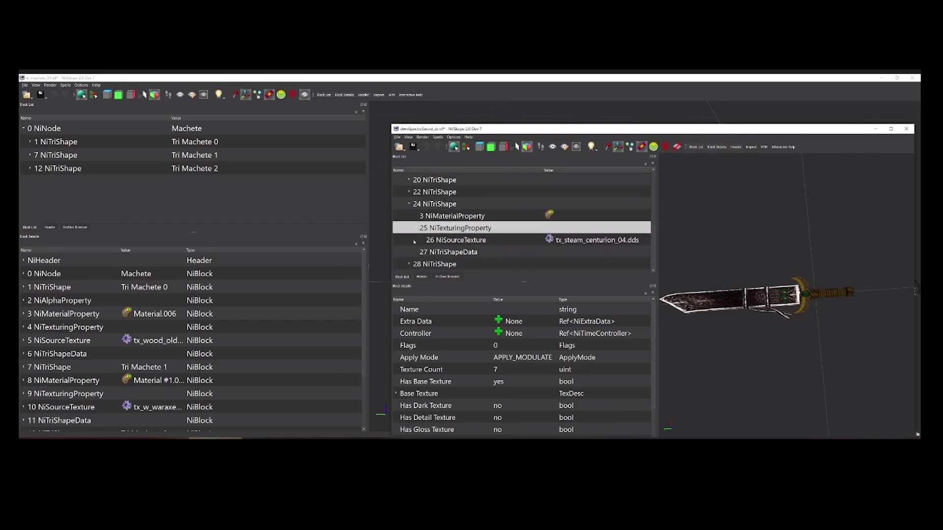
{"action": "right_click", "coordinate": [483, 230]}
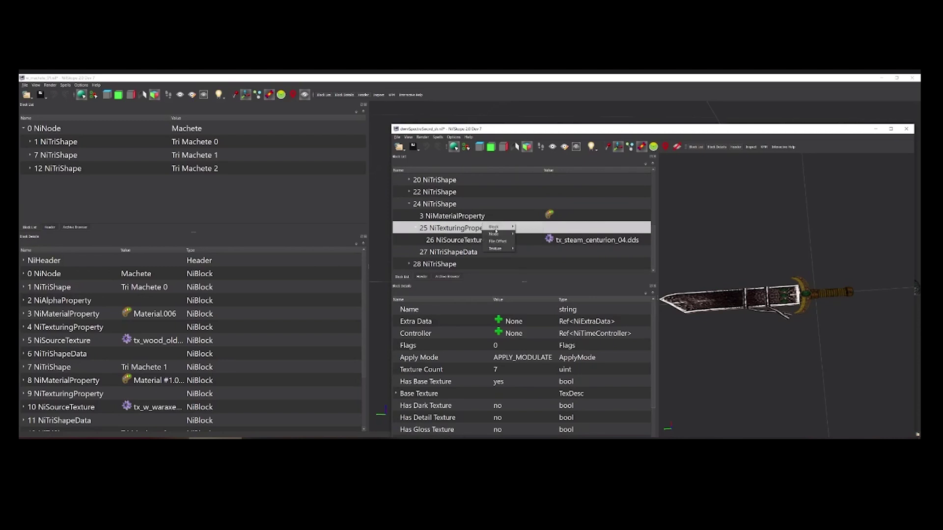
{"action": "mouse_move", "coordinate": [506, 229]}
{"action": "left_click", "coordinate": [533, 255]}
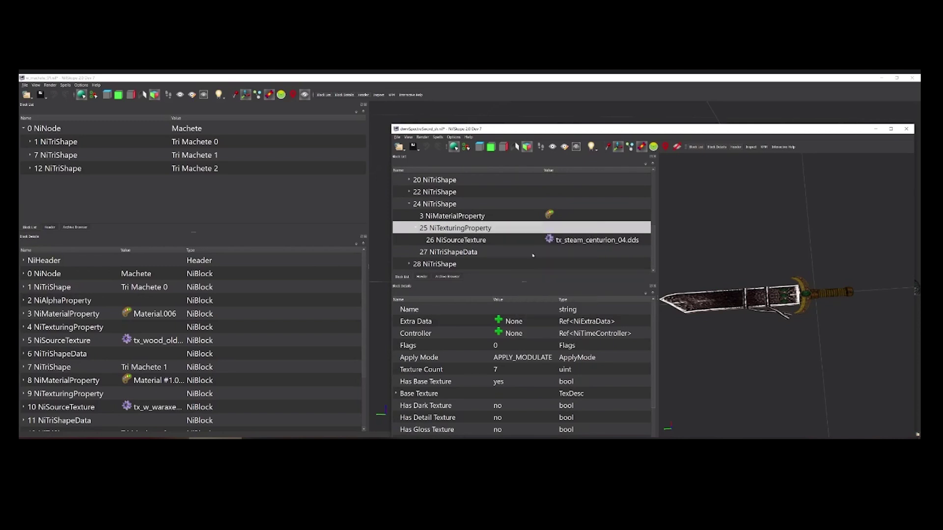
Switch to the machete, expand the handle's 7 NiTriShape and remove its 9 NiTexturingProperty branch.
{"action": "left_click", "coordinate": [73, 168]}
{"action": "left_click", "coordinate": [751, 343]}
{"action": "left_click_drag", "start_coordinate": [762, 232], "coordinate": [762, 244]}
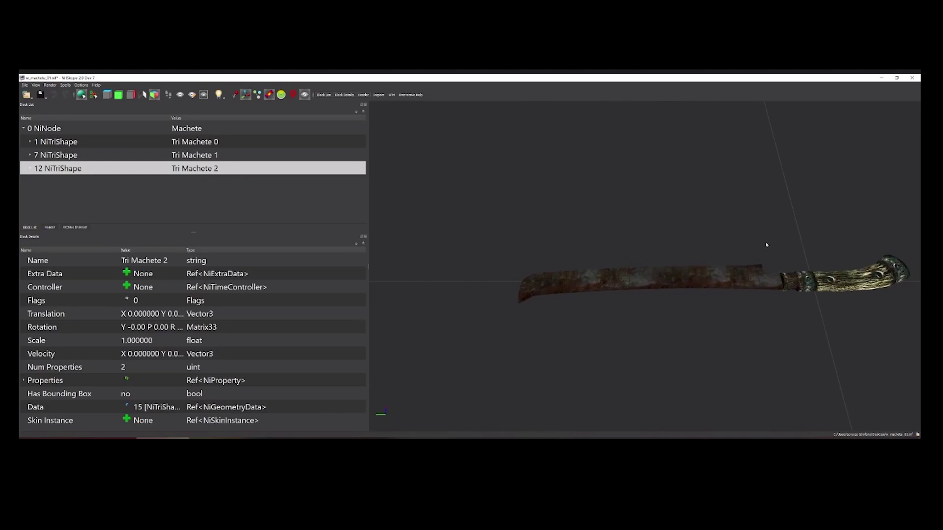
{"action": "left_click", "coordinate": [636, 281]}
{"action": "left_click", "coordinate": [842, 286]}
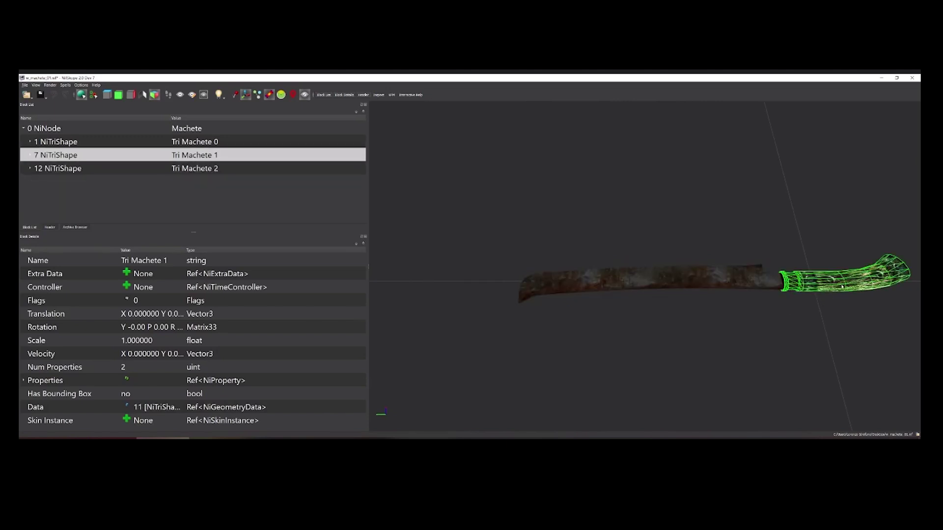
{"action": "left_click", "coordinate": [30, 155]}
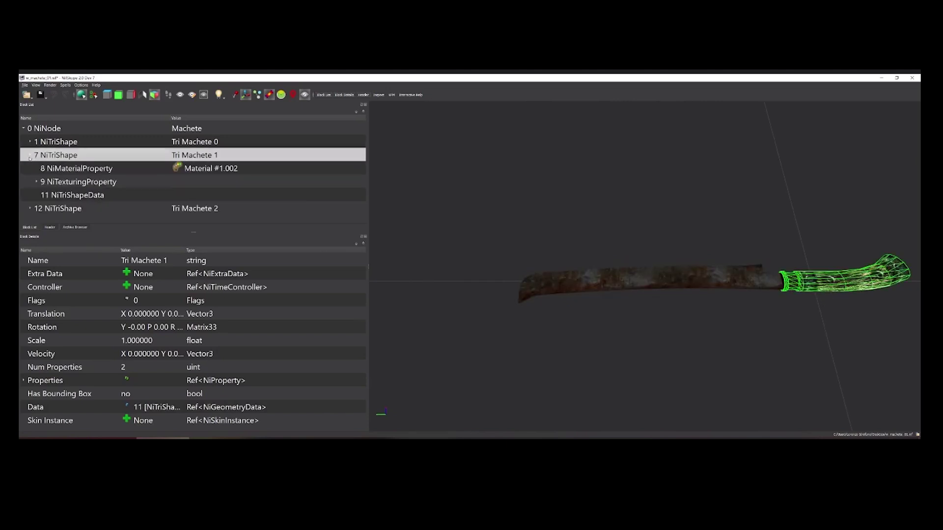
{"action": "left_click", "coordinate": [82, 183]}
{"action": "right_click", "coordinate": [85, 180]}
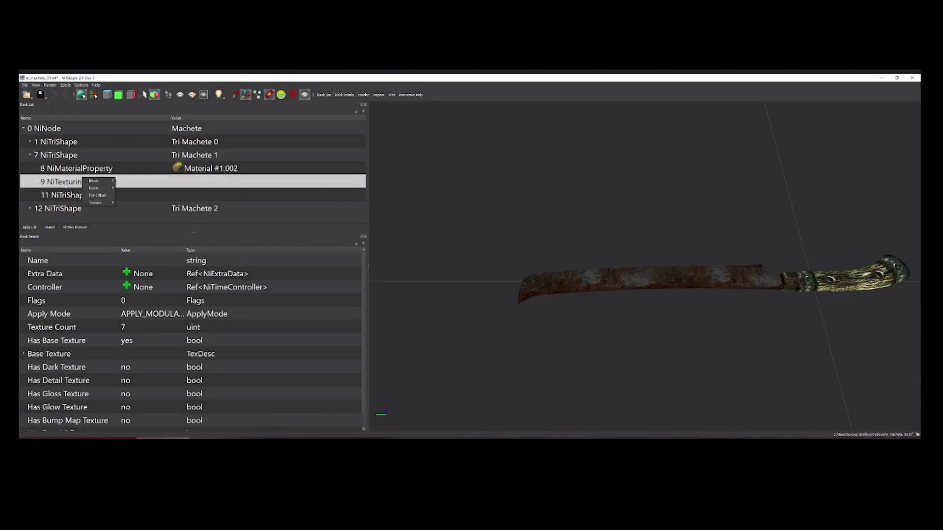
{"action": "mouse_move", "coordinate": [96, 181]}
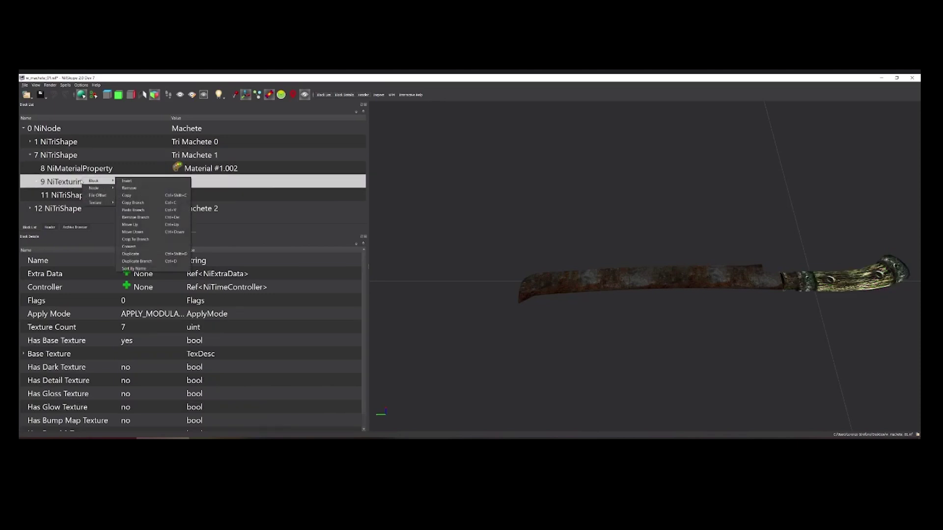
{"action": "left_click", "coordinate": [155, 217]}
{"action": "left_click", "coordinate": [78, 156]}
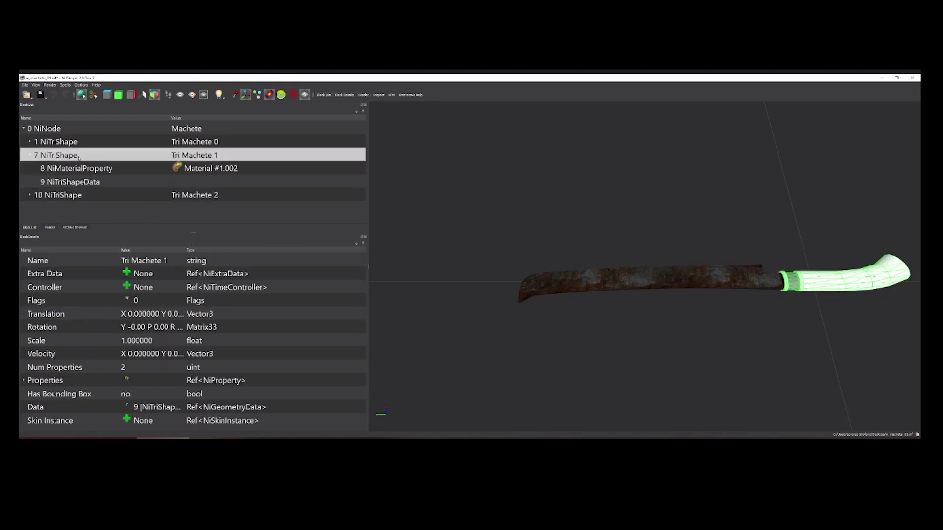
{"action": "left_click", "coordinate": [840, 384]}
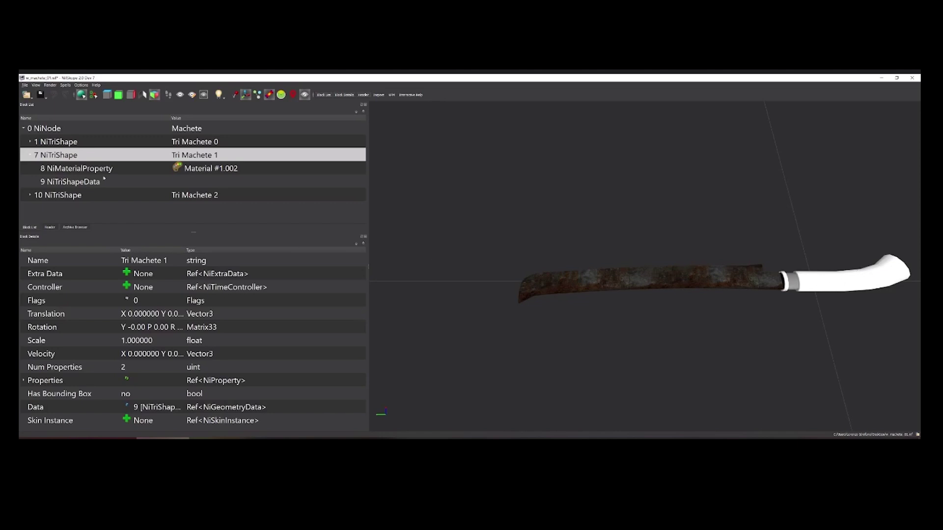
Paste the copied texturing branch onto the machete's 7 NiTriShape and view the handle up close.
{"action": "right_click", "coordinate": [58, 156]}
{"action": "mouse_move", "coordinate": [81, 152]}
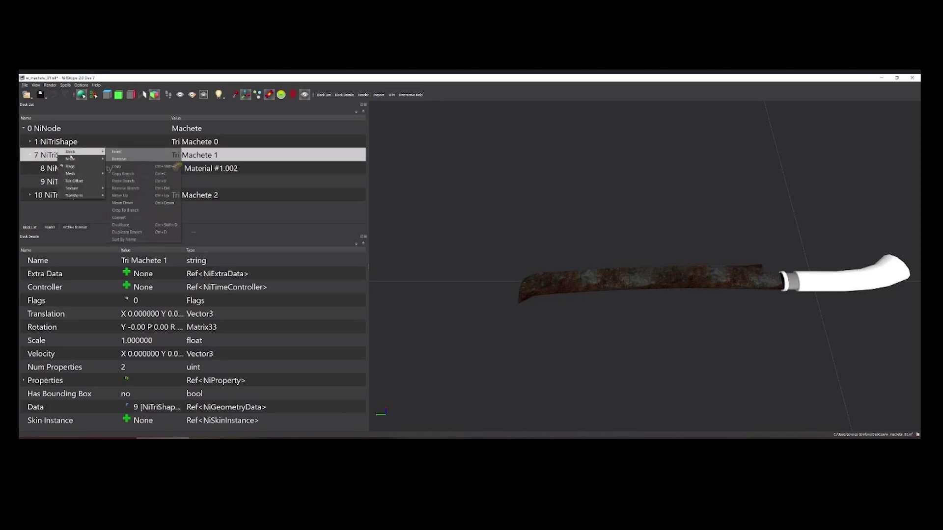
{"action": "left_click", "coordinate": [132, 182]}
{"action": "left_click_drag", "start_coordinate": [786, 315], "coordinate": [693, 303]}
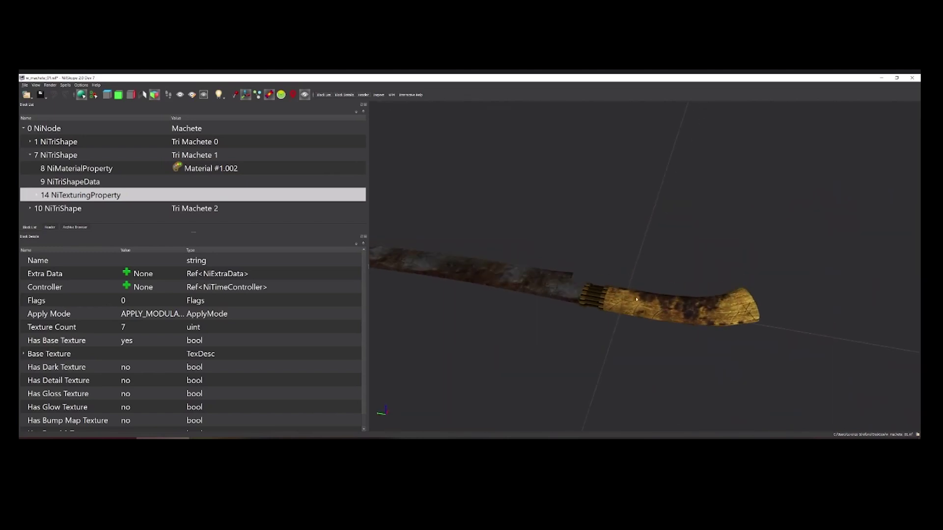
Compare the sword's grip with the retextured machete handle, switching between both windows and viewing each from several angles.
{"action": "left_click", "coordinate": [216, 439]}
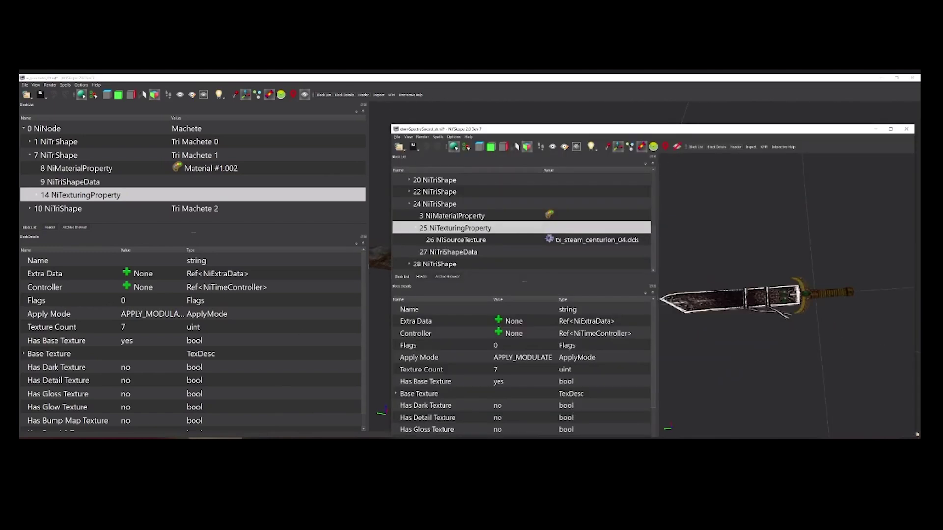
{"action": "scroll", "coordinate": [828, 328], "scroll_direction": "up", "scroll_amount": 5}
{"action": "left_click", "coordinate": [876, 289]}
{"action": "mouse_move", "coordinate": [861, 341]}
{"action": "middle_mouse_down"}
{"action": "mouse_move", "coordinate": [636, 318]}
{"action": "mouse_move", "coordinate": [853, 335]}
{"action": "middle_mouse_up"}
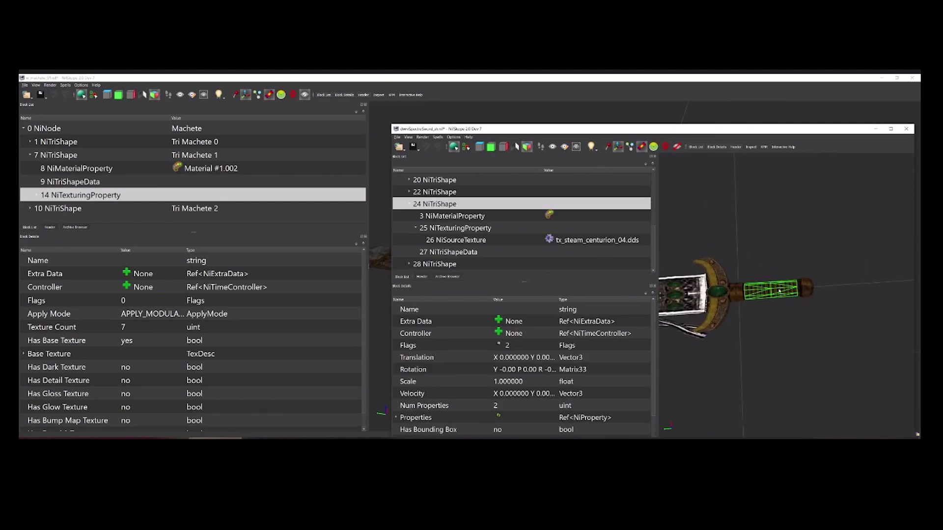
{"action": "left_click", "coordinate": [500, 76]}
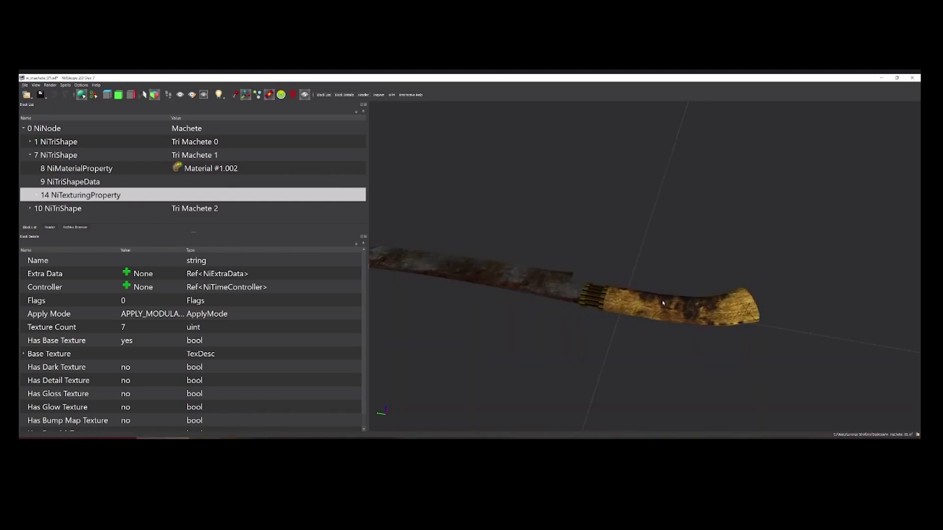
{"action": "left_click", "coordinate": [612, 300]}
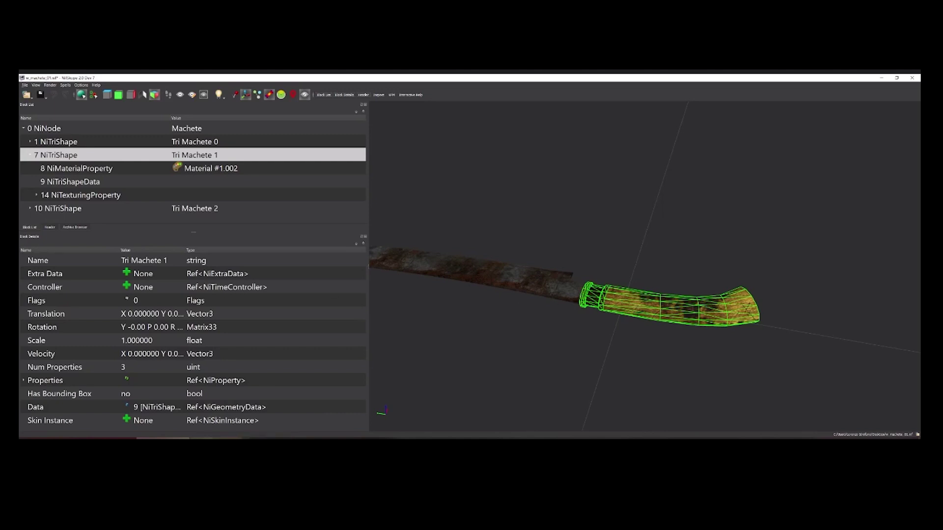
{"action": "key", "text": "alt+Tab"}
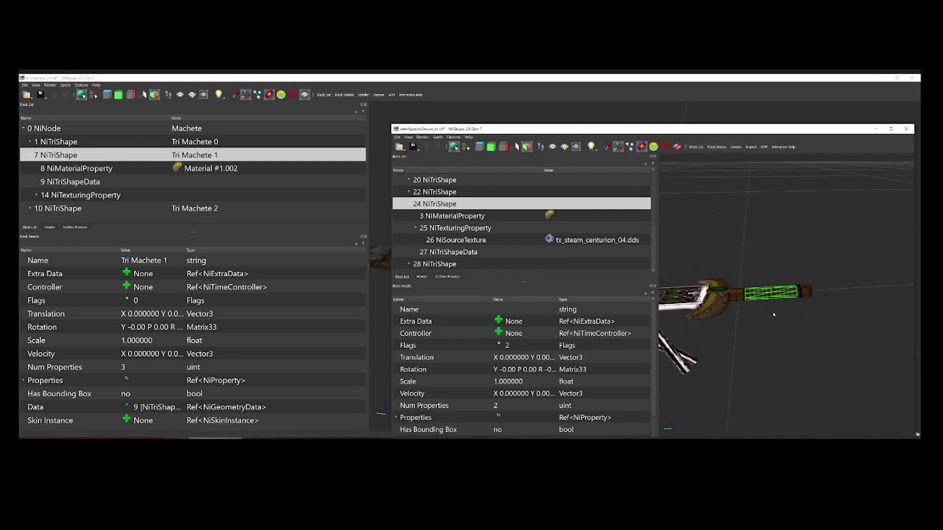
{"action": "key", "text": "alt+Tab"}
{"action": "mouse_move", "coordinate": [651, 335]}
{"action": "left_mouse_down"}
{"action": "mouse_move", "coordinate": [728, 325]}
{"action": "mouse_move", "coordinate": [678, 344]}
{"action": "mouse_move", "coordinate": [652, 335]}
{"action": "left_mouse_up"}
{"action": "left_click", "coordinate": [673, 337]}
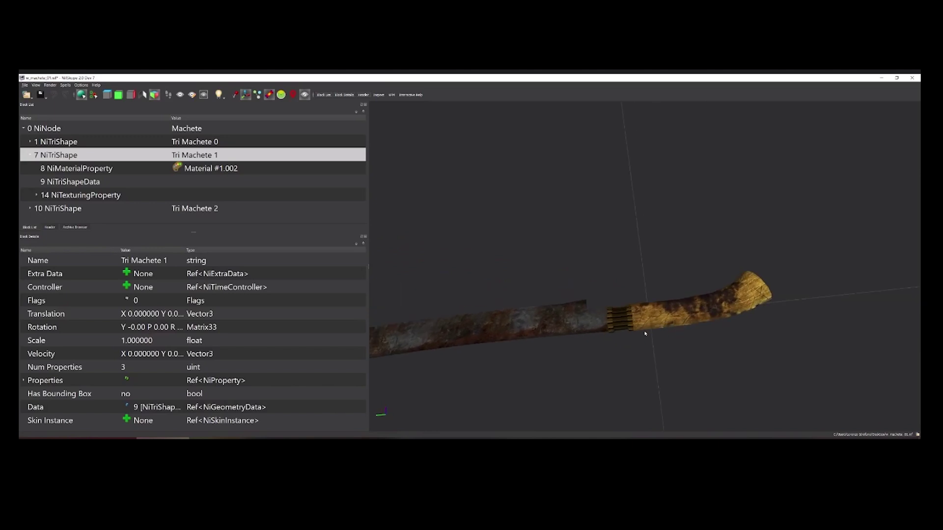
{"action": "left_click", "coordinate": [671, 323]}
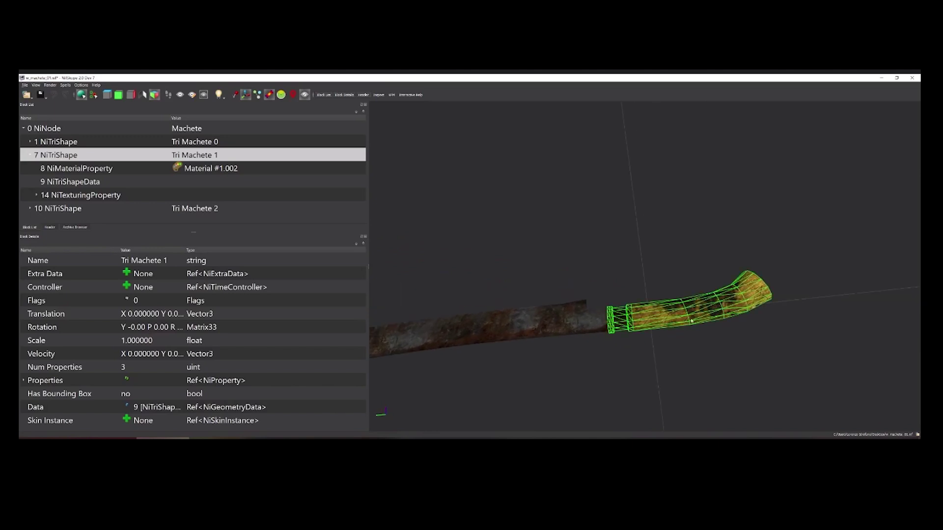
{"action": "left_click_drag", "start_coordinate": [707, 317], "coordinate": [618, 303]}
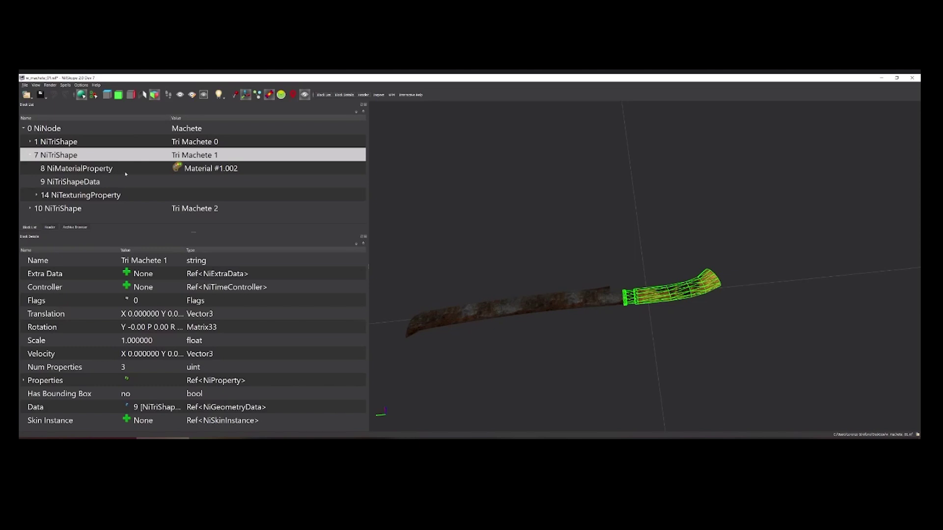
Switch to the sword's window, maximize it and collapse the Bip01 Sheath and Bip01 Weapon nodes.
{"action": "key", "text": "alt+Tab"}
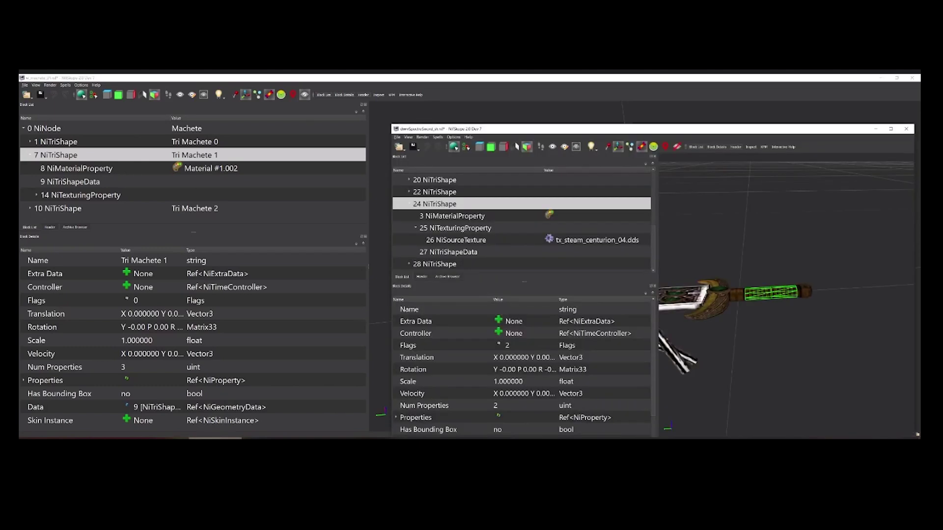
{"action": "double_click", "coordinate": [685, 131]}
{"action": "left_click_drag", "start_coordinate": [557, 151], "coordinate": [488, 196]}
{"action": "middle_click_drag", "start_coordinate": [488, 196], "coordinate": [717, 144]}
{"action": "scroll", "coordinate": [690, 182], "scroll_direction": "down", "scroll_amount": 5}
{"action": "left_click", "coordinate": [720, 325]}
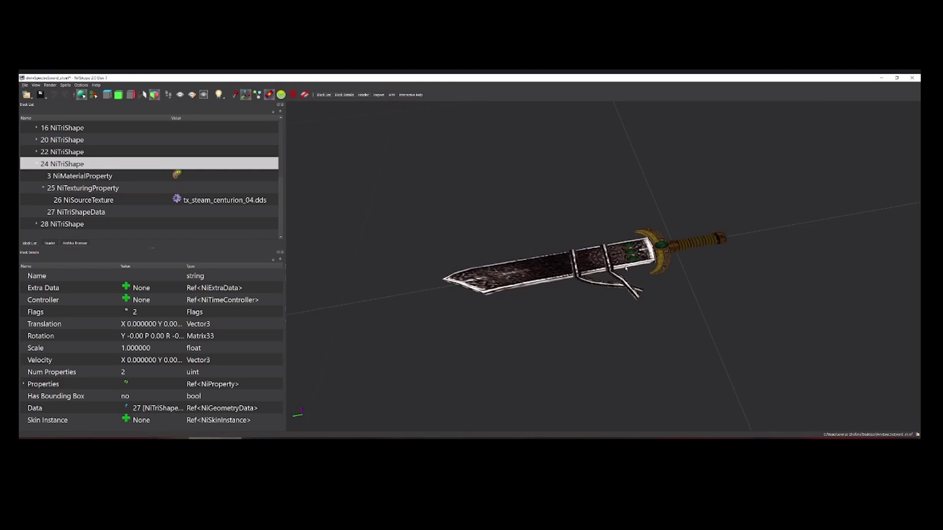
{"action": "scroll", "coordinate": [65, 165], "scroll_direction": "up", "scroll_amount": 3}
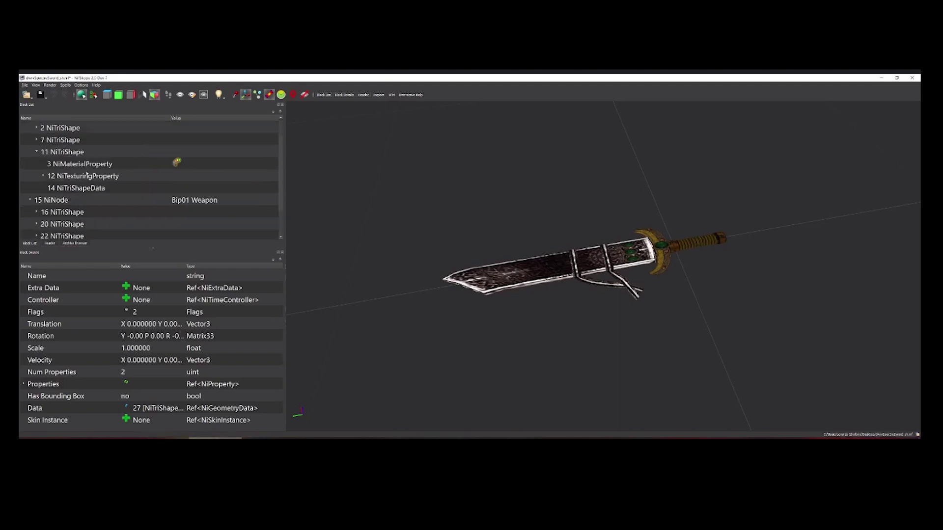
{"action": "left_click", "coordinate": [37, 176]}
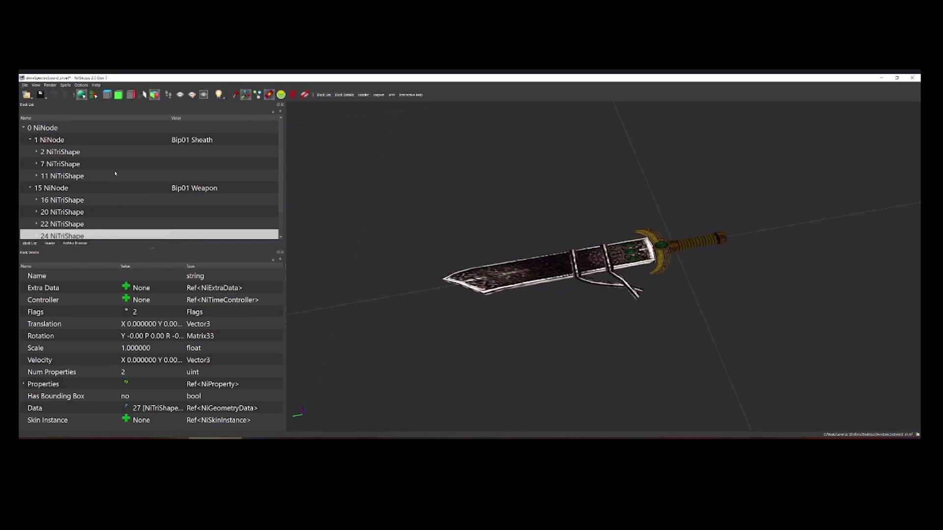
{"action": "left_click", "coordinate": [30, 140]}
{"action": "left_click", "coordinate": [30, 152]}
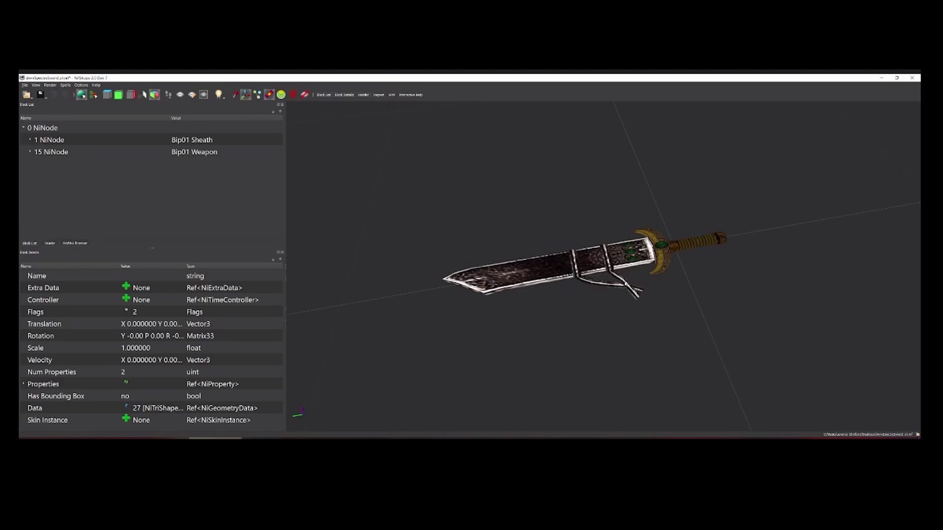
Run the Split Properties optimization spell on the sword file.
{"action": "scroll", "coordinate": [636, 296], "scroll_direction": "up", "scroll_amount": 2}
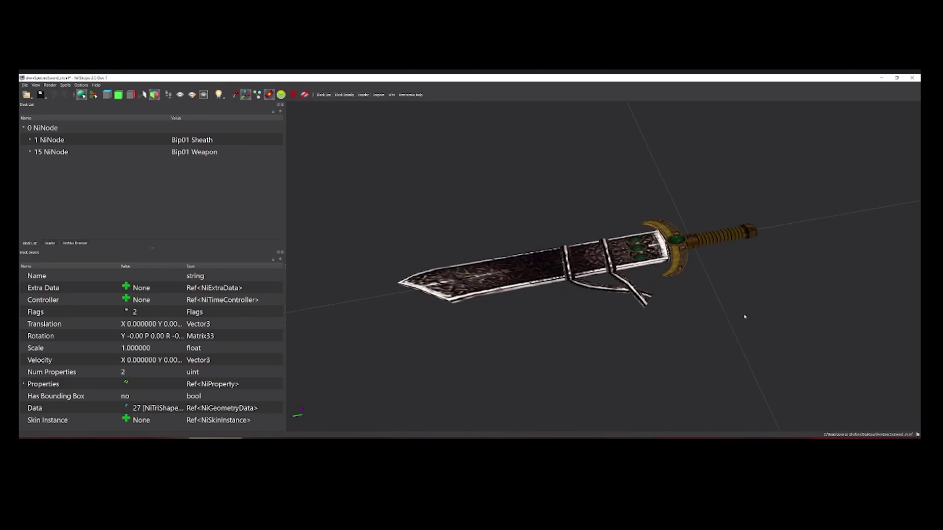
{"action": "left_click", "coordinate": [65, 86]}
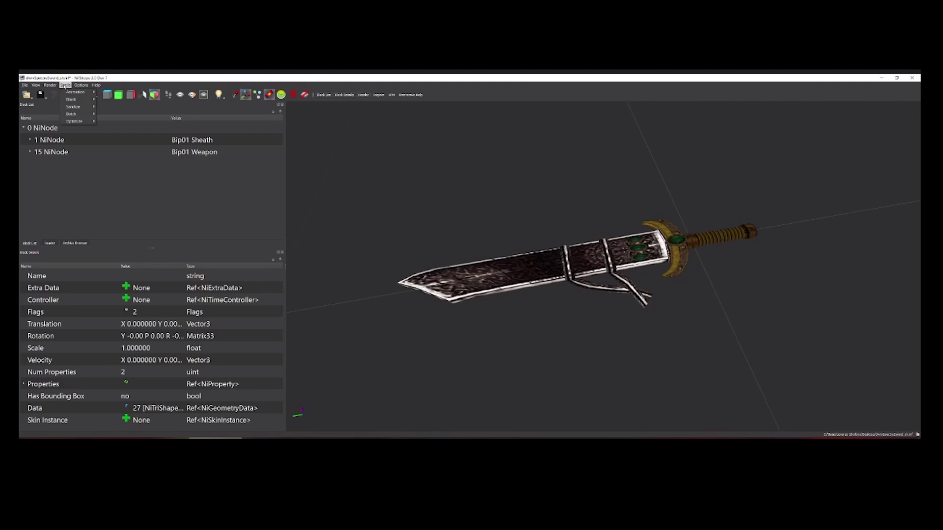
{"action": "mouse_move", "coordinate": [77, 122]}
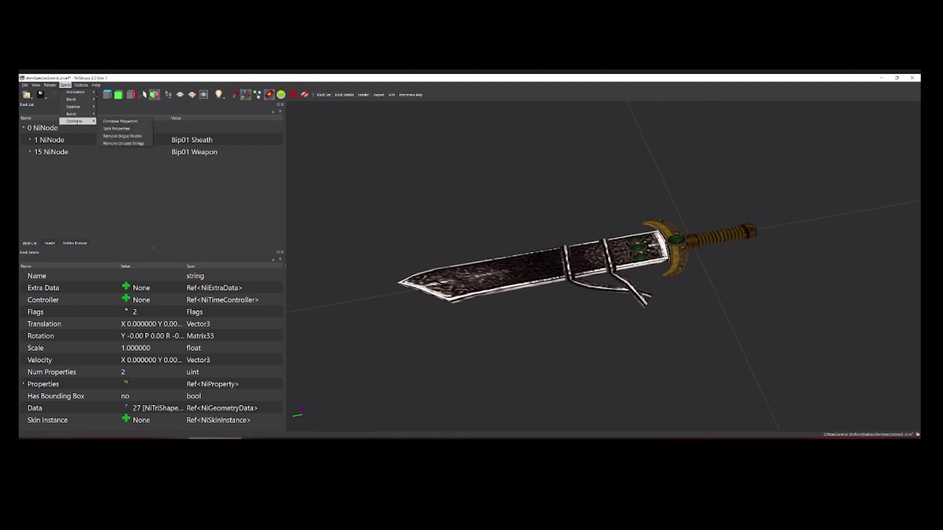
{"action": "left_click", "coordinate": [121, 129]}
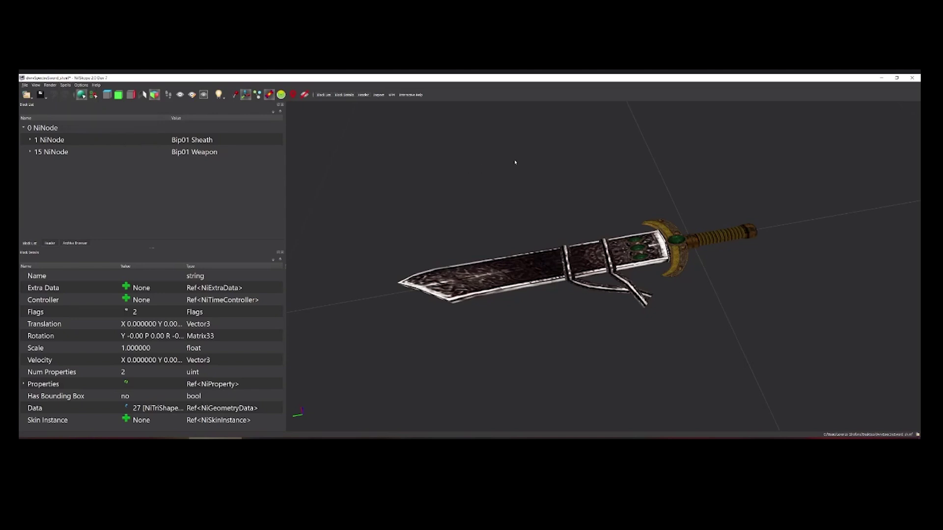
Examine the green gems on the sheath and guard up close, identifying the sheath gems' shape in the block list.
{"action": "scroll", "coordinate": [657, 280], "scroll_direction": "up", "scroll_amount": 2}
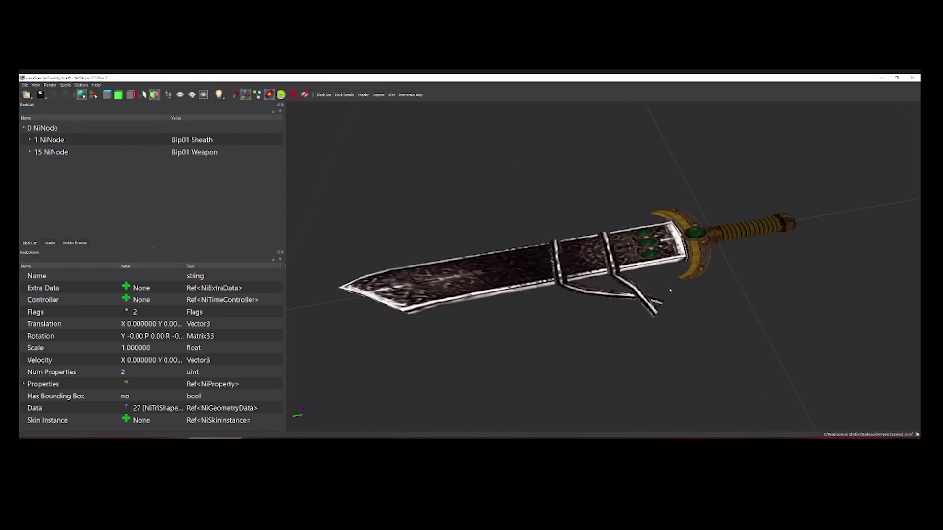
{"action": "left_click_drag", "start_coordinate": [659, 279], "coordinate": [665, 293]}
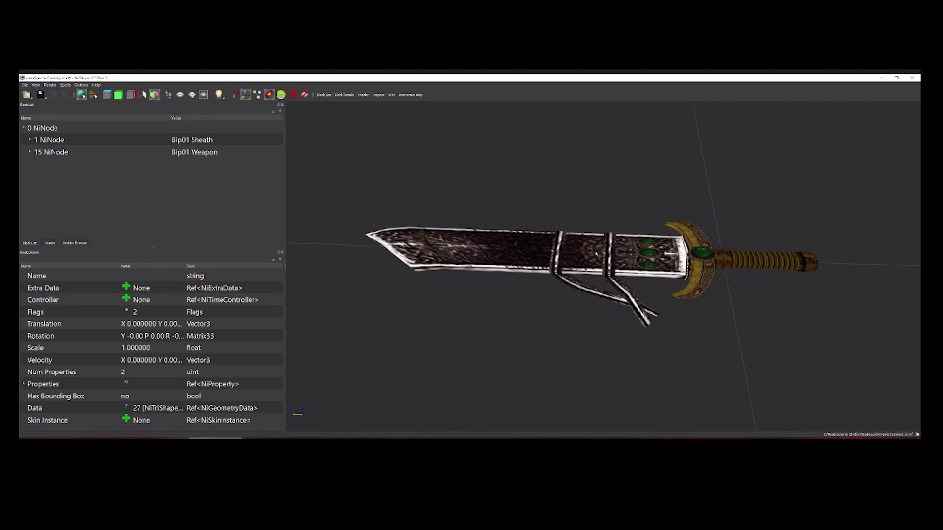
{"action": "scroll", "coordinate": [589, 254], "scroll_direction": "up", "scroll_amount": 2}
{"action": "scroll", "coordinate": [686, 251], "scroll_direction": "down", "scroll_amount": 2}
{"action": "left_click", "coordinate": [653, 255]}
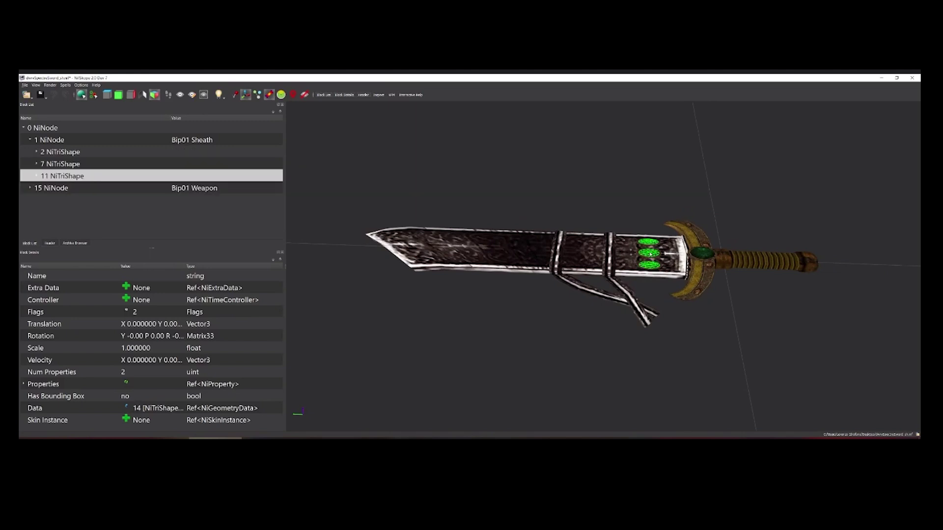
{"action": "left_click_drag", "start_coordinate": [625, 219], "coordinate": [610, 221]}
{"action": "scroll", "coordinate": [611, 220], "scroll_direction": "up", "scroll_amount": 4}
{"action": "left_click", "coordinate": [724, 315]}
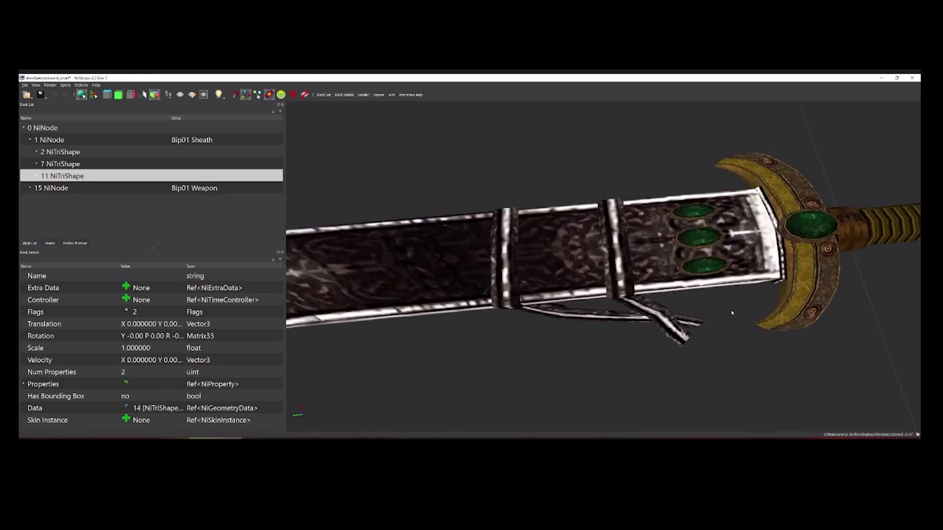
{"action": "middle_click_drag", "start_coordinate": [724, 315], "coordinate": [638, 317]}
{"action": "scroll", "coordinate": [639, 317], "scroll_direction": "up", "scroll_amount": 3}
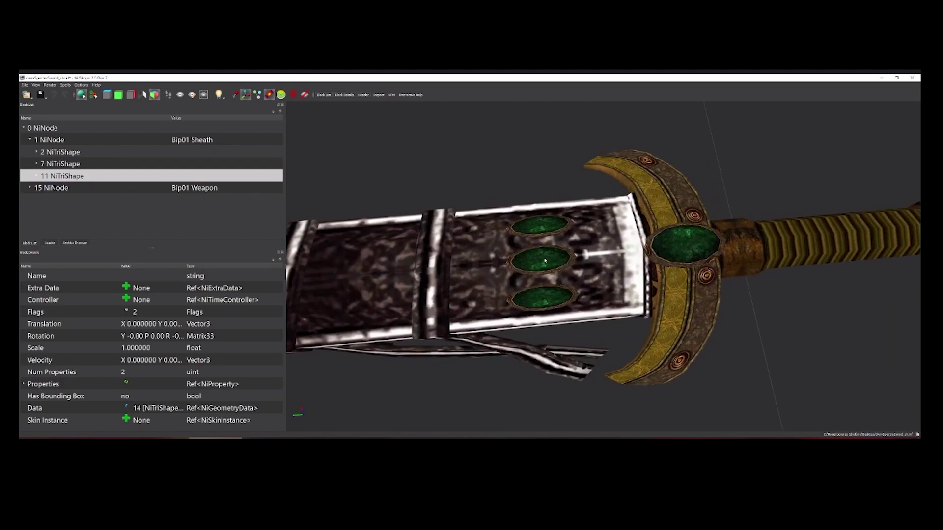
{"action": "scroll", "coordinate": [545, 261], "scroll_direction": "down", "scroll_amount": 2}
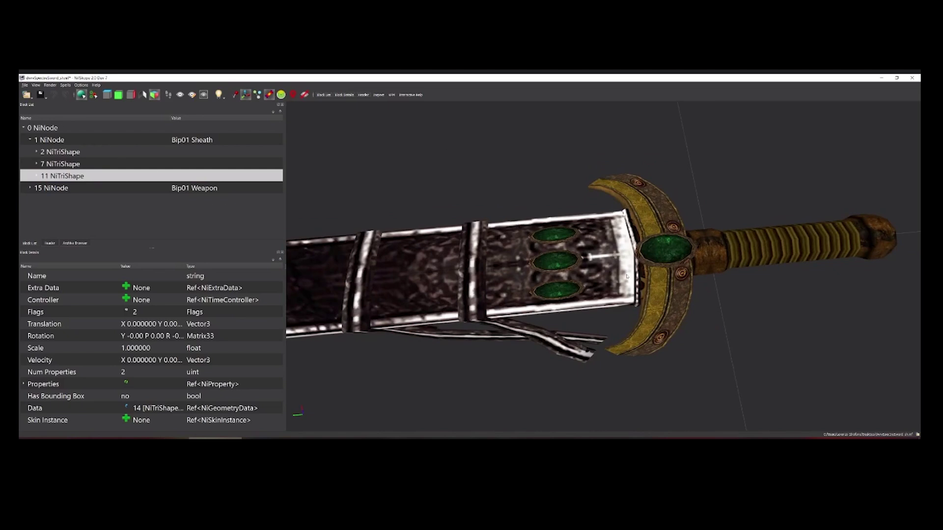
{"action": "scroll", "coordinate": [610, 281], "scroll_direction": "down", "scroll_amount": 3}
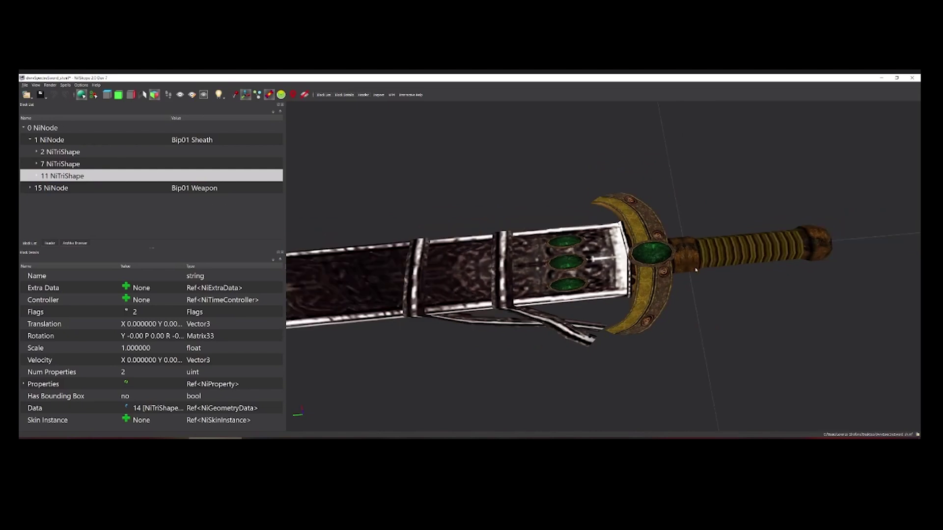
Remove the branch of the sheath gems' 11 NiTriShape and inspect the sheath and guard gems up close.
{"action": "left_click", "coordinate": [579, 265]}
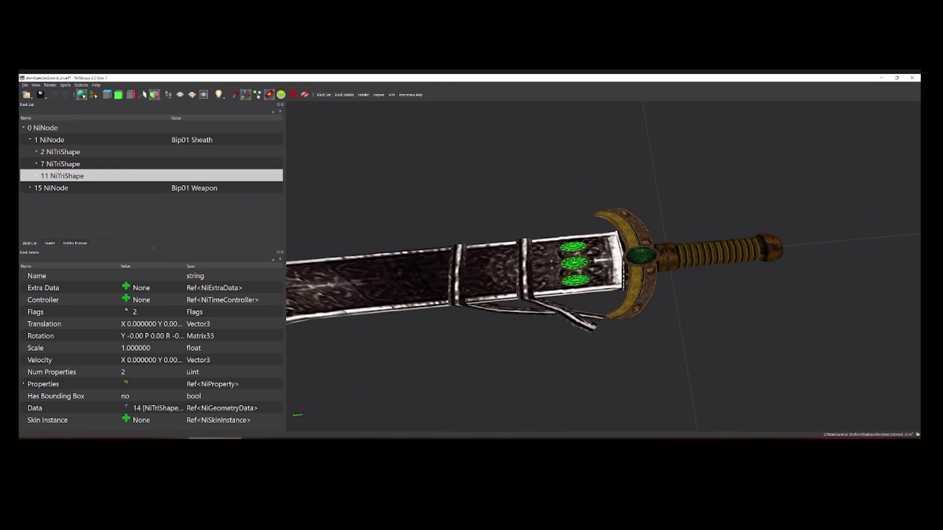
{"action": "left_click", "coordinate": [38, 177]}
{"action": "right_click", "coordinate": [72, 177]}
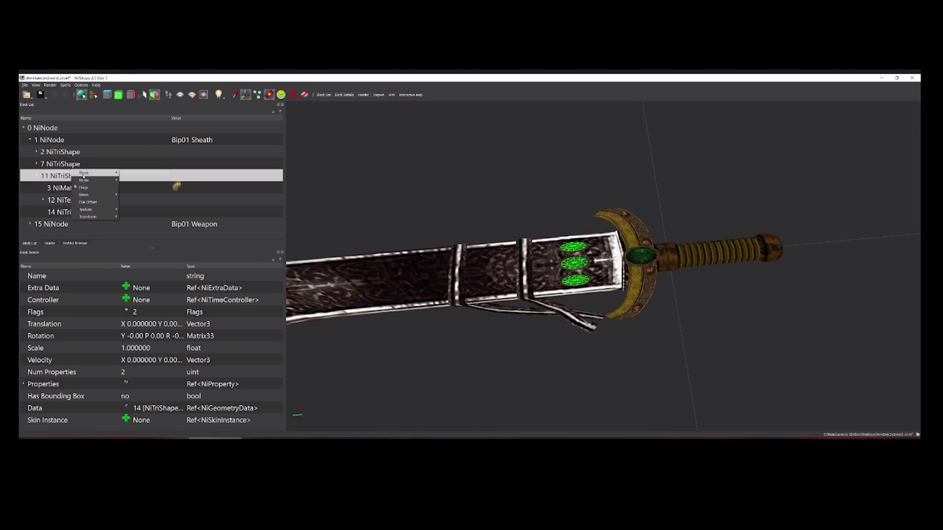
{"action": "mouse_move", "coordinate": [96, 174]}
{"action": "left_click", "coordinate": [146, 213]}
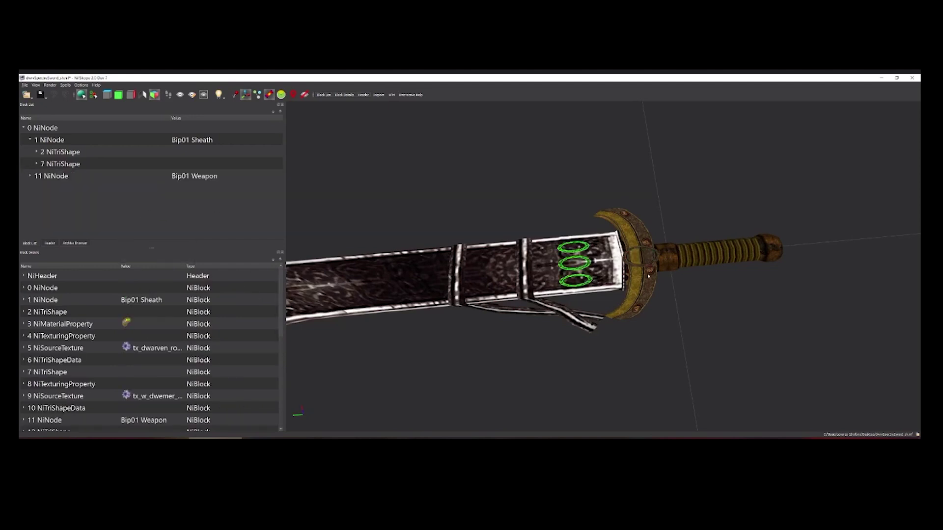
{"action": "scroll", "coordinate": [646, 262], "scroll_direction": "up", "scroll_amount": 4}
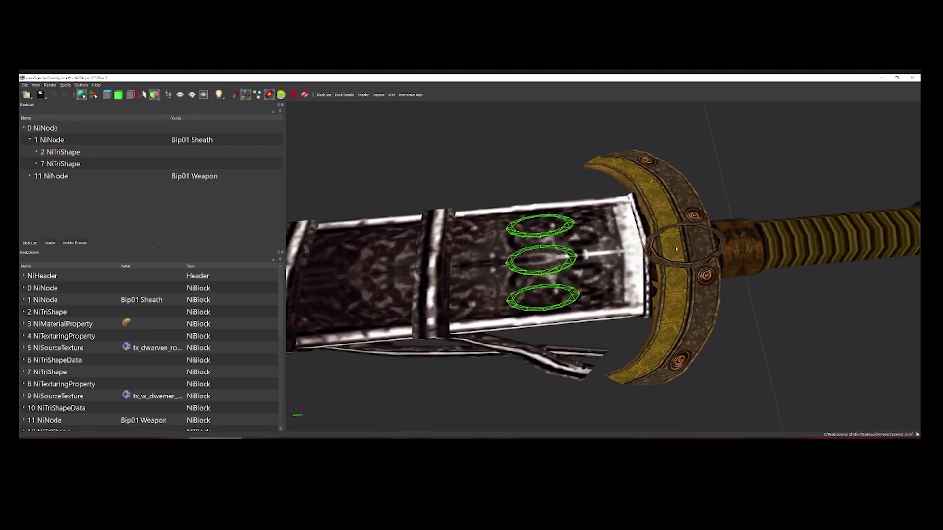
{"action": "scroll", "coordinate": [676, 250], "scroll_direction": "down", "scroll_amount": 2}
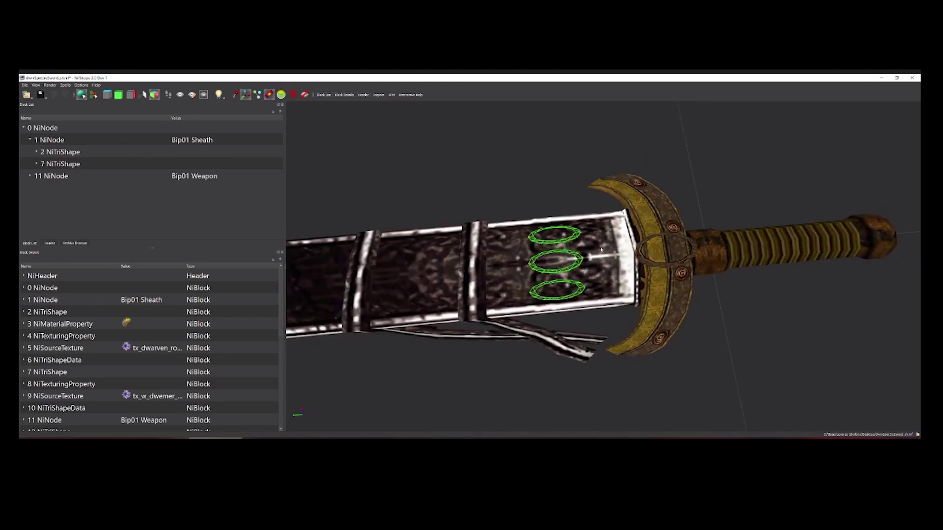
Reload the sword file to discard the branch removal and view the gems close up again.
{"action": "left_click", "coordinate": [25, 86]}
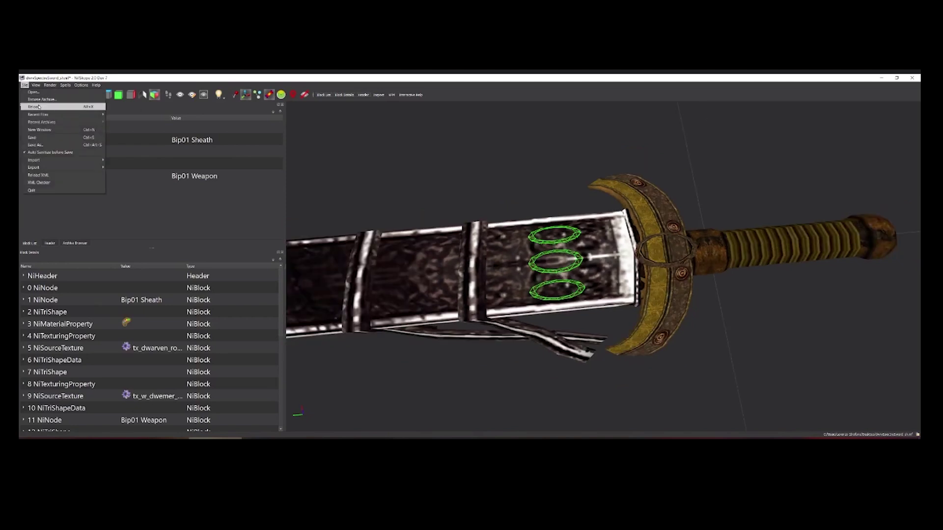
{"action": "left_click", "coordinate": [40, 107]}
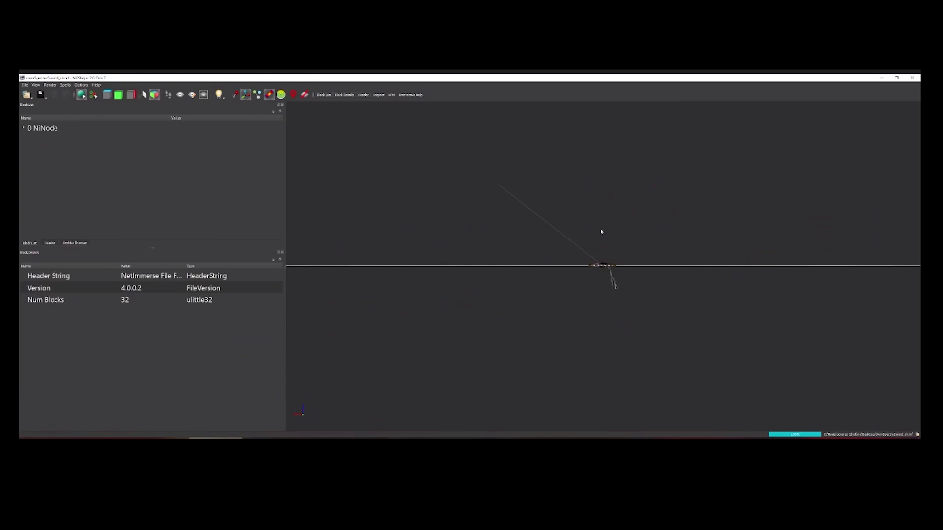
{"action": "scroll", "coordinate": [623, 266], "scroll_direction": "up", "scroll_amount": 5}
{"action": "scroll", "coordinate": [623, 266], "scroll_direction": "up", "scroll_amount": 2}
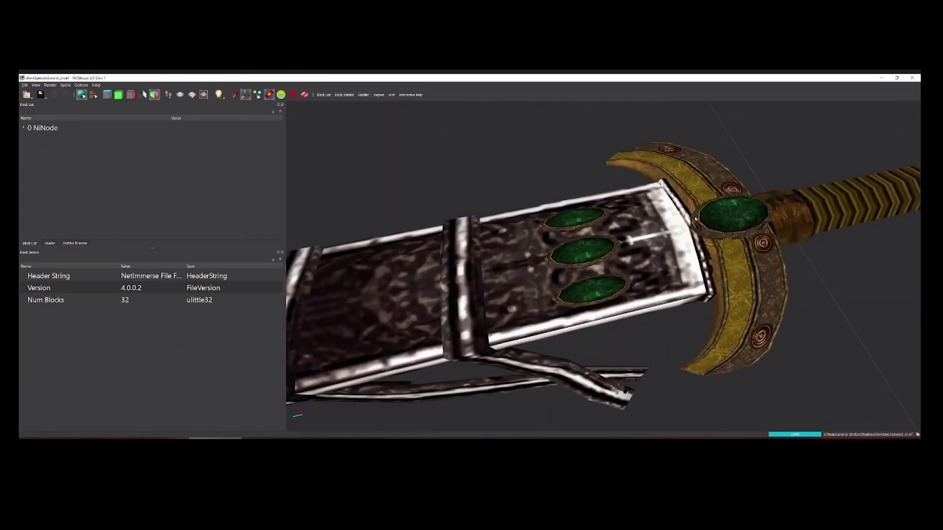
Select the guard gem and the sheath gems in turn to compare their shapes in the block list.
{"action": "left_click", "coordinate": [725, 215]}
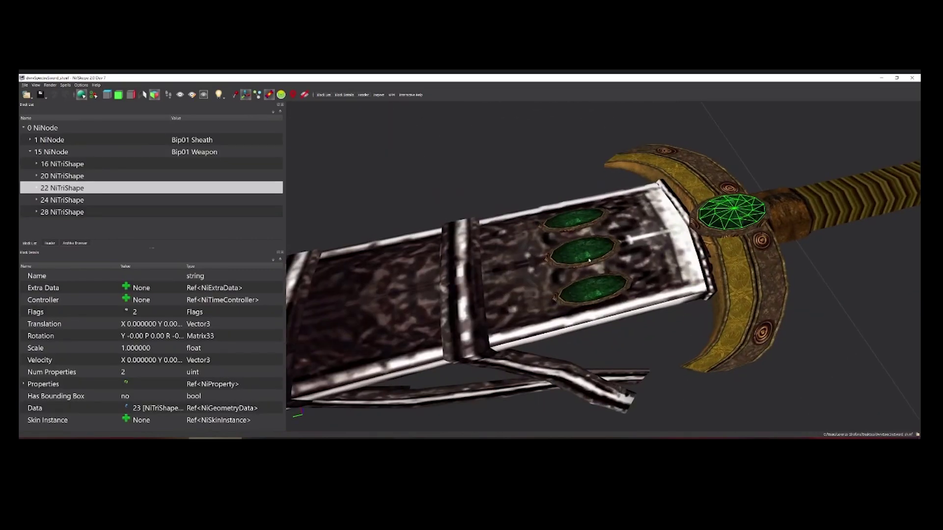
{"action": "left_click", "coordinate": [623, 244]}
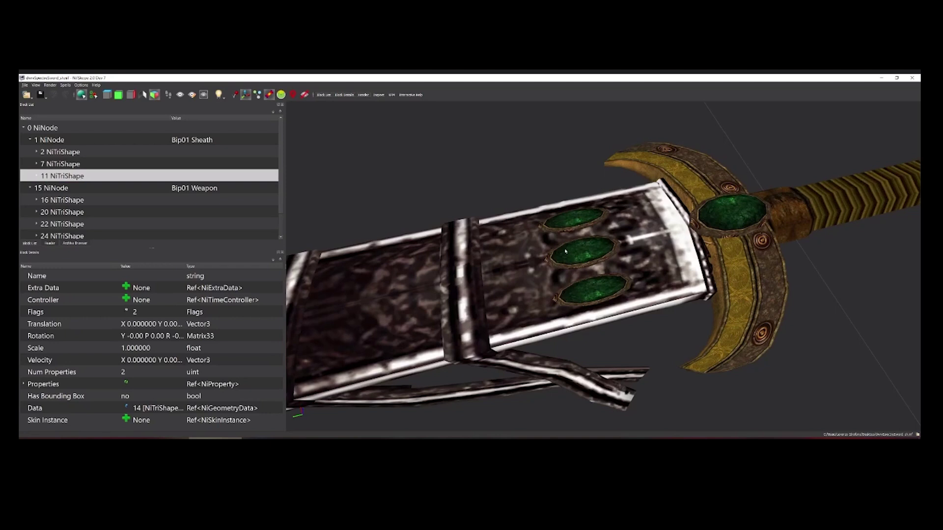
{"action": "scroll", "coordinate": [692, 228], "scroll_direction": "down", "scroll_amount": 3}
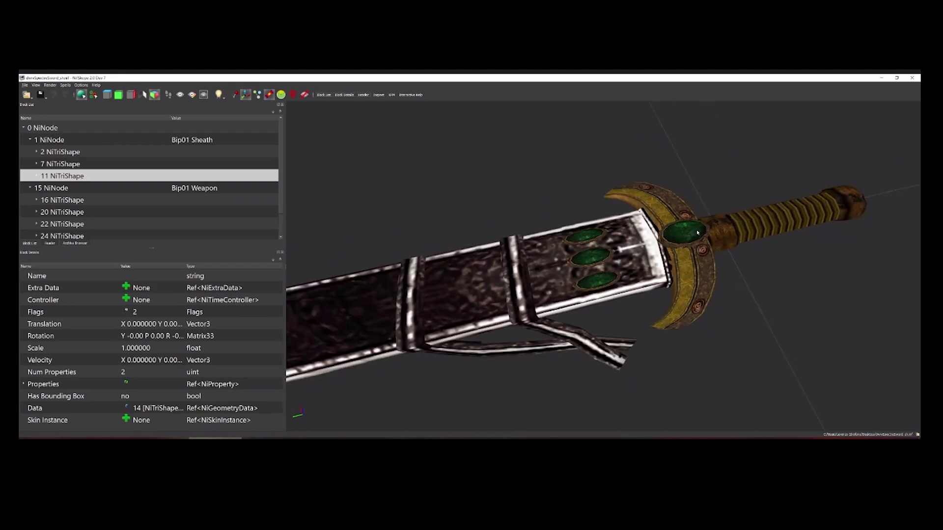
{"action": "mouse_move", "coordinate": [63, 176]}
{"action": "scroll", "coordinate": [651, 248], "scroll_direction": "down", "scroll_amount": 2}
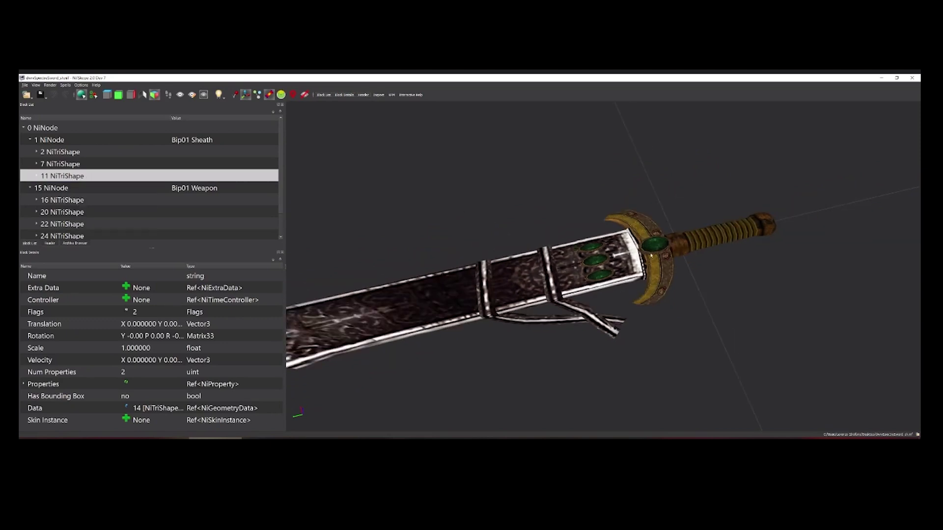
{"action": "scroll", "coordinate": [609, 246], "scroll_direction": "down", "scroll_amount": 2}
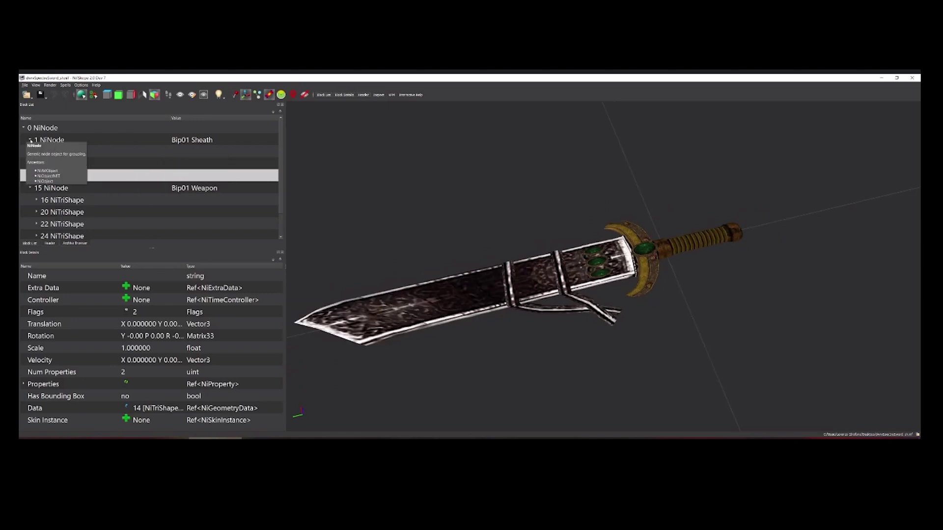
Collapse the Bip01 Sheath and Bip01 Weapon nodes and run the Split Properties optimization spell on the reloaded sword.
{"action": "left_click", "coordinate": [30, 140]}
{"action": "left_click", "coordinate": [31, 152]}
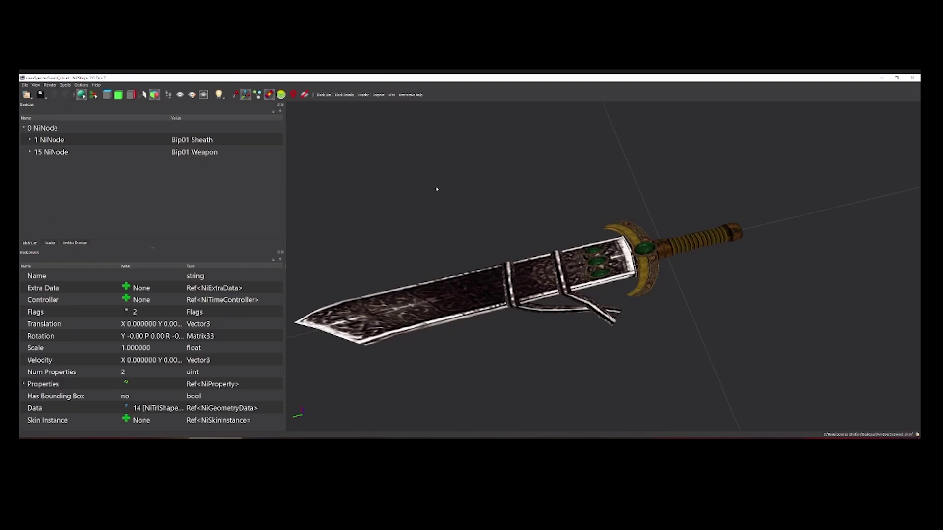
{"action": "left_click", "coordinate": [65, 85]}
{"action": "mouse_move", "coordinate": [78, 112]}
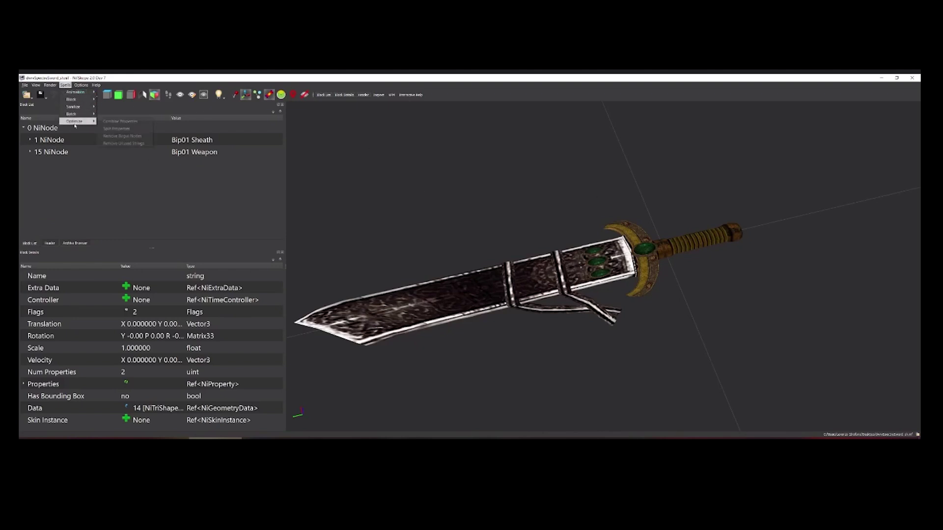
{"action": "left_click", "coordinate": [129, 131]}
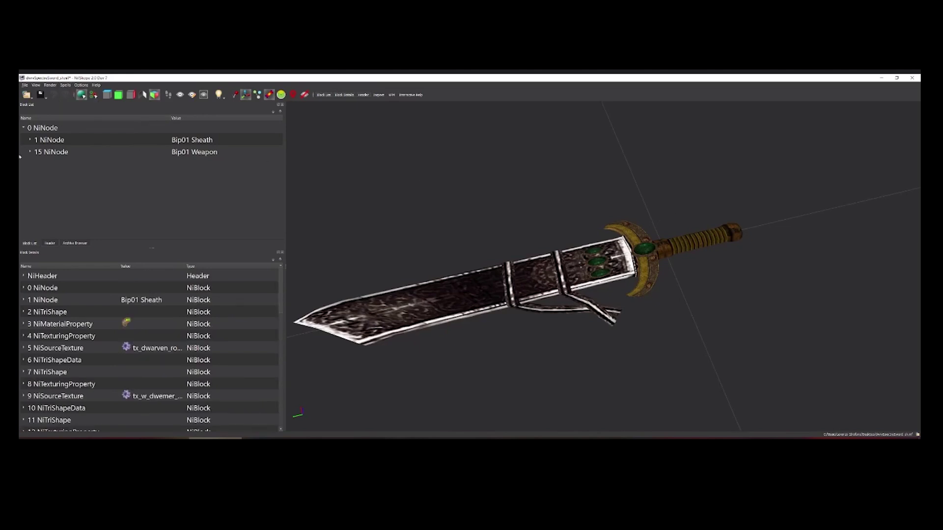
Expand the sheath gems' 11 NiTriShape under Bip01 Sheath, remove its branch and inspect the sword.
{"action": "left_click", "coordinate": [30, 140]}
{"action": "left_click", "coordinate": [37, 176]}
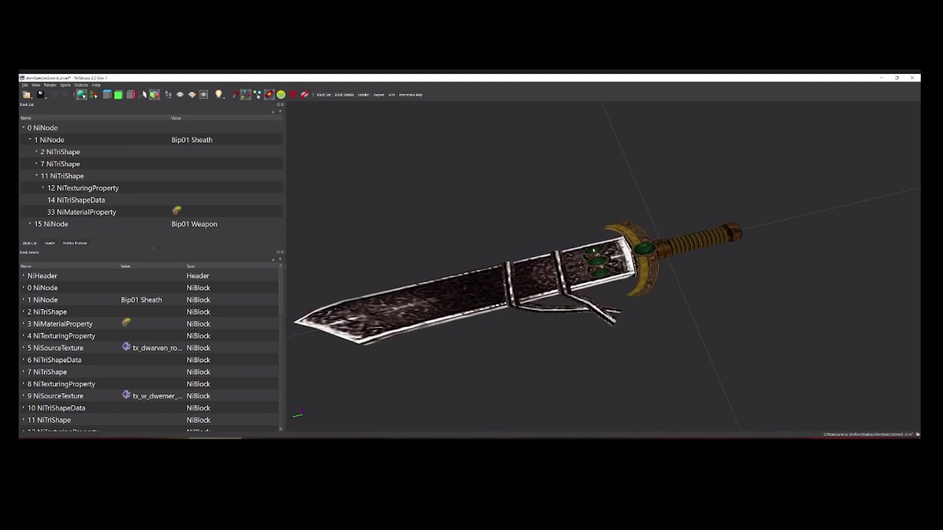
{"action": "left_click", "coordinate": [599, 263]}
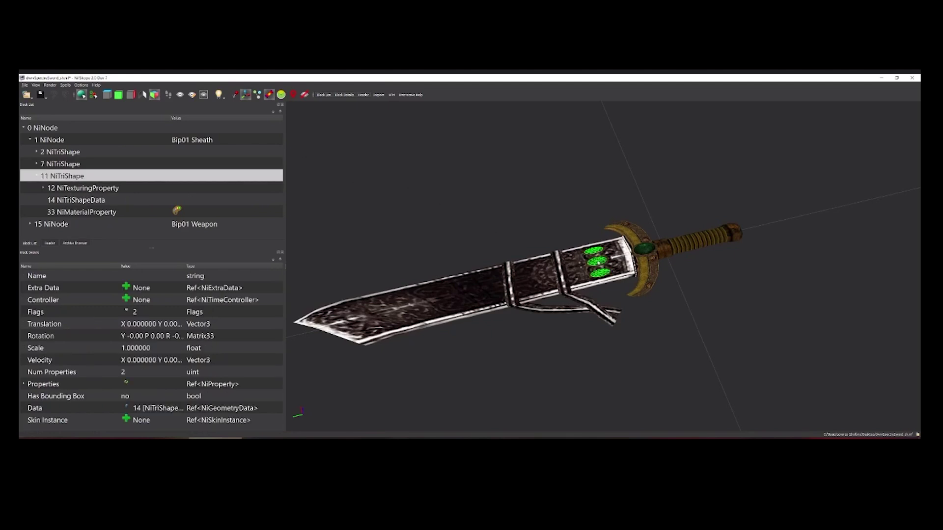
{"action": "right_click", "coordinate": [599, 263]}
{"action": "mouse_move", "coordinate": [633, 268]}
{"action": "left_click", "coordinate": [673, 301]}
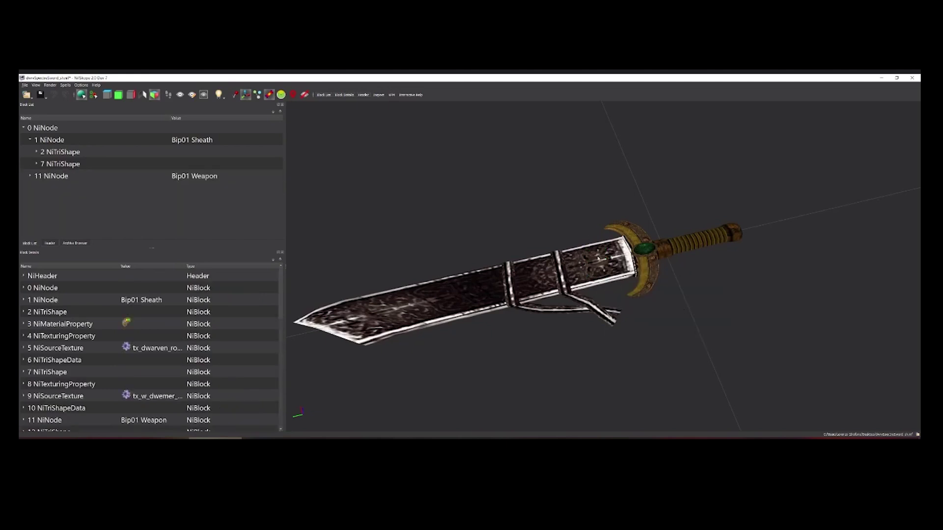
{"action": "scroll", "coordinate": [604, 292], "scroll_direction": "up", "scroll_amount": 3}
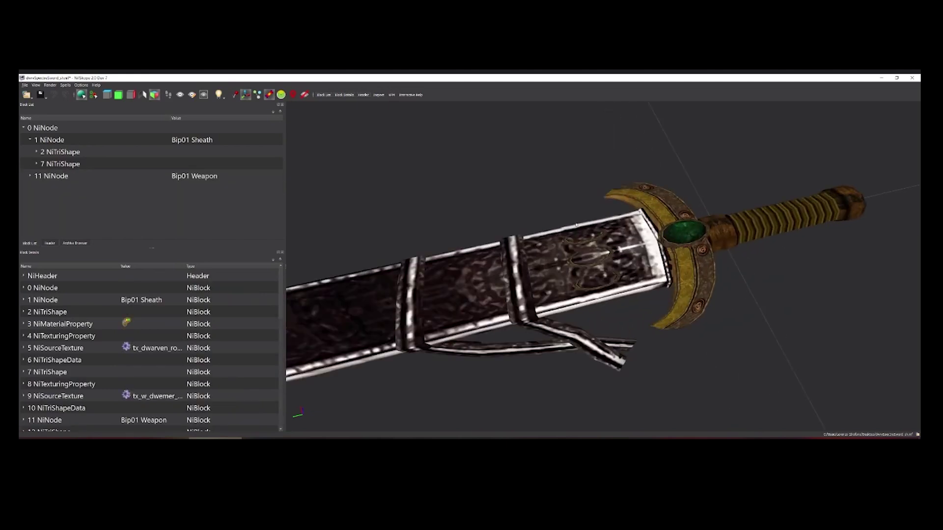
{"action": "scroll", "coordinate": [599, 249], "scroll_direction": "down", "scroll_amount": 4}
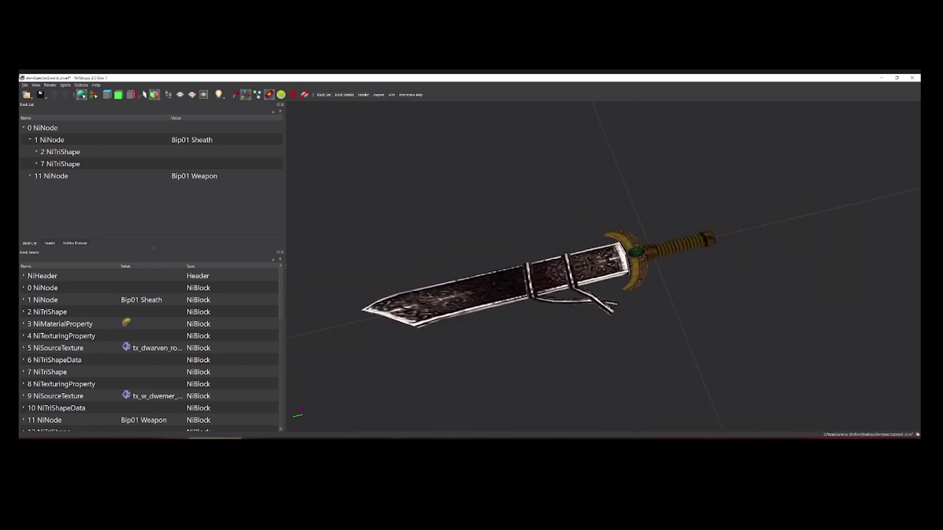
Reload the sword file, discarding the property split and gem removal, and view the whole sheath.
{"action": "left_click", "coordinate": [26, 86]}
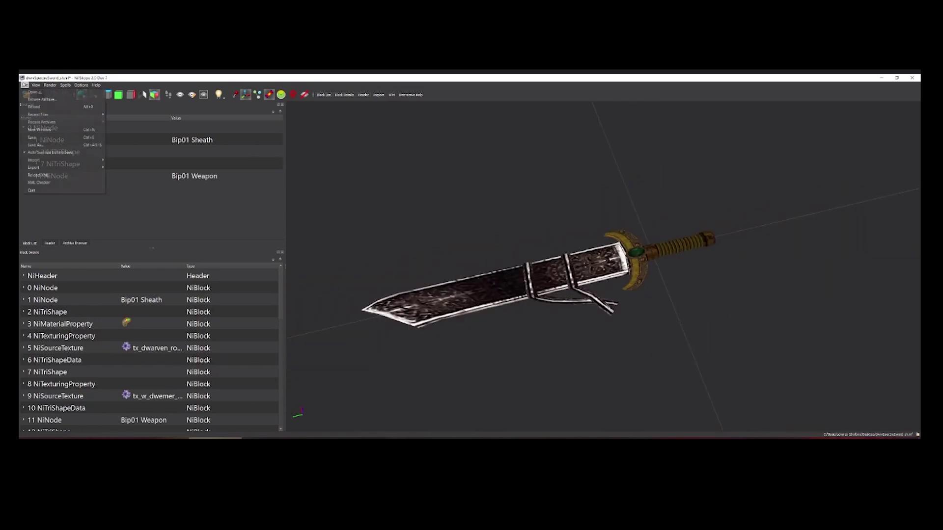
{"action": "left_click", "coordinate": [52, 107]}
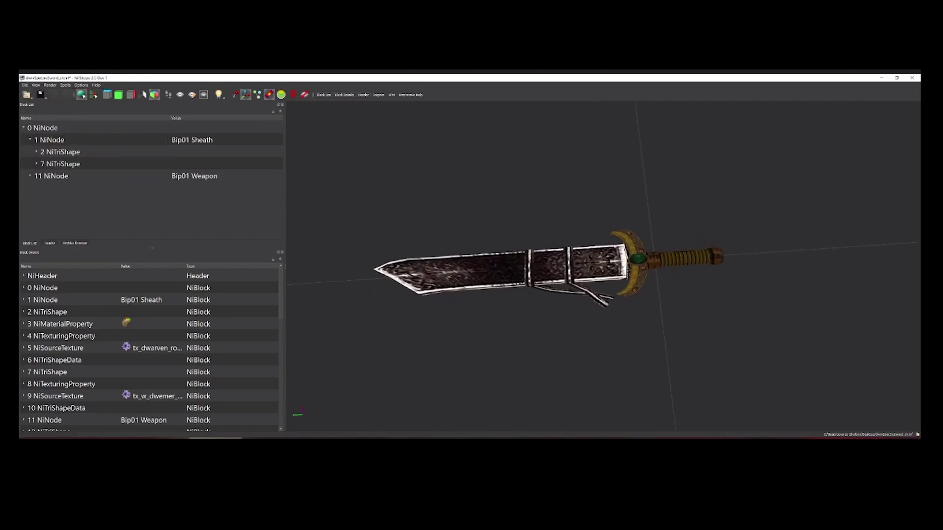
{"action": "left_click", "coordinate": [25, 85]}
{"action": "left_click", "coordinate": [51, 107]}
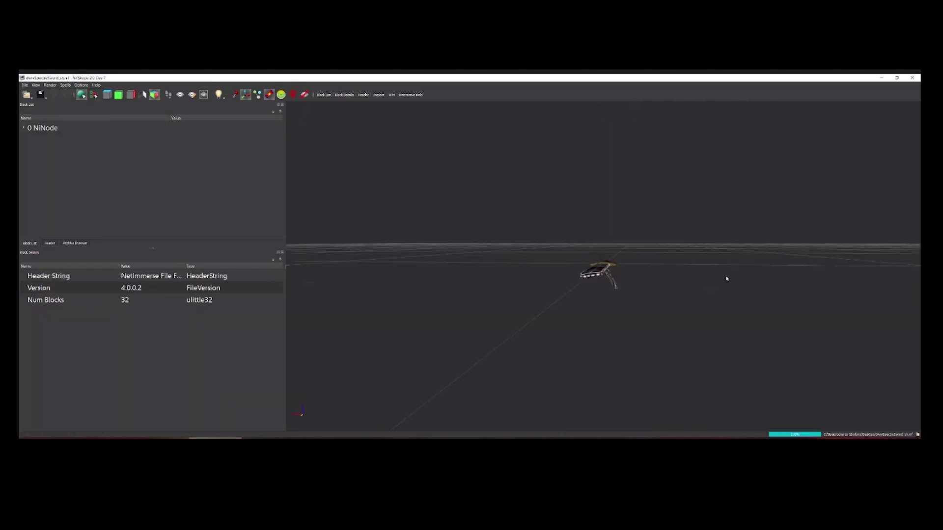
{"action": "scroll", "coordinate": [576, 268], "scroll_direction": "up", "scroll_amount": 5}
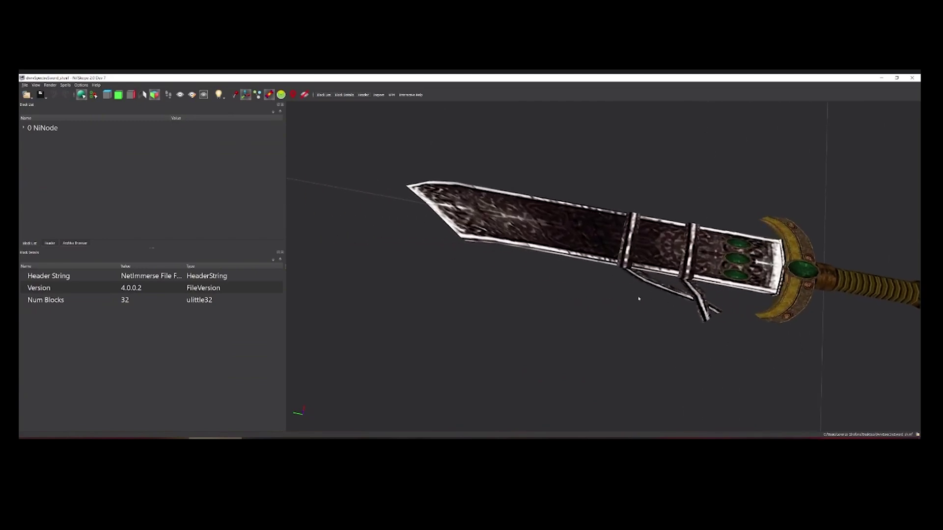
Expand the root, Bip01 Sheath and Bip01 Weapon nodes to show their shapes and select the weapon's 16 NiTriShape.
{"action": "double_click", "coordinate": [43, 128]}
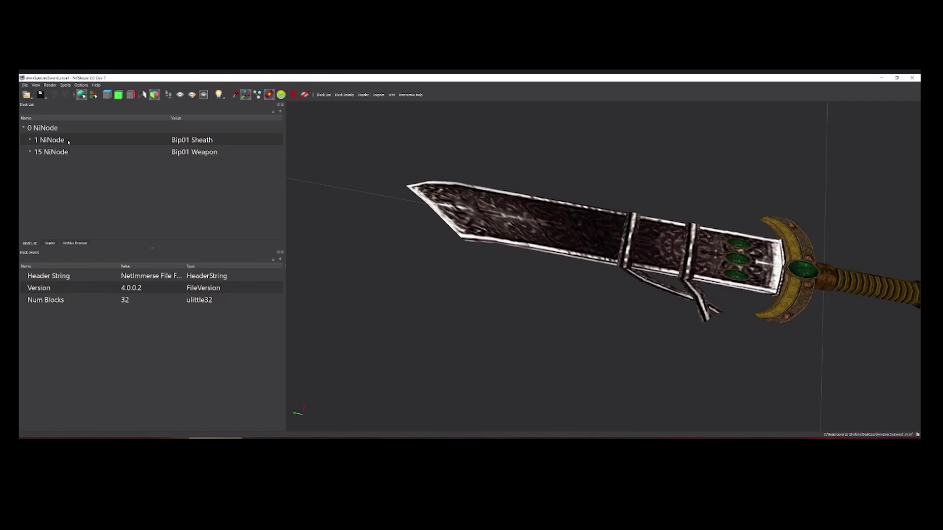
{"action": "left_click", "coordinate": [48, 127]}
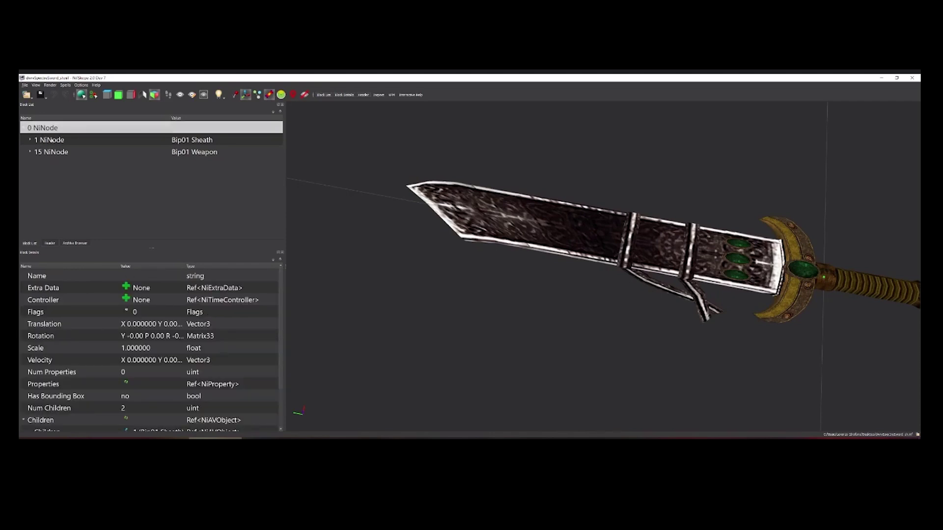
{"action": "left_click", "coordinate": [30, 140]}
{"action": "left_click", "coordinate": [30, 188]}
{"action": "left_click", "coordinate": [29, 191]}
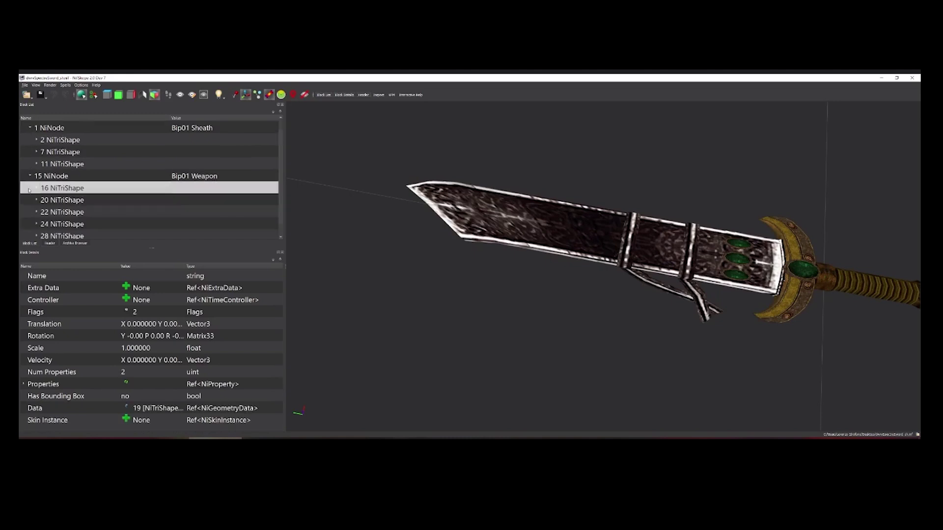
Highlight each shape under the Bip01 Sheath node (2, 7 and 11 NiTriShape) to identify its part of the sheath.
{"action": "scroll", "coordinate": [197, 162], "scroll_direction": "up", "scroll_amount": 1}
{"action": "left_click", "coordinate": [212, 141]}
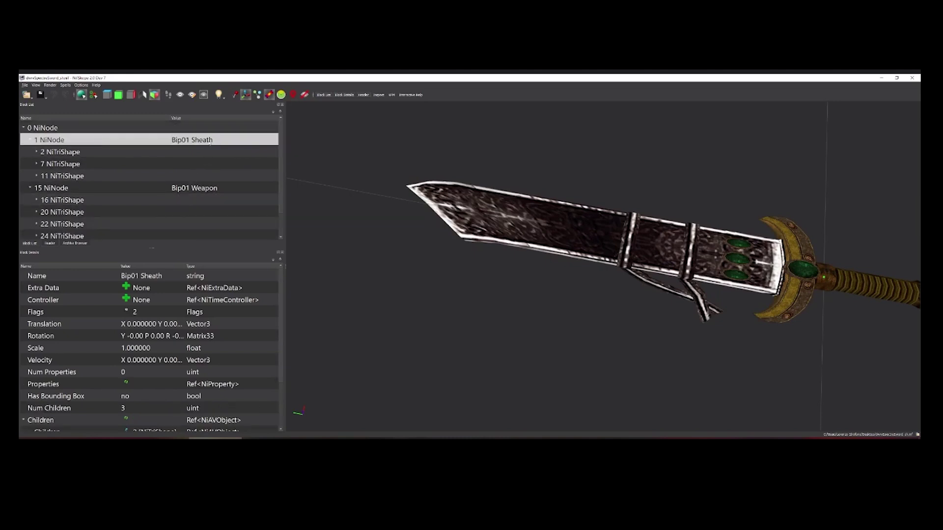
{"action": "left_click", "coordinate": [562, 220]}
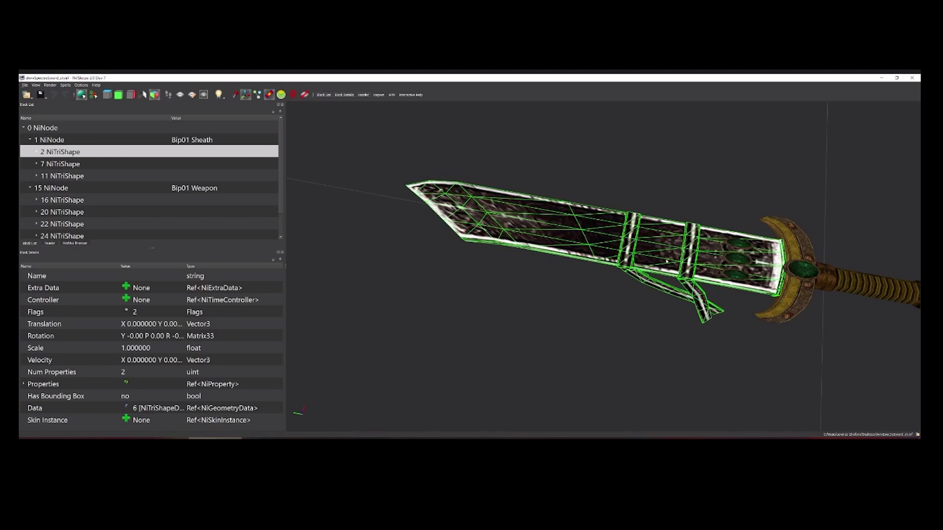
{"action": "left_click", "coordinate": [102, 165]}
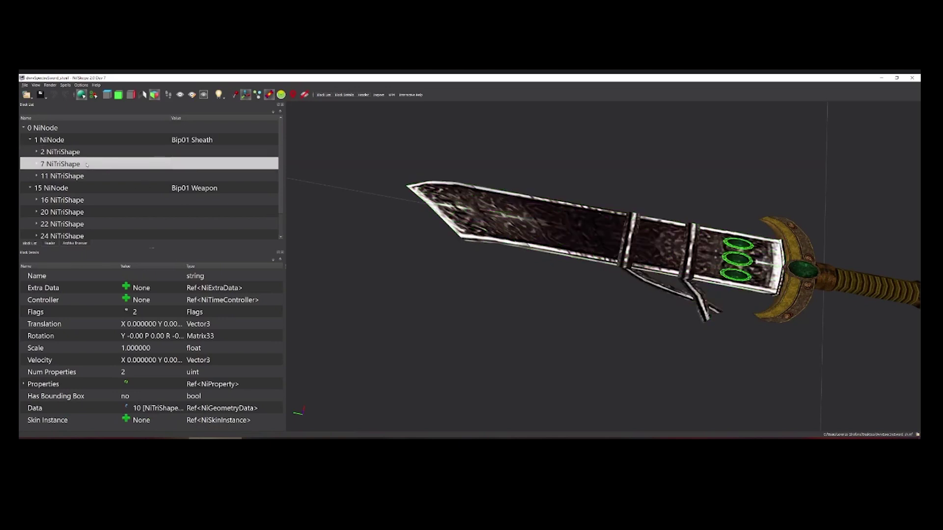
{"action": "left_click", "coordinate": [74, 177]}
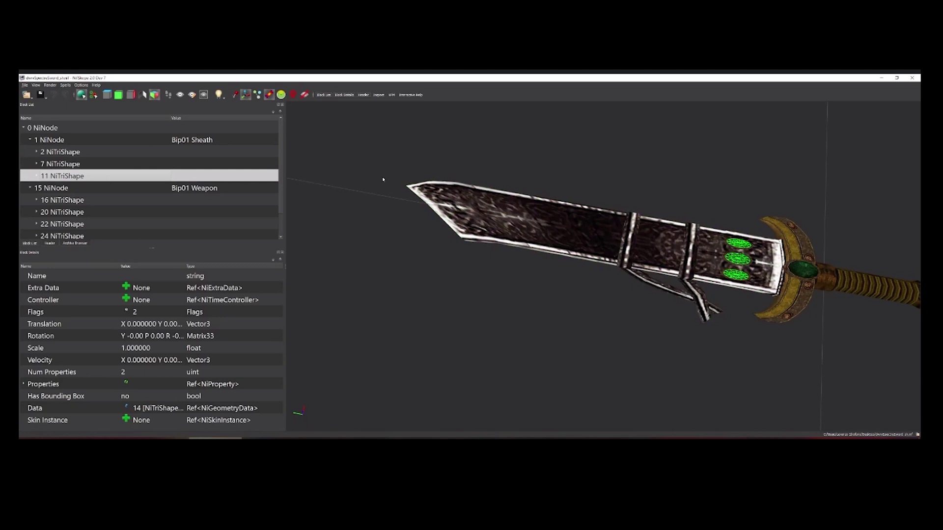
{"action": "left_click", "coordinate": [64, 152]}
{"action": "left_click", "coordinate": [68, 164]}
{"action": "left_click", "coordinate": [73, 178]}
{"action": "scroll", "coordinate": [192, 170], "scroll_direction": "down", "scroll_amount": 1}
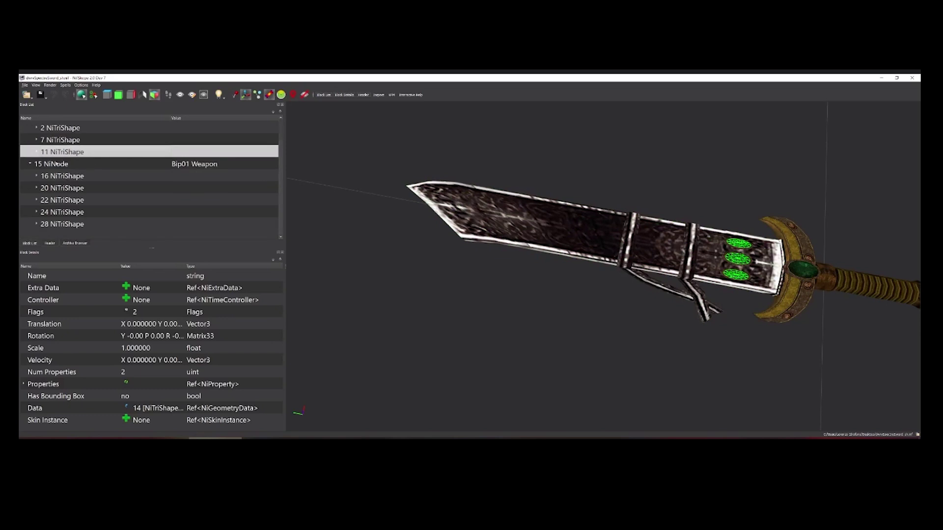
Highlight 16, 20, 22 and 24 NiTriShape under Bip01 Weapon one after another to identify the sword's parts.
{"action": "left_click", "coordinate": [138, 176]}
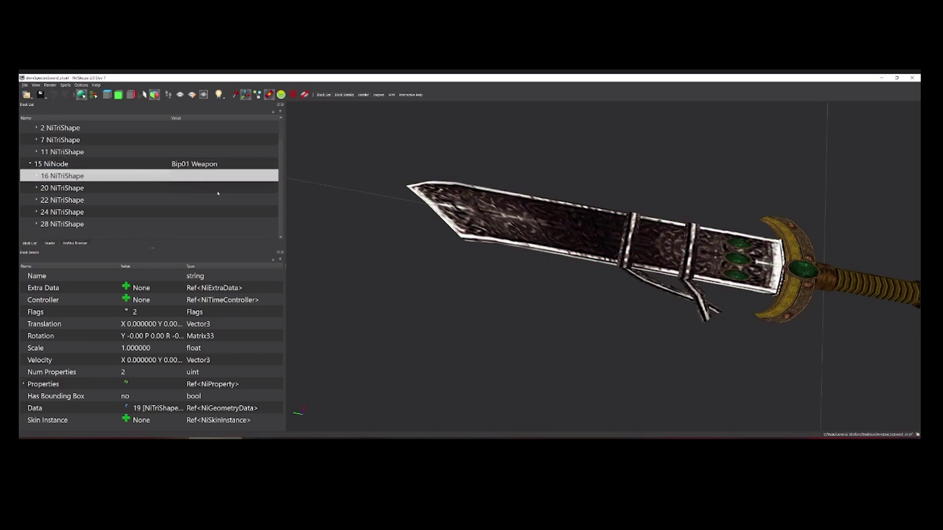
{"action": "scroll", "coordinate": [722, 289], "scroll_direction": "up", "scroll_amount": 2}
{"action": "left_click_drag", "start_coordinate": [722, 290], "coordinate": [661, 224]}
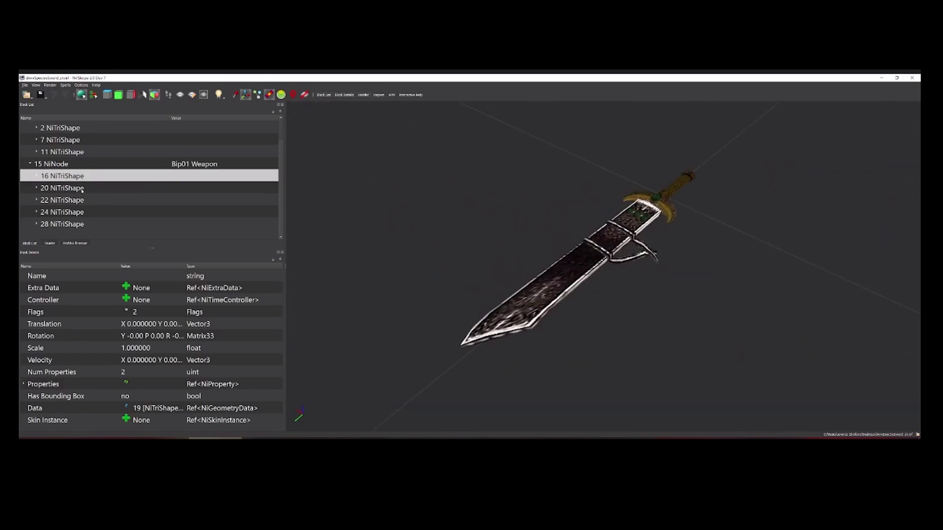
{"action": "left_click", "coordinate": [81, 190]}
{"action": "left_click", "coordinate": [73, 200]}
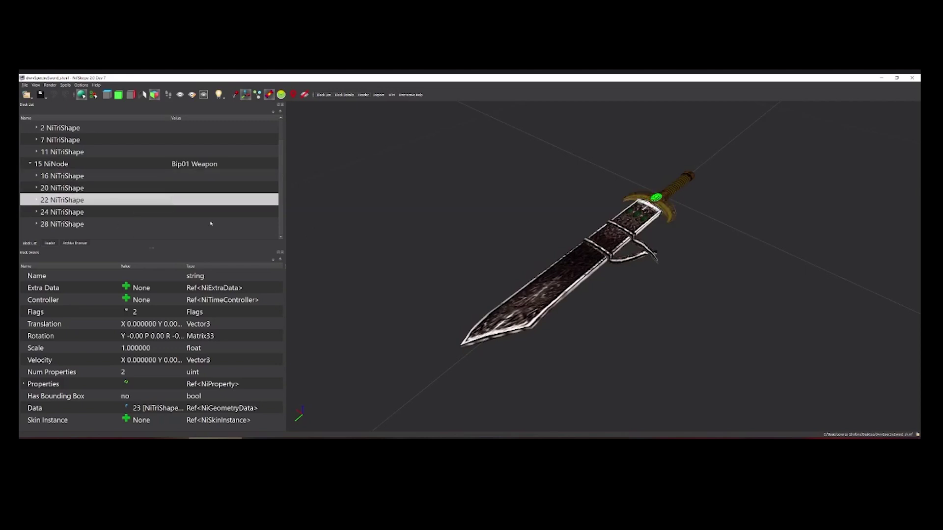
{"action": "left_click", "coordinate": [134, 212]}
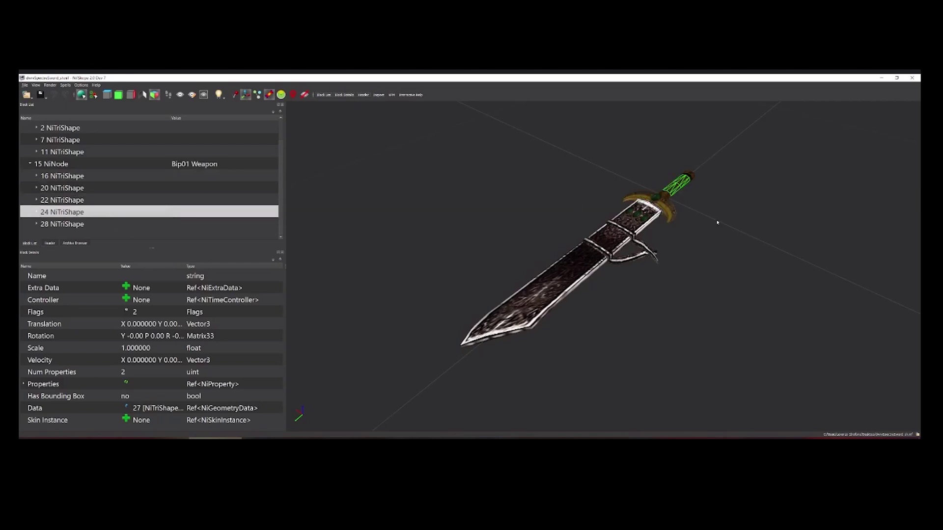
Examine the hilt up close, highlighting the crossguard, the grip and the pommel's 28 NiTriShape.
{"action": "left_click_drag", "start_coordinate": [720, 276], "coordinate": [760, 231]}
{"action": "middle_click_drag", "start_coordinate": [760, 228], "coordinate": [646, 231]}
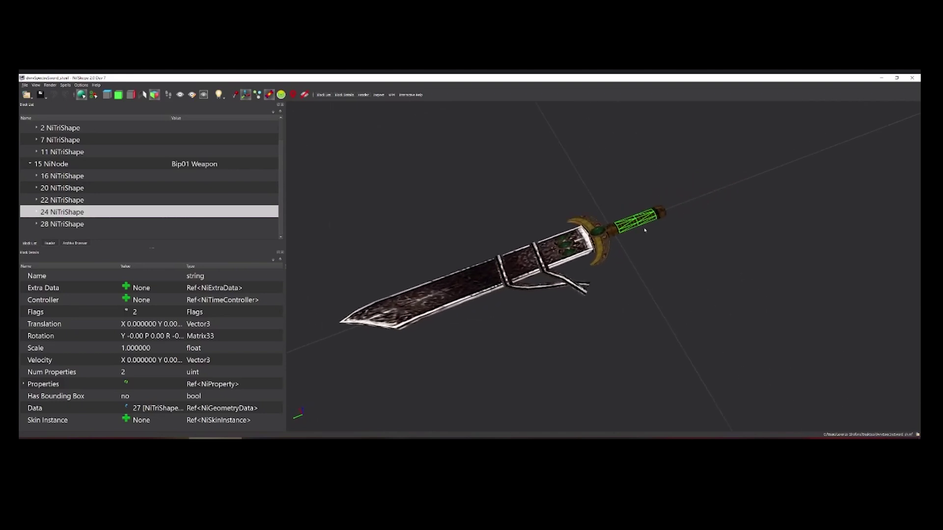
{"action": "scroll", "coordinate": [681, 199], "scroll_direction": "up", "scroll_amount": 5}
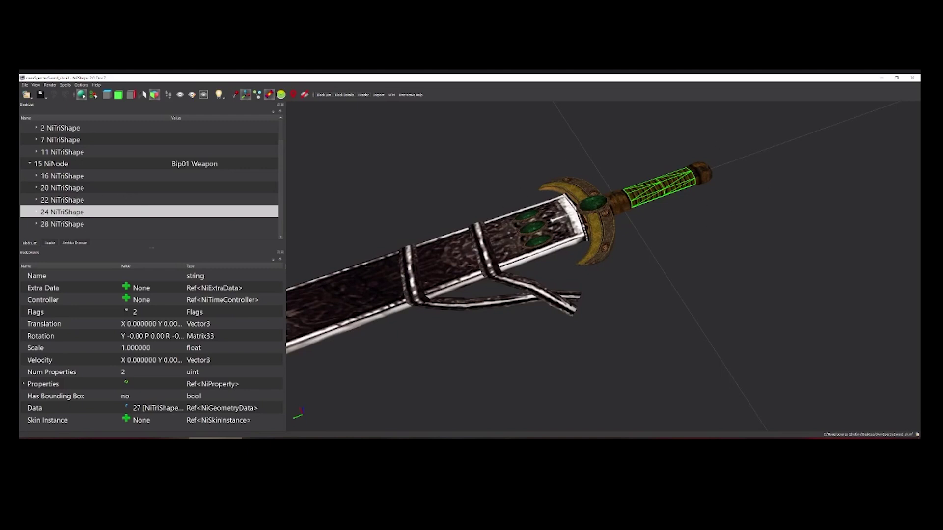
{"action": "left_click", "coordinate": [608, 243]}
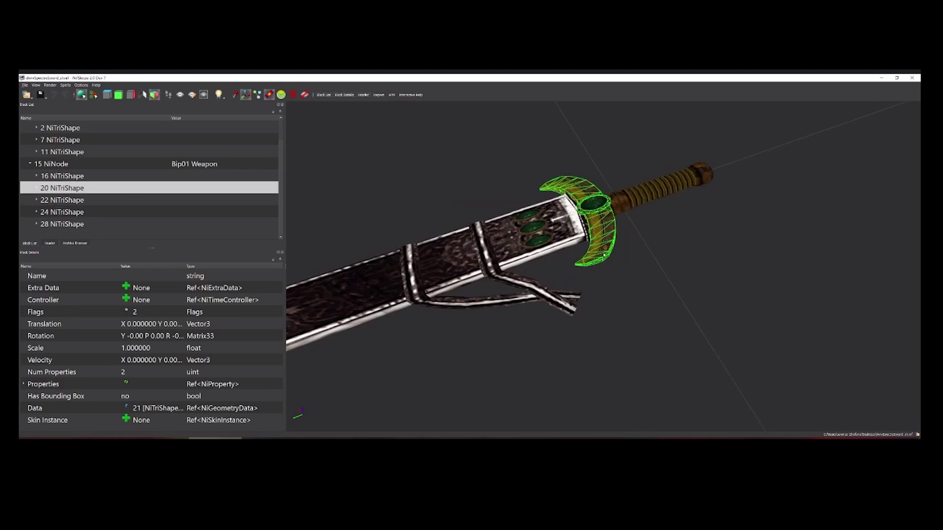
{"action": "left_click", "coordinate": [674, 183]}
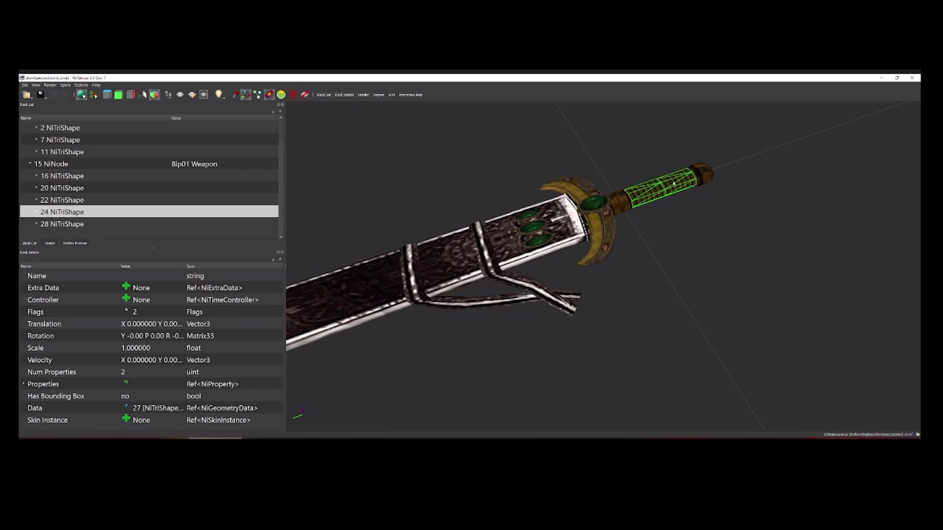
{"action": "left_click", "coordinate": [66, 225]}
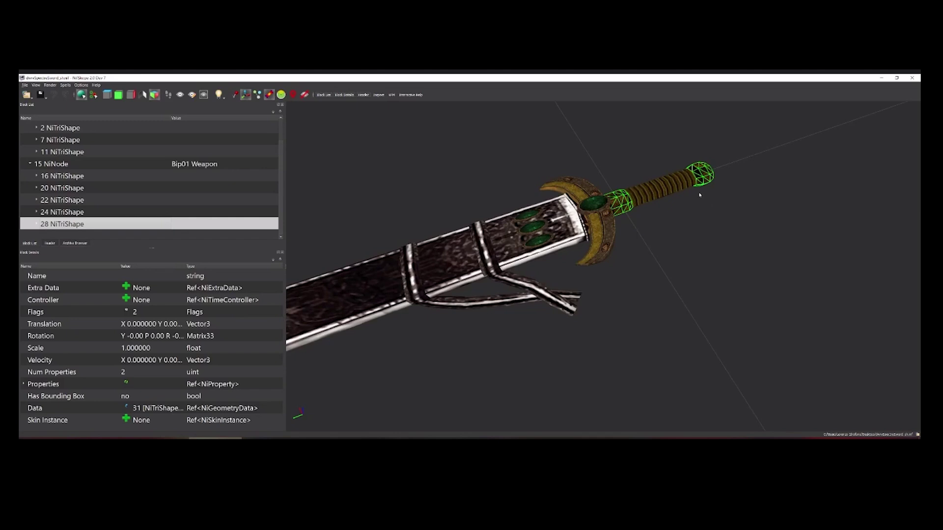
{"action": "scroll", "coordinate": [665, 186], "scroll_direction": "down", "scroll_amount": 2}
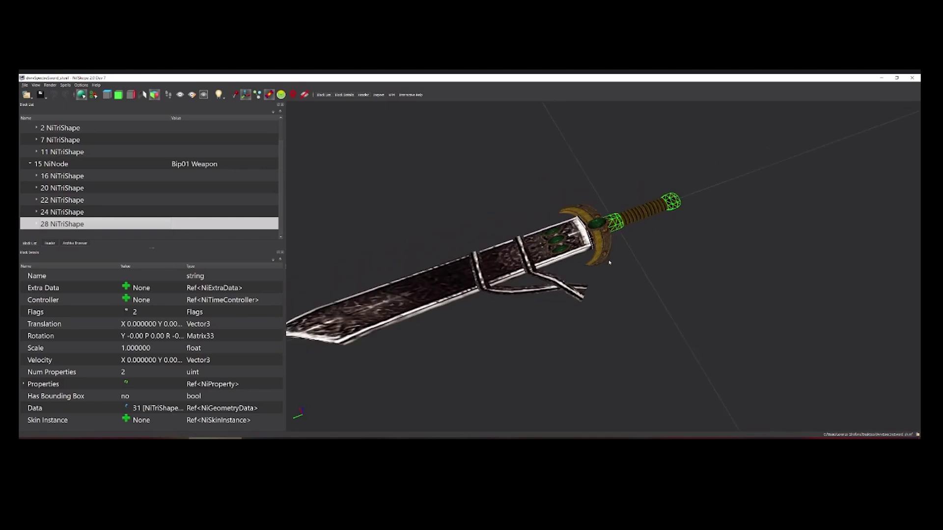
{"action": "left_click_drag", "start_coordinate": [443, 269], "coordinate": [576, 306]}
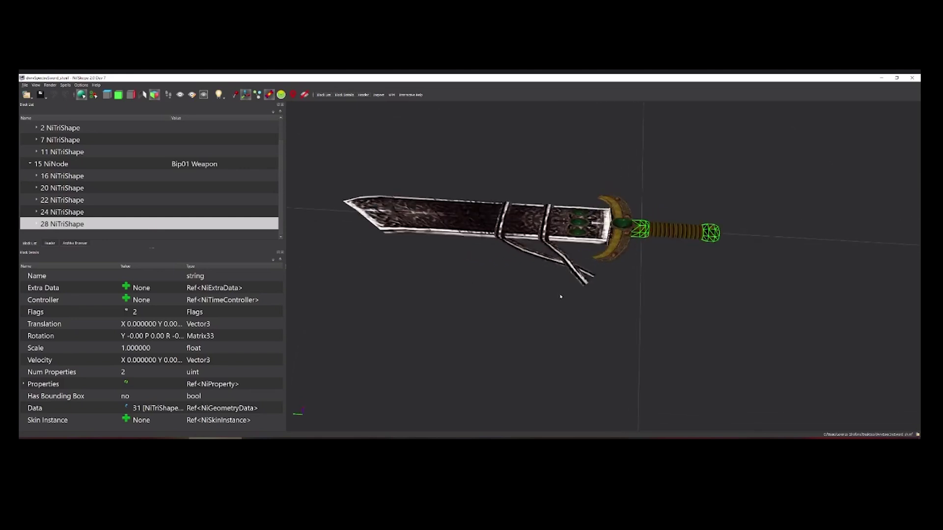
Compare the sheathed sword with the machete model in its own window, and return to the sword.
{"action": "scroll", "coordinate": [129, 170], "scroll_direction": "up", "scroll_amount": 1}
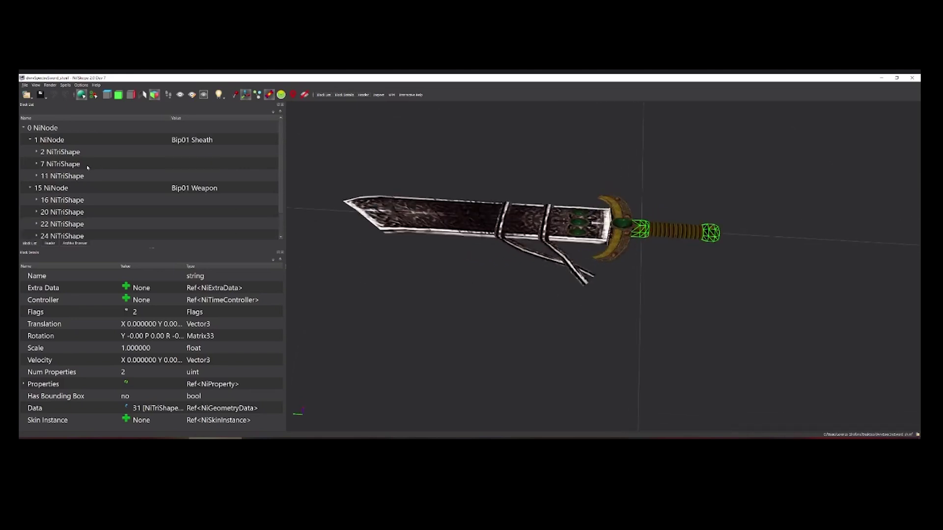
{"action": "left_click", "coordinate": [493, 287]}
{"action": "scroll", "coordinate": [499, 287], "scroll_direction": "up", "scroll_amount": 2}
{"action": "scroll", "coordinate": [506, 286], "scroll_direction": "down", "scroll_amount": 2}
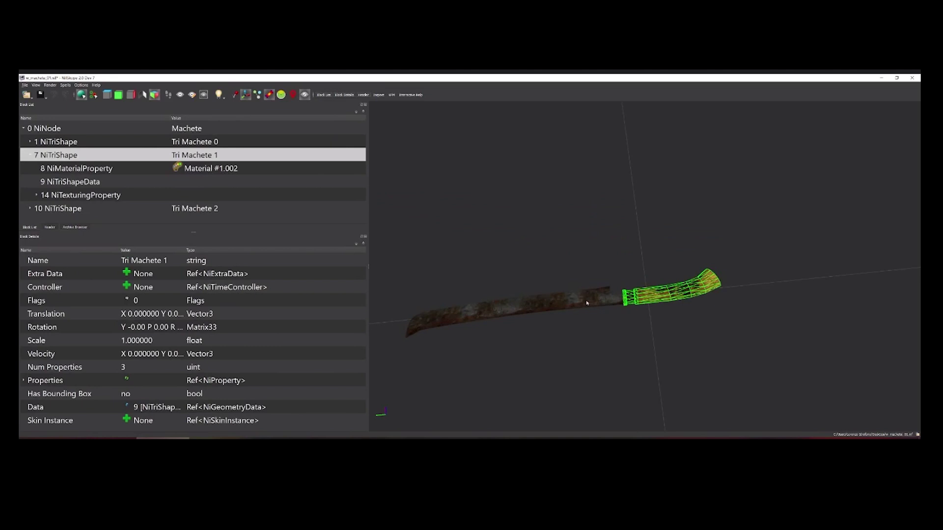
{"action": "left_click", "coordinate": [535, 309]}
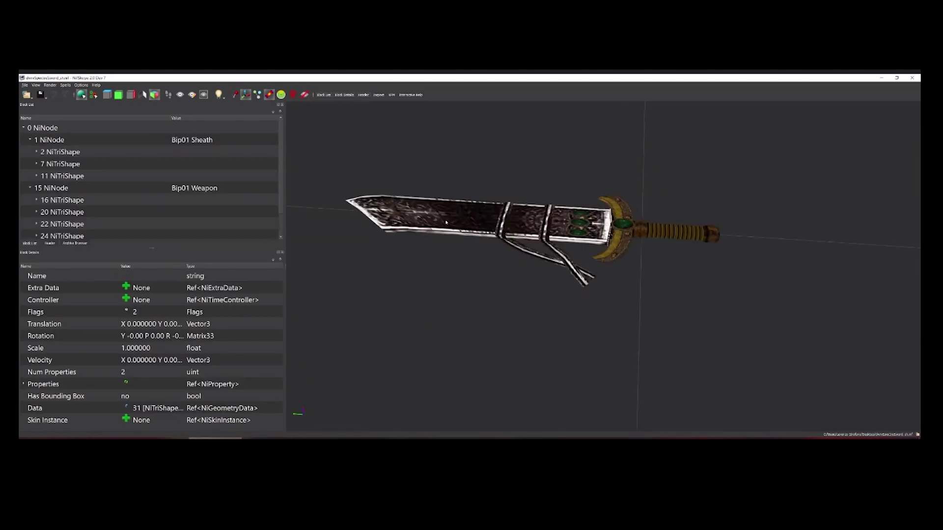
Select the sheath body's 2 NiTriShape under Bip01 Sheath and examine its highlighted mesh.
{"action": "left_click", "coordinate": [448, 222]}
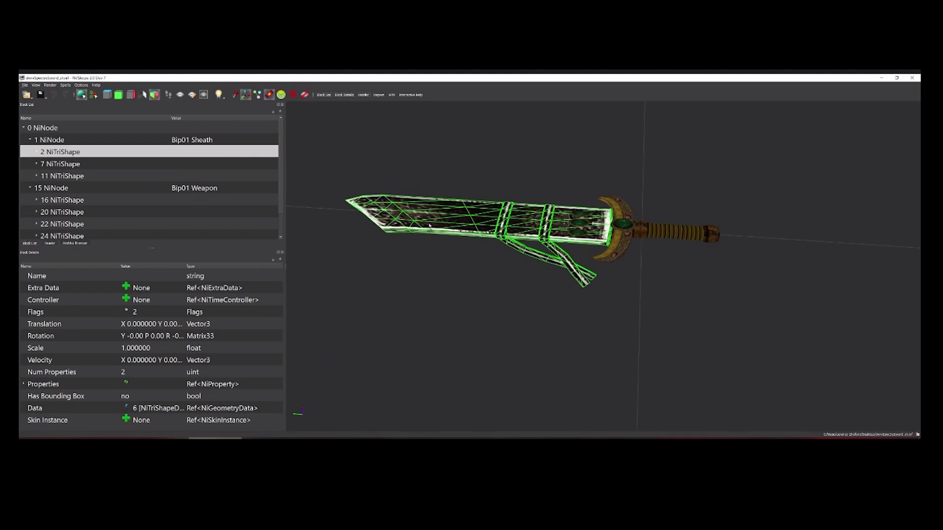
{"action": "left_click_drag", "start_coordinate": [438, 218], "coordinate": [499, 279]}
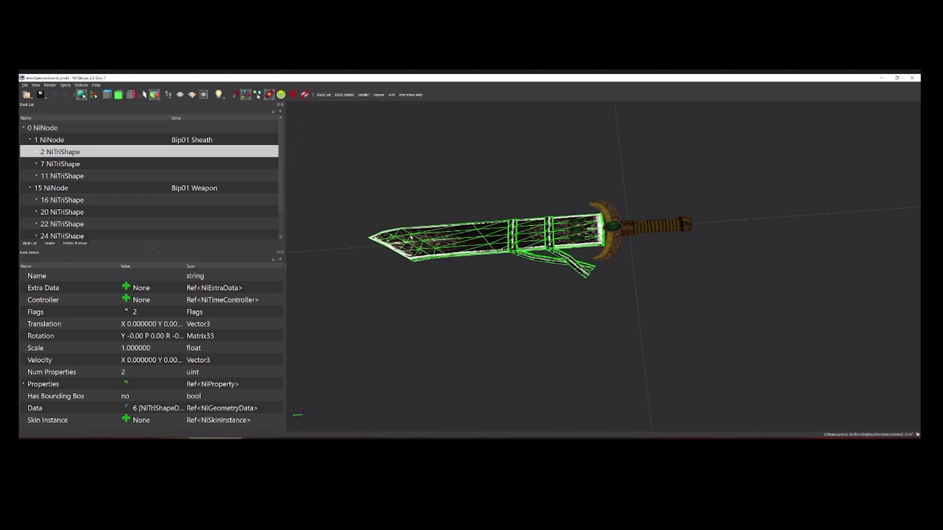
{"action": "right_click", "coordinate": [84, 151]}
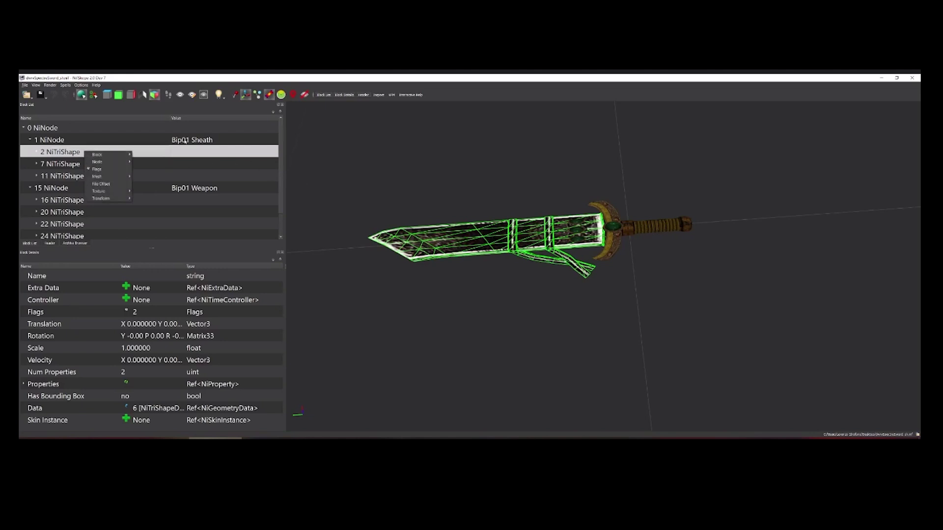
{"action": "left_click", "coordinate": [56, 152]}
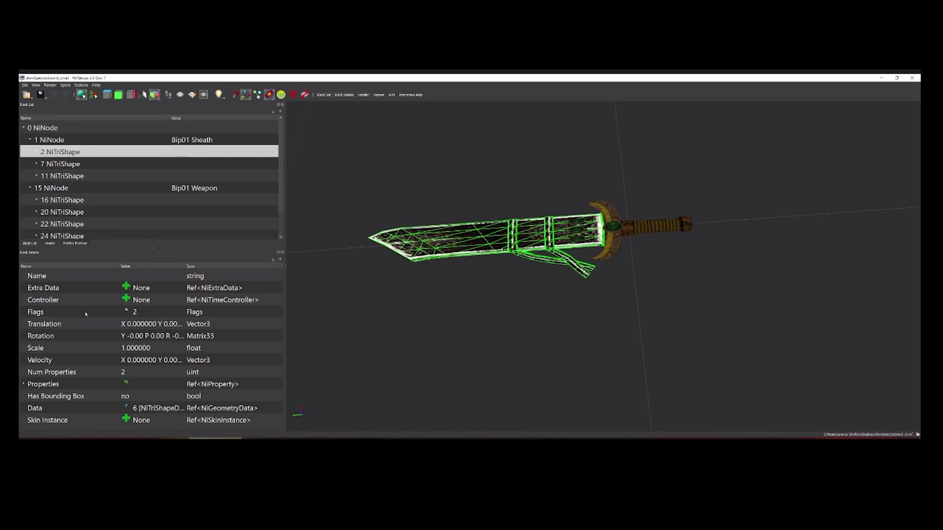
Edit the flags of the sheath's 2 NiTriShape to mark it Hidden, with collision detection set to Triangles.
{"action": "left_click", "coordinate": [127, 311]}
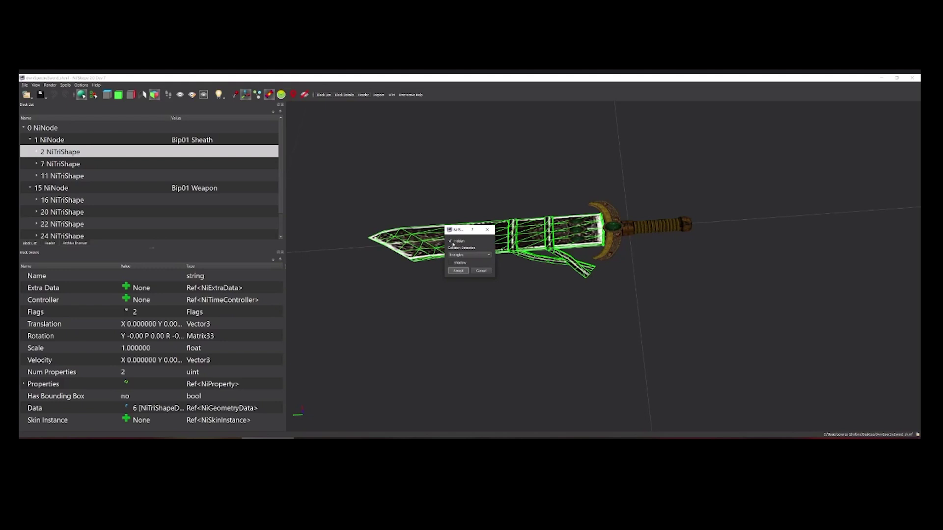
{"action": "left_click", "coordinate": [477, 256]}
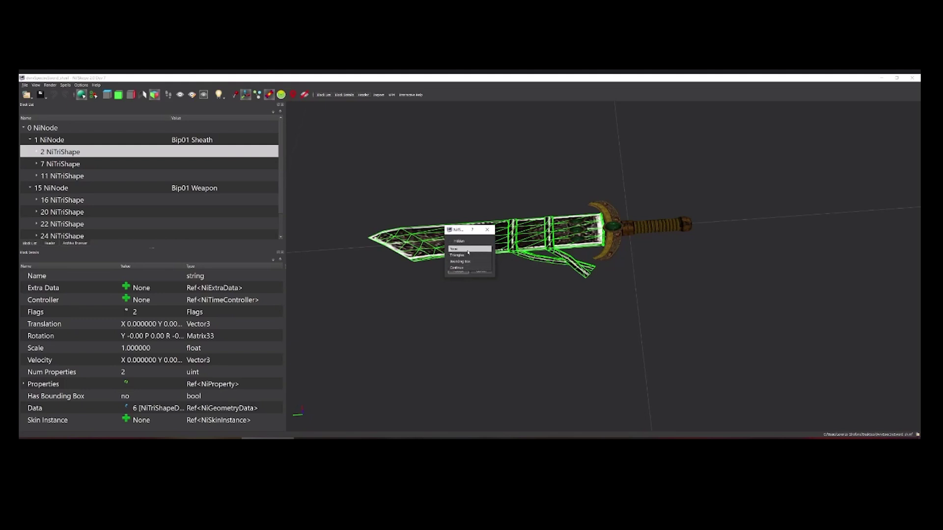
{"action": "left_click", "coordinate": [467, 250]}
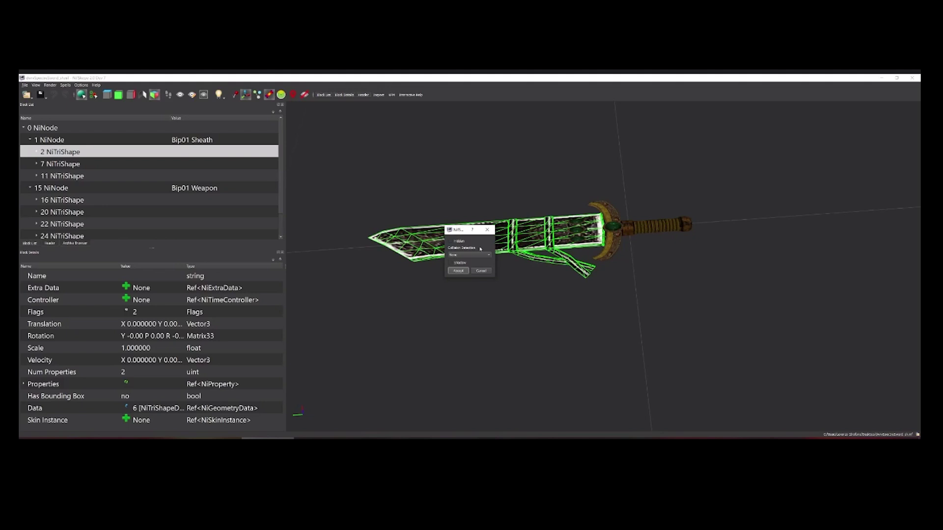
{"action": "left_click", "coordinate": [468, 255]}
{"action": "left_click", "coordinate": [473, 252]}
{"action": "left_click", "coordinate": [450, 241]}
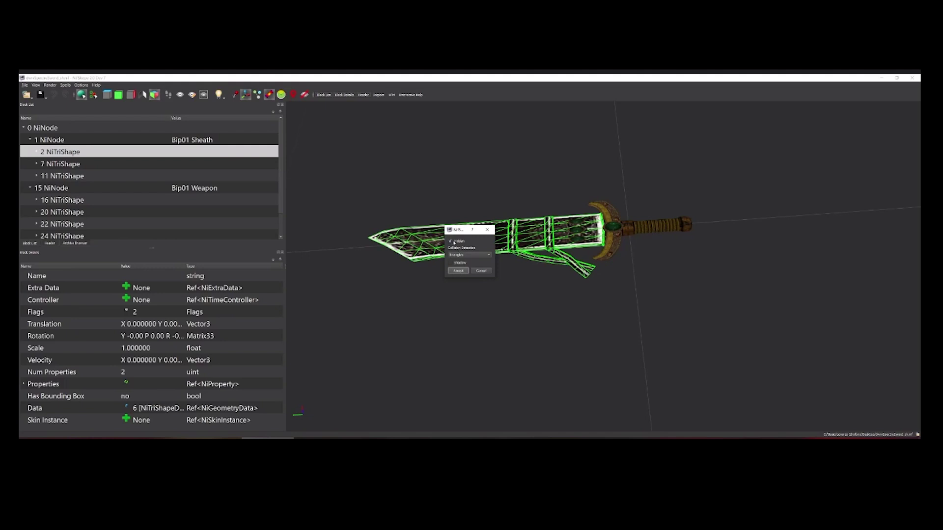
{"action": "left_click", "coordinate": [458, 271]}
Inspect the sword with its sheath body hidden, highlighting the blade's 16 NiTriShape and clearing the highlight.
{"action": "scroll", "coordinate": [583, 285], "scroll_direction": "up", "scroll_amount": 3}
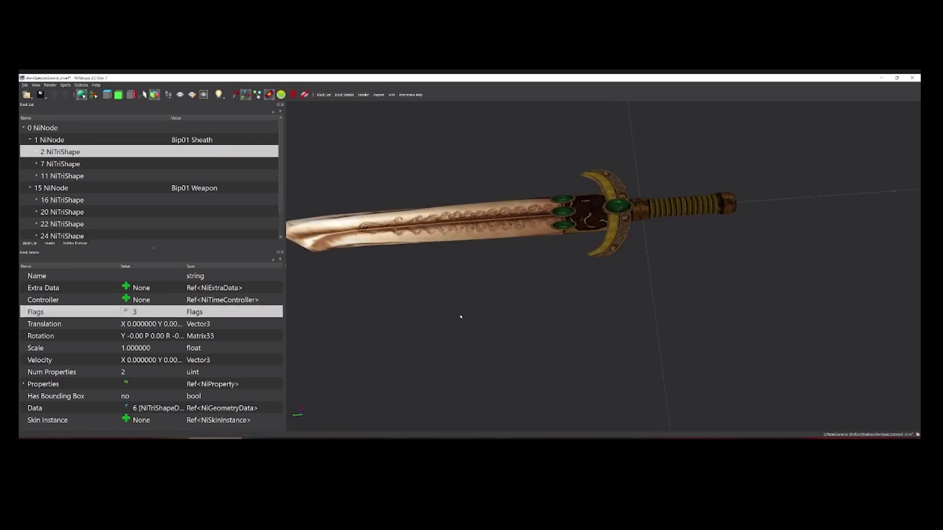
{"action": "scroll", "coordinate": [496, 291], "scroll_direction": "down", "scroll_amount": 2}
{"action": "left_click_drag", "start_coordinate": [591, 324], "coordinate": [505, 295]}
{"action": "left_click", "coordinate": [516, 228]}
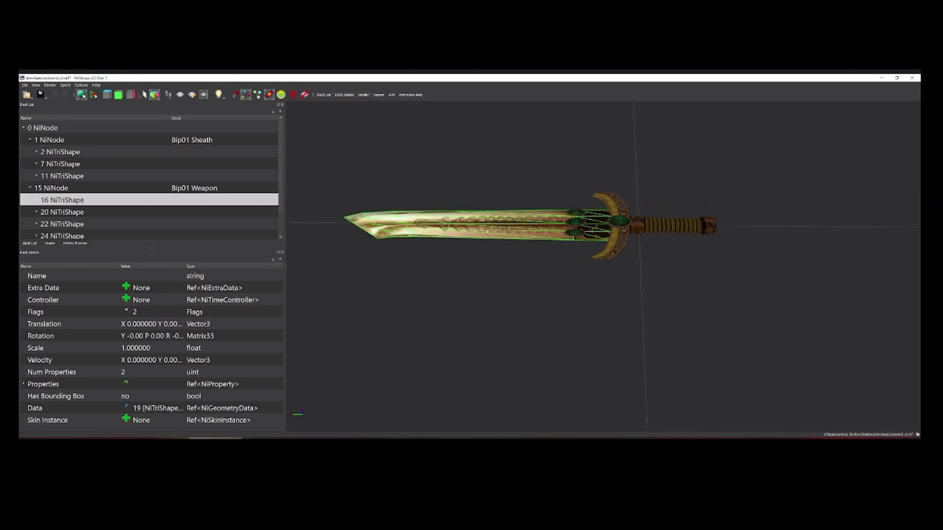
{"action": "left_click", "coordinate": [648, 300]}
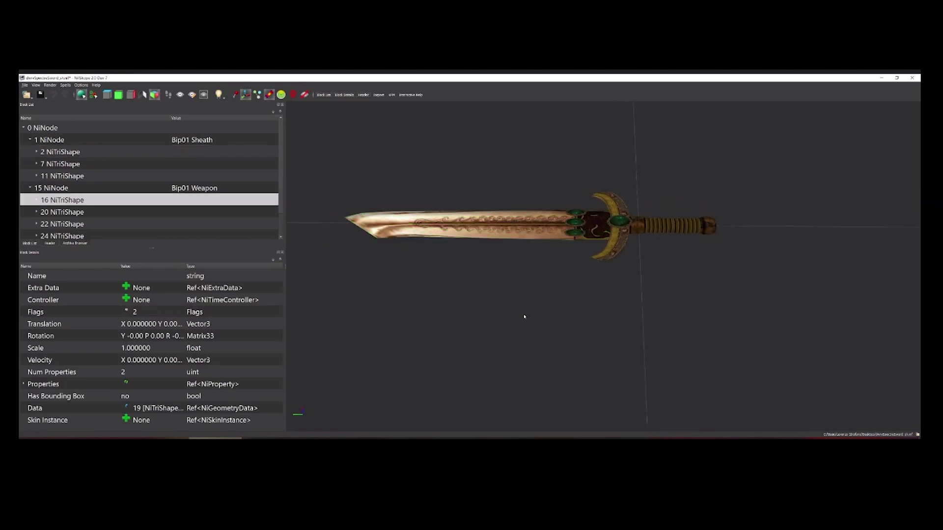
Highlight the three green gems on the blade and check their 11 NiTriShape against the Bip01 Sheath node.
{"action": "scroll", "coordinate": [560, 284], "scroll_direction": "up", "scroll_amount": 3}
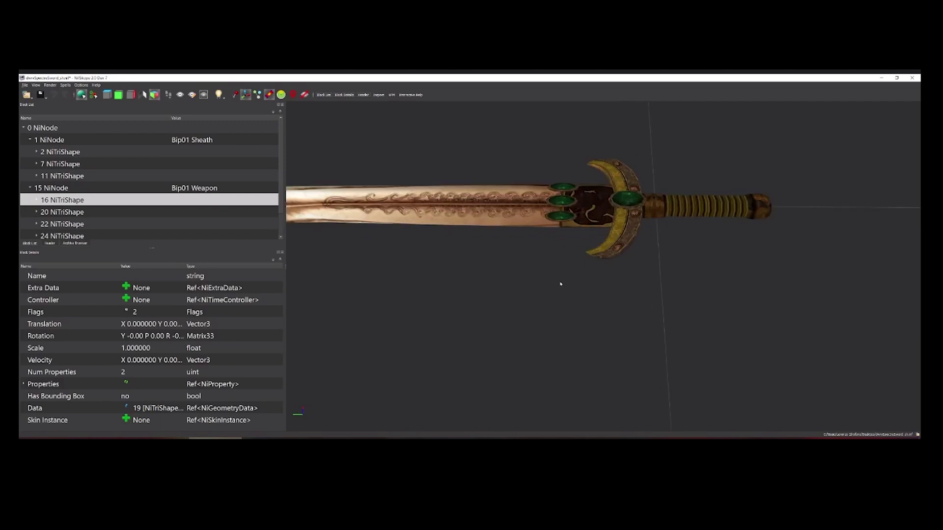
{"action": "left_click", "coordinate": [564, 217]}
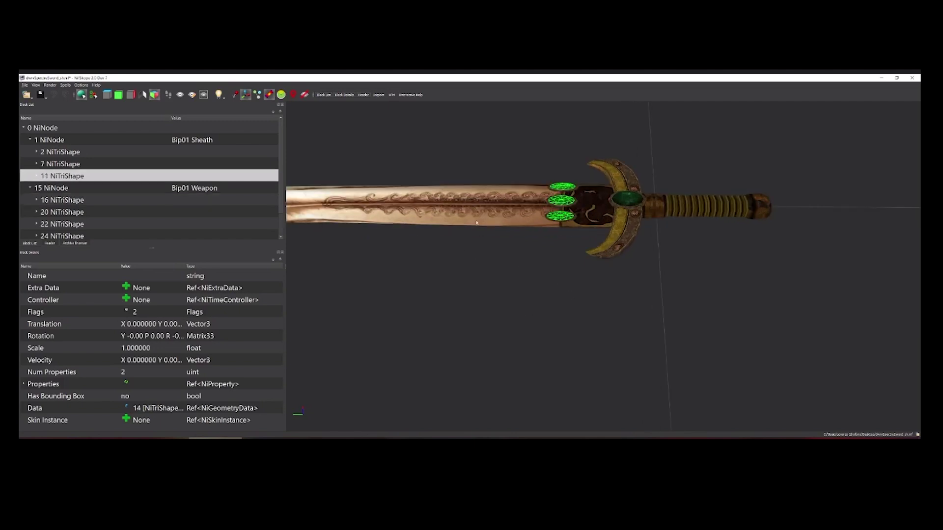
{"action": "left_click", "coordinate": [73, 141]}
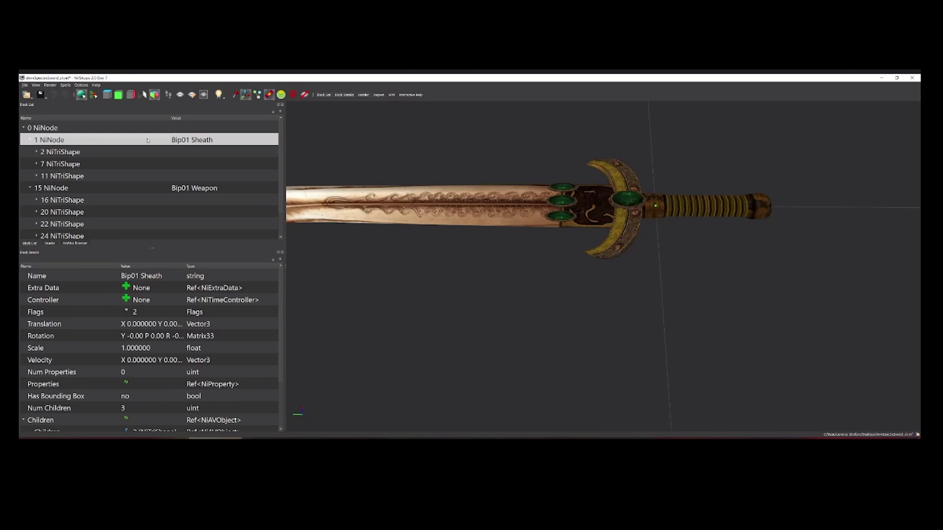
{"action": "left_click", "coordinate": [561, 216]}
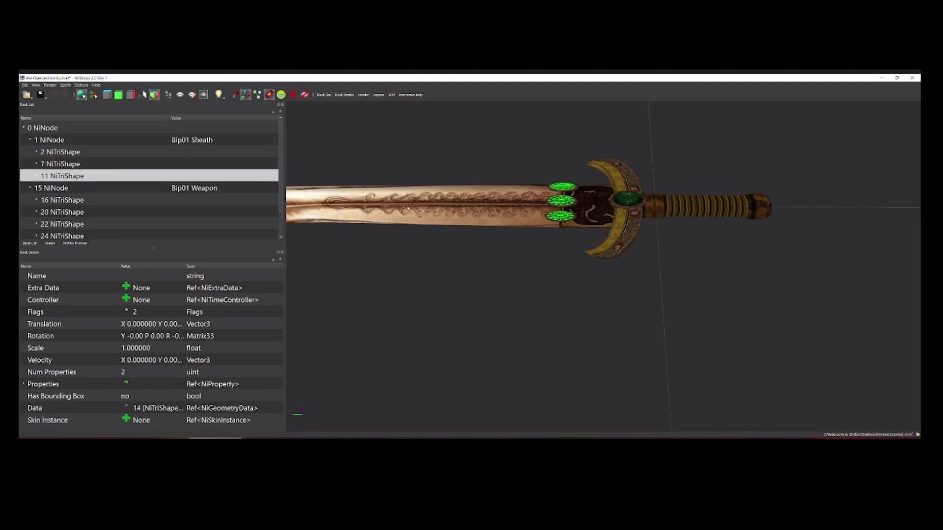
{"action": "left_click_drag", "start_coordinate": [575, 226], "coordinate": [785, 297]}
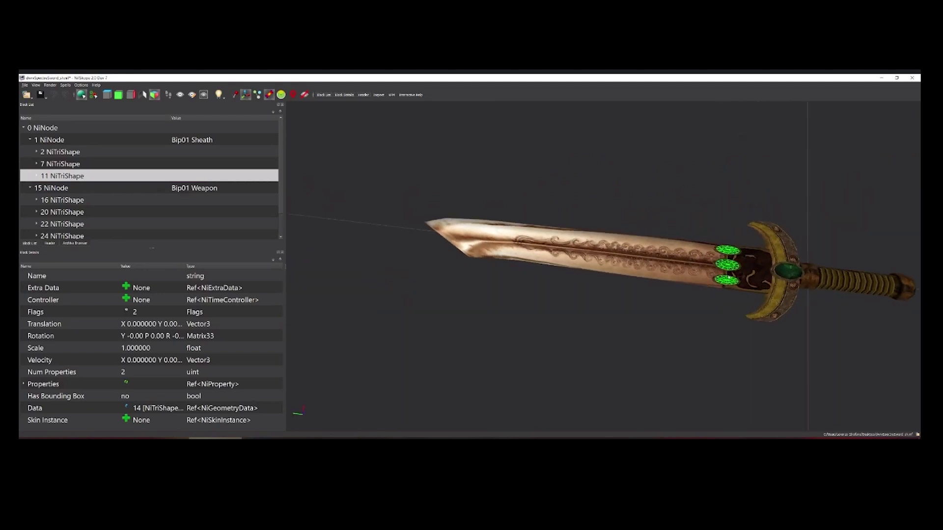
Remove the branch of the highlighted gems' NiTriShape from the Bip01 Sheath node.
{"action": "right_click", "coordinate": [727, 265]}
{"action": "mouse_move", "coordinate": [756, 267]}
{"action": "left_click", "coordinate": [797, 311]}
{"action": "right_click", "coordinate": [734, 256]}
{"action": "mouse_move", "coordinate": [756, 289]}
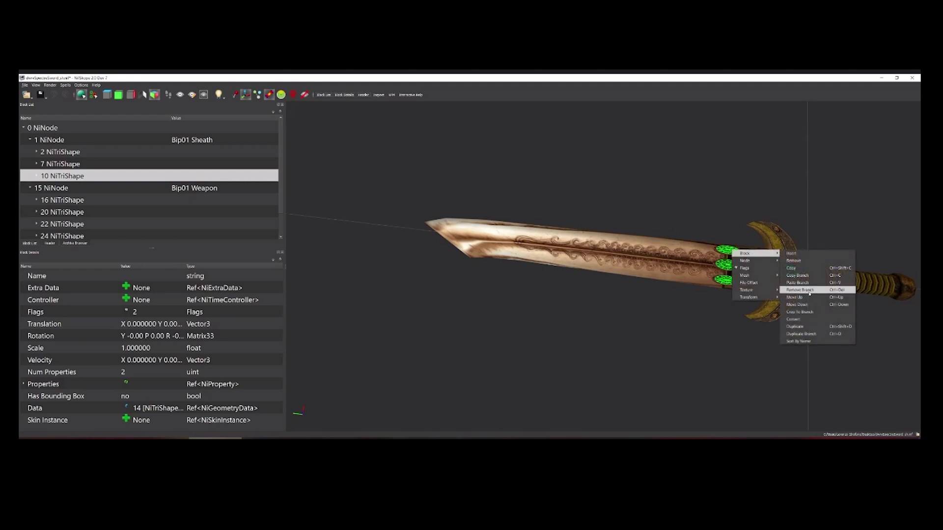
{"action": "left_click", "coordinate": [794, 299]}
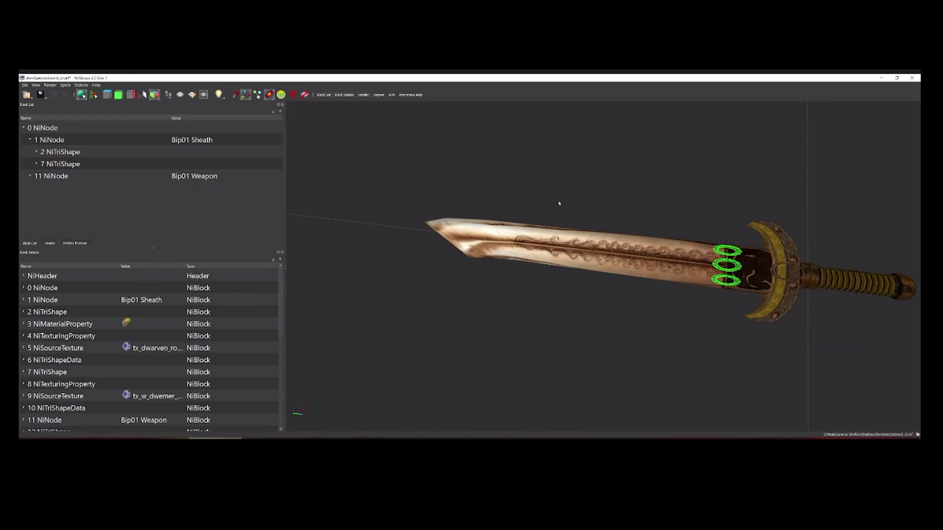
Reload the sword file to discard the edits, and split its shared properties.
{"action": "left_click", "coordinate": [25, 85]}
{"action": "left_click", "coordinate": [35, 106]}
{"action": "left_click_drag", "start_coordinate": [716, 246], "coordinate": [625, 287]}
{"action": "scroll", "coordinate": [625, 287], "scroll_direction": "up", "scroll_amount": 6}
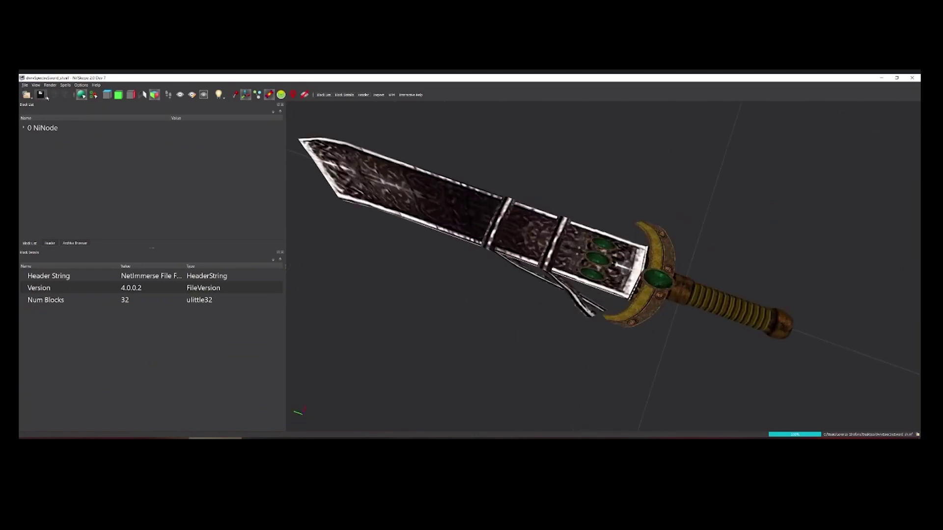
{"action": "left_click", "coordinate": [65, 85]}
{"action": "mouse_move", "coordinate": [75, 121]}
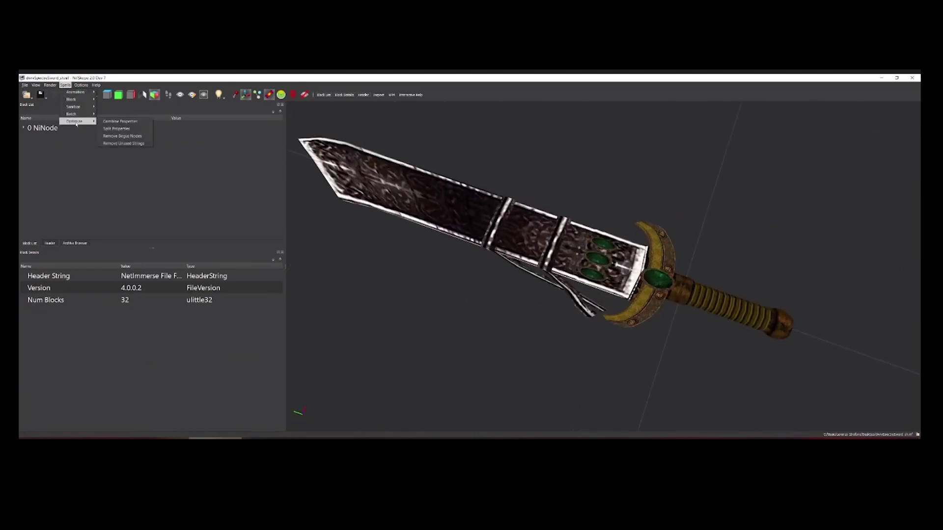
{"action": "left_click", "coordinate": [119, 129]}
Remove both overlapping NiTriShape branches that form the three green gems under the Bip01 Sheath node.
{"action": "left_click_drag", "start_coordinate": [480, 254], "coordinate": [493, 261]}
{"action": "right_click", "coordinate": [594, 260]}
{"action": "mouse_move", "coordinate": [605, 262]}
{"action": "left_click", "coordinate": [665, 298]}
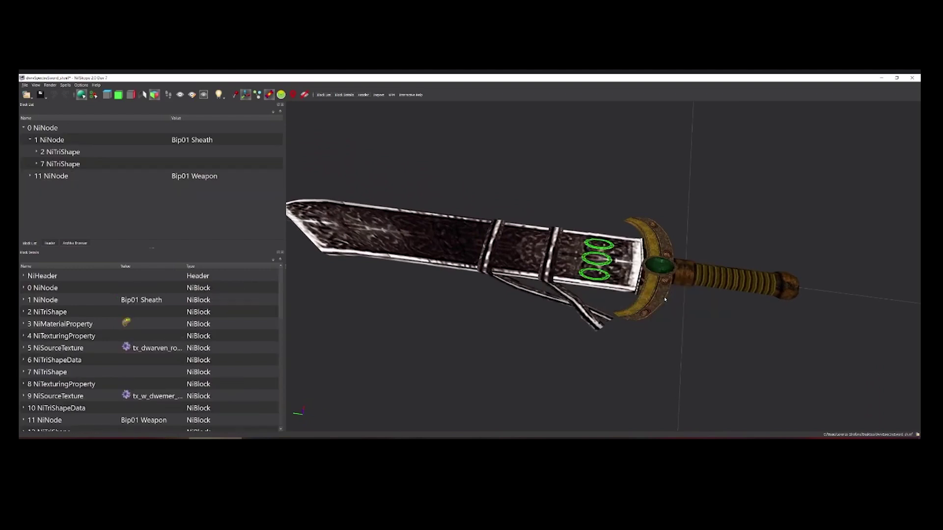
{"action": "left_click", "coordinate": [611, 263]}
{"action": "left_click", "coordinate": [609, 263]}
{"action": "right_click", "coordinate": [609, 263]}
{"action": "mouse_move", "coordinate": [624, 266]}
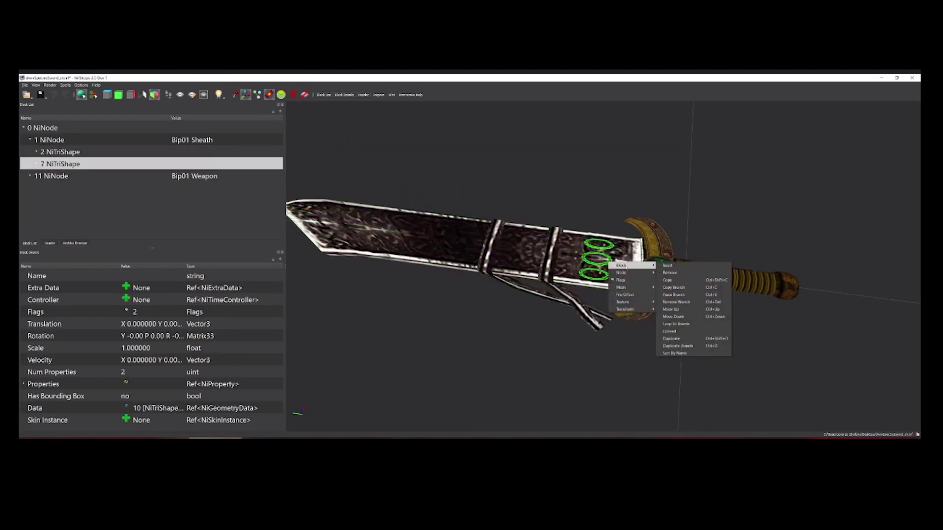
{"action": "left_click", "coordinate": [667, 299]}
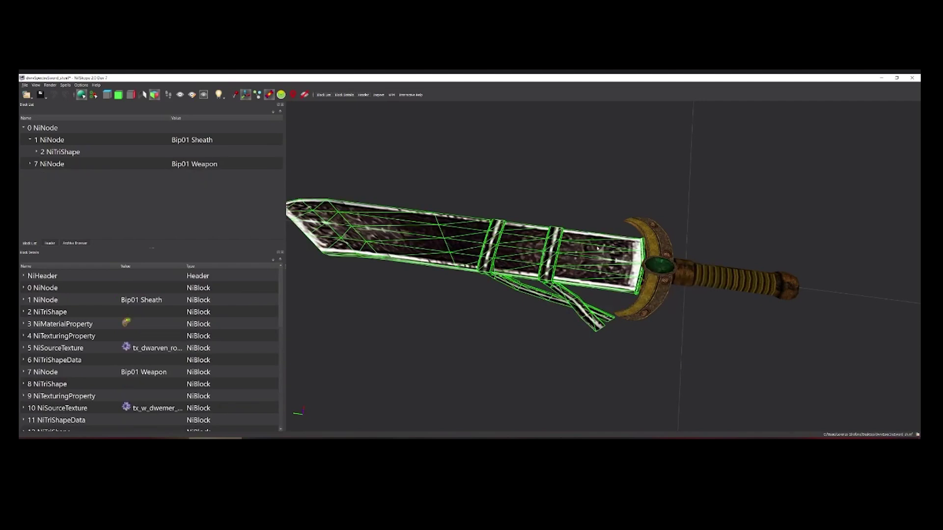
Locate the branch removal option for the sheath body's 2 NiTriShape without applying it, and inspect the sheathed sword.
{"action": "right_click", "coordinate": [595, 264]}
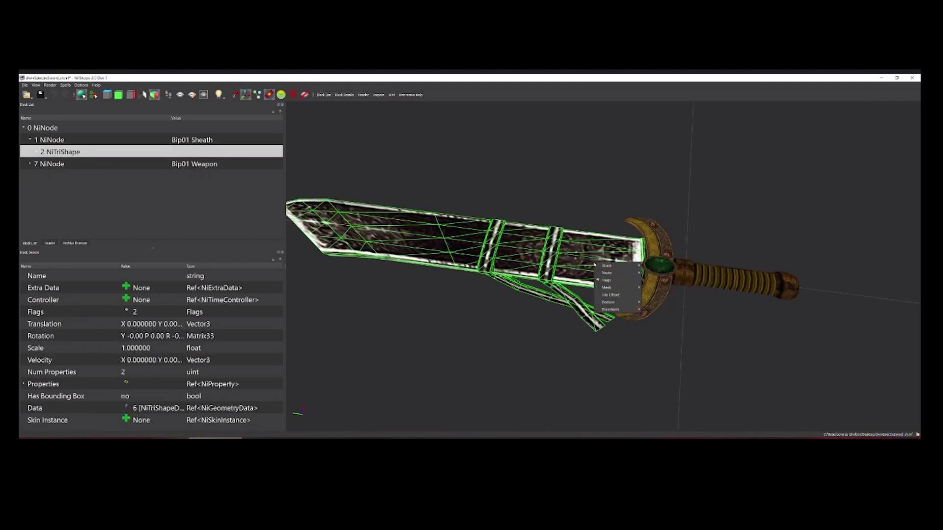
{"action": "mouse_move", "coordinate": [607, 266]}
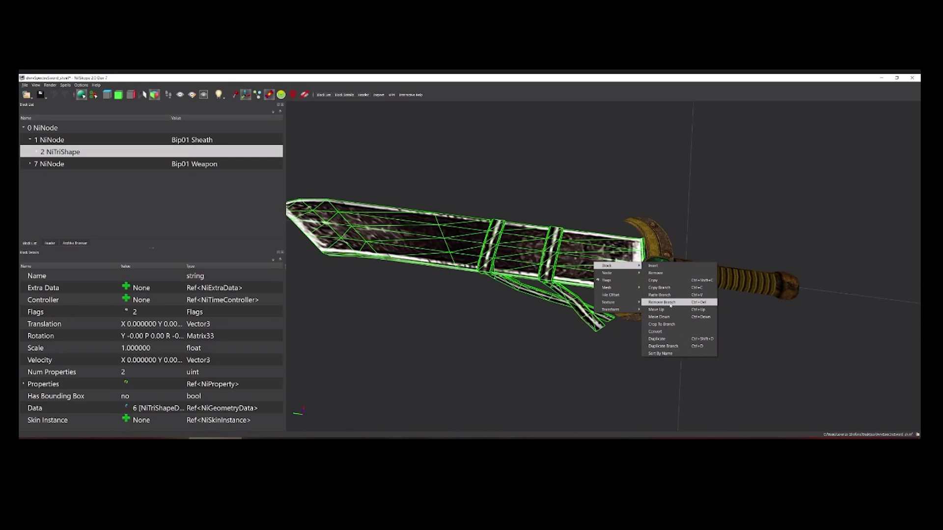
{"action": "left_click", "coordinate": [544, 290]}
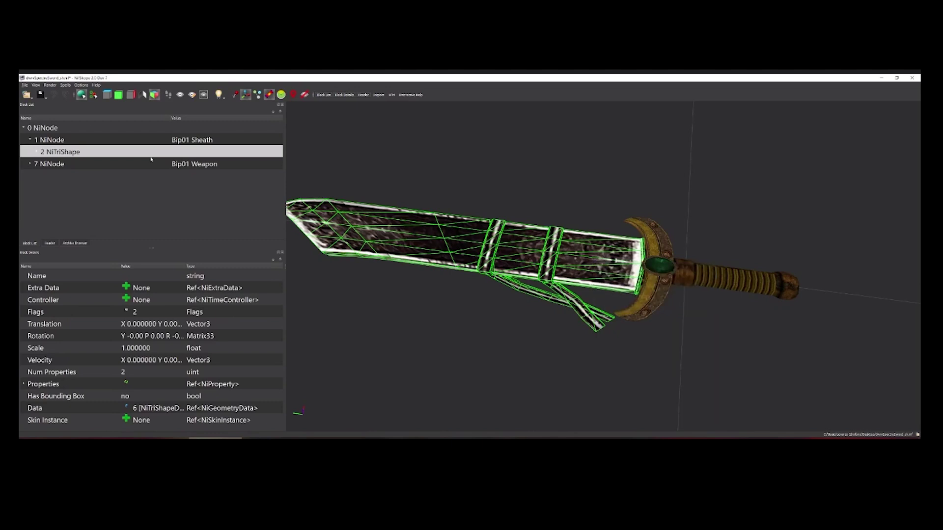
{"action": "right_click", "coordinate": [69, 147]}
{"action": "mouse_move", "coordinate": [93, 154]}
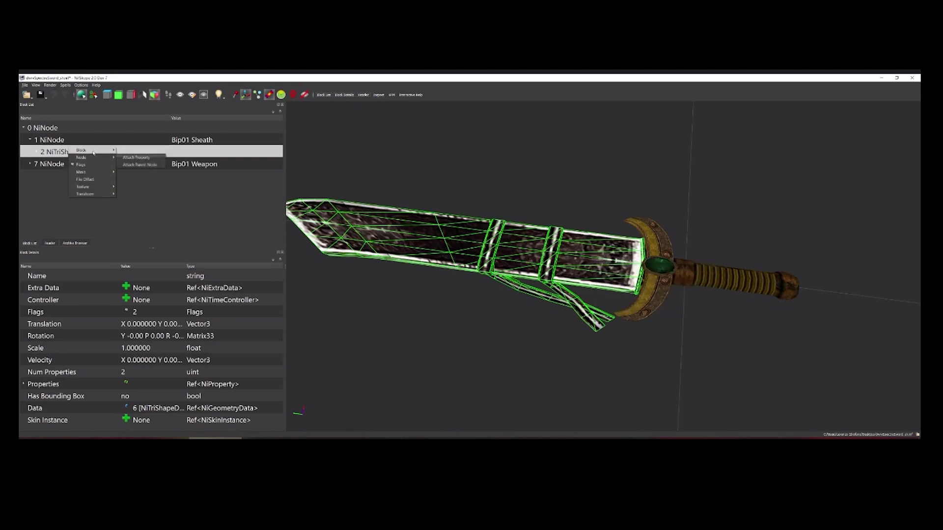
{"action": "left_click", "coordinate": [510, 169]}
{"action": "left_click_drag", "start_coordinate": [508, 184], "coordinate": [520, 214]}
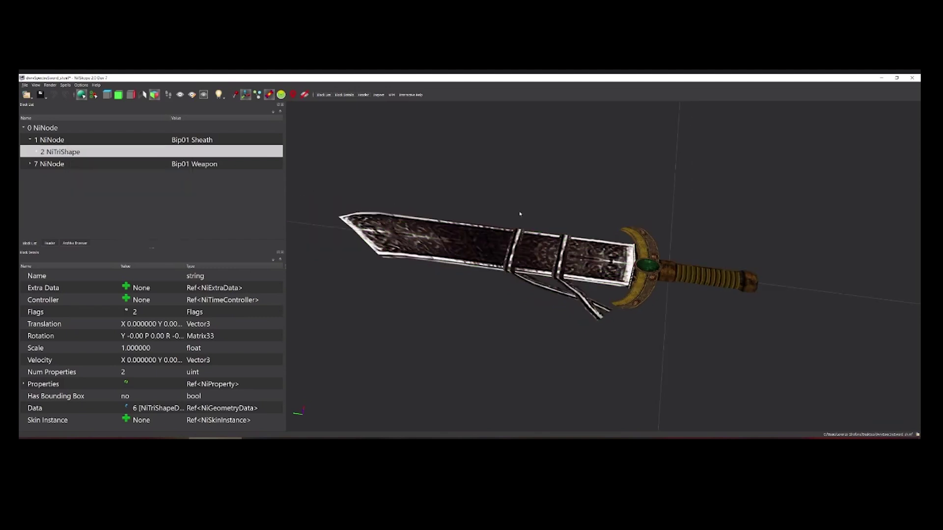
{"action": "left_click_drag", "start_coordinate": [534, 262], "coordinate": [537, 260]}
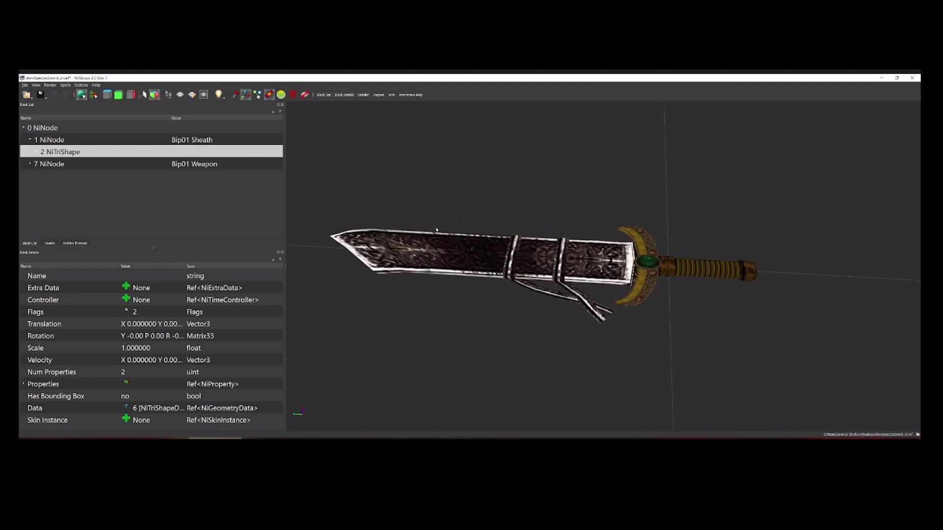
{"action": "right_click", "coordinate": [62, 151]}
{"action": "mouse_move", "coordinate": [83, 150]}
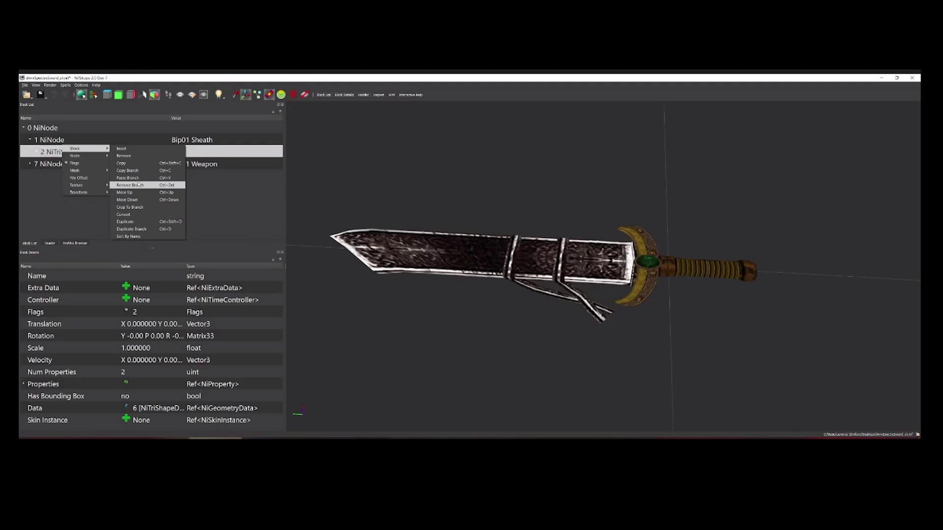
{"action": "left_click", "coordinate": [213, 165]}
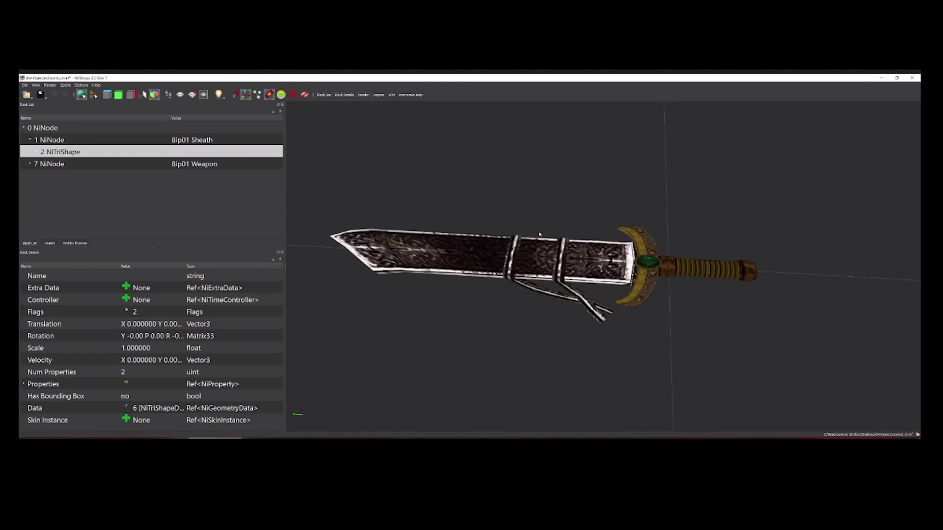
Hide the sword's sheath mesh by enabling the Hidden option in its flags.
{"action": "scroll", "coordinate": [539, 235], "scroll_direction": "down", "scroll_amount": 2}
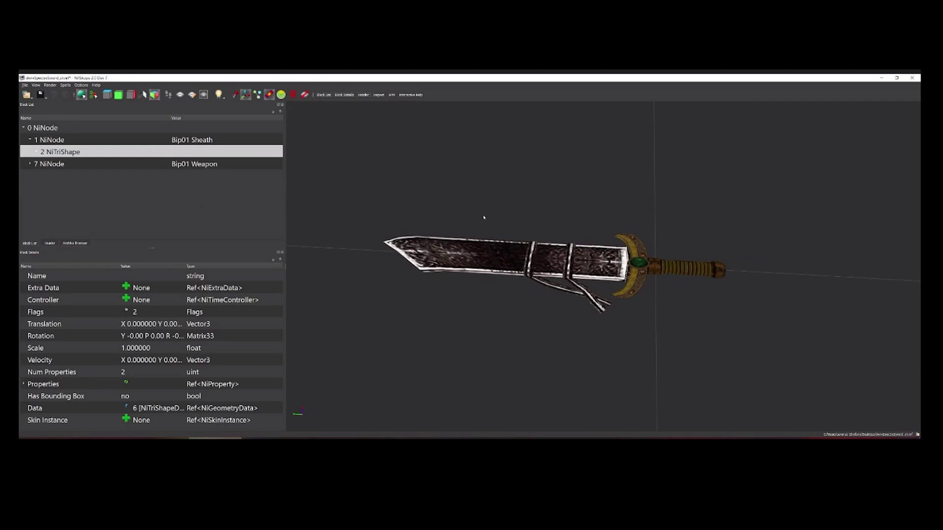
{"action": "scroll", "coordinate": [653, 282], "scroll_direction": "up", "scroll_amount": 2}
{"action": "left_click", "coordinate": [524, 272]}
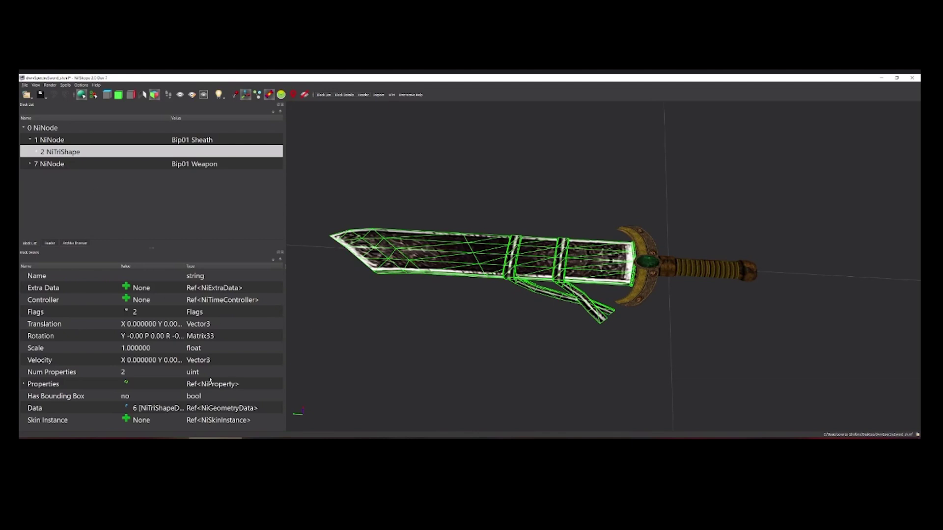
{"action": "left_click", "coordinate": [127, 312]}
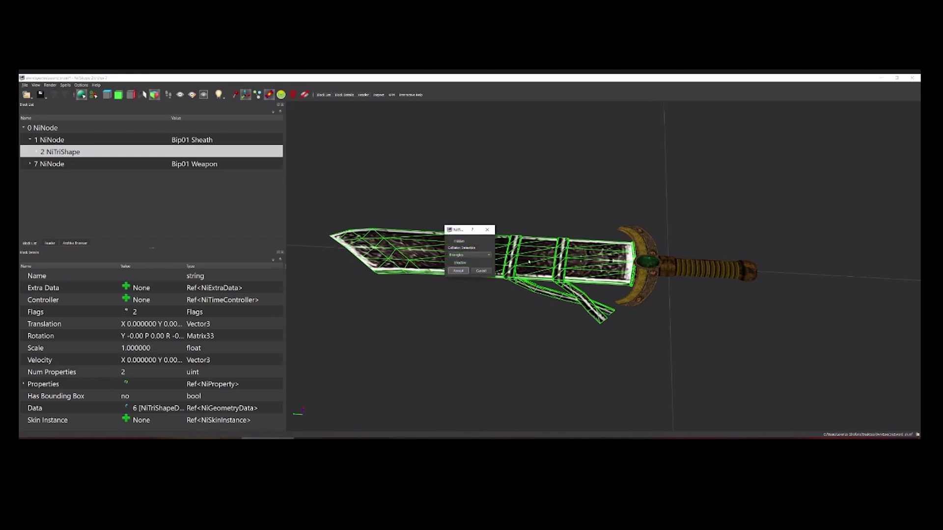
{"action": "left_click", "coordinate": [458, 271]}
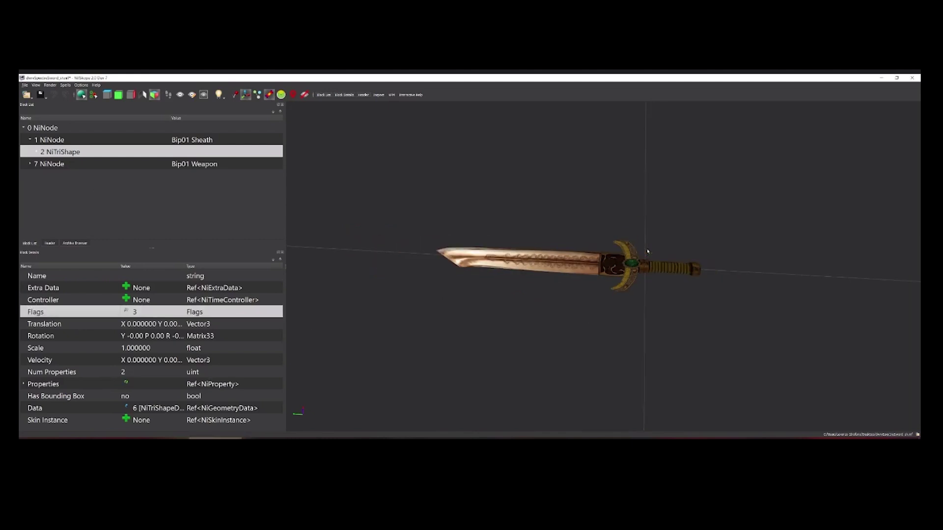
{"action": "left_click_drag", "start_coordinate": [618, 297], "coordinate": [569, 291]}
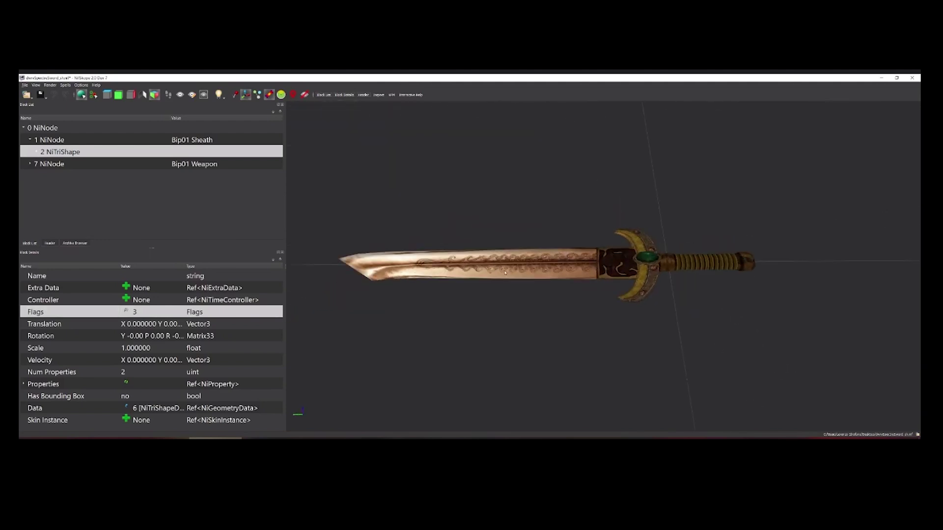
Select the sword's blade mesh, expand its branch down to the source texture and widen the block list.
{"action": "left_click", "coordinate": [486, 274]}
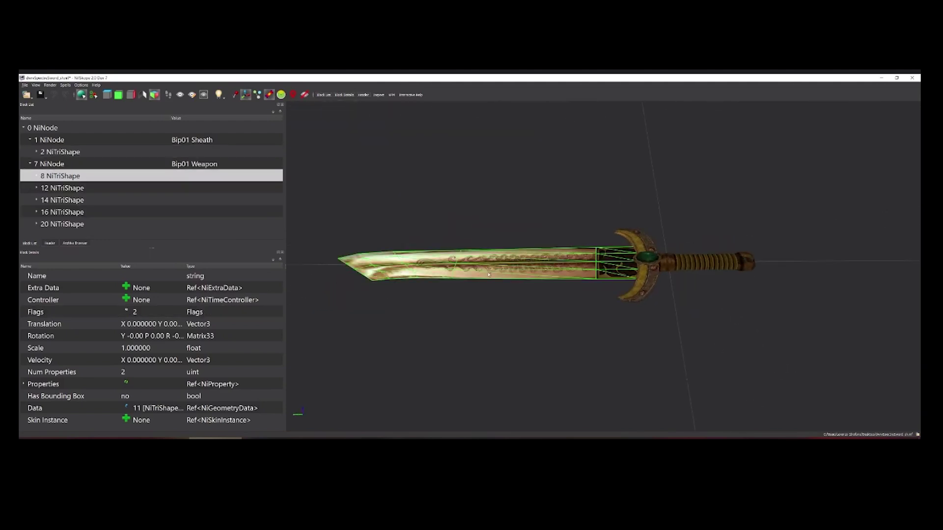
{"action": "left_click_drag", "start_coordinate": [529, 240], "coordinate": [565, 275]}
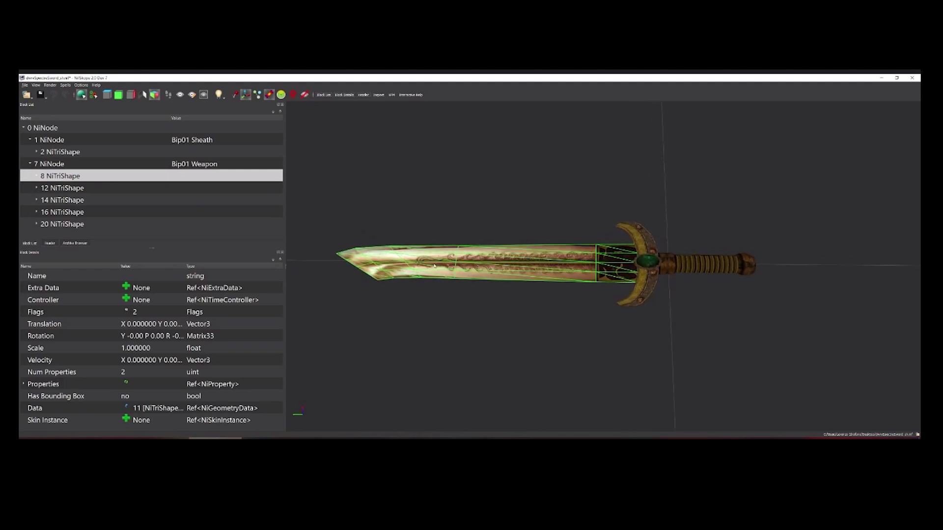
{"action": "left_click_drag", "start_coordinate": [557, 270], "coordinate": [536, 299]}
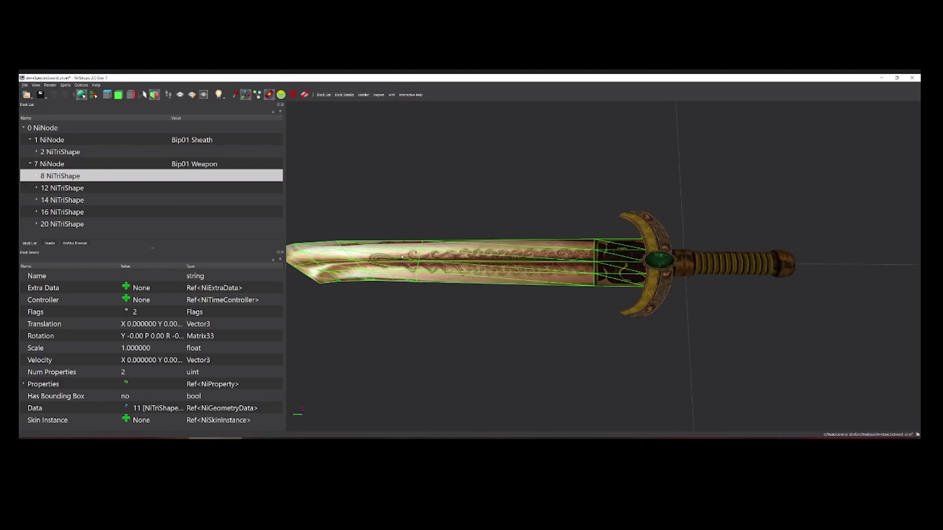
{"action": "left_click", "coordinate": [37, 176]}
{"action": "left_click", "coordinate": [43, 201]}
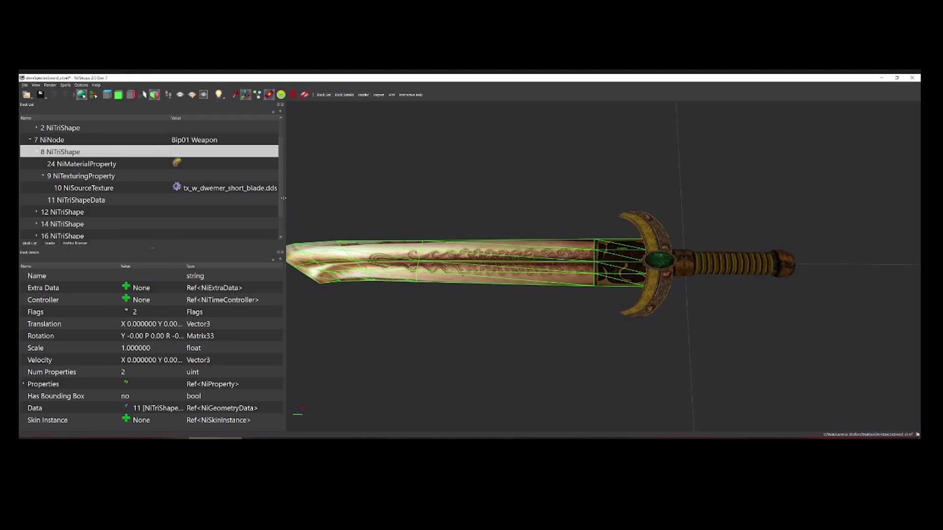
{"action": "left_click_drag", "start_coordinate": [287, 201], "coordinate": [331, 206]}
Copy the texture file name tx_w_dwemer_short_blade.dds from the sword blade's NiSourceTexture block.
{"action": "scroll", "coordinate": [547, 229], "scroll_direction": "down", "scroll_amount": 3}
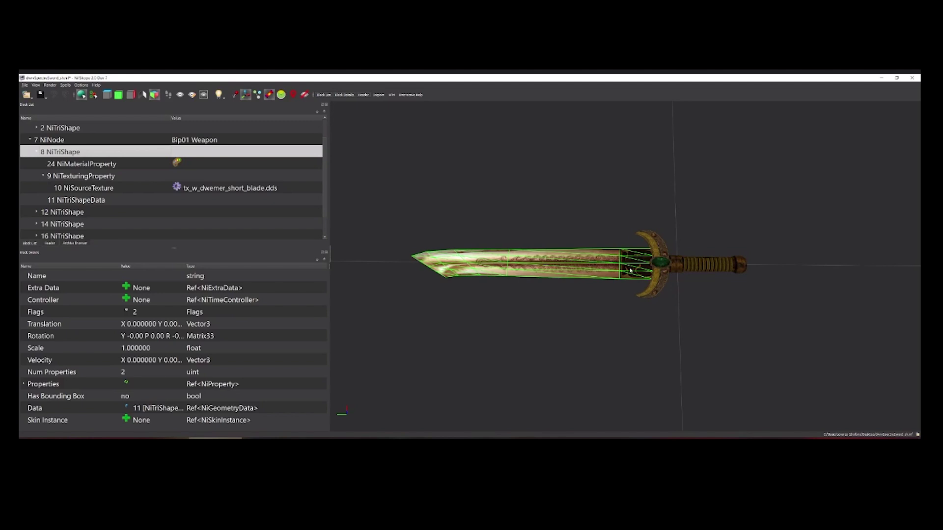
{"action": "scroll", "coordinate": [604, 279], "scroll_direction": "up", "scroll_amount": 2}
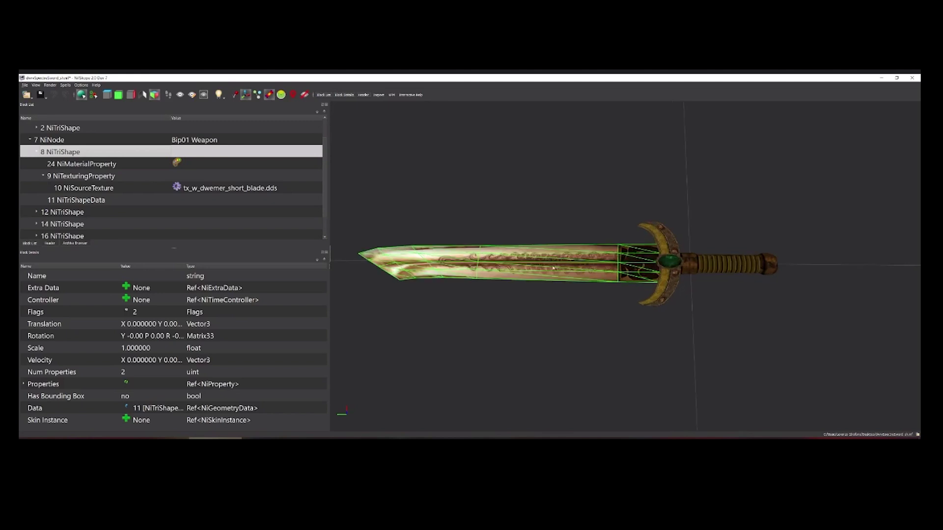
{"action": "middle_click_drag", "start_coordinate": [533, 266], "coordinate": [717, 283]}
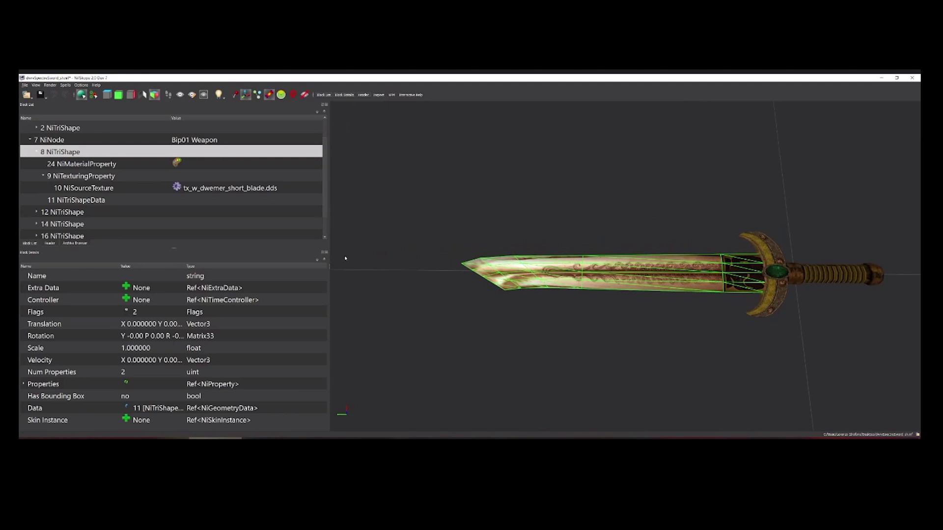
{"action": "left_click", "coordinate": [231, 188]}
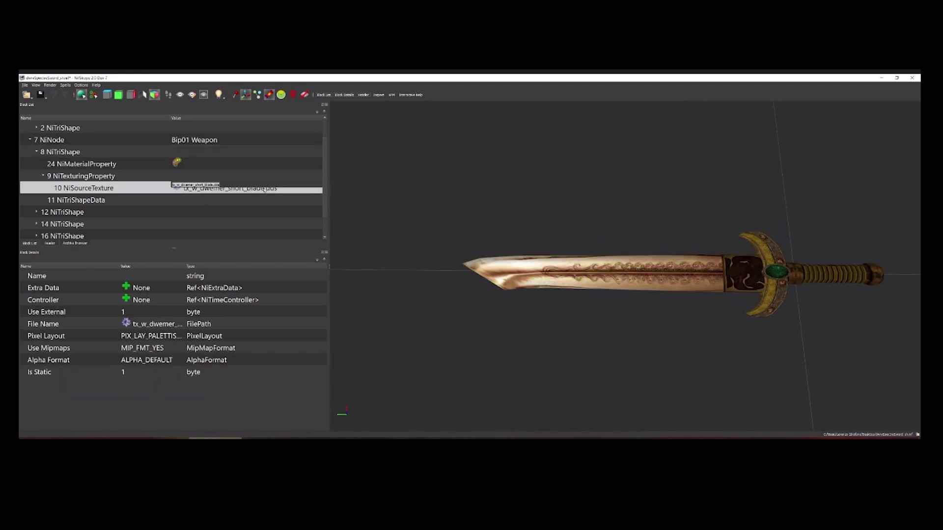
{"action": "left_click", "coordinate": [298, 224]}
{"action": "left_click", "coordinate": [229, 189]}
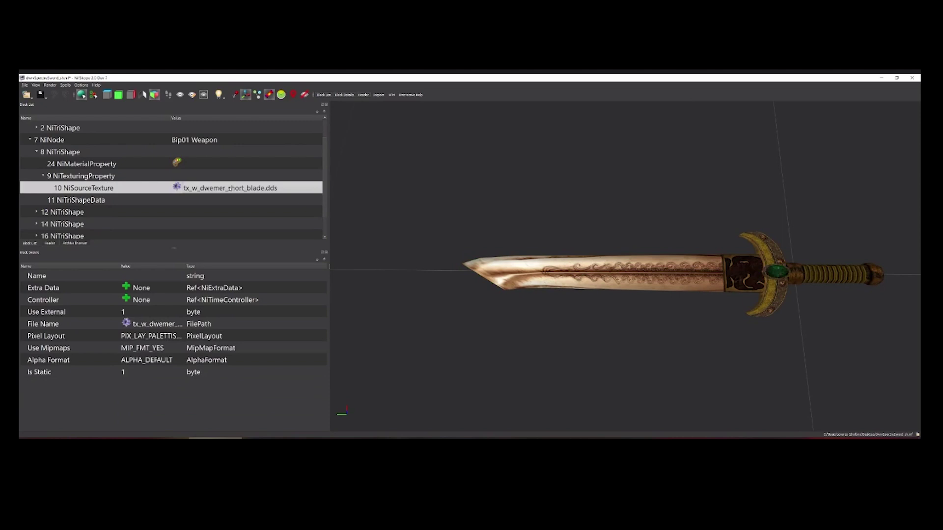
{"action": "left_click", "coordinate": [295, 224]}
{"action": "left_click", "coordinate": [292, 191]}
{"action": "double_click", "coordinate": [276, 193]}
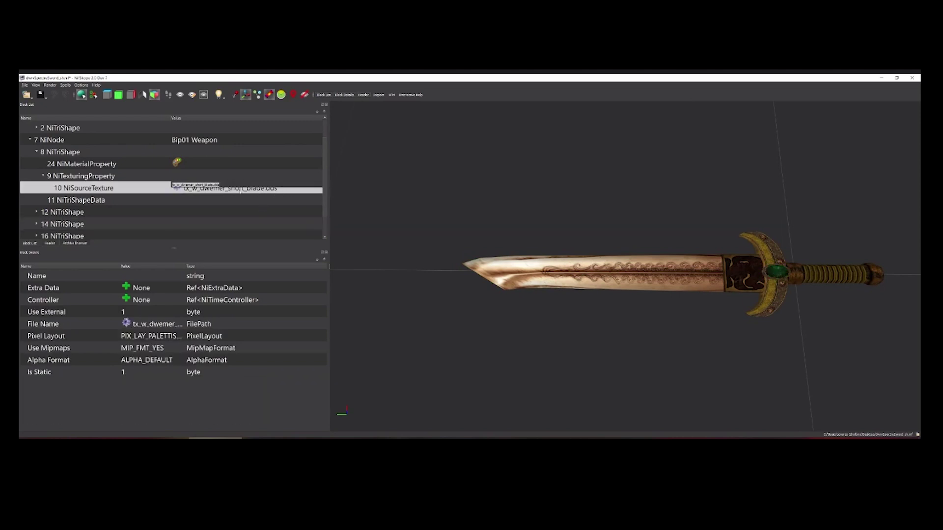
{"action": "right_click", "coordinate": [211, 185]}
{"action": "left_click", "coordinate": [232, 212]}
{"action": "left_click", "coordinate": [257, 163]}
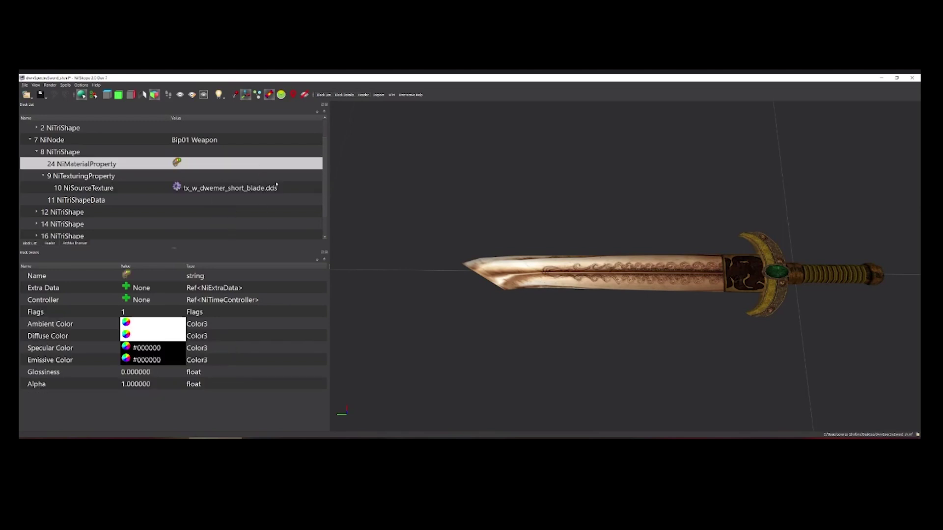
Remove the blade mesh's whole branch from the sword model.
{"action": "left_click", "coordinate": [608, 274]}
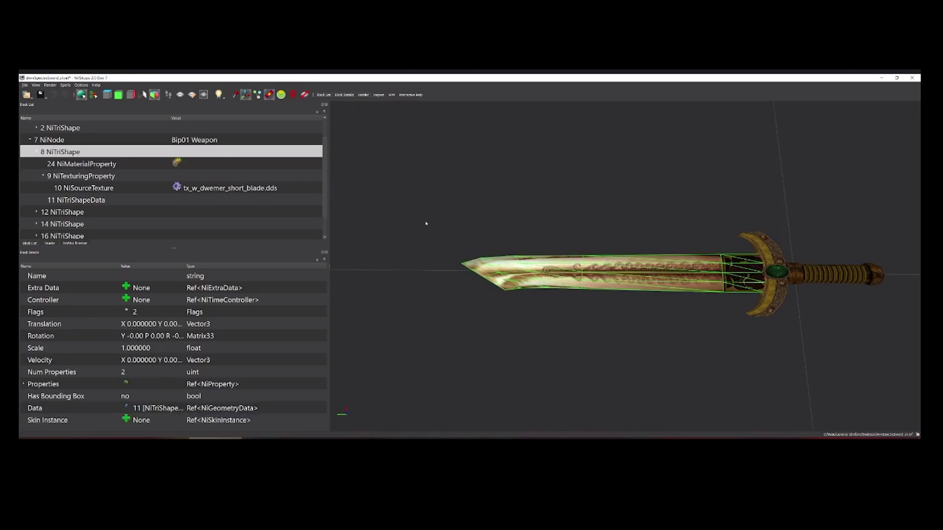
{"action": "right_click", "coordinate": [597, 280]}
{"action": "mouse_move", "coordinate": [619, 281]}
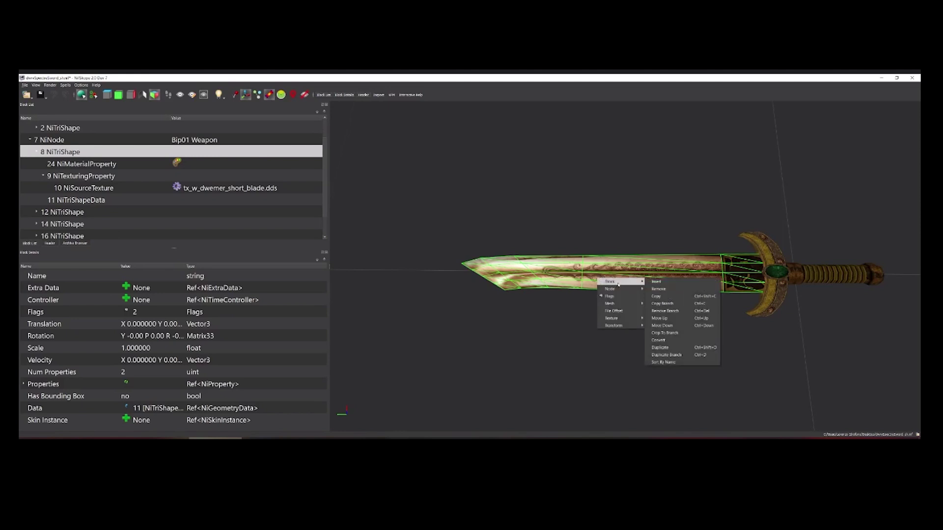
{"action": "left_click", "coordinate": [677, 312]}
{"action": "left_click_drag", "start_coordinate": [643, 269], "coordinate": [678, 281]}
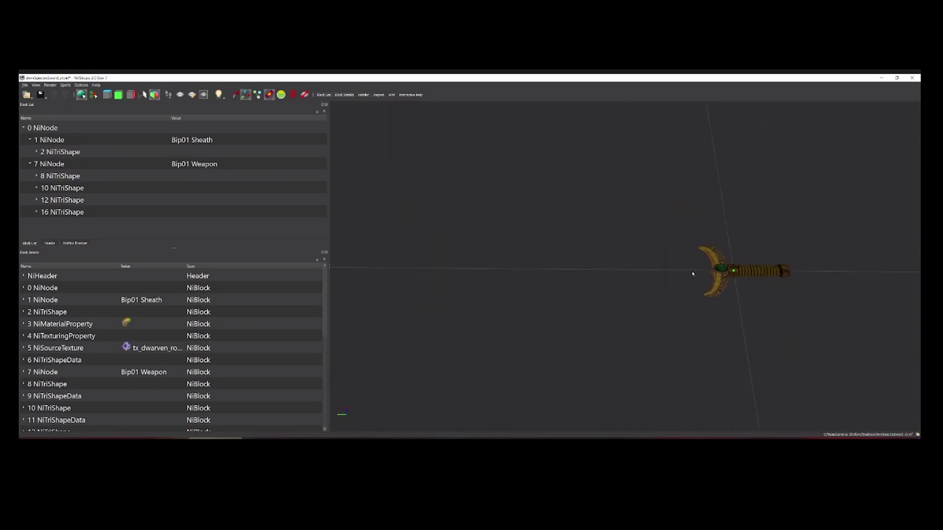
{"action": "left_click_drag", "start_coordinate": [755, 277], "coordinate": [659, 278]}
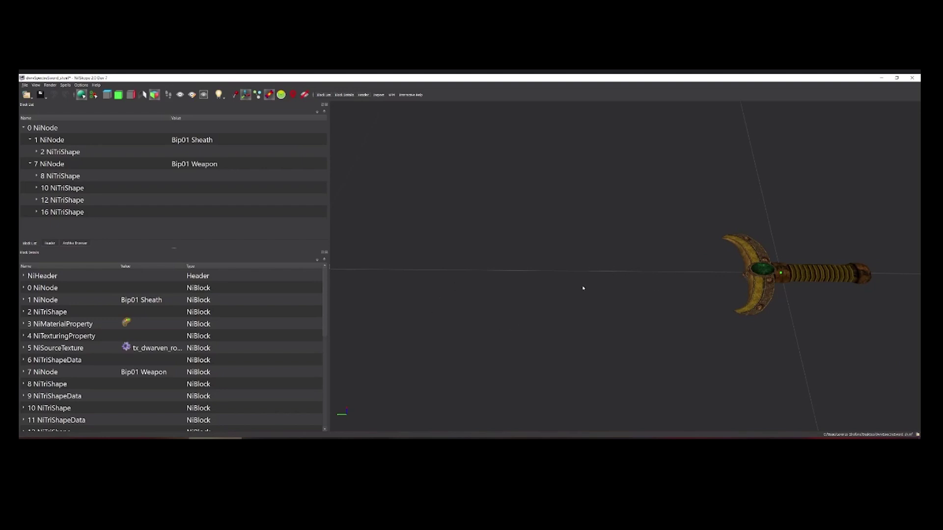
{"action": "left_click_drag", "start_coordinate": [752, 286], "coordinate": [622, 305]}
{"action": "left_click_drag", "start_coordinate": [729, 269], "coordinate": [593, 260]}
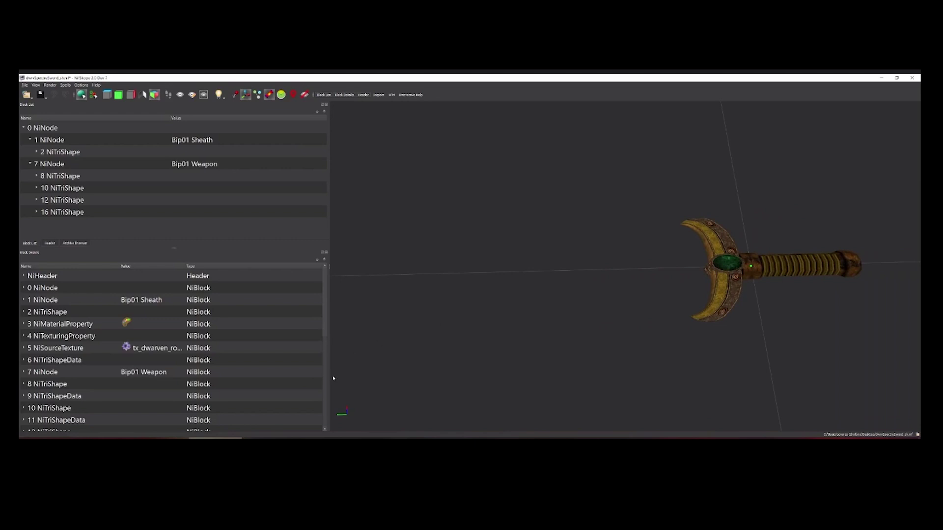
Switch to the machete model's window and expand the blade mesh Tri Machete 2 down to its source texture.
{"action": "mouse_move", "coordinate": [167, 437]}
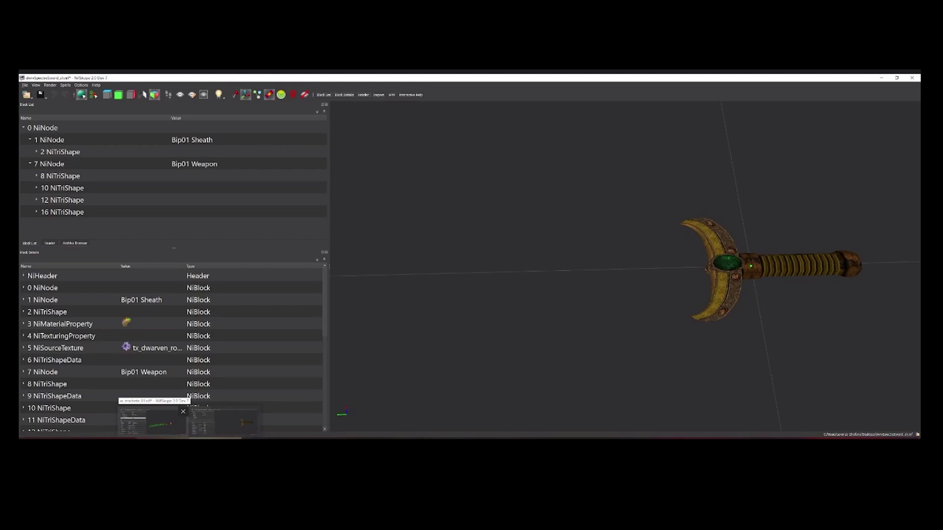
{"action": "left_click", "coordinate": [152, 421]}
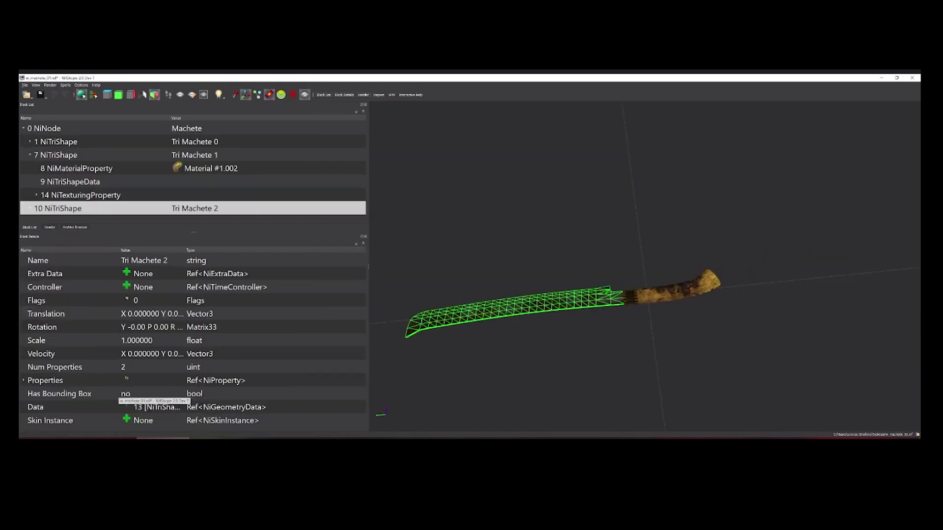
{"action": "left_click_drag", "start_coordinate": [703, 294], "coordinate": [540, 307]}
{"action": "left_click_drag", "start_coordinate": [632, 298], "coordinate": [736, 259]}
{"action": "left_click", "coordinate": [667, 324]}
{"action": "left_click", "coordinate": [661, 283]}
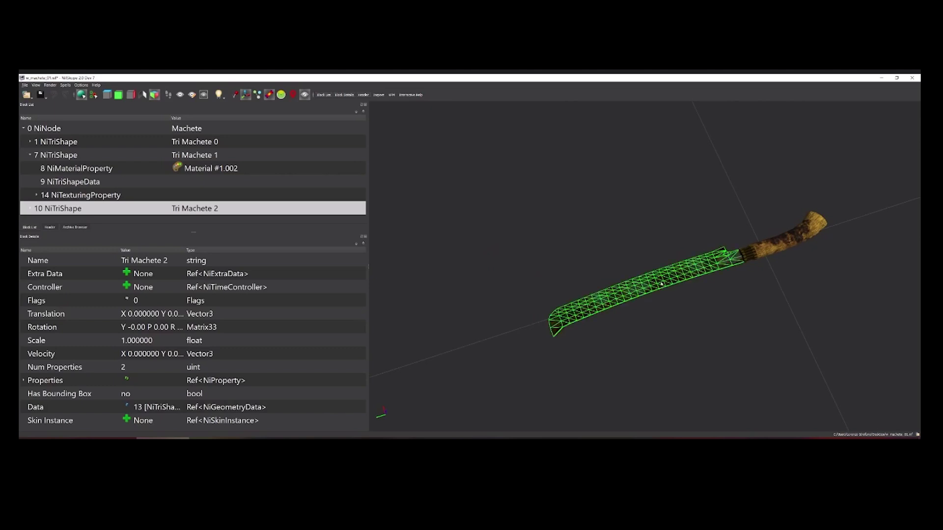
{"action": "left_click", "coordinate": [31, 208]}
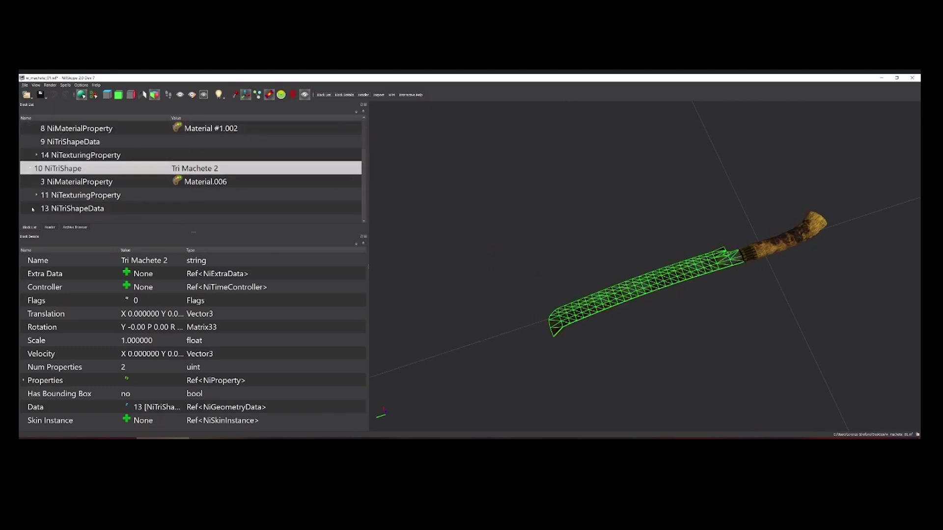
{"action": "left_click", "coordinate": [37, 195]}
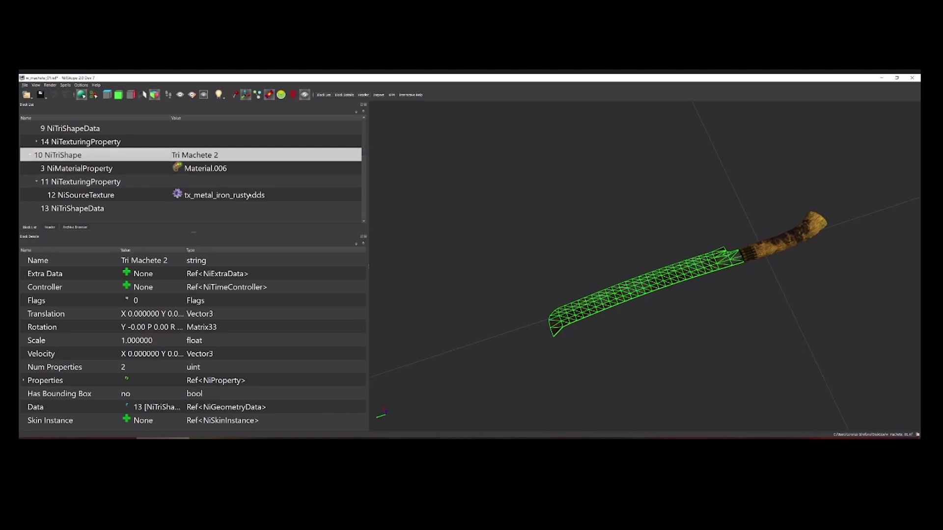
Set the machete blade's source texture to tx_w_dwemer_short_blade.dds.
{"action": "left_click", "coordinate": [280, 198]}
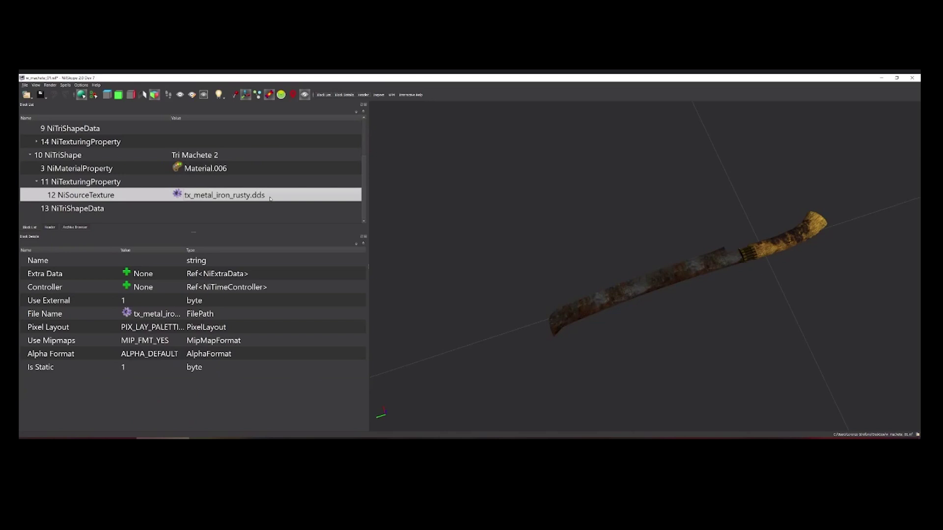
{"action": "double_click", "coordinate": [270, 197]}
{"action": "type", "text": "tx_w_dwemer_short_blade.dds"}
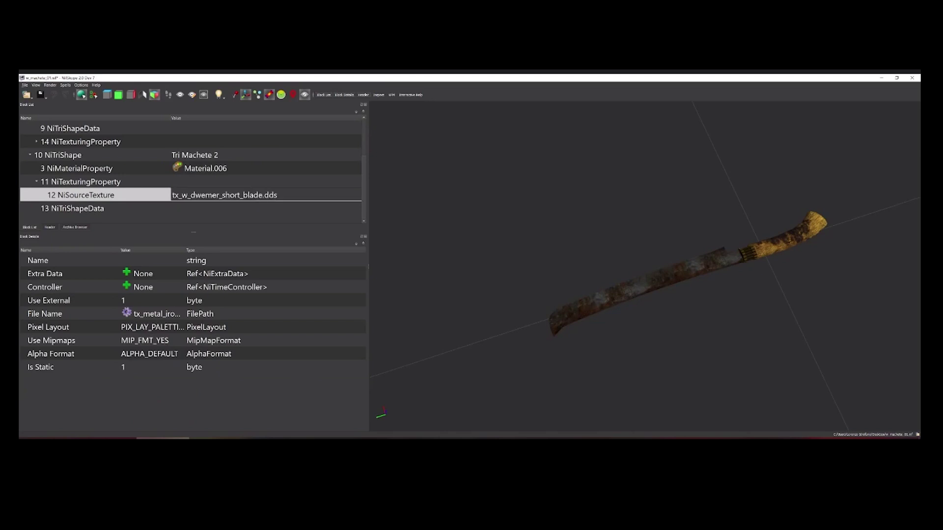
{"action": "left_click", "coordinate": [268, 170]}
Examine from several angles and distances how the Dwemer texture maps onto the machete blade.
{"action": "mouse_move", "coordinate": [638, 316]}
{"action": "left_mouse_down"}
{"action": "mouse_move", "coordinate": [636, 289]}
{"action": "mouse_move", "coordinate": [633, 305]}
{"action": "left_mouse_up"}
{"action": "scroll", "coordinate": [659, 312], "scroll_direction": "up", "scroll_amount": 3}
{"action": "scroll", "coordinate": [674, 308], "scroll_direction": "down", "scroll_amount": 3}
{"action": "scroll", "coordinate": [674, 308], "scroll_direction": "up", "scroll_amount": 3}
{"action": "middle_click_drag", "start_coordinate": [712, 320], "coordinate": [695, 278]}
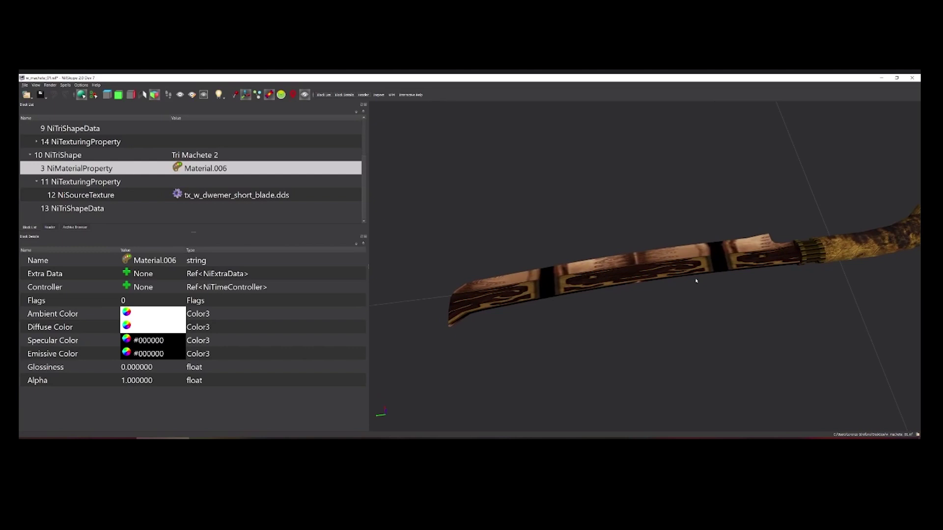
{"action": "left_click_drag", "start_coordinate": [694, 277], "coordinate": [688, 296]}
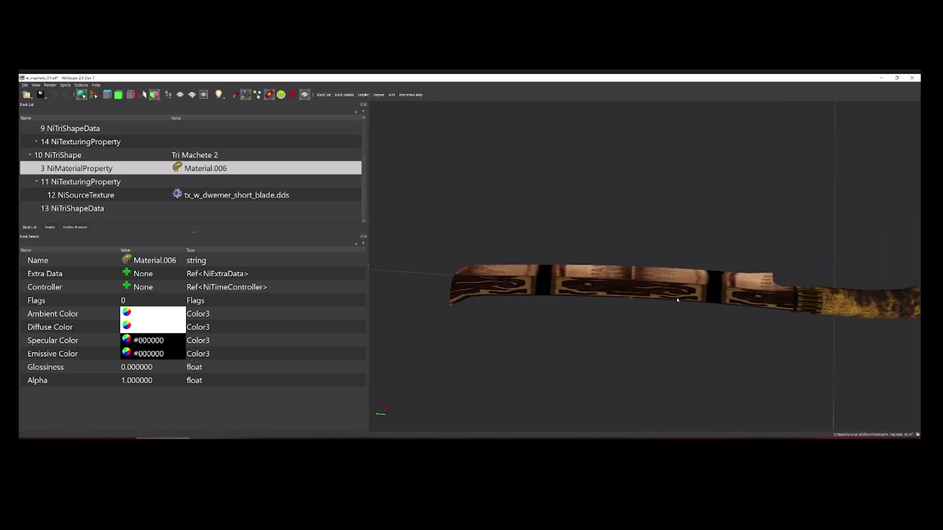
{"action": "left_click_drag", "start_coordinate": [652, 313], "coordinate": [644, 269]}
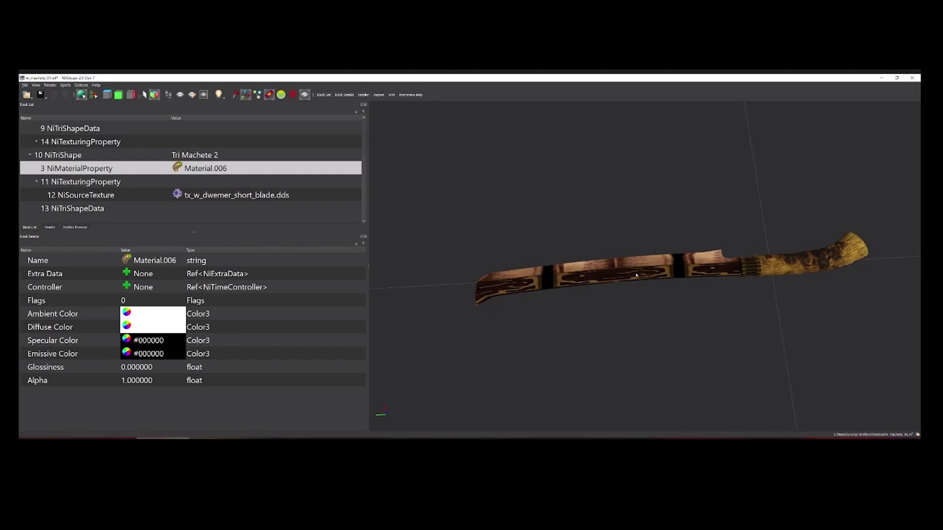
Open the UV editor for the machete blade mesh Tri Machete 2.
{"action": "left_click", "coordinate": [644, 278]}
{"action": "right_click", "coordinate": [589, 279]}
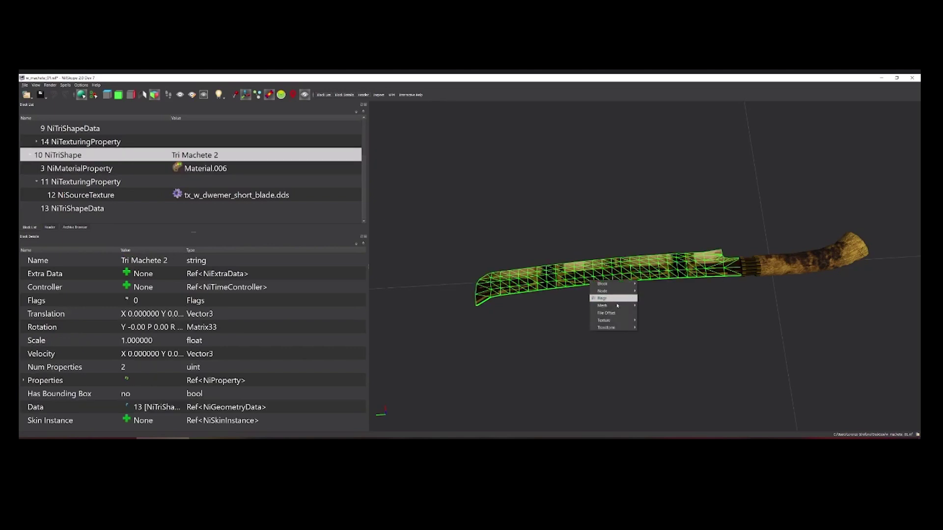
{"action": "left_click", "coordinate": [672, 265]}
{"action": "right_click", "coordinate": [671, 266]}
{"action": "mouse_move", "coordinate": [692, 304]}
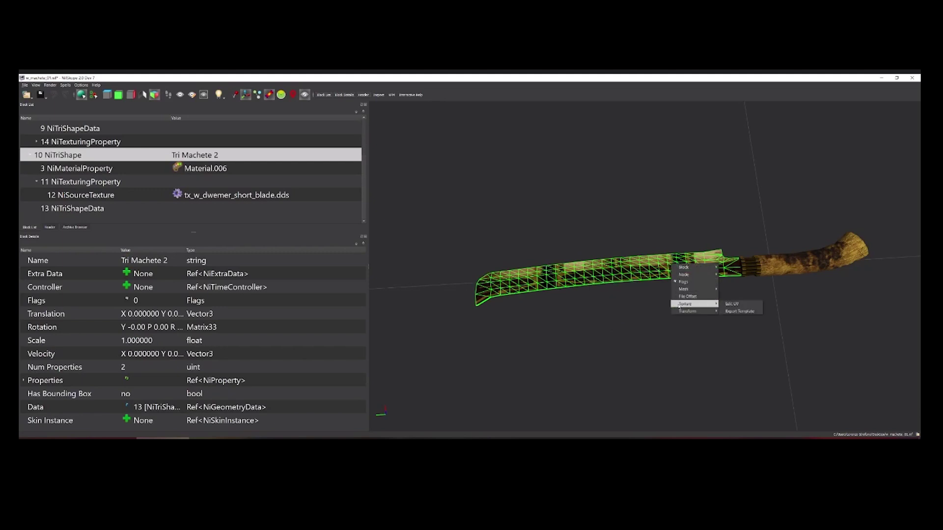
{"action": "left_click", "coordinate": [732, 304]}
Place the UV editor window over the block list, clear of the model, and enlarge it to show the tiled texture around the blade's UVs.
{"action": "left_click_drag", "start_coordinate": [507, 231], "coordinate": [143, 173]}
{"action": "scroll", "coordinate": [155, 226], "scroll_direction": "down", "scroll_amount": 5}
{"action": "mouse_move", "coordinate": [154, 227]}
{"action": "middle_mouse_down"}
{"action": "mouse_move", "coordinate": [138, 237]}
{"action": "mouse_move", "coordinate": [161, 236]}
{"action": "mouse_move", "coordinate": [153, 227]}
{"action": "middle_mouse_up"}
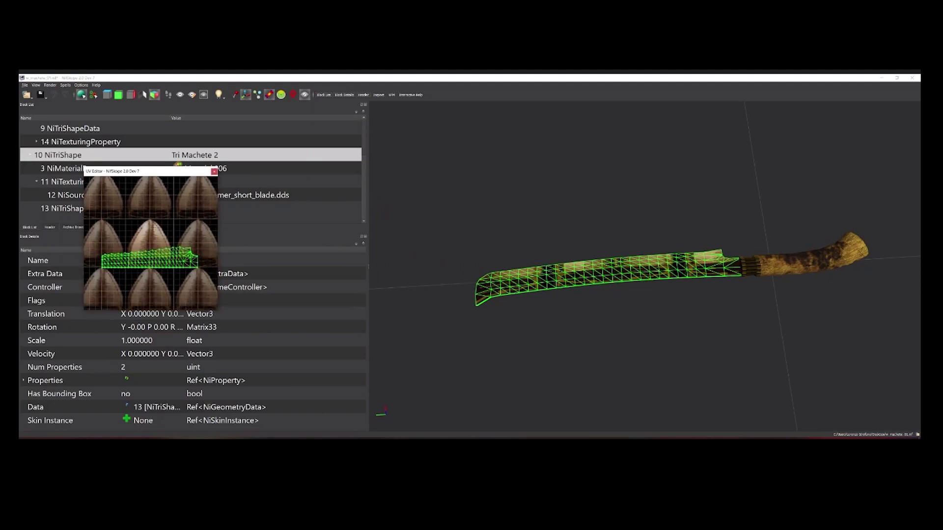
{"action": "scroll", "coordinate": [151, 247], "scroll_direction": "up", "scroll_amount": 2}
{"action": "left_click_drag", "start_coordinate": [179, 173], "coordinate": [149, 134]}
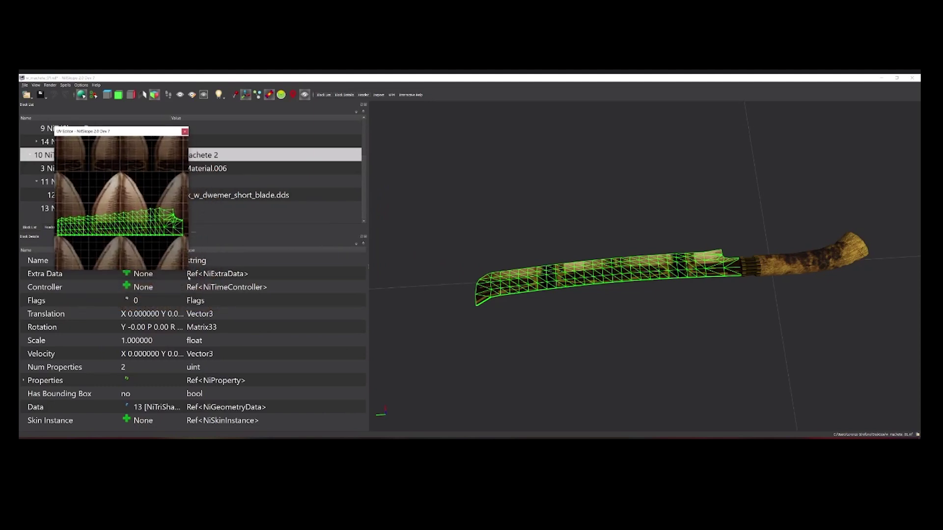
{"action": "left_click_drag", "start_coordinate": [188, 269], "coordinate": [349, 392]}
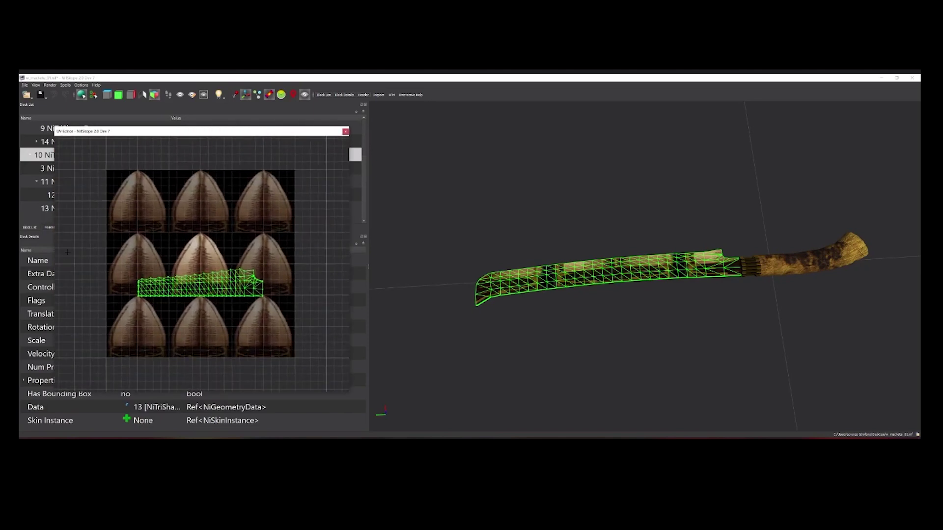
Select all of the blade's UV vertices, move them up onto the plain metal area of the Dwemer texture, and clear the selection.
{"action": "key", "text": "ctrl+a"}
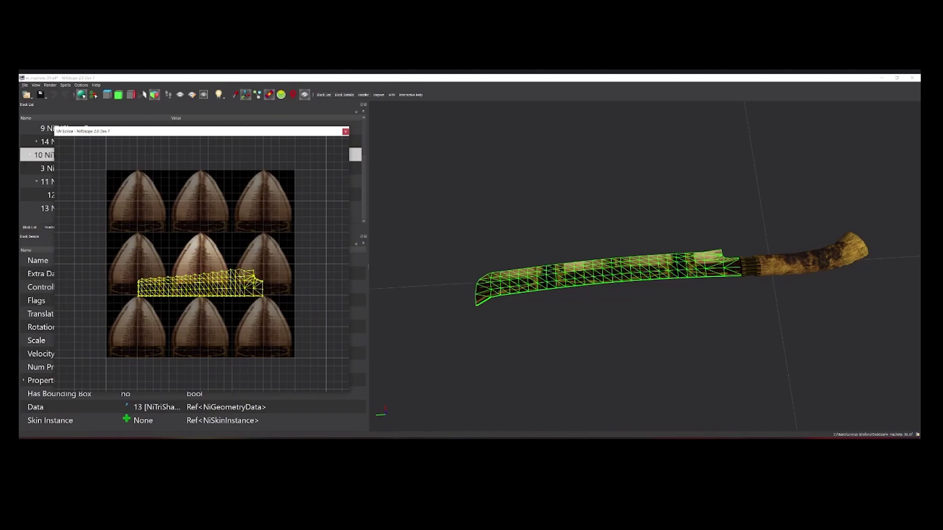
{"action": "left_click_drag", "start_coordinate": [239, 270], "coordinate": [241, 251]}
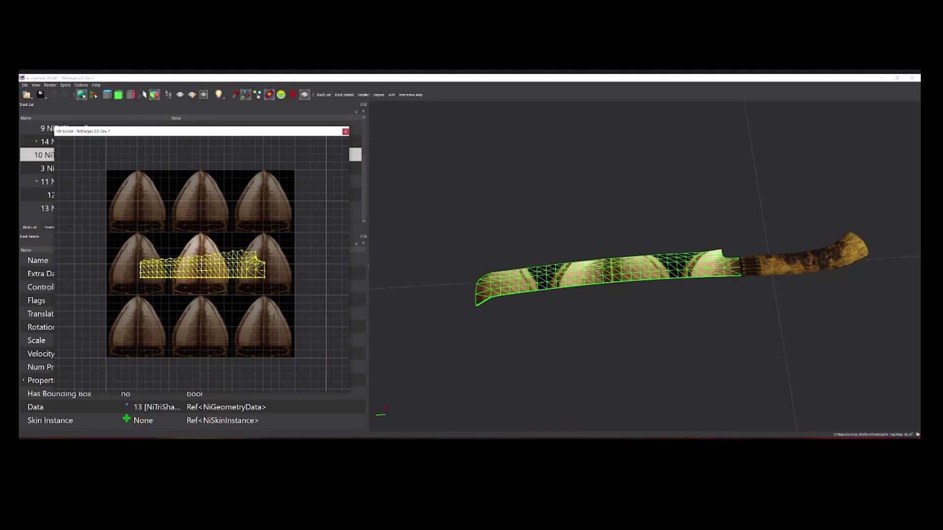
{"action": "left_click", "coordinate": [170, 246]}
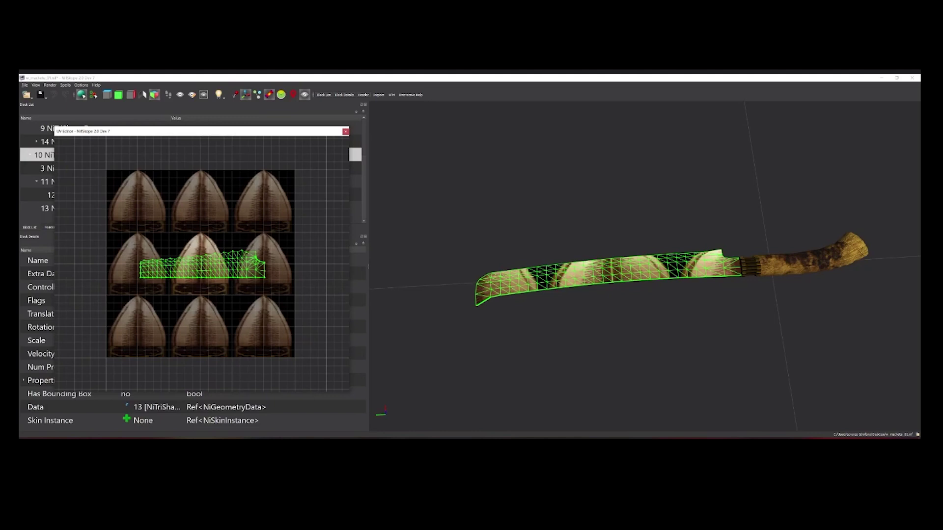
Select the whole blade UV layout and rotate it by 90 degrees.
{"action": "left_click_drag", "start_coordinate": [127, 244], "coordinate": [275, 299]}
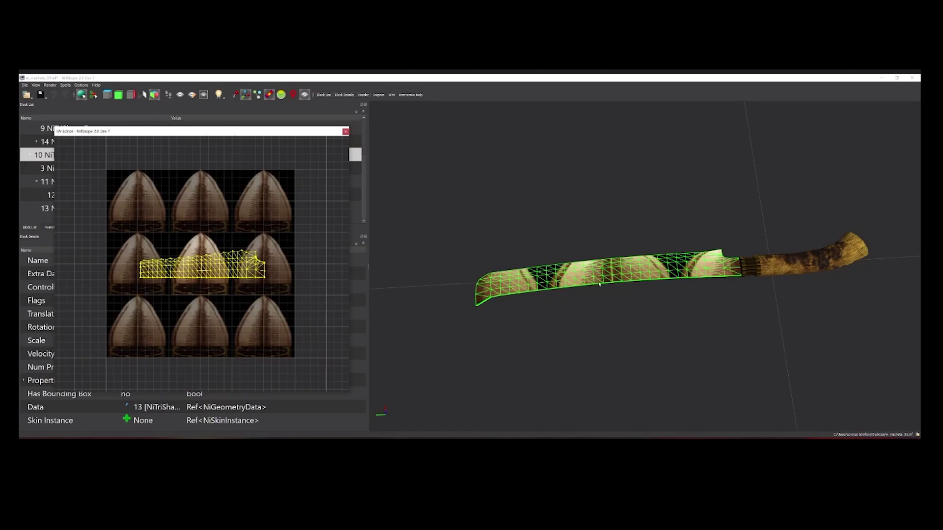
{"action": "right_click", "coordinate": [203, 268]}
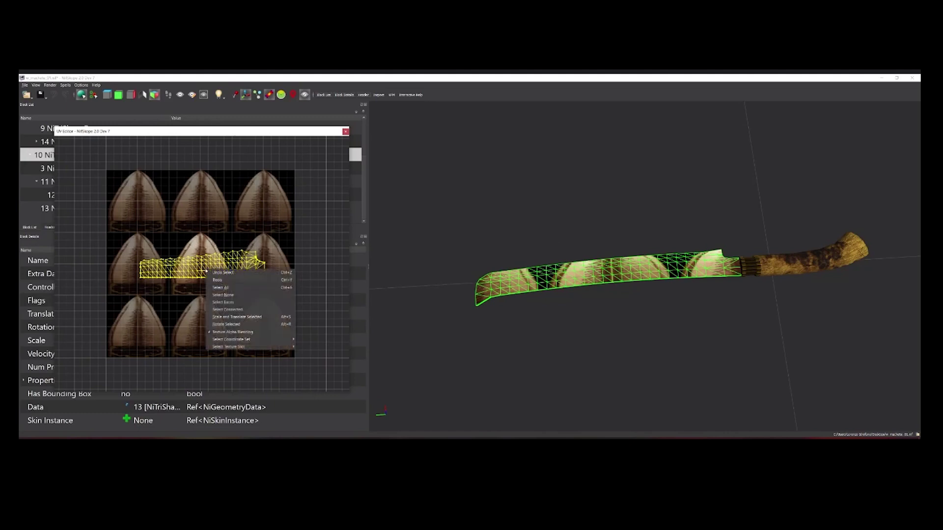
{"action": "left_click", "coordinate": [246, 329]}
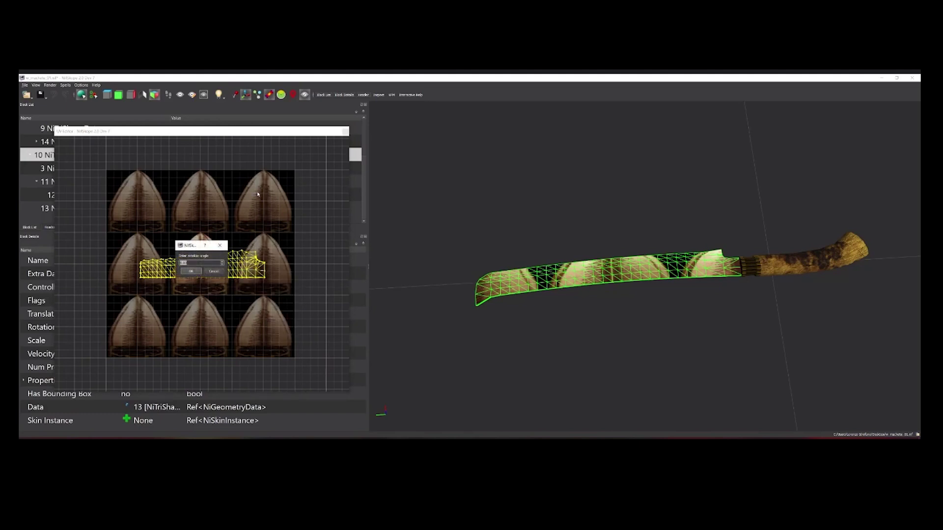
{"action": "type", "text": "90"}
{"action": "left_click_drag", "start_coordinate": [190, 247], "coordinate": [110, 172]}
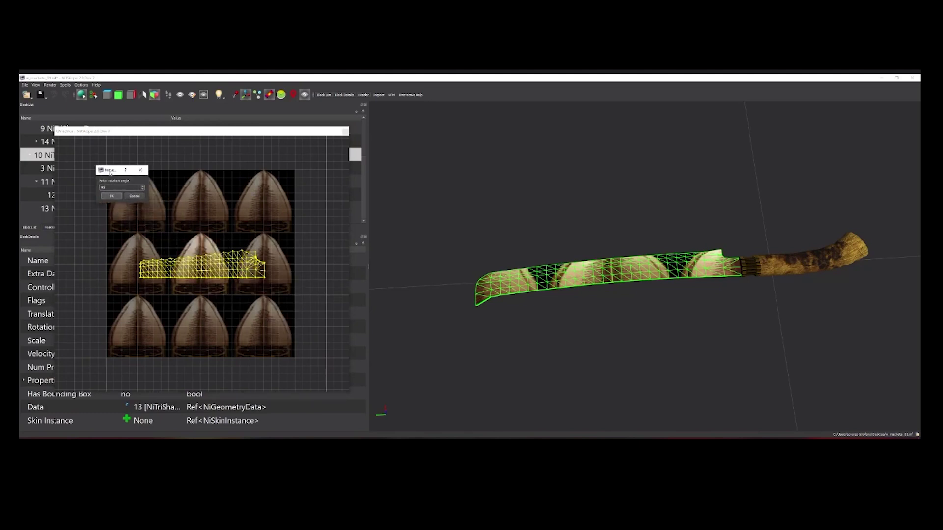
{"action": "left_click", "coordinate": [111, 197]}
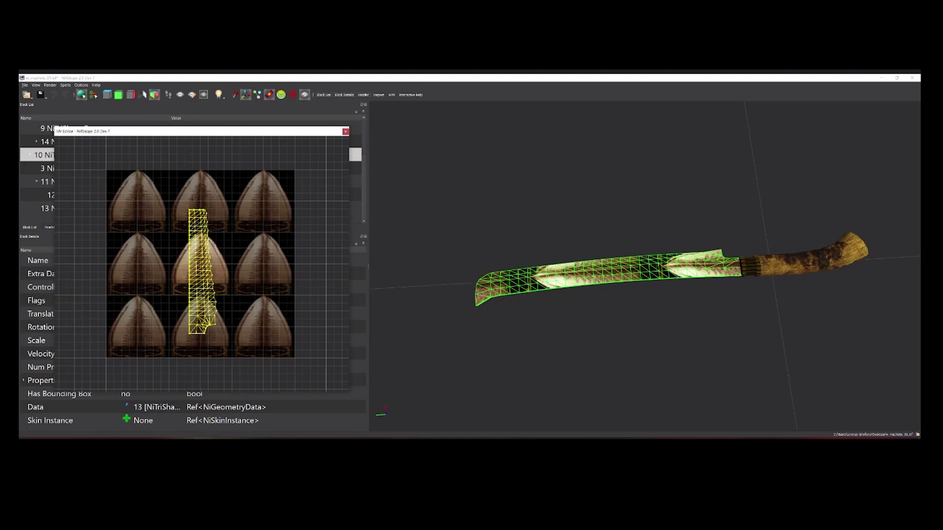
Reselect all vertices of the rotated blade UV layout.
{"action": "scroll", "coordinate": [216, 259], "scroll_direction": "up", "scroll_amount": 2}
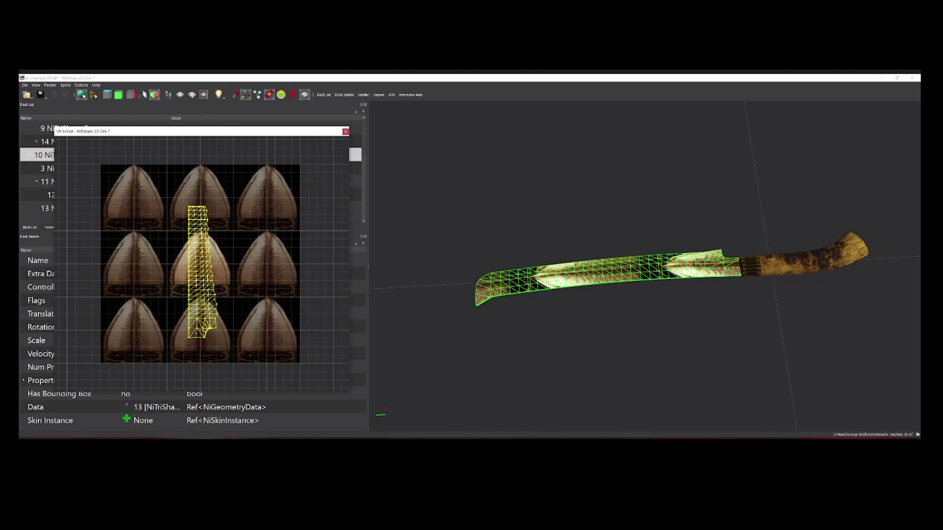
{"action": "right_click", "coordinate": [201, 270]}
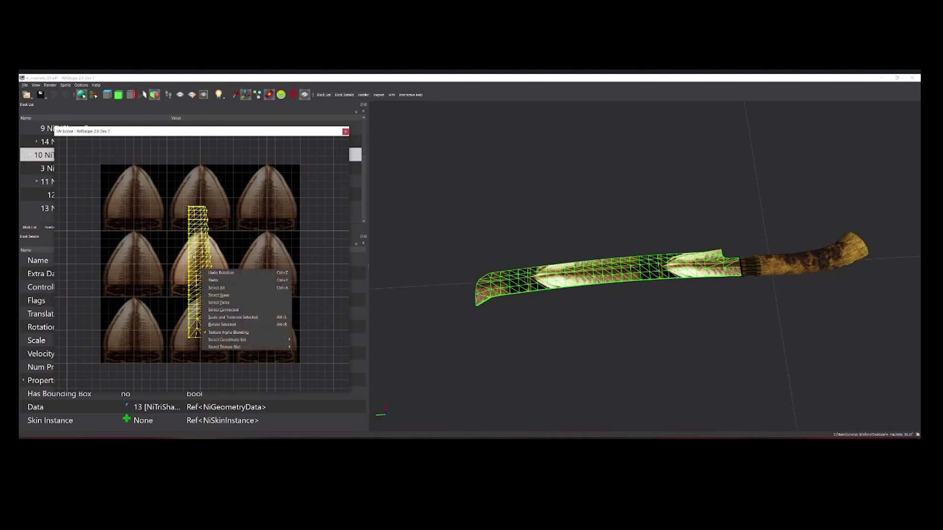
{"action": "left_click", "coordinate": [258, 133]}
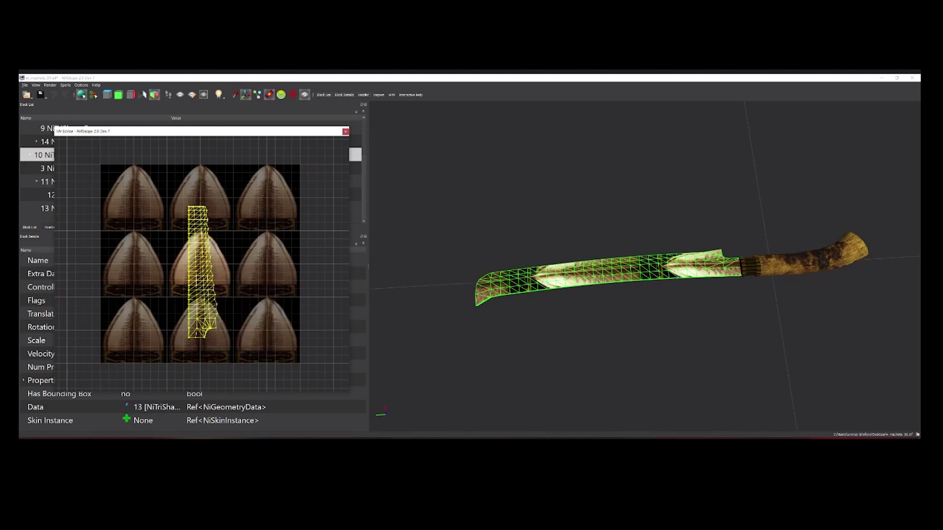
{"action": "left_click_drag", "start_coordinate": [166, 189], "coordinate": [228, 208]}
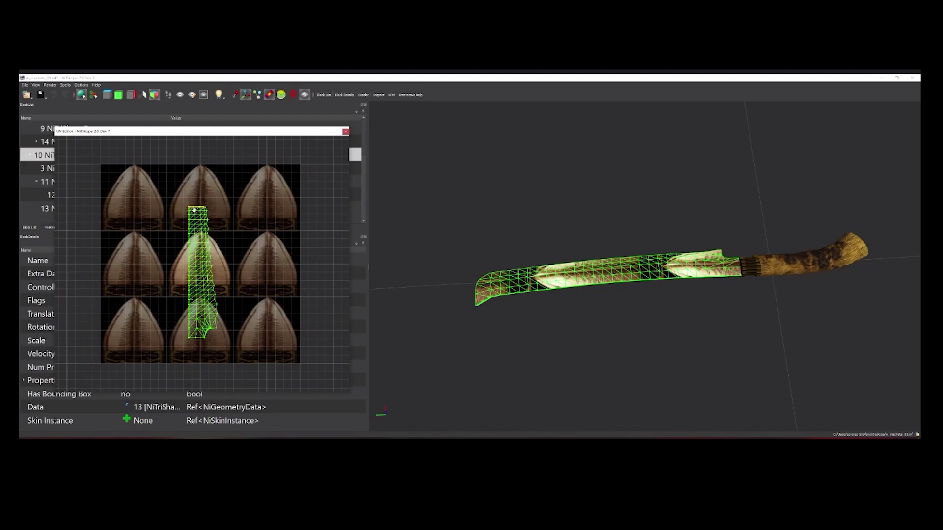
{"action": "left_click_drag", "start_coordinate": [162, 184], "coordinate": [246, 358]}
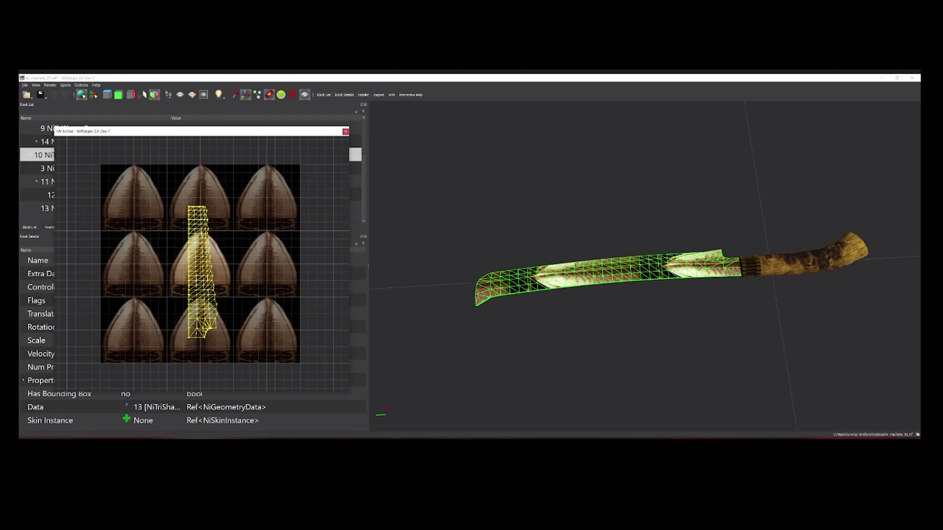
{"action": "scroll", "coordinate": [196, 334], "scroll_direction": "down", "scroll_amount": 1}
{"action": "right_click", "coordinate": [256, 250]}
{"action": "left_click", "coordinate": [271, 281]}
{"action": "left_click_drag", "start_coordinate": [164, 193], "coordinate": [277, 361]}
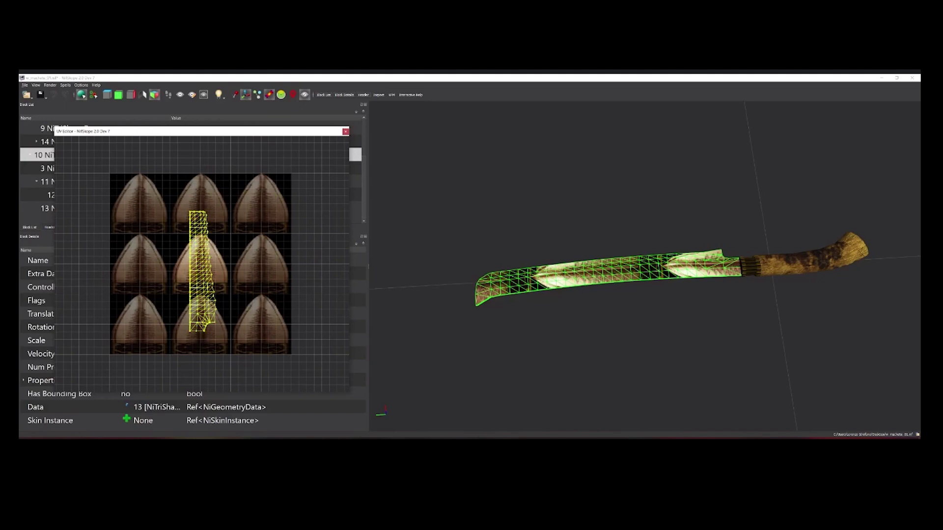
{"action": "left_click_drag", "start_coordinate": [138, 184], "coordinate": [251, 345]}
{"action": "left_click", "coordinate": [148, 250]}
{"action": "left_click_drag", "start_coordinate": [155, 180], "coordinate": [260, 347]}
{"action": "scroll", "coordinate": [197, 223], "scroll_direction": "up", "scroll_amount": 4}
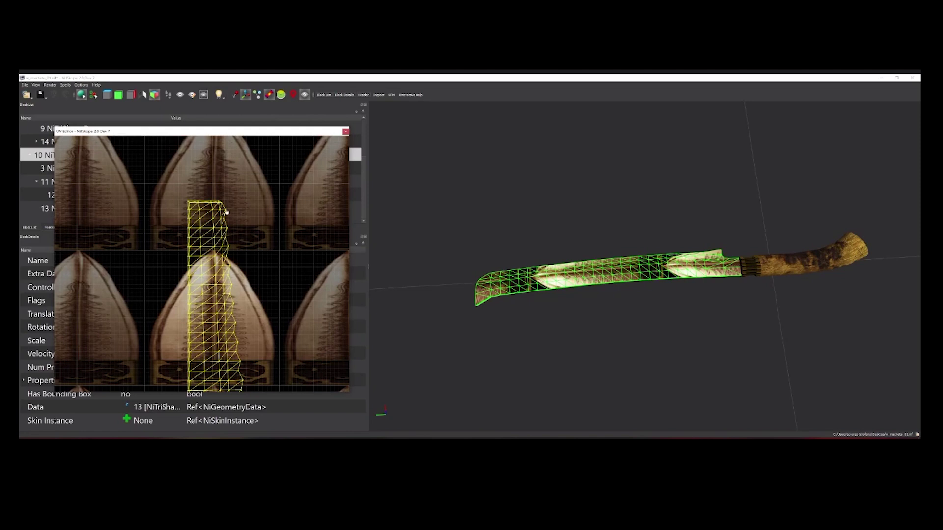
{"action": "right_click", "coordinate": [227, 212]}
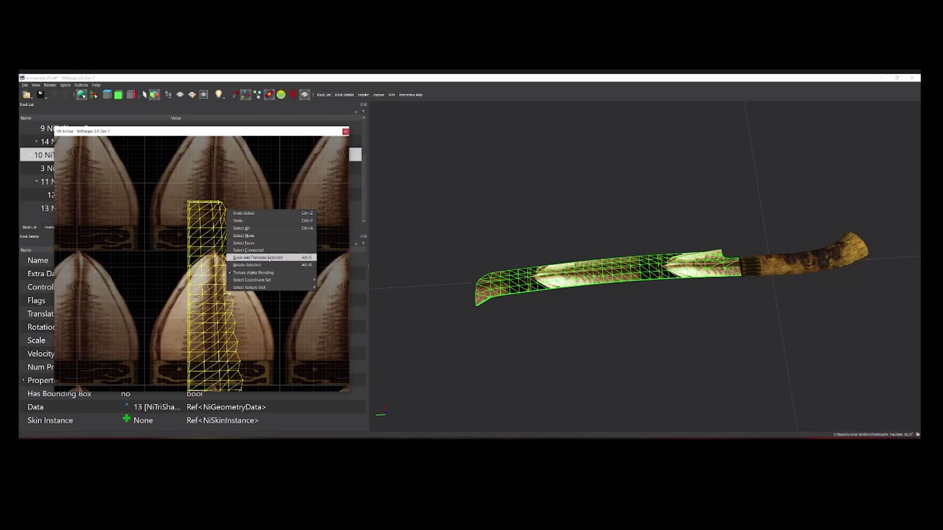
{"action": "left_click", "coordinate": [271, 257]}
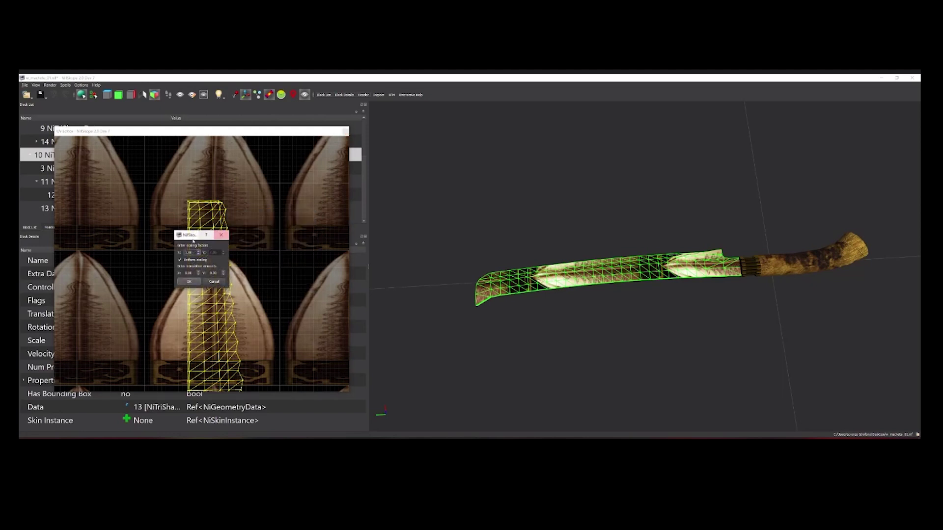
{"action": "left_click_drag", "start_coordinate": [193, 236], "coordinate": [300, 193]}
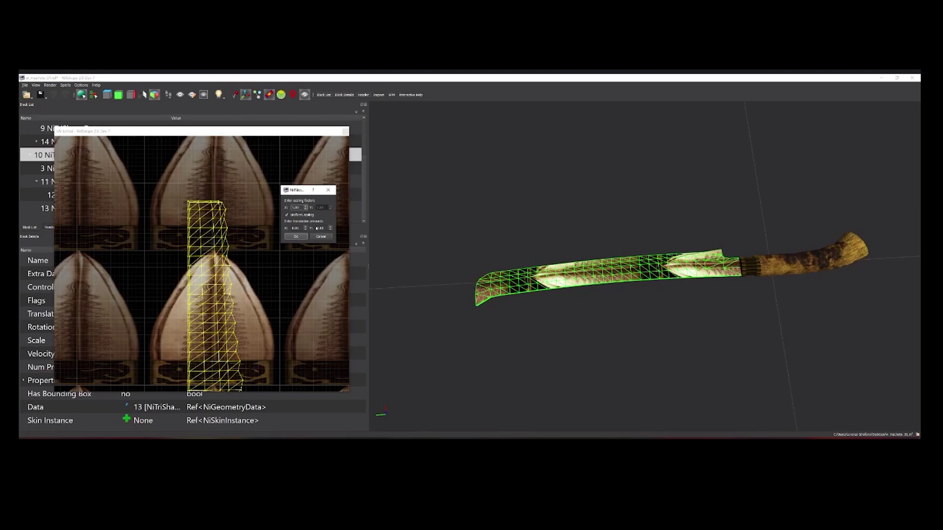
{"action": "left_click", "coordinate": [286, 216]}
{"action": "left_click", "coordinate": [324, 208]}
{"action": "left_click", "coordinate": [290, 215]}
{"action": "left_click", "coordinate": [296, 237]}
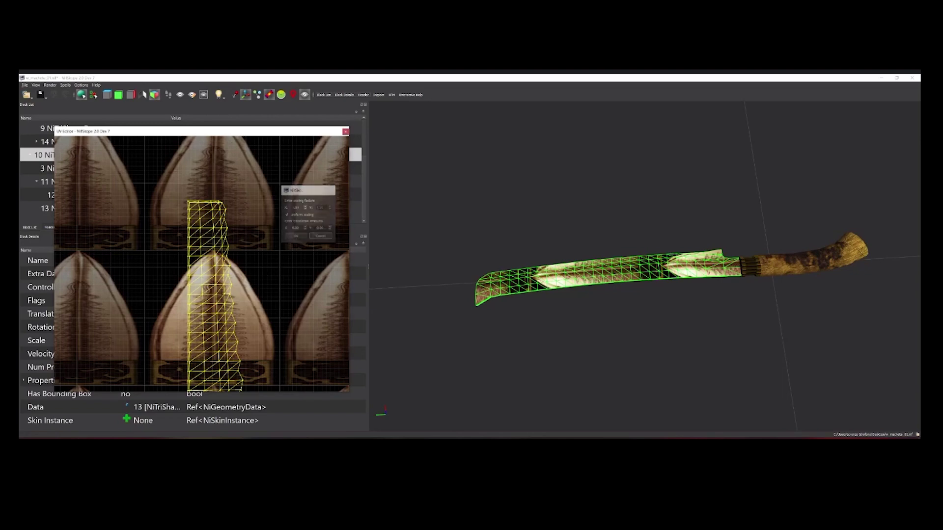
Try shrinking the rotated blade UV layout with uniform scaling.
{"action": "right_click", "coordinate": [213, 294]}
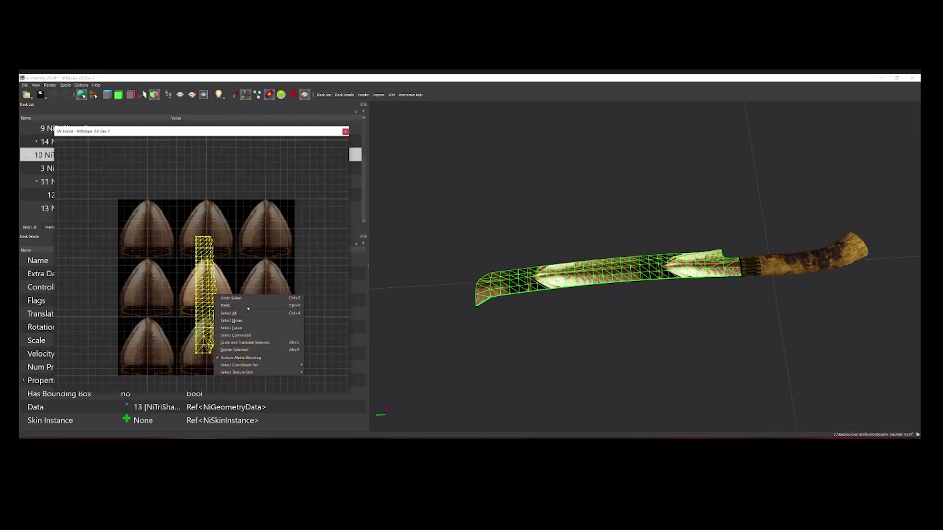
{"action": "left_click", "coordinate": [277, 341]}
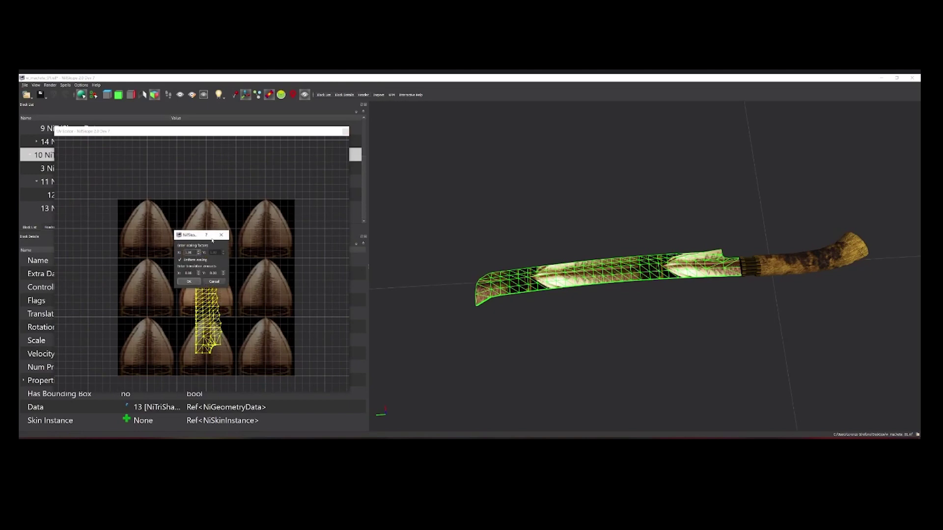
{"action": "left_click_drag", "start_coordinate": [198, 236], "coordinate": [307, 193]}
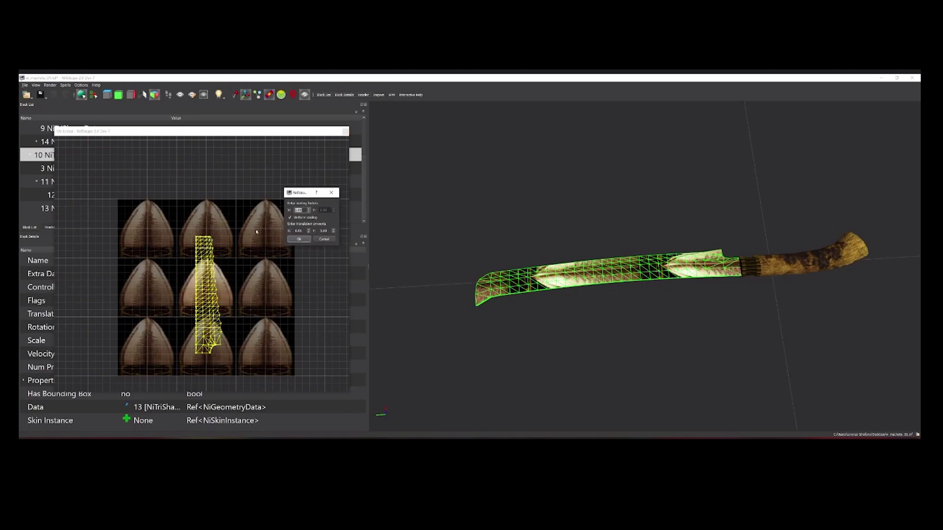
{"action": "type", "text": "4"}
{"action": "key", "text": "Return"}
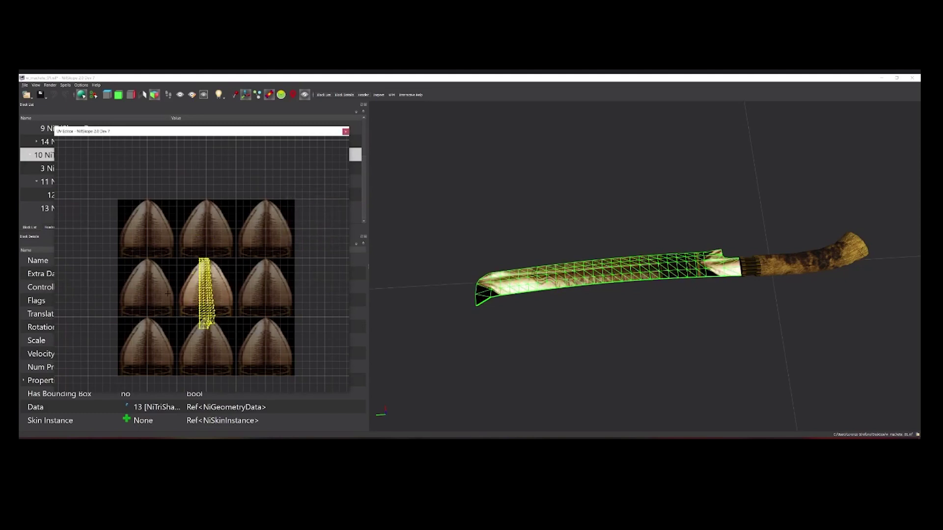
Shrink the blade UV layout uniformly a second time and move it up inside the central blade texture.
{"action": "right_click", "coordinate": [211, 290]}
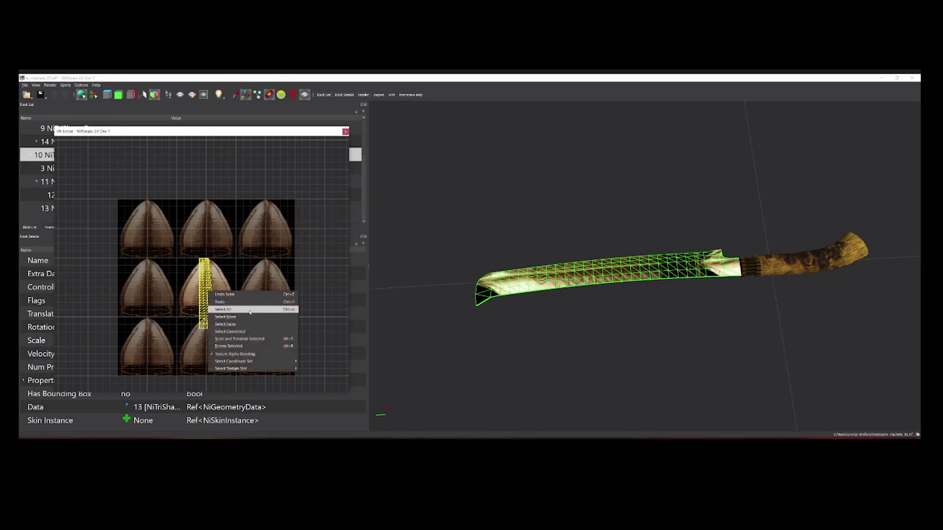
{"action": "left_click", "coordinate": [243, 338]}
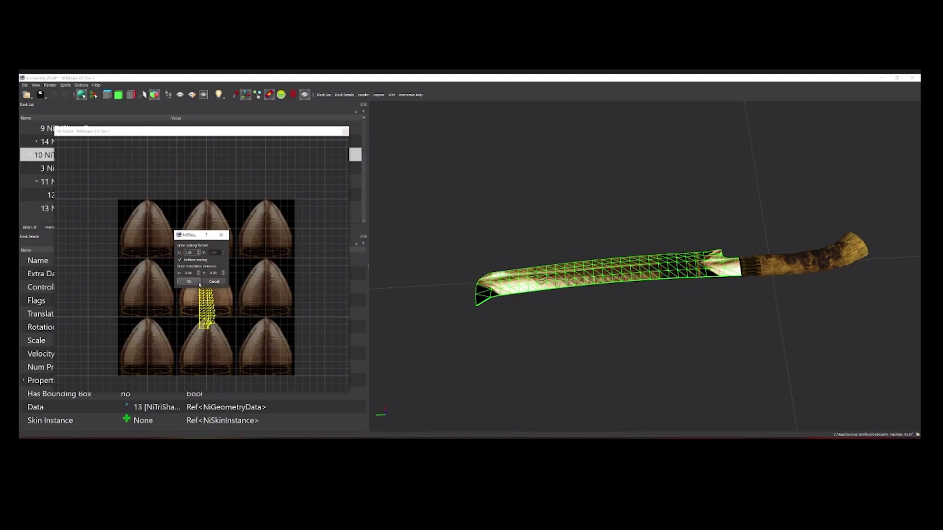
{"action": "double_click", "coordinate": [188, 252]}
{"action": "type", "text": "4"}
{"action": "key", "text": "Return"}
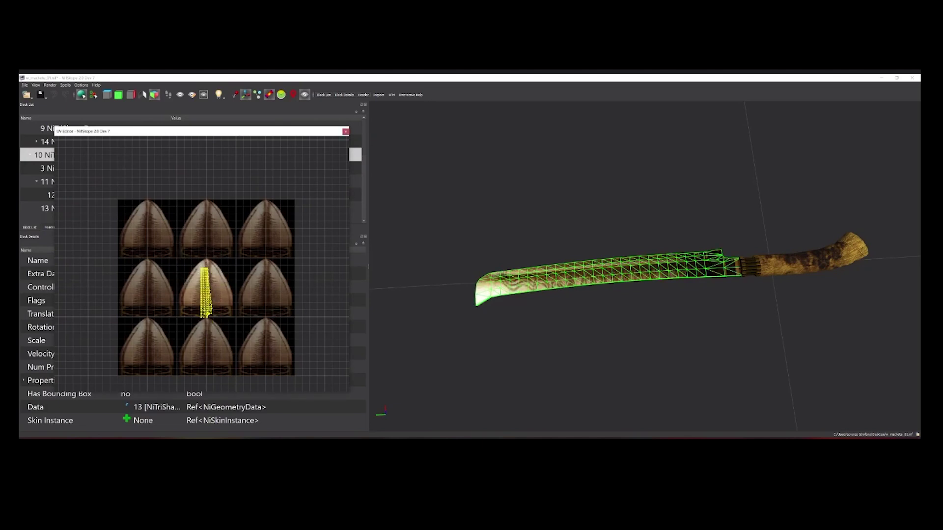
{"action": "left_click_drag", "start_coordinate": [208, 272], "coordinate": [209, 261]}
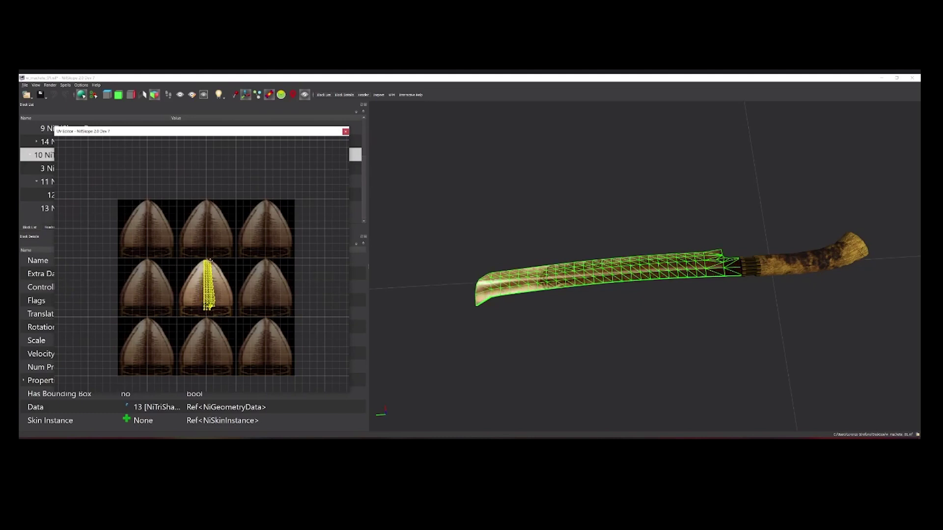
{"action": "scroll", "coordinate": [214, 283], "scroll_direction": "up", "scroll_amount": 2}
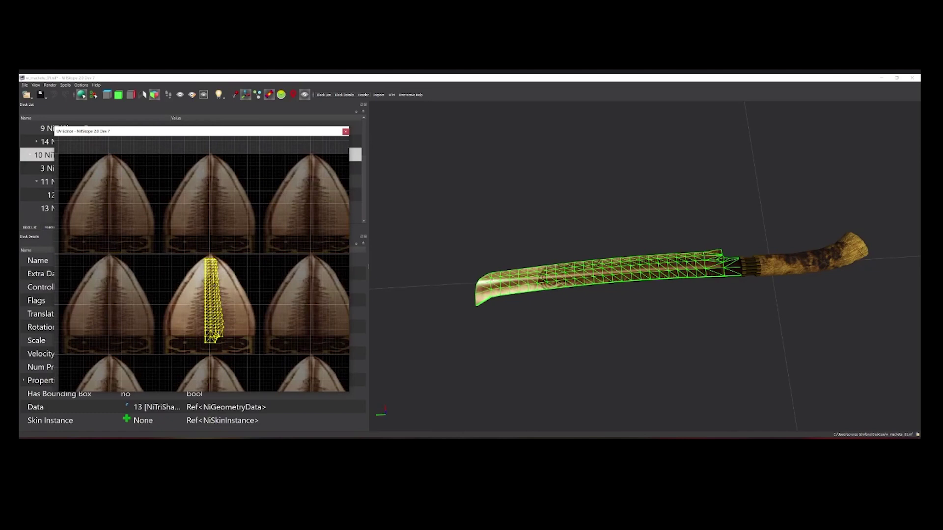
Undo the move and both scalings of the blade UV layout.
{"action": "key", "text": "ctrl+z"}
{"action": "key", "text": "ctrl+z"}
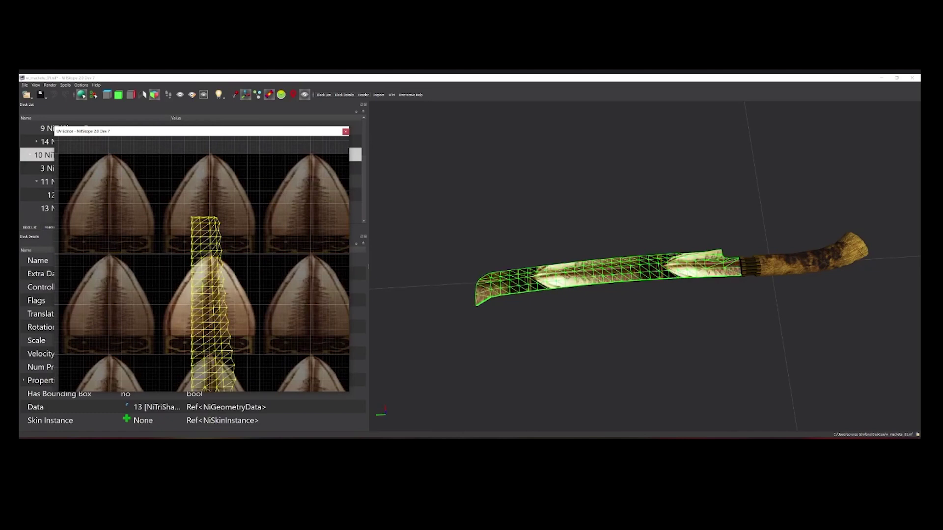
{"action": "scroll", "coordinate": [202, 265], "scroll_direction": "down", "scroll_amount": 2}
{"action": "right_click", "coordinate": [208, 285]}
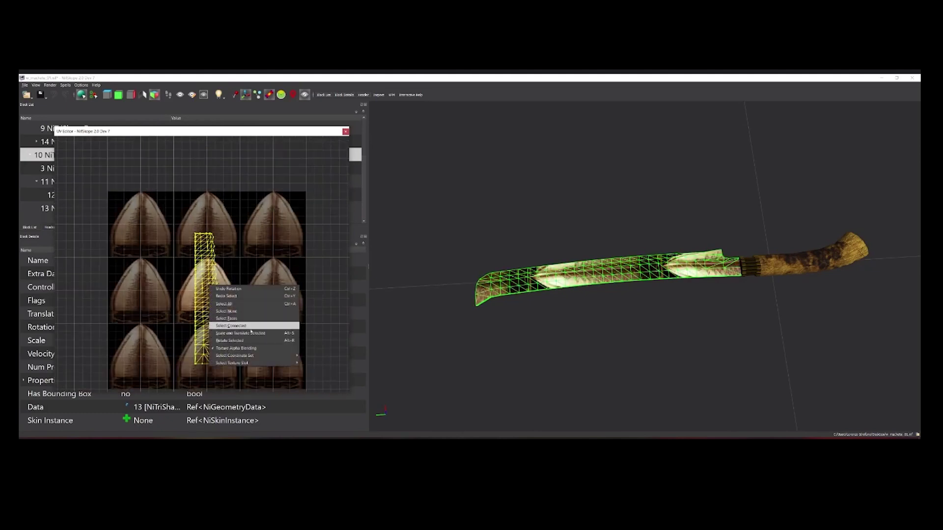
{"action": "left_click", "coordinate": [256, 133]}
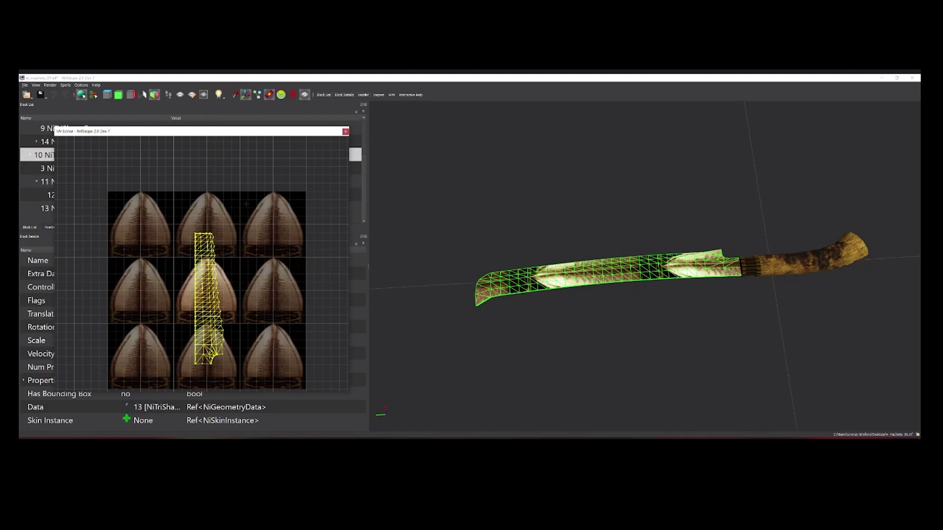
{"action": "key", "text": "ctrl+z"}
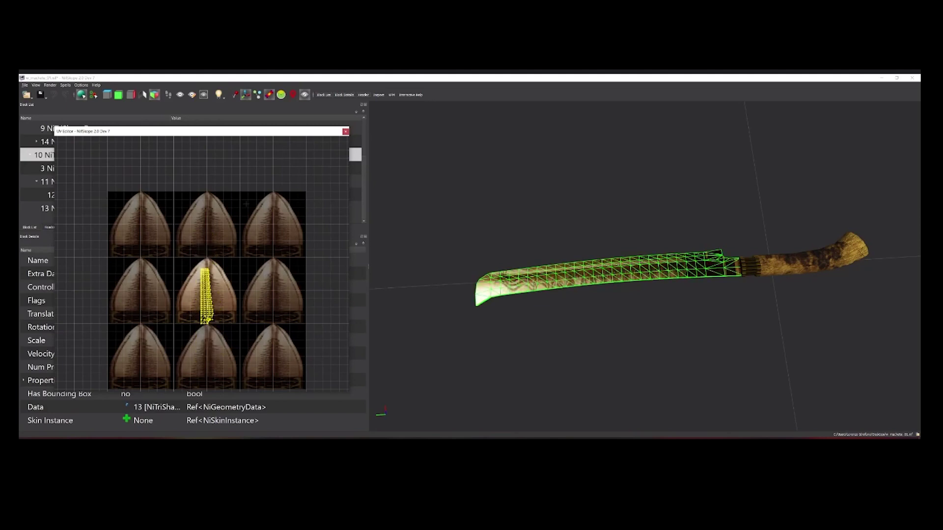
{"action": "key", "text": "ctrl+z"}
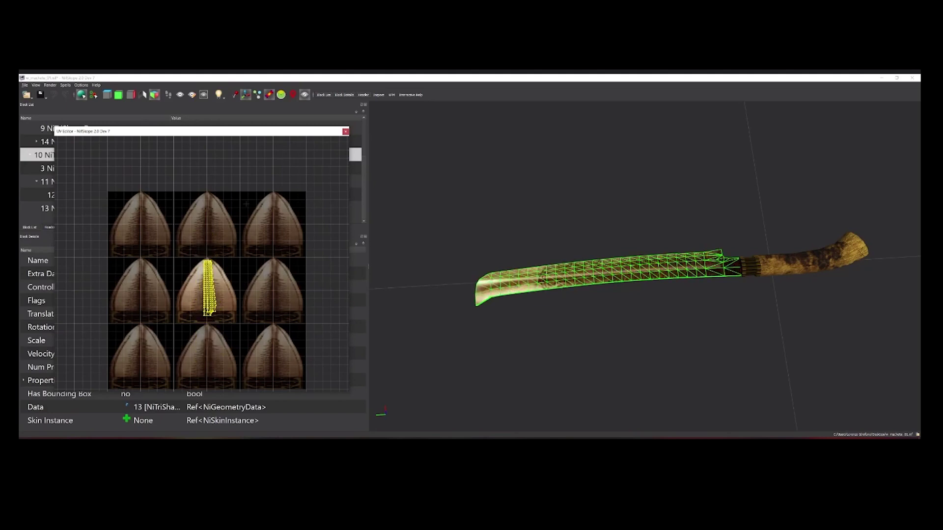
{"action": "key", "text": "ctrl+z"}
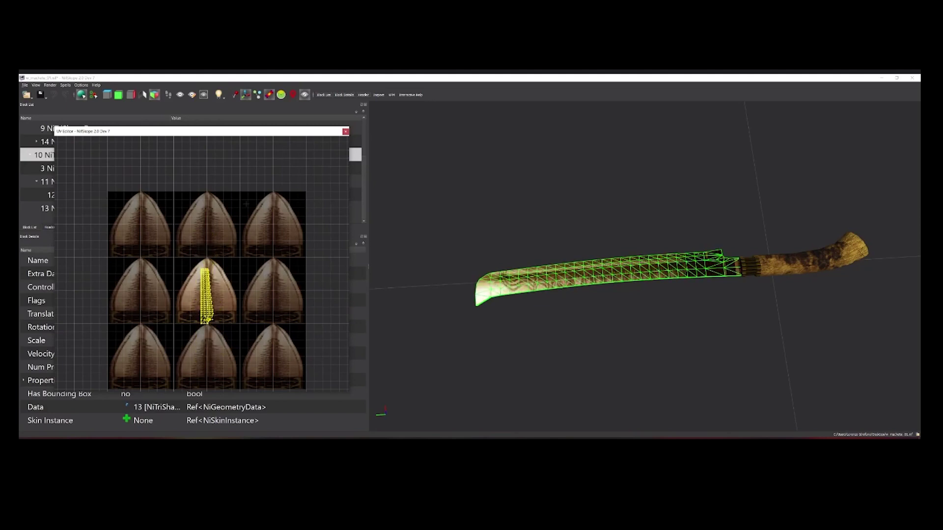
{"action": "key", "text": "ctrl+z"}
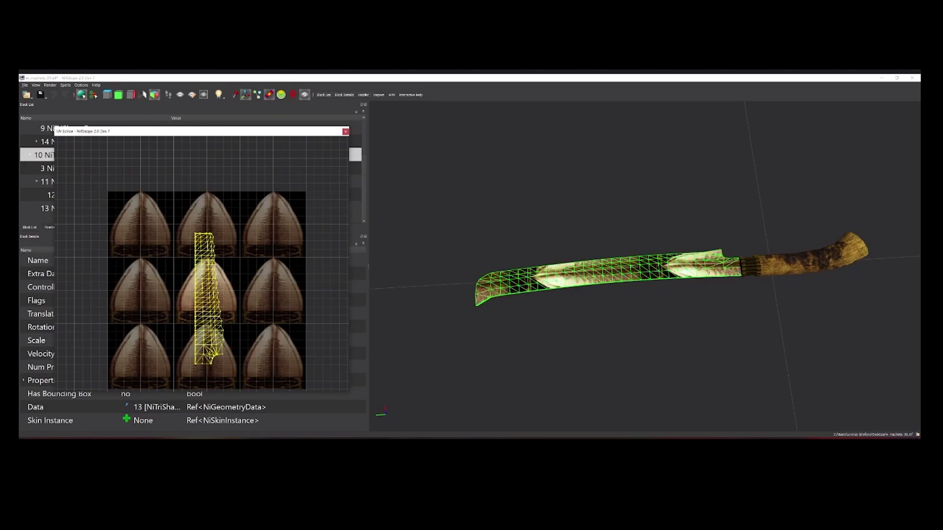
Try scaling the blade UV layout uniformly by 0.5 and moving it up to the tip of the central blade texture.
{"action": "right_click", "coordinate": [204, 259]}
{"action": "left_click", "coordinate": [237, 307]}
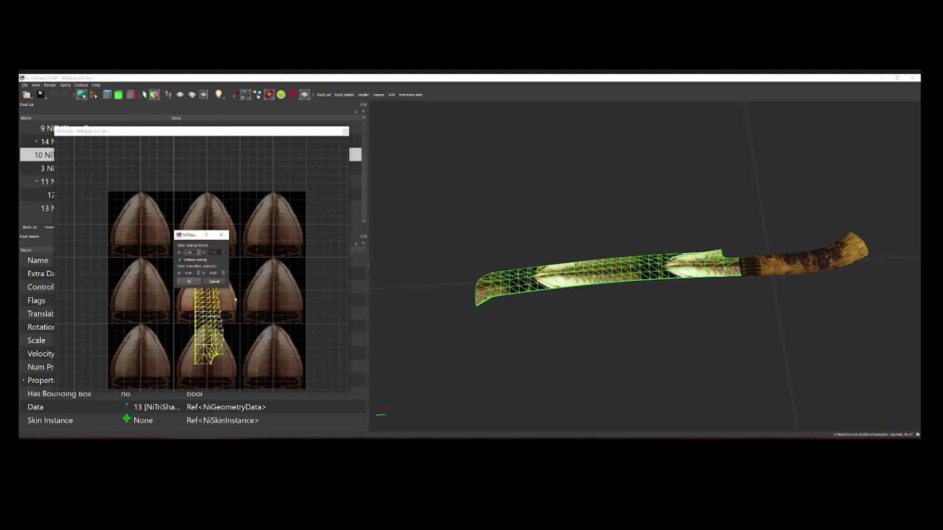
{"action": "type", "text": "0.5"}
{"action": "left_click", "coordinate": [189, 282]}
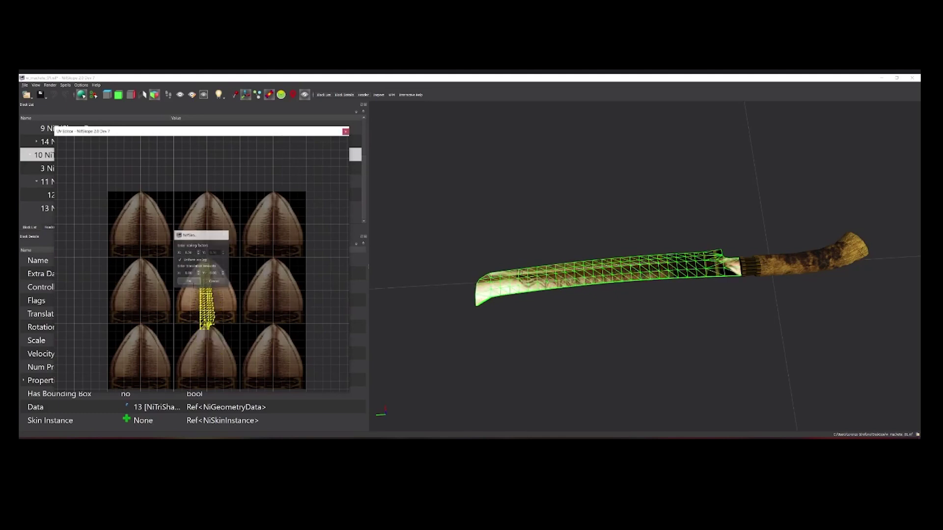
{"action": "left_click_drag", "start_coordinate": [207, 265], "coordinate": [208, 262]}
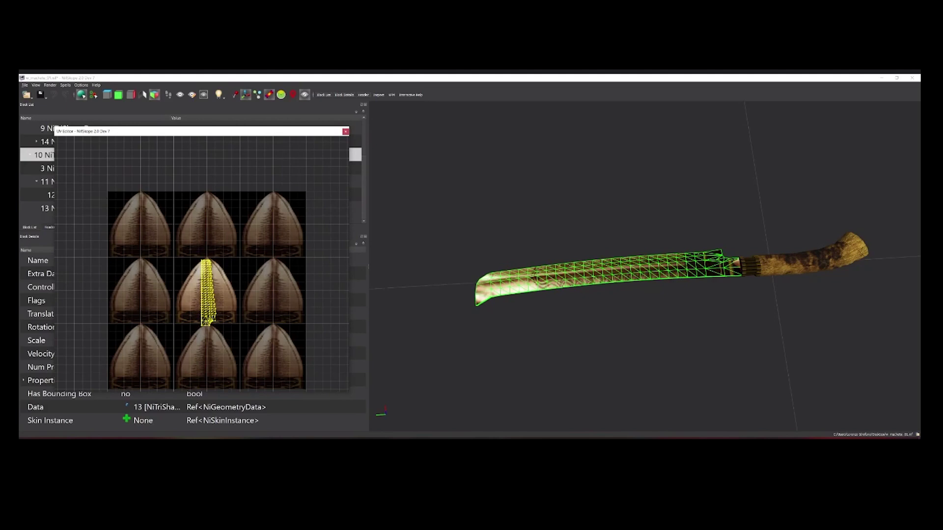
Try scaling the blade UV layout uniformly by 0.5 a second time.
{"action": "right_click", "coordinate": [205, 287]}
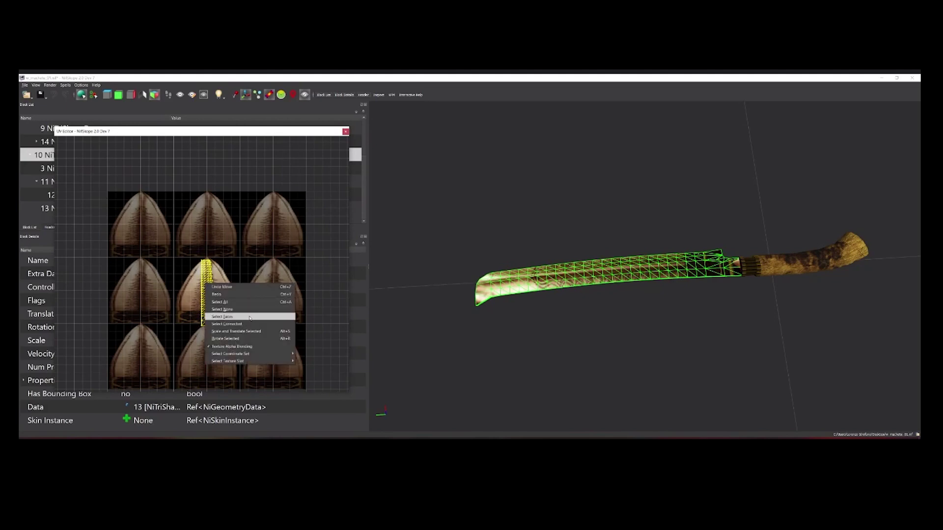
{"action": "left_click", "coordinate": [236, 331]}
{"action": "double_click", "coordinate": [189, 252]}
{"action": "type", "text": "0"}
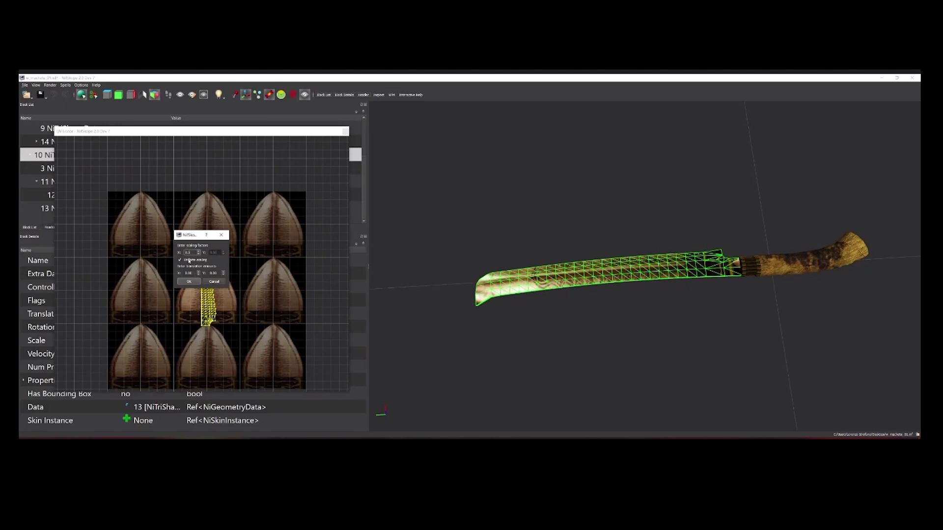
{"action": "key", "text": "Return"}
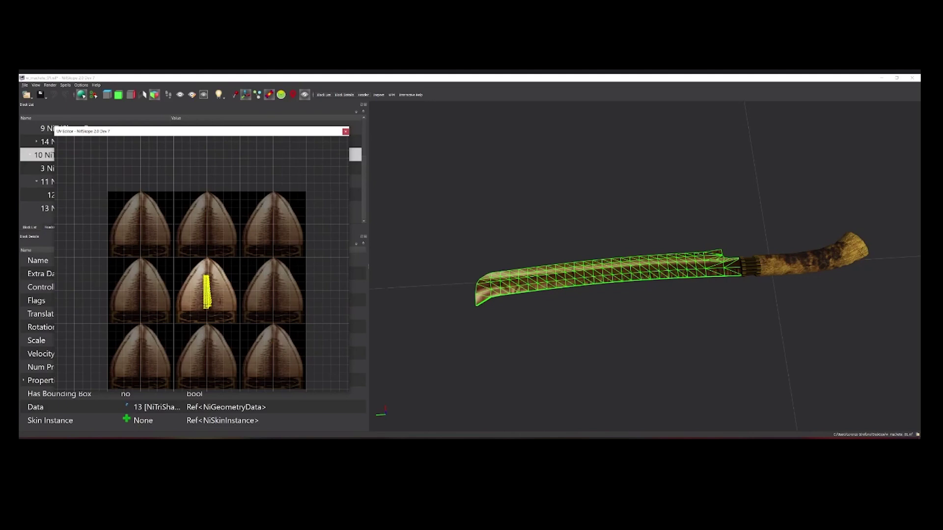
Undo the second scaling, the move and the first scaling of the blade UV layout.
{"action": "key", "text": "ctrl+z"}
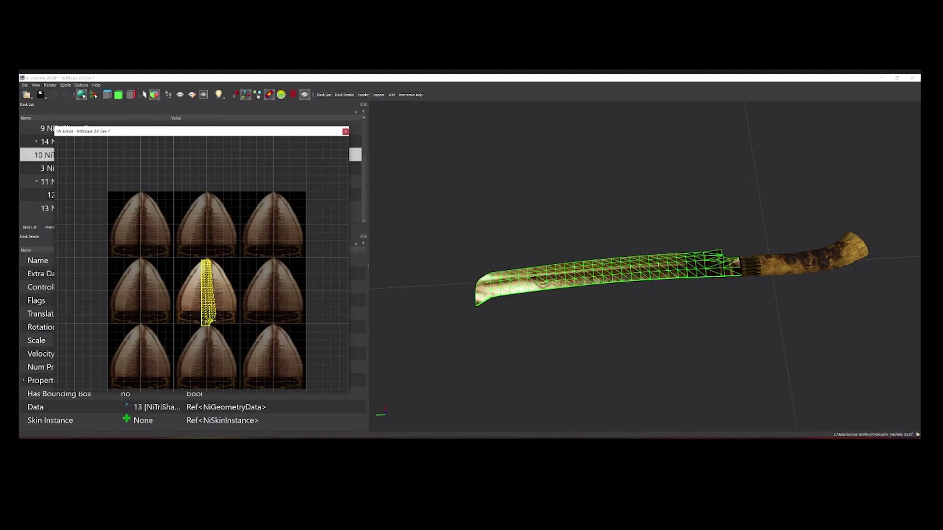
{"action": "left_click_drag", "start_coordinate": [207, 293], "coordinate": [205, 296]}
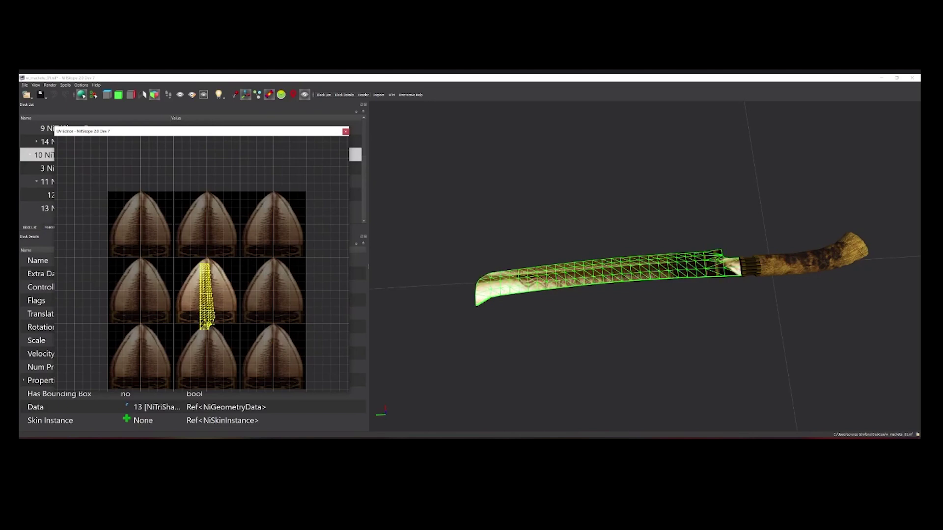
{"action": "key", "text": "ctrl+z"}
Scale the blade UV layout uniformly by 0.4 and center it over the ridge of the central blade texture.
{"action": "right_click", "coordinate": [209, 260]}
{"action": "left_click", "coordinate": [226, 307]}
{"action": "left_click_drag", "start_coordinate": [193, 253], "coordinate": [132, 250]}
{"action": "type", "text": "1"}
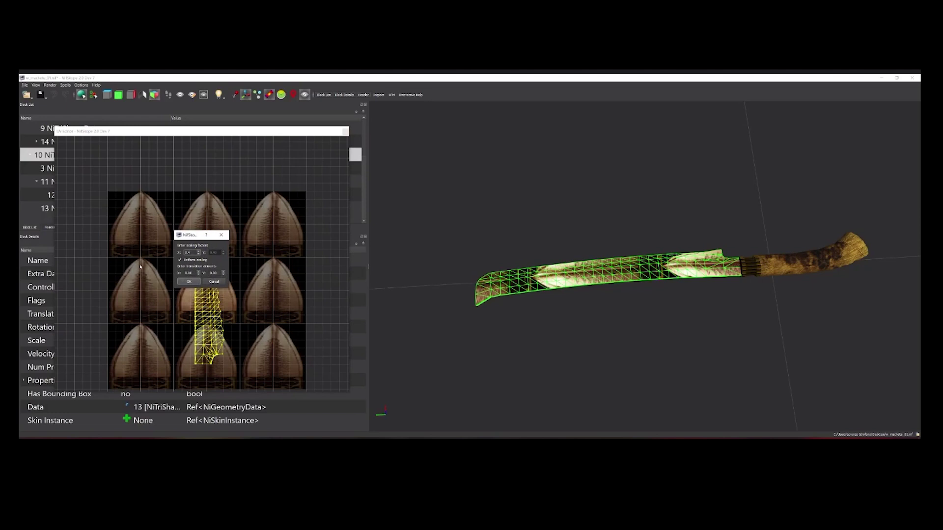
{"action": "key", "text": "Return"}
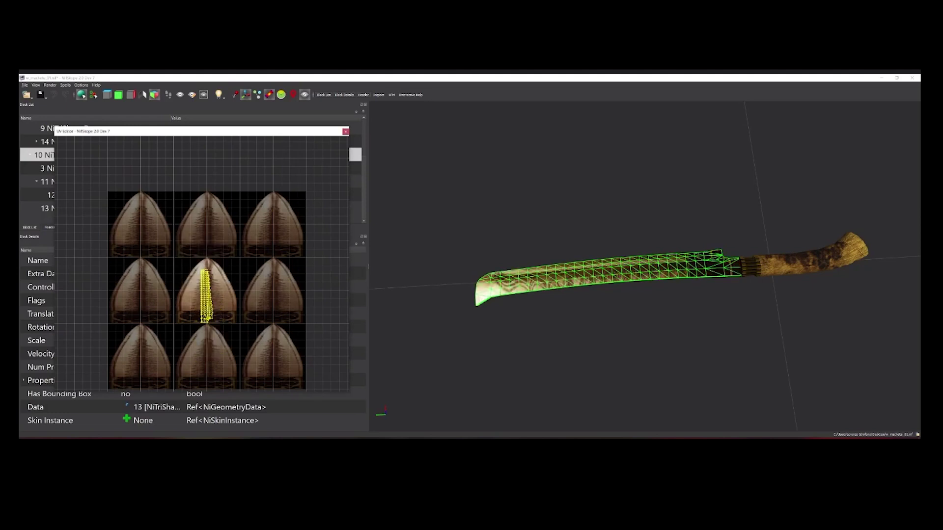
{"action": "left_click_drag", "start_coordinate": [208, 274], "coordinate": [211, 269]}
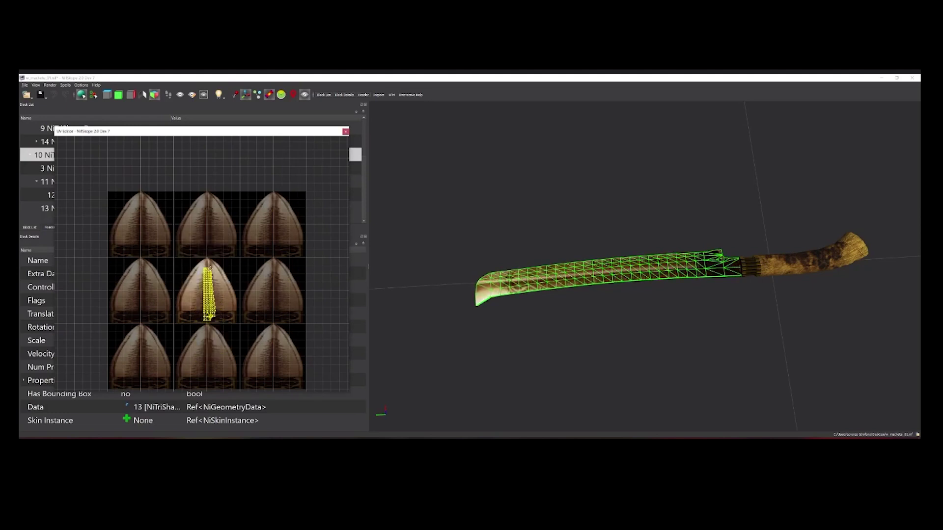
Arrange the UV editor and the machete window side by side and widen the machete's 3D preview.
{"action": "left_click_drag", "start_coordinate": [253, 133], "coordinate": [219, 138]}
{"action": "left_click_drag", "start_coordinate": [234, 78], "coordinate": [559, 102]}
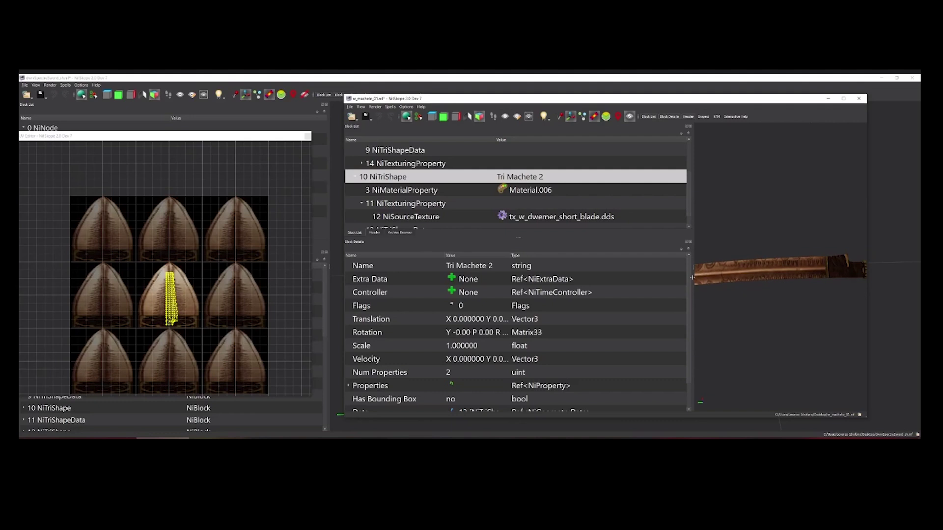
{"action": "left_click_drag", "start_coordinate": [693, 280], "coordinate": [507, 267]}
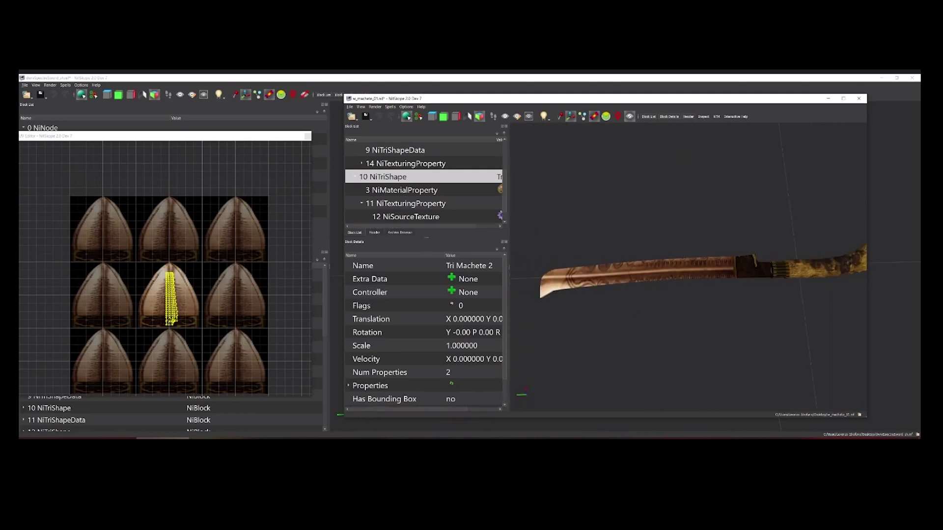
Move the blade UV layout up into the right half of the central blade texture and widen it slightly with non-uniform scaling.
{"action": "left_click_drag", "start_coordinate": [174, 273], "coordinate": [174, 265]}
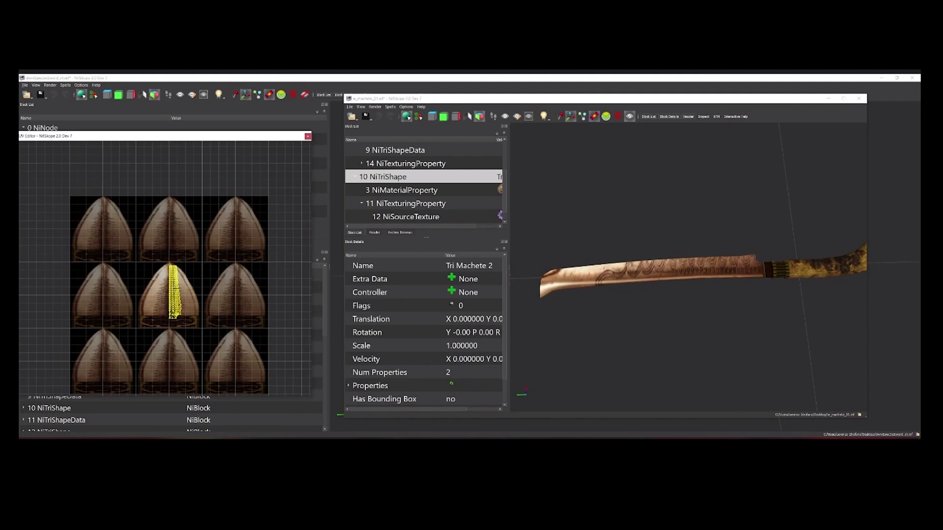
{"action": "right_click", "coordinate": [175, 286]}
{"action": "left_click", "coordinate": [206, 338]}
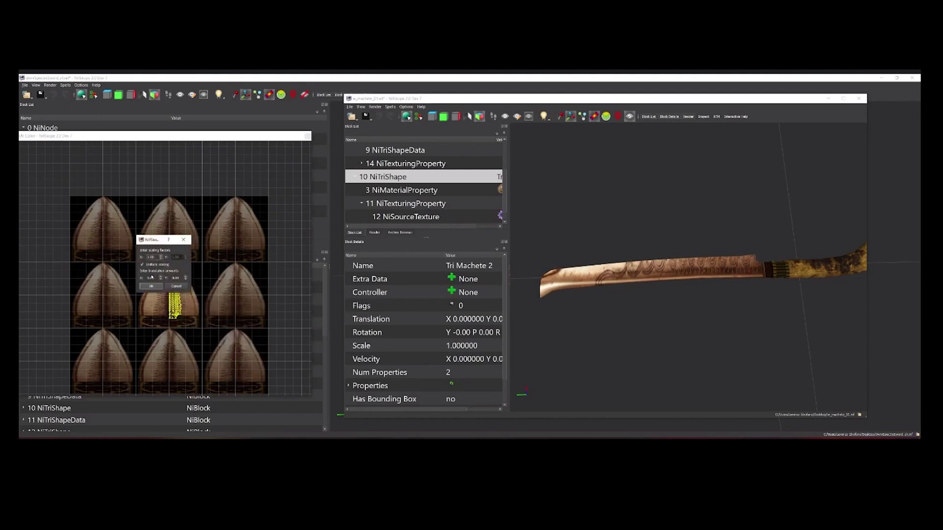
{"action": "left_click", "coordinate": [143, 265]}
{"action": "left_click", "coordinate": [180, 257]}
{"action": "double_click", "coordinate": [151, 257]}
{"action": "left_click_drag", "start_coordinate": [155, 258], "coordinate": [150, 258]}
{"action": "left_click", "coordinate": [152, 287]}
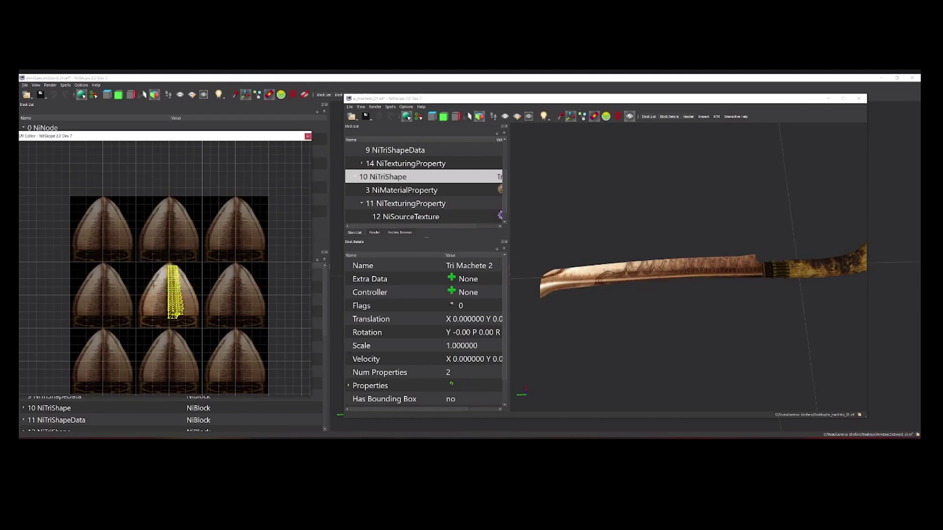
Shorten the blade UV layout vertically with non-uniform scaling and shift it slightly right and down inside the central blade texture.
{"action": "right_click", "coordinate": [173, 279]}
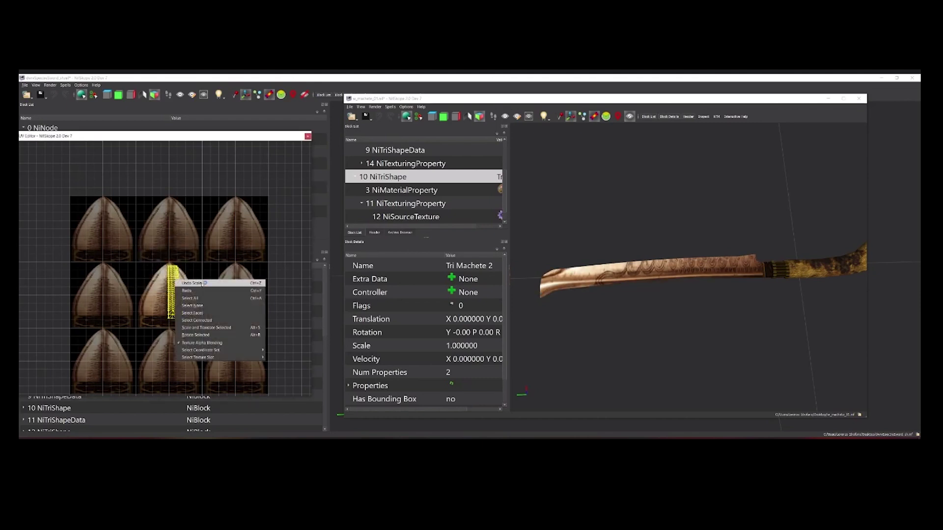
{"action": "left_click", "coordinate": [213, 330]}
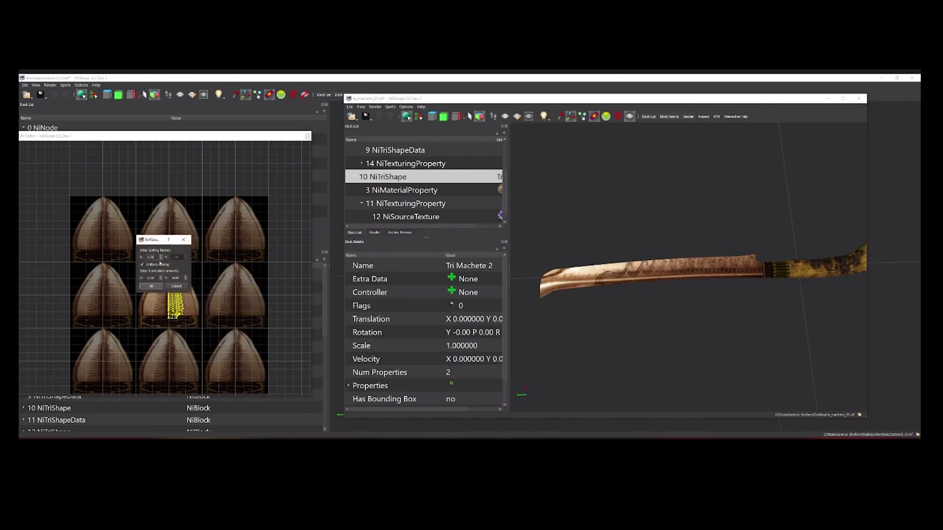
{"action": "left_click", "coordinate": [143, 265]}
{"action": "double_click", "coordinate": [175, 256]}
{"action": "type", "text": "1"}
{"action": "key", "text": "Return"}
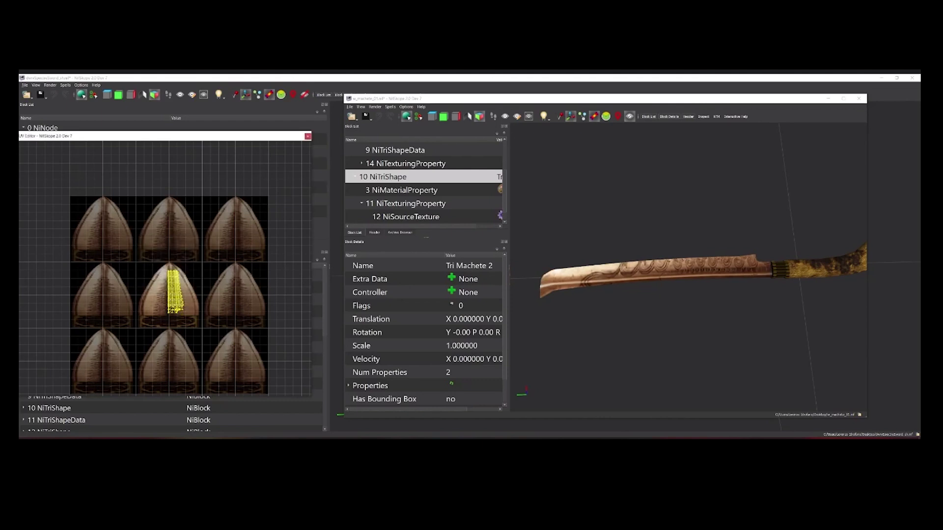
{"action": "left_click_drag", "start_coordinate": [177, 273], "coordinate": [180, 276]}
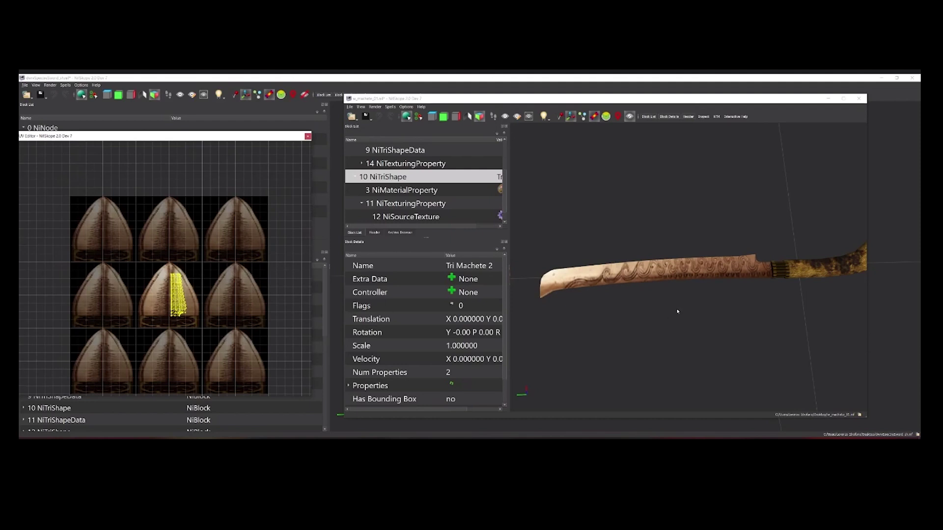
Examine the machete blade's texture mapping in the 3D preview from several angles and distances.
{"action": "scroll", "coordinate": [683, 315], "scroll_direction": "down", "scroll_amount": 3}
{"action": "left_click", "coordinate": [703, 312]}
{"action": "scroll", "coordinate": [680, 311], "scroll_direction": "up", "scroll_amount": 5}
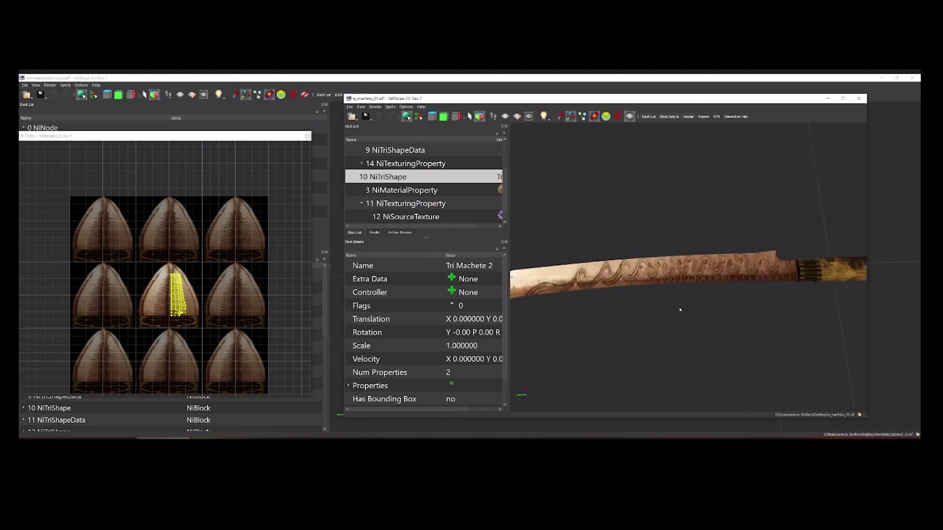
{"action": "scroll", "coordinate": [763, 304], "scroll_direction": "down", "scroll_amount": 3}
{"action": "left_click_drag", "start_coordinate": [709, 306], "coordinate": [702, 309]}
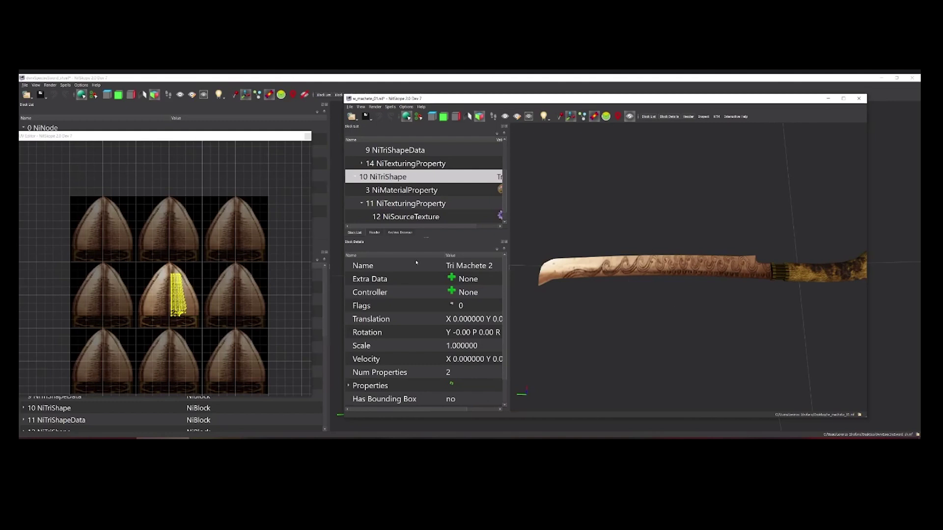
{"action": "scroll", "coordinate": [671, 293], "scroll_direction": "down", "scroll_amount": 3}
{"action": "scroll", "coordinate": [692, 295], "scroll_direction": "up", "scroll_amount": 3}
{"action": "mouse_move", "coordinate": [706, 296]}
{"action": "left_mouse_down"}
{"action": "mouse_move", "coordinate": [715, 211]}
{"action": "mouse_move", "coordinate": [706, 303]}
{"action": "left_mouse_up"}
Select the machete blade, maximize its model window and widen the block list and details area.
{"action": "left_click", "coordinate": [648, 275]}
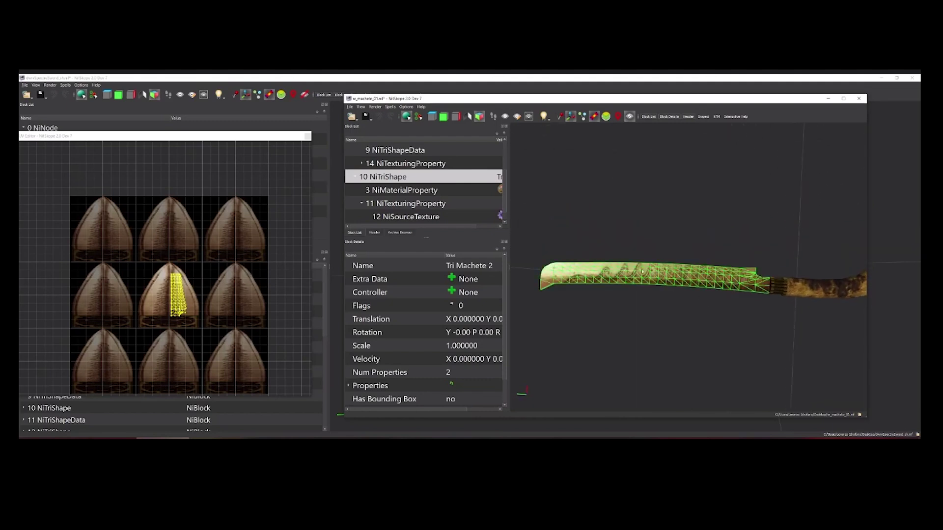
{"action": "double_click", "coordinate": [525, 99]}
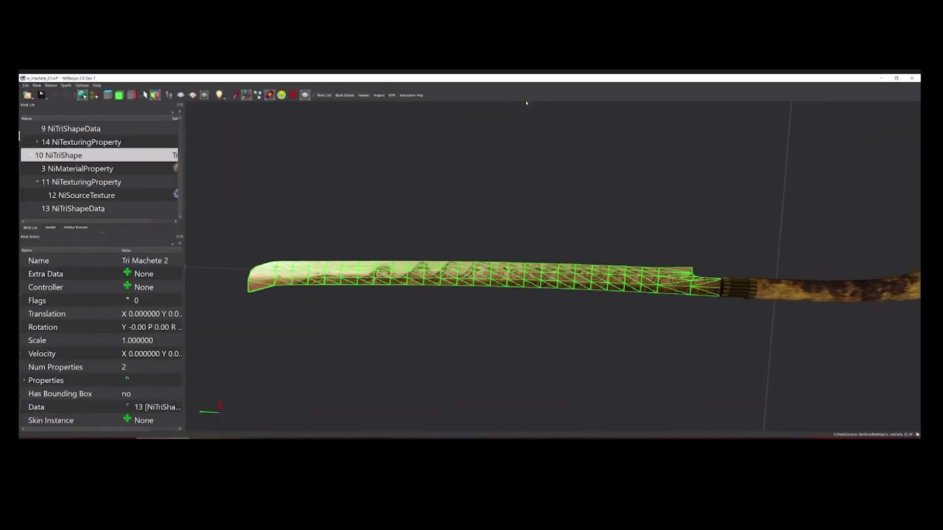
{"action": "left_click_drag", "start_coordinate": [184, 181], "coordinate": [319, 181]}
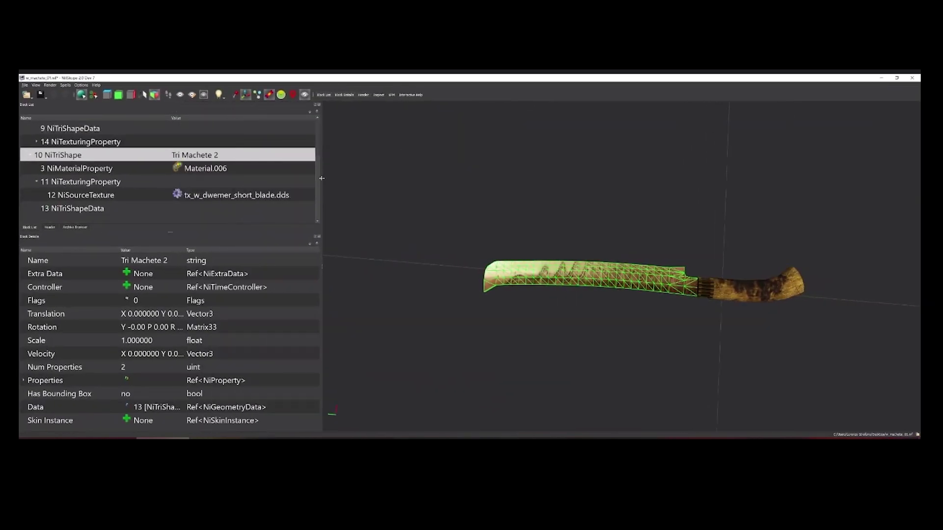
Copy the branch of the machete blade's NiTriShape block.
{"action": "right_click", "coordinate": [575, 273]}
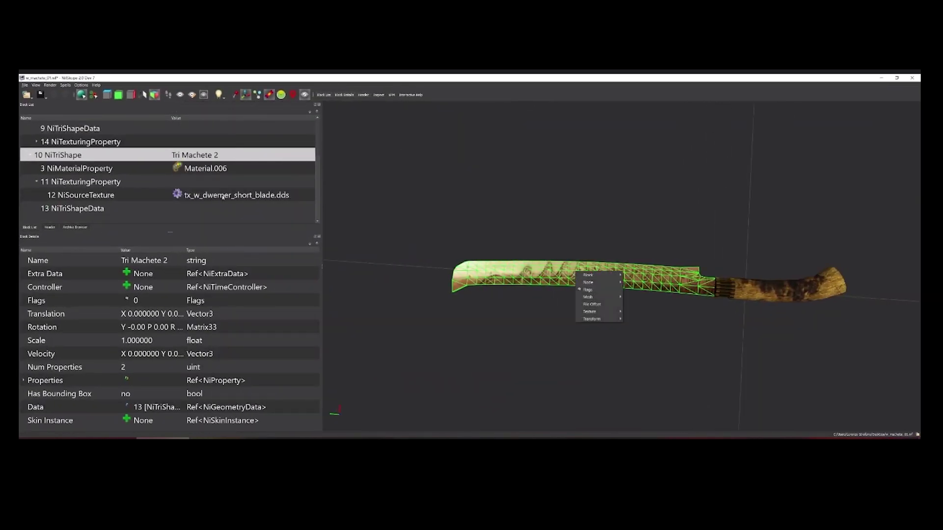
{"action": "left_click", "coordinate": [114, 77]}
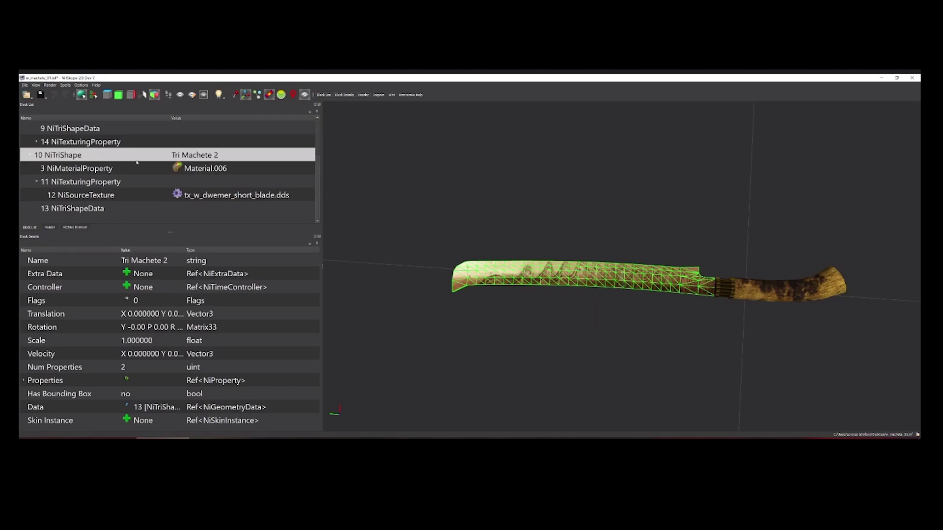
{"action": "right_click", "coordinate": [603, 274]}
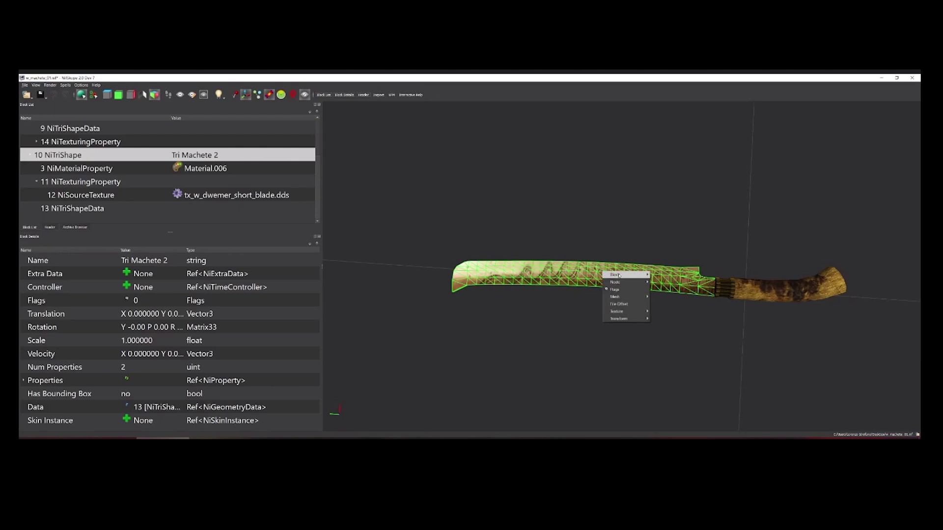
{"action": "mouse_move", "coordinate": [624, 276]}
{"action": "left_click", "coordinate": [671, 297]}
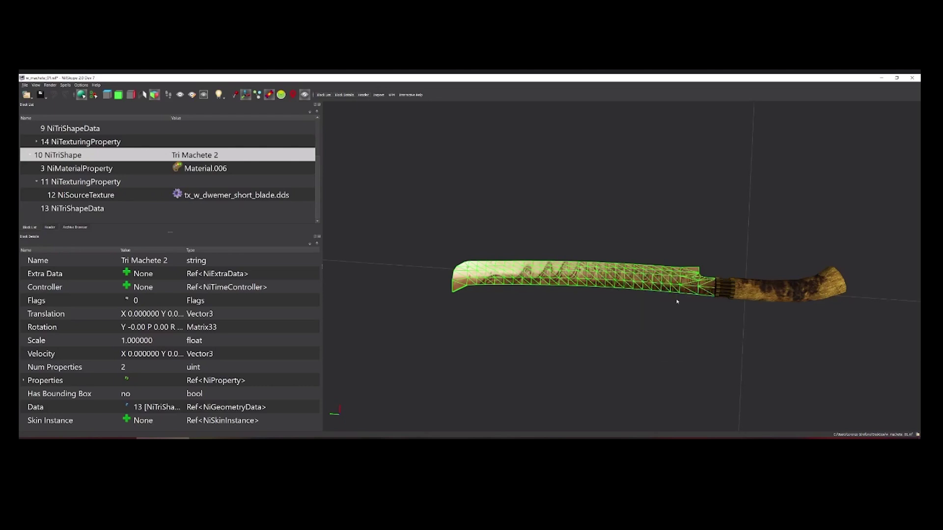
Switch to the Dwemer sword model and paste the copied blade branch under the Bip01 Weapon node.
{"action": "left_click", "coordinate": [214, 436]}
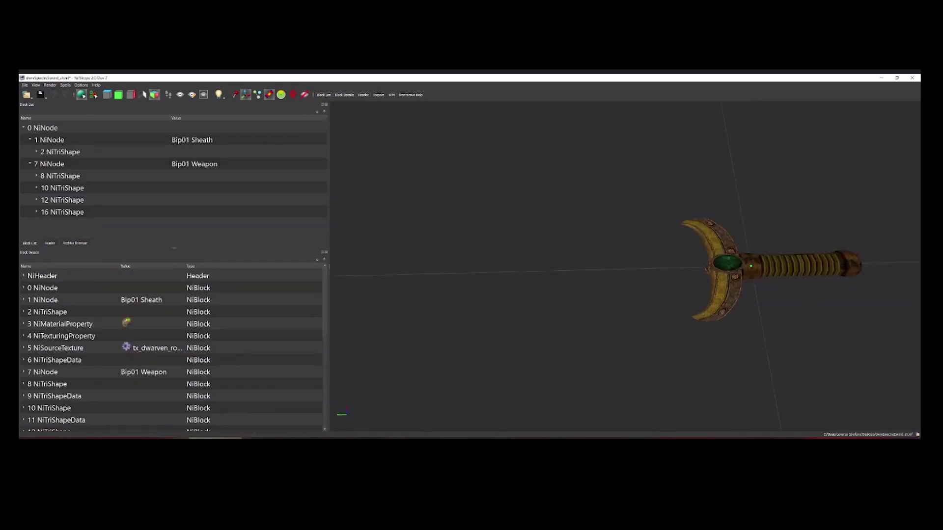
{"action": "scroll", "coordinate": [503, 230], "scroll_direction": "down", "scroll_amount": 4}
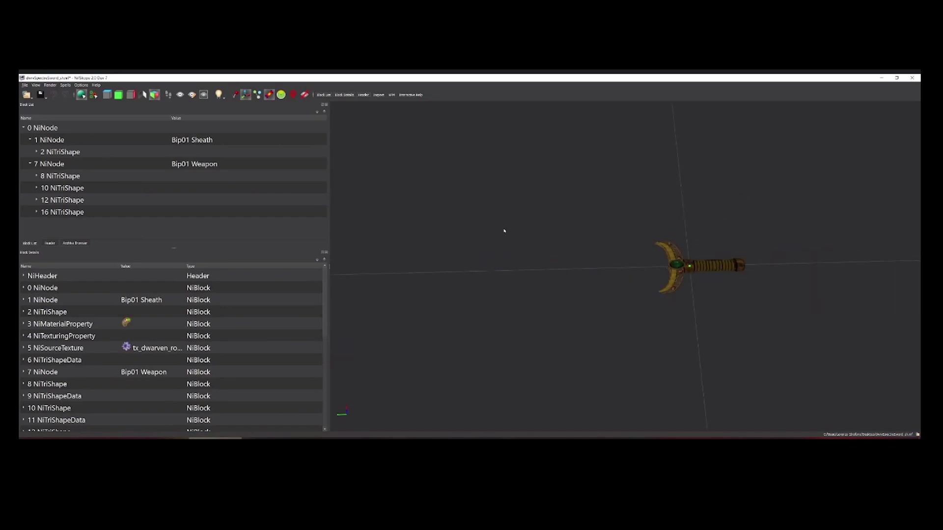
{"action": "left_click", "coordinate": [67, 129]}
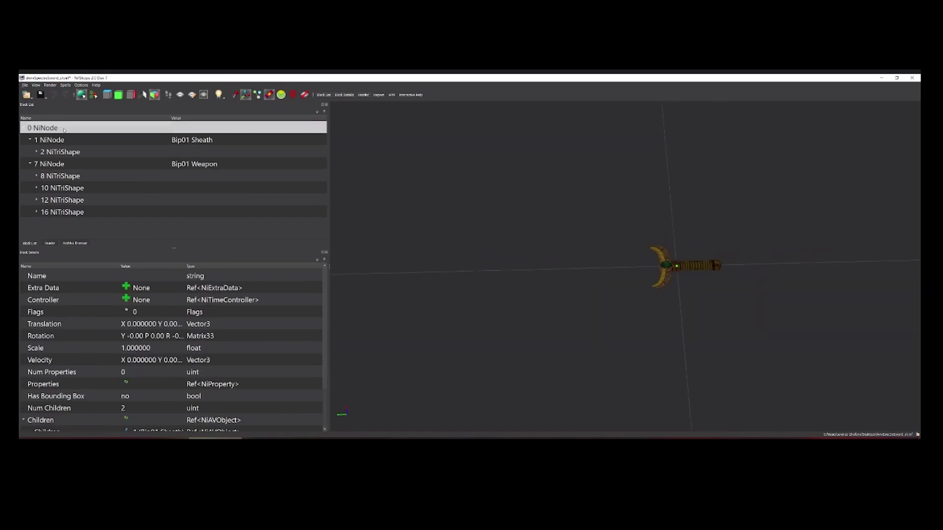
{"action": "left_click", "coordinate": [82, 165]}
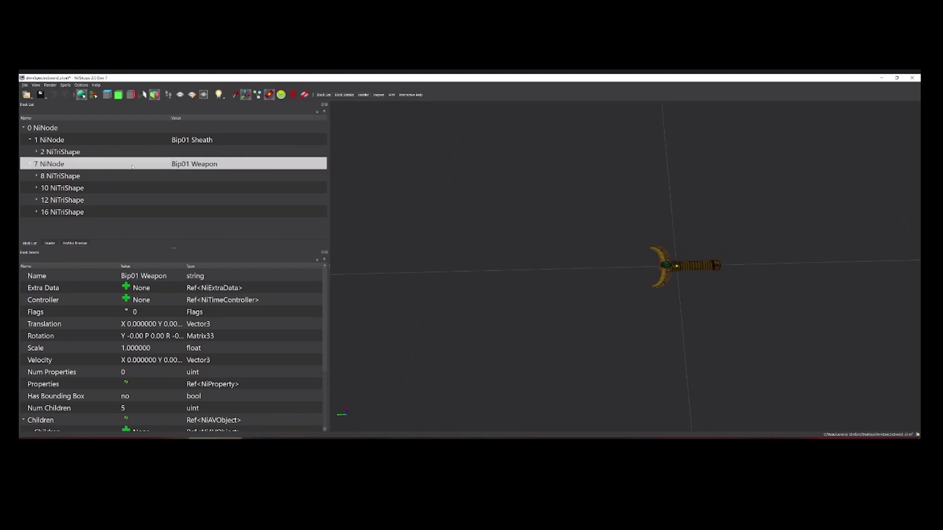
{"action": "right_click", "coordinate": [132, 159]}
{"action": "mouse_move", "coordinate": [150, 163]}
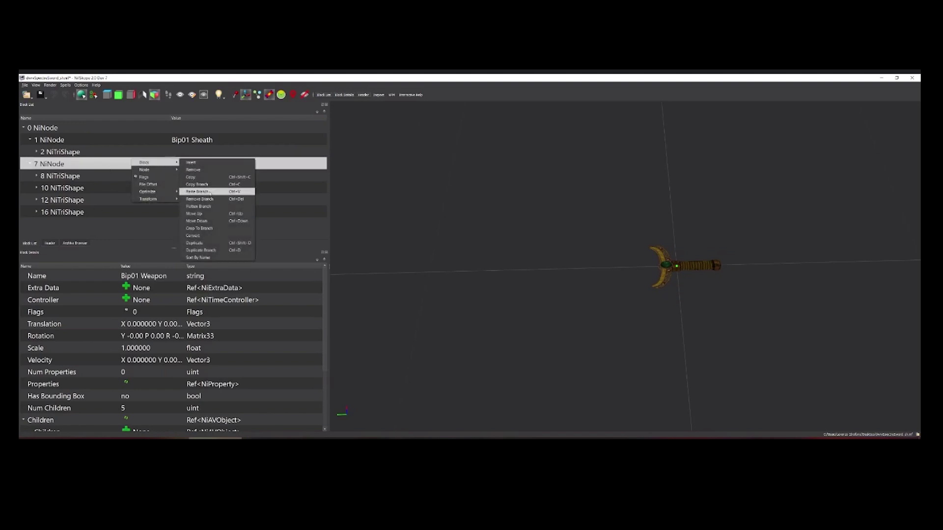
{"action": "left_click", "coordinate": [212, 192]}
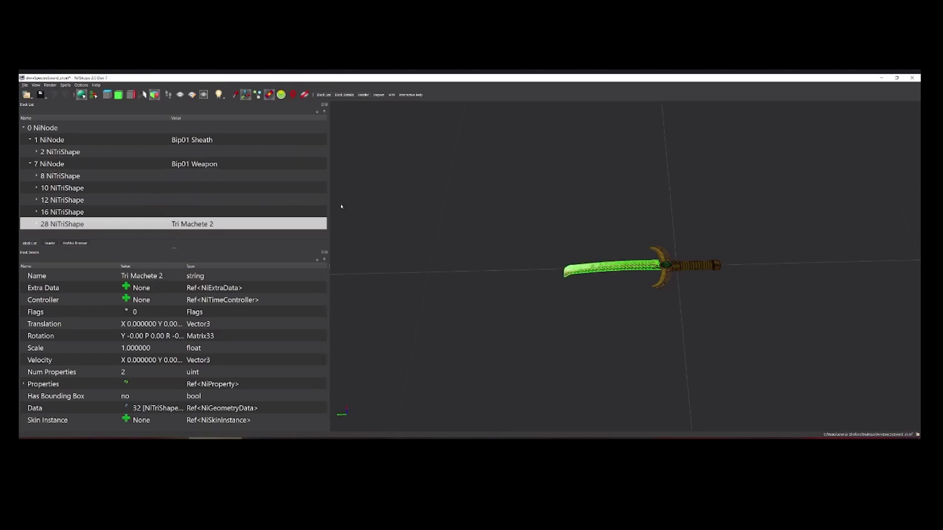
Examine how the pasted Tri Machete 2 blade fits the sword's hilt from several angles and distances.
{"action": "scroll", "coordinate": [536, 301], "scroll_direction": "up", "scroll_amount": 5}
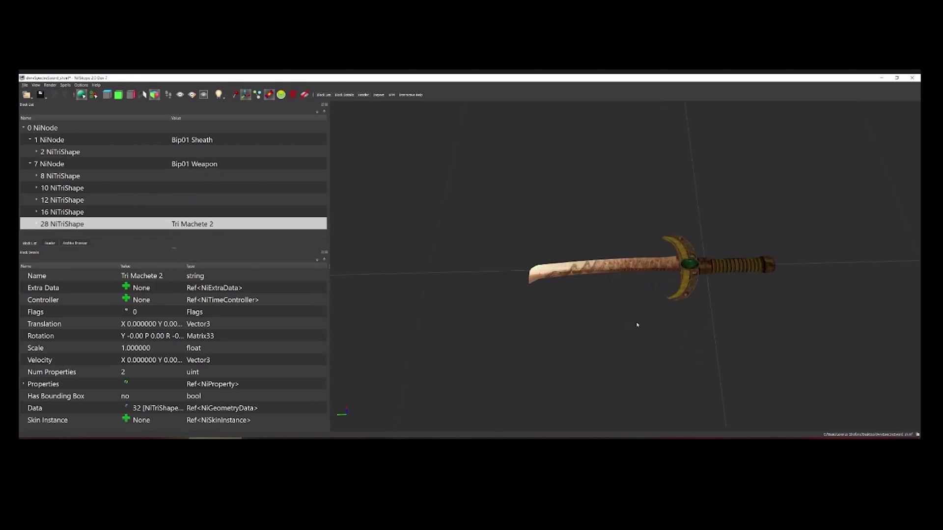
{"action": "mouse_move", "coordinate": [646, 325]}
{"action": "left_mouse_down"}
{"action": "mouse_move", "coordinate": [647, 341]}
{"action": "mouse_move", "coordinate": [692, 310]}
{"action": "mouse_move", "coordinate": [690, 327]}
{"action": "mouse_move", "coordinate": [657, 311]}
{"action": "mouse_move", "coordinate": [658, 301]}
{"action": "mouse_move", "coordinate": [656, 312]}
{"action": "left_mouse_up"}
{"action": "scroll", "coordinate": [663, 316], "scroll_direction": "down", "scroll_amount": 6}
{"action": "scroll", "coordinate": [678, 324], "scroll_direction": "up", "scroll_amount": 4}
{"action": "scroll", "coordinate": [654, 321], "scroll_direction": "up", "scroll_amount": 4}
{"action": "scroll", "coordinate": [614, 295], "scroll_direction": "down", "scroll_amount": 4}
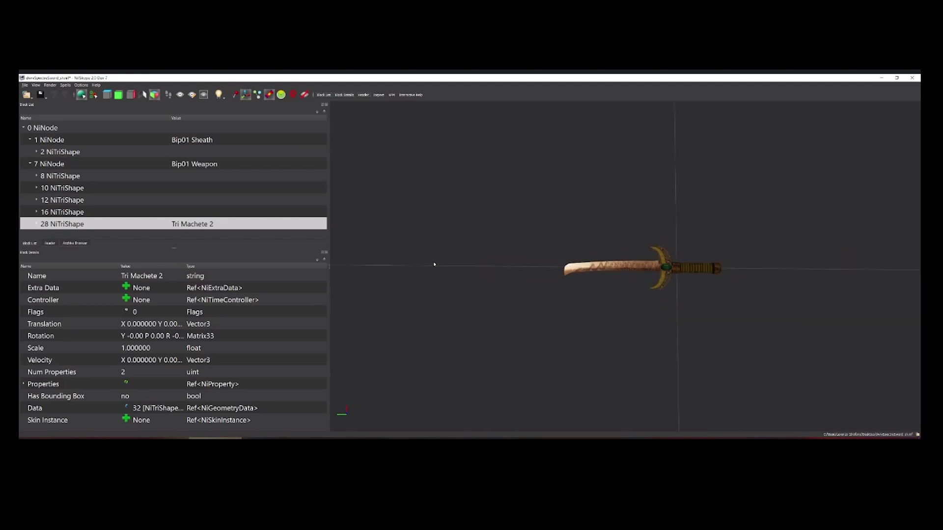
{"action": "left_click", "coordinate": [626, 268]}
{"action": "scroll", "coordinate": [628, 280], "scroll_direction": "up", "scroll_amount": 3}
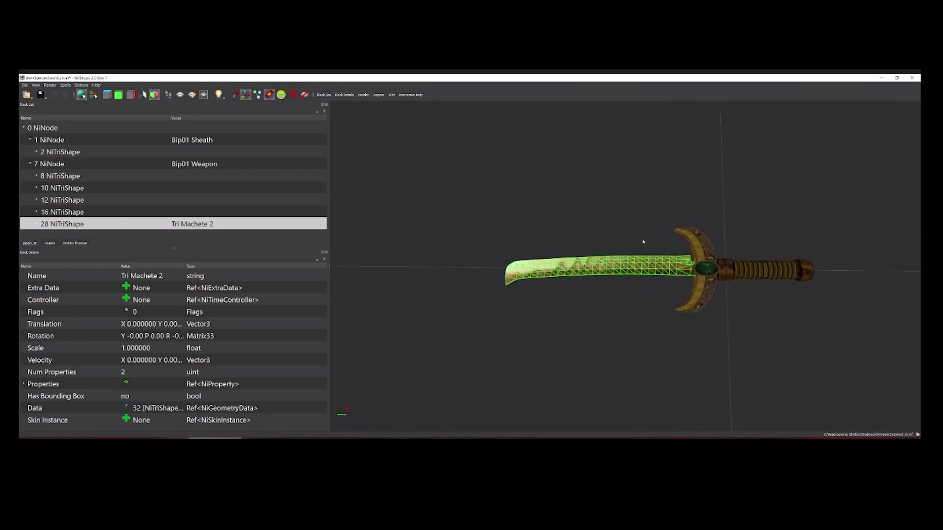
{"action": "left_click", "coordinate": [594, 226]}
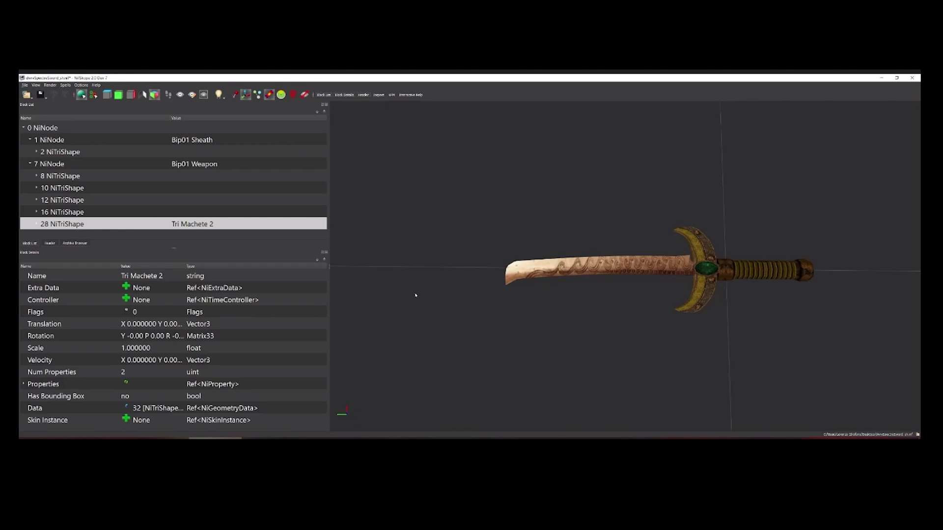
{"action": "scroll", "coordinate": [678, 240], "scroll_direction": "down", "scroll_amount": 5}
{"action": "left_click_drag", "start_coordinate": [655, 265], "coordinate": [645, 245]}
{"action": "scroll", "coordinate": [725, 279], "scroll_direction": "down", "scroll_amount": 5}
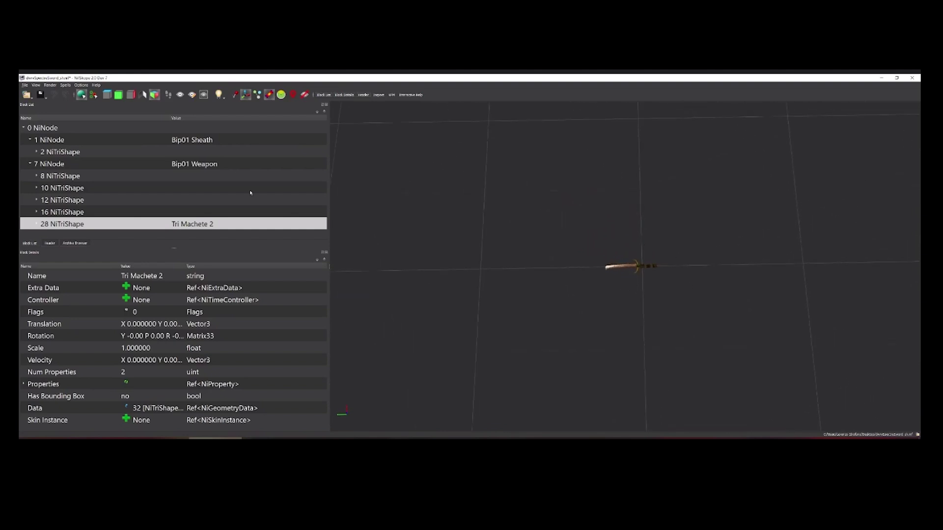
{"action": "scroll", "coordinate": [695, 277], "scroll_direction": "up", "scroll_amount": 5}
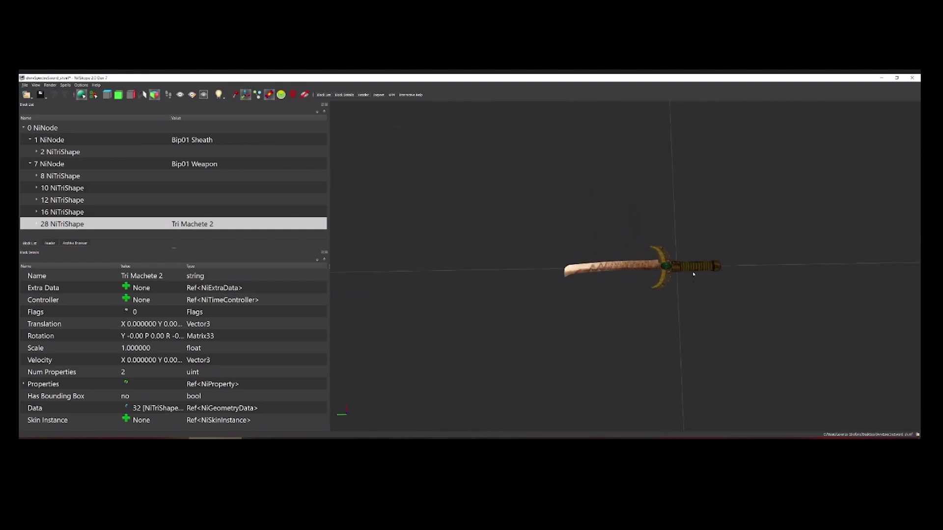
{"action": "scroll", "coordinate": [687, 285], "scroll_direction": "up", "scroll_amount": 4}
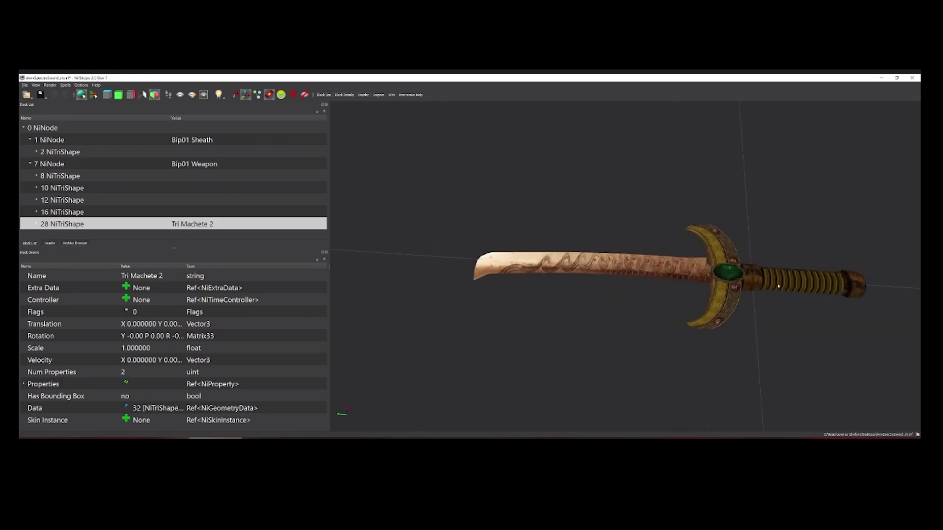
Inspect the hilt's collar and ribbed grip shapes, viewing the whole sword near and far.
{"action": "left_click", "coordinate": [758, 283]}
{"action": "scroll", "coordinate": [726, 290], "scroll_direction": "down", "scroll_amount": 5}
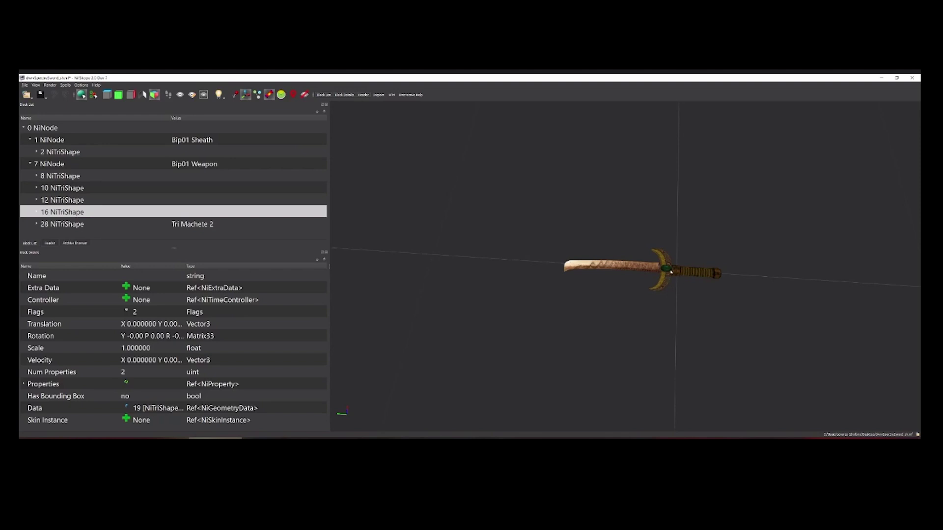
{"action": "scroll", "coordinate": [684, 304], "scroll_direction": "up", "scroll_amount": 5}
{"action": "scroll", "coordinate": [685, 304], "scroll_direction": "down", "scroll_amount": 5}
{"action": "scroll", "coordinate": [686, 305], "scroll_direction": "up", "scroll_amount": 3}
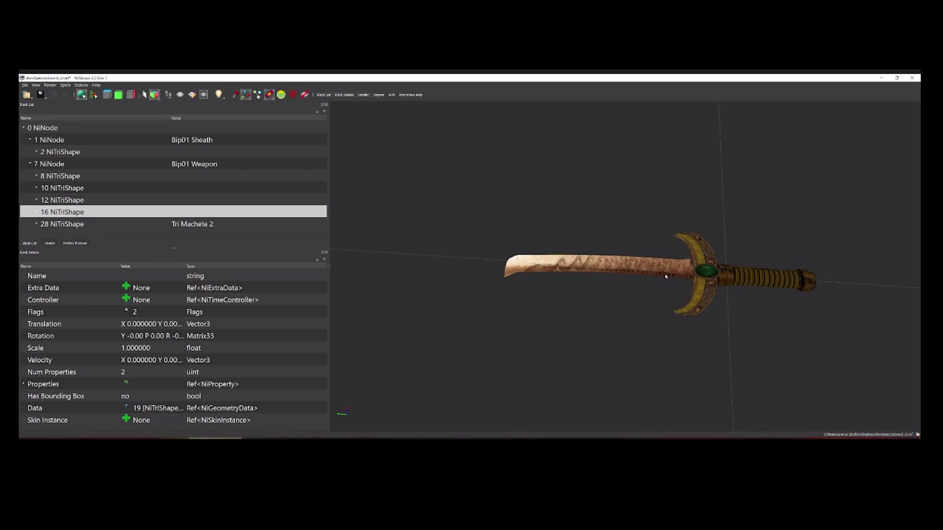
{"action": "scroll", "coordinate": [769, 278], "scroll_direction": "down", "scroll_amount": 2}
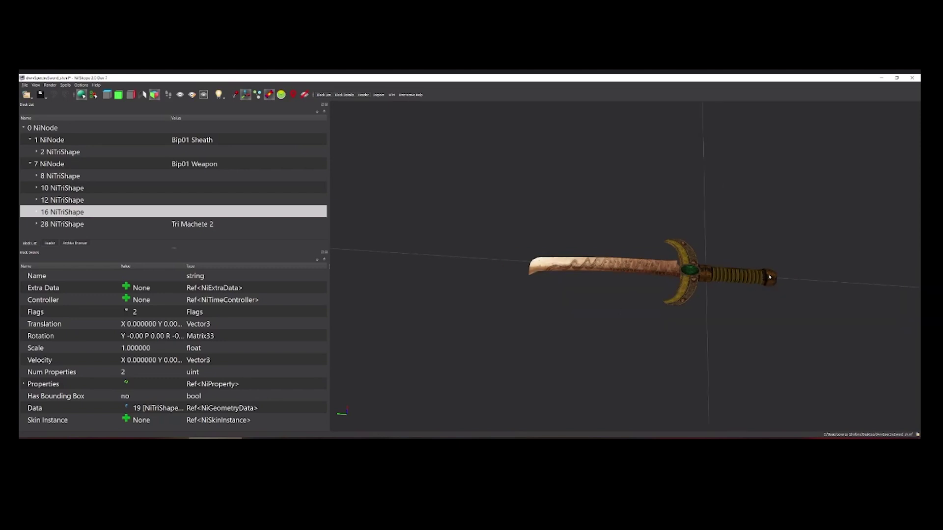
{"action": "left_click", "coordinate": [735, 276]}
{"action": "scroll", "coordinate": [694, 240], "scroll_direction": "down", "scroll_amount": 10}
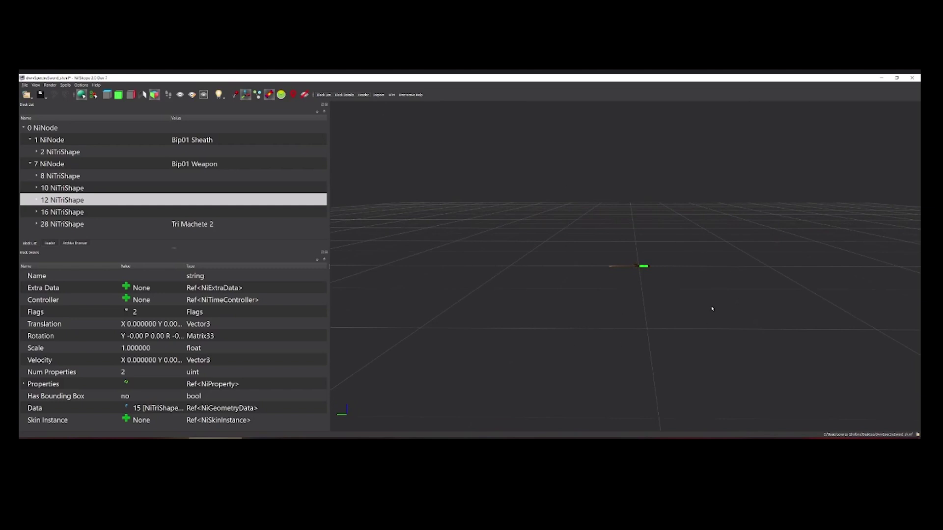
{"action": "scroll", "coordinate": [659, 290], "scroll_direction": "up", "scroll_amount": 8}
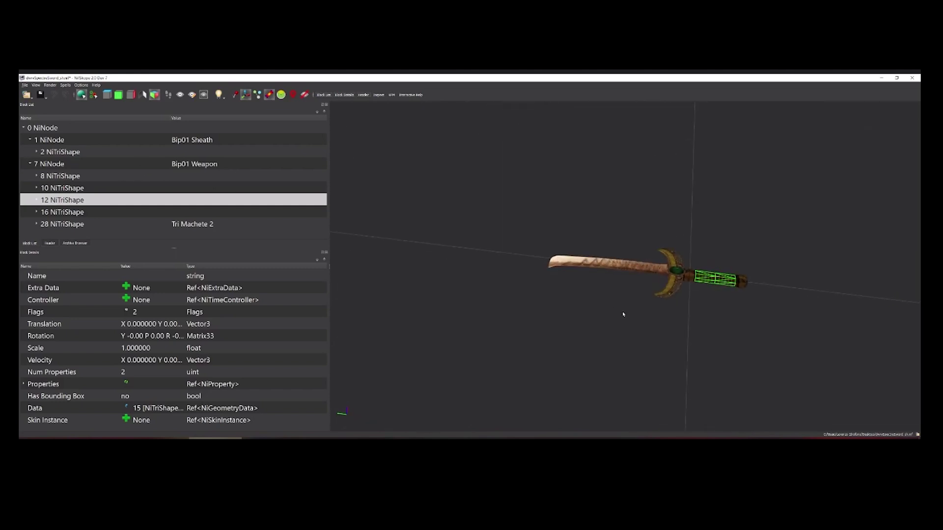
{"action": "left_click", "coordinate": [728, 350]}
{"action": "left_click_drag", "start_coordinate": [723, 329], "coordinate": [729, 329]}
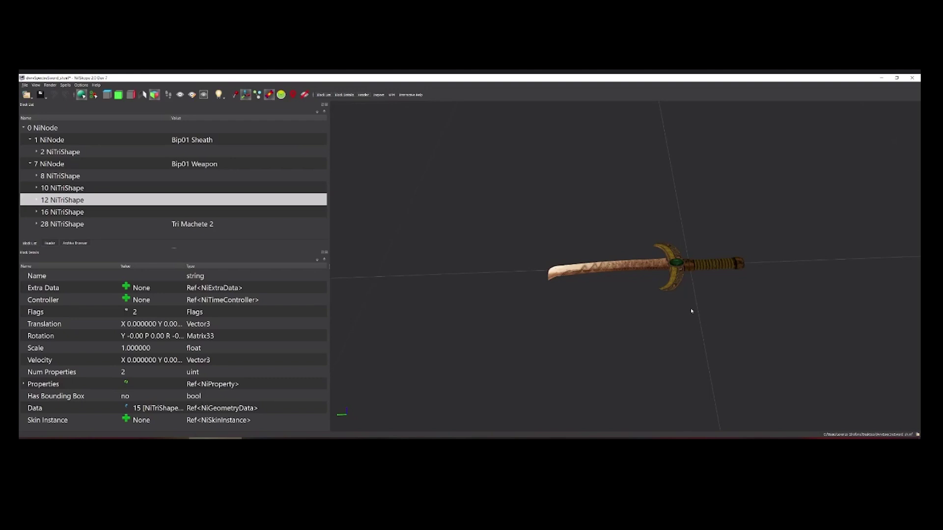
{"action": "scroll", "coordinate": [692, 307], "scroll_direction": "up", "scroll_amount": 3}
{"action": "left_click_drag", "start_coordinate": [782, 311], "coordinate": [722, 325]}
{"action": "scroll", "coordinate": [685, 305], "scroll_direction": "down", "scroll_amount": 2}
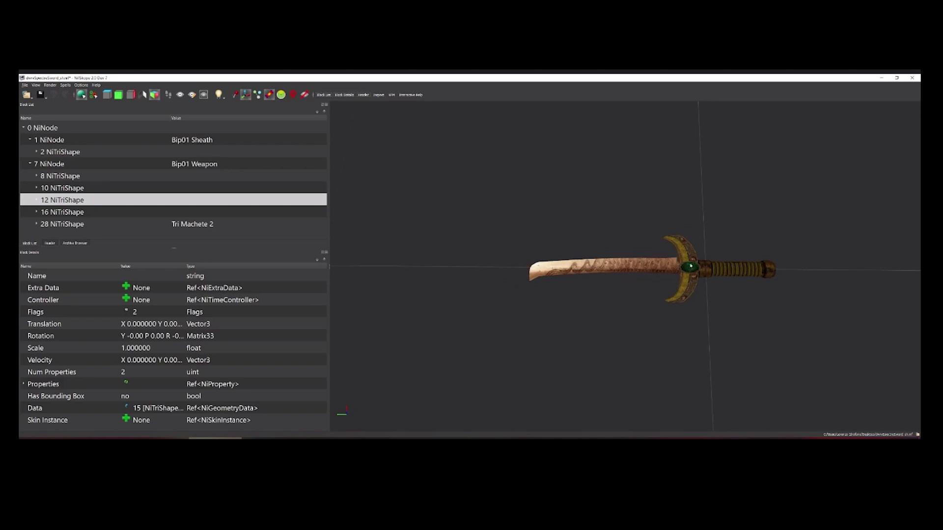
{"action": "scroll", "coordinate": [686, 269], "scroll_direction": "up", "scroll_amount": 1}
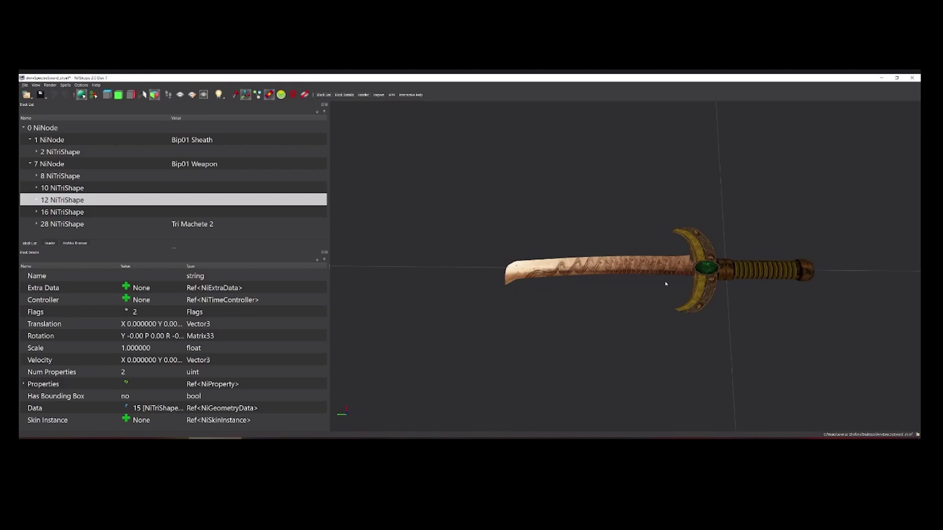
Inspect the green gem and the curved crossguard around it from different angles.
{"action": "left_click", "coordinate": [698, 272]}
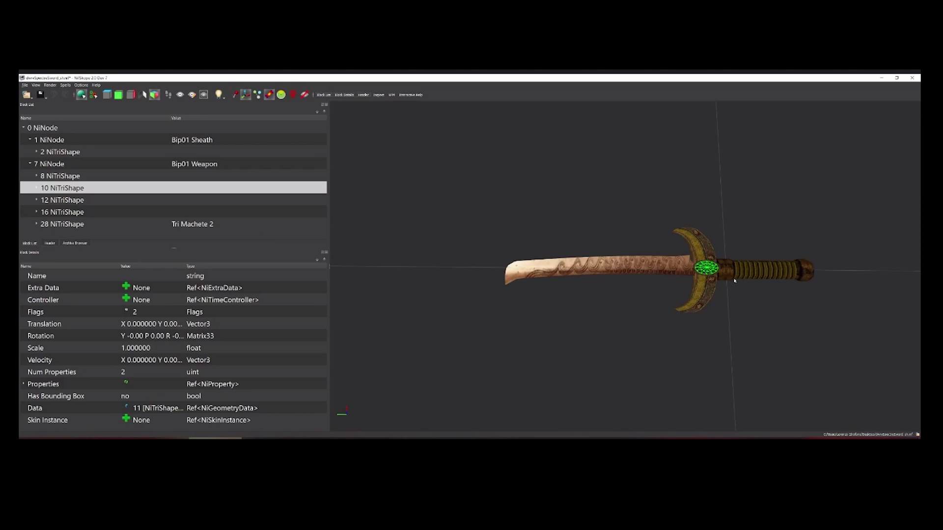
{"action": "left_click", "coordinate": [773, 209]}
{"action": "scroll", "coordinate": [699, 255], "scroll_direction": "up", "scroll_amount": 3}
{"action": "scroll", "coordinate": [699, 261], "scroll_direction": "down", "scroll_amount": 2}
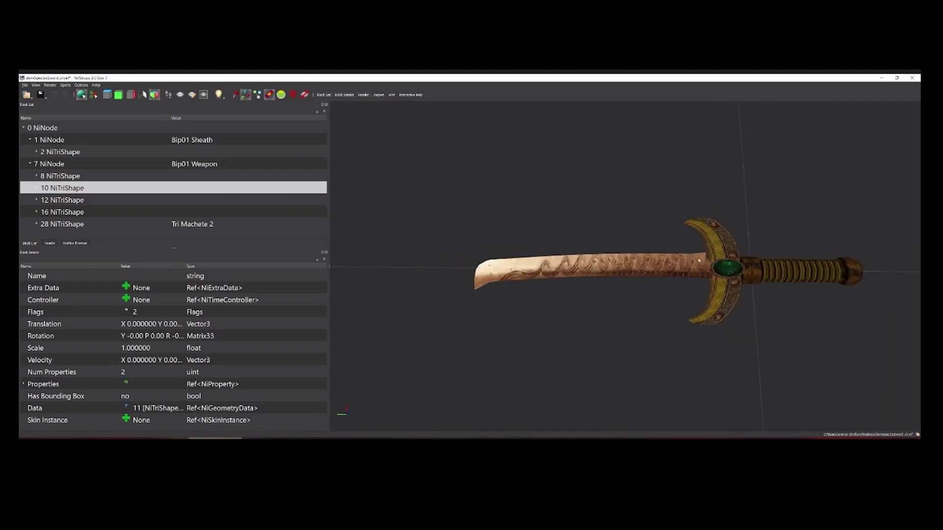
{"action": "left_click_drag", "start_coordinate": [682, 311], "coordinate": [685, 302]}
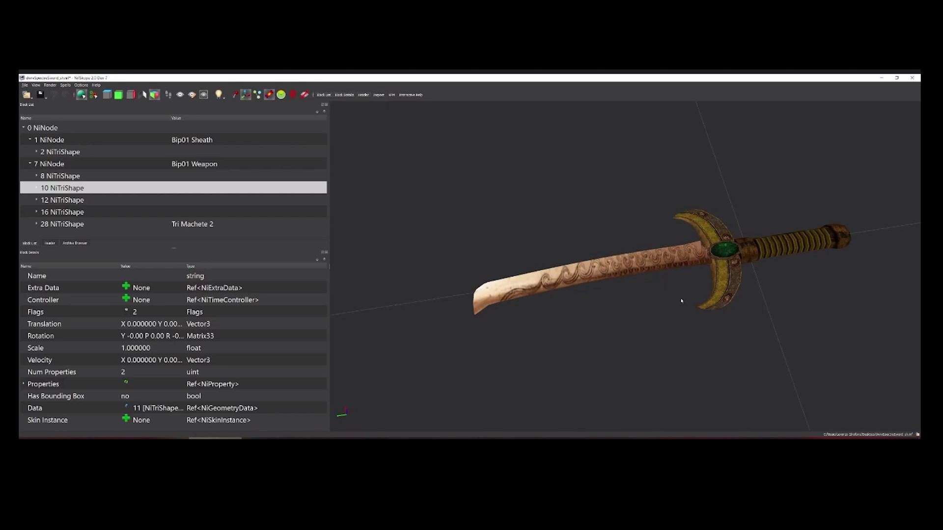
{"action": "left_click_drag", "start_coordinate": [682, 300], "coordinate": [784, 309]}
{"action": "scroll", "coordinate": [724, 288], "scroll_direction": "up", "scroll_amount": 3}
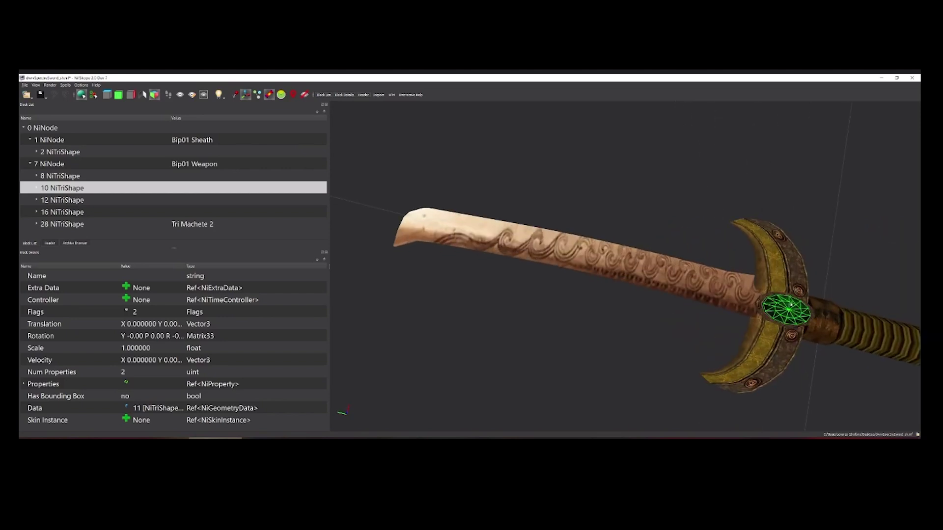
{"action": "left_click_drag", "start_coordinate": [693, 237], "coordinate": [608, 315]}
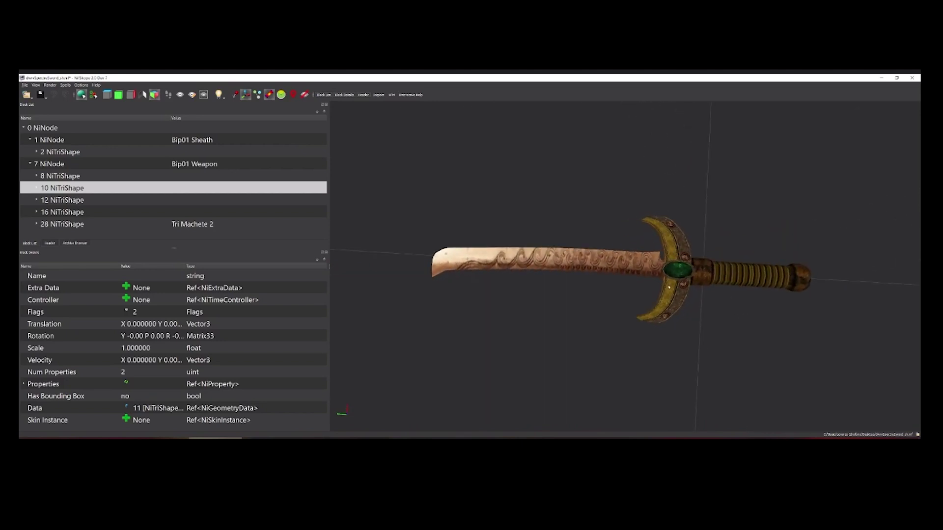
Select the Tri Machete 2 blade and examine its joint with the crossguard up close and from afar.
{"action": "left_click", "coordinate": [602, 263]}
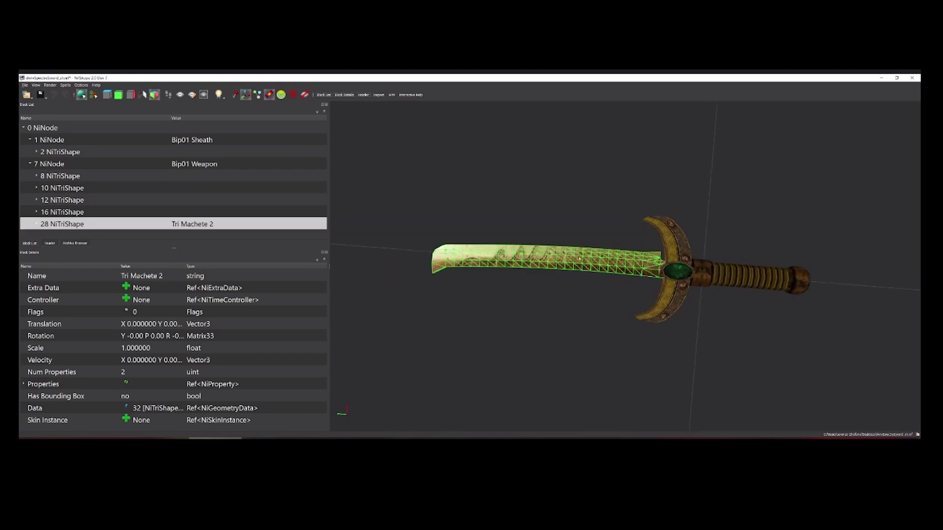
{"action": "left_click_drag", "start_coordinate": [651, 246], "coordinate": [636, 269]}
{"action": "scroll", "coordinate": [707, 291], "scroll_direction": "up", "scroll_amount": 5}
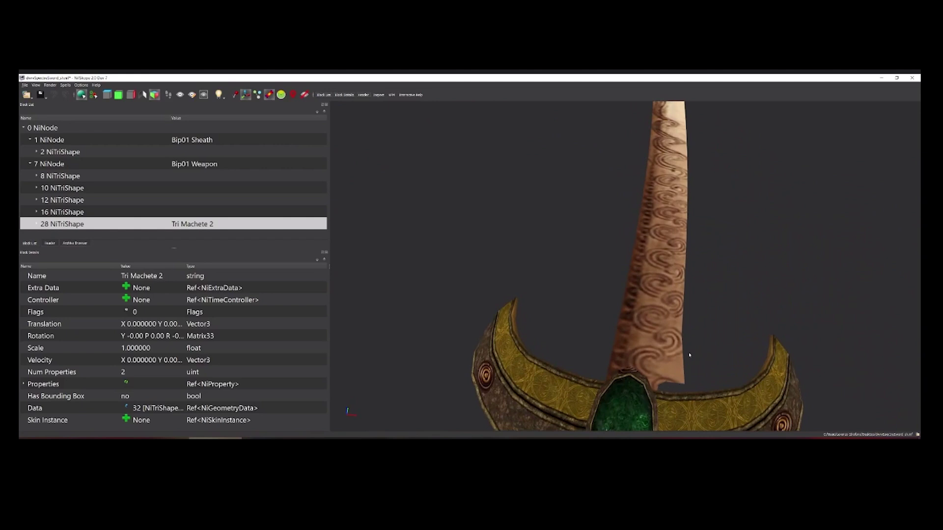
{"action": "scroll", "coordinate": [721, 318], "scroll_direction": "down", "scroll_amount": 4}
{"action": "left_click_drag", "start_coordinate": [721, 317], "coordinate": [692, 221]}
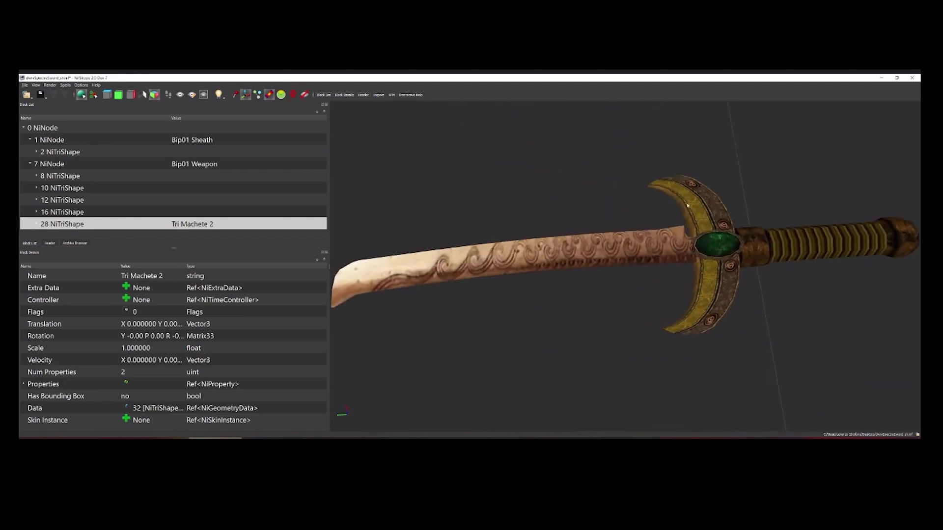
{"action": "scroll", "coordinate": [727, 255], "scroll_direction": "down", "scroll_amount": 8}
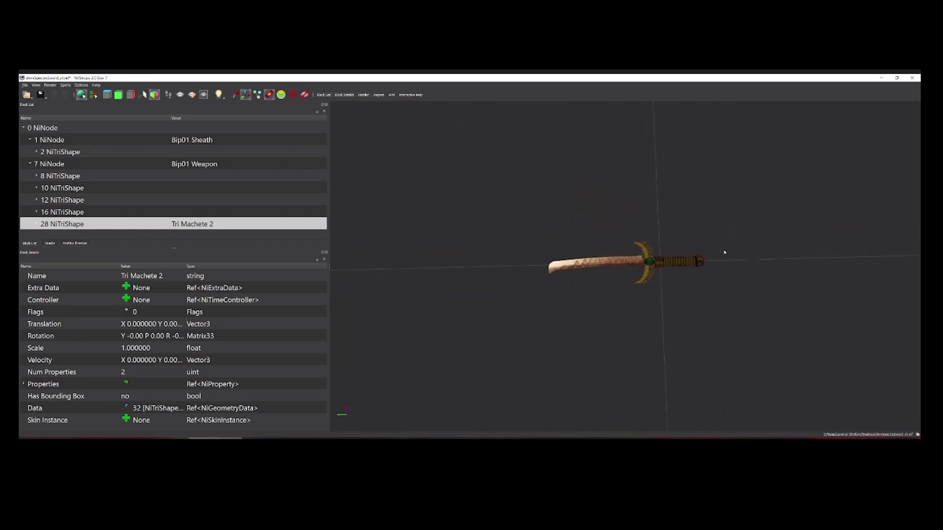
{"action": "left_click_drag", "start_coordinate": [727, 260], "coordinate": [623, 254]}
{"action": "scroll", "coordinate": [680, 269], "scroll_direction": "up", "scroll_amount": 3}
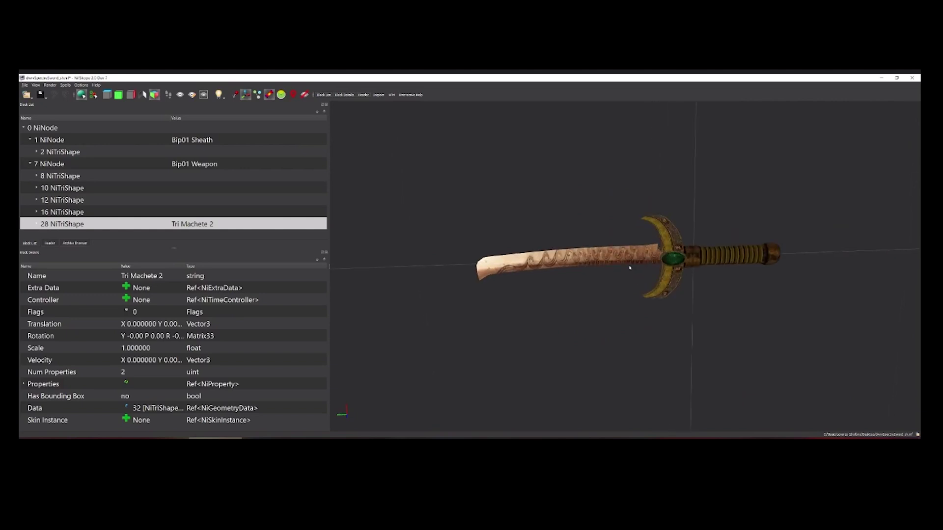
{"action": "left_click_drag", "start_coordinate": [738, 305], "coordinate": [722, 328]}
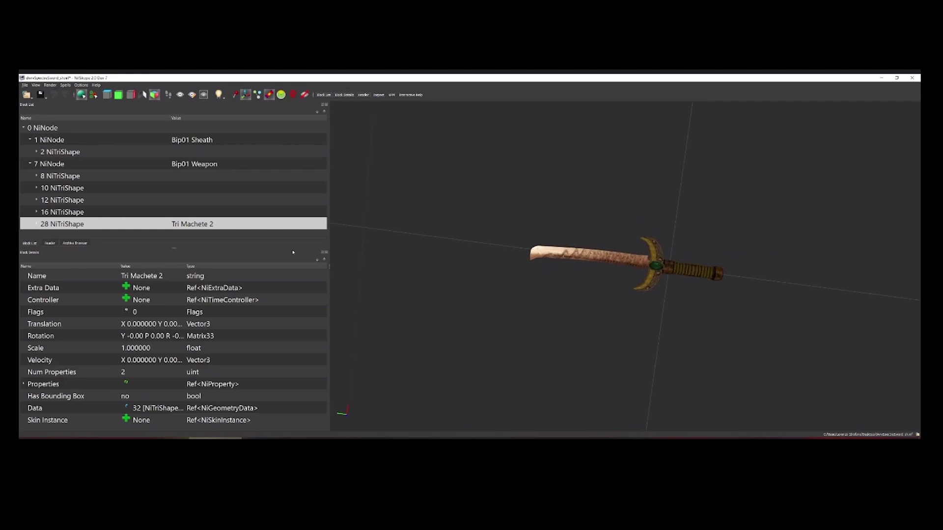
Open the transform editor for the Tri Machete 2 blade and move it clear of the sword.
{"action": "left_click", "coordinate": [579, 259]}
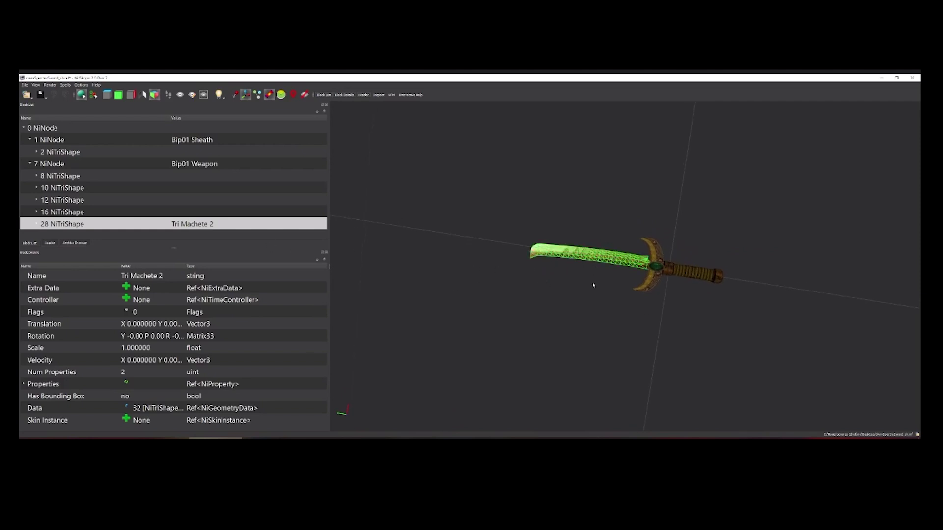
{"action": "right_click", "coordinate": [591, 257]}
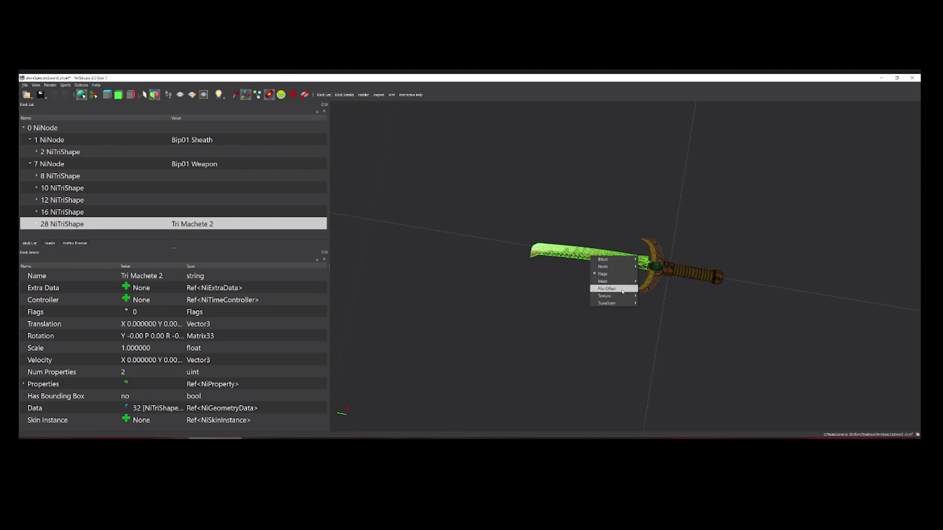
{"action": "mouse_move", "coordinate": [633, 304]}
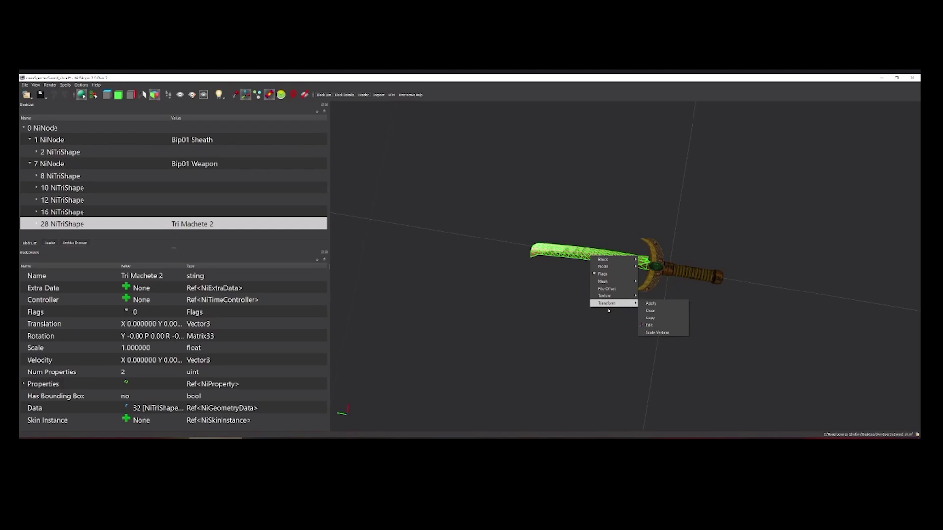
{"action": "left_click", "coordinate": [650, 326]}
{"action": "left_click_drag", "start_coordinate": [495, 191], "coordinate": [212, 217]}
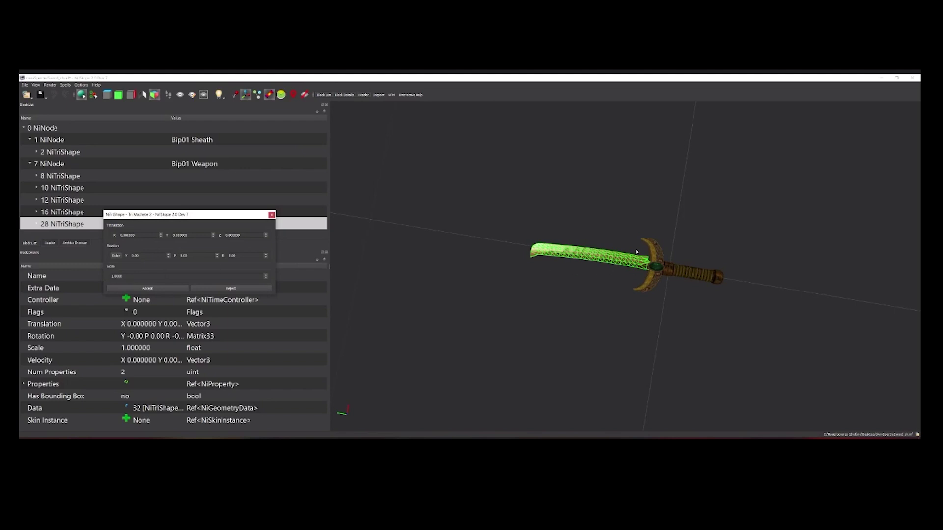
{"action": "scroll", "coordinate": [641, 295], "scroll_direction": "up", "scroll_amount": 2}
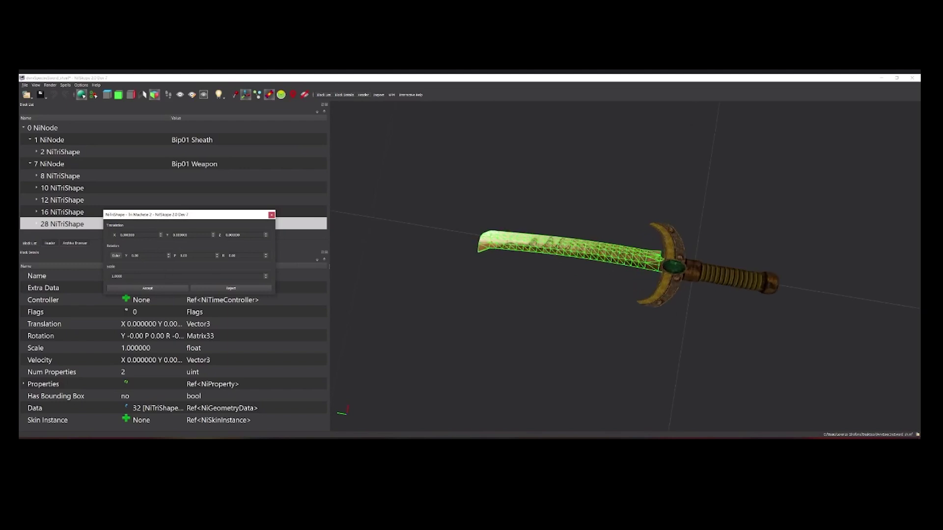
Try enlarging the blade with a scale of 1.4 and a smaller scale of 1.3.
{"action": "left_click", "coordinate": [116, 276]}
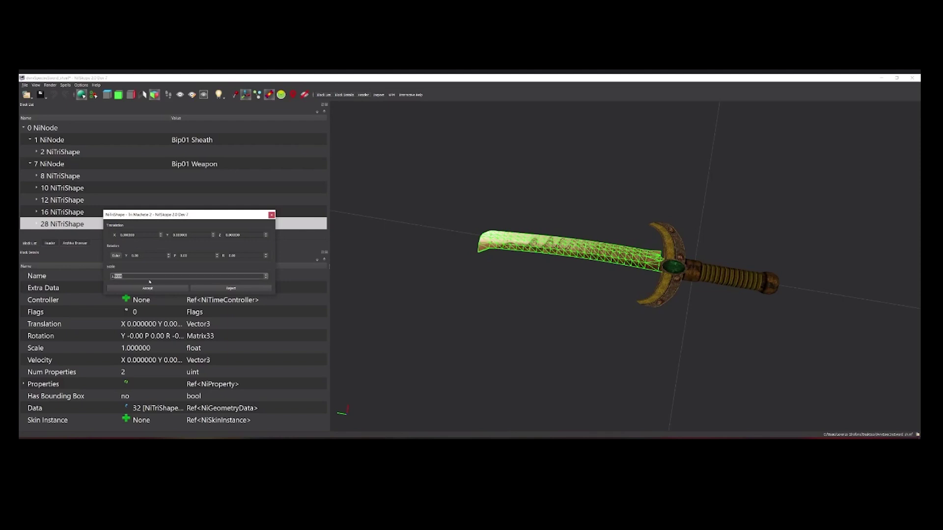
{"action": "type", "text": "1.4"}
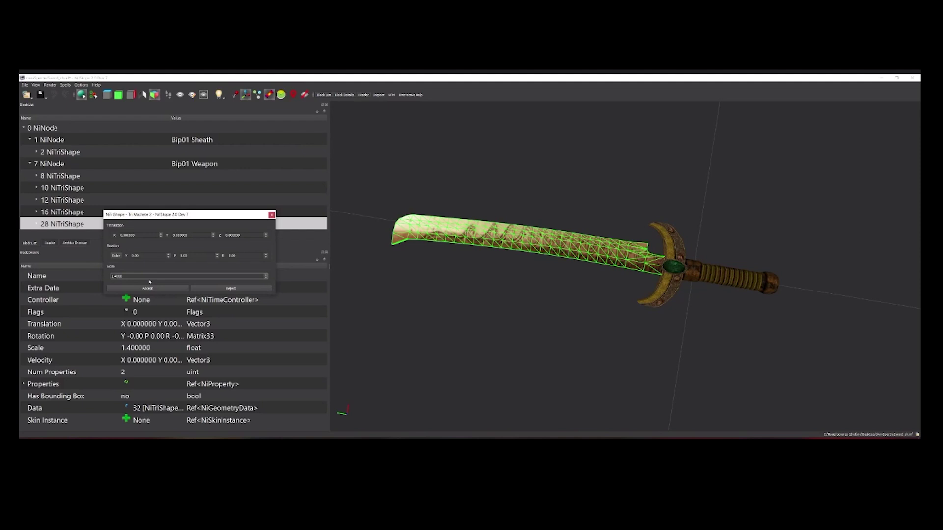
{"action": "key", "text": "BackSpace"}
{"action": "type", "text": "3"}
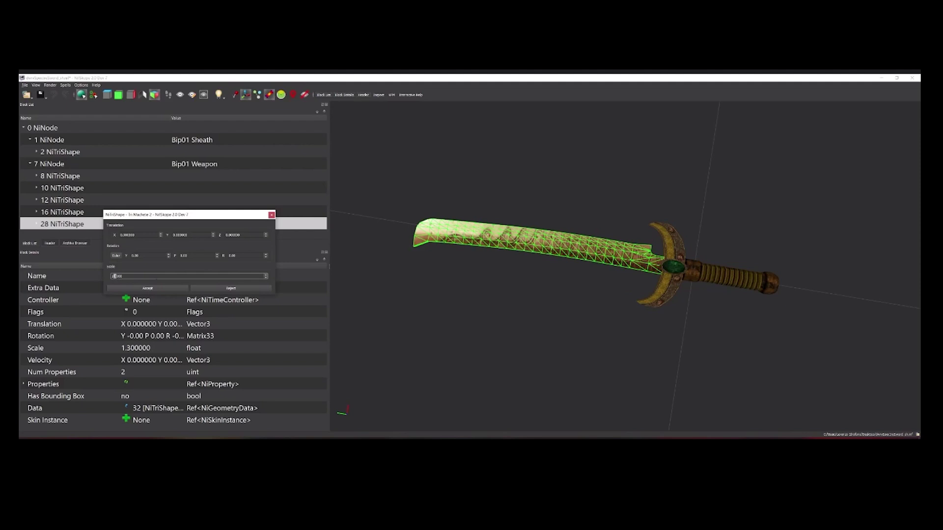
Set the blade's scale to 1.1 and check its size against the hilt up close.
{"action": "scroll", "coordinate": [662, 308], "scroll_direction": "down", "scroll_amount": 2}
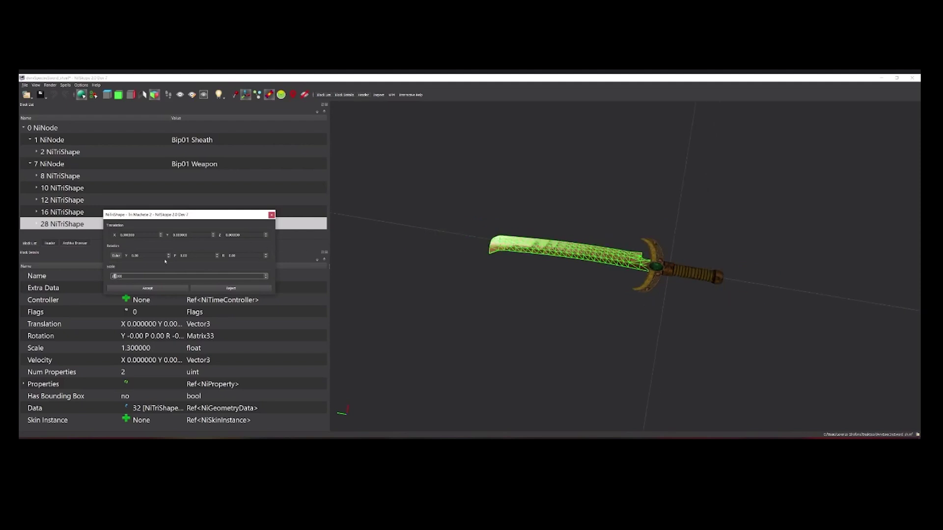
{"action": "left_click_drag", "start_coordinate": [111, 276], "coordinate": [137, 276]}
{"action": "type", "text": "1.1"}
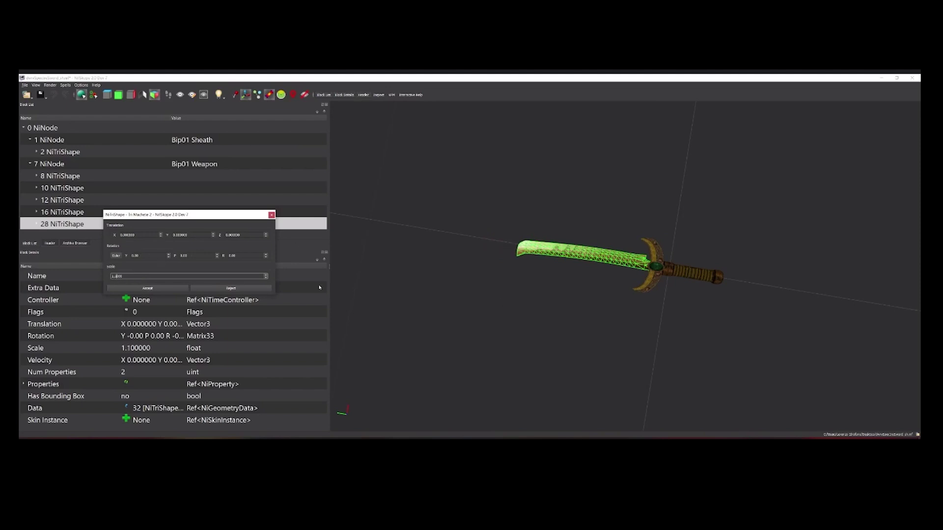
{"action": "scroll", "coordinate": [658, 313], "scroll_direction": "up", "scroll_amount": 5}
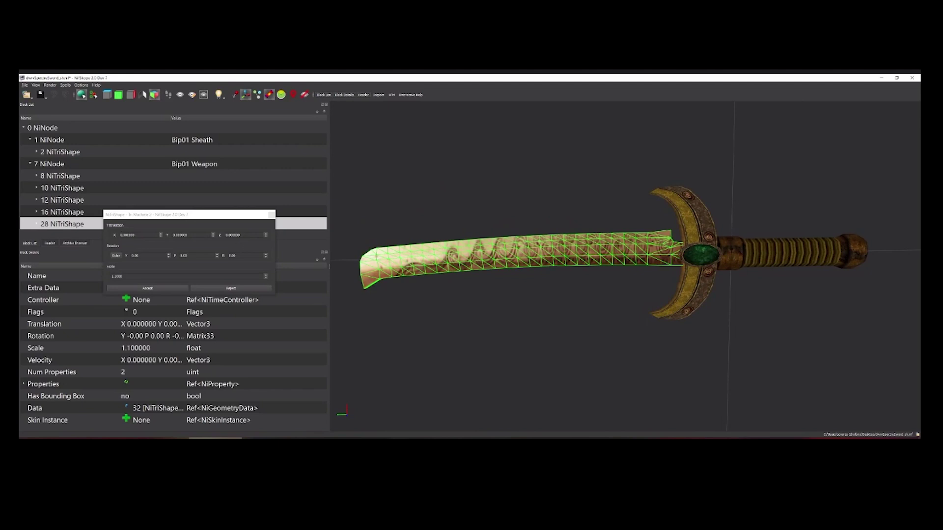
Try shifting the blade up and down along the Z axis while viewing the sword side-on.
{"action": "left_click", "coordinate": [145, 236]}
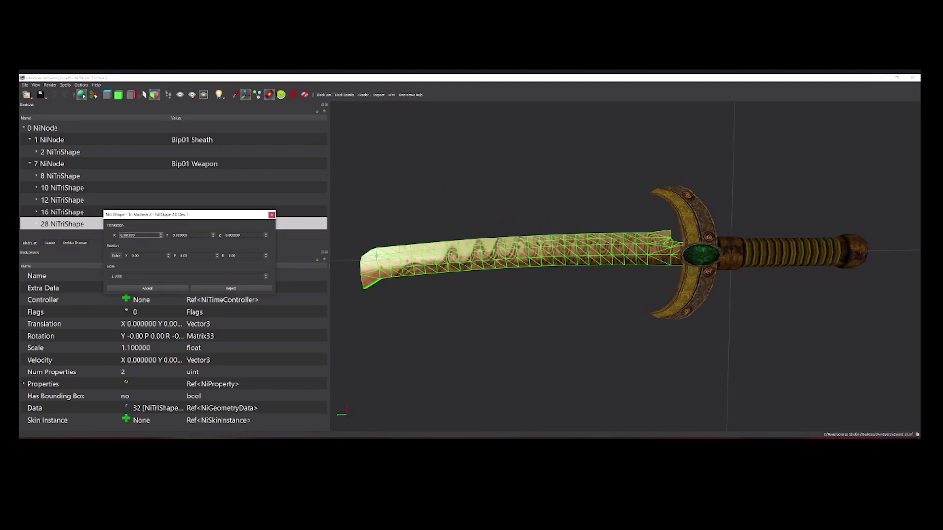
{"action": "left_click", "coordinate": [248, 235]}
{"action": "left_click_drag", "start_coordinate": [420, 269], "coordinate": [608, 288]}
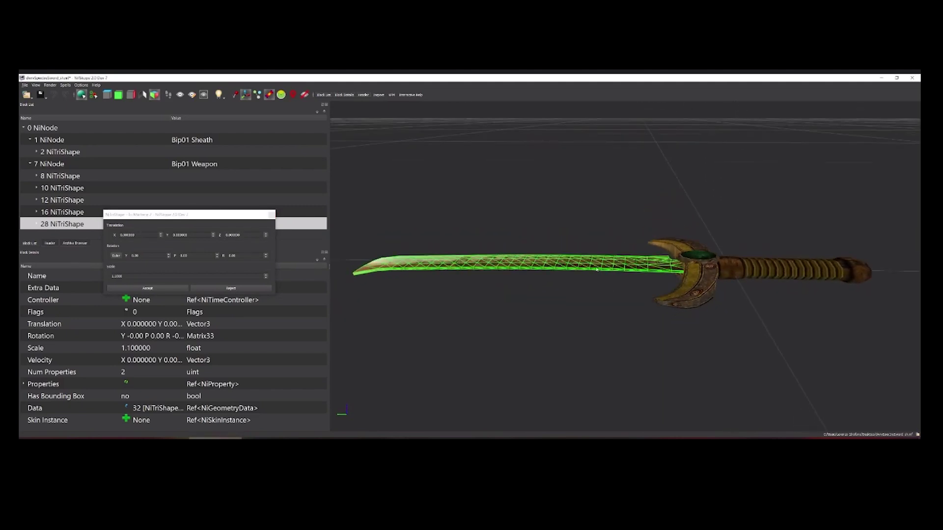
{"action": "scroll", "coordinate": [580, 288], "scroll_direction": "down", "scroll_amount": 3}
{"action": "left_click", "coordinate": [249, 235]}
{"action": "scroll", "coordinate": [260, 234], "scroll_direction": "up", "scroll_amount": 1}
{"action": "scroll", "coordinate": [260, 234], "scroll_direction": "down", "scroll_amount": 2}
{"action": "scroll", "coordinate": [261, 234], "scroll_direction": "up", "scroll_amount": 2}
{"action": "scroll", "coordinate": [260, 235], "scroll_direction": "down", "scroll_amount": 1}
{"action": "scroll", "coordinate": [260, 234], "scroll_direction": "down", "scroll_amount": 1}
{"action": "scroll", "coordinate": [261, 234], "scroll_direction": "up", "scroll_amount": 1}
{"action": "left_click_drag", "start_coordinate": [553, 290], "coordinate": [549, 290]}
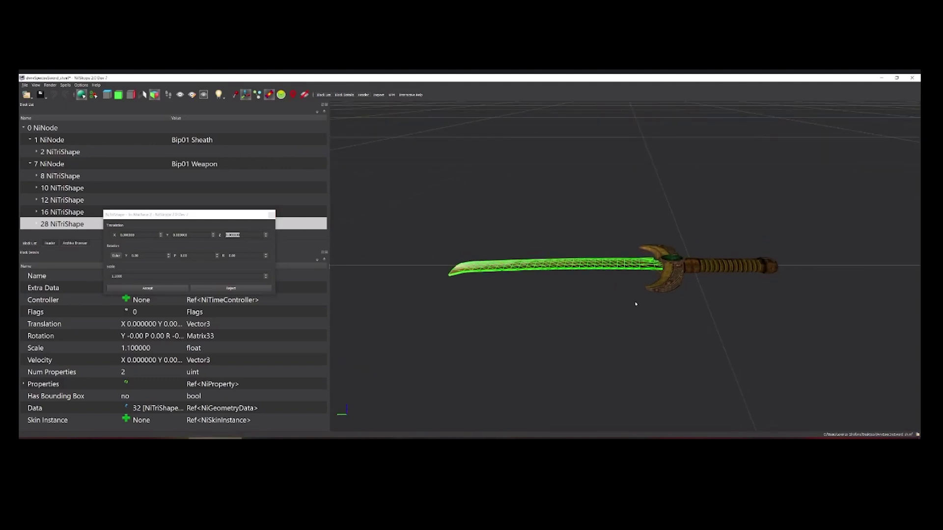
{"action": "scroll", "coordinate": [551, 312], "scroll_direction": "up", "scroll_amount": 2}
{"action": "mouse_move", "coordinate": [610, 283]}
{"action": "left_mouse_down"}
{"action": "mouse_move", "coordinate": [558, 331]}
{"action": "mouse_move", "coordinate": [620, 297]}
{"action": "left_mouse_up"}
{"action": "left_click", "coordinate": [250, 235]}
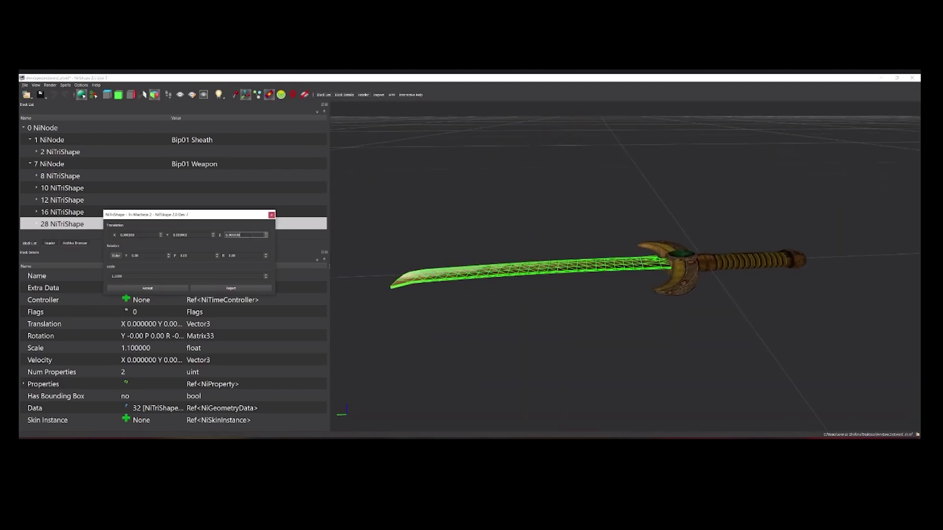
{"action": "scroll", "coordinate": [249, 236], "scroll_direction": "up", "scroll_amount": 1}
{"action": "scroll", "coordinate": [251, 236], "scroll_direction": "down", "scroll_amount": 2}
{"action": "scroll", "coordinate": [252, 236], "scroll_direction": "up", "scroll_amount": 1}
Shift the blade along its length by setting the Y translation to -1.
{"action": "key", "text": "shift+Tab"}
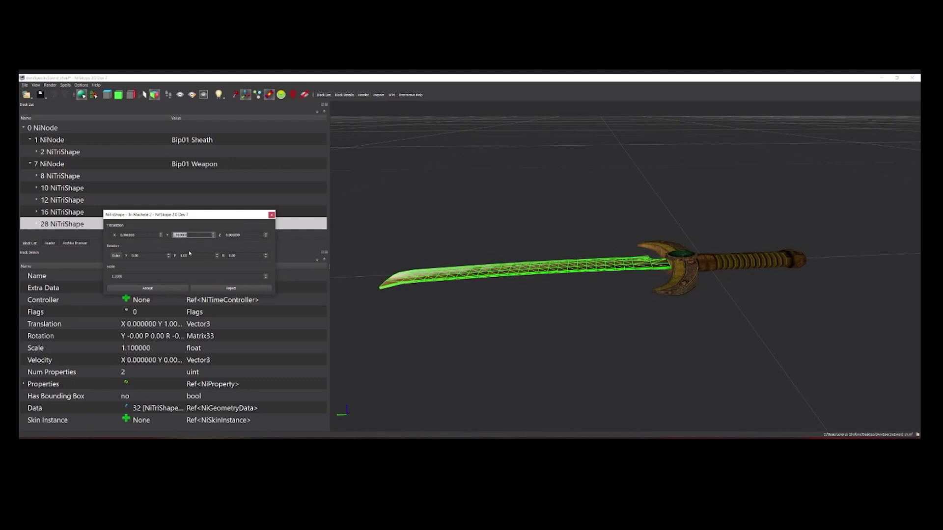
{"action": "key", "text": "shift+Tab"}
{"action": "left_click_drag", "start_coordinate": [612, 258], "coordinate": [621, 283]}
{"action": "scroll", "coordinate": [516, 266], "scroll_direction": "up", "scroll_amount": 2}
{"action": "left_click", "coordinate": [203, 235]}
{"action": "scroll", "coordinate": [203, 235], "scroll_direction": "up", "scroll_amount": 1}
{"action": "scroll", "coordinate": [203, 235], "scroll_direction": "down", "scroll_amount": 2}
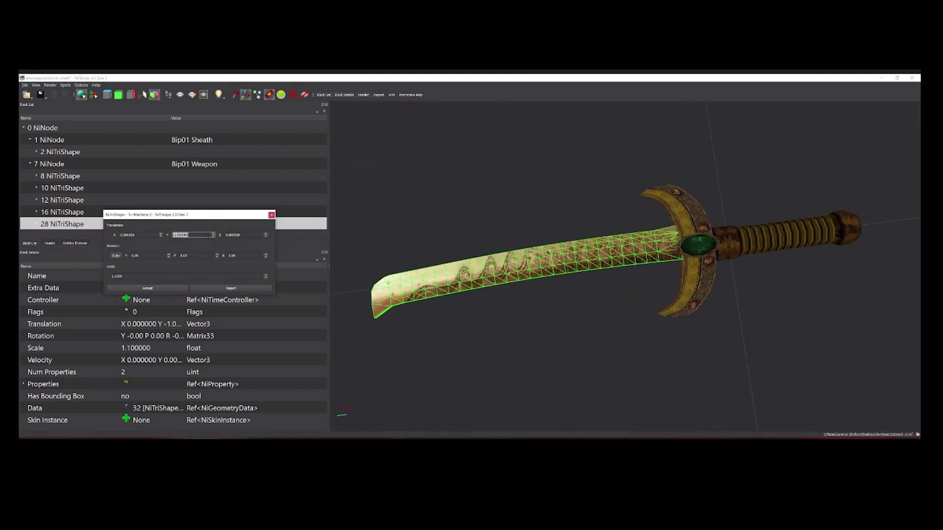
Examine the blade's joint with the crossguard and try nudging the blade back and forth along the X axis.
{"action": "left_click_drag", "start_coordinate": [669, 312], "coordinate": [661, 270]}
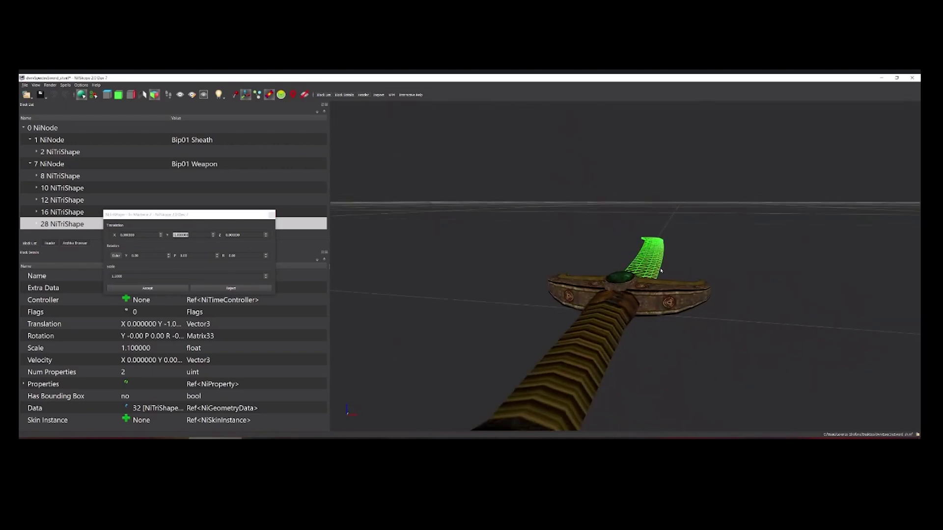
{"action": "left_click_drag", "start_coordinate": [650, 312], "coordinate": [648, 230]}
{"action": "middle_click_drag", "start_coordinate": [648, 230], "coordinate": [637, 205]}
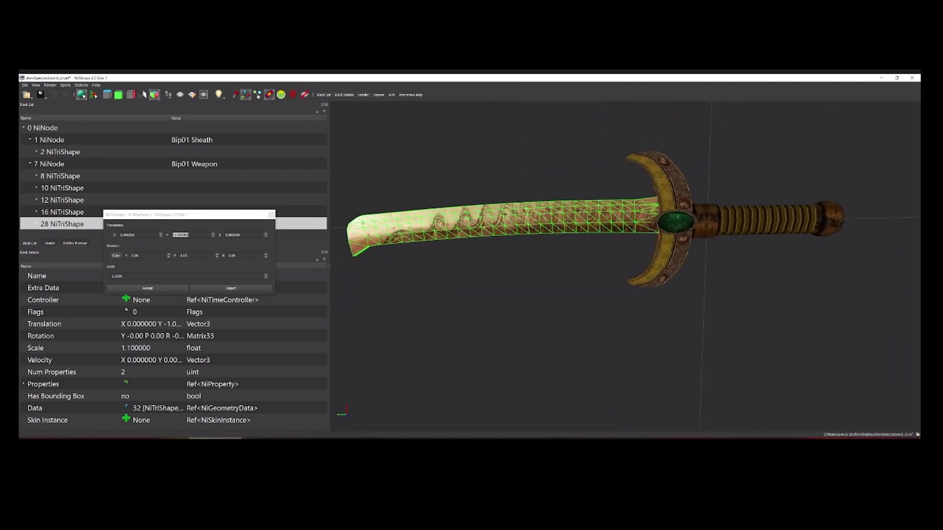
{"action": "left_click", "coordinate": [136, 235]}
{"action": "left_click_drag", "start_coordinate": [523, 315], "coordinate": [520, 313]}
{"action": "left_click", "coordinate": [145, 234]}
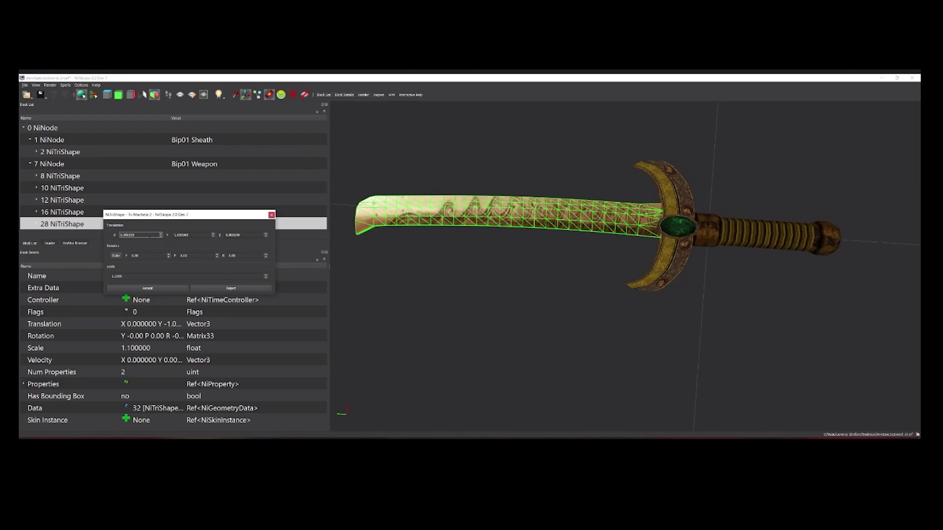
{"action": "scroll", "coordinate": [149, 235], "scroll_direction": "down", "scroll_amount": 1}
{"action": "scroll", "coordinate": [150, 235], "scroll_direction": "up", "scroll_amount": 1}
{"action": "scroll", "coordinate": [149, 235], "scroll_direction": "down", "scroll_amount": 1}
{"action": "scroll", "coordinate": [150, 236], "scroll_direction": "up", "scroll_amount": 1}
{"action": "scroll", "coordinate": [150, 236], "scroll_direction": "down", "scroll_amount": 1}
{"action": "scroll", "coordinate": [150, 236], "scroll_direction": "up", "scroll_amount": 1}
{"action": "scroll", "coordinate": [150, 236], "scroll_direction": "down", "scroll_amount": 1}
{"action": "scroll", "coordinate": [150, 235], "scroll_direction": "up", "scroll_amount": 1}
{"action": "scroll", "coordinate": [150, 236], "scroll_direction": "down", "scroll_amount": 1}
{"action": "scroll", "coordinate": [149, 235], "scroll_direction": "up", "scroll_amount": 1}
Set the blade's X translation to -0.7, refine it to -0.6, and accept the transform.
{"action": "left_click", "coordinate": [130, 235]}
{"action": "left_click_drag", "start_coordinate": [136, 235], "coordinate": [76, 237]}
{"action": "key", "text": "BackSpace"}
{"action": "type", "text": "-0.7"}
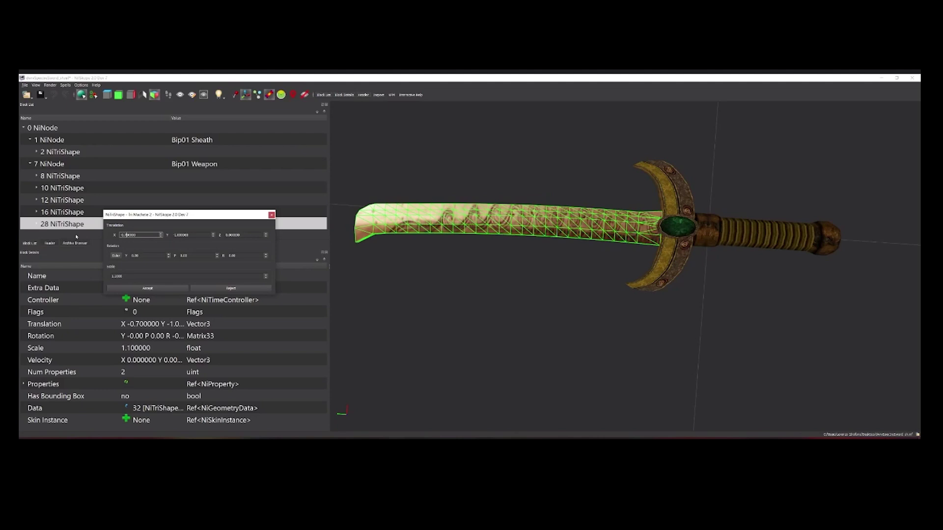
{"action": "left_click_drag", "start_coordinate": [474, 282], "coordinate": [595, 310]}
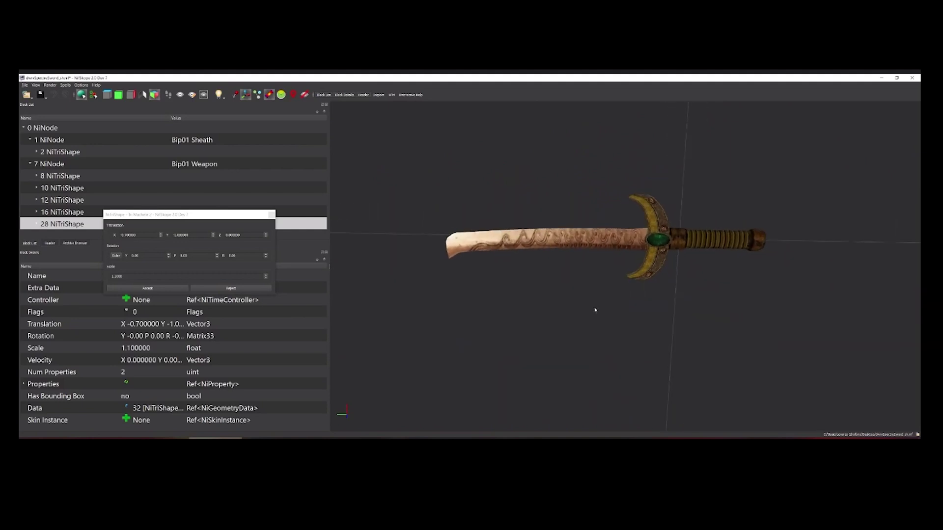
{"action": "double_click", "coordinate": [155, 236]}
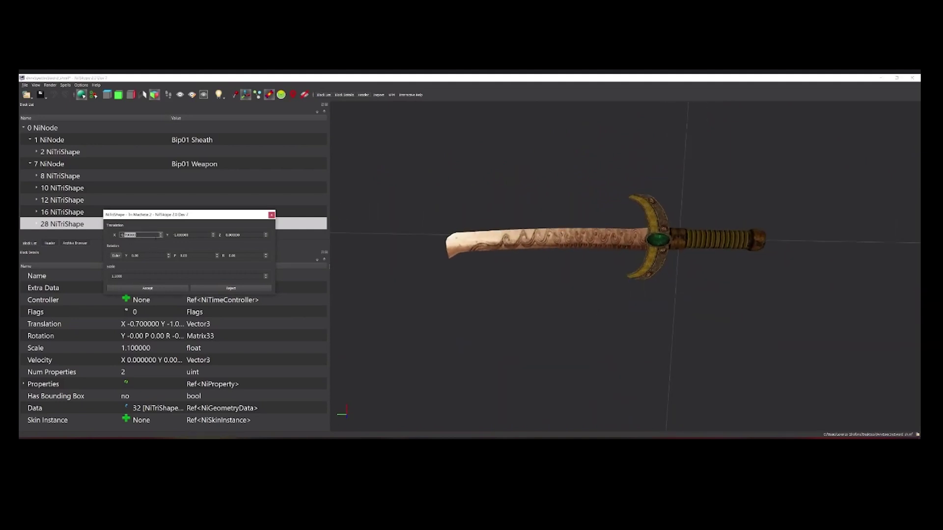
{"action": "type", "text": "6"}
{"action": "left_click_drag", "start_coordinate": [542, 310], "coordinate": [519, 286]}
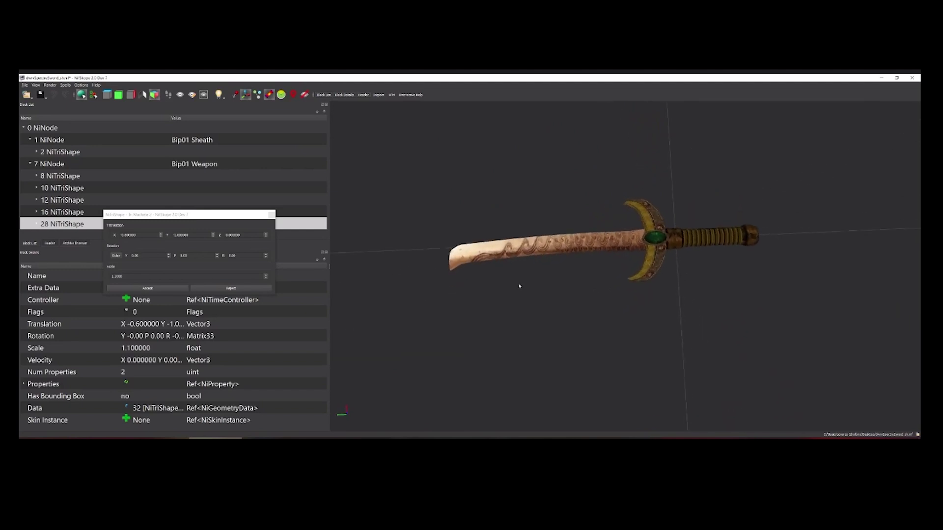
{"action": "left_click", "coordinate": [153, 290]}
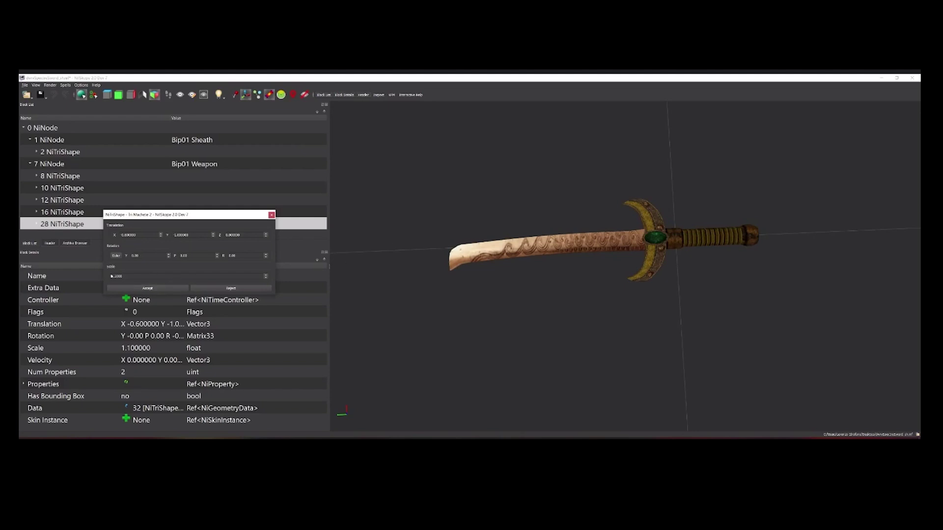
{"action": "left_click", "coordinate": [158, 289]}
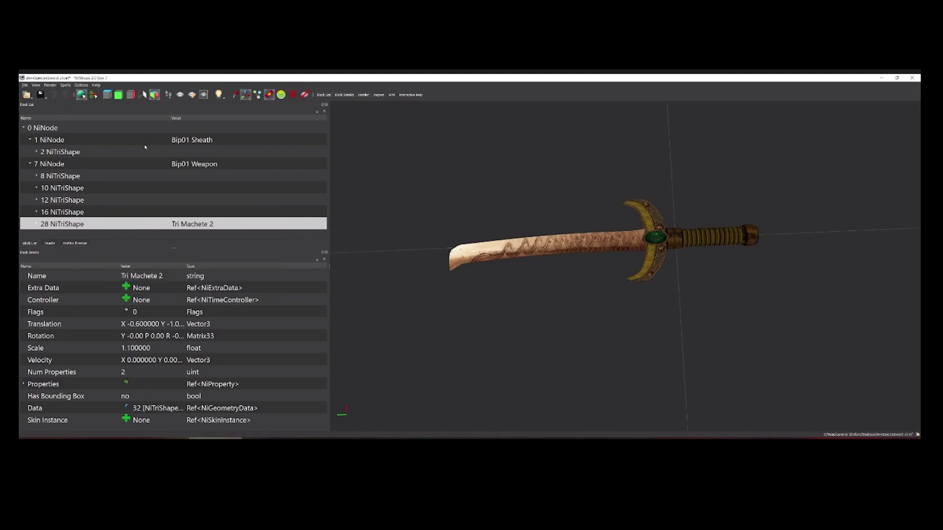
Examine the fitted blade and widen the value column of its block details to show the full translation.
{"action": "scroll", "coordinate": [597, 270], "scroll_direction": "up", "scroll_amount": 2}
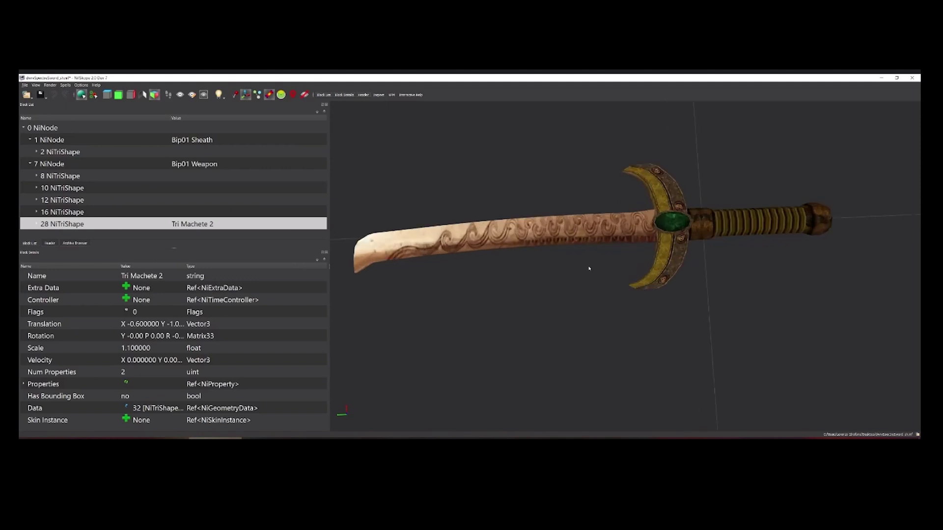
{"action": "scroll", "coordinate": [594, 231], "scroll_direction": "down", "scroll_amount": 1}
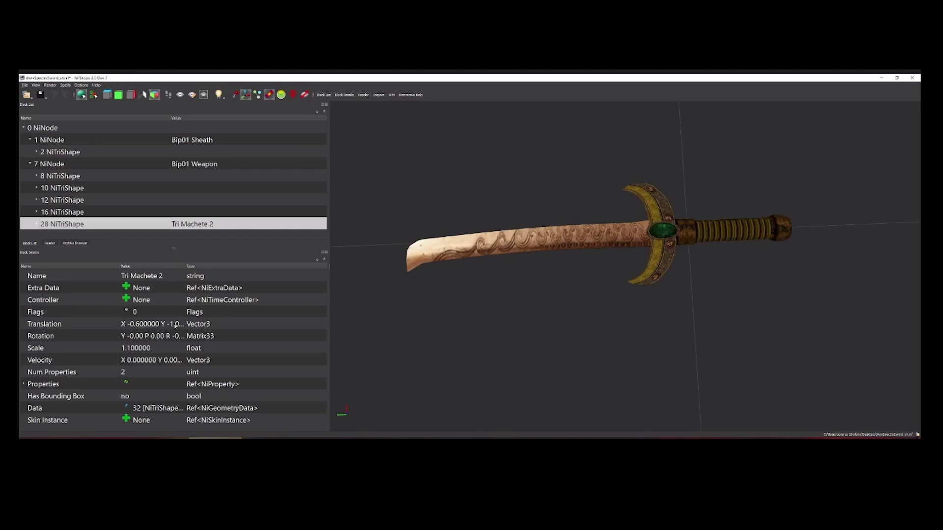
{"action": "left_click_drag", "start_coordinate": [185, 266], "coordinate": [267, 266]}
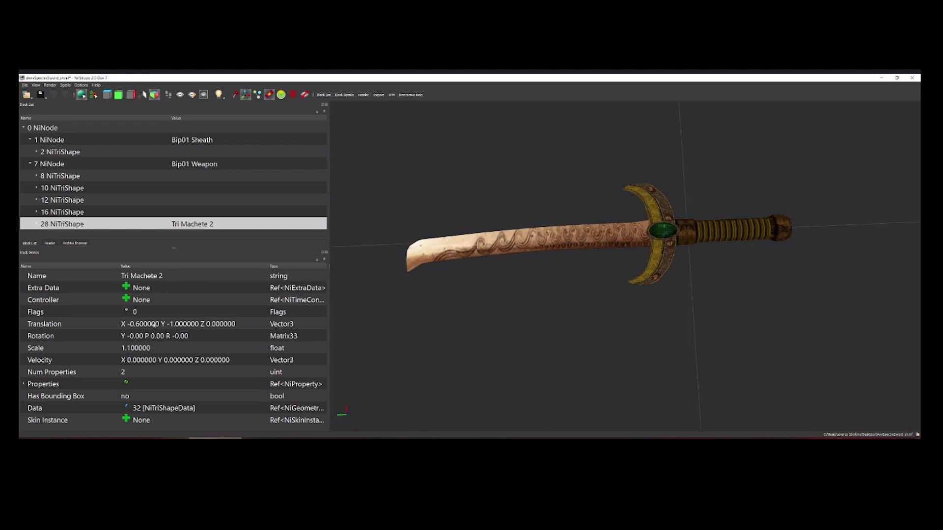
Reopen the Tri Machete 2 transform editor to review its values, close it, and view the whole sword.
{"action": "right_click", "coordinate": [82, 225]}
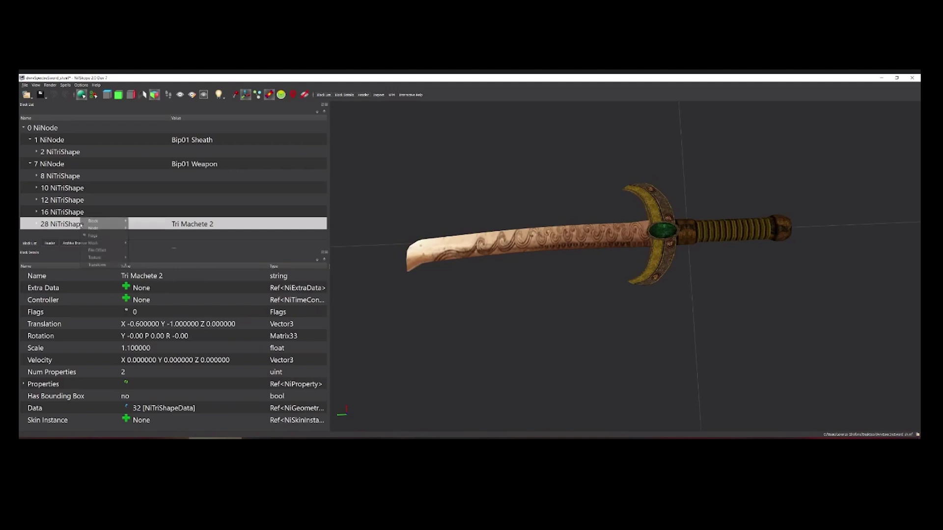
{"action": "mouse_move", "coordinate": [103, 266]}
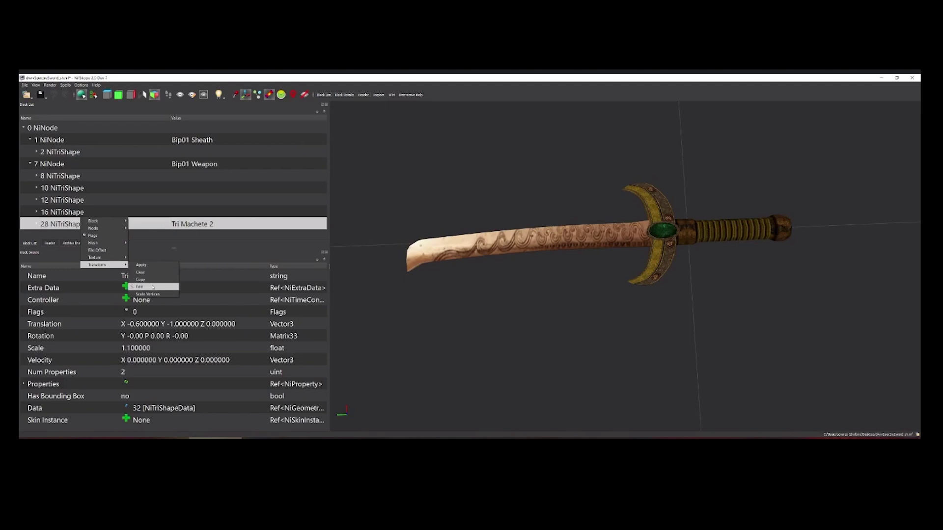
{"action": "left_click", "coordinate": [151, 288]}
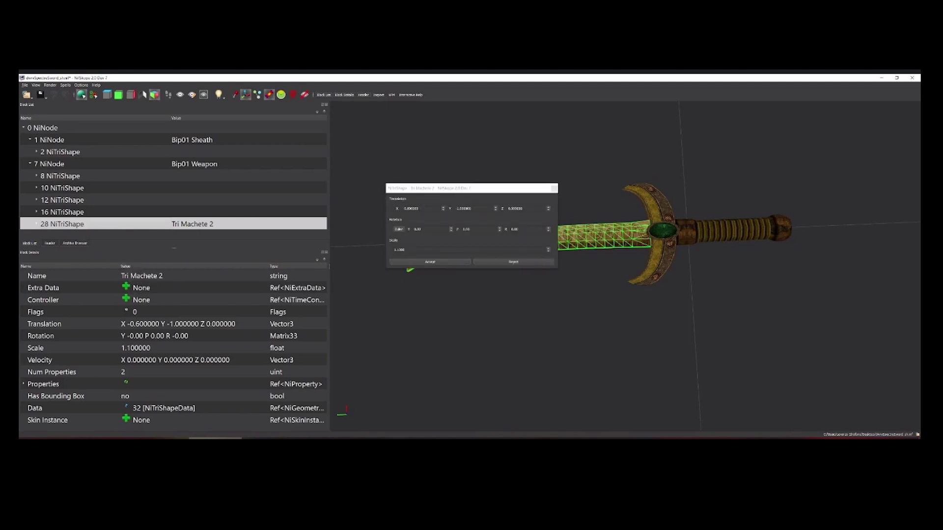
{"action": "left_click", "coordinate": [554, 188]}
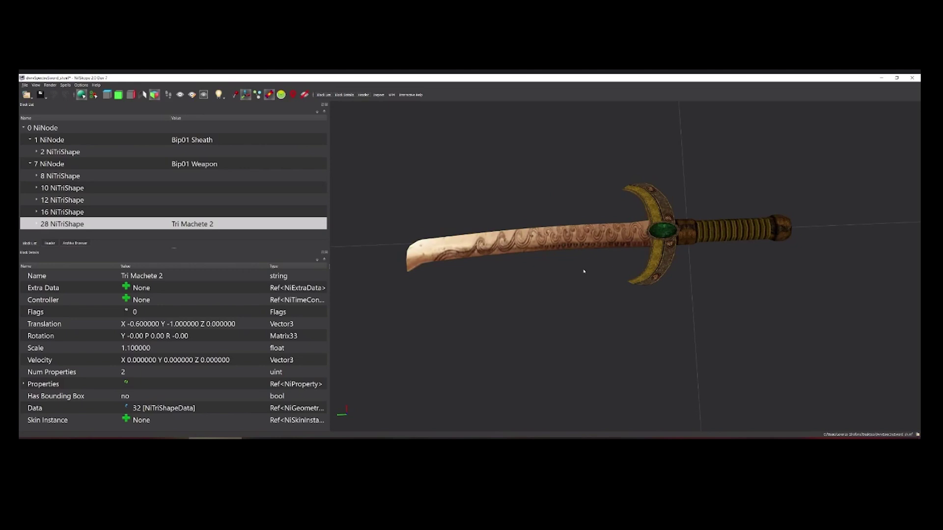
{"action": "scroll", "coordinate": [505, 225], "scroll_direction": "down", "scroll_amount": 3}
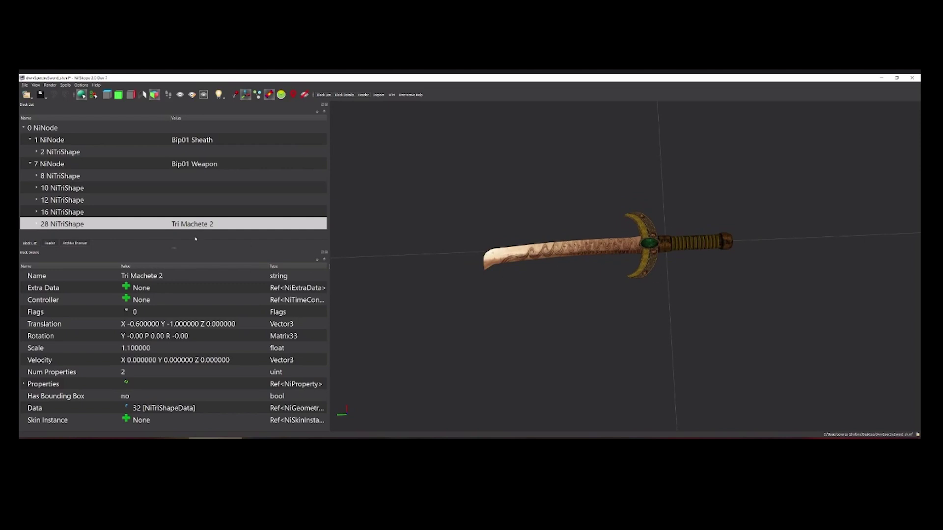
{"action": "scroll", "coordinate": [526, 296], "scroll_direction": "up", "scroll_amount": 2}
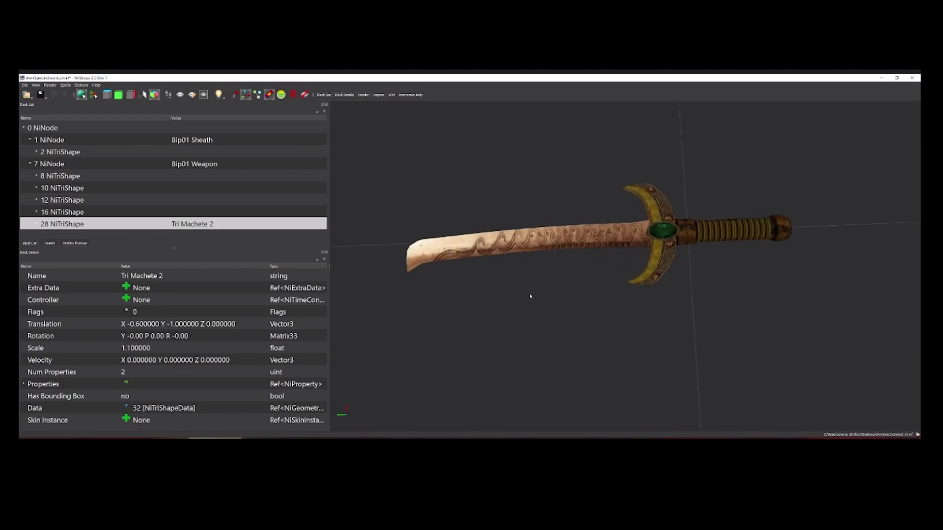
Apply the Tri Machete 2 block's transform so its offset and scale are baked into the blade mesh.
{"action": "right_click", "coordinate": [180, 227]}
{"action": "mouse_move", "coordinate": [203, 268]}
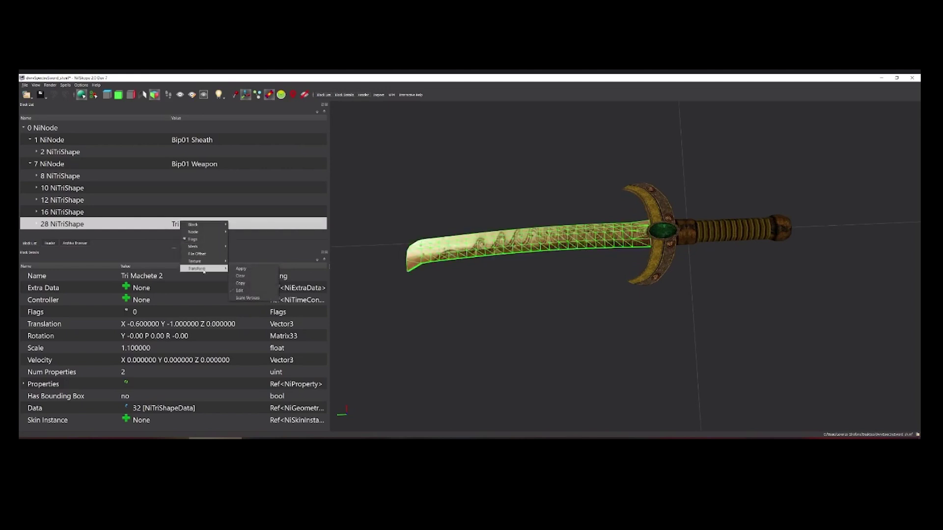
{"action": "left_click", "coordinate": [241, 268]}
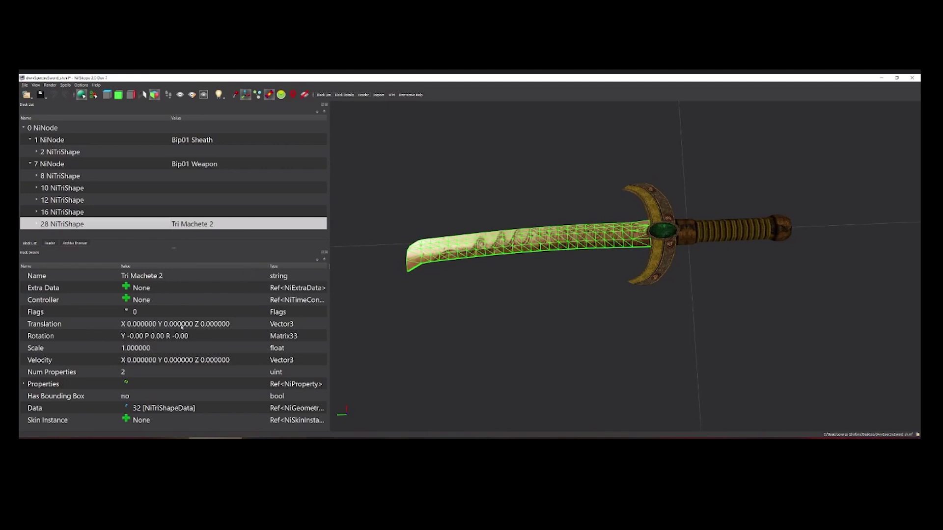
{"action": "left_click_drag", "start_coordinate": [579, 307], "coordinate": [559, 260]}
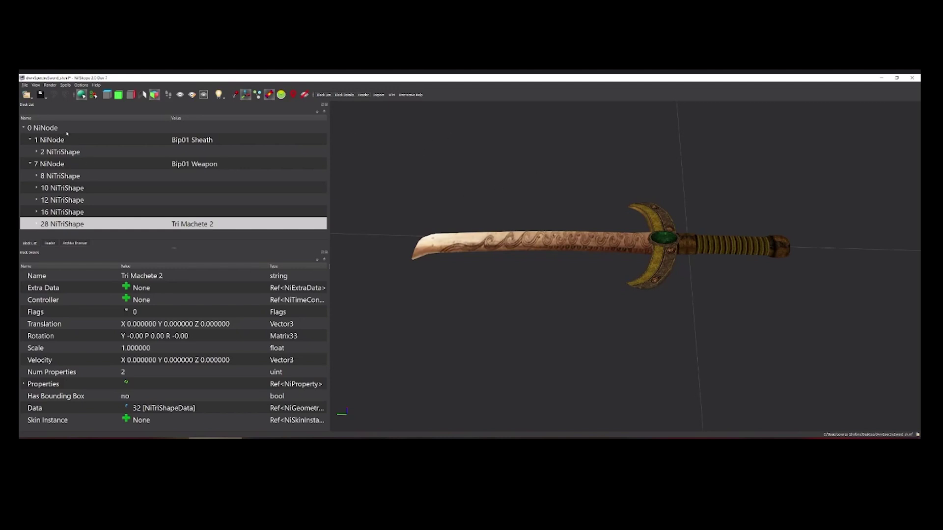
Review the Bip01 Weapon and Tri Machete 2 block details and examine the assembled sword from several angles and distances.
{"action": "left_click", "coordinate": [32, 165]}
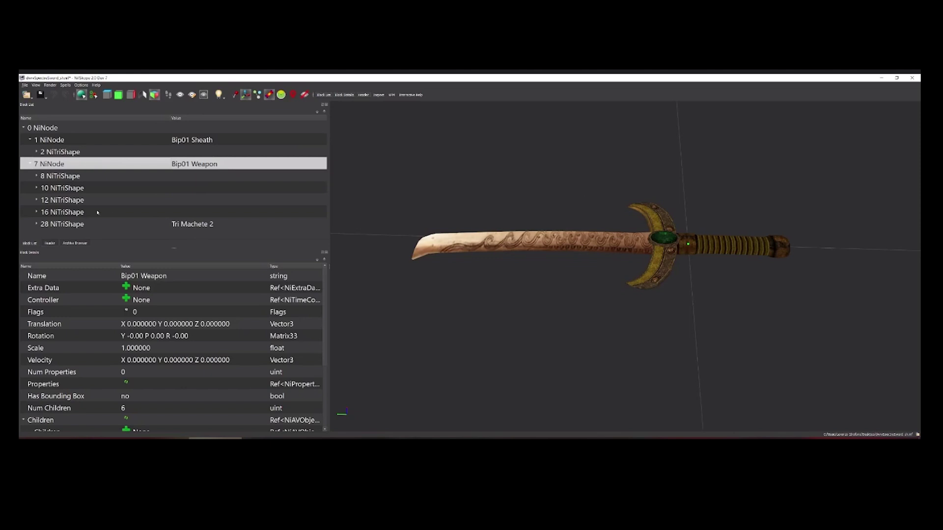
{"action": "left_click", "coordinate": [84, 225]}
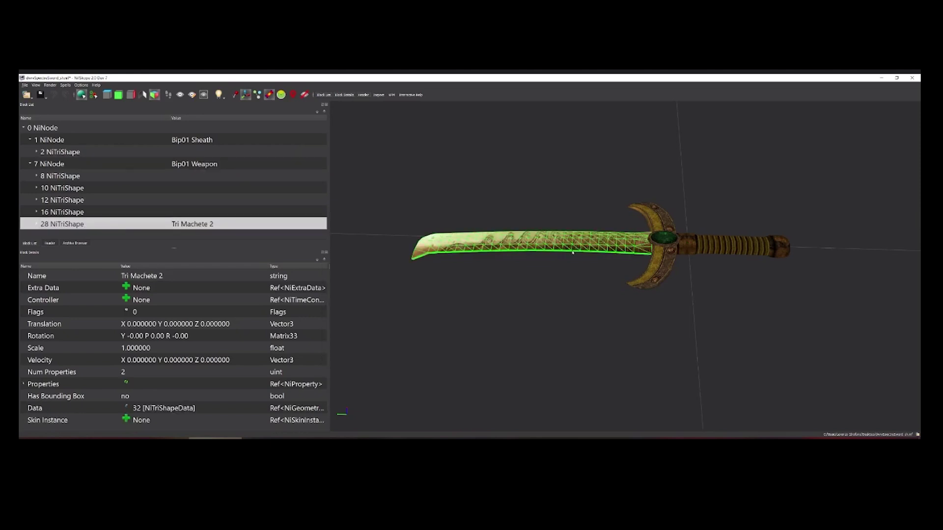
{"action": "left_click_drag", "start_coordinate": [594, 226], "coordinate": [596, 228]}
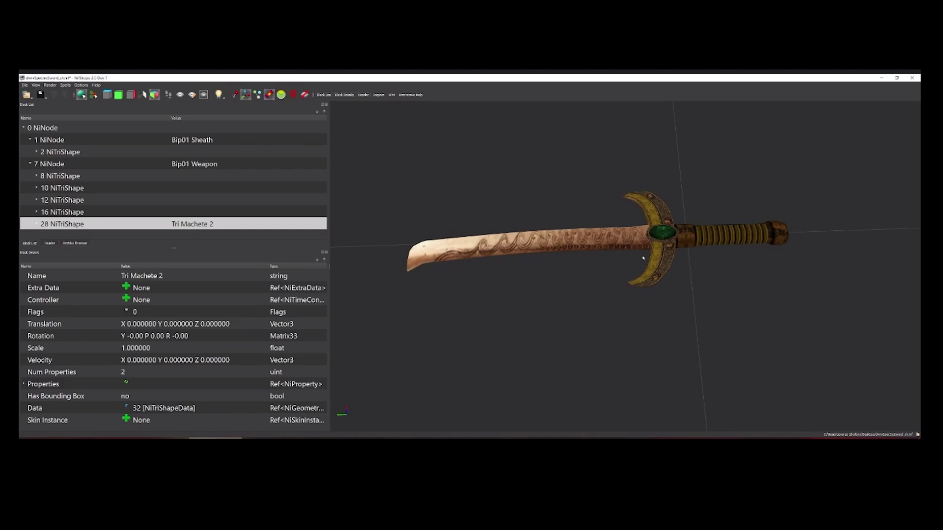
{"action": "left_click_drag", "start_coordinate": [657, 250], "coordinate": [632, 269]}
{"action": "scroll", "coordinate": [610, 214], "scroll_direction": "down", "scroll_amount": 3}
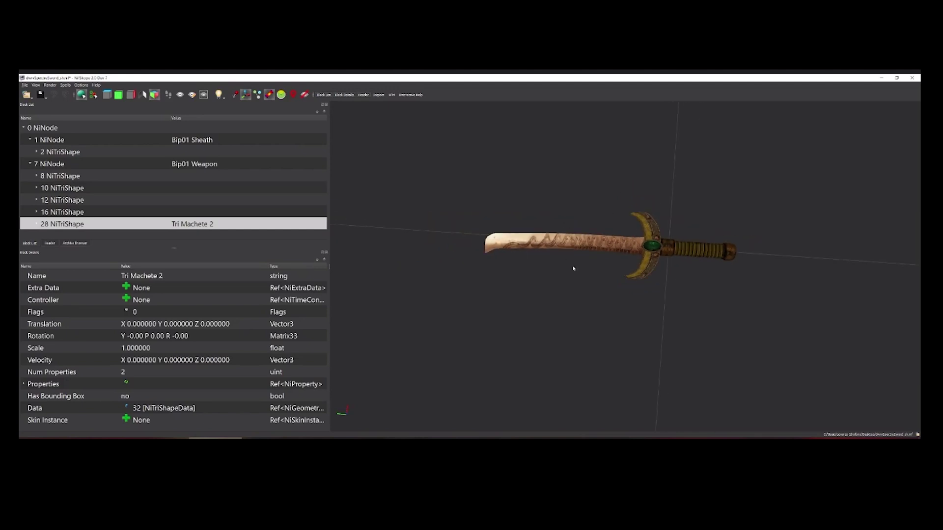
{"action": "scroll", "coordinate": [594, 270], "scroll_direction": "up", "scroll_amount": 2}
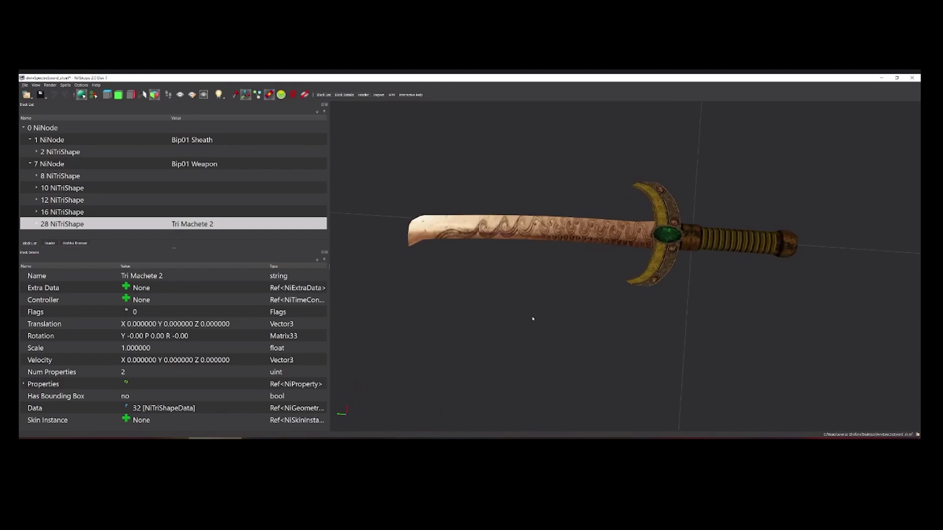
{"action": "scroll", "coordinate": [629, 341], "scroll_direction": "down", "scroll_amount": 3}
{"action": "left_click_drag", "start_coordinate": [704, 349], "coordinate": [686, 324]}
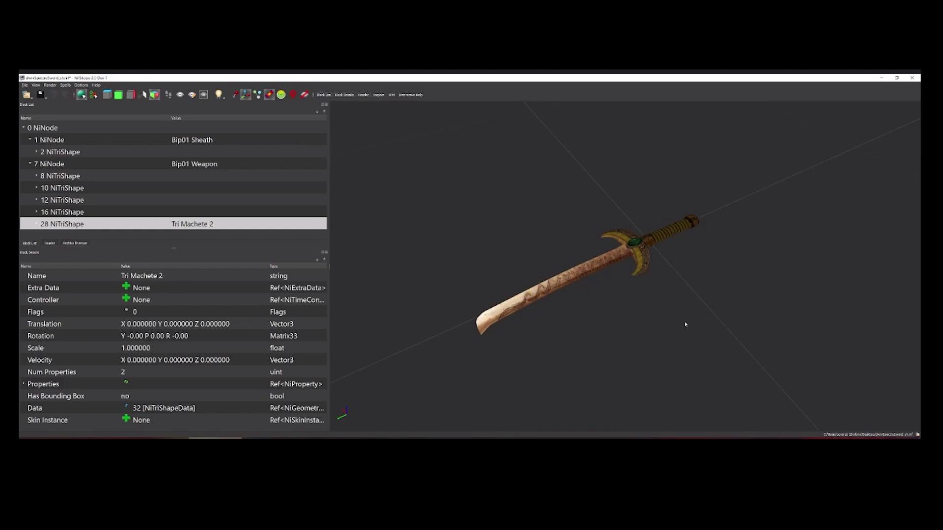
{"action": "left_click_drag", "start_coordinate": [659, 299], "coordinate": [538, 249]}
{"action": "left_click_drag", "start_coordinate": [642, 268], "coordinate": [644, 291]}
{"action": "left_click_drag", "start_coordinate": [642, 174], "coordinate": [566, 256]}
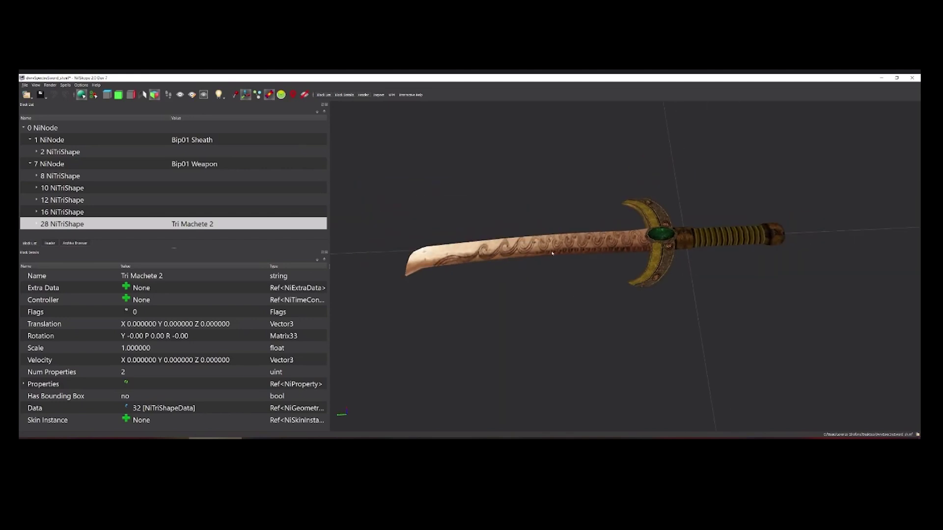
{"action": "left_click_drag", "start_coordinate": [464, 270], "coordinate": [681, 265]}
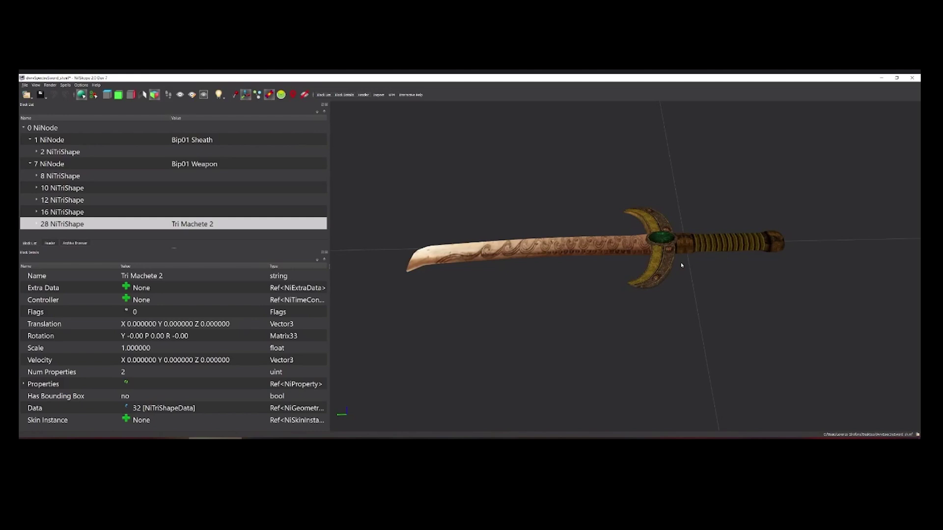
{"action": "scroll", "coordinate": [686, 273], "scroll_direction": "down", "scroll_amount": 3}
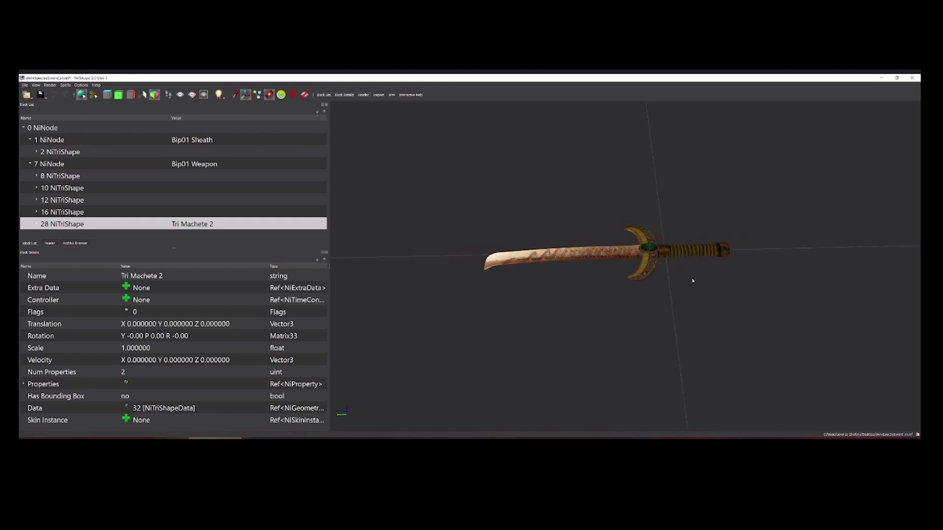
{"action": "scroll", "coordinate": [673, 282], "scroll_direction": "up", "scroll_amount": 4}
{"action": "left_click_drag", "start_coordinate": [650, 290], "coordinate": [631, 298]}
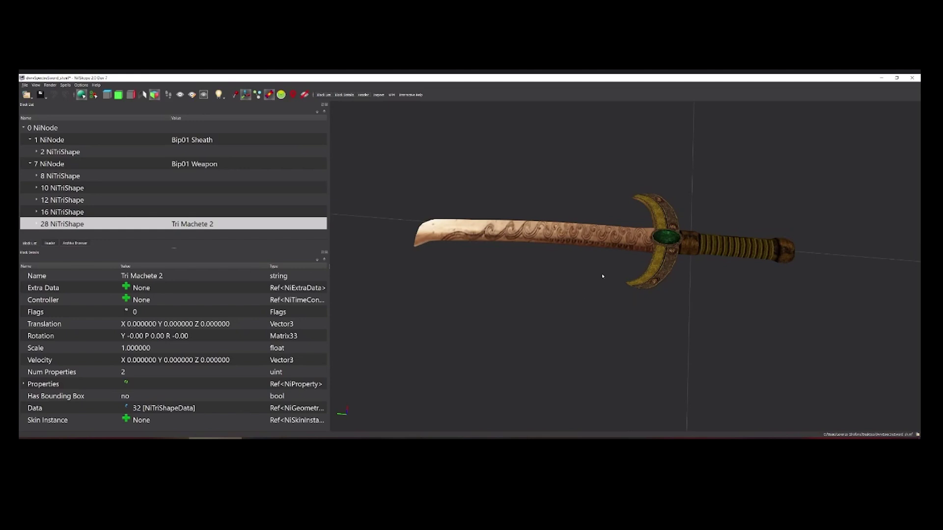
{"action": "scroll", "coordinate": [603, 274], "scroll_direction": "down", "scroll_amount": 2}
{"action": "left_click_drag", "start_coordinate": [765, 292], "coordinate": [753, 275]}
{"action": "scroll", "coordinate": [527, 280], "scroll_direction": "down", "scroll_amount": 2}
{"action": "scroll", "coordinate": [541, 278], "scroll_direction": "up", "scroll_amount": 2}
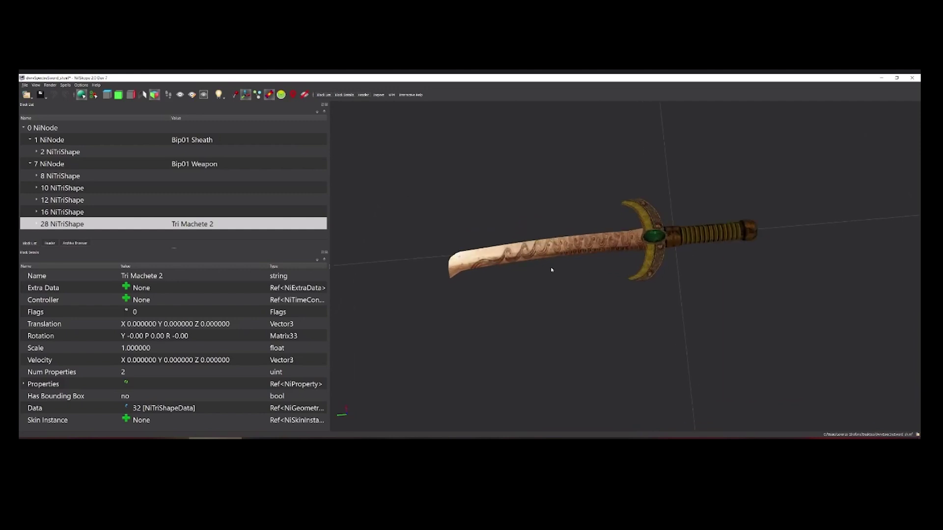
{"action": "scroll", "coordinate": [626, 274], "scroll_direction": "up", "scroll_amount": 2}
{"action": "scroll", "coordinate": [626, 274], "scroll_direction": "down", "scroll_amount": 1}
{"action": "left_click_drag", "start_coordinate": [626, 274], "coordinate": [617, 276]}
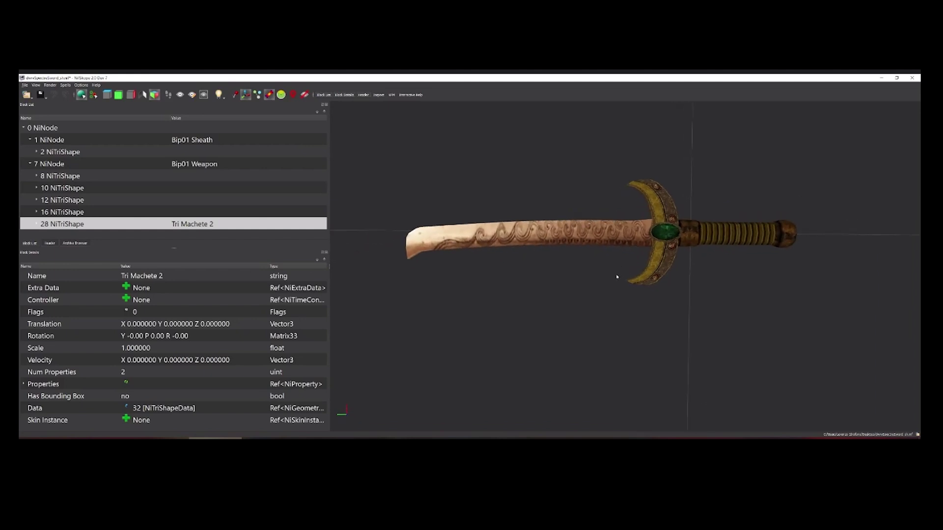
Open the blade's transform editor to check its translation, rotation and scale, and close it without changes.
{"action": "left_click", "coordinate": [592, 241]}
{"action": "right_click", "coordinate": [546, 244]}
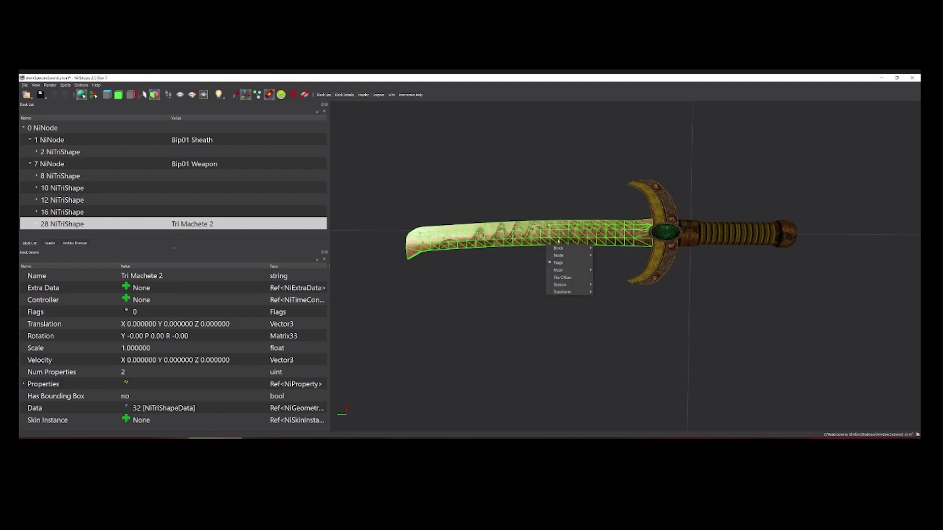
{"action": "mouse_move", "coordinate": [561, 293]}
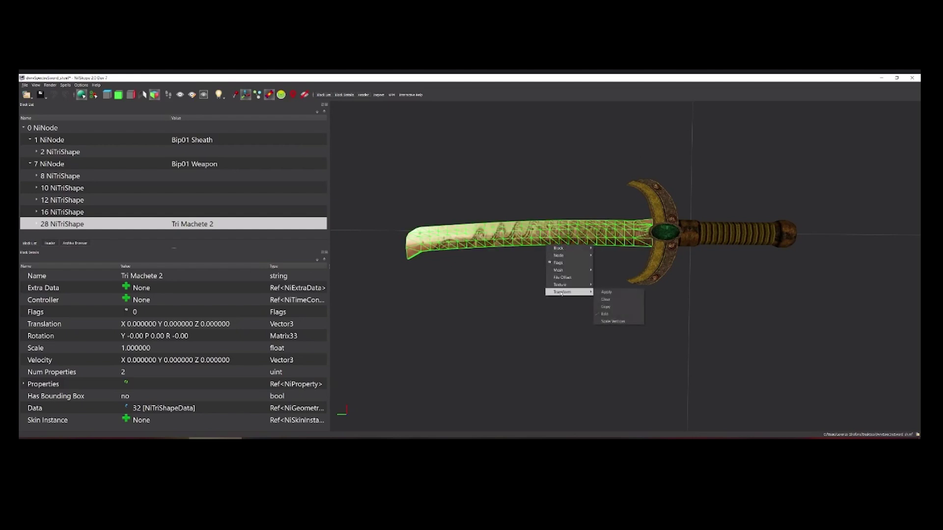
{"action": "left_click", "coordinate": [620, 314]}
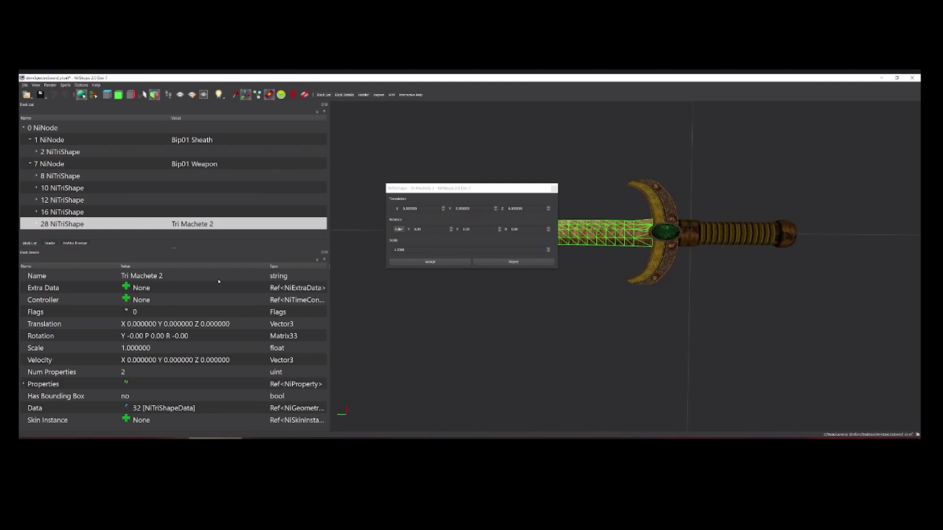
{"action": "left_click", "coordinate": [554, 188]}
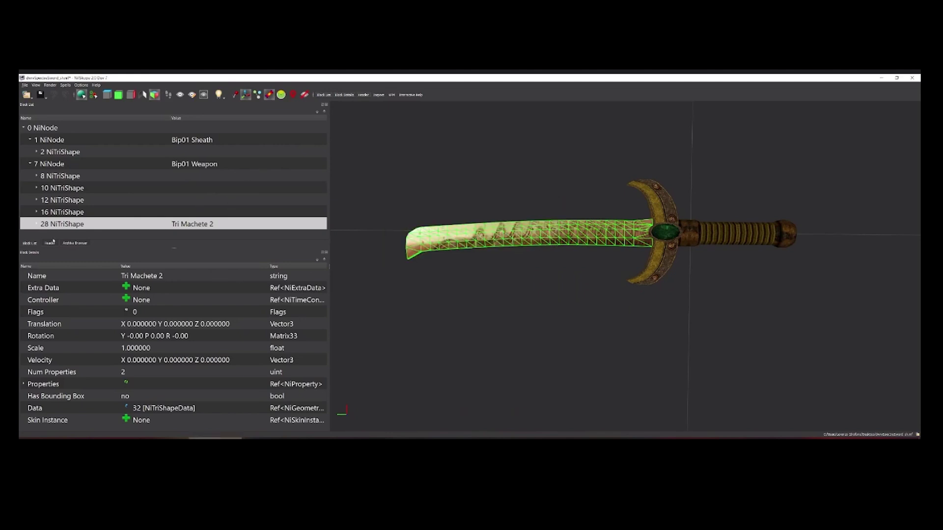
Check the X, Y and Z translation fields in the Tri Machete 2 block details, leaving them unedited.
{"action": "double_click", "coordinate": [150, 325]}
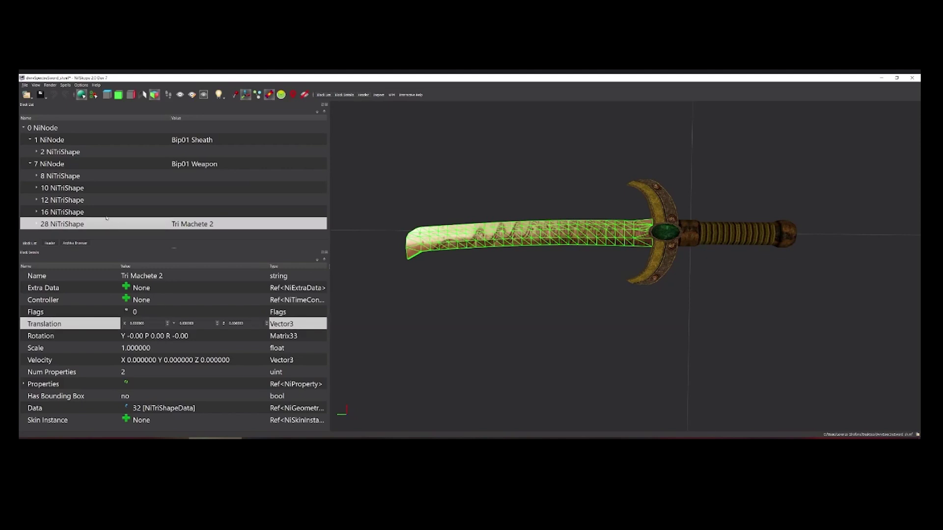
{"action": "left_click", "coordinate": [111, 200]}
{"action": "left_click", "coordinate": [111, 224]}
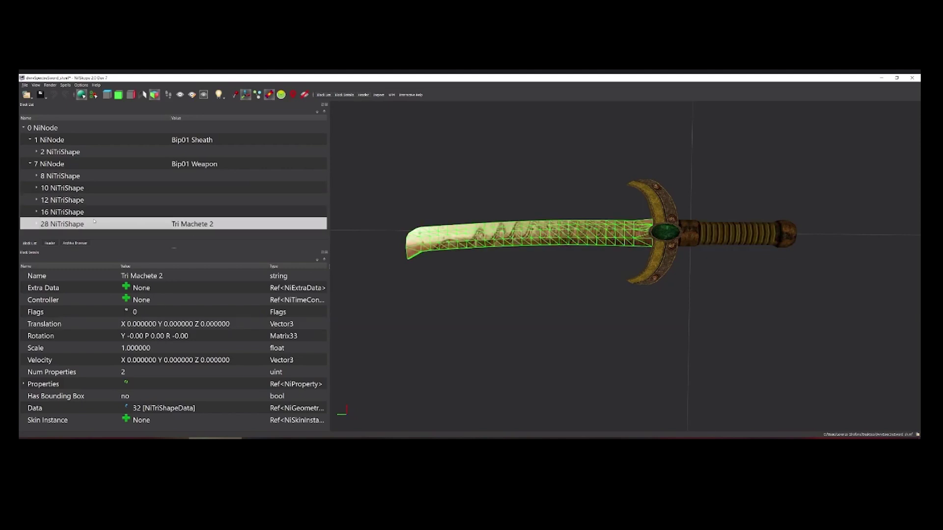
{"action": "double_click", "coordinate": [146, 325]}
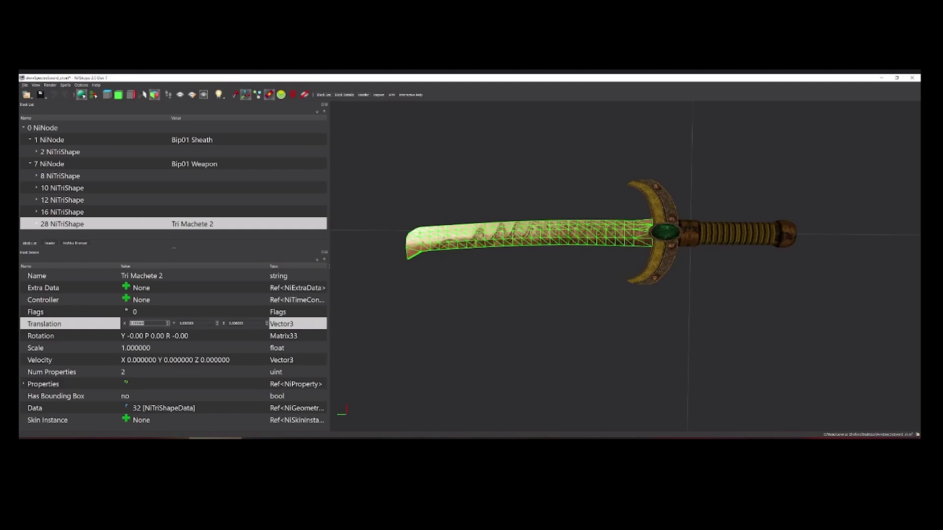
{"action": "left_click", "coordinate": [146, 336]}
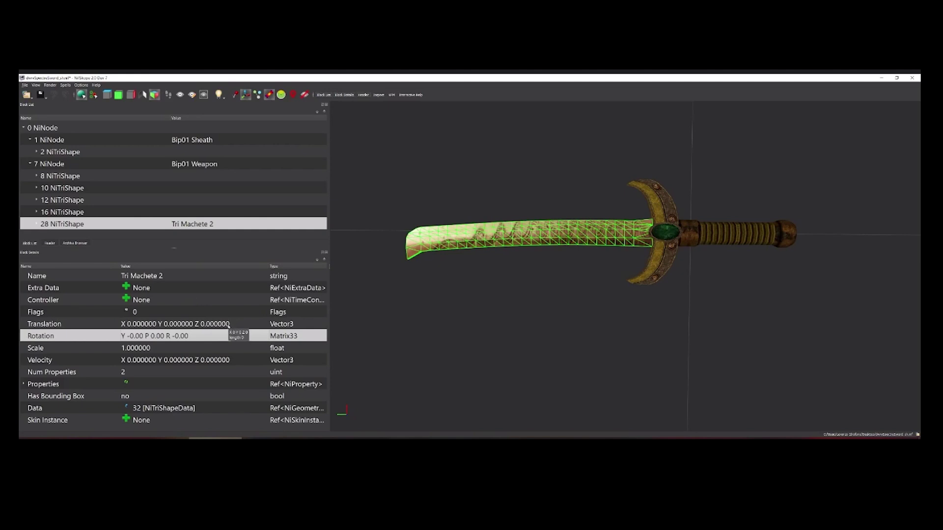
{"action": "left_click", "coordinate": [502, 297]}
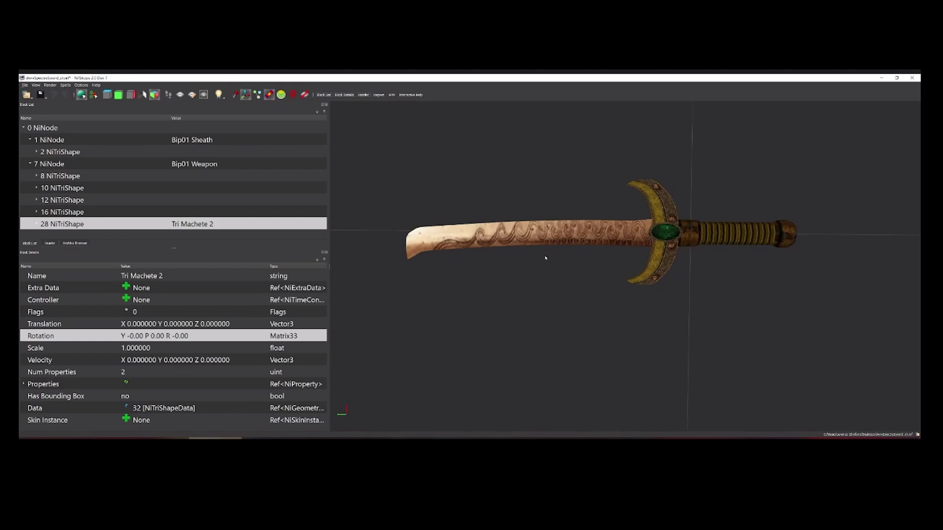
Examine how the blade sits against the crossguard by viewing the sword from different sides and distances.
{"action": "left_click", "coordinate": [581, 239]}
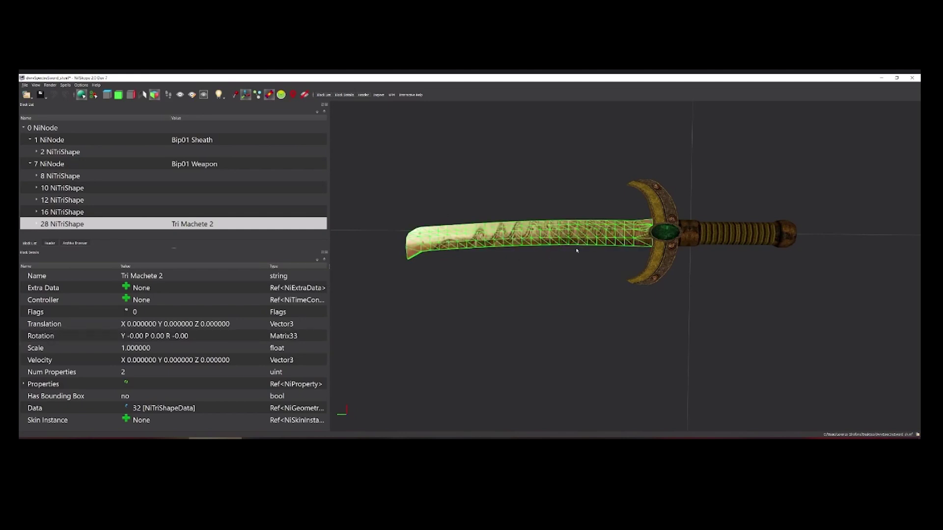
{"action": "left_click", "coordinate": [572, 290]}
{"action": "left_click_drag", "start_coordinate": [595, 273], "coordinate": [639, 276]}
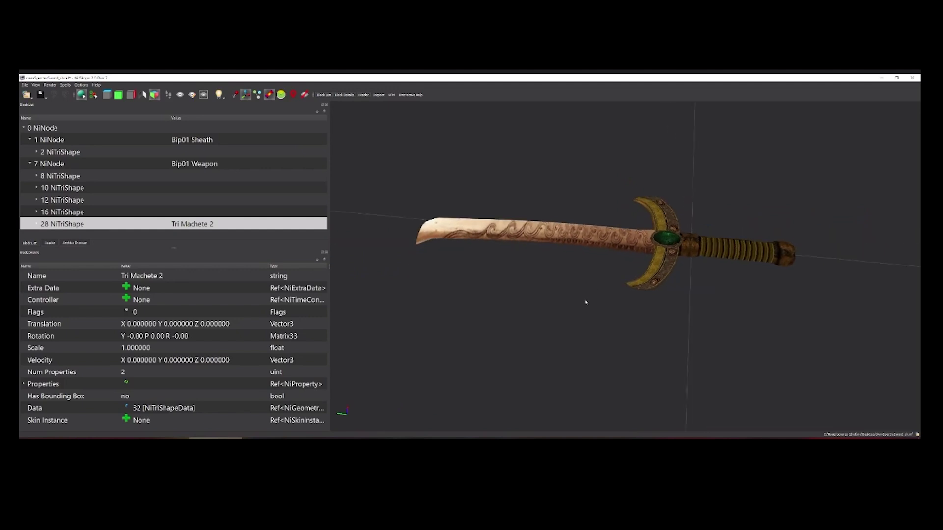
{"action": "left_click_drag", "start_coordinate": [545, 285], "coordinate": [602, 279]}
{"action": "left_click_drag", "start_coordinate": [570, 252], "coordinate": [594, 249]}
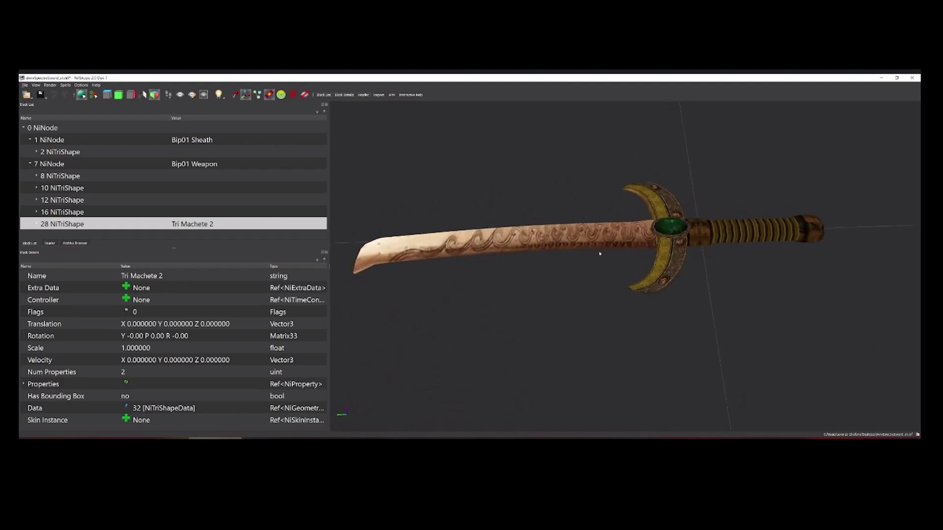
{"action": "scroll", "coordinate": [592, 250], "scroll_direction": "down", "scroll_amount": 5}
{"action": "scroll", "coordinate": [593, 251], "scroll_direction": "up", "scroll_amount": 5}
{"action": "left_click_drag", "start_coordinate": [599, 282], "coordinate": [485, 242]}
{"action": "left_click", "coordinate": [564, 221]}
{"action": "left_click", "coordinate": [534, 265]}
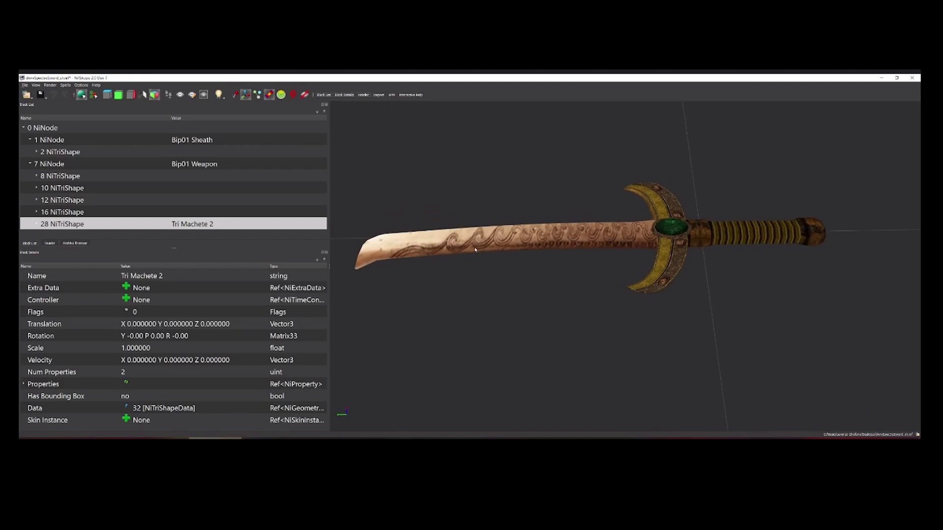
Select the blade to check its scale value and inspect its mesh outline up to the crossguard.
{"action": "left_click", "coordinate": [518, 236]}
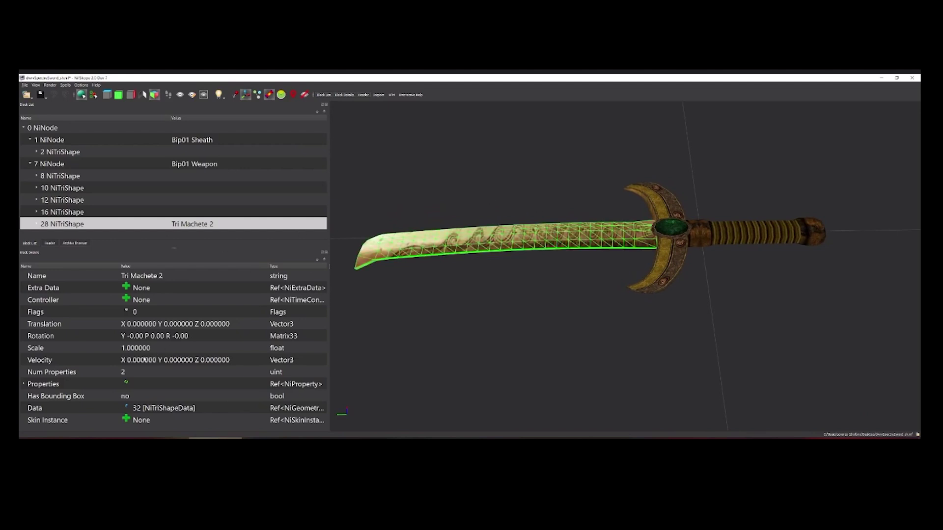
{"action": "left_click", "coordinate": [125, 353]}
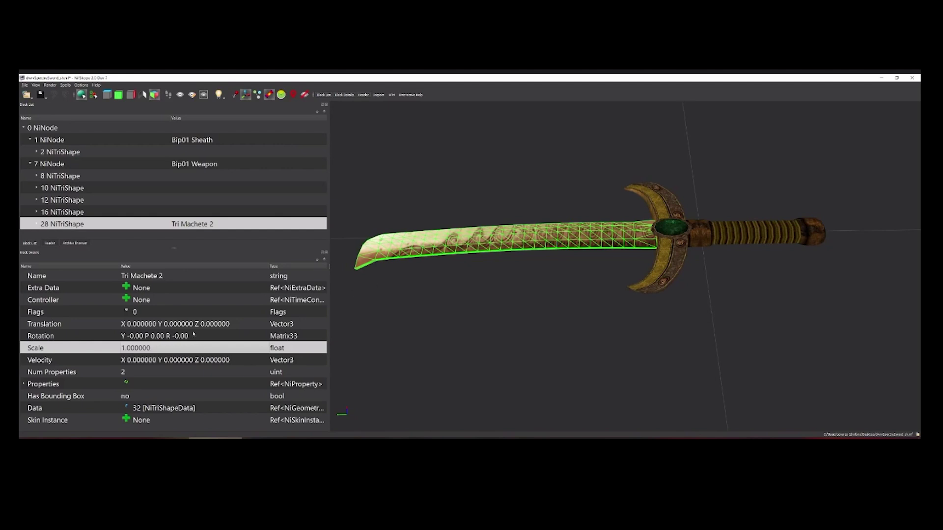
{"action": "scroll", "coordinate": [570, 282], "scroll_direction": "down", "scroll_amount": 2}
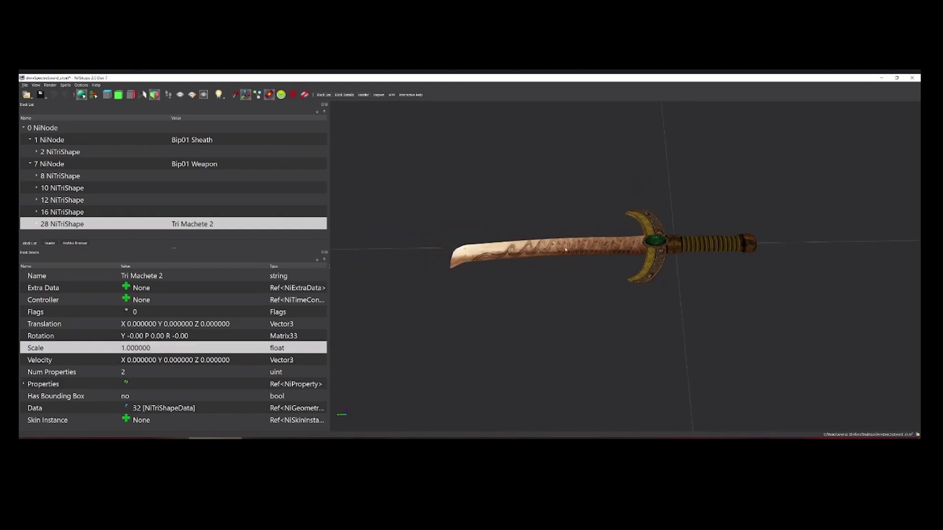
{"action": "left_click", "coordinate": [602, 258]}
{"action": "left_click_drag", "start_coordinate": [602, 259], "coordinate": [607, 284]}
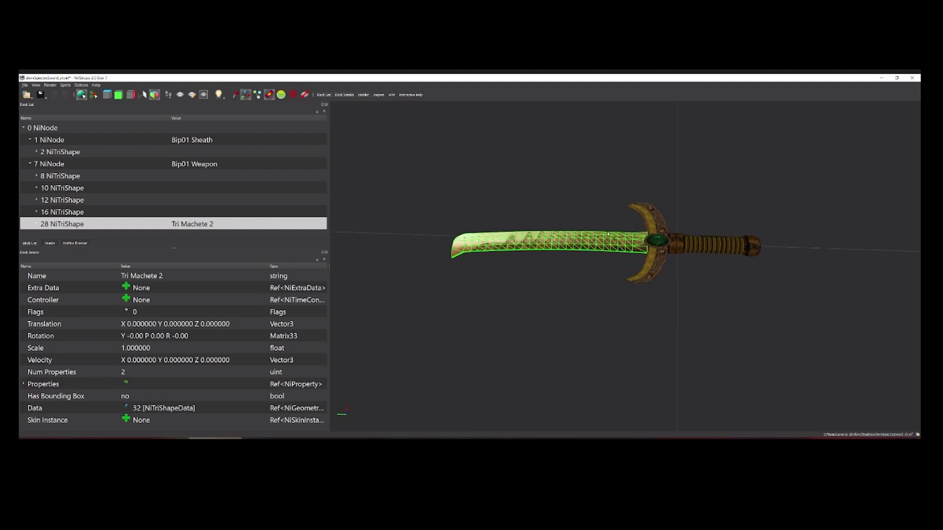
{"action": "scroll", "coordinate": [516, 270], "scroll_direction": "up", "scroll_amount": 2}
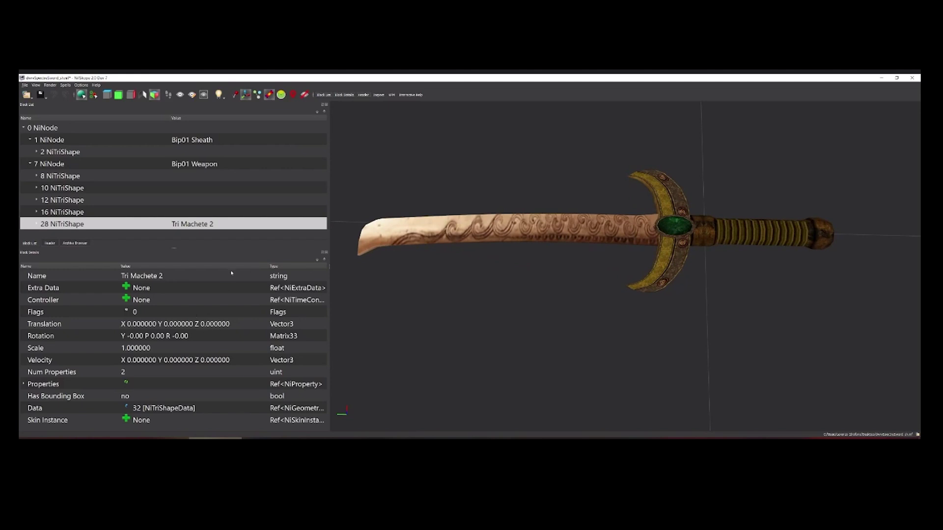
{"action": "scroll", "coordinate": [578, 307], "scroll_direction": "down", "scroll_amount": 2}
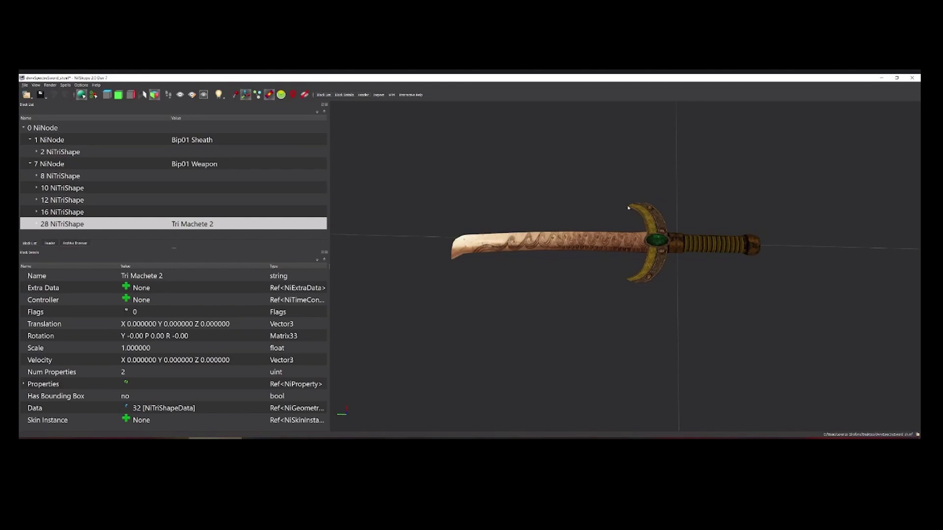
{"action": "left_click", "coordinate": [586, 246]}
{"action": "scroll", "coordinate": [612, 298], "scroll_direction": "up", "scroll_amount": 2}
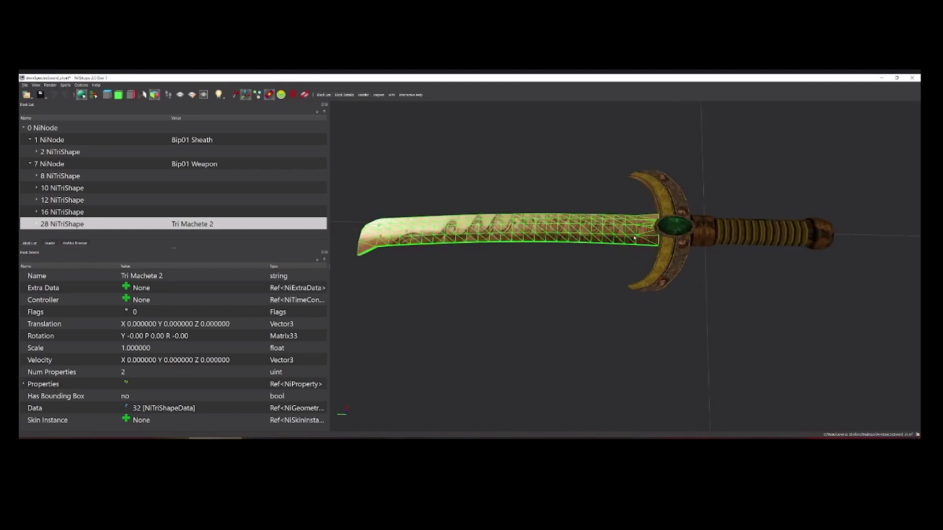
Check which sword part each hilt NiTriShape block under Bip01 Weapon represents, and compare these parts with the blade.
{"action": "scroll", "coordinate": [641, 276], "scroll_direction": "down", "scroll_amount": 2}
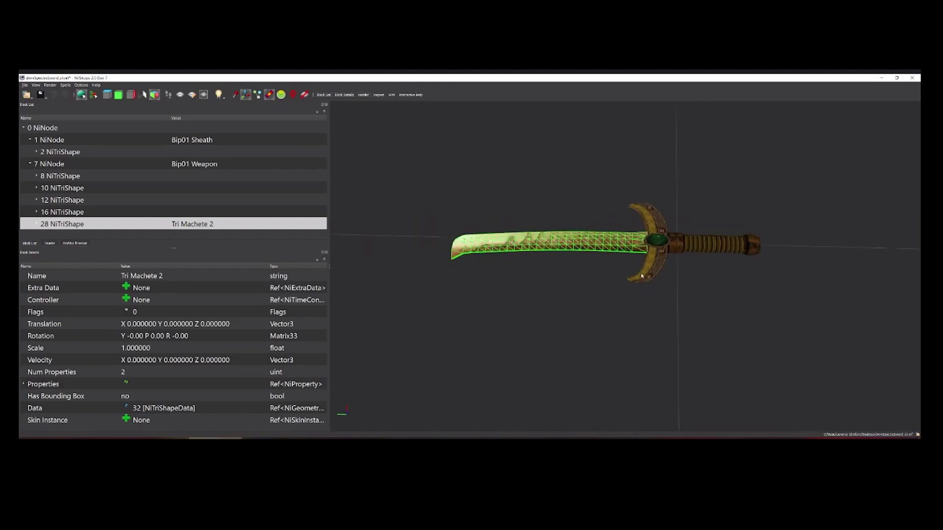
{"action": "left_click", "coordinate": [546, 305]}
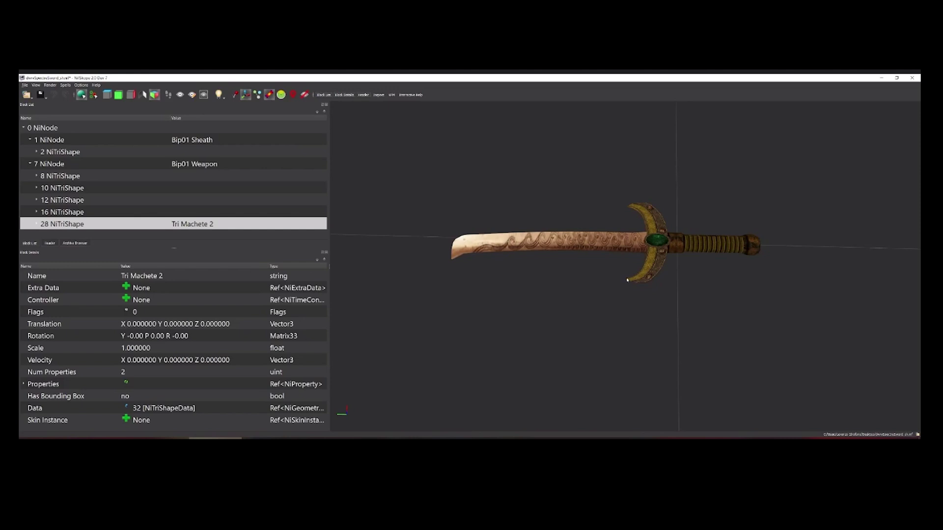
{"action": "left_click", "coordinate": [709, 246]}
{"action": "left_click", "coordinate": [620, 242]}
{"action": "left_click", "coordinate": [741, 269]}
{"action": "left_click", "coordinate": [76, 212]}
{"action": "left_click", "coordinate": [80, 200]}
{"action": "left_click", "coordinate": [83, 189]}
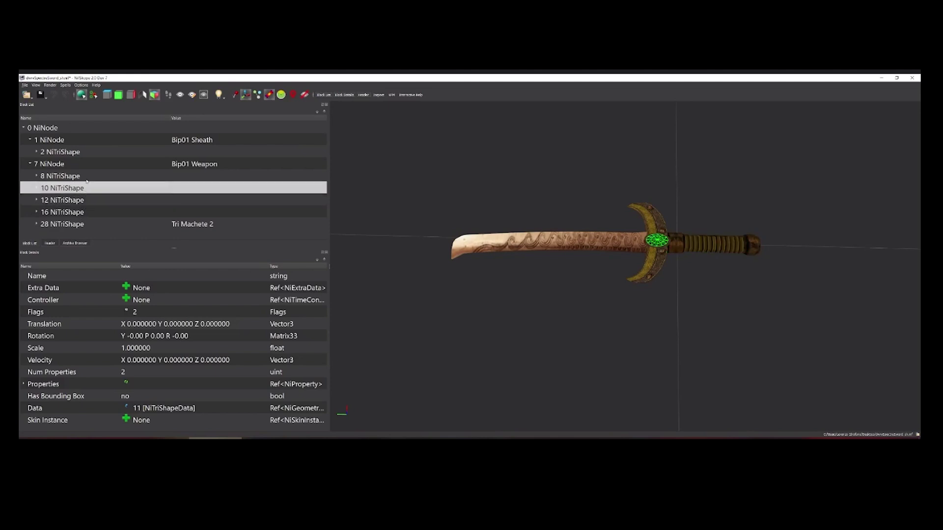
{"action": "left_click", "coordinate": [87, 180]}
{"action": "right_click", "coordinate": [87, 182]}
{"action": "left_click", "coordinate": [69, 188]}
Examine the blade's texture from the tip to the crossguard at different angles and distances.
{"action": "left_click_drag", "start_coordinate": [636, 298], "coordinate": [434, 257]}
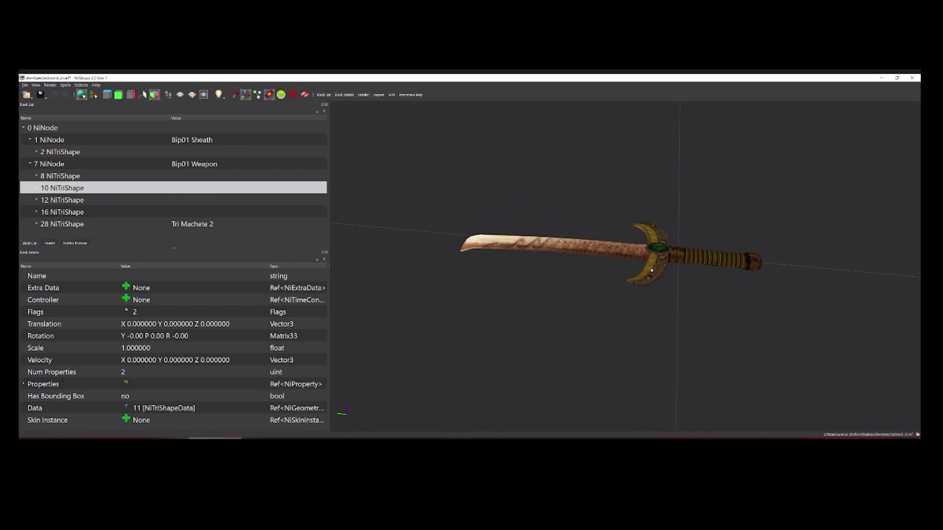
{"action": "left_click_drag", "start_coordinate": [543, 270], "coordinate": [537, 282]}
{"action": "scroll", "coordinate": [537, 282], "scroll_direction": "up", "scroll_amount": 1}
{"action": "middle_click_drag", "start_coordinate": [500, 272], "coordinate": [620, 274]}
{"action": "scroll", "coordinate": [505, 276], "scroll_direction": "up", "scroll_amount": 2}
{"action": "middle_click_drag", "start_coordinate": [505, 276], "coordinate": [621, 297]}
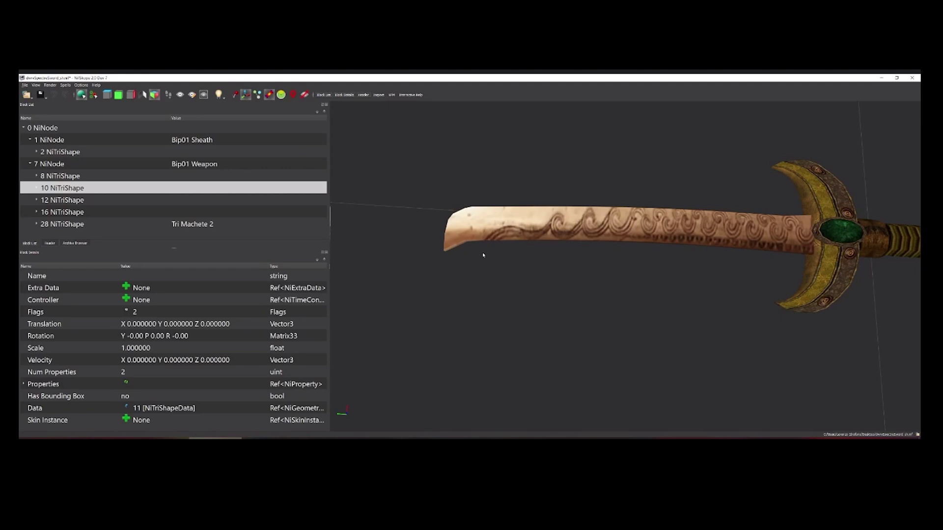
{"action": "scroll", "coordinate": [571, 273], "scroll_direction": "down", "scroll_amount": 2}
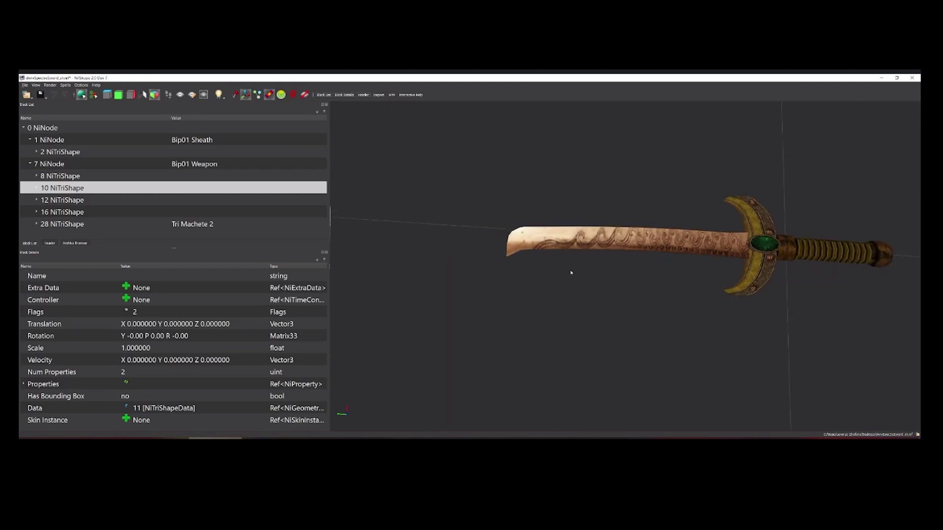
Open the UV editor for the Tri Machete 2 blade and place it clear of the sword view.
{"action": "left_click", "coordinate": [541, 260]}
{"action": "right_click", "coordinate": [566, 244]}
{"action": "mouse_move", "coordinate": [589, 284]}
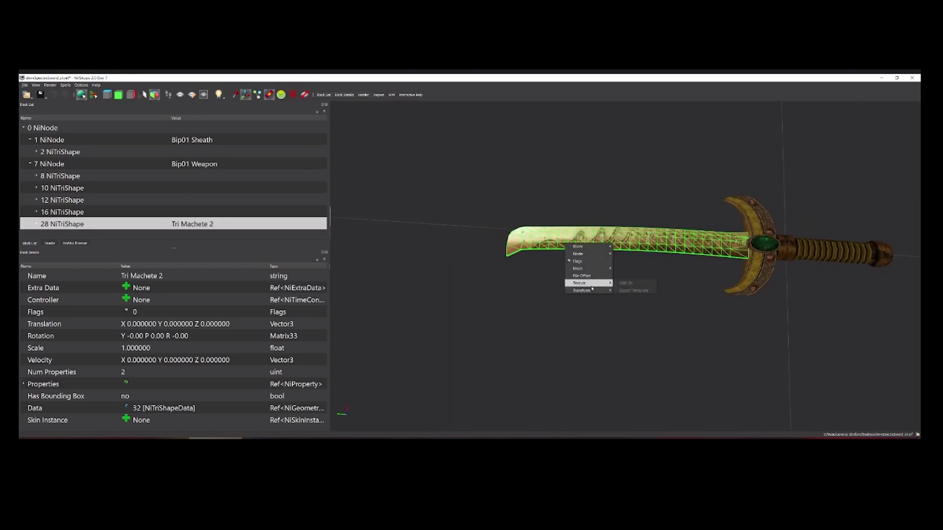
{"action": "left_click", "coordinate": [633, 283]}
{"action": "left_click_drag", "start_coordinate": [538, 235], "coordinate": [181, 199]}
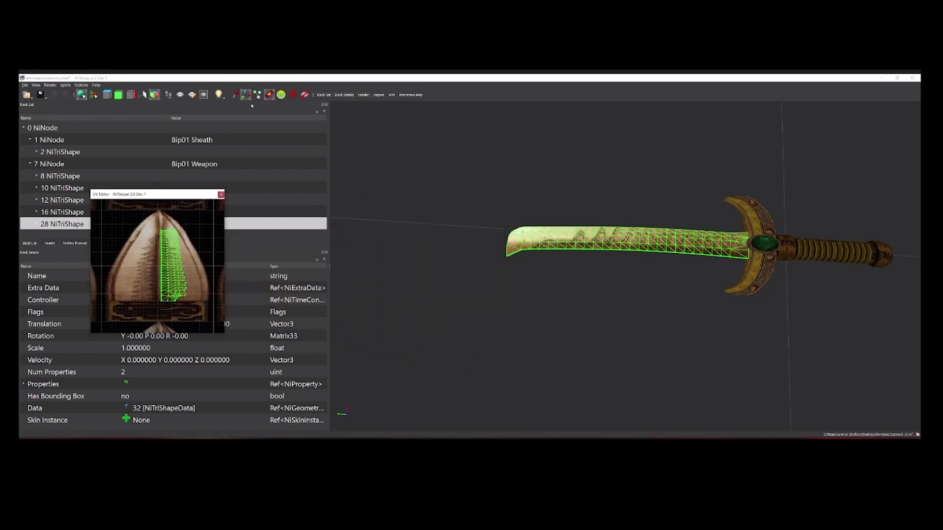
Restore the sword window to a smaller size beside the UV editor, widen it, and frame the whole blade.
{"action": "left_click_drag", "start_coordinate": [248, 80], "coordinate": [481, 109]}
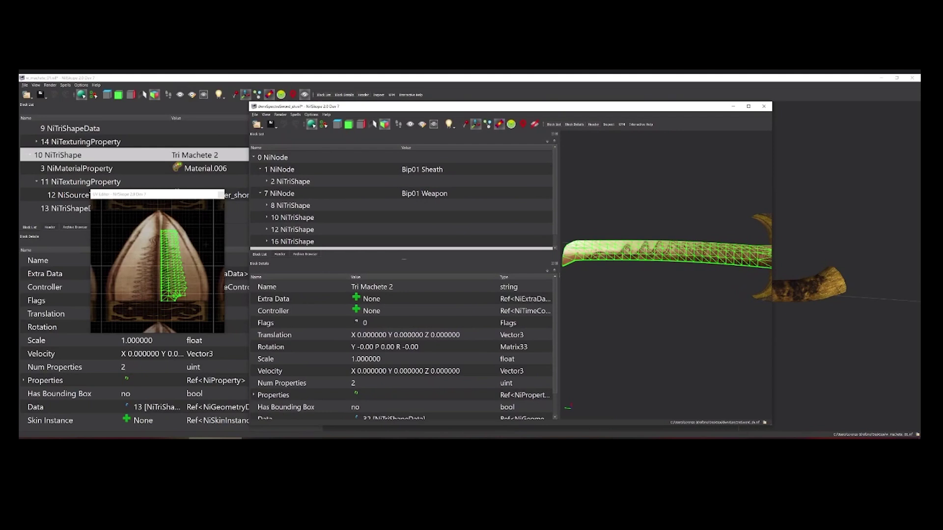
{"action": "scroll", "coordinate": [617, 266], "scroll_direction": "up", "scroll_amount": 6}
{"action": "middle_click_drag", "start_coordinate": [612, 268], "coordinate": [606, 294]}
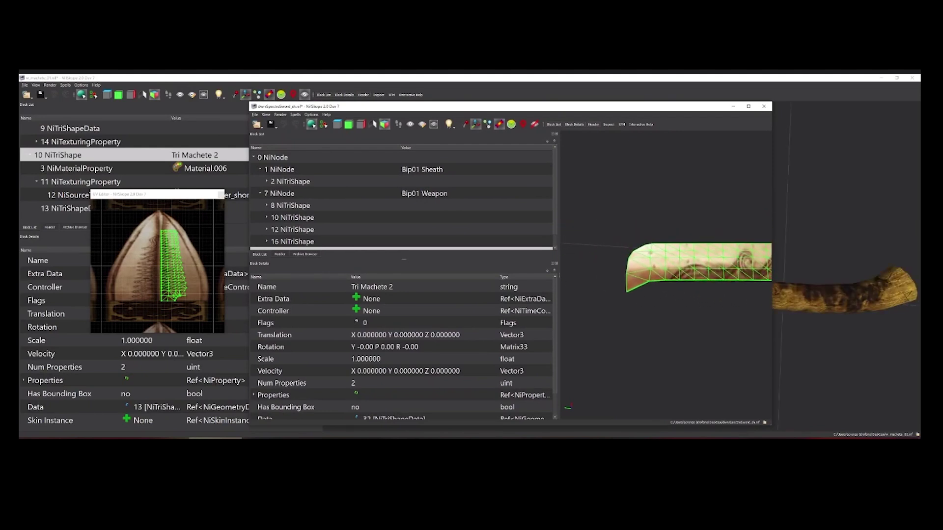
{"action": "scroll", "coordinate": [641, 296], "scroll_direction": "up", "scroll_amount": 1}
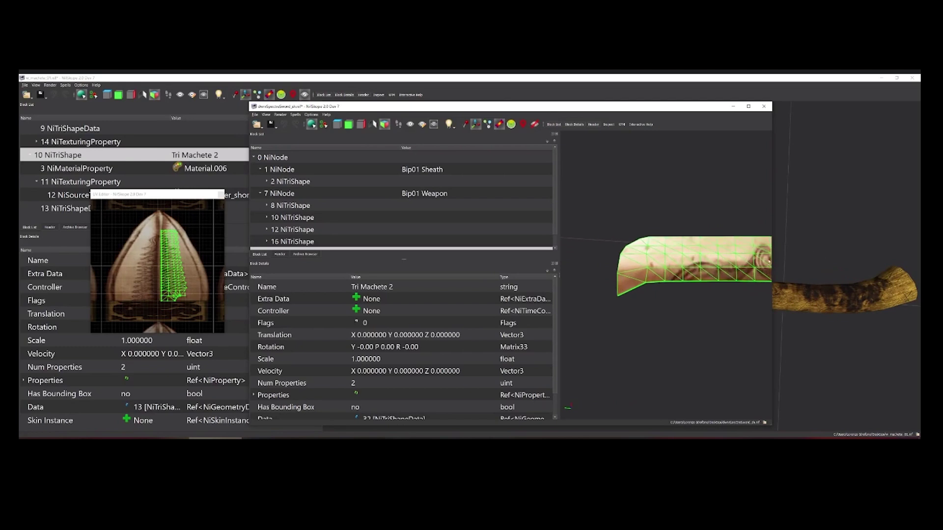
{"action": "left_click_drag", "start_coordinate": [771, 261], "coordinate": [904, 264]}
{"action": "scroll", "coordinate": [711, 279], "scroll_direction": "up", "scroll_amount": 3}
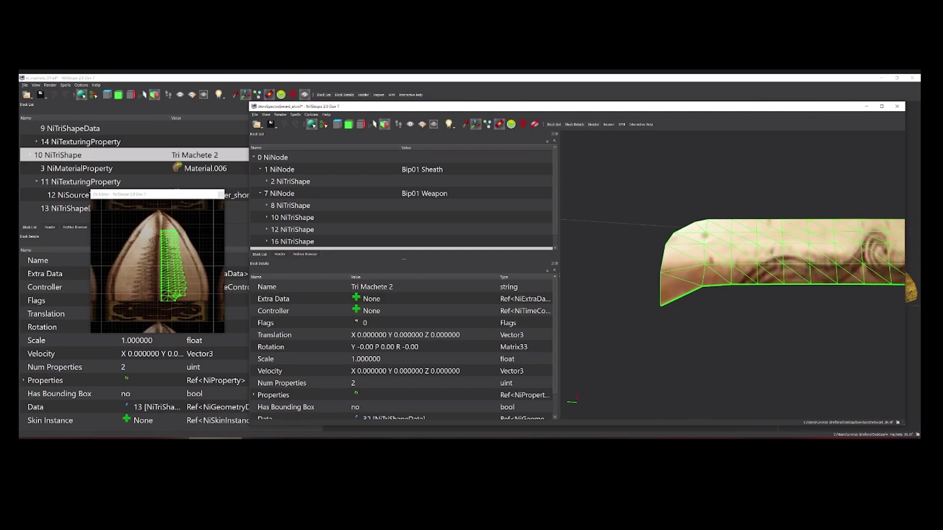
{"action": "scroll", "coordinate": [157, 266], "scroll_direction": "down", "scroll_amount": 1}
{"action": "scroll", "coordinate": [811, 297], "scroll_direction": "down", "scroll_amount": 2}
{"action": "middle_click_drag", "start_coordinate": [810, 287], "coordinate": [655, 293]}
{"action": "scroll", "coordinate": [801, 300], "scroll_direction": "down", "scroll_amount": 1}
{"action": "scroll", "coordinate": [651, 292], "scroll_direction": "down", "scroll_amount": 2}
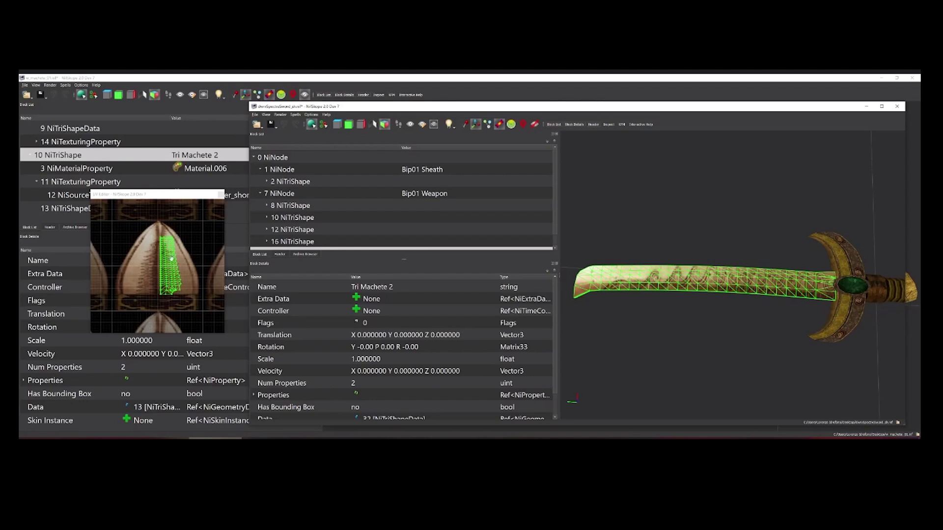
Inspect the blade's UV mesh over the Dwemer texture, from its upper edge down to its base.
{"action": "scroll", "coordinate": [158, 266], "scroll_direction": "up", "scroll_amount": 1}
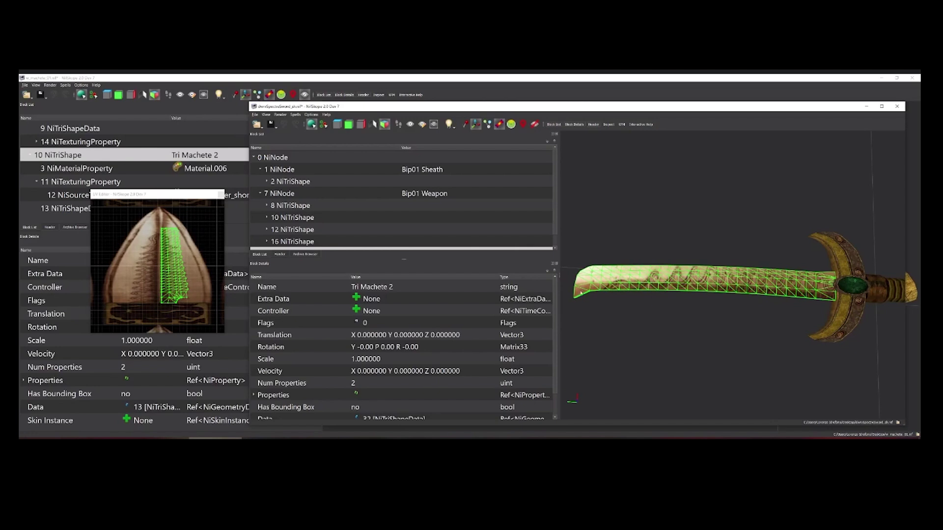
{"action": "scroll", "coordinate": [199, 240], "scroll_direction": "up", "scroll_amount": 5}
{"action": "middle_click_drag", "start_coordinate": [202, 211], "coordinate": [183, 264]}
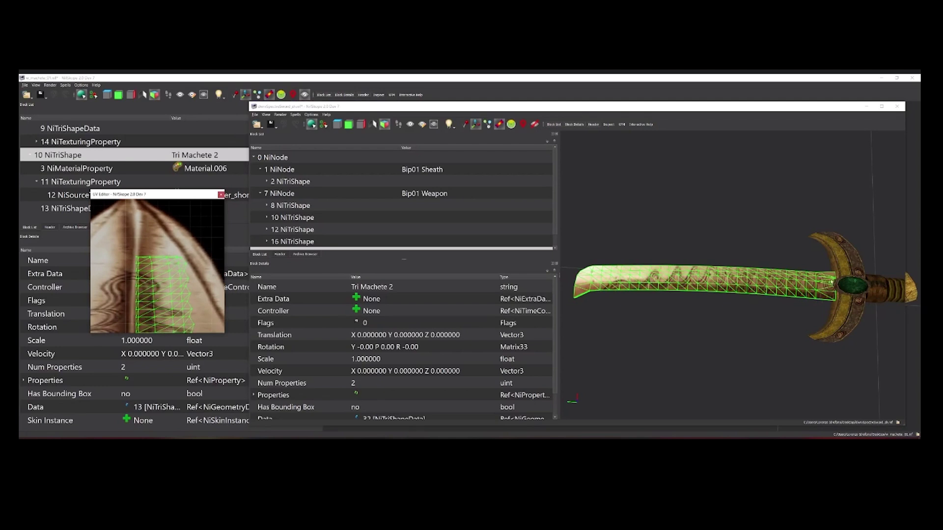
{"action": "scroll", "coordinate": [172, 298], "scroll_direction": "up", "scroll_amount": 6}
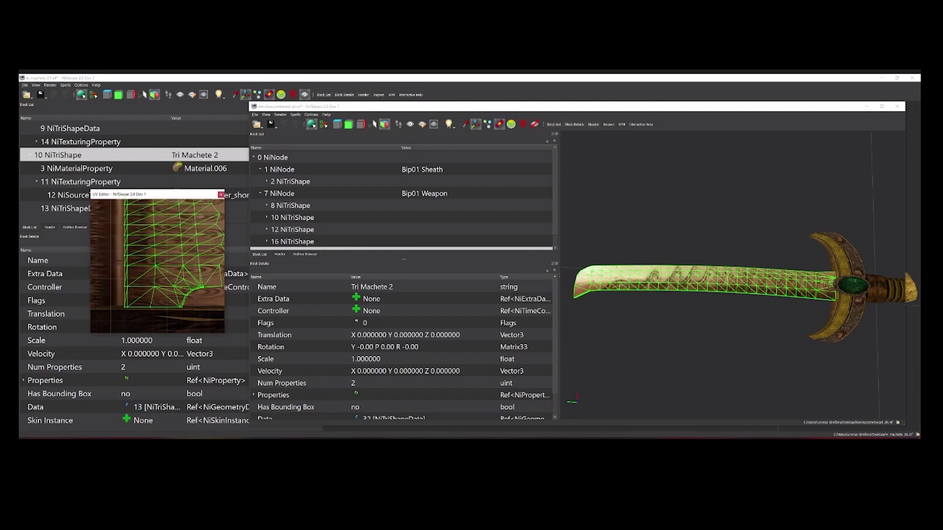
{"action": "left_click_drag", "start_coordinate": [115, 261], "coordinate": [168, 296]}
{"action": "scroll", "coordinate": [164, 295], "scroll_direction": "down", "scroll_amount": 4}
{"action": "middle_click_drag", "start_coordinate": [152, 211], "coordinate": [137, 290]}
{"action": "scroll", "coordinate": [137, 289], "scroll_direction": "up", "scroll_amount": 5}
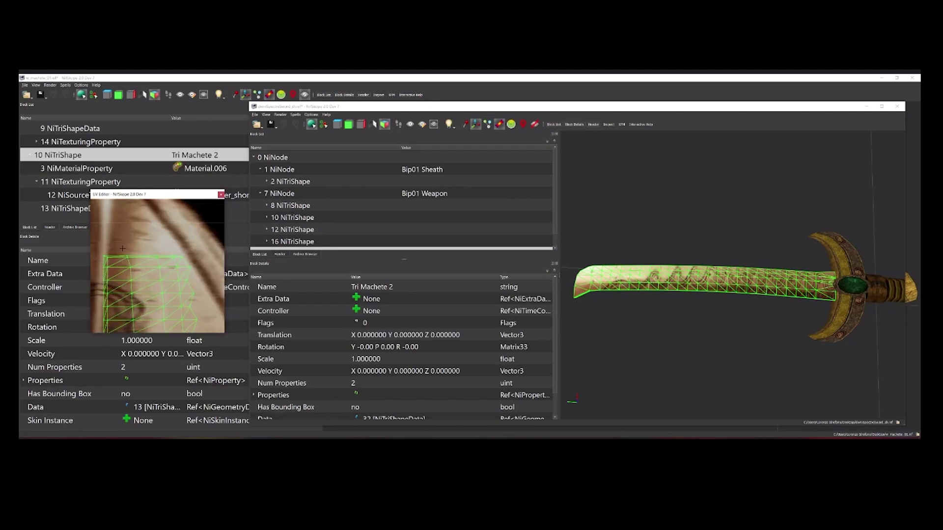
Select the uppermost row of the blade's UV vertices and shift it slightly sideways on the texture.
{"action": "left_click_drag", "start_coordinate": [104, 244], "coordinate": [201, 259]}
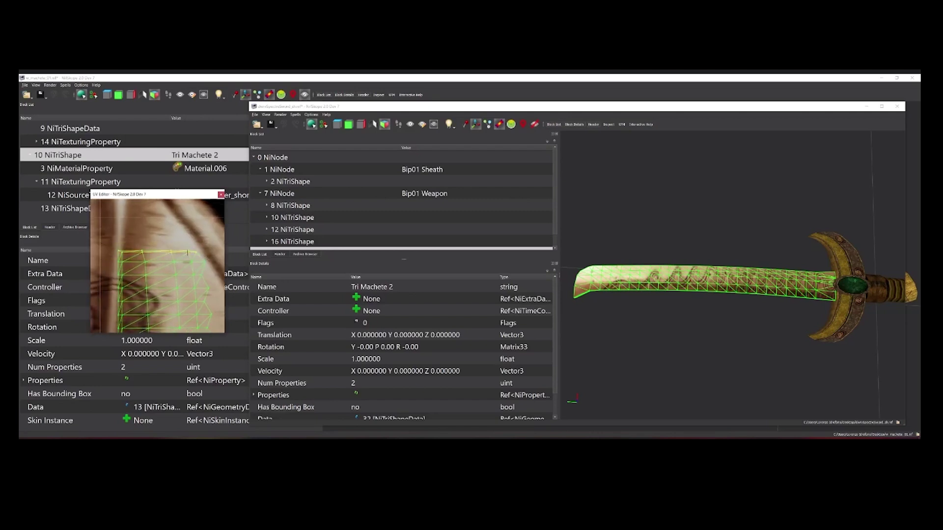
{"action": "left_click", "coordinate": [110, 241]}
{"action": "left_click_drag", "start_coordinate": [102, 241], "coordinate": [211, 262]}
{"action": "scroll", "coordinate": [190, 255], "scroll_direction": "up", "scroll_amount": 3}
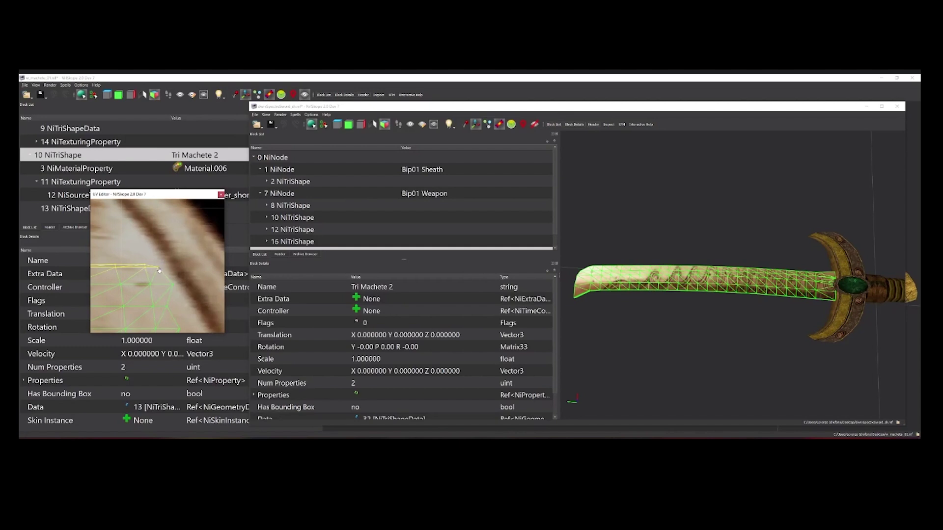
{"action": "left_click_drag", "start_coordinate": [155, 268], "coordinate": [166, 267]}
Enlarge the UV editor, nudge the selected uppermost UV row slightly further, and deselect the blade to check its tip.
{"action": "left_click_drag", "start_coordinate": [198, 194], "coordinate": [180, 181]}
{"action": "left_click_drag", "start_coordinate": [208, 320], "coordinate": [333, 417]}
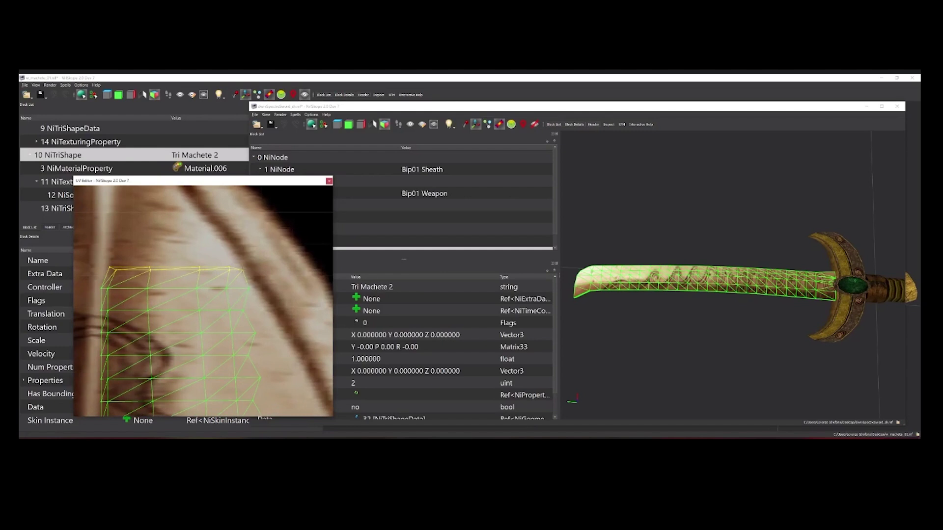
{"action": "mouse_move", "coordinate": [243, 272]}
{"action": "left_mouse_down"}
{"action": "mouse_move", "coordinate": [235, 272]}
{"action": "mouse_move", "coordinate": [246, 273]}
{"action": "left_mouse_up"}
{"action": "left_click", "coordinate": [688, 314]}
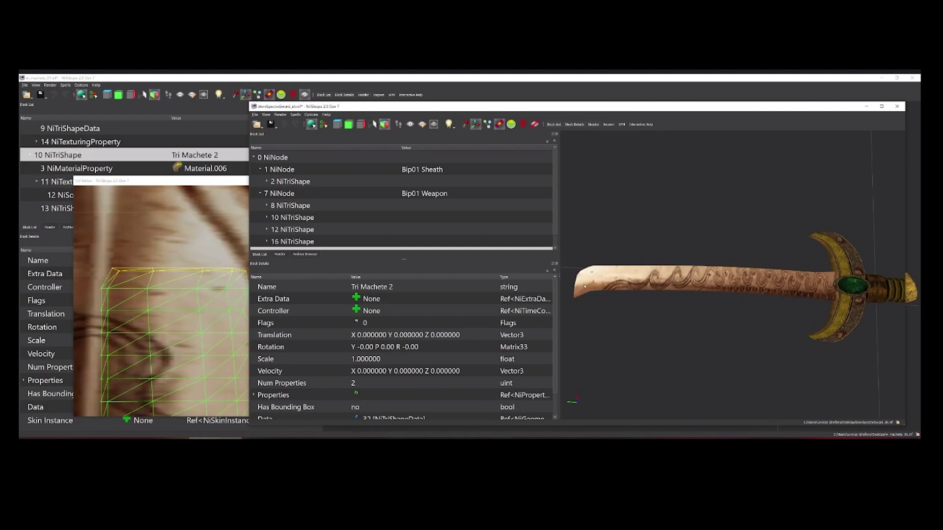
Review the blade's overall UV layout on the texture and close the UV editor.
{"action": "left_click", "coordinate": [181, 184]}
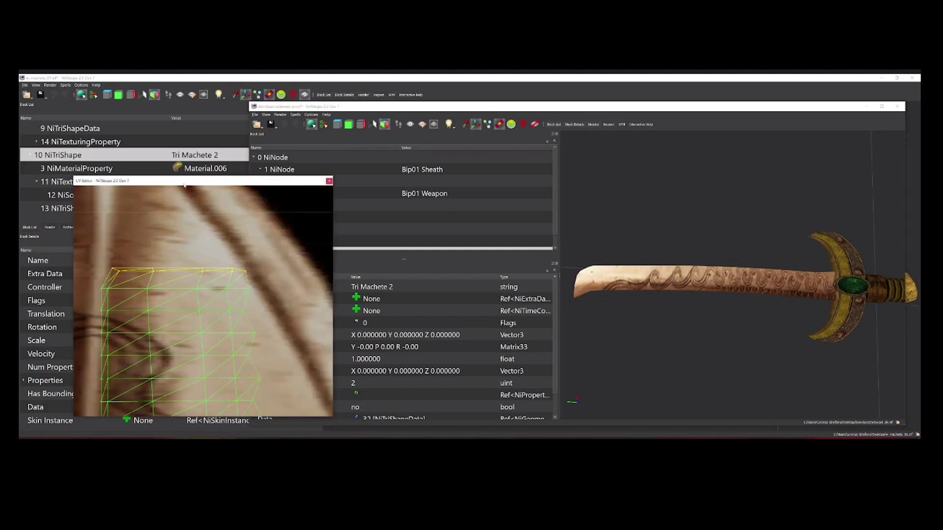
{"action": "left_click_drag", "start_coordinate": [181, 184], "coordinate": [143, 158]}
{"action": "scroll", "coordinate": [133, 275], "scroll_direction": "down", "scroll_amount": 5}
{"action": "middle_click_drag", "start_coordinate": [133, 274], "coordinate": [127, 271]}
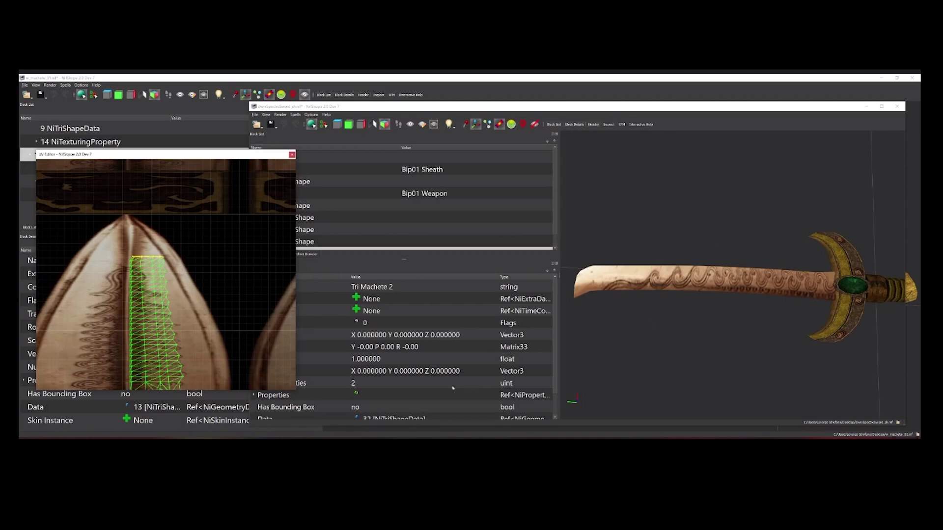
{"action": "left_click", "coordinate": [292, 154]}
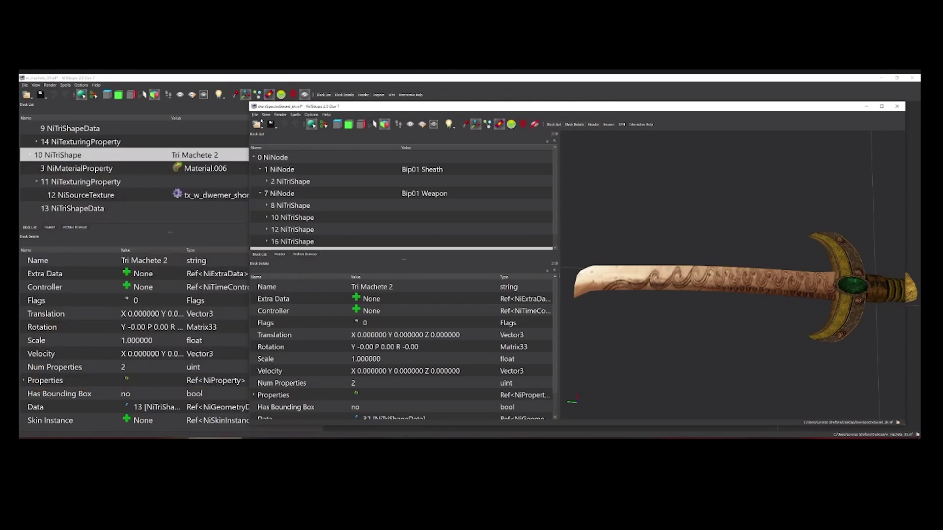
Save the finished sword as a separate NIF file on the Desktop under a new sword file name.
{"action": "left_click", "coordinate": [255, 115]}
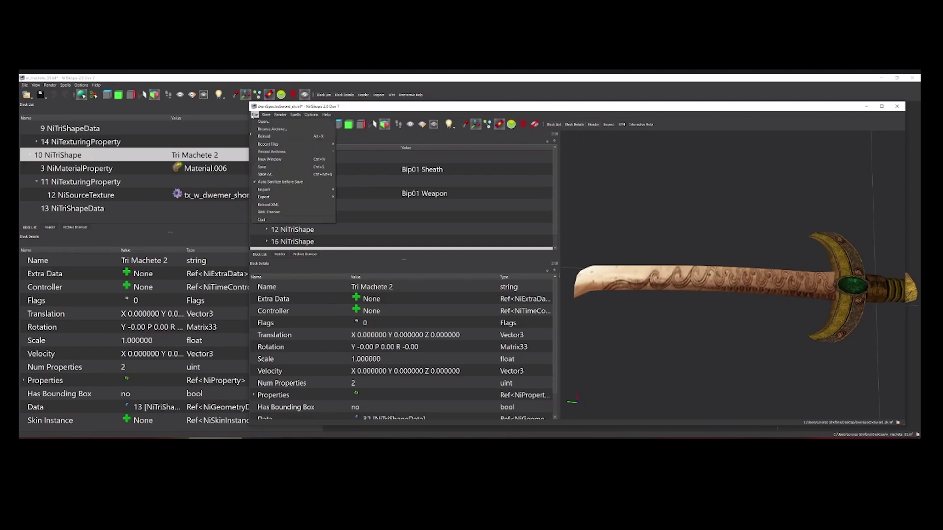
{"action": "left_click", "coordinate": [266, 174]}
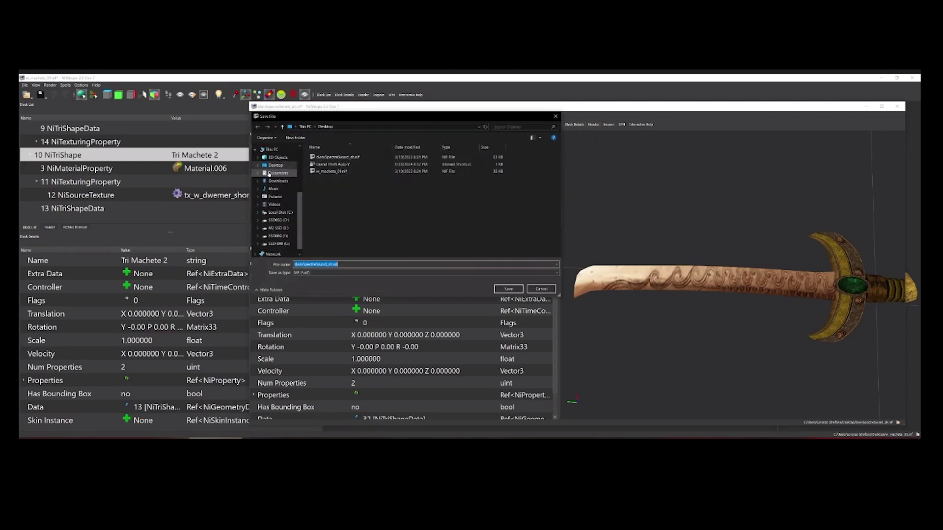
{"action": "left_click", "coordinate": [358, 264]}
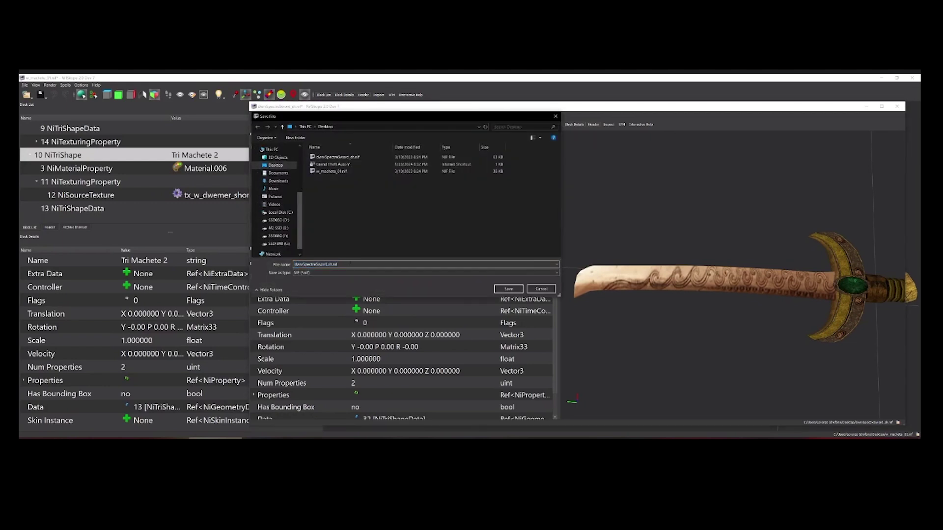
{"action": "left_click_drag", "start_coordinate": [333, 265], "coordinate": [290, 266]}
{"action": "type", "text": "dmr"}
{"action": "type", "text": "v_ra"}
{"action": "type", "text": "ord"}
{"action": "type", "text": "DM"}
{"action": "key", "text": "BackSpace"}
{"action": "type", "text": "_"}
{"action": "key", "text": "Return"}
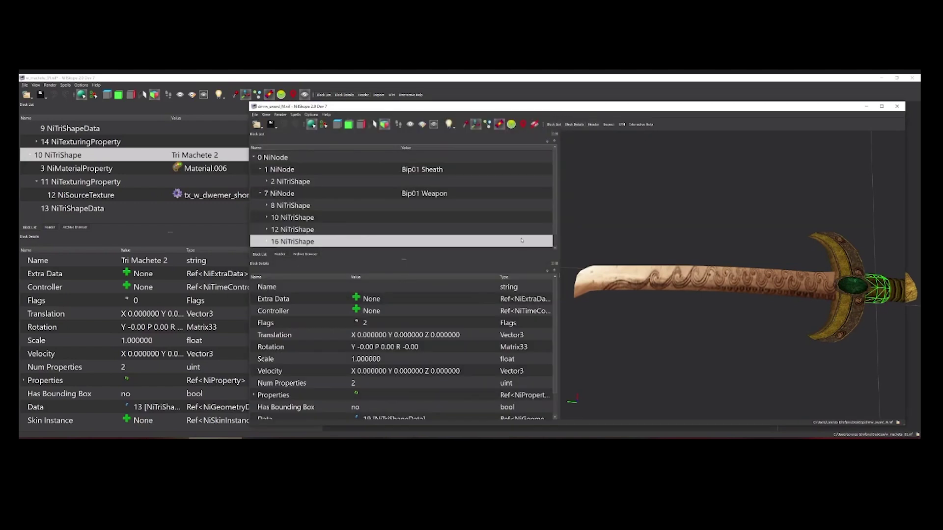
Maximize the sword window and examine the saved sword from several angles and distances, including the crossguard gem.
{"action": "left_click_drag", "start_coordinate": [766, 299], "coordinate": [778, 311]}
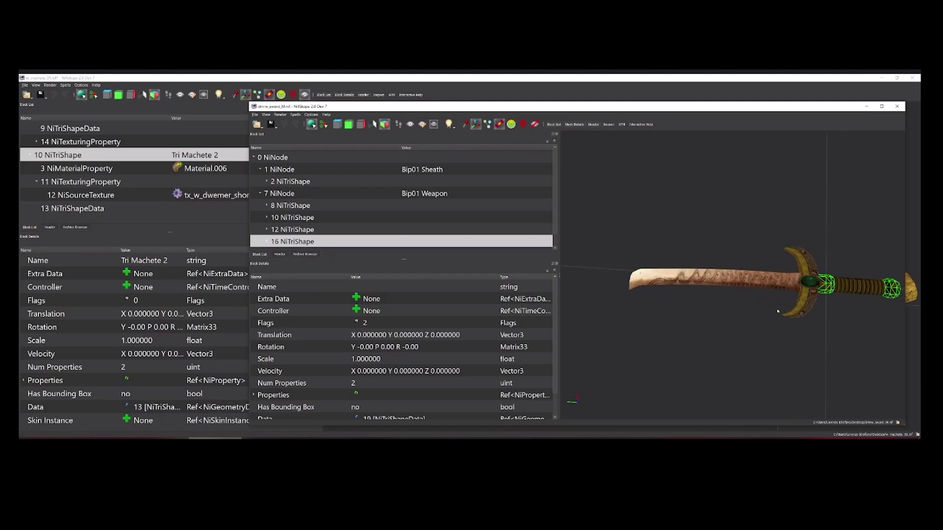
{"action": "double_click", "coordinate": [666, 108]}
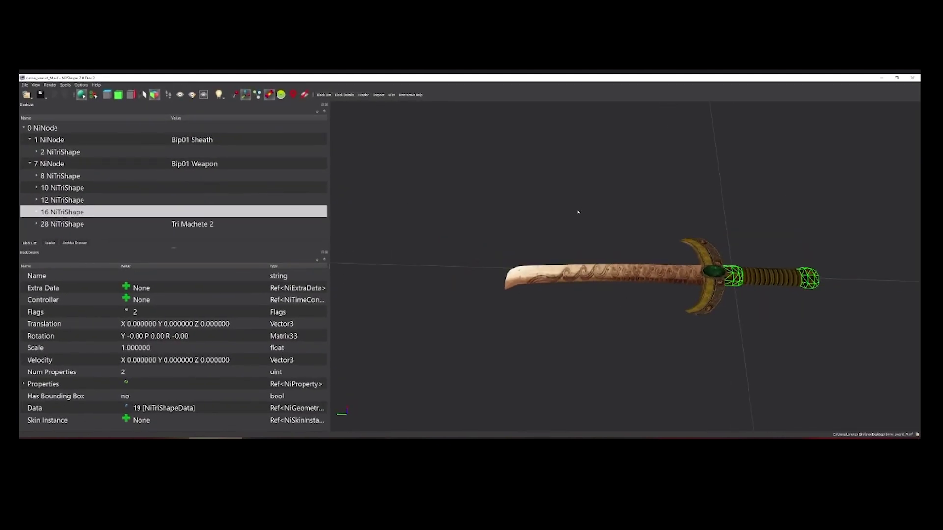
{"action": "scroll", "coordinate": [671, 255], "scroll_direction": "up", "scroll_amount": 4}
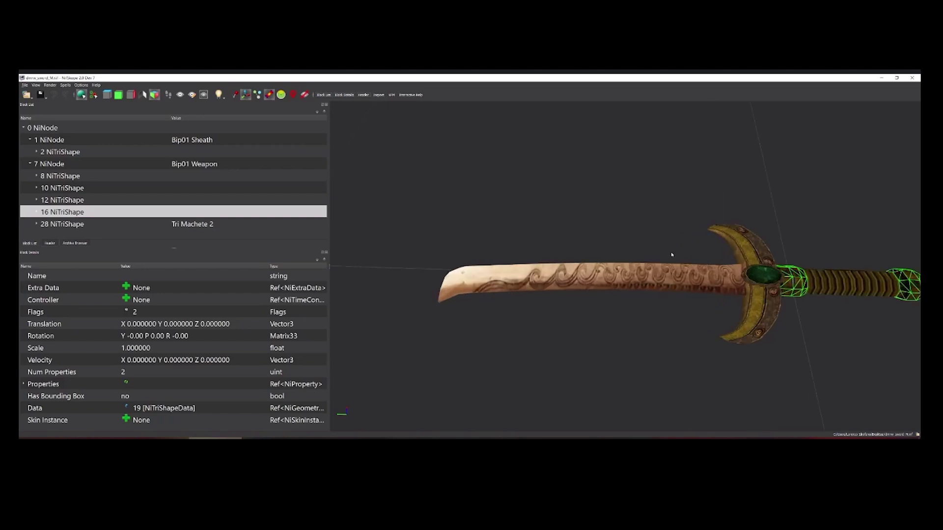
{"action": "scroll", "coordinate": [670, 255], "scroll_direction": "down", "scroll_amount": 2}
{"action": "left_click", "coordinate": [742, 314]}
{"action": "left_click_drag", "start_coordinate": [788, 313], "coordinate": [804, 305]}
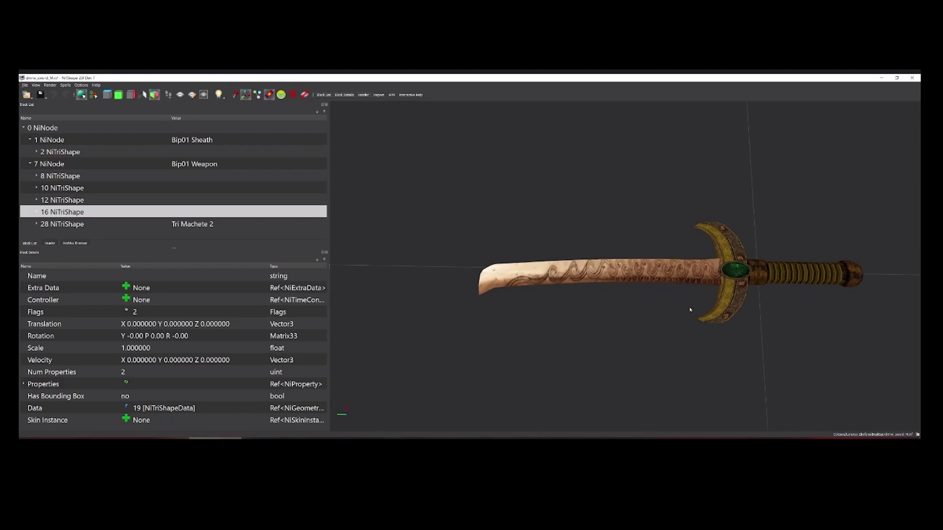
{"action": "left_click_drag", "start_coordinate": [691, 310], "coordinate": [762, 322]}
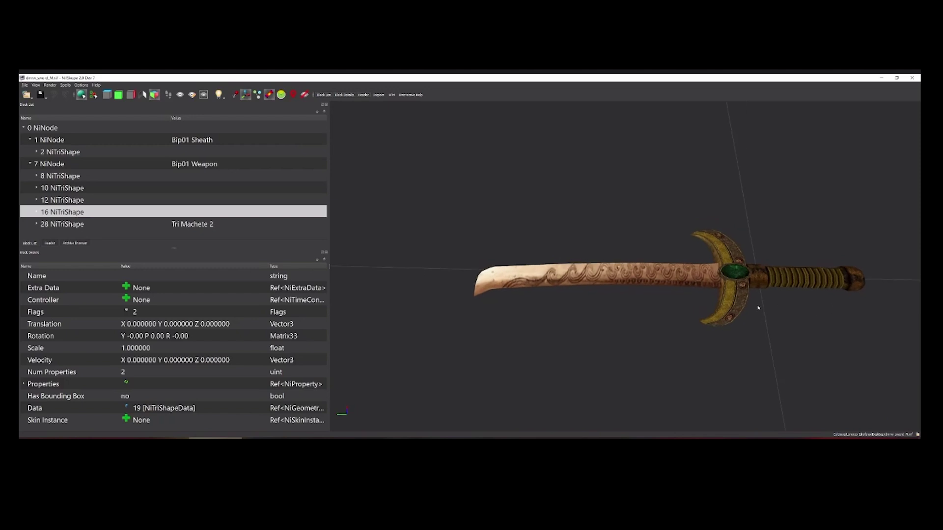
{"action": "middle_click_drag", "start_coordinate": [758, 309], "coordinate": [703, 320]}
{"action": "scroll", "coordinate": [682, 270], "scroll_direction": "down", "scroll_amount": 2}
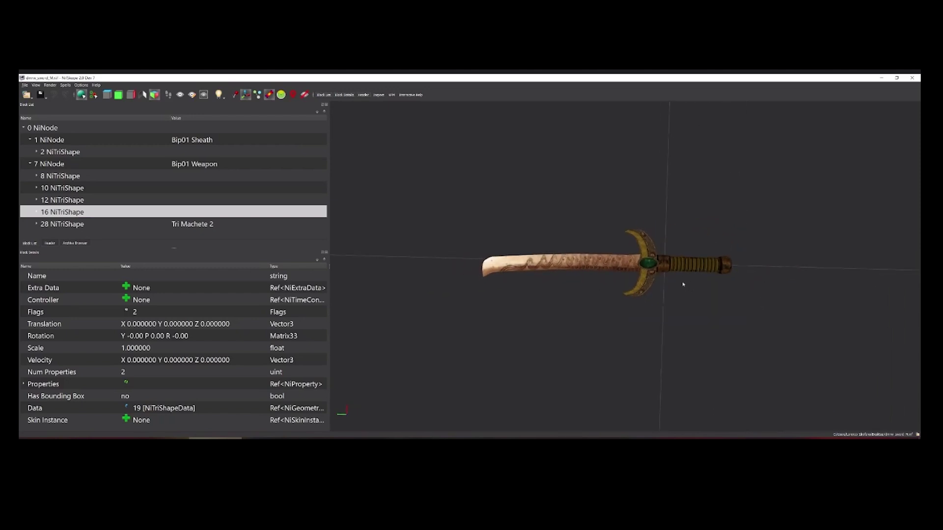
{"action": "scroll", "coordinate": [682, 275], "scroll_direction": "up", "scroll_amount": 3}
{"action": "left_click", "coordinate": [671, 260]}
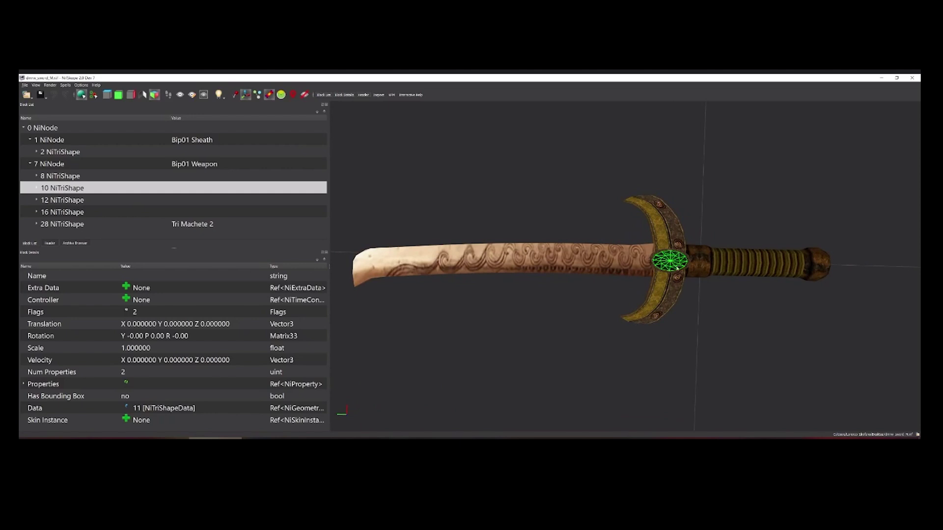
Examine the sword from several angles, checking the crossguard against the blade and grip.
{"action": "scroll", "coordinate": [768, 316], "scroll_direction": "down", "scroll_amount": 2}
{"action": "scroll", "coordinate": [679, 309], "scroll_direction": "up", "scroll_amount": 3}
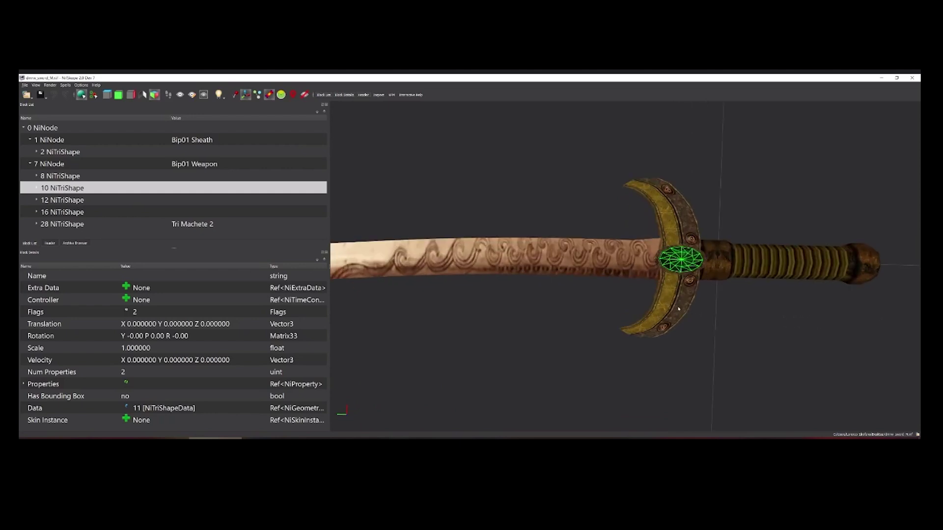
{"action": "left_click", "coordinate": [797, 197]}
{"action": "left_click_drag", "start_coordinate": [683, 266], "coordinate": [669, 298]}
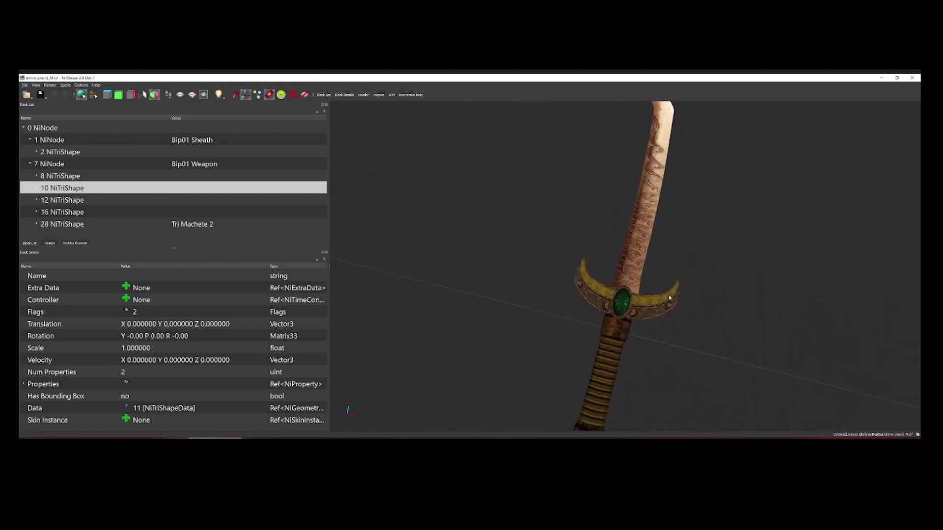
{"action": "left_click_drag", "start_coordinate": [653, 246], "coordinate": [690, 329]}
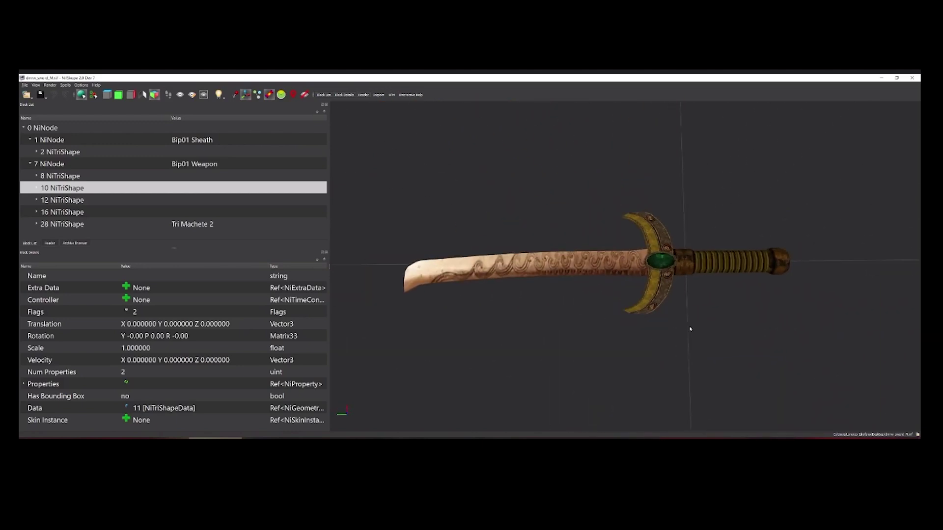
{"action": "left_click", "coordinate": [662, 286]}
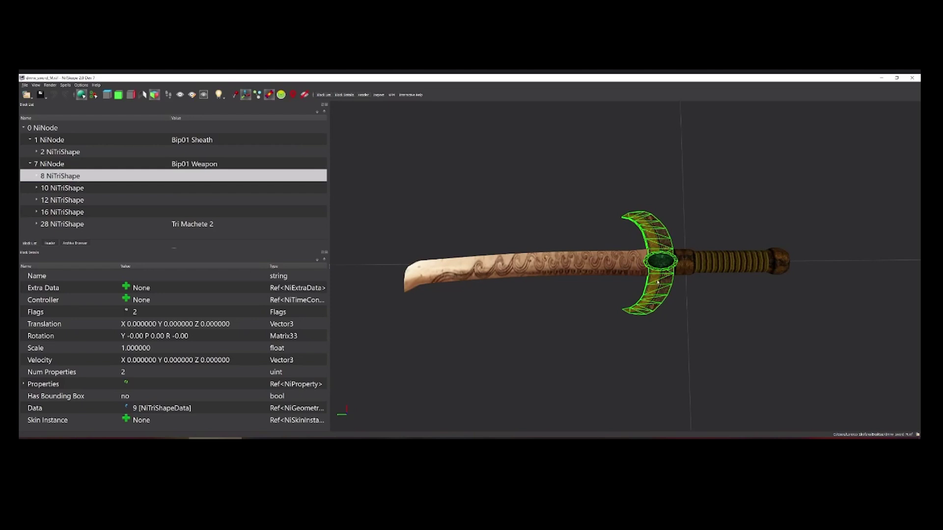
{"action": "left_click", "coordinate": [742, 213]}
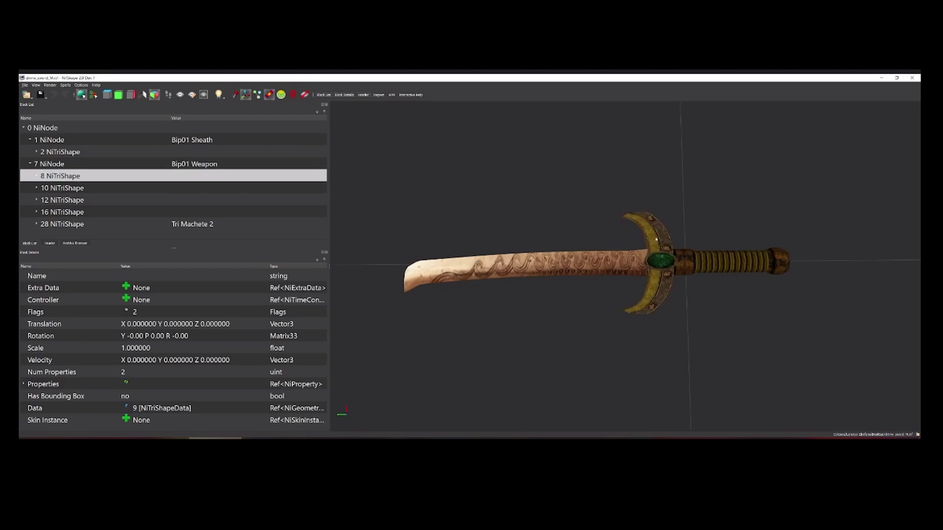
{"action": "left_click_drag", "start_coordinate": [673, 239], "coordinate": [674, 239]}
{"action": "left_click", "coordinate": [665, 237]}
{"action": "left_click_drag", "start_coordinate": [704, 292], "coordinate": [699, 296]}
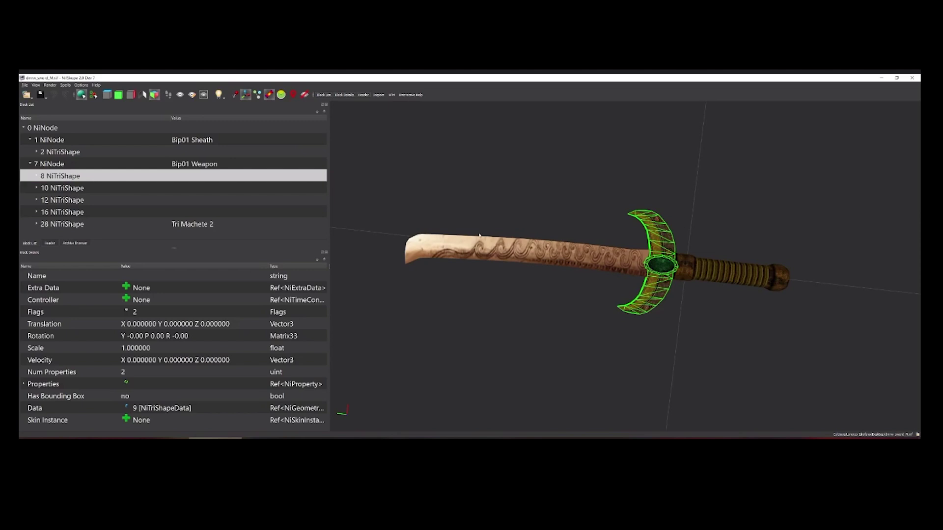
{"action": "right_click", "coordinate": [123, 174]}
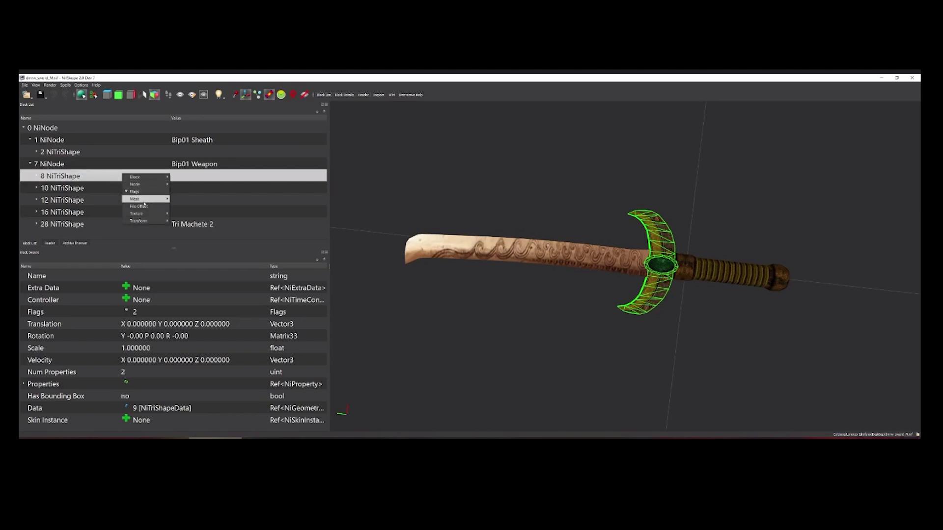
{"action": "mouse_move", "coordinate": [143, 222]}
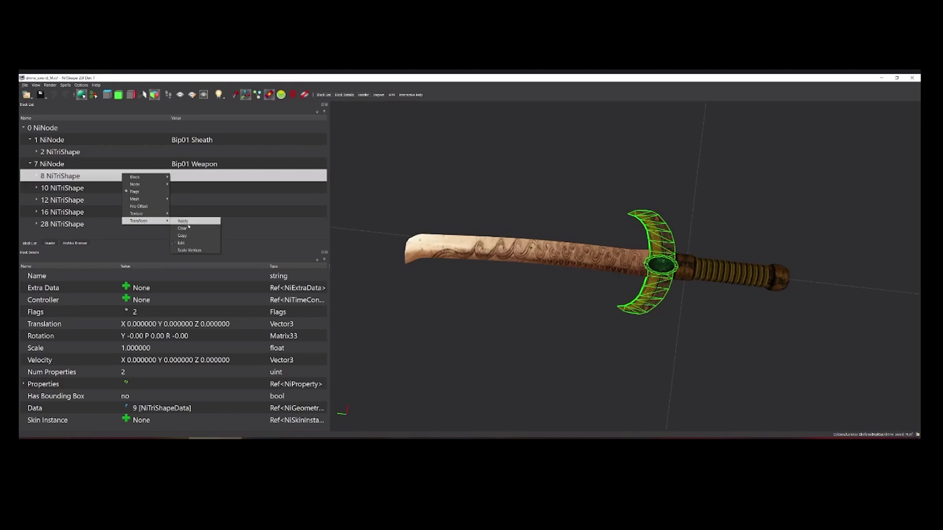
{"action": "left_click", "coordinate": [181, 243]}
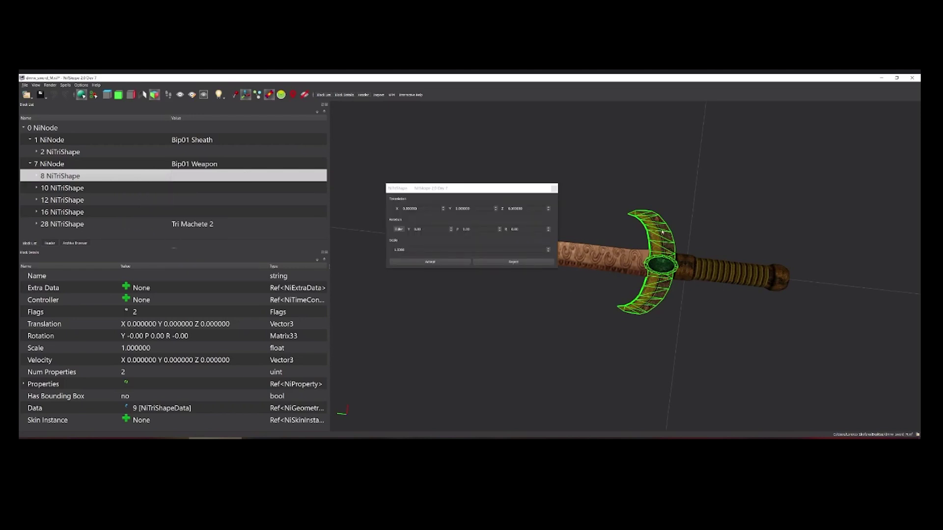
{"action": "left_click", "coordinate": [475, 229]}
{"action": "scroll", "coordinate": [475, 229], "scroll_direction": "up", "scroll_amount": 1}
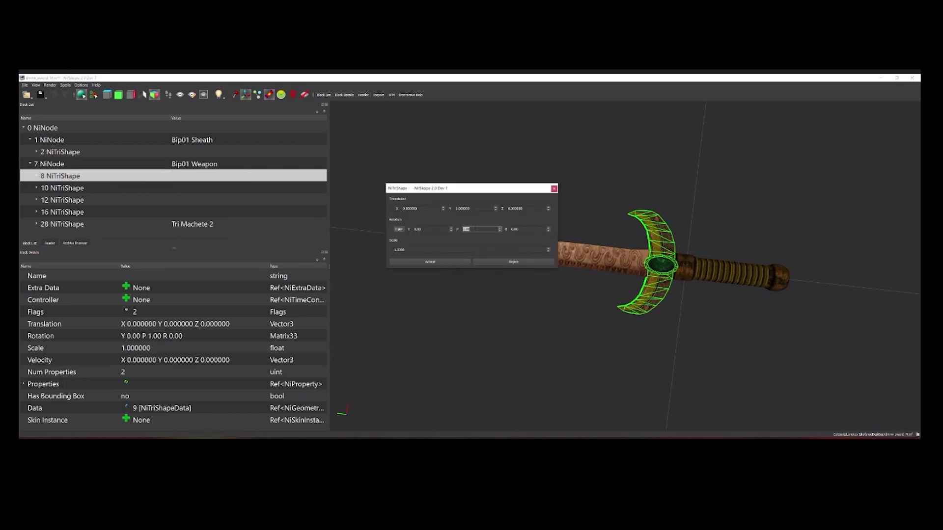
{"action": "left_click", "coordinate": [515, 262]}
{"action": "left_click", "coordinate": [554, 189]}
Try reversing the crossguard by editing its transform with an R rotation of 180 degrees.
{"action": "right_click", "coordinate": [664, 241]}
{"action": "mouse_move", "coordinate": [699, 290]}
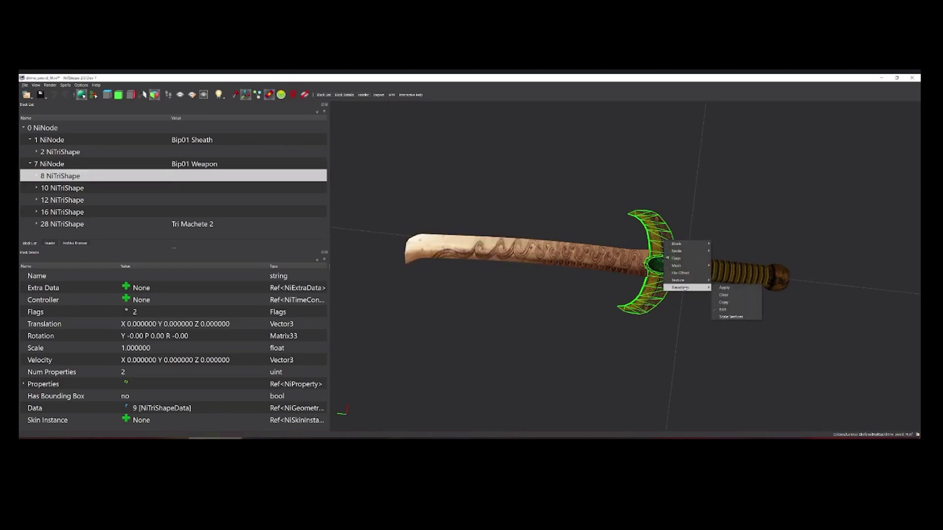
{"action": "left_click", "coordinate": [722, 309]}
{"action": "left_click_drag", "start_coordinate": [496, 188], "coordinate": [291, 190]}
{"action": "left_click", "coordinate": [233, 227]}
{"action": "left_click", "coordinate": [325, 227]}
{"action": "scroll", "coordinate": [325, 226], "scroll_direction": "up", "scroll_amount": 1}
{"action": "scroll", "coordinate": [325, 227], "scroll_direction": "down", "scroll_amount": 3}
{"action": "scroll", "coordinate": [325, 227], "scroll_direction": "down", "scroll_amount": 19}
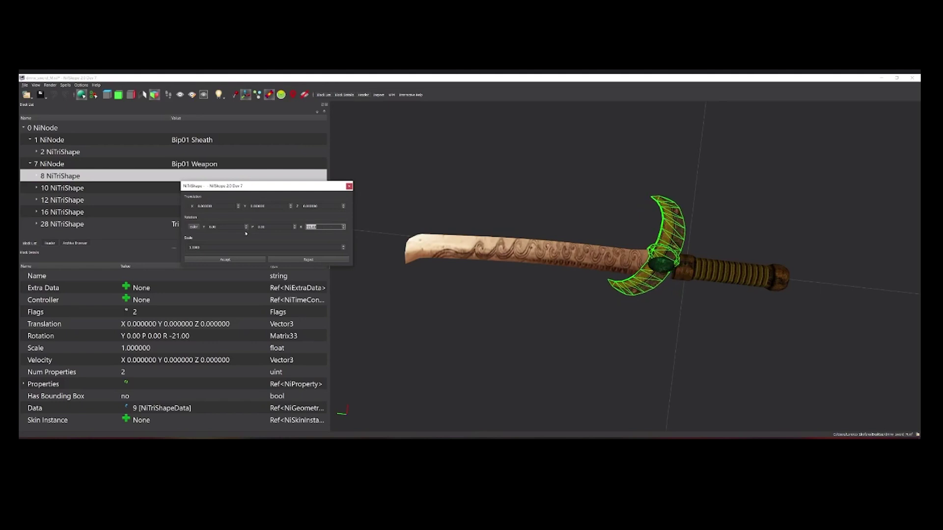
{"action": "type", "text": "180"}
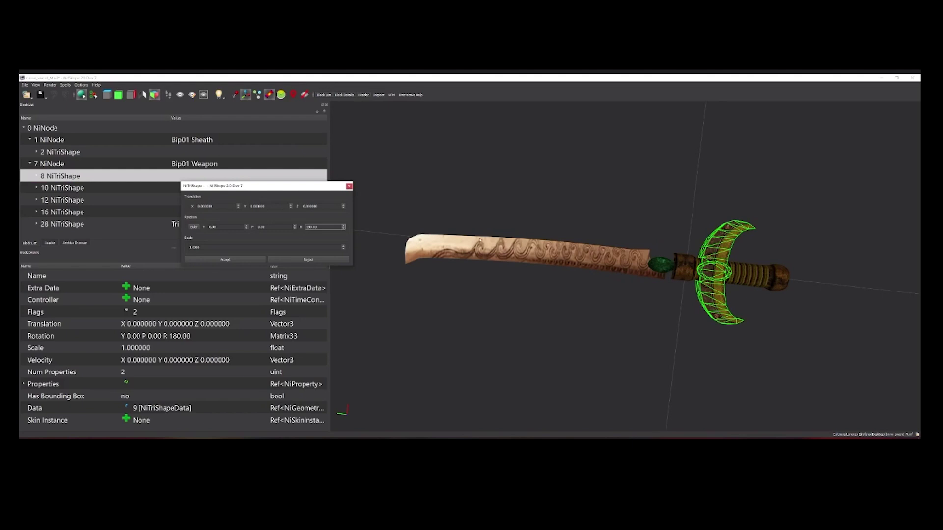
Try shifting the reversed crossguard back around the gem with a Y translation of 5.8.
{"action": "left_click", "coordinate": [280, 206]}
{"action": "scroll", "coordinate": [280, 206], "scroll_direction": "up", "scroll_amount": 5}
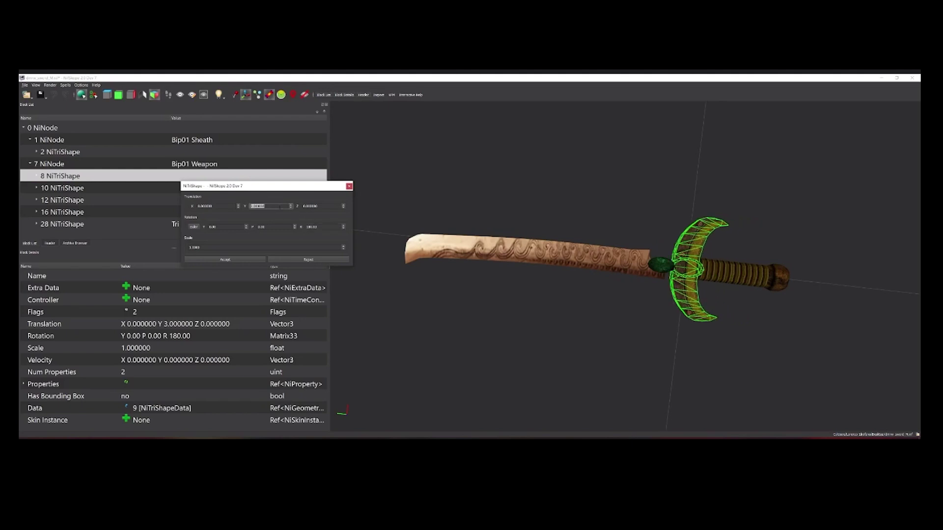
{"action": "scroll", "coordinate": [281, 207], "scroll_direction": "up", "scroll_amount": 1}
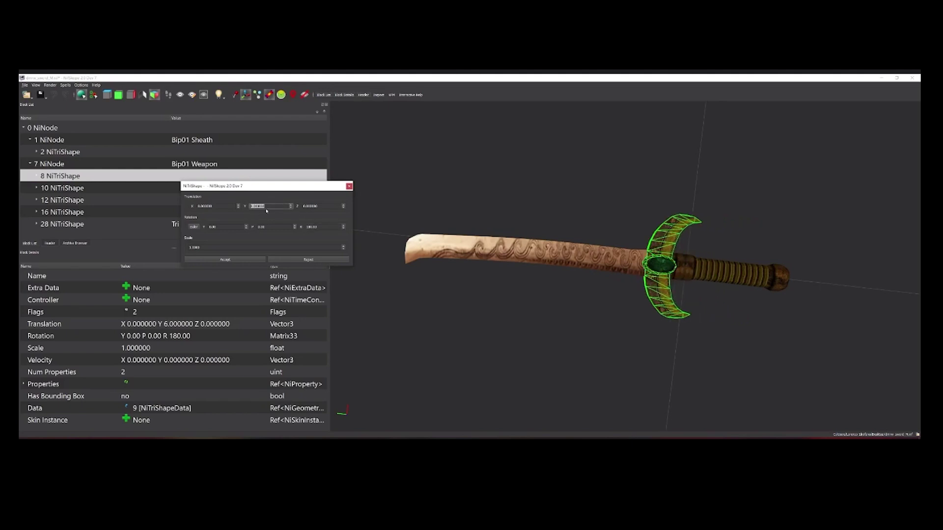
{"action": "scroll", "coordinate": [271, 207], "scroll_direction": "down", "scroll_amount": 1}
{"action": "left_click", "coordinate": [271, 208]}
{"action": "scroll", "coordinate": [271, 207], "scroll_direction": "down", "scroll_amount": 1}
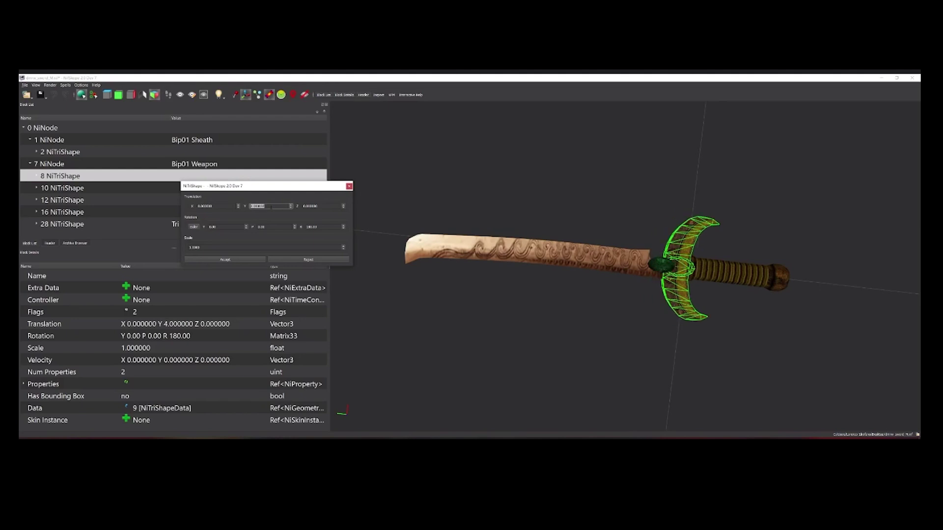
{"action": "scroll", "coordinate": [271, 207], "scroll_direction": "up", "scroll_amount": 2}
{"action": "left_click", "coordinate": [264, 206]}
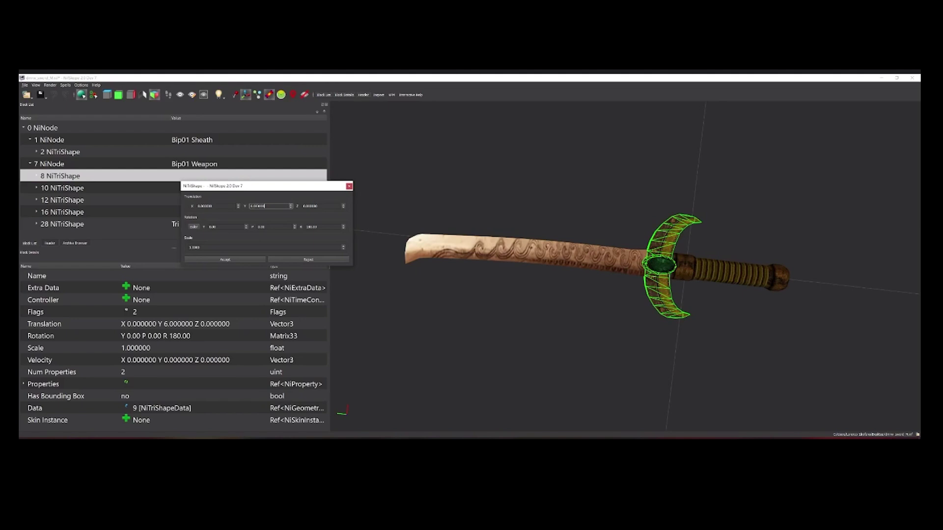
{"action": "scroll", "coordinate": [264, 206], "scroll_direction": "down", "scroll_amount": 1}
{"action": "scroll", "coordinate": [267, 210], "scroll_direction": "up", "scroll_amount": 1}
{"action": "left_click", "coordinate": [265, 206]}
{"action": "scroll", "coordinate": [249, 207], "scroll_direction": "down", "scroll_amount": 1}
{"action": "left_click_drag", "start_coordinate": [253, 206], "coordinate": [267, 206]}
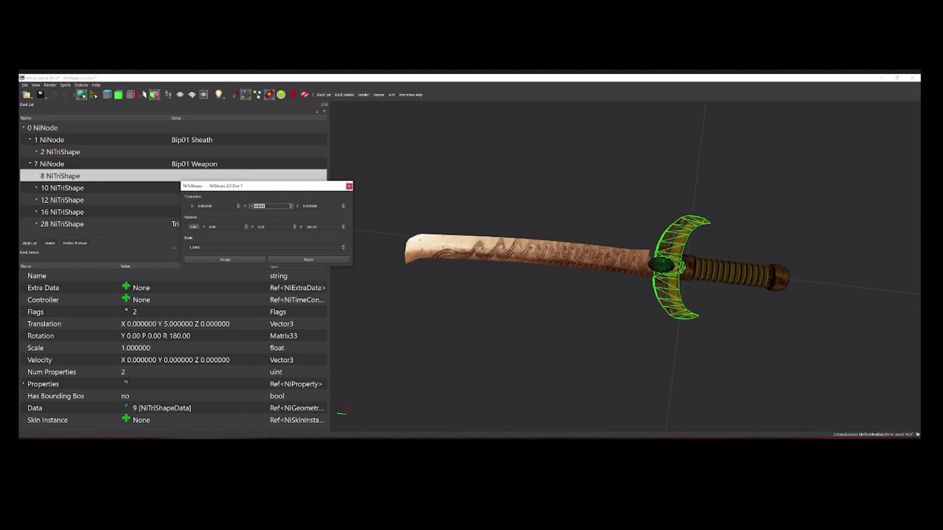
{"action": "type", "text": "8"}
Examine the reversed crossguard on the sword from several angles and distances.
{"action": "left_click", "coordinate": [735, 360]}
{"action": "scroll", "coordinate": [742, 339], "scroll_direction": "up", "scroll_amount": 5}
{"action": "left_click_drag", "start_coordinate": [743, 332], "coordinate": [647, 236]}
{"action": "scroll", "coordinate": [749, 347], "scroll_direction": "down", "scroll_amount": 5}
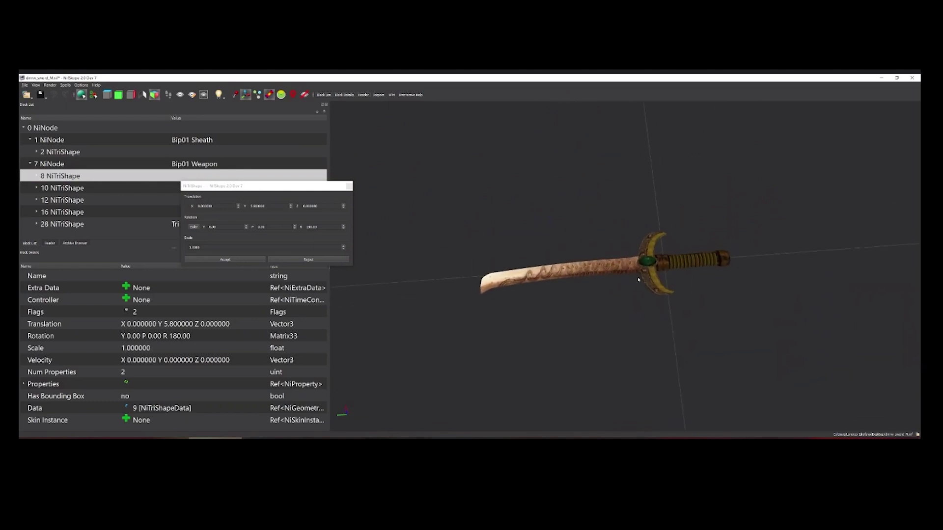
{"action": "left_click_drag", "start_coordinate": [624, 254], "coordinate": [708, 269]}
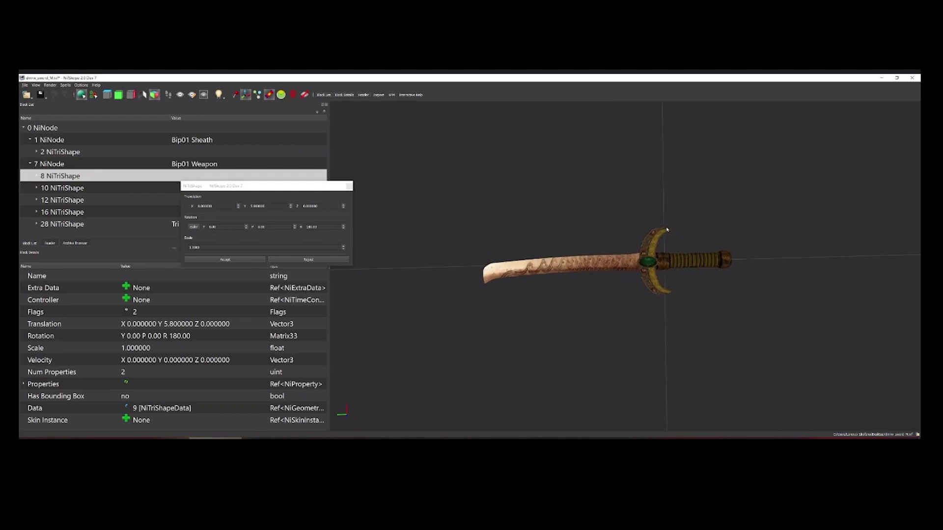
{"action": "left_click_drag", "start_coordinate": [654, 287], "coordinate": [764, 293]}
{"action": "scroll", "coordinate": [689, 302], "scroll_direction": "up", "scroll_amount": 3}
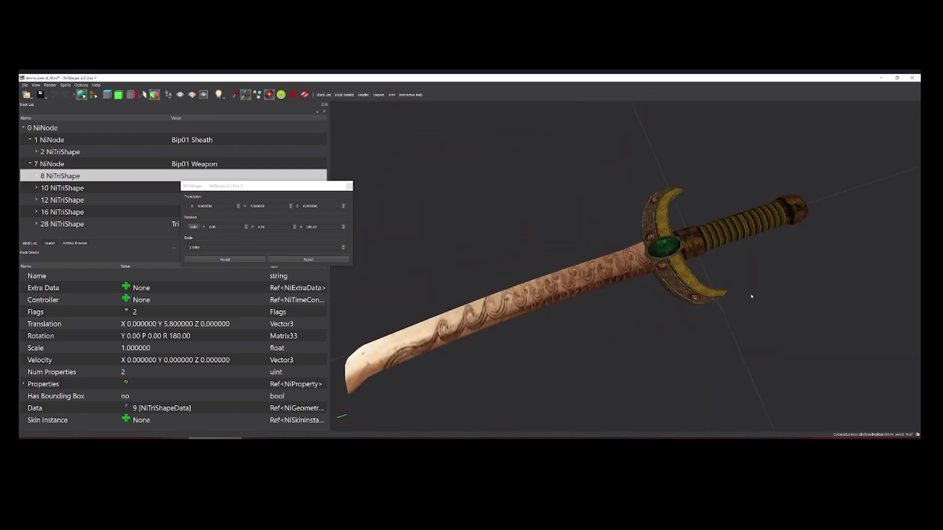
{"action": "left_click_drag", "start_coordinate": [591, 250], "coordinate": [642, 250]}
Discard the crossguard's rotation and translation changes, close its transform editor, and check the restored sword.
{"action": "left_click", "coordinate": [332, 260]}
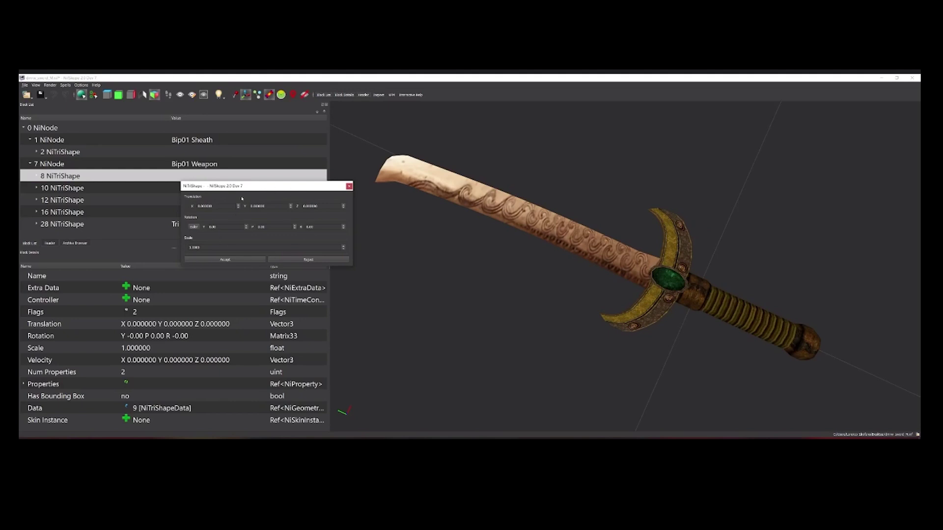
{"action": "left_click", "coordinate": [246, 260]}
{"action": "left_click_drag", "start_coordinate": [612, 339], "coordinate": [675, 281]}
{"action": "left_click_drag", "start_coordinate": [774, 348], "coordinate": [564, 301]}
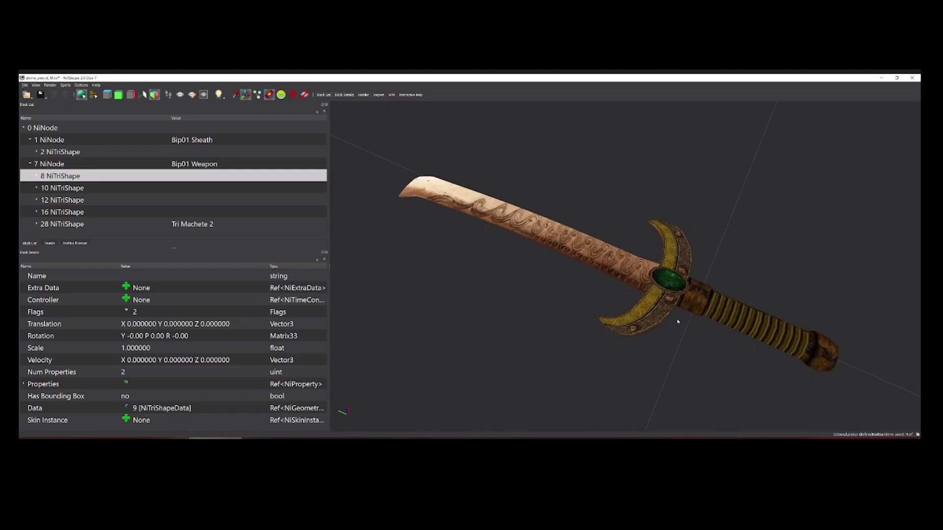
{"action": "scroll", "coordinate": [677, 321], "scroll_direction": "down", "scroll_amount": 2}
{"action": "scroll", "coordinate": [702, 344], "scroll_direction": "up", "scroll_amount": 2}
Select the crossguard gem and expand its shape block to reach its source texture.
{"action": "left_click", "coordinate": [670, 274]}
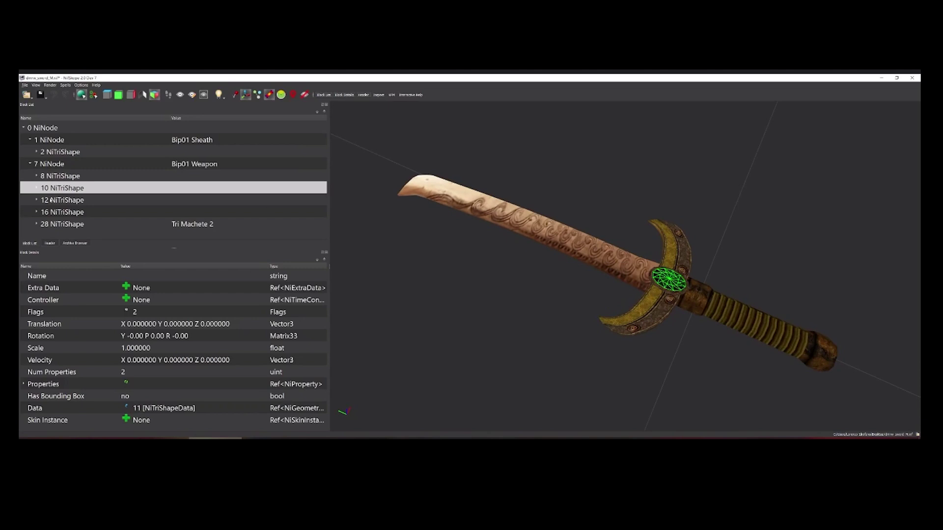
{"action": "left_click", "coordinate": [37, 188]}
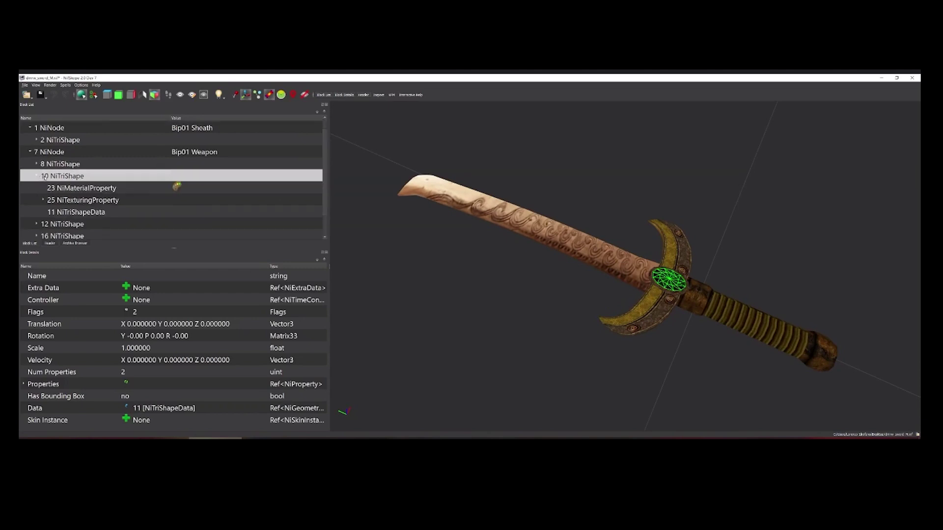
{"action": "scroll", "coordinate": [44, 189], "scroll_direction": "down", "scroll_amount": 1}
{"action": "left_click", "coordinate": [43, 175]}
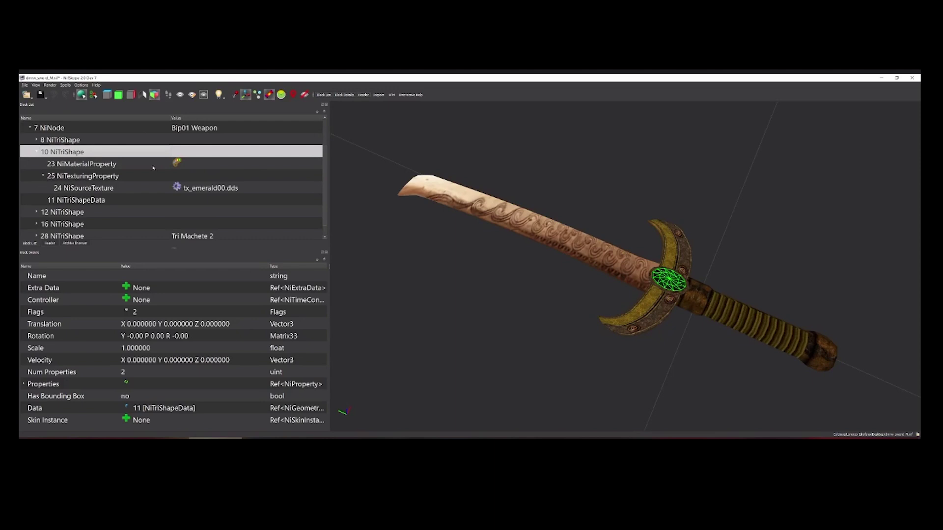
{"action": "left_click", "coordinate": [245, 188]}
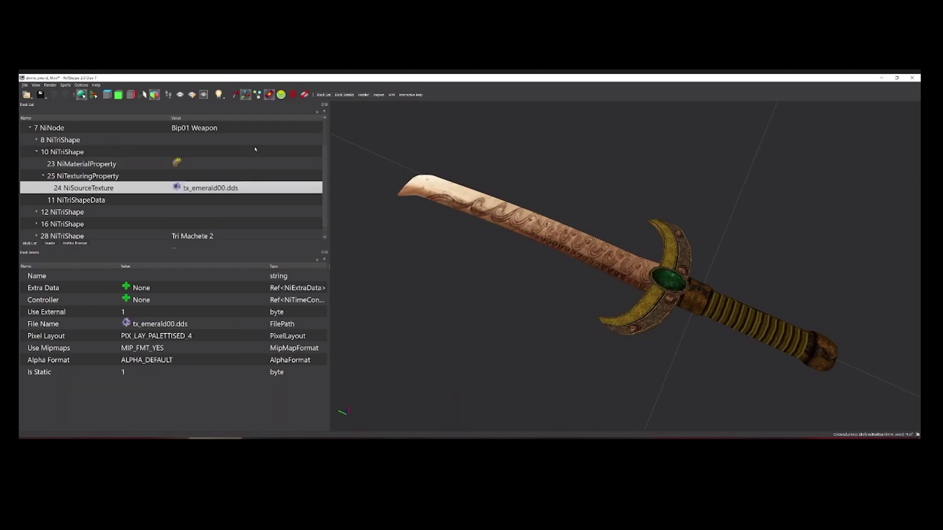
Search the Textures folder for sapphire and replace the gem's texture with tr_misc_gem_sapphire.dds, then check the gem.
{"action": "double_click", "coordinate": [177, 189]}
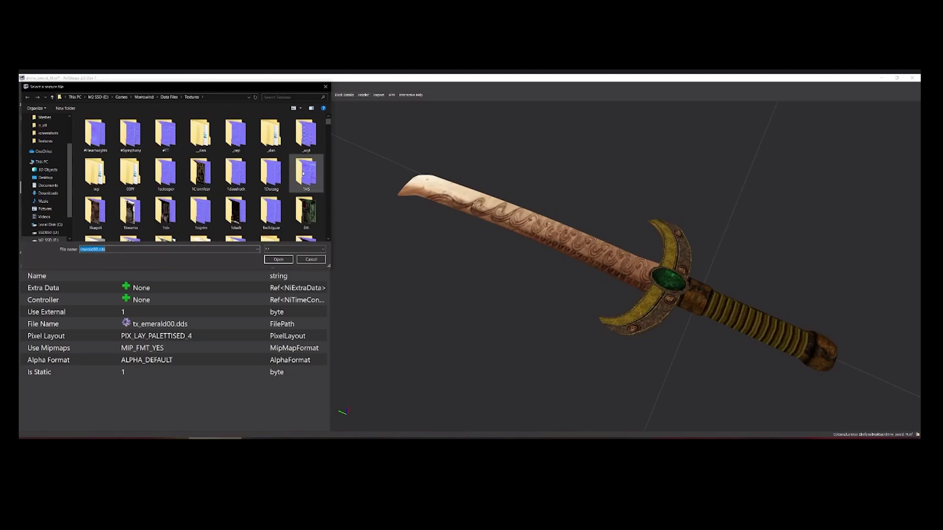
{"action": "left_click", "coordinate": [293, 96]}
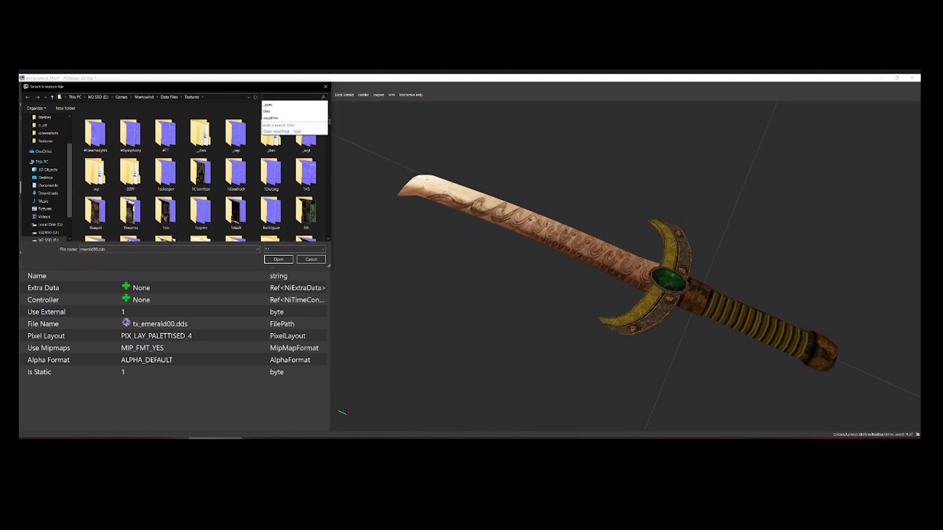
{"action": "left_click", "coordinate": [270, 117]}
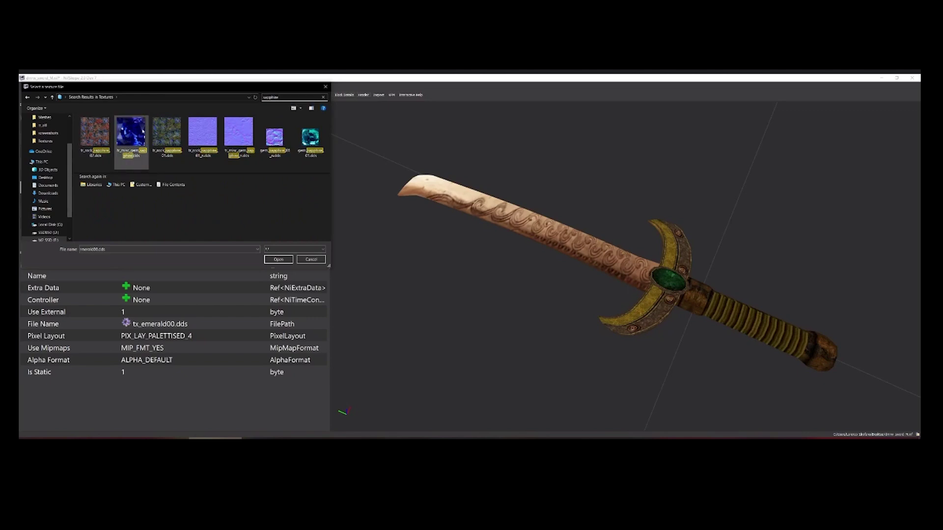
{"action": "mouse_move", "coordinate": [143, 131]}
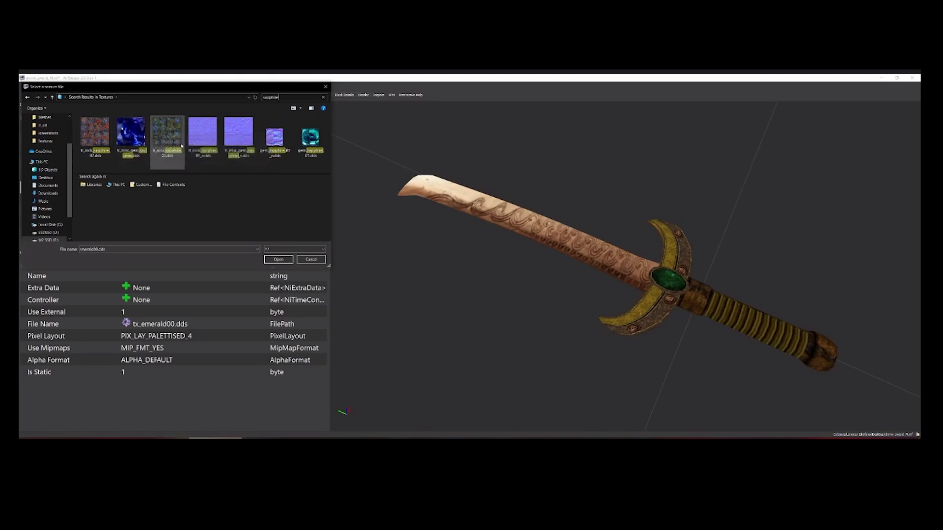
{"action": "left_click", "coordinate": [138, 134]}
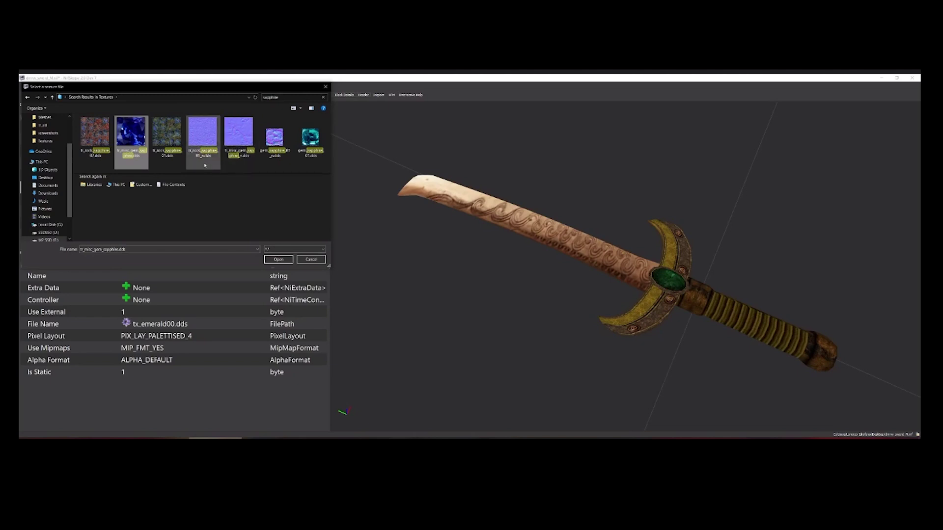
{"action": "double_click", "coordinate": [132, 131]}
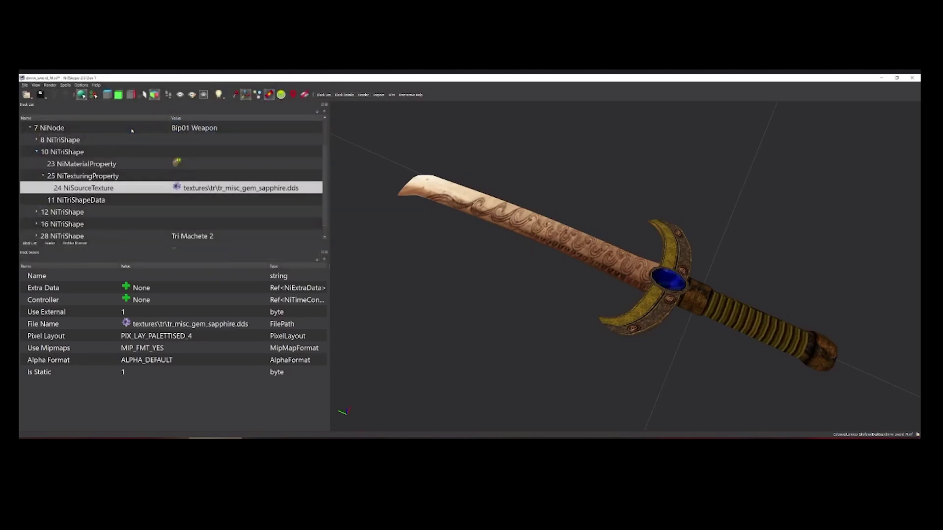
{"action": "left_click_drag", "start_coordinate": [758, 231], "coordinate": [779, 231]}
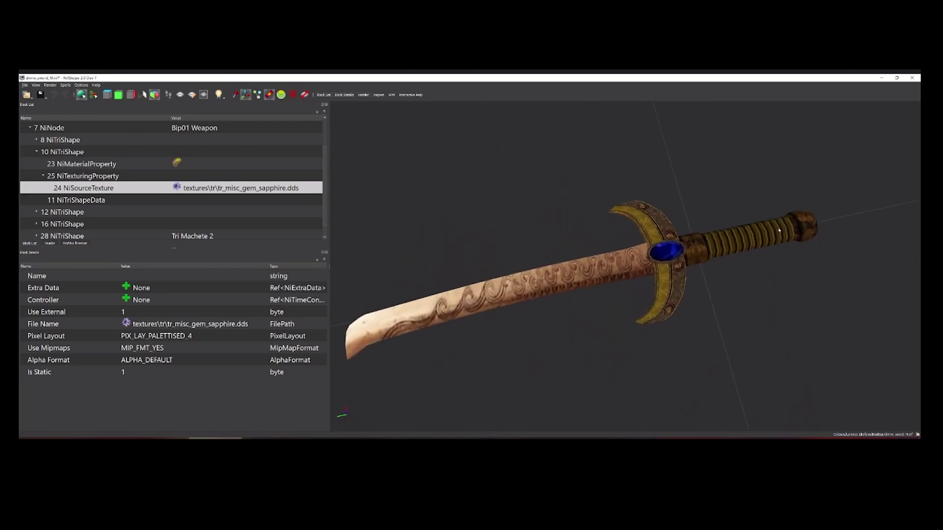
{"action": "scroll", "coordinate": [641, 254], "scroll_direction": "up", "scroll_amount": 3}
{"action": "scroll", "coordinate": [707, 265], "scroll_direction": "down", "scroll_amount": 2}
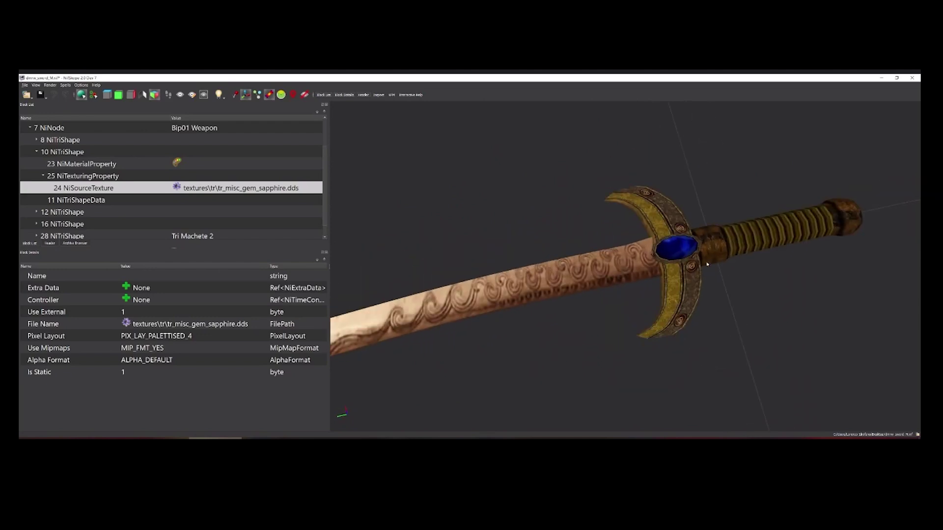
Examine the sapphire gem and its mesh on the crossguard from several angles and distances.
{"action": "scroll", "coordinate": [688, 258], "scroll_direction": "down", "scroll_amount": 2}
{"action": "left_click_drag", "start_coordinate": [735, 272], "coordinate": [660, 271]}
{"action": "scroll", "coordinate": [701, 271], "scroll_direction": "up", "scroll_amount": 3}
{"action": "scroll", "coordinate": [584, 271], "scroll_direction": "down", "scroll_amount": 2}
{"action": "left_click_drag", "start_coordinate": [603, 293], "coordinate": [660, 293]}
{"action": "scroll", "coordinate": [679, 292], "scroll_direction": "up", "scroll_amount": 3}
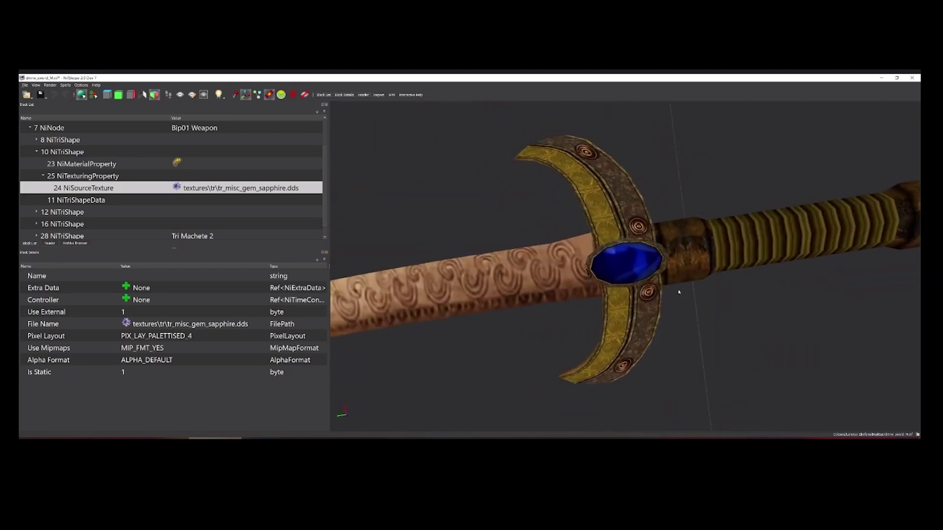
{"action": "left_click", "coordinate": [628, 266]}
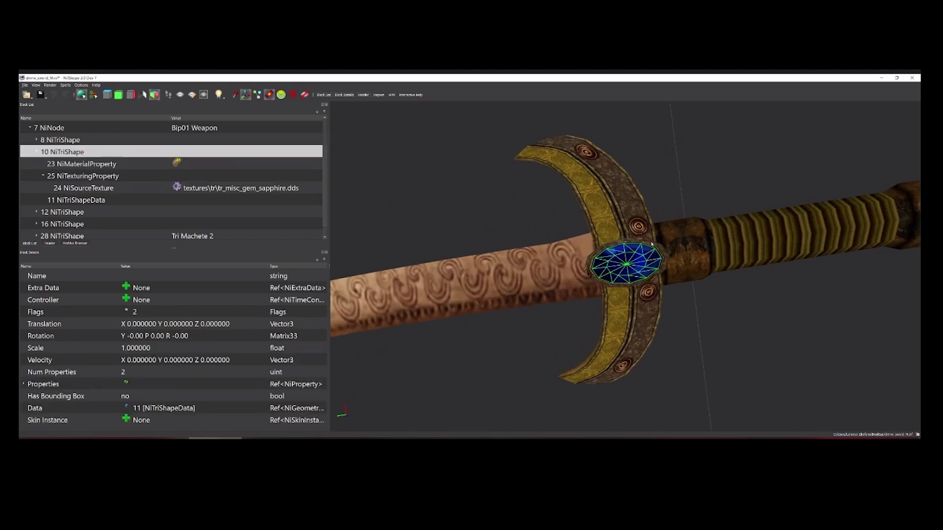
{"action": "left_click", "coordinate": [770, 290]}
{"action": "scroll", "coordinate": [759, 318], "scroll_direction": "down", "scroll_amount": 3}
{"action": "left_click_drag", "start_coordinate": [760, 317], "coordinate": [696, 311]}
{"action": "left_click", "coordinate": [632, 267]}
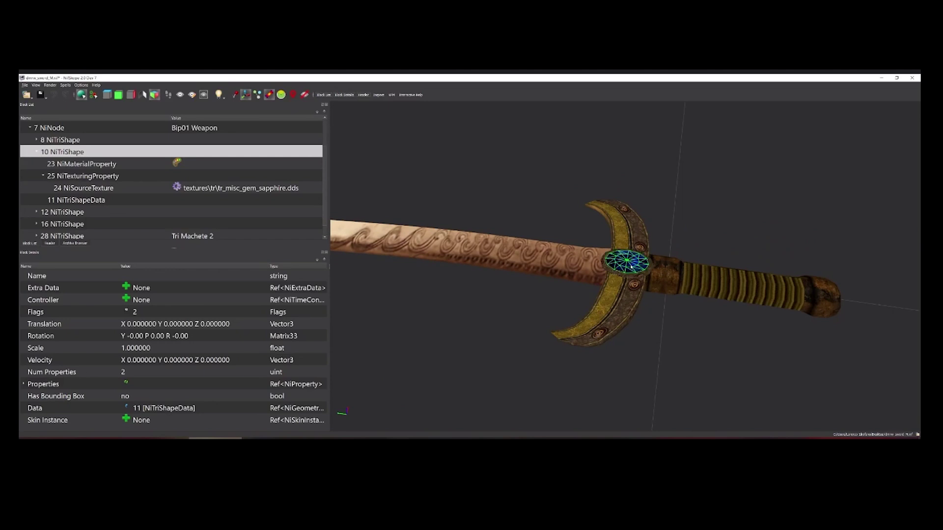
{"action": "left_click", "coordinate": [648, 267]}
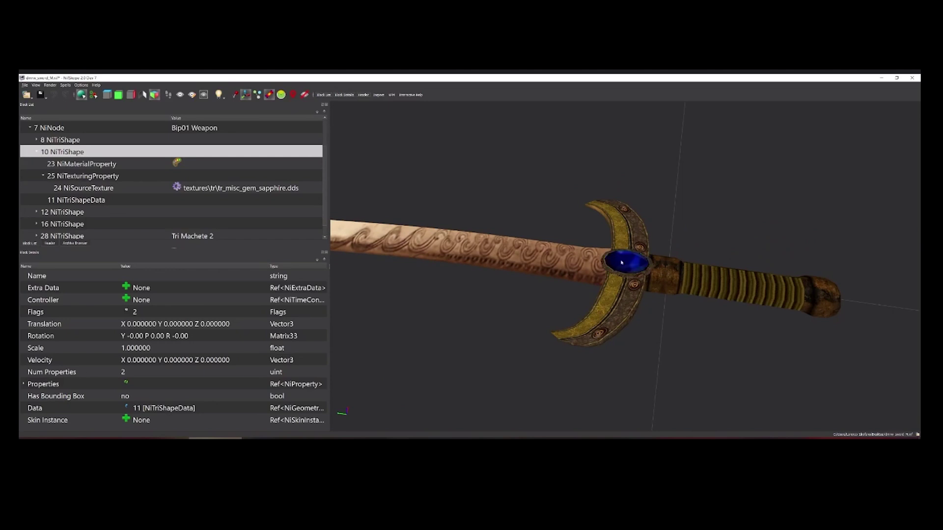
Strip the folder prefix from the gem's source texture path, then restore the full path by reselecting tr_misc_gem_sapphire.dds from the tr folder.
{"action": "left_click", "coordinate": [244, 191]}
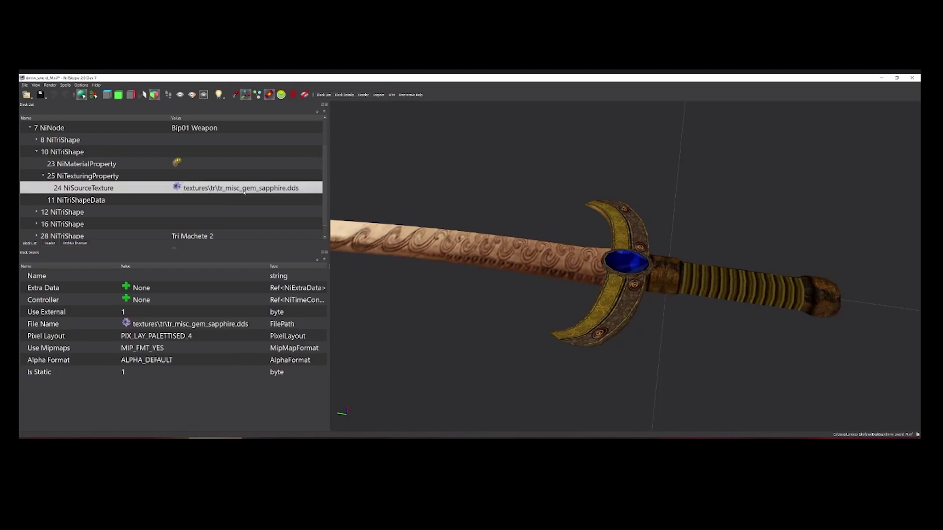
{"action": "double_click", "coordinate": [235, 190]}
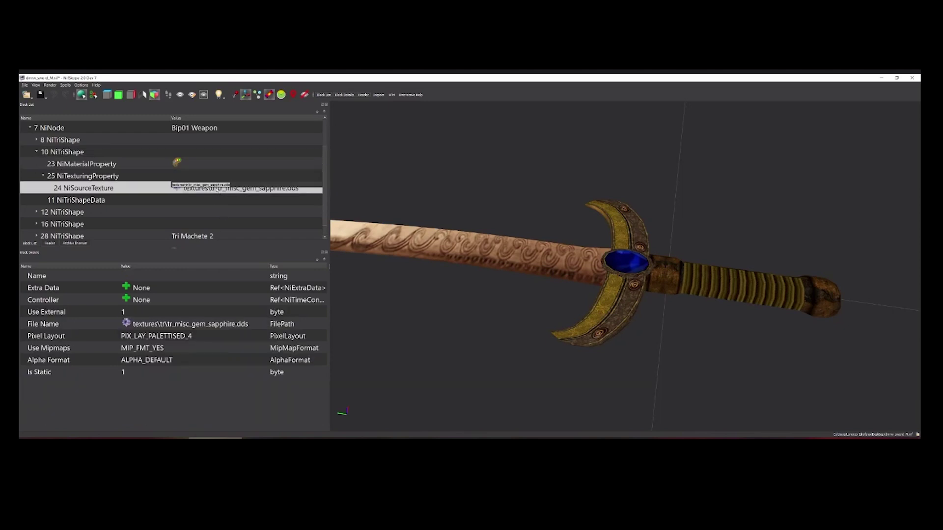
{"action": "left_click", "coordinate": [246, 162]}
{"action": "left_click", "coordinate": [218, 191]}
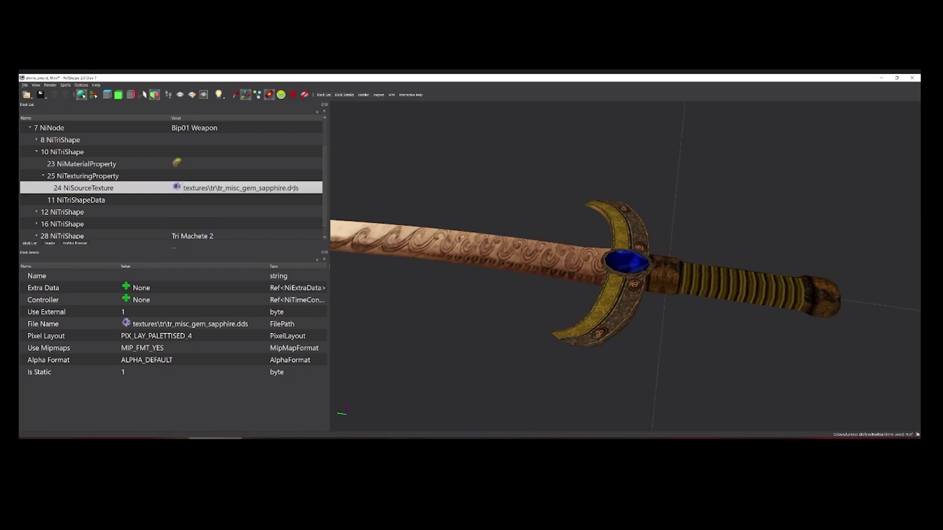
{"action": "double_click", "coordinate": [277, 192]}
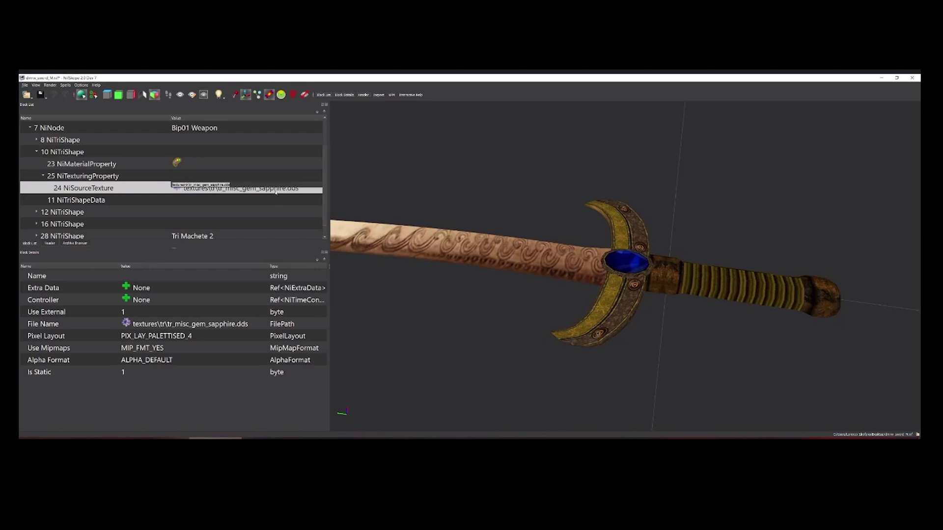
{"action": "left_click", "coordinate": [190, 185]}
{"action": "mouse_move", "coordinate": [190, 185]}
{"action": "left_mouse_down"}
{"action": "mouse_move", "coordinate": [230, 185]}
{"action": "mouse_move", "coordinate": [171, 185]}
{"action": "left_mouse_up"}
{"action": "key", "text": "BackSpace"}
{"action": "left_click", "coordinate": [227, 201]}
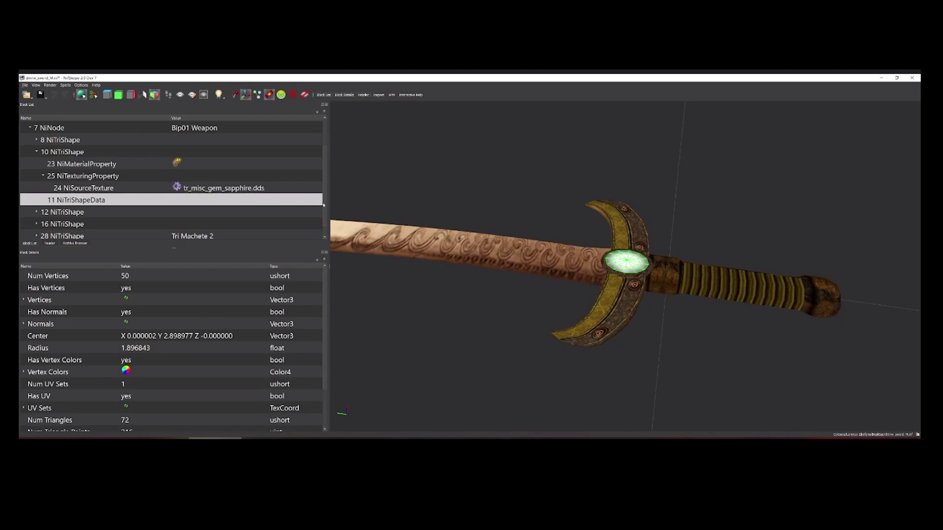
{"action": "left_click", "coordinate": [177, 188]}
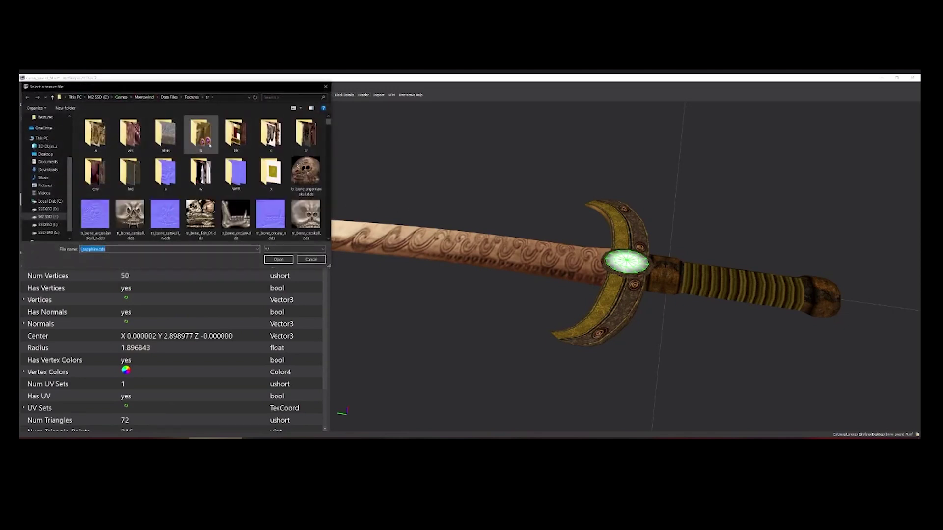
{"action": "left_click", "coordinate": [280, 261]}
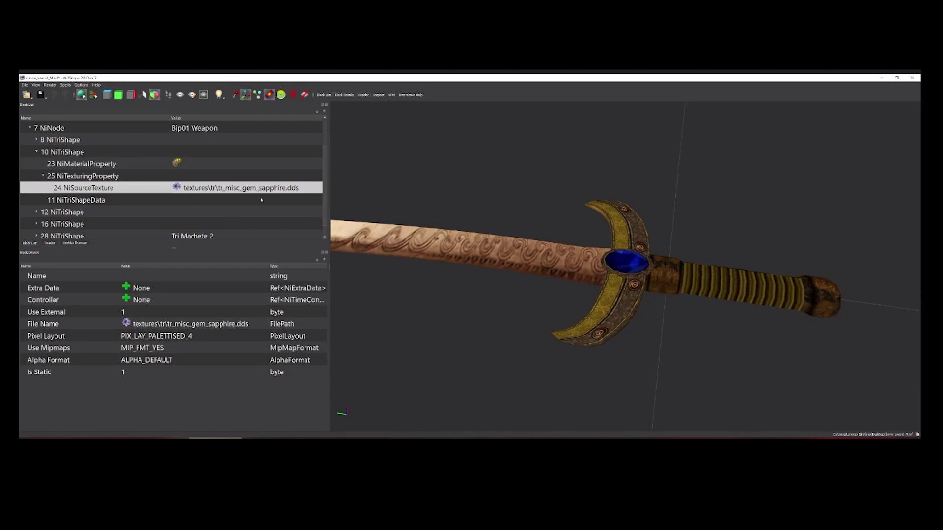
Browse to the Pictures folder in the gem's texture file picker, return to the tr textures folder, and cancel the selection.
{"action": "left_click", "coordinate": [177, 188]}
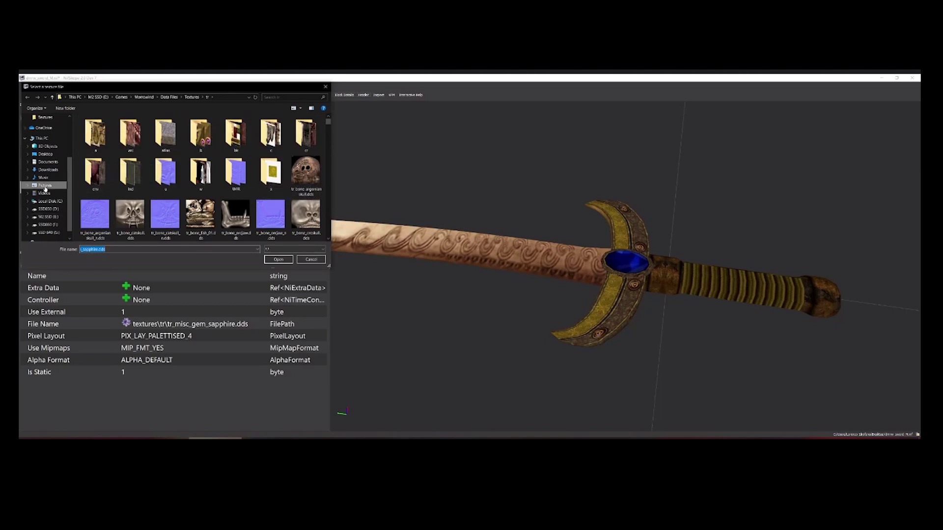
{"action": "left_click", "coordinate": [45, 187]}
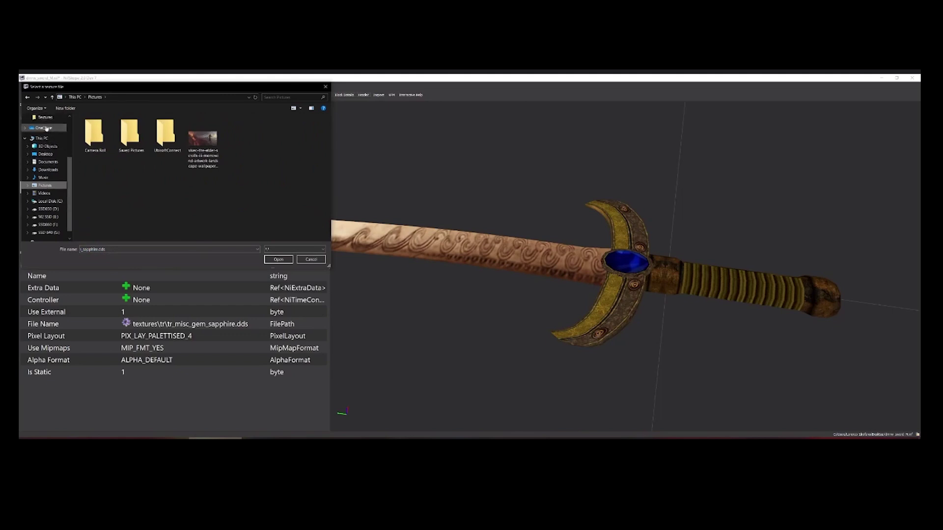
{"action": "left_click", "coordinate": [28, 97]}
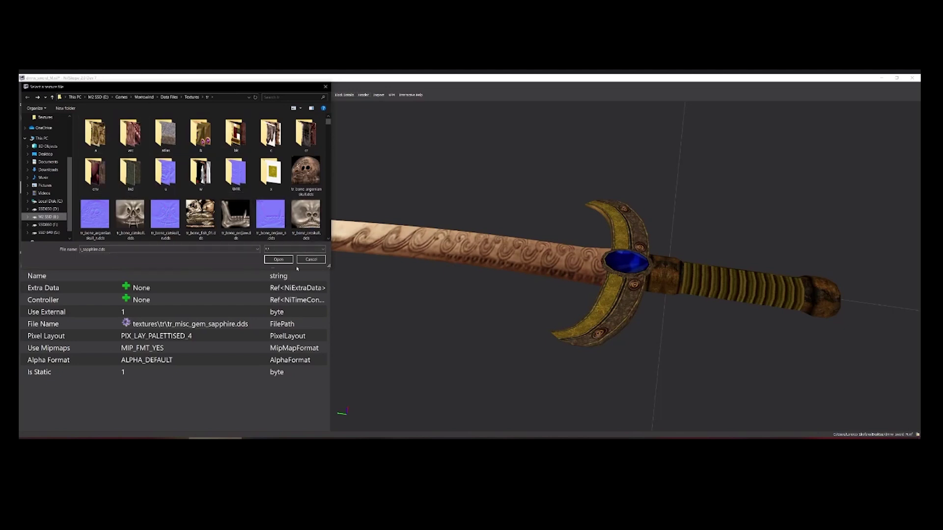
{"action": "key", "text": "Escape"}
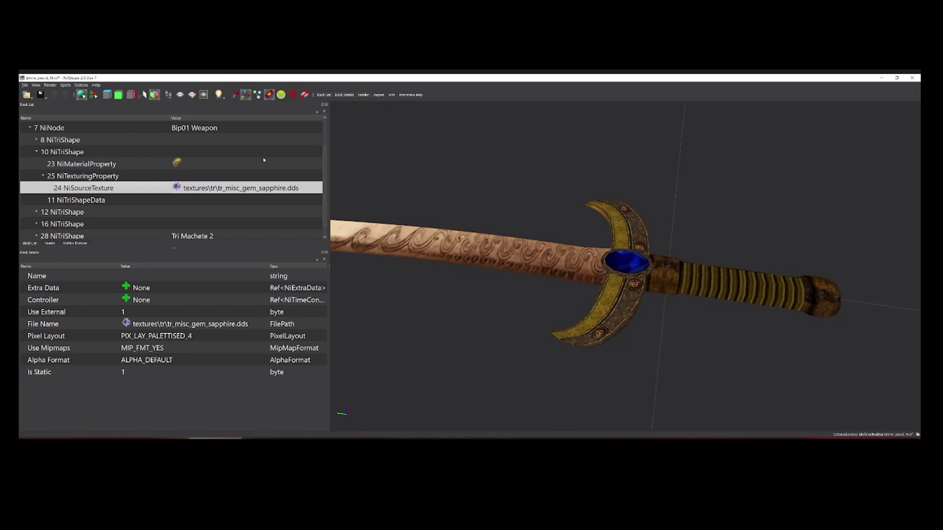
Review the resource folder paths in the program settings and close the settings without changes.
{"action": "left_click_drag", "start_coordinate": [400, 181], "coordinate": [584, 176]}
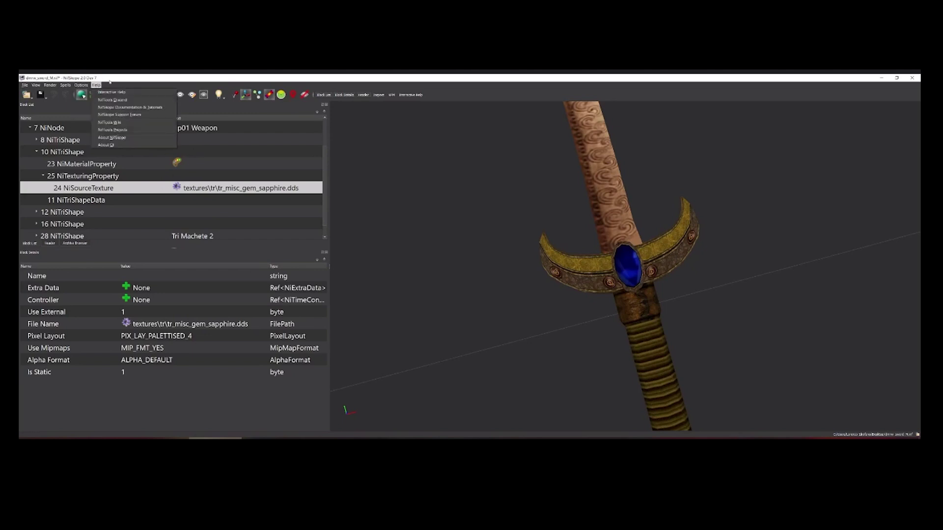
{"action": "left_click", "coordinate": [81, 84]}
{"action": "left_click", "coordinate": [87, 92]}
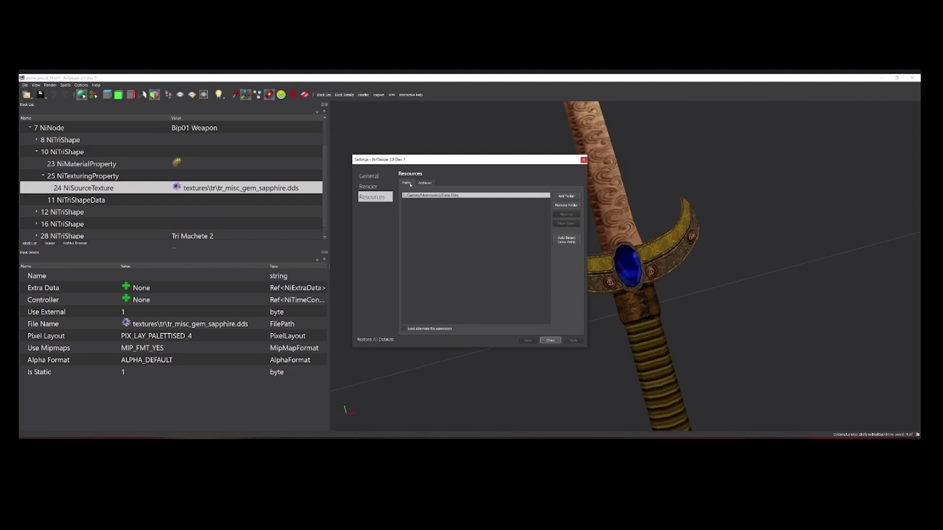
{"action": "left_click", "coordinate": [550, 340]}
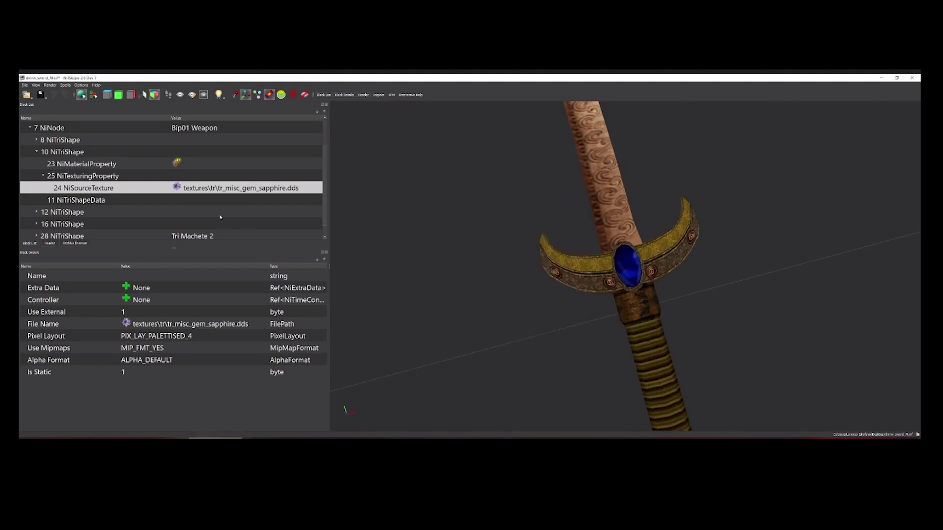
Select the crossguard gem's shape and open its texture coordinates in the UV editor.
{"action": "left_click", "coordinate": [92, 94]}
{"action": "left_click_drag", "start_coordinate": [635, 288], "coordinate": [676, 270]}
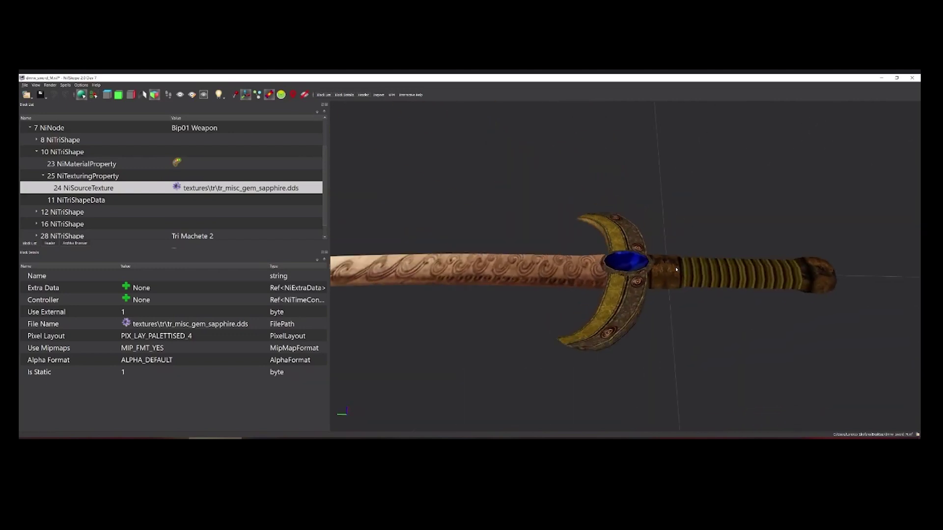
{"action": "scroll", "coordinate": [672, 305], "scroll_direction": "down", "scroll_amount": 4}
{"action": "left_click_drag", "start_coordinate": [638, 219], "coordinate": [637, 294]}
{"action": "scroll", "coordinate": [638, 294], "scroll_direction": "up", "scroll_amount": 5}
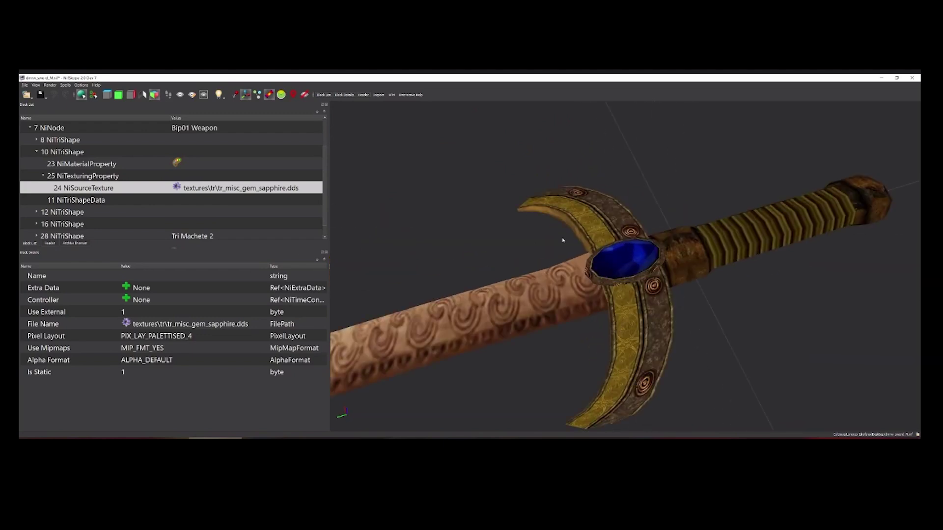
{"action": "left_click_drag", "start_coordinate": [717, 264], "coordinate": [661, 260]}
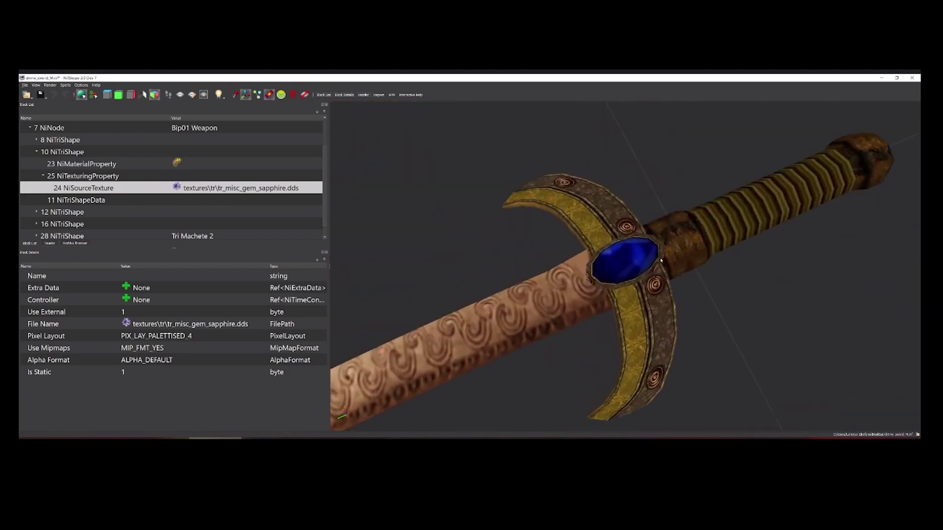
{"action": "left_click", "coordinate": [624, 259]}
{"action": "right_click", "coordinate": [626, 258]}
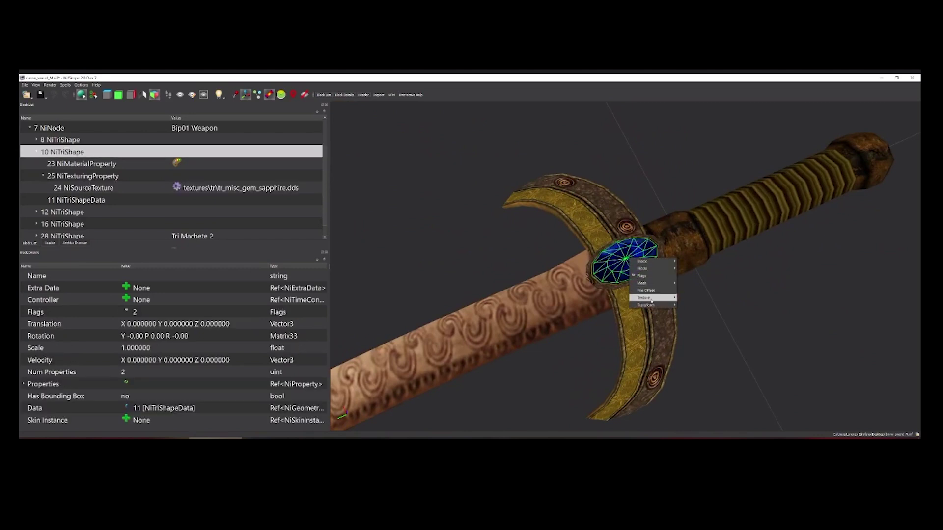
{"action": "mouse_move", "coordinate": [651, 298]}
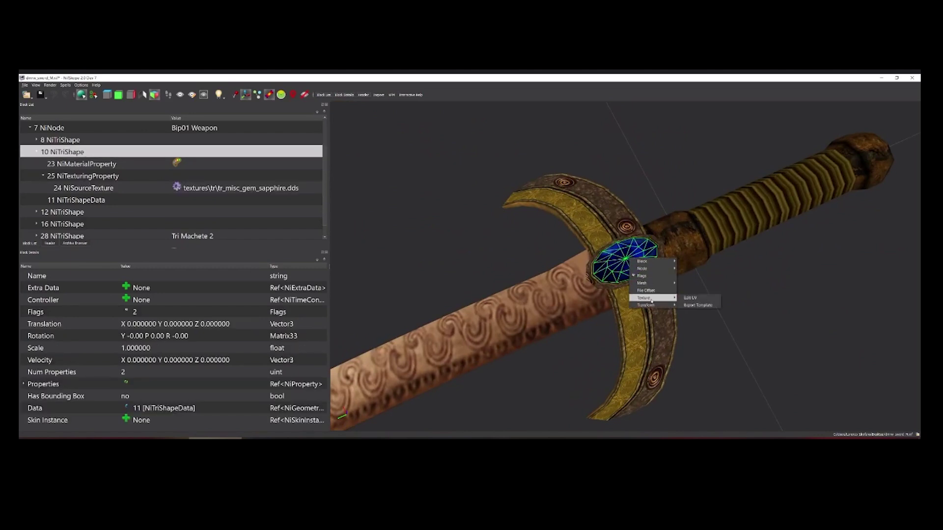
{"action": "left_click", "coordinate": [705, 300]}
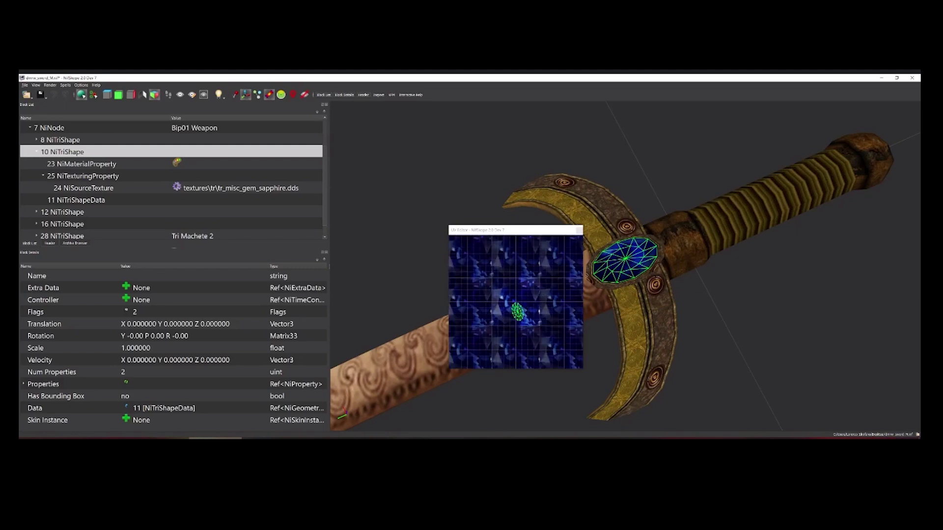
Arrange the UV editor beside the shrunken sword window and deselect the gem so its texture stays in view during editing.
{"action": "mouse_move", "coordinate": [524, 287]}
{"action": "middle_mouse_down"}
{"action": "mouse_move", "coordinate": [550, 294]}
{"action": "mouse_move", "coordinate": [520, 274]}
{"action": "middle_mouse_up"}
{"action": "left_click_drag", "start_coordinate": [534, 226], "coordinate": [119, 178]}
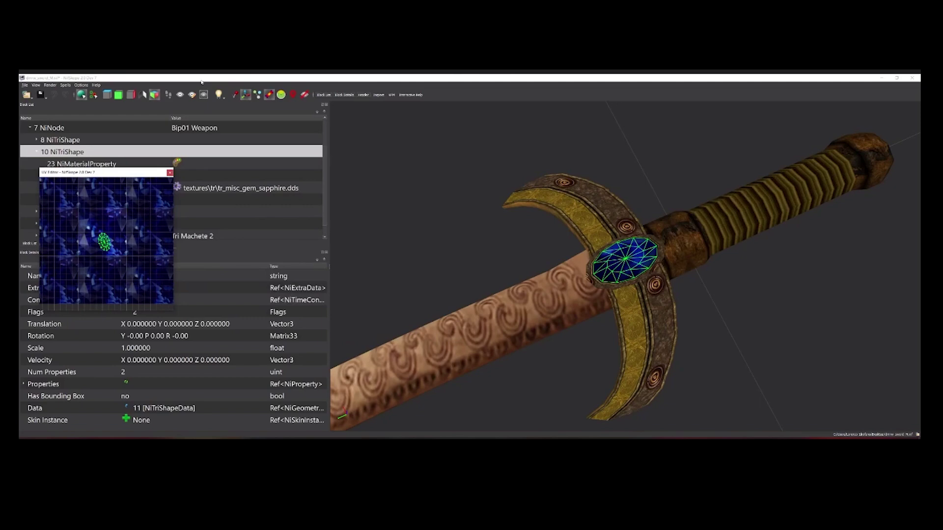
{"action": "left_click_drag", "start_coordinate": [202, 79], "coordinate": [374, 82]}
{"action": "left_click_drag", "start_coordinate": [843, 399], "coordinate": [889, 432]}
{"action": "left_click", "coordinate": [720, 177]}
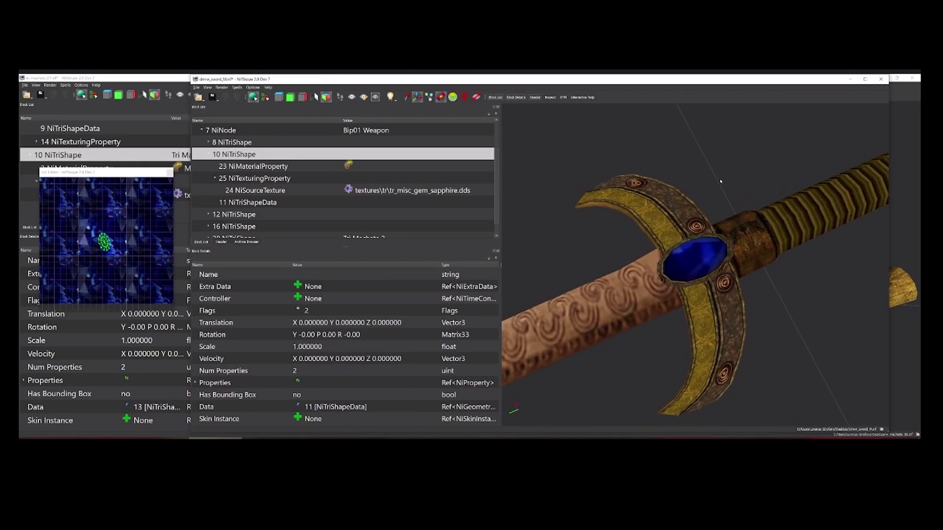
{"action": "left_click_drag", "start_coordinate": [707, 316], "coordinate": [690, 247]}
Select all of the gem's UV vertices and shift them slightly up and left over the sapphire texture.
{"action": "scroll", "coordinate": [107, 242], "scroll_direction": "up", "scroll_amount": 5}
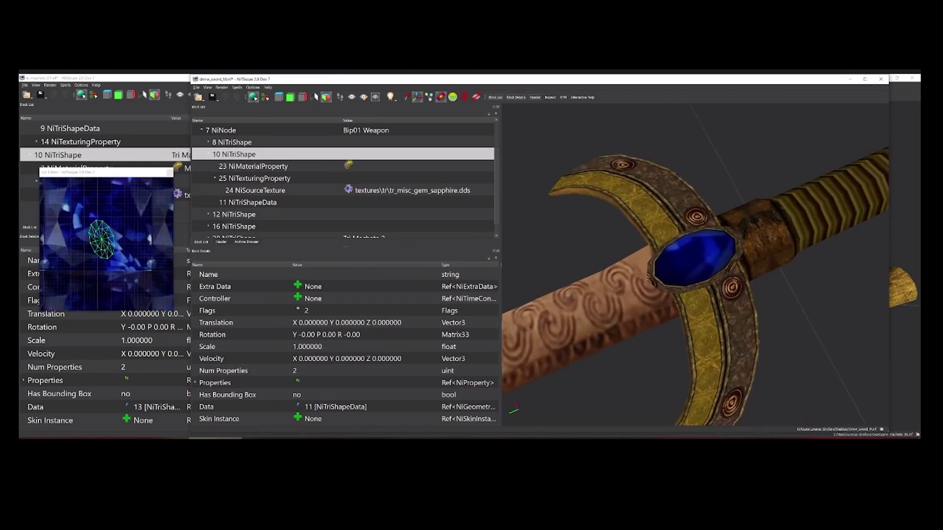
{"action": "scroll", "coordinate": [106, 243], "scroll_direction": "down", "scroll_amount": 10}
{"action": "scroll", "coordinate": [106, 243], "scroll_direction": "up", "scroll_amount": 5}
{"action": "scroll", "coordinate": [106, 243], "scroll_direction": "down", "scroll_amount": 2}
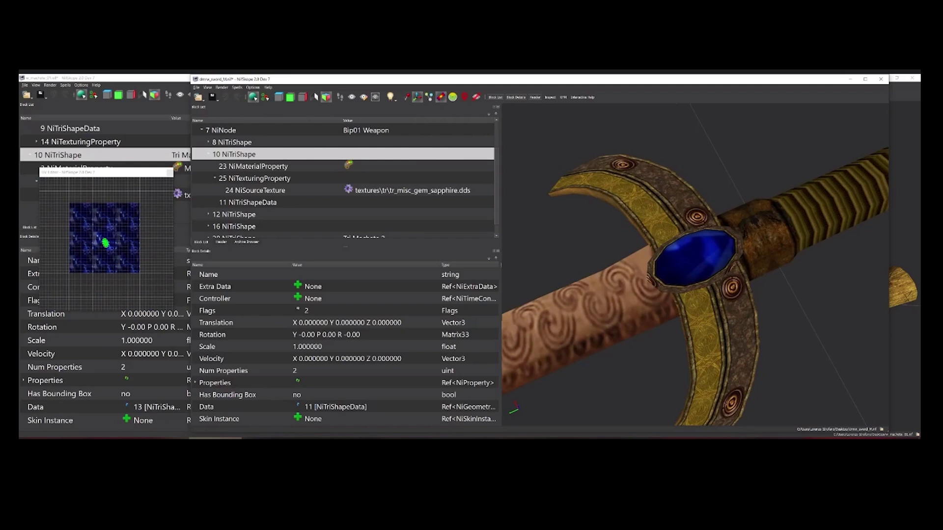
{"action": "scroll", "coordinate": [106, 243], "scroll_direction": "up", "scroll_amount": 4}
{"action": "left_click_drag", "start_coordinate": [87, 218], "coordinate": [150, 308]}
{"action": "left_click_drag", "start_coordinate": [103, 240], "coordinate": [95, 226]}
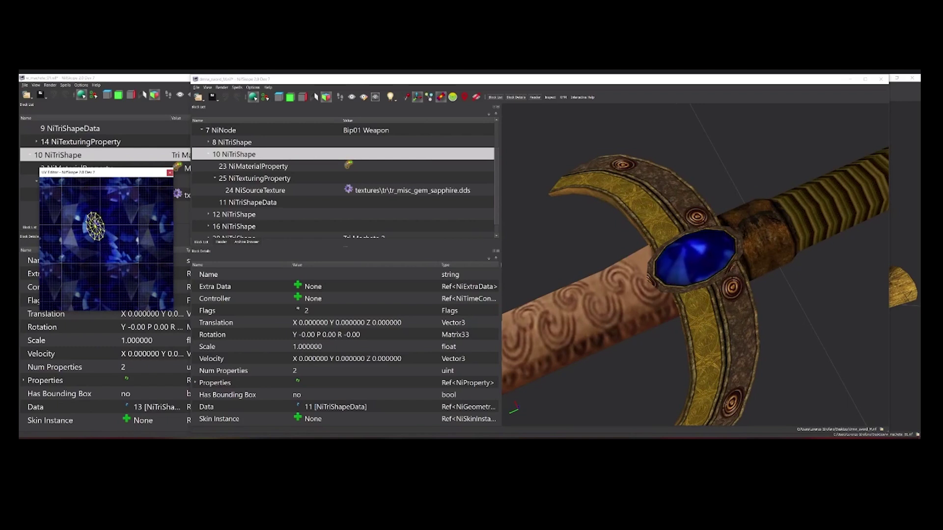
Enlarge the gem's selected UVs with uniform scaling, then shift them slightly down and right over the sapphire texture.
{"action": "scroll", "coordinate": [106, 243], "scroll_direction": "down", "scroll_amount": 3}
{"action": "scroll", "coordinate": [106, 244], "scroll_direction": "up", "scroll_amount": 5}
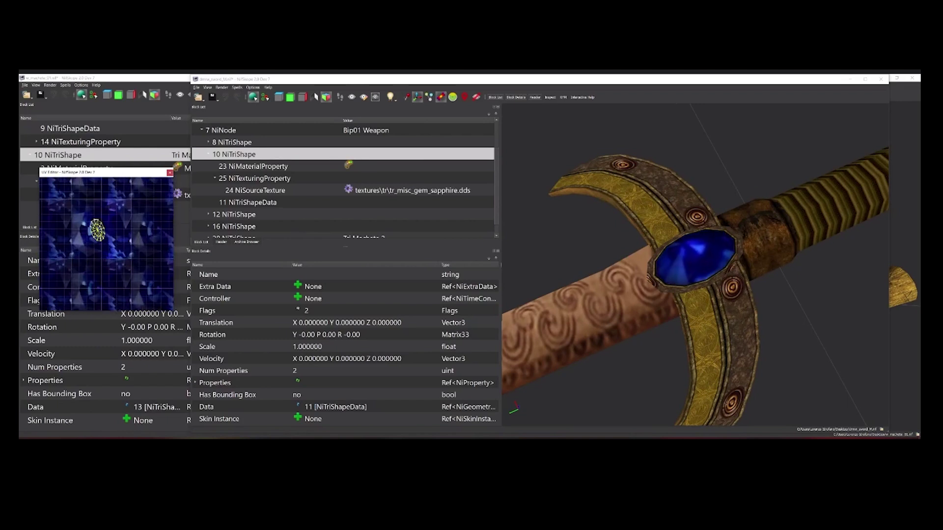
{"action": "right_click", "coordinate": [100, 234]}
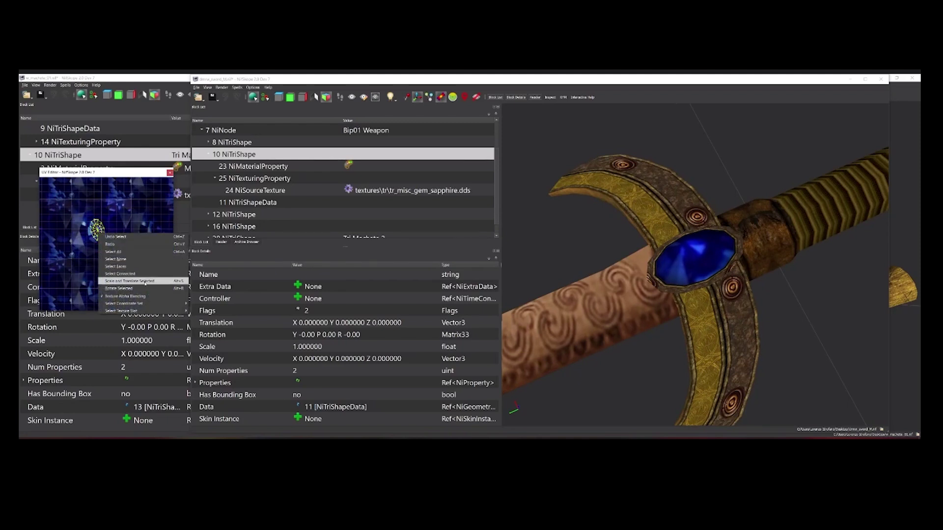
{"action": "left_click", "coordinate": [145, 281]}
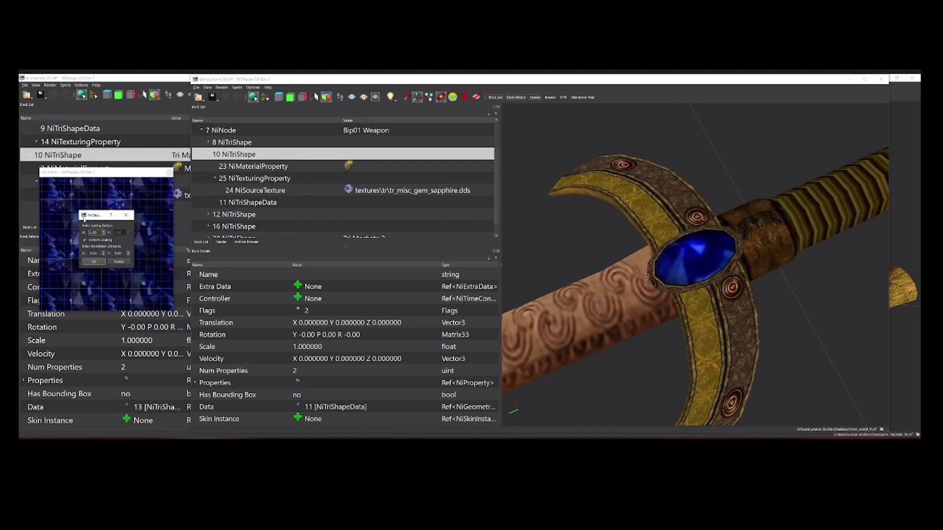
{"action": "left_click_drag", "start_coordinate": [96, 214], "coordinate": [291, 217]}
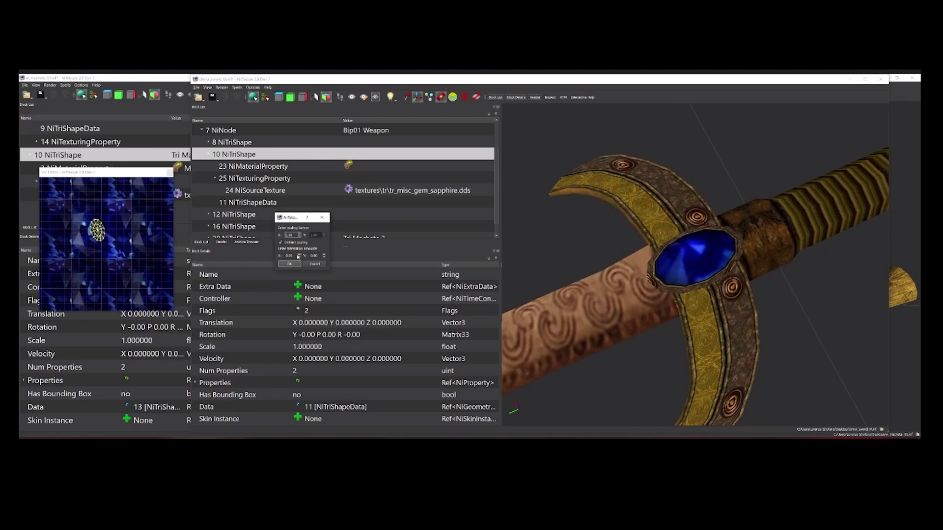
{"action": "double_click", "coordinate": [301, 236]}
{"action": "left_click", "coordinate": [289, 265]}
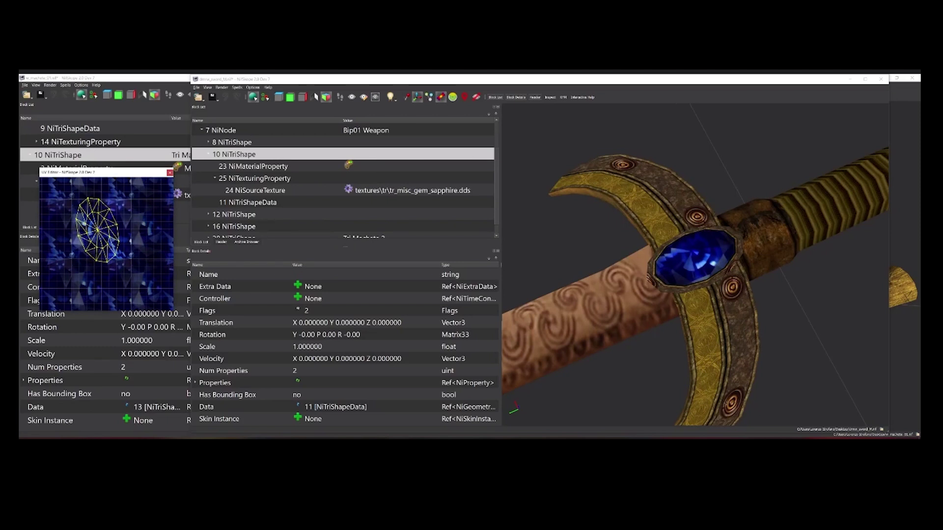
{"action": "left_click_drag", "start_coordinate": [97, 229], "coordinate": [103, 240]}
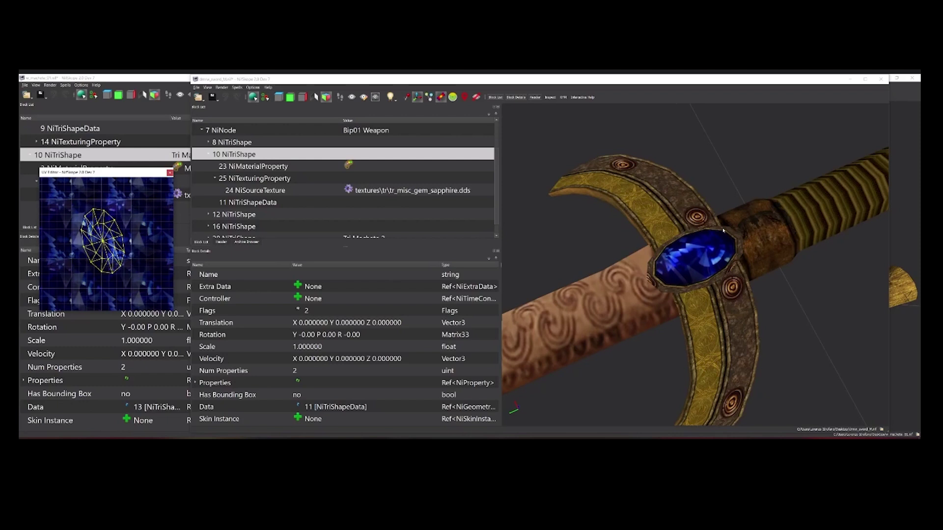
Try to enlarge the gem's UVs uniformly by a factor of 5 and check the sapphire pattern on the crossguard.
{"action": "scroll", "coordinate": [105, 241], "scroll_direction": "down", "scroll_amount": 3}
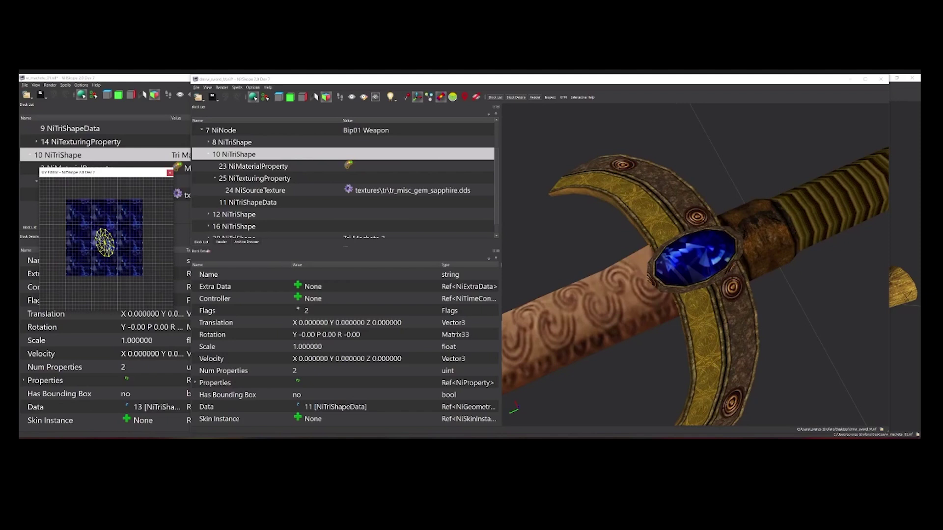
{"action": "right_click", "coordinate": [105, 240]}
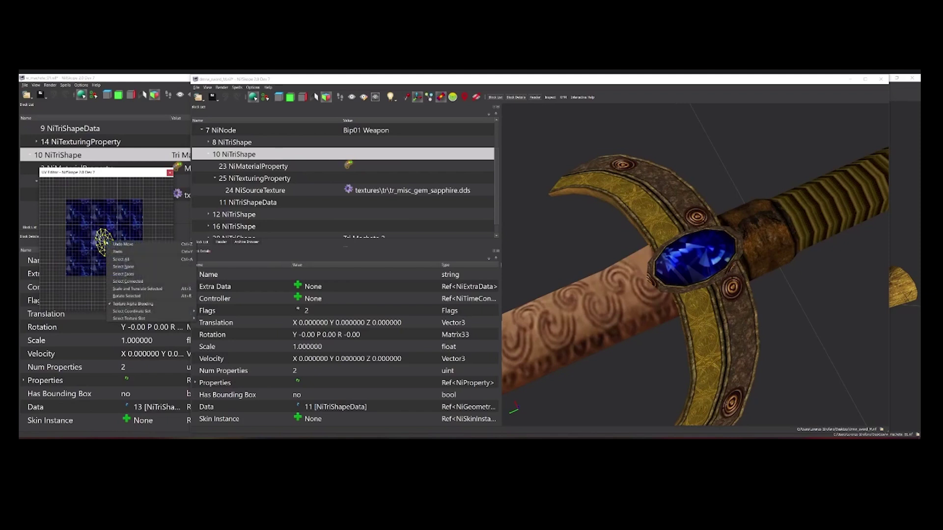
{"action": "left_click", "coordinate": [127, 282]}
{"action": "double_click", "coordinate": [93, 232]}
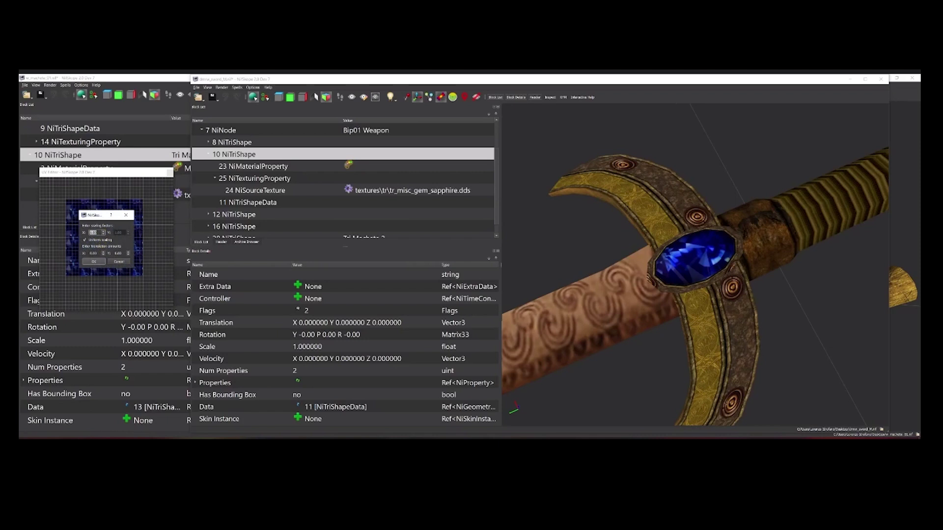
{"action": "type", "text": "5"}
{"action": "left_click", "coordinate": [93, 261]}
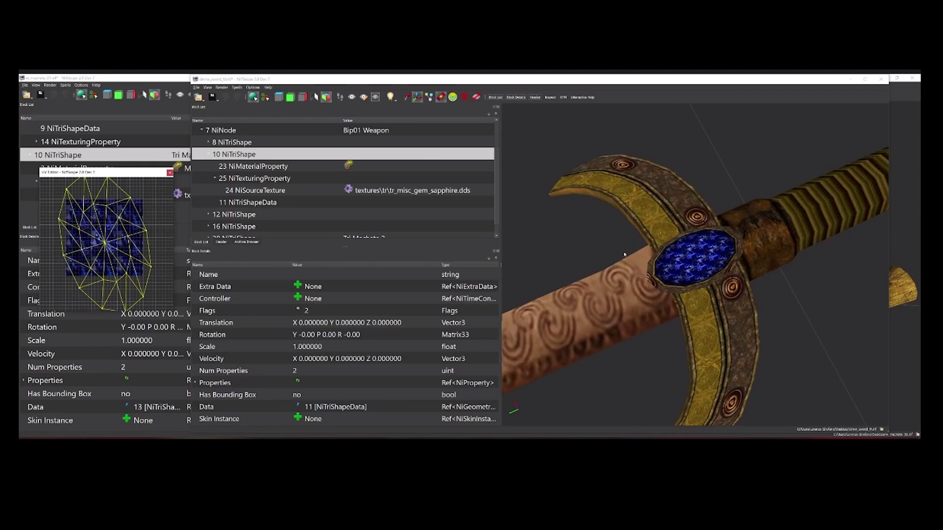
{"action": "left_click_drag", "start_coordinate": [710, 269], "coordinate": [710, 278]}
{"action": "scroll", "coordinate": [105, 242], "scroll_direction": "down", "scroll_amount": 3}
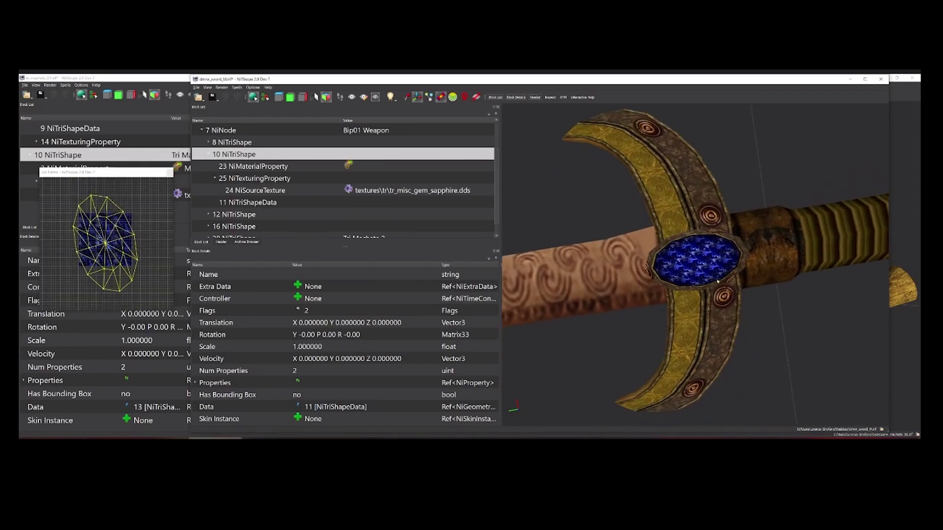
{"action": "scroll", "coordinate": [703, 281], "scroll_direction": "up", "scroll_amount": 2}
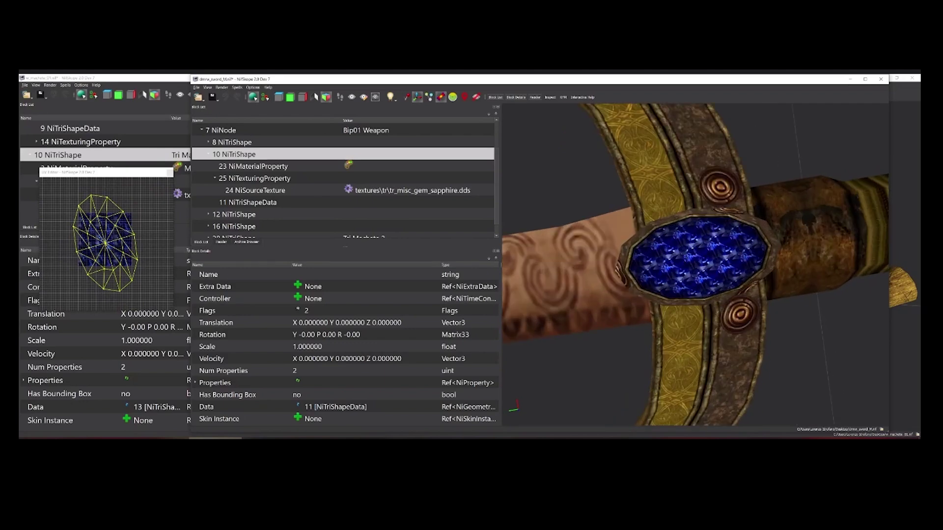
{"action": "scroll", "coordinate": [712, 268], "scroll_direction": "down", "scroll_amount": 2}
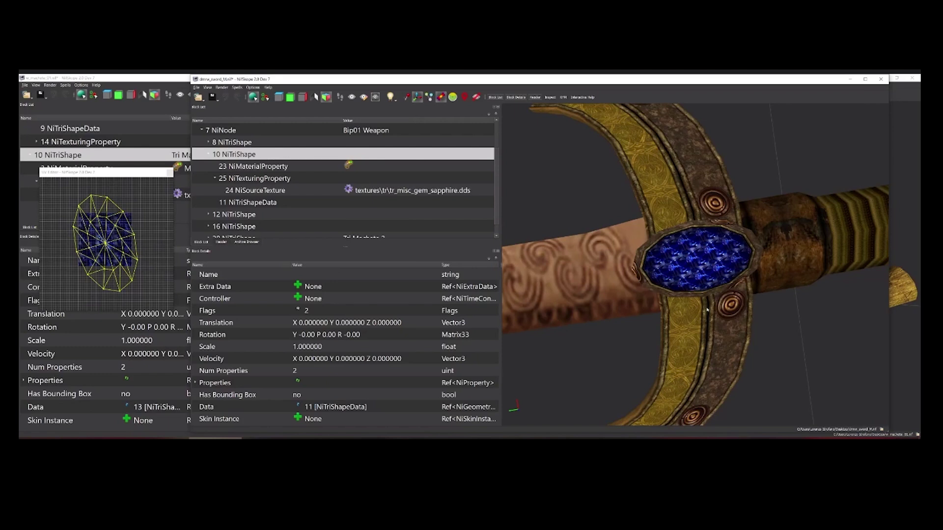
{"action": "scroll", "coordinate": [703, 306], "scroll_direction": "down", "scroll_amount": 2}
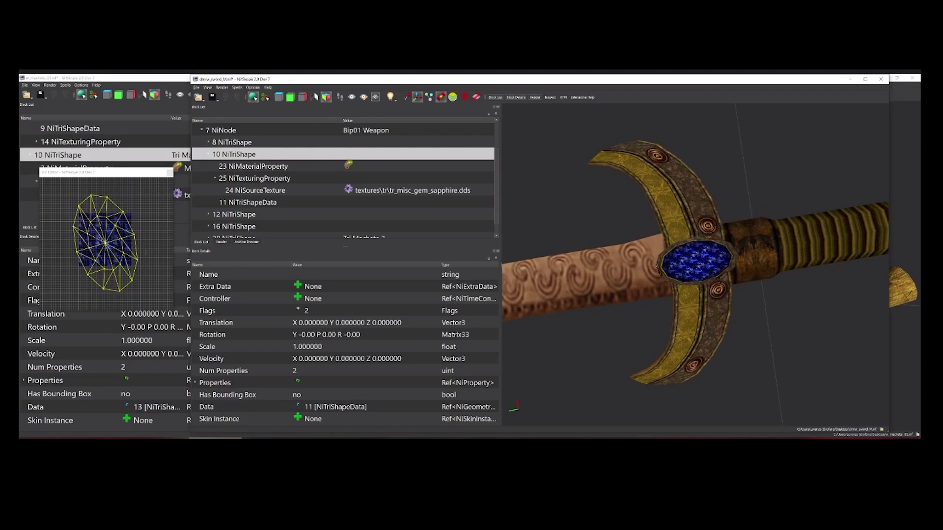
Undo the last scaling of the gem's UVs.
{"action": "left_click", "coordinate": [105, 175]}
{"action": "key", "text": "ctrl+z"}
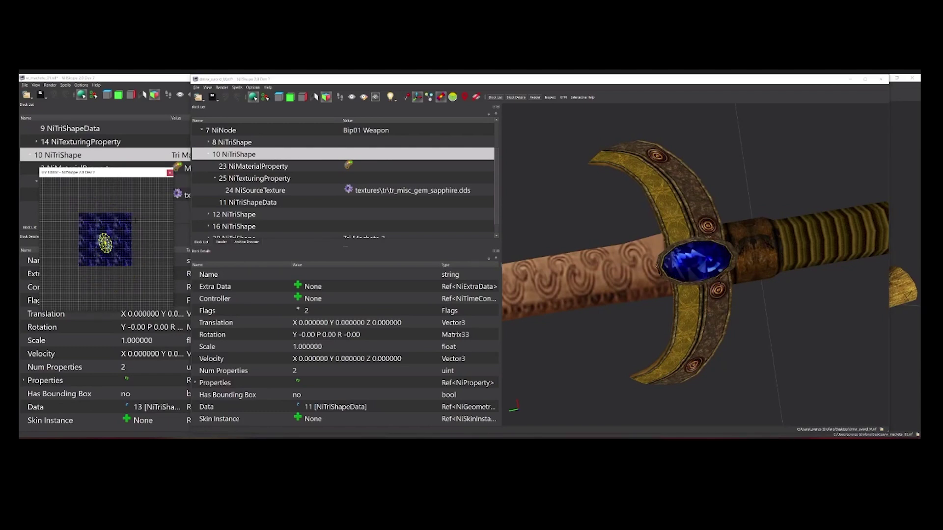
{"action": "scroll", "coordinate": [105, 243], "scroll_direction": "up", "scroll_amount": 4}
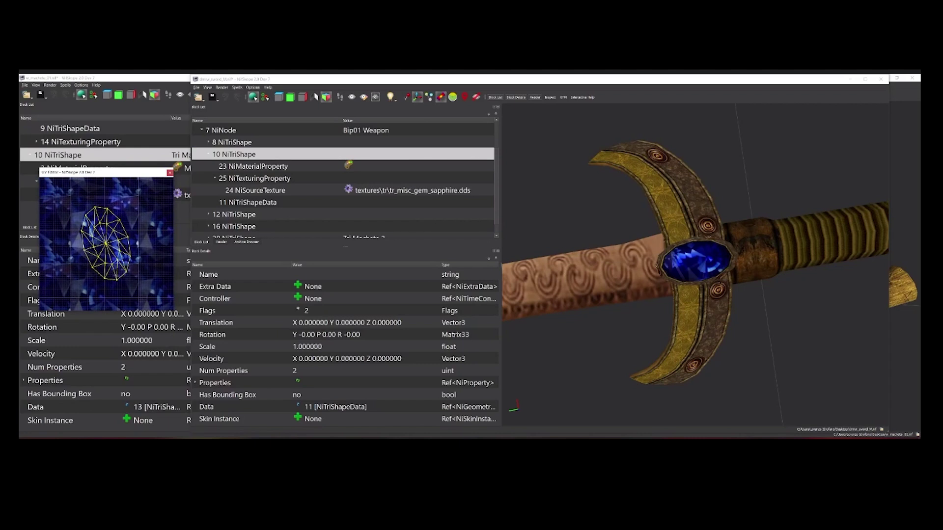
{"action": "scroll", "coordinate": [114, 246], "scroll_direction": "down", "scroll_amount": 3}
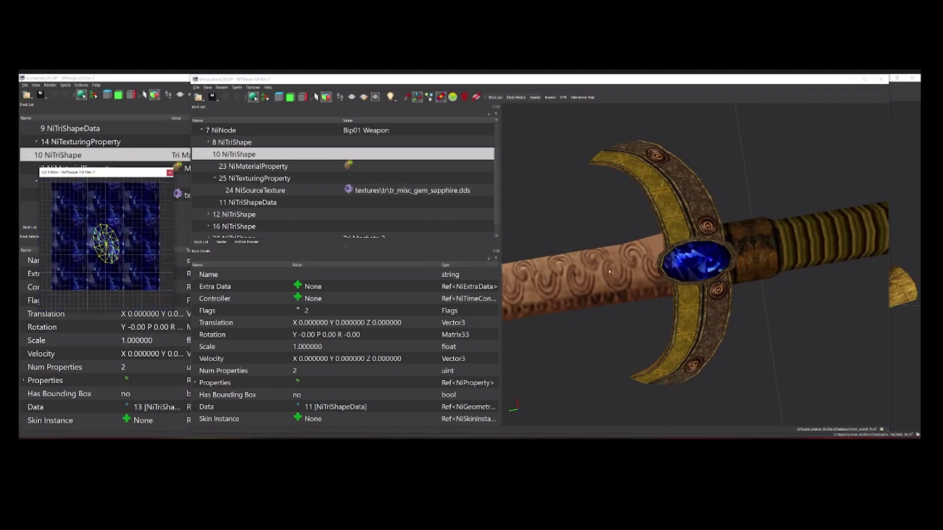
Shift the gem's UVs slightly upward over the sapphire texture, close the UV editor and inspect the gem up close.
{"action": "left_click_drag", "start_coordinate": [101, 225], "coordinate": [100, 218]}
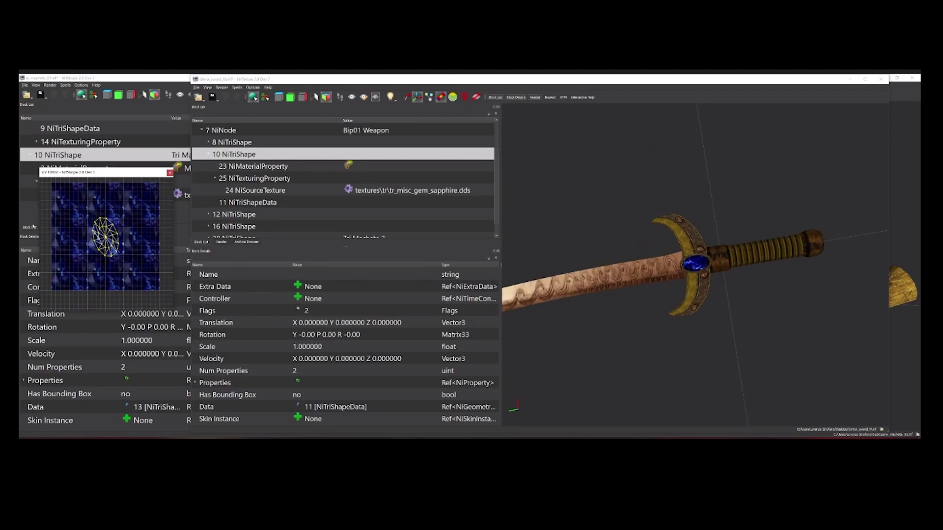
{"action": "left_click", "coordinate": [169, 173]}
{"action": "left_click_drag", "start_coordinate": [653, 275], "coordinate": [713, 305]}
{"action": "scroll", "coordinate": [696, 268], "scroll_direction": "up", "scroll_amount": 3}
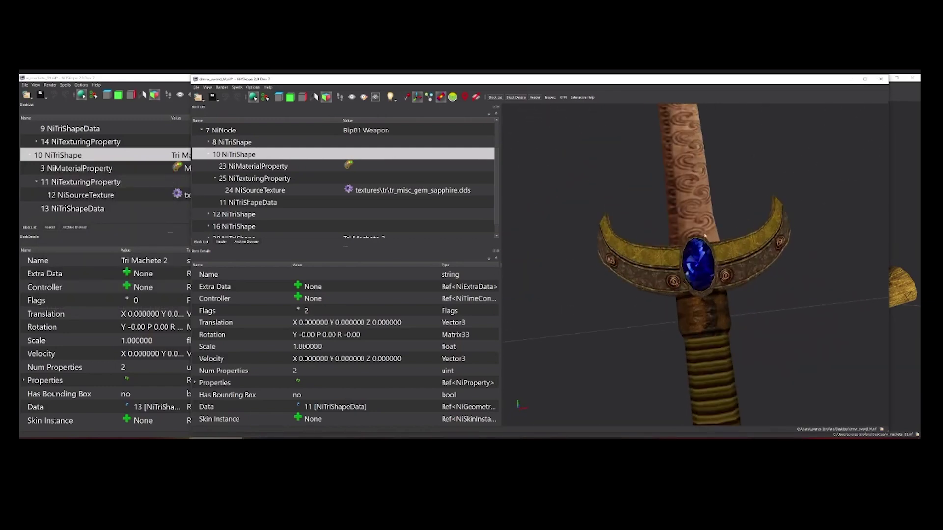
{"action": "scroll", "coordinate": [709, 234], "scroll_direction": "up", "scroll_amount": 5}
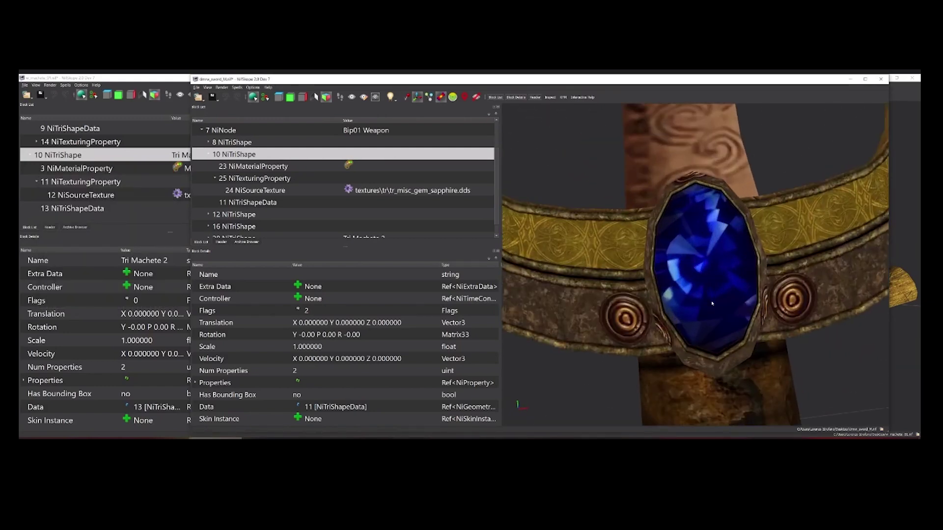
{"action": "scroll", "coordinate": [707, 272], "scroll_direction": "down", "scroll_amount": 3}
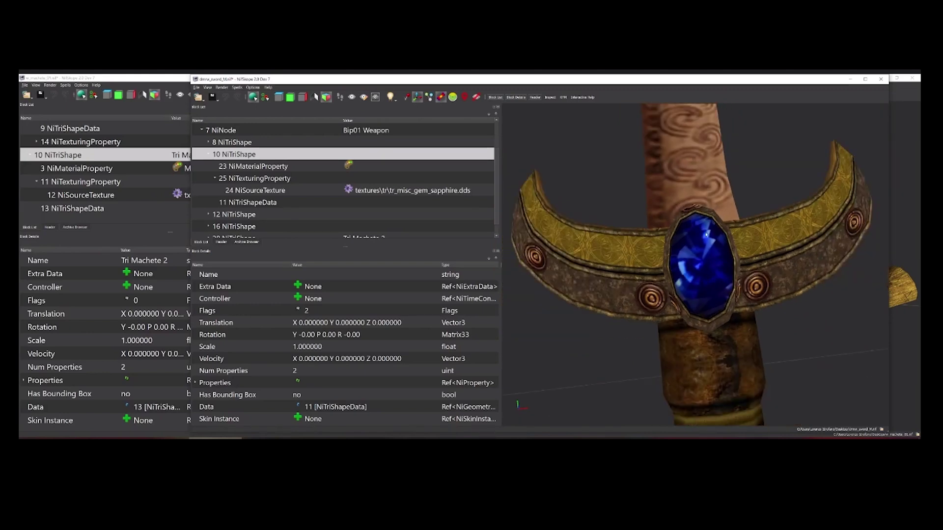
Maximize the sword window and select the blade's shape, Tri Machete 2.
{"action": "left_click_drag", "start_coordinate": [644, 267], "coordinate": [614, 285]}
{"action": "scroll", "coordinate": [729, 300], "scroll_direction": "down", "scroll_amount": 6}
{"action": "left_click", "coordinate": [594, 277]}
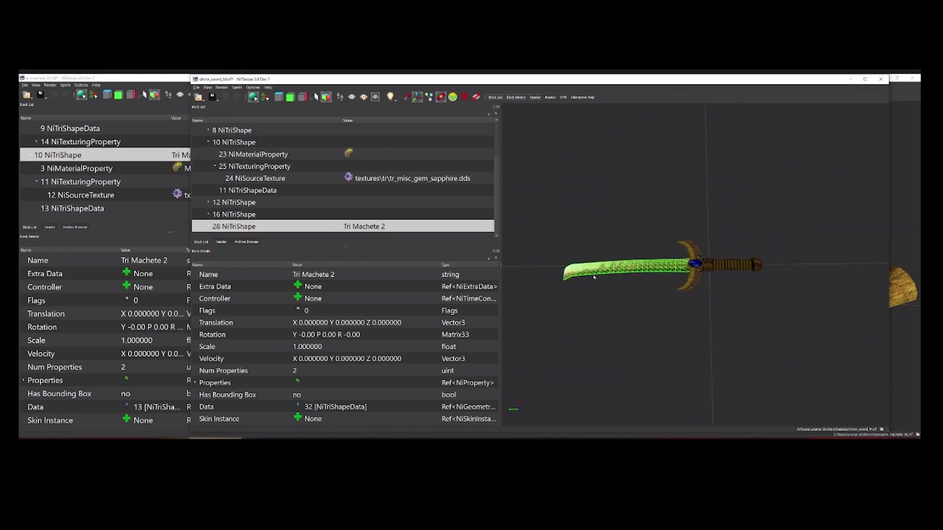
{"action": "double_click", "coordinate": [392, 79]}
{"action": "scroll", "coordinate": [598, 282], "scroll_direction": "up", "scroll_amount": 5}
{"action": "left_click", "coordinate": [540, 303]}
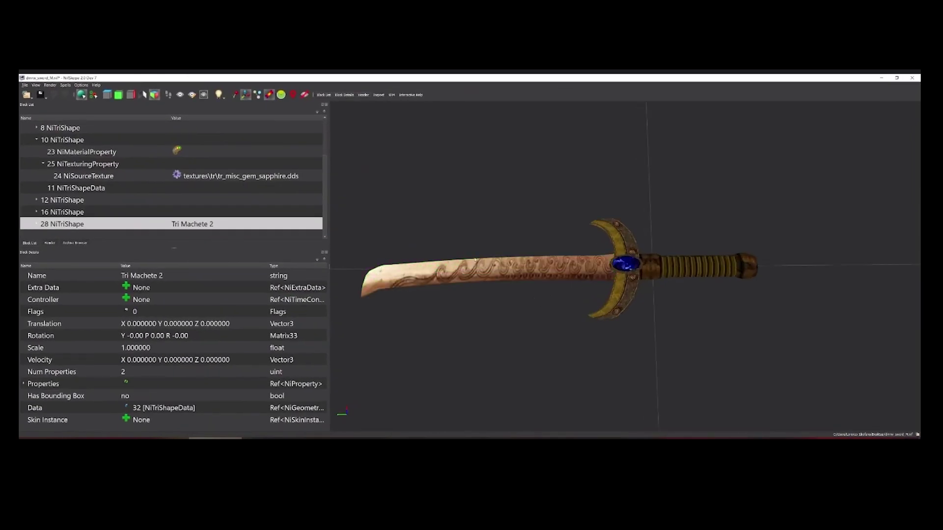
{"action": "left_click_drag", "start_coordinate": [475, 259], "coordinate": [703, 239]}
{"action": "left_click", "coordinate": [514, 270]}
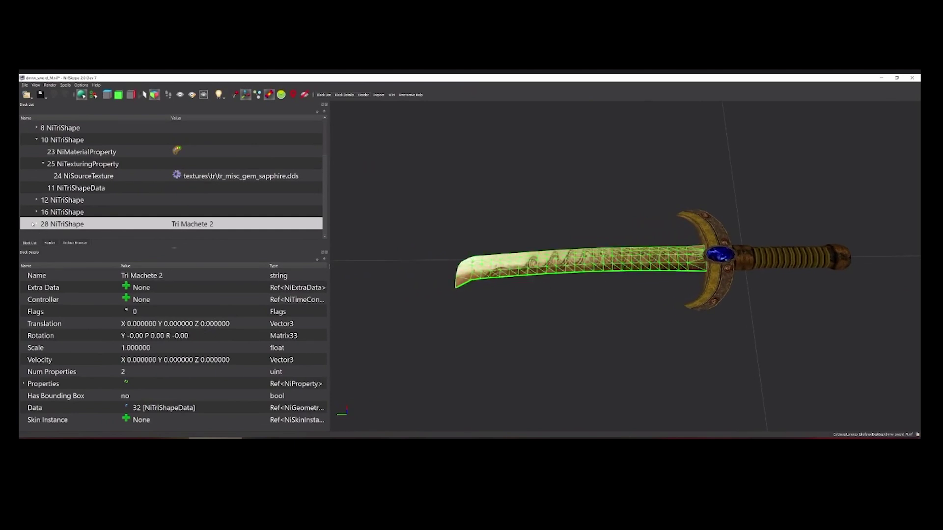
Examine the vertex colors in the blade's NiTriShapeData and how the blade looks from different angles.
{"action": "left_click", "coordinate": [33, 223]}
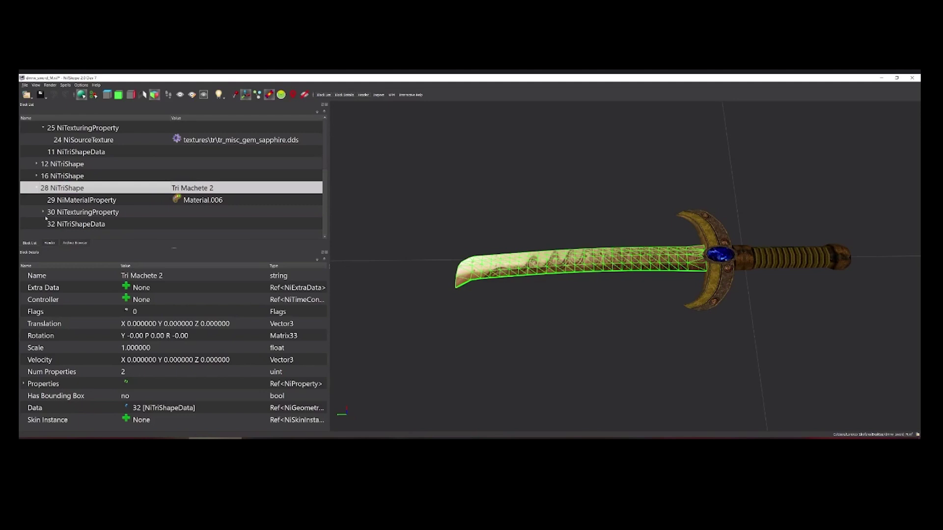
{"action": "left_click", "coordinate": [92, 227]}
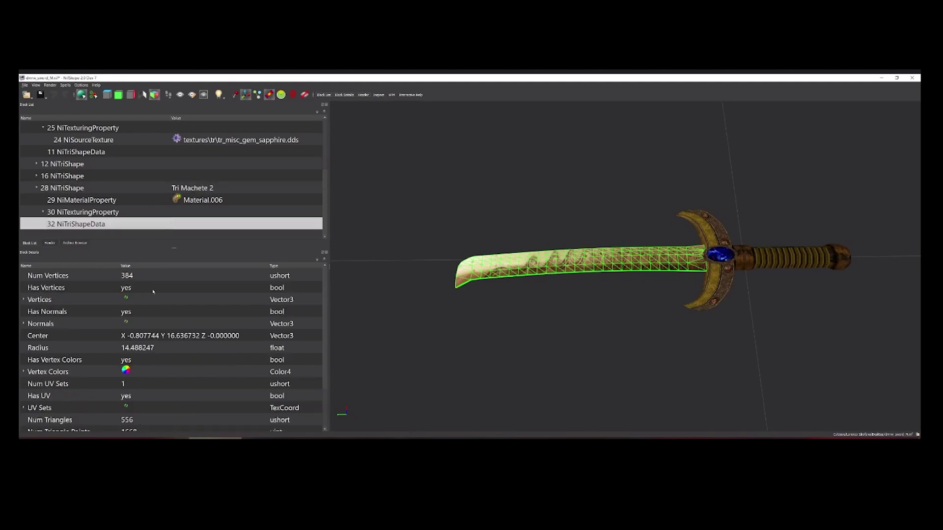
{"action": "scroll", "coordinate": [187, 326], "scroll_direction": "down", "scroll_amount": 1}
{"action": "left_click", "coordinate": [23, 336]}
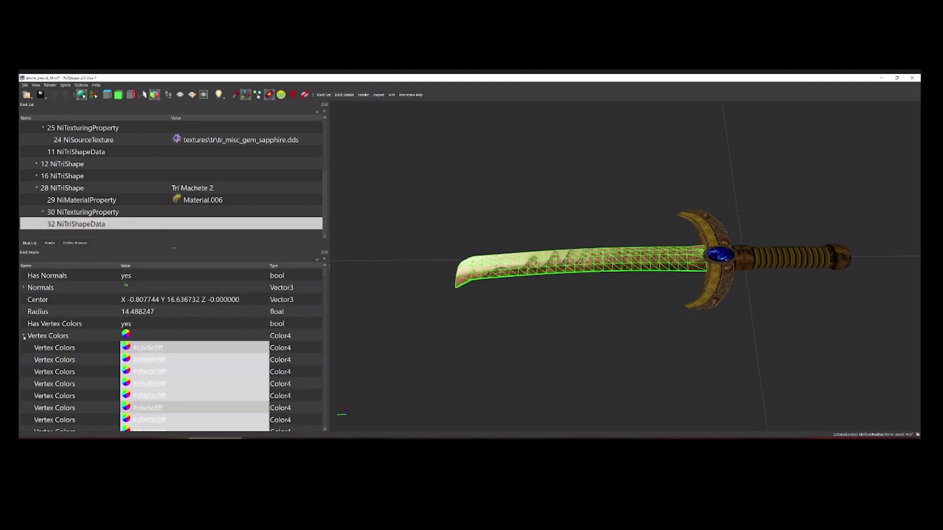
{"action": "scroll", "coordinate": [206, 349], "scroll_direction": "down", "scroll_amount": 2}
{"action": "scroll", "coordinate": [187, 333], "scroll_direction": "up", "scroll_amount": 2}
{"action": "left_click_drag", "start_coordinate": [643, 283], "coordinate": [627, 286]}
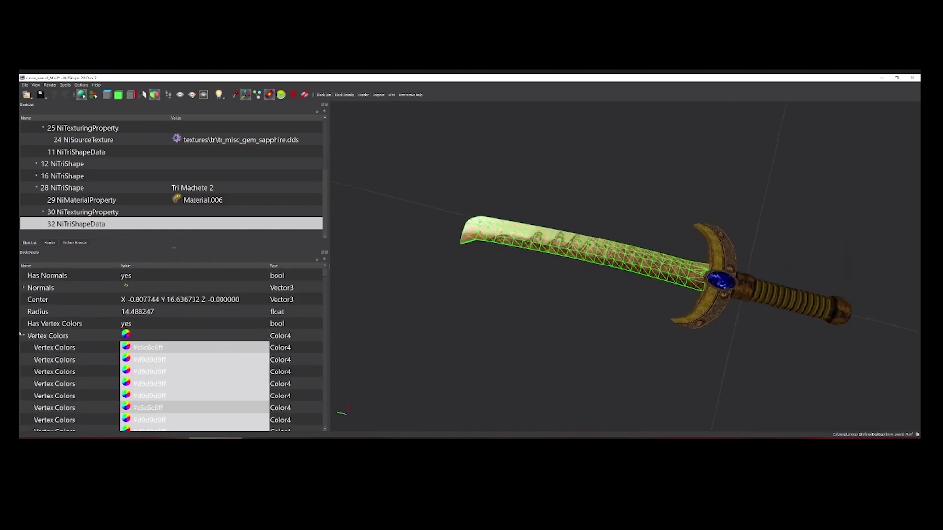
{"action": "left_click", "coordinate": [23, 336]}
{"action": "scroll", "coordinate": [215, 307], "scroll_direction": "down", "scroll_amount": 1}
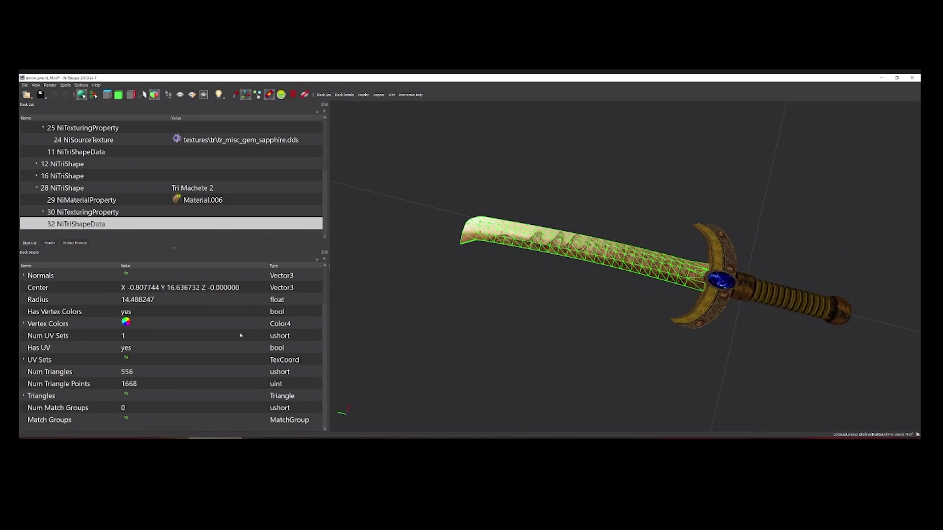
{"action": "left_click_drag", "start_coordinate": [643, 316], "coordinate": [639, 351]}
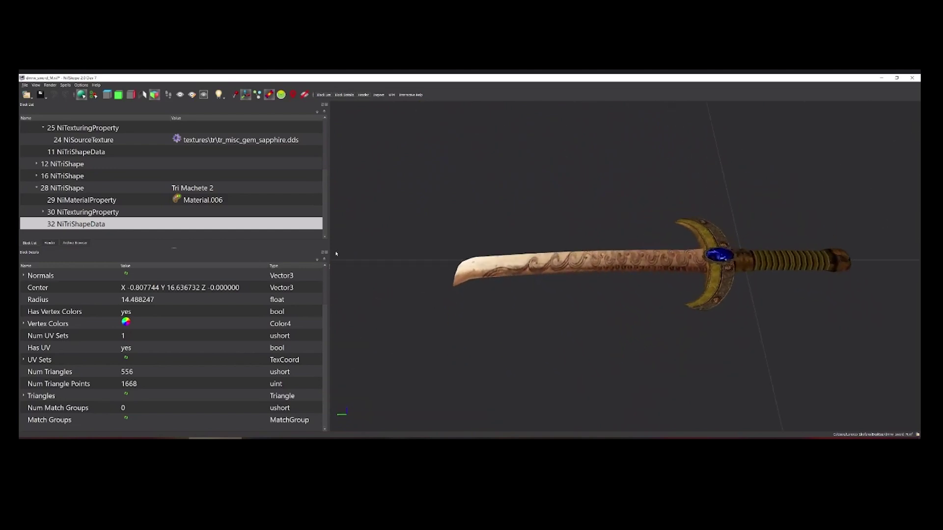
{"action": "left_click_drag", "start_coordinate": [778, 249], "coordinate": [688, 316]}
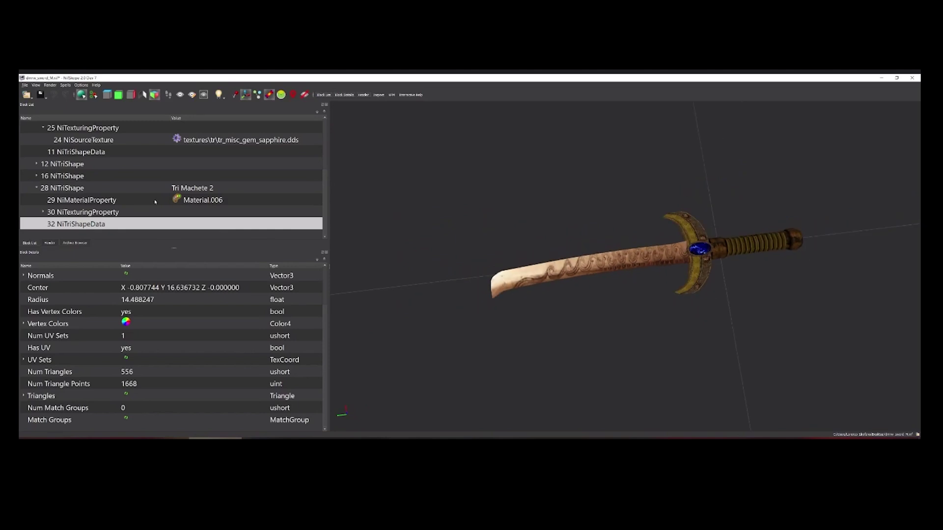
Select the crossguard's shape and expand its texturing property to reach the source texture tx_w_dwemer_deco.dds.
{"action": "left_click_drag", "start_coordinate": [772, 301], "coordinate": [631, 264]}
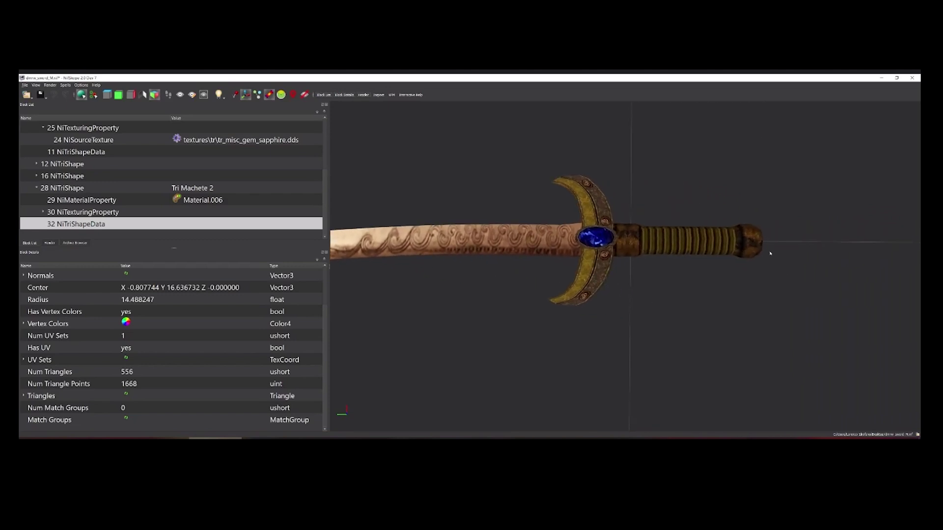
{"action": "left_click", "coordinate": [576, 298]}
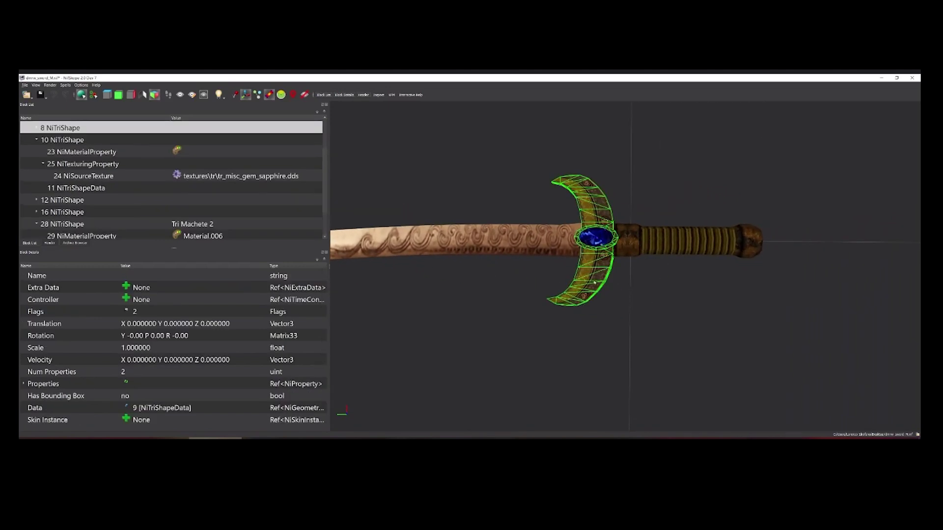
{"action": "left_click", "coordinate": [577, 290]}
{"action": "left_click", "coordinate": [589, 274]}
{"action": "scroll", "coordinate": [121, 174], "scroll_direction": "up", "scroll_amount": 1}
{"action": "left_click", "coordinate": [37, 164]}
{"action": "scroll", "coordinate": [37, 165], "scroll_direction": "up", "scroll_amount": 1}
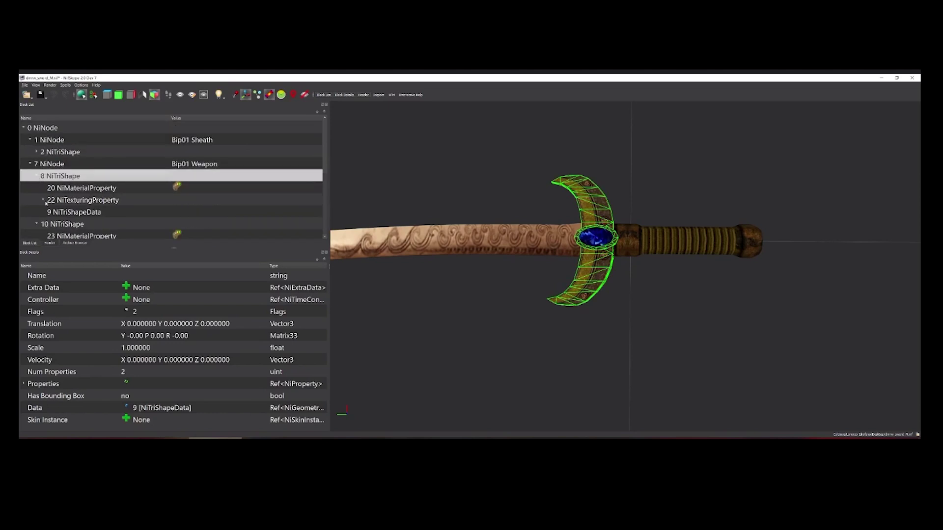
{"action": "left_click", "coordinate": [43, 200]}
{"action": "scroll", "coordinate": [43, 201], "scroll_direction": "down", "scroll_amount": 1}
{"action": "left_click", "coordinate": [43, 202]}
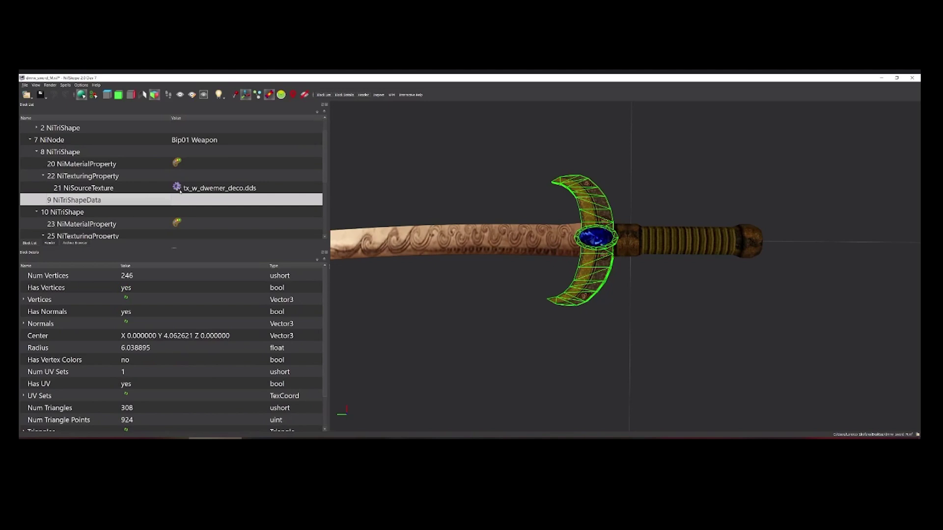
{"action": "left_click", "coordinate": [210, 190]}
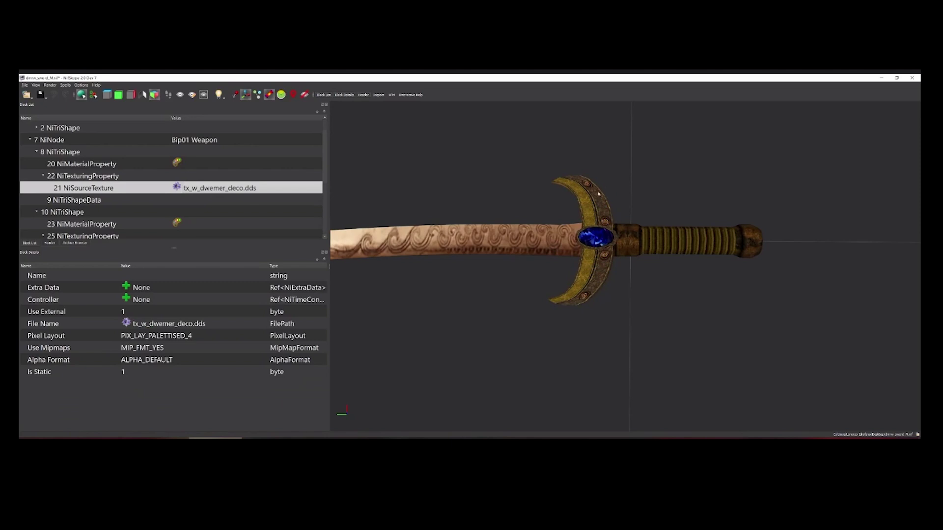
Search the Textures folder for Dwemer textures and replace the crossguard's source texture with textures\tx_a_dwemer_shieldcenter.dds.
{"action": "double_click", "coordinate": [214, 191]}
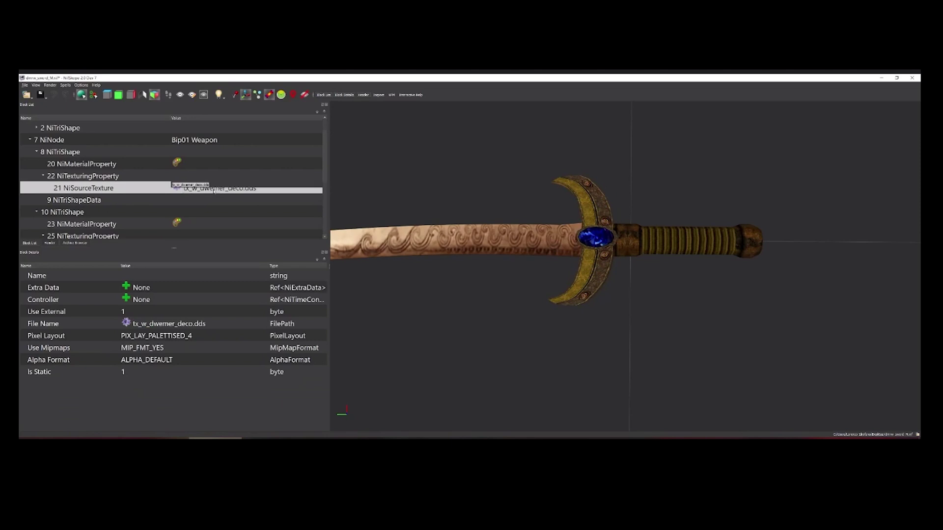
{"action": "left_click", "coordinate": [248, 156]}
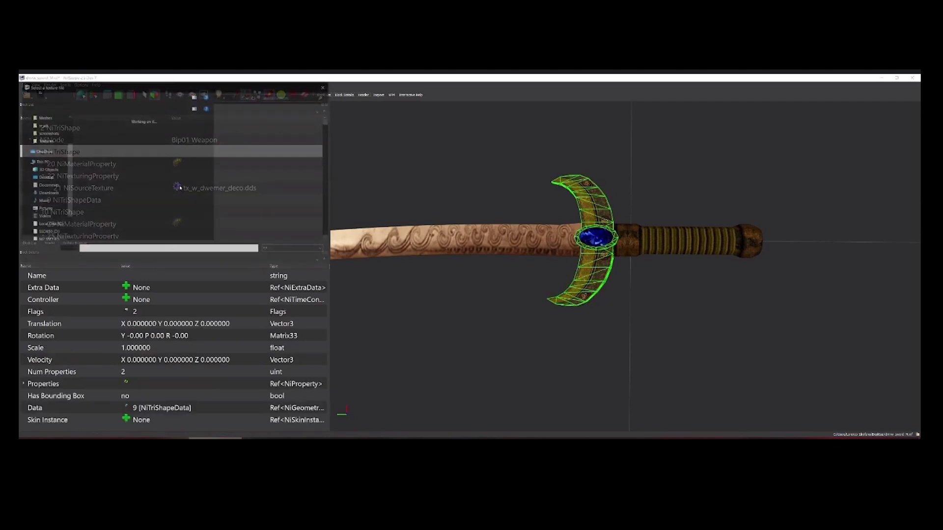
{"action": "left_click", "coordinate": [295, 97]}
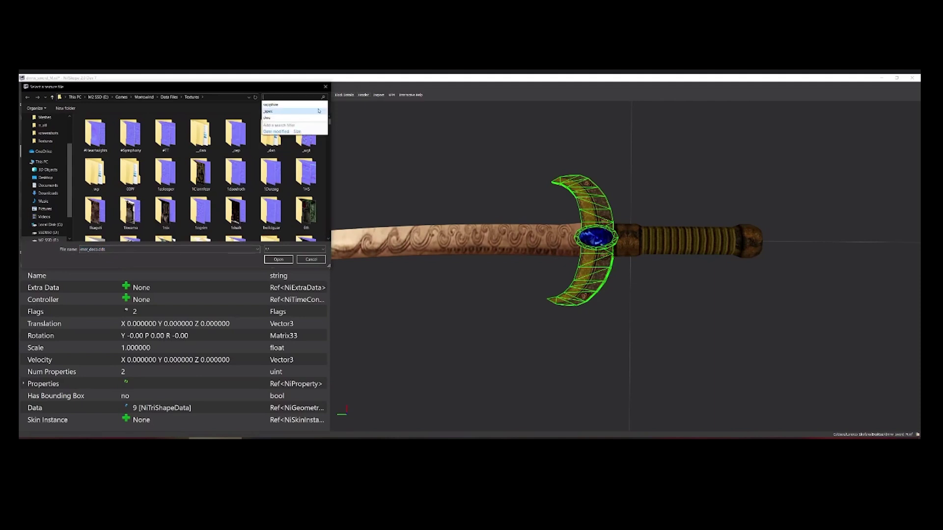
{"action": "type", "text": "dwrv"}
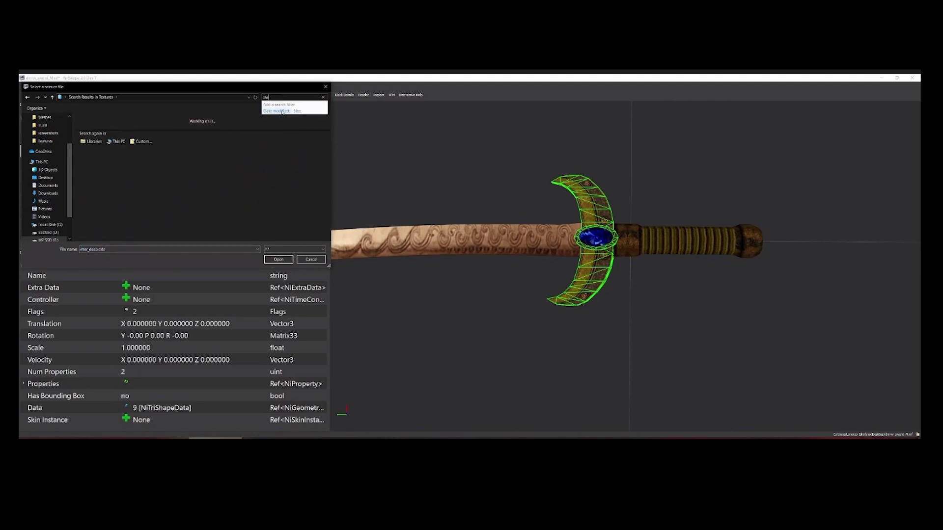
{"action": "key", "text": "BackSpace"}
{"action": "key", "text": "BackSpace"}
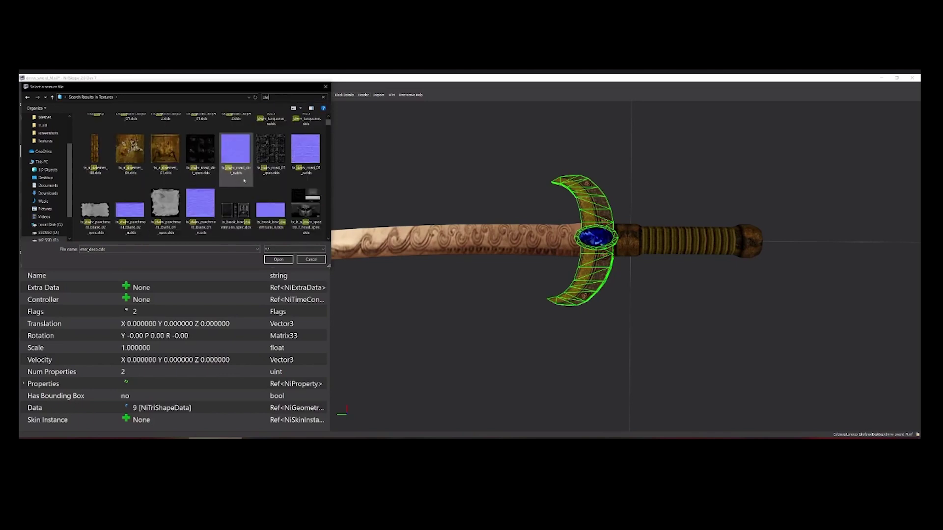
{"action": "scroll", "coordinate": [264, 182], "scroll_direction": "down", "scroll_amount": 6}
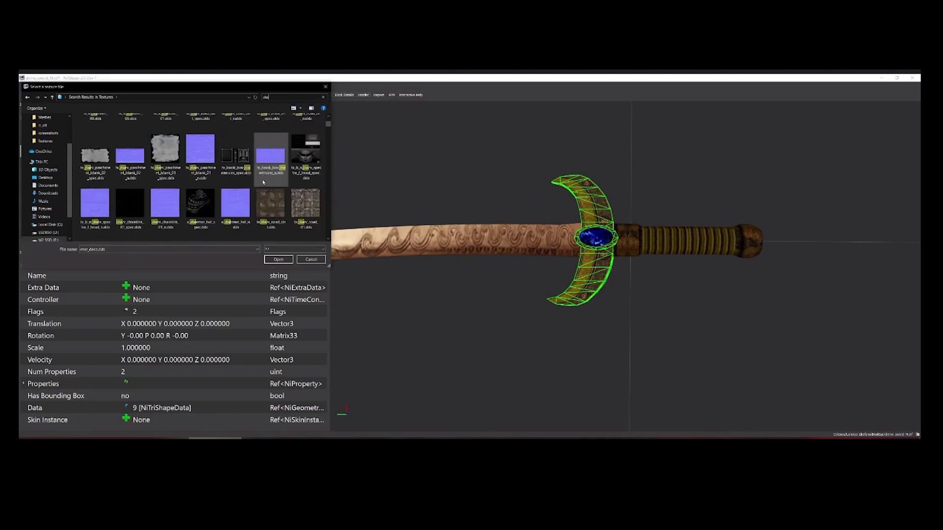
{"action": "double_click", "coordinate": [165, 148]}
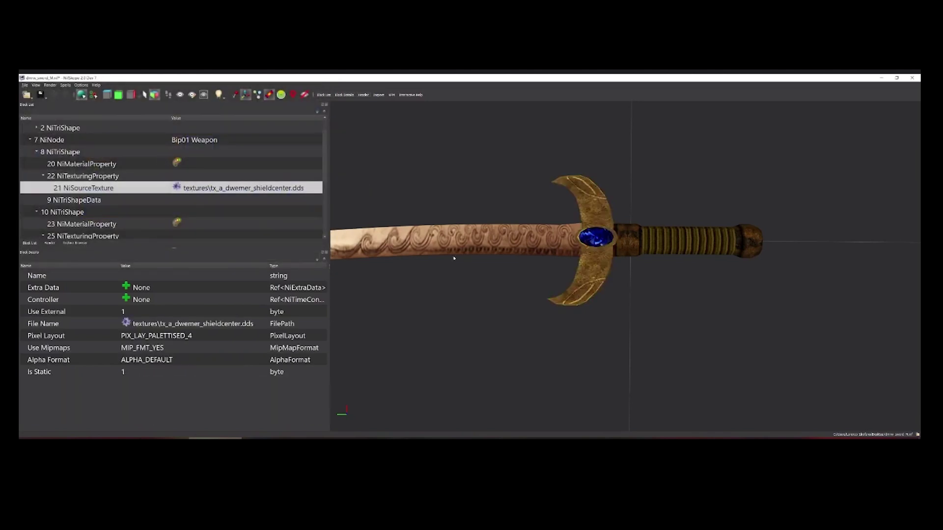
{"action": "left_click", "coordinate": [600, 267]}
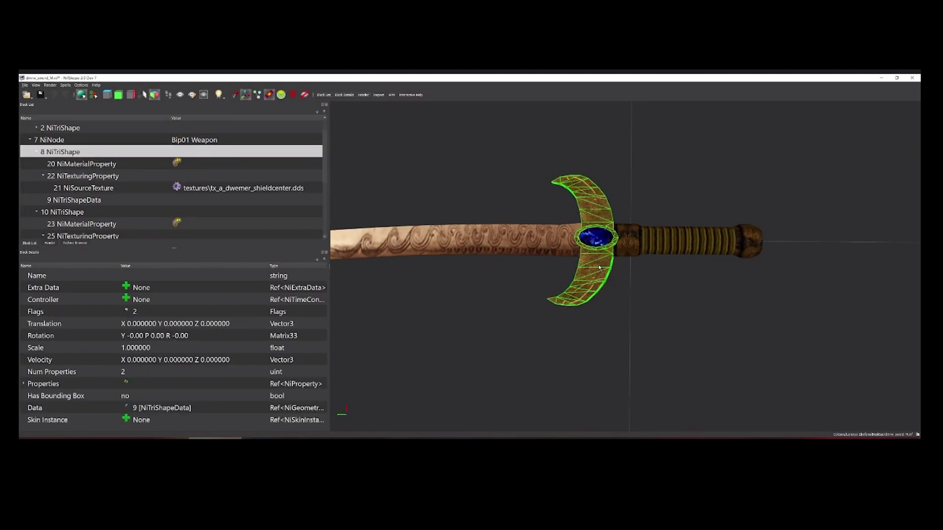
{"action": "right_click", "coordinate": [600, 266]}
{"action": "mouse_move", "coordinate": [622, 305]}
{"action": "left_click", "coordinate": [670, 312]}
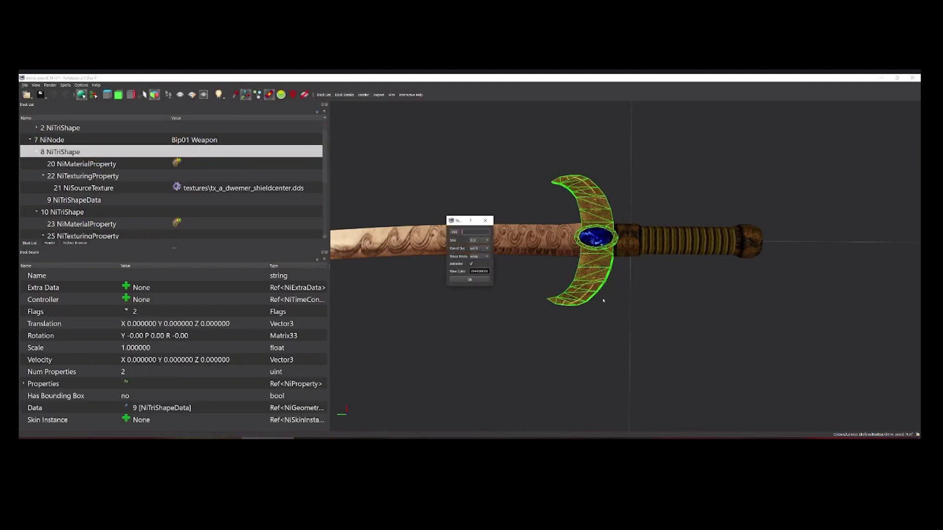
{"action": "left_click", "coordinate": [485, 220]}
Shift the crossguard's UVs slightly down and left over the shield center texture in the UV editor, and move the windows aside to view the guard.
{"action": "right_click", "coordinate": [595, 268]}
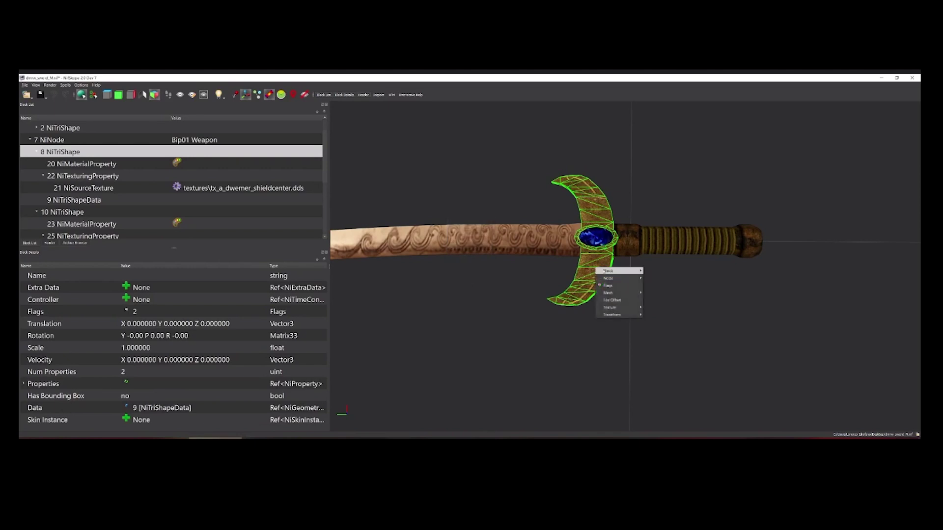
{"action": "mouse_move", "coordinate": [614, 308]}
{"action": "left_click", "coordinate": [658, 308]}
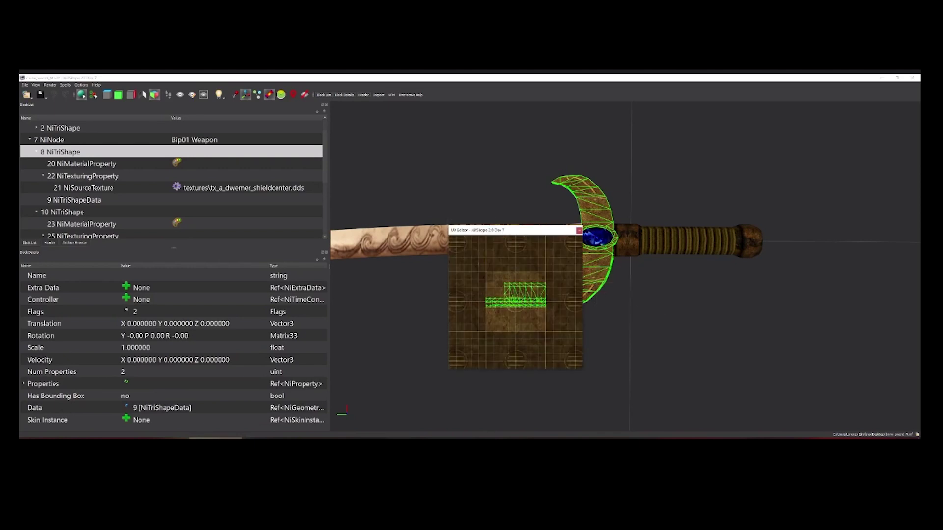
{"action": "left_click_drag", "start_coordinate": [491, 230], "coordinate": [179, 194]}
{"action": "left_click_drag", "start_coordinate": [233, 247], "coordinate": [220, 256]}
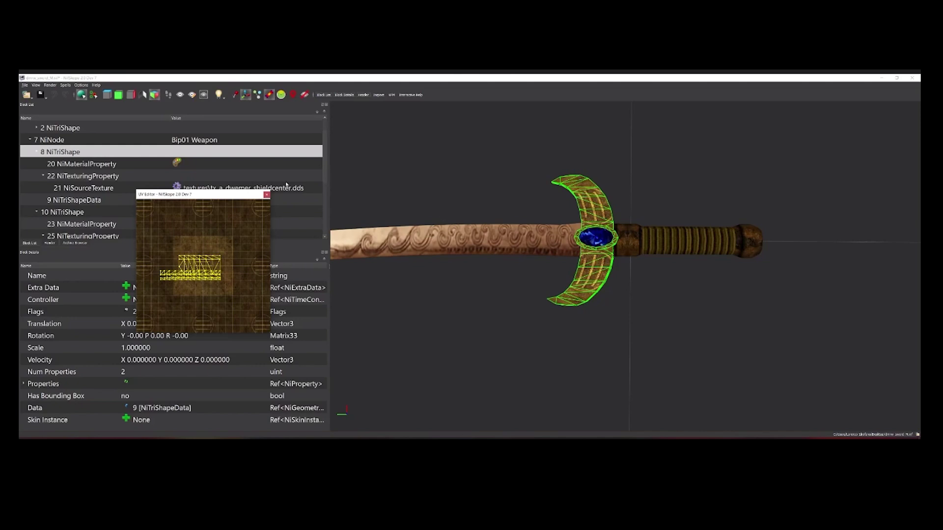
{"action": "left_click_drag", "start_coordinate": [206, 197], "coordinate": [114, 201]}
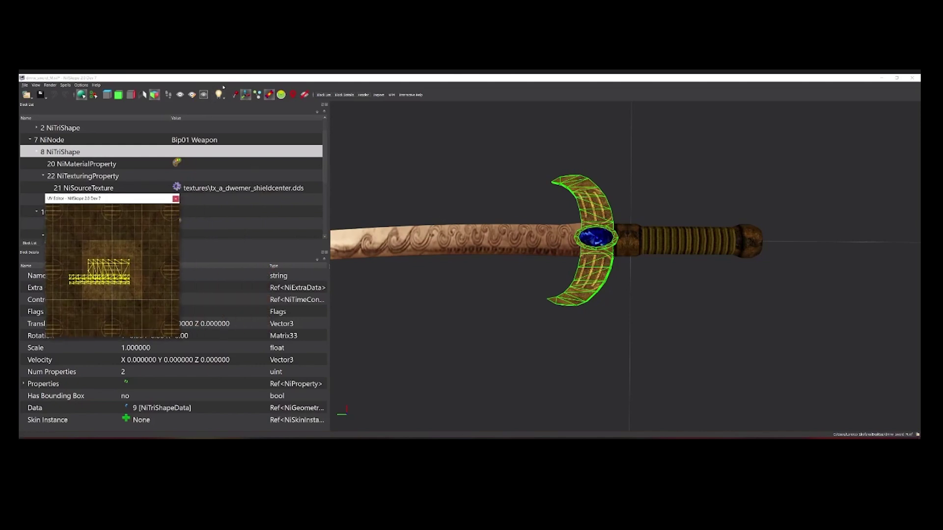
{"action": "left_click_drag", "start_coordinate": [229, 80], "coordinate": [354, 91]}
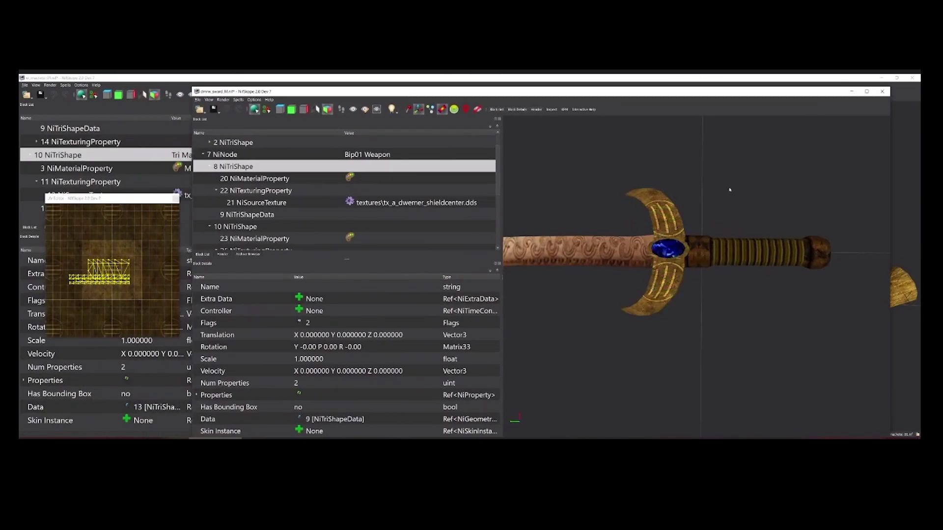
Reposition and enlarge the UV editor window so that the crossguard's whole UV layout can be edited.
{"action": "scroll", "coordinate": [114, 266], "scroll_direction": "up", "scroll_amount": 6}
{"action": "scroll", "coordinate": [114, 267], "scroll_direction": "down", "scroll_amount": 3}
{"action": "mouse_move", "coordinate": [114, 265]}
{"action": "middle_mouse_down"}
{"action": "mouse_move", "coordinate": [159, 257]}
{"action": "mouse_move", "coordinate": [126, 257]}
{"action": "middle_mouse_up"}
{"action": "left_click_drag", "start_coordinate": [141, 202], "coordinate": [153, 137]}
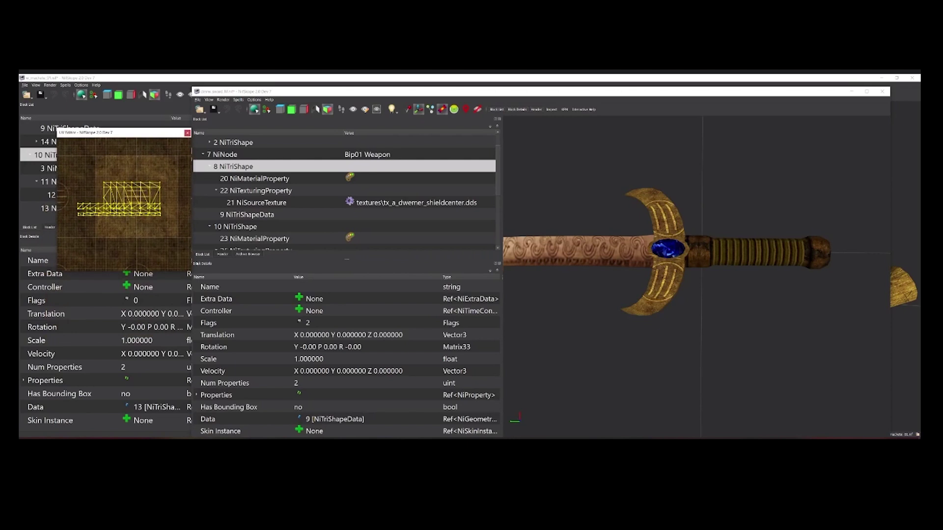
{"action": "left_click_drag", "start_coordinate": [191, 270], "coordinate": [375, 365]}
Nudge the large upper UV island slightly upward and check the crossguard on the sword model.
{"action": "left_click", "coordinate": [275, 278]}
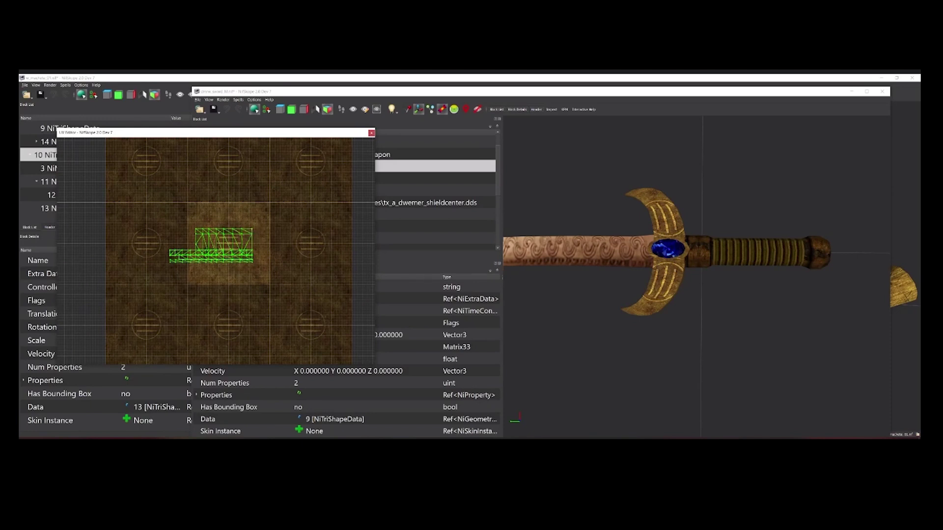
{"action": "scroll", "coordinate": [216, 252], "scroll_direction": "up", "scroll_amount": 3}
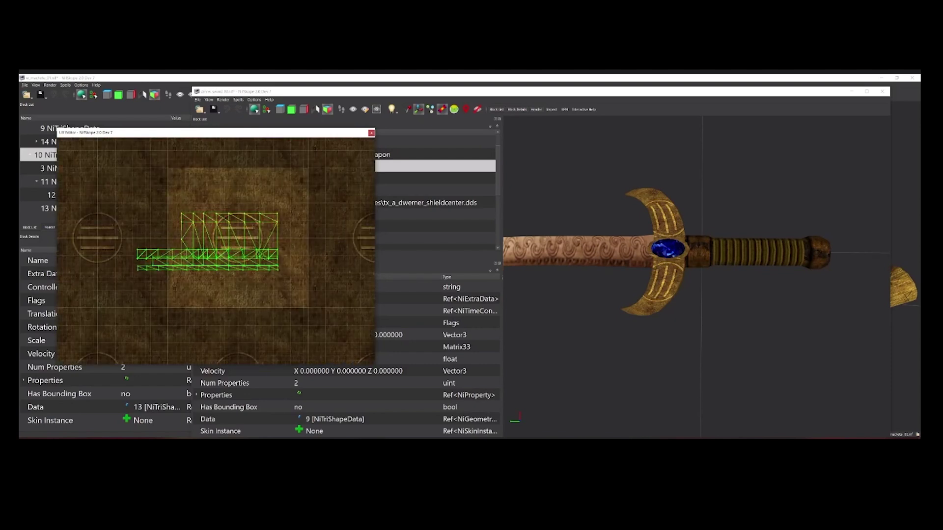
{"action": "mouse_move", "coordinate": [276, 214]}
{"action": "left_mouse_down"}
{"action": "mouse_move", "coordinate": [277, 223]}
{"action": "mouse_move", "coordinate": [277, 212]}
{"action": "left_mouse_up"}
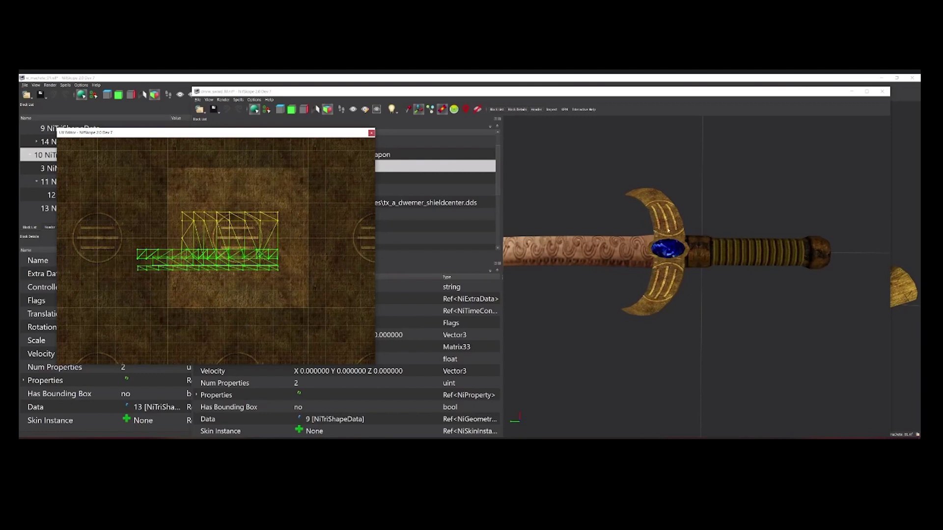
{"action": "left_click_drag", "start_coordinate": [119, 240], "coordinate": [176, 282]}
{"action": "left_click_drag", "start_coordinate": [635, 310], "coordinate": [682, 279]}
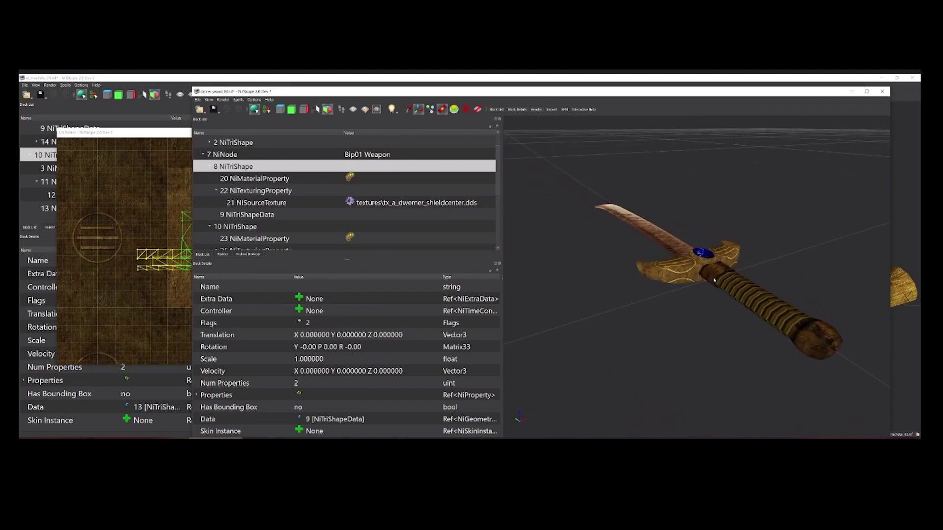
Select all UVs connected to the large island's upper corner and move them up clear of the central emblem.
{"action": "left_click", "coordinate": [151, 299]}
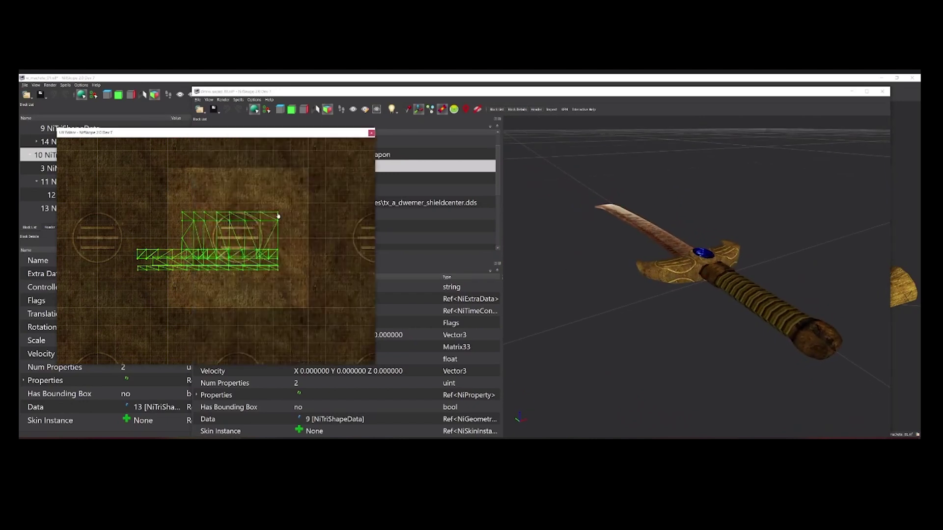
{"action": "left_click", "coordinate": [278, 213]}
{"action": "right_click", "coordinate": [279, 215]}
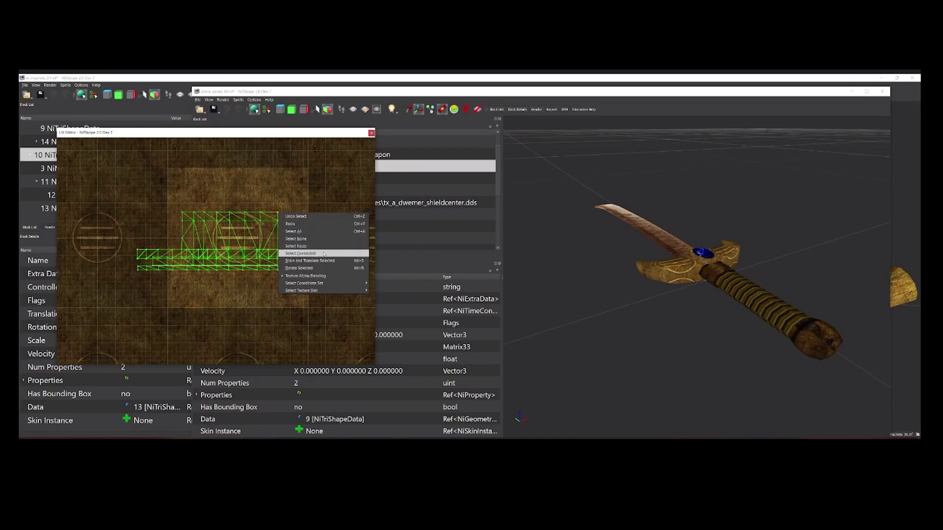
{"action": "left_click", "coordinate": [324, 254]}
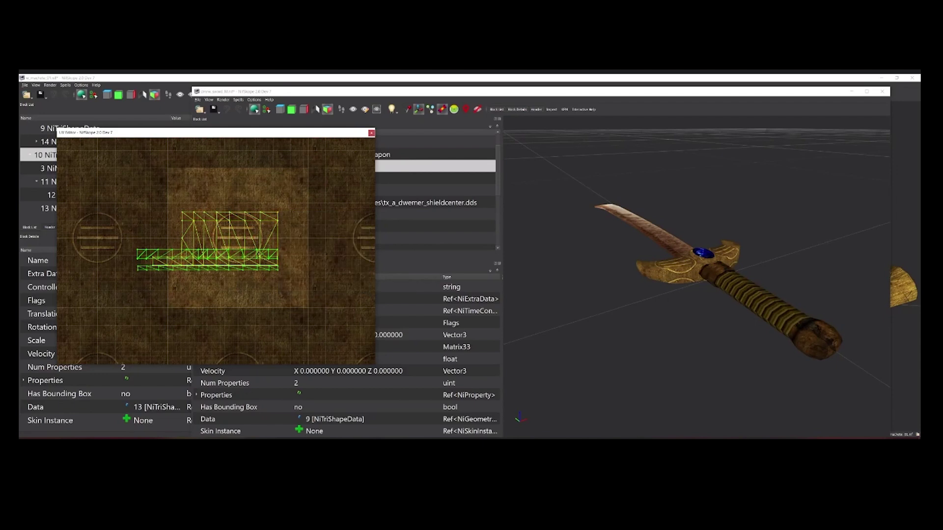
{"action": "left_click_drag", "start_coordinate": [183, 214], "coordinate": [185, 156]}
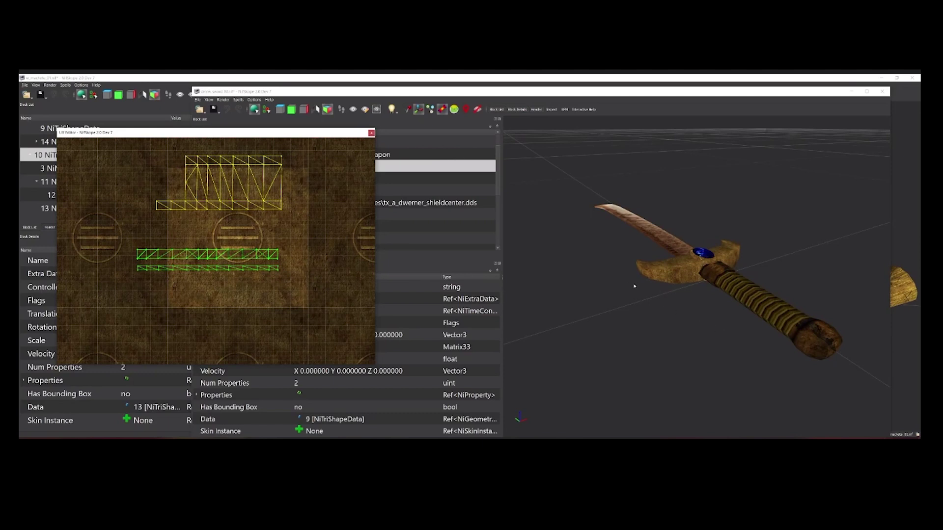
Shift the selected UV island back down over the emblem lines and check how they fall on the crossguard.
{"action": "left_click_drag", "start_coordinate": [658, 307], "coordinate": [668, 327]}
{"action": "left_click_drag", "start_coordinate": [710, 247], "coordinate": [614, 314]}
{"action": "left_click", "coordinate": [146, 134]}
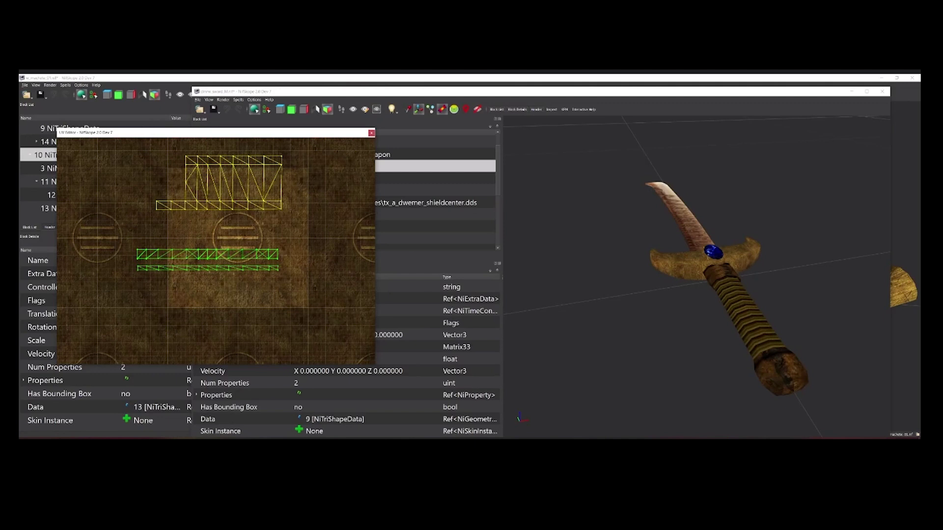
{"action": "scroll", "coordinate": [214, 264], "scroll_direction": "up", "scroll_amount": 2}
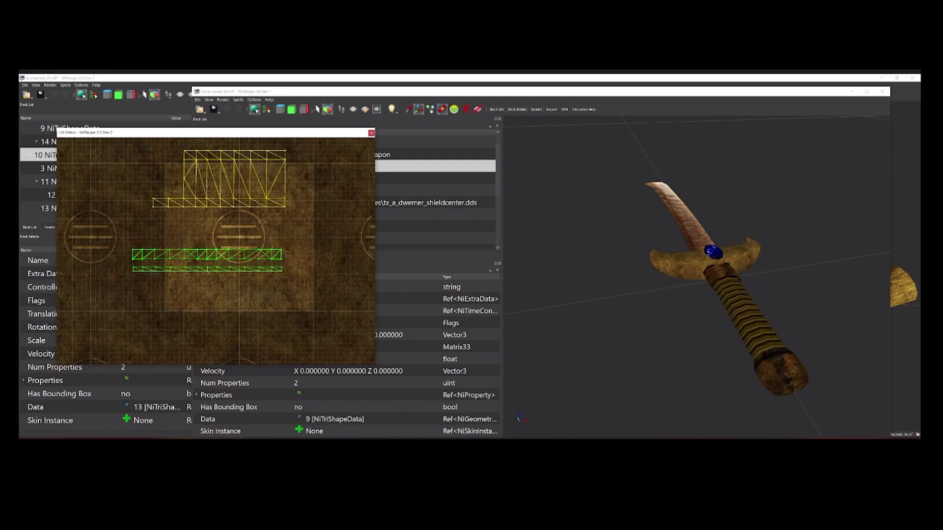
{"action": "left_click_drag", "start_coordinate": [183, 150], "coordinate": [172, 176]}
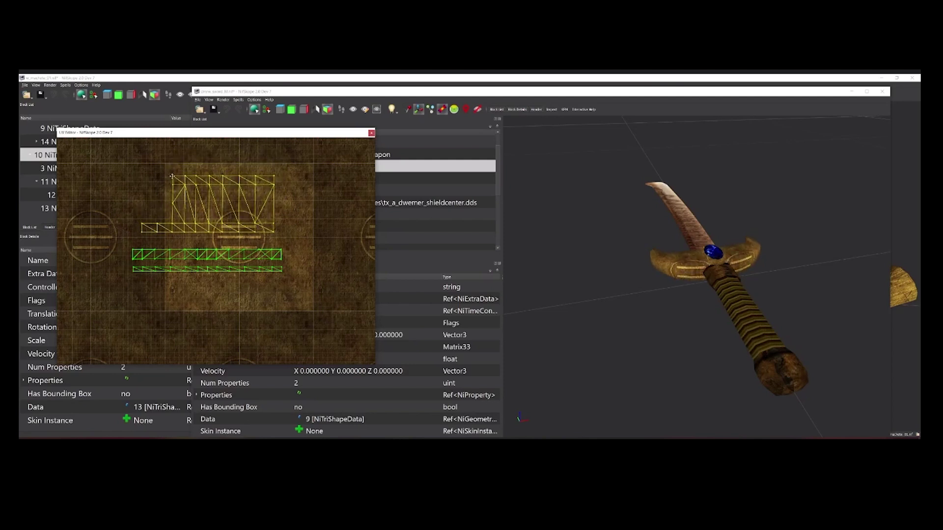
{"action": "left_click_drag", "start_coordinate": [172, 176], "coordinate": [178, 197]}
{"action": "left_click_drag", "start_coordinate": [700, 290], "coordinate": [747, 323]}
{"action": "left_click_drag", "start_coordinate": [799, 257], "coordinate": [714, 254]}
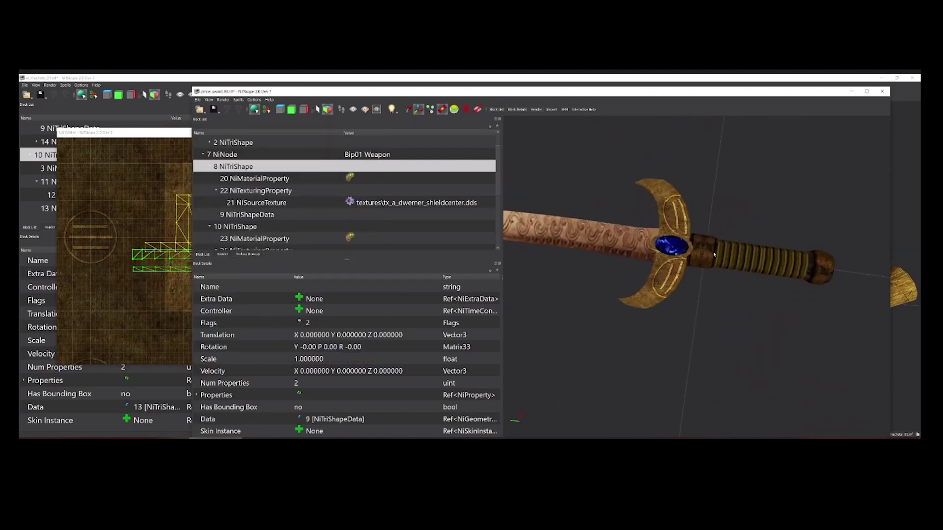
Select the crossguard's source texture node and maximize the sword model's window.
{"action": "left_click", "coordinate": [449, 203]}
{"action": "scroll", "coordinate": [712, 298], "scroll_direction": "down", "scroll_amount": 5}
{"action": "left_click_drag", "start_coordinate": [714, 299], "coordinate": [703, 318]}
{"action": "double_click", "coordinate": [444, 92]}
{"action": "left_click_drag", "start_coordinate": [747, 262], "coordinate": [585, 234]}
{"action": "mouse_move", "coordinate": [709, 286]}
{"action": "left_mouse_down"}
{"action": "mouse_move", "coordinate": [673, 303]}
{"action": "mouse_move", "coordinate": [733, 294]}
{"action": "mouse_move", "coordinate": [710, 295]}
{"action": "left_mouse_up"}
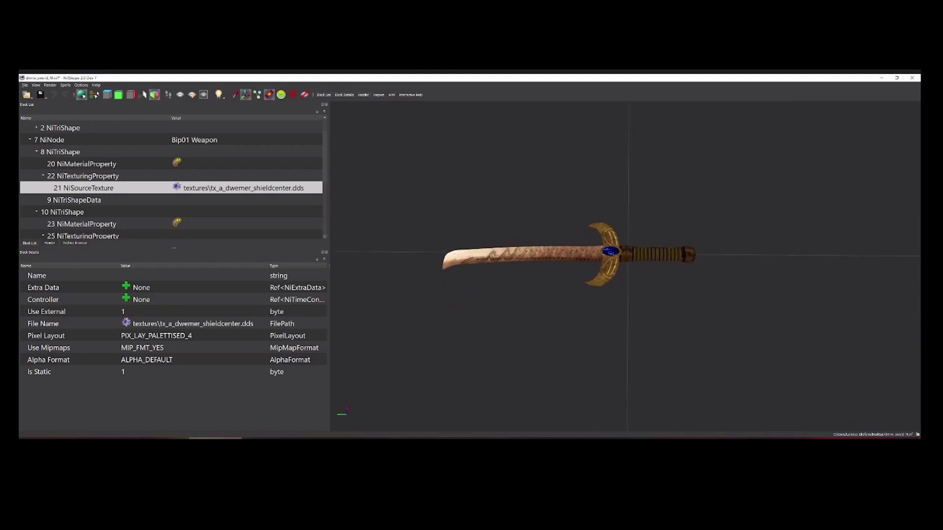
Examine the sword's blade, gem and retextured crossguard from several angles.
{"action": "left_click", "coordinate": [30, 140]}
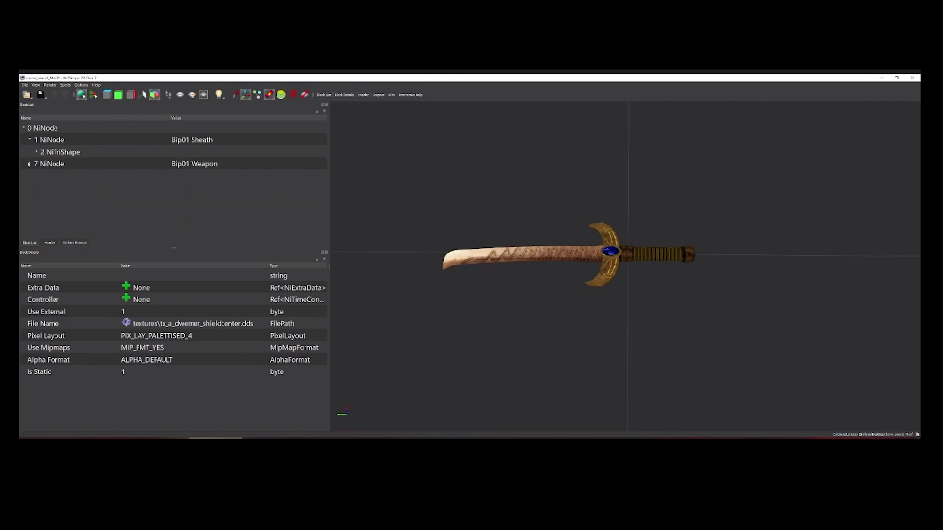
{"action": "left_click", "coordinate": [30, 164]}
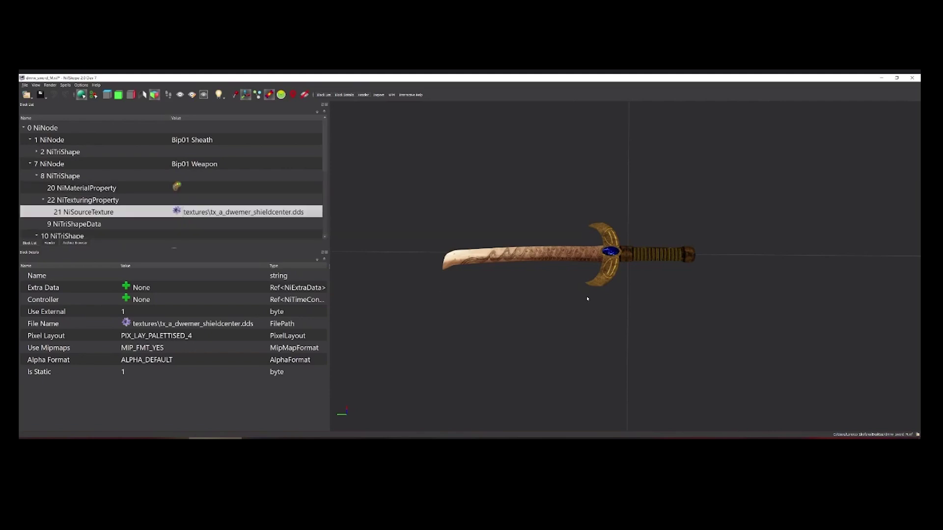
{"action": "left_click_drag", "start_coordinate": [710, 311], "coordinate": [678, 316]}
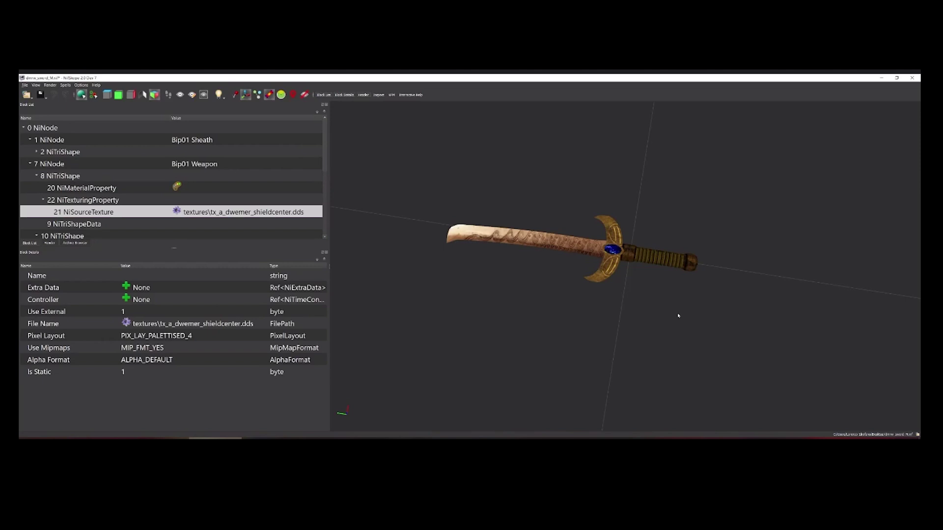
{"action": "left_click_drag", "start_coordinate": [679, 316], "coordinate": [583, 351]}
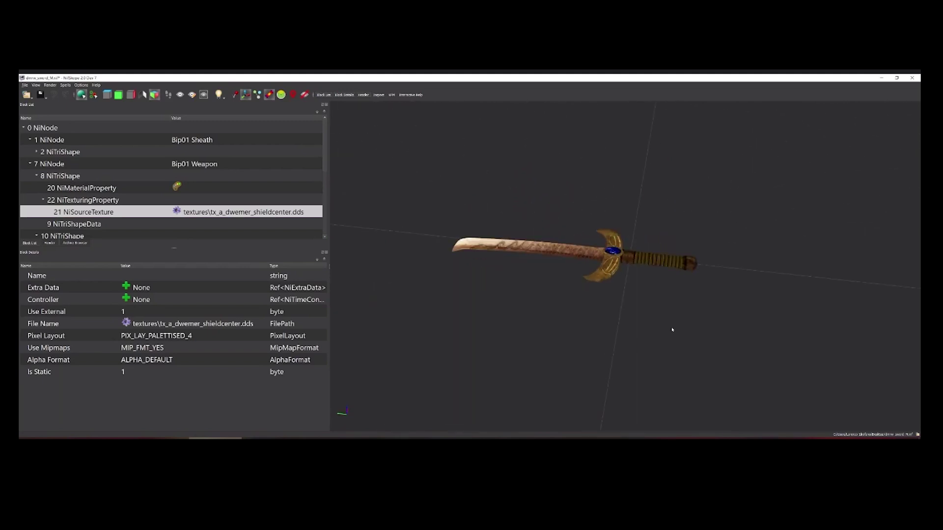
{"action": "left_click_drag", "start_coordinate": [656, 292], "coordinate": [588, 292]}
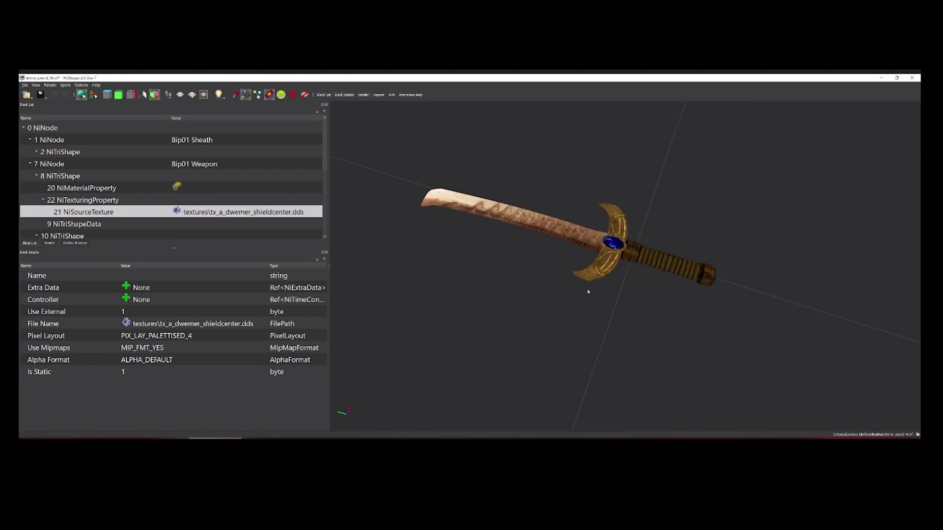
{"action": "left_click_drag", "start_coordinate": [659, 339], "coordinate": [657, 343]}
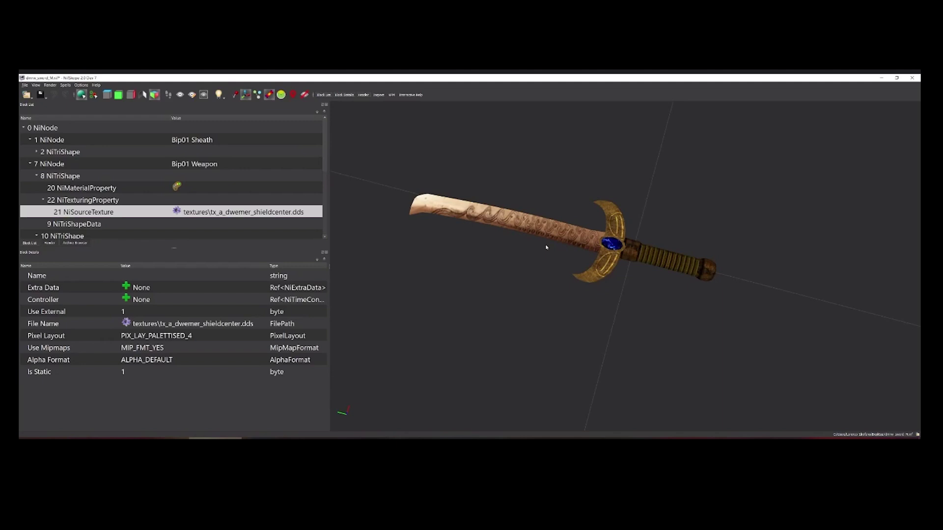
{"action": "mouse_move", "coordinate": [641, 315]}
{"action": "left_mouse_down"}
{"action": "mouse_move", "coordinate": [653, 312]}
{"action": "mouse_move", "coordinate": [648, 304]}
{"action": "left_mouse_up"}
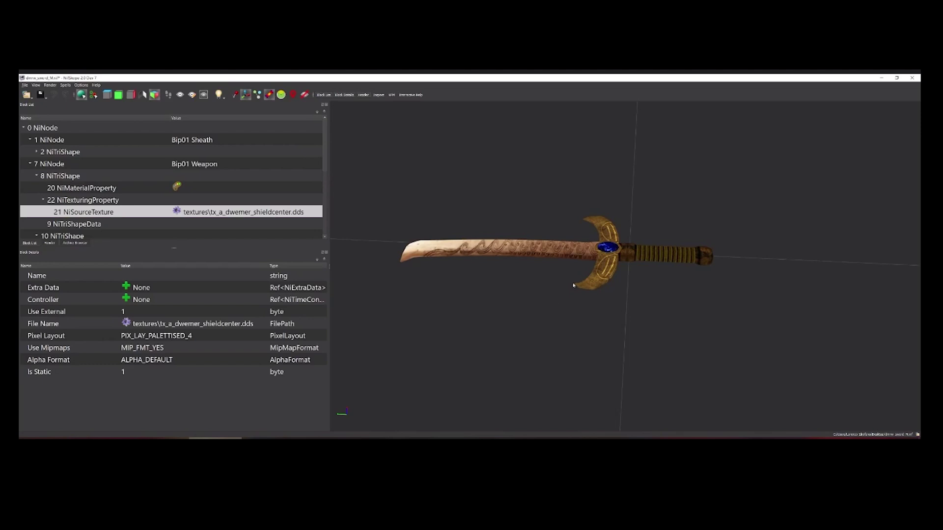
Select the Tri Machete 2 blade mesh and inspect how the blade meets the crossguard and grip.
{"action": "left_click", "coordinate": [562, 249]}
{"action": "left_click", "coordinate": [554, 286]}
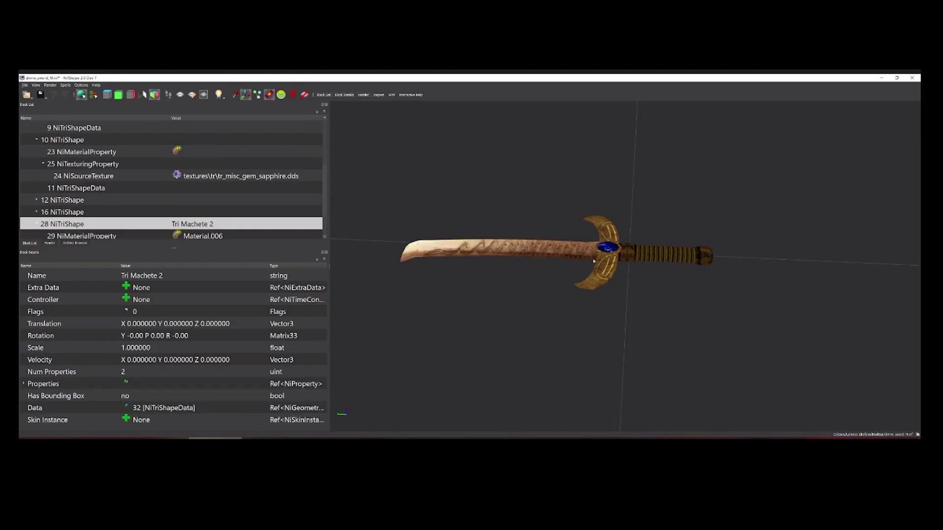
{"action": "scroll", "coordinate": [573, 234], "scroll_direction": "down", "scroll_amount": 1}
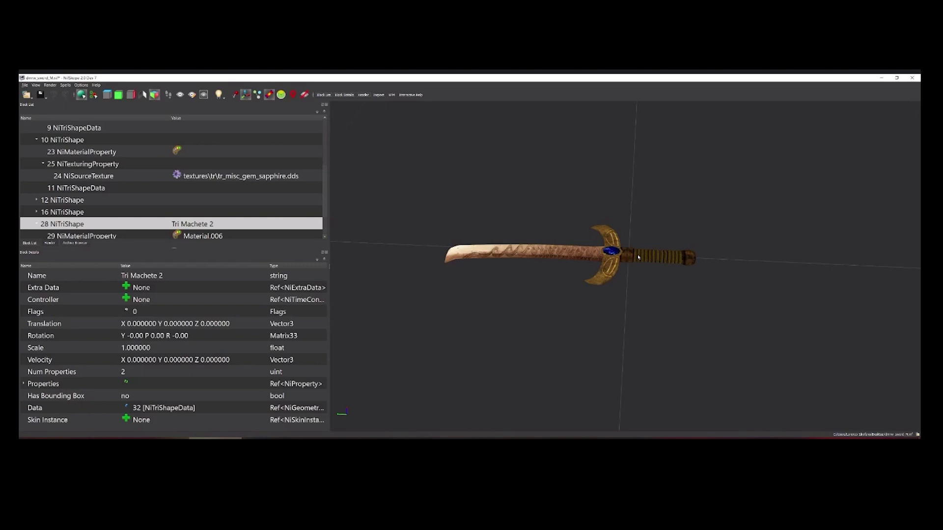
{"action": "scroll", "coordinate": [615, 303], "scroll_direction": "up", "scroll_amount": 5}
{"action": "scroll", "coordinate": [515, 255], "scroll_direction": "down", "scroll_amount": 4}
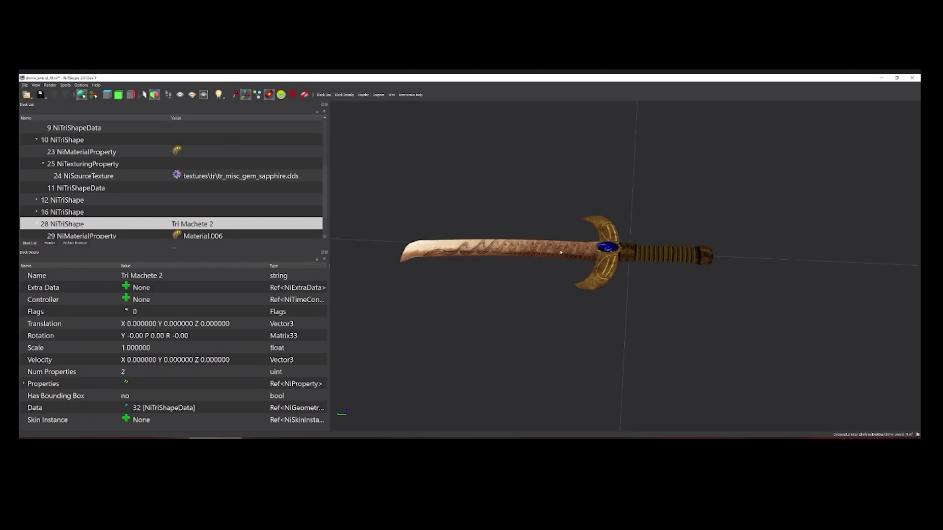
{"action": "mouse_move", "coordinate": [660, 242]}
{"action": "left_mouse_down"}
{"action": "mouse_move", "coordinate": [664, 226]}
{"action": "mouse_move", "coordinate": [666, 250]}
{"action": "left_mouse_up"}
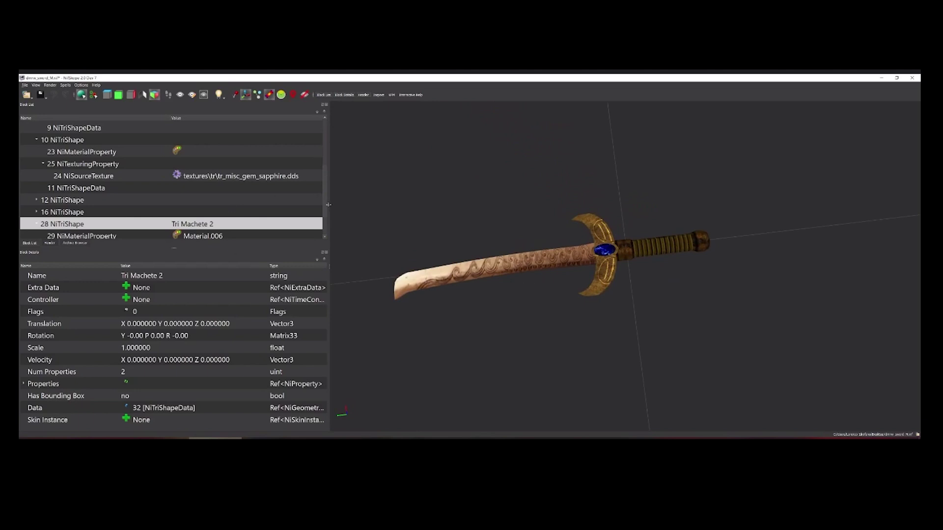
Widen the block list and review the crossguard and gem texture nodes alongside the sword model.
{"action": "mouse_move", "coordinate": [327, 206]}
{"action": "left_mouse_down"}
{"action": "mouse_move", "coordinate": [309, 206]}
{"action": "mouse_move", "coordinate": [331, 201]}
{"action": "left_mouse_up"}
{"action": "scroll", "coordinate": [233, 186], "scroll_direction": "up", "scroll_amount": 3}
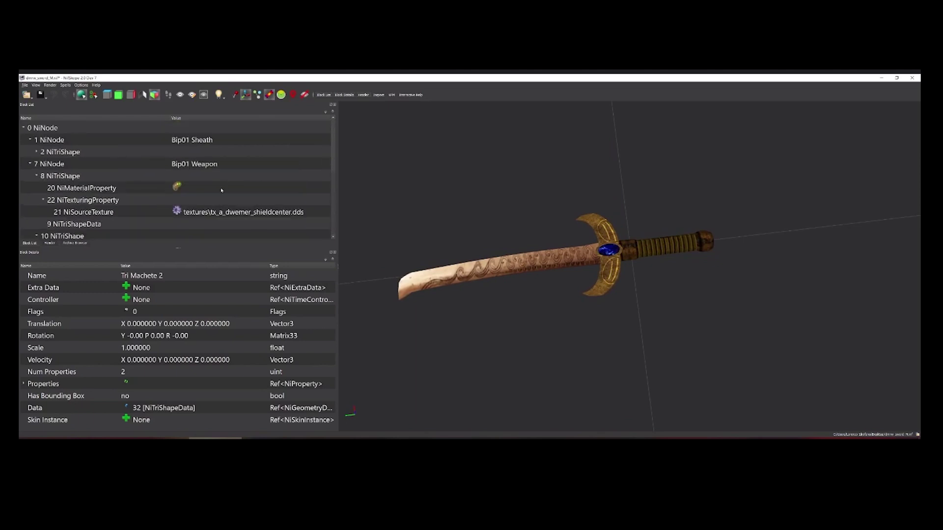
{"action": "scroll", "coordinate": [221, 190], "scroll_direction": "down", "scroll_amount": 2}
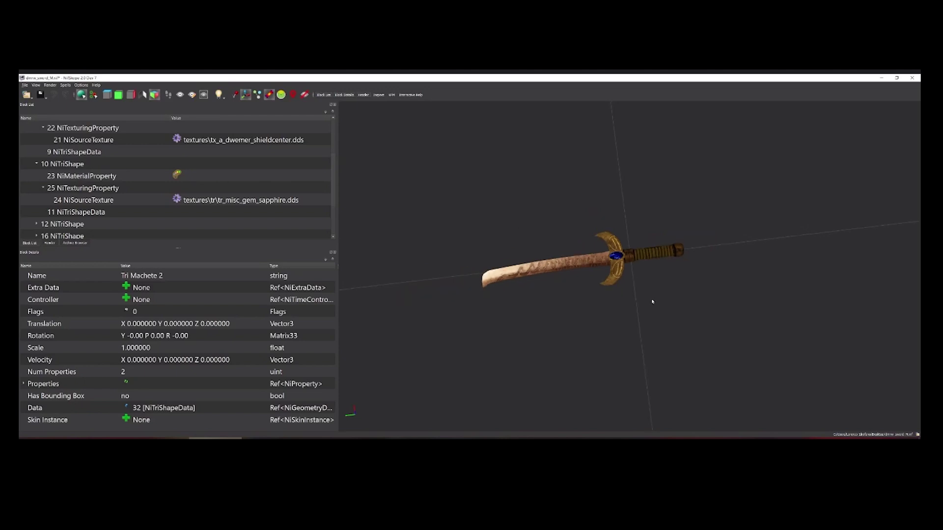
{"action": "left_click_drag", "start_coordinate": [641, 303], "coordinate": [624, 289]}
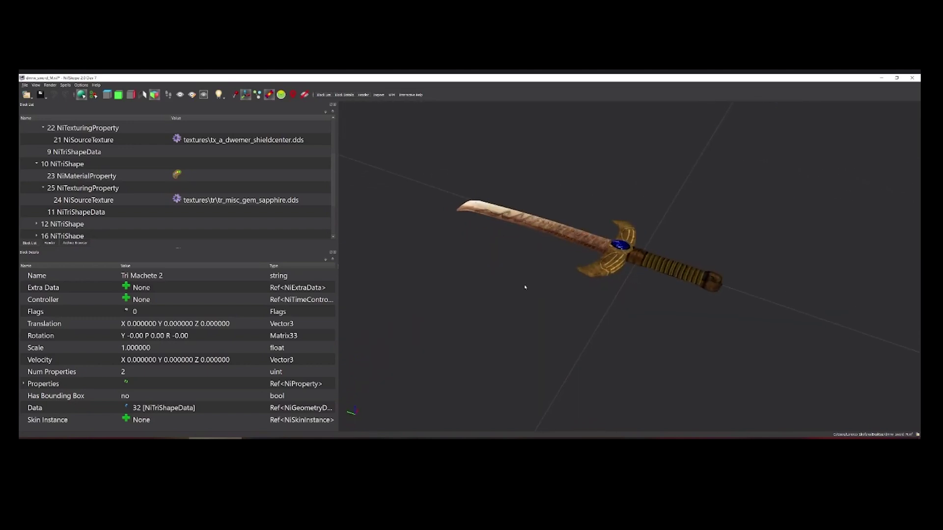
{"action": "mouse_move", "coordinate": [544, 299]}
{"action": "left_mouse_down"}
{"action": "mouse_move", "coordinate": [543, 289]}
{"action": "mouse_move", "coordinate": [548, 298]}
{"action": "left_mouse_up"}
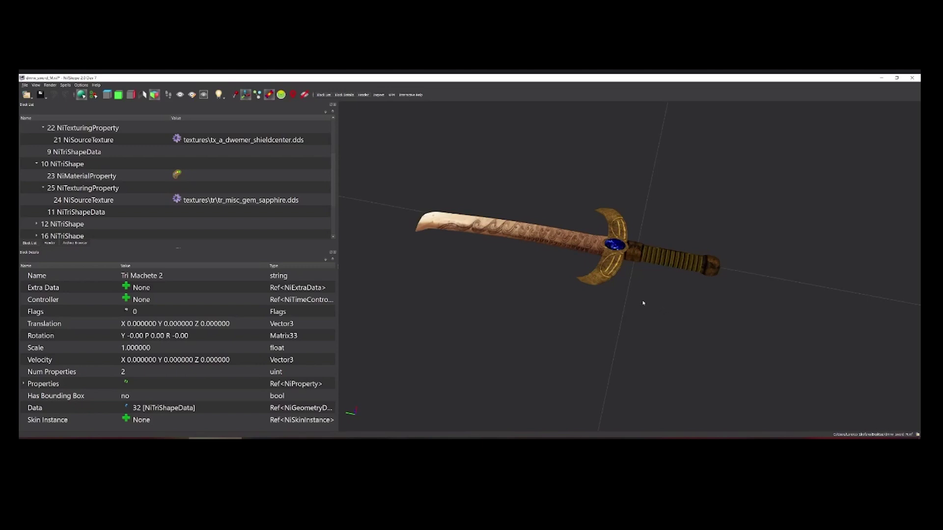
{"action": "scroll", "coordinate": [644, 303], "scroll_direction": "down", "scroll_amount": 2}
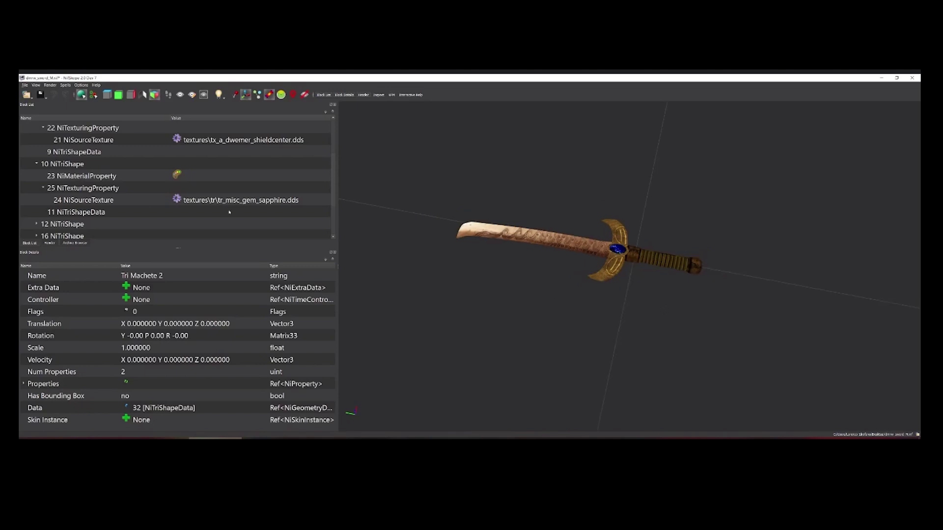
Collapse the Bip01 Sheath and Bip01 Weapon nodes in the block list.
{"action": "scroll", "coordinate": [149, 194], "scroll_direction": "up", "scroll_amount": 2}
{"action": "left_click", "coordinate": [29, 140]}
{"action": "left_click", "coordinate": [30, 152]}
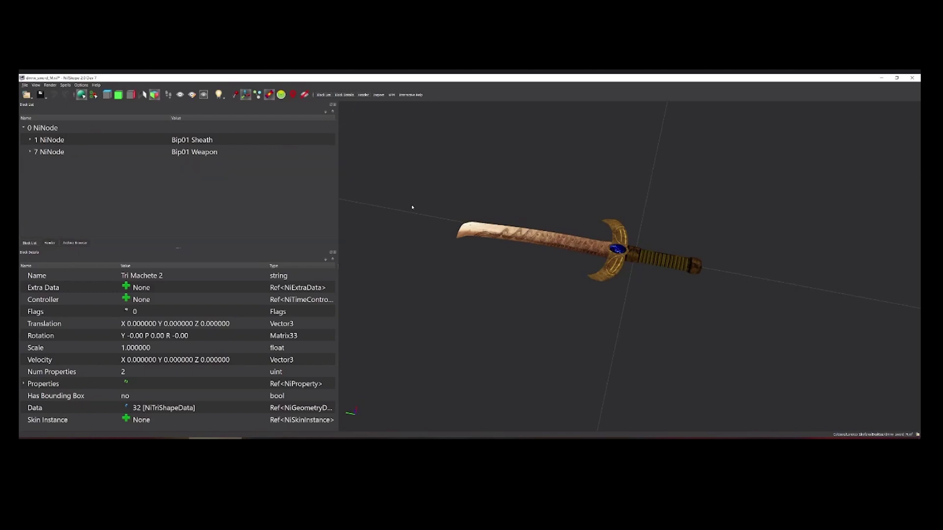
Select the crossguard mesh on the sword model so that its node is highlighted in the block list.
{"action": "scroll", "coordinate": [411, 207], "scroll_direction": "up", "scroll_amount": 5}
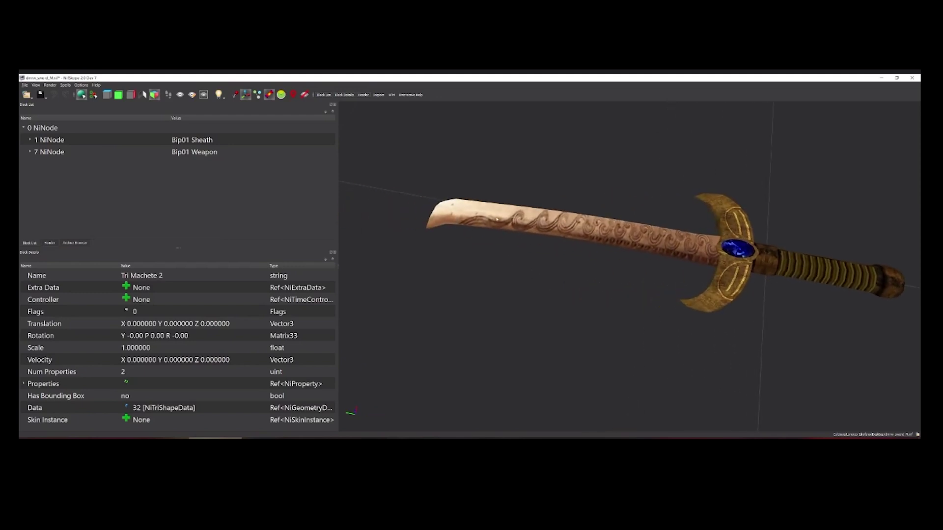
{"action": "left_click", "coordinate": [746, 281]}
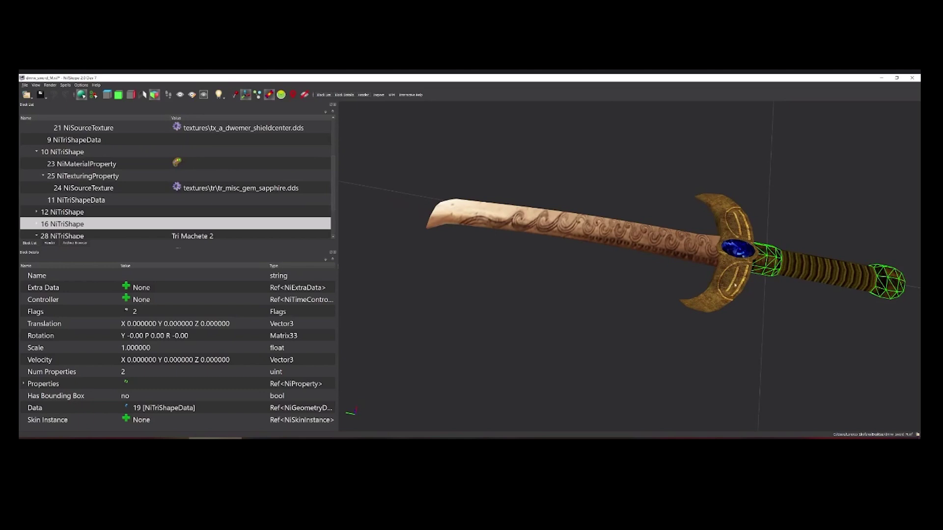
{"action": "left_click", "coordinate": [718, 298]}
{"action": "scroll", "coordinate": [718, 298], "scroll_direction": "down", "scroll_amount": 3}
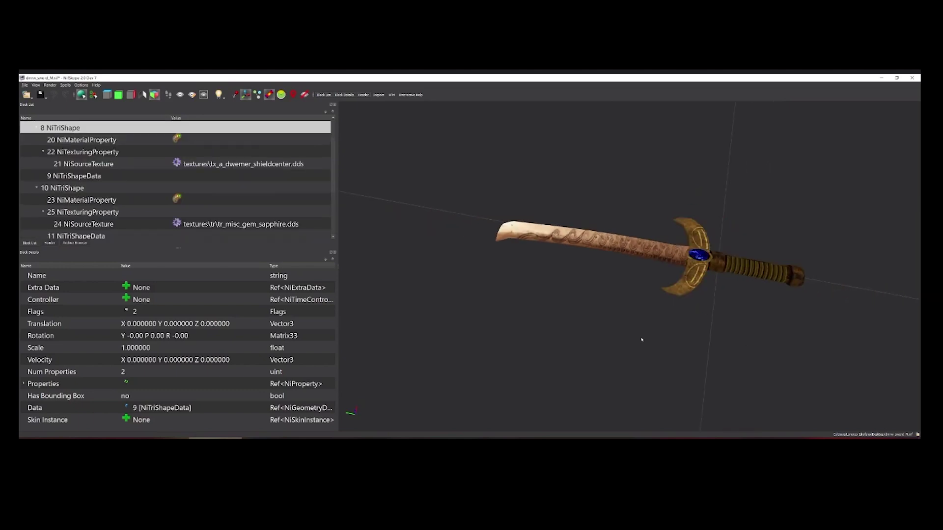
{"action": "left_click", "coordinate": [692, 284]}
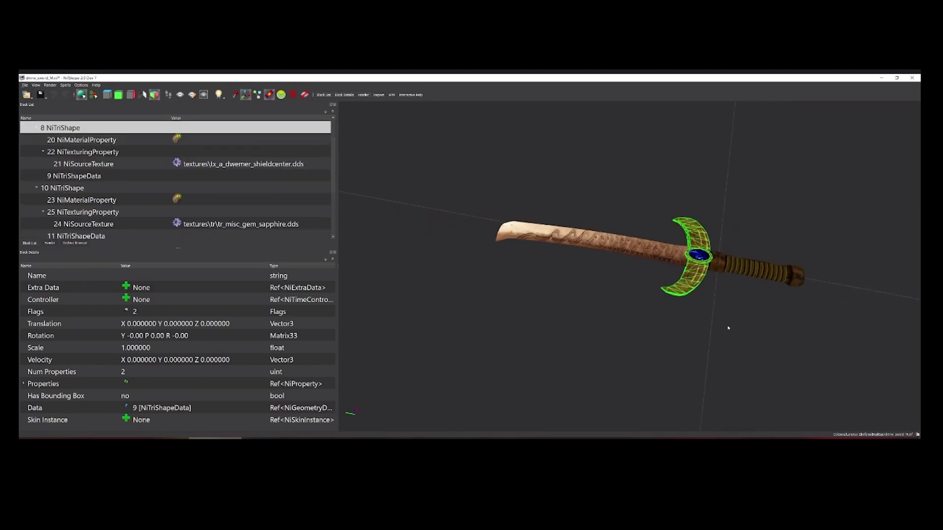
Examine the crossguard's Dwemer texture up close and compare it with the blade and grip on the full sword.
{"action": "scroll", "coordinate": [666, 319], "scroll_direction": "up", "scroll_amount": 3}
{"action": "left_click", "coordinate": [669, 339]}
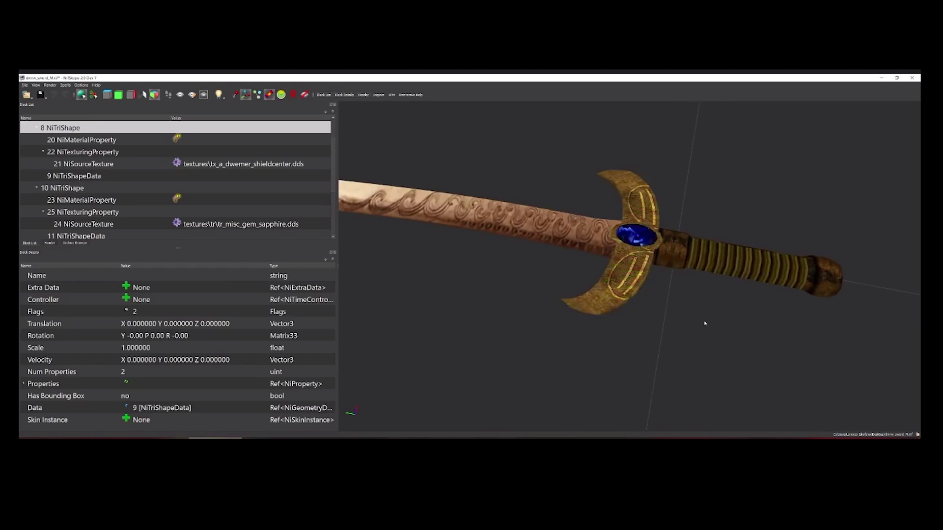
{"action": "left_click_drag", "start_coordinate": [704, 323], "coordinate": [612, 311]}
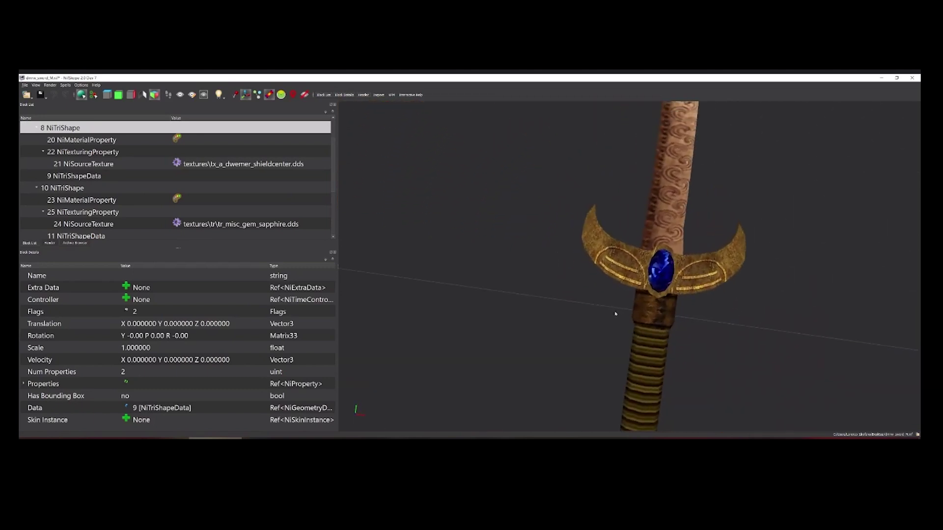
{"action": "left_click", "coordinate": [614, 264]}
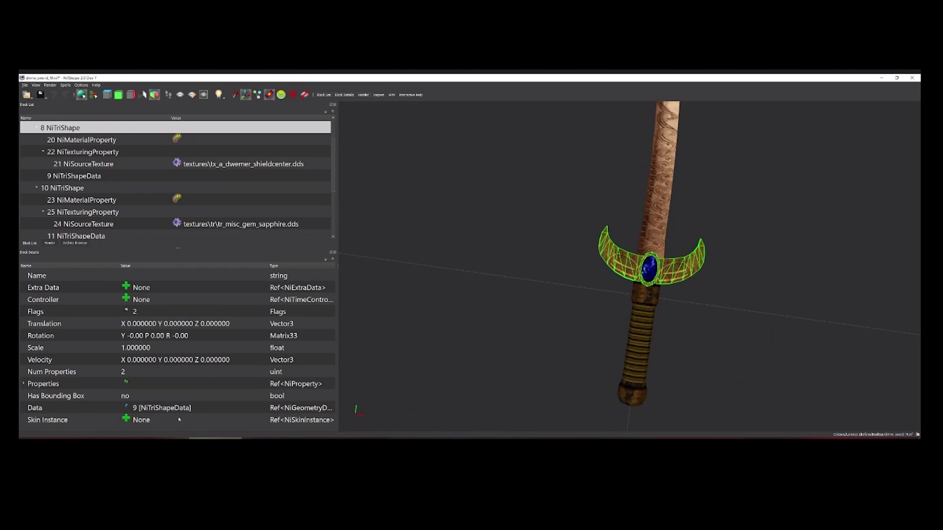
{"action": "left_click_drag", "start_coordinate": [642, 303], "coordinate": [602, 277]}
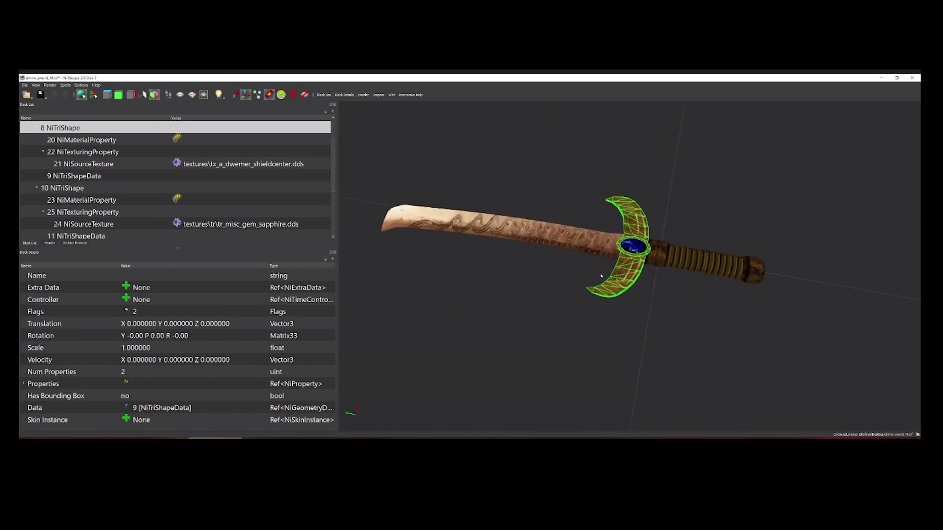
{"action": "left_click", "coordinate": [682, 349]}
{"action": "scroll", "coordinate": [688, 349], "scroll_direction": "down", "scroll_amount": 2}
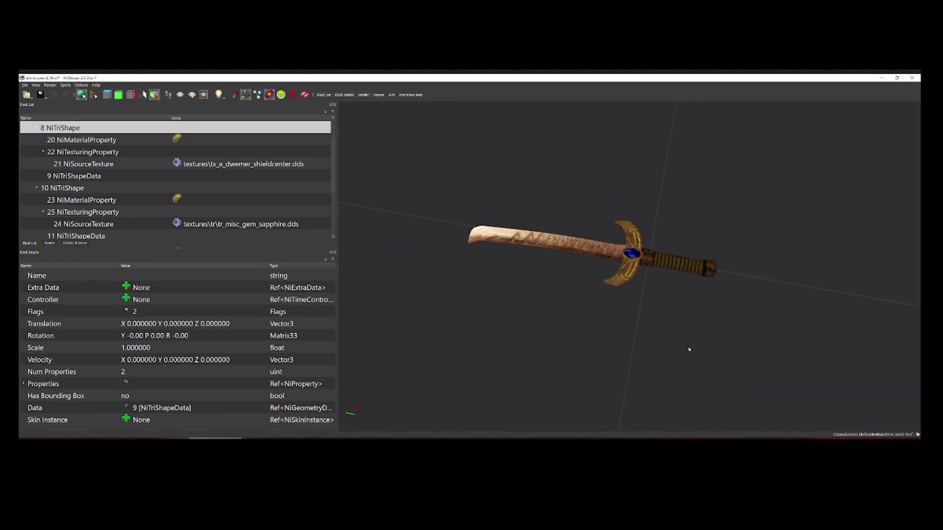
{"action": "scroll", "coordinate": [689, 349], "scroll_direction": "up", "scroll_amount": 3}
{"action": "middle_click_drag", "start_coordinate": [521, 293], "coordinate": [706, 317]}
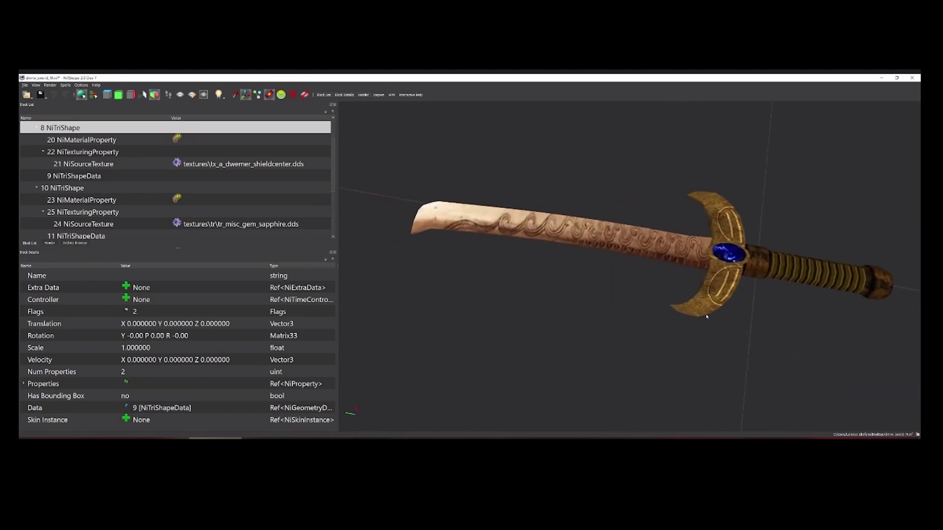
Inspect the blade engraving and the crossguard's texture with and without the mesh highlighted, dismissing the Malwarebytes notification.
{"action": "left_click", "coordinate": [726, 283]}
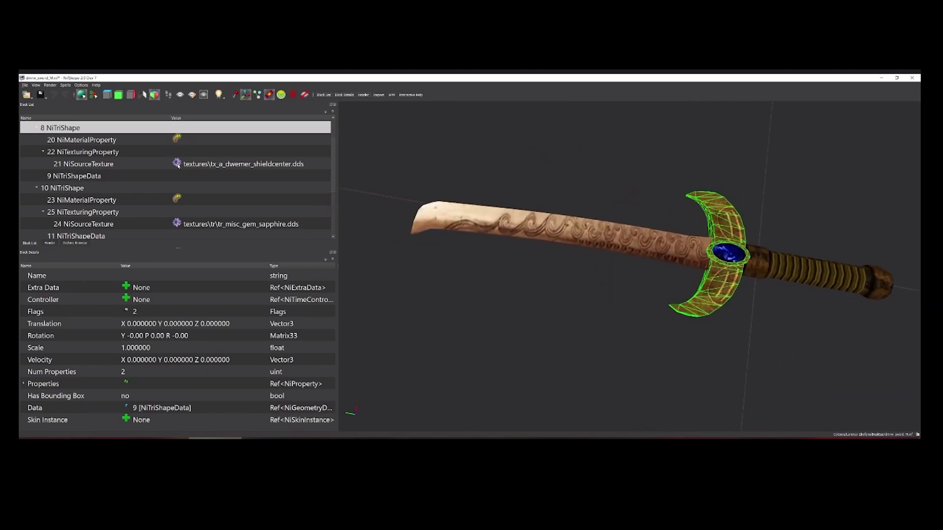
{"action": "left_click", "coordinate": [507, 275]}
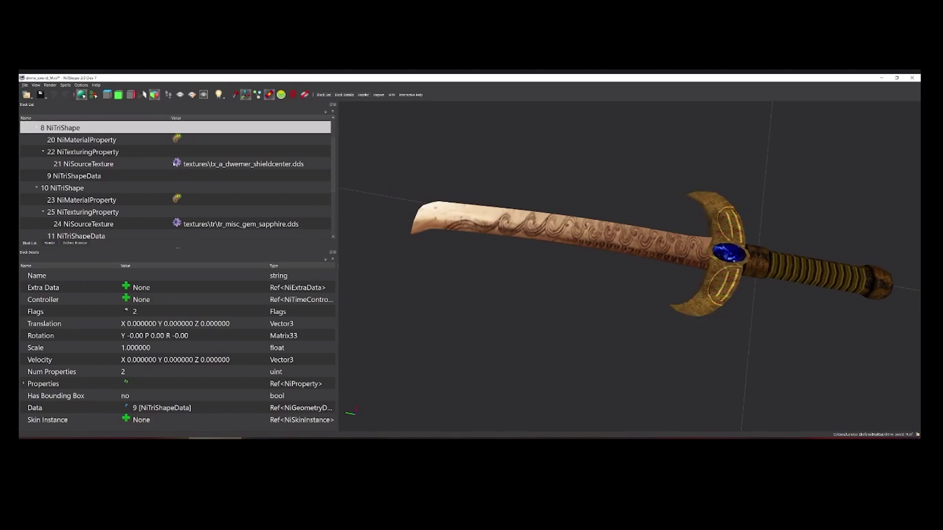
{"action": "left_click_drag", "start_coordinate": [657, 298], "coordinate": [702, 319]}
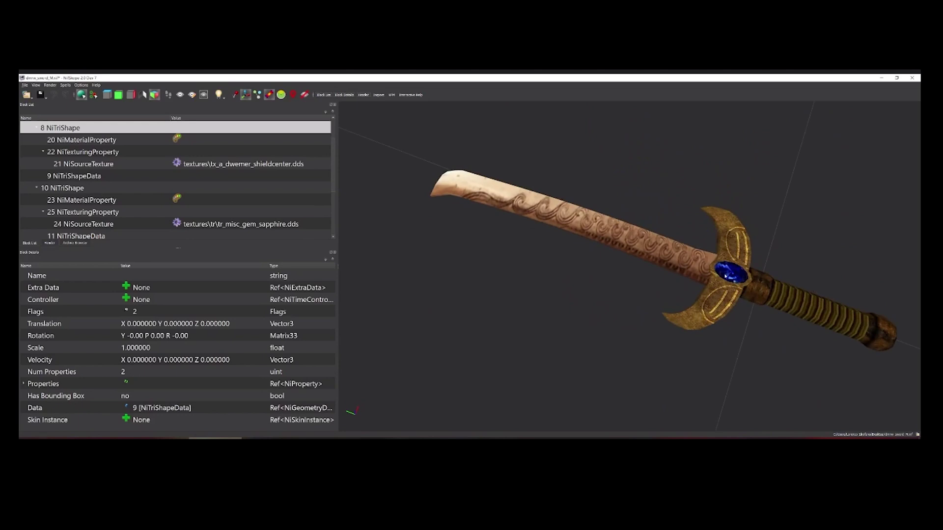
{"action": "scroll", "coordinate": [720, 328], "scroll_direction": "down", "scroll_amount": 2}
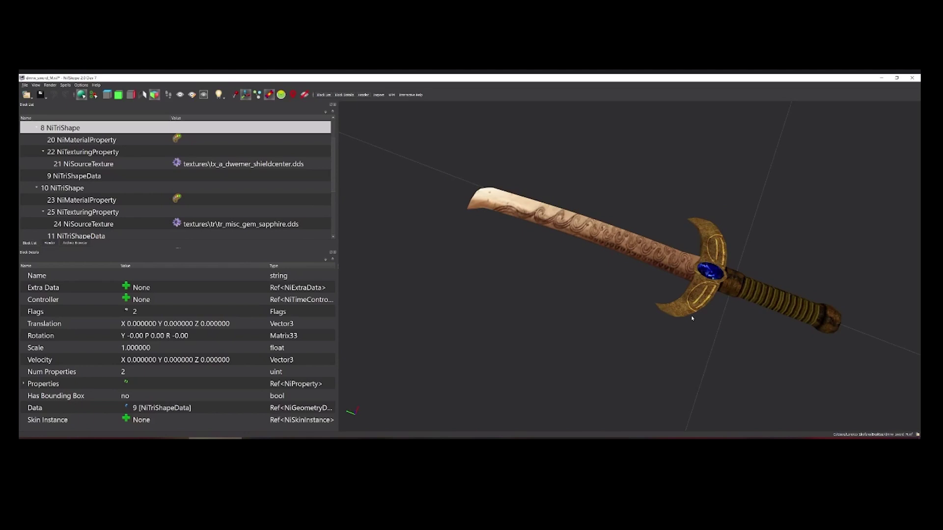
{"action": "scroll", "coordinate": [663, 332], "scroll_direction": "up", "scroll_amount": 5}
{"action": "middle_click_drag", "start_coordinate": [687, 338], "coordinate": [665, 337]}
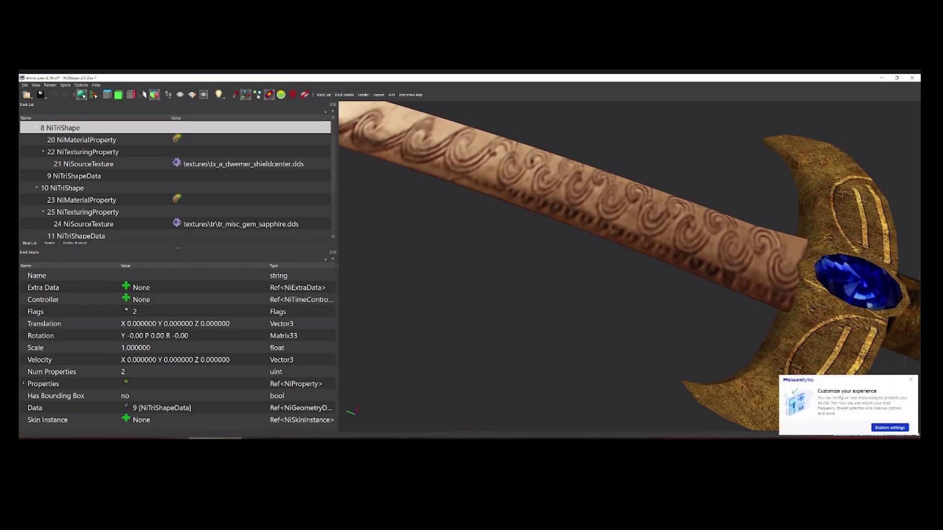
{"action": "left_click", "coordinate": [910, 381]}
{"action": "middle_click_drag", "start_coordinate": [730, 334], "coordinate": [682, 321]}
{"action": "left_click", "coordinate": [682, 320]}
{"action": "scroll", "coordinate": [687, 327], "scroll_direction": "down", "scroll_amount": 3}
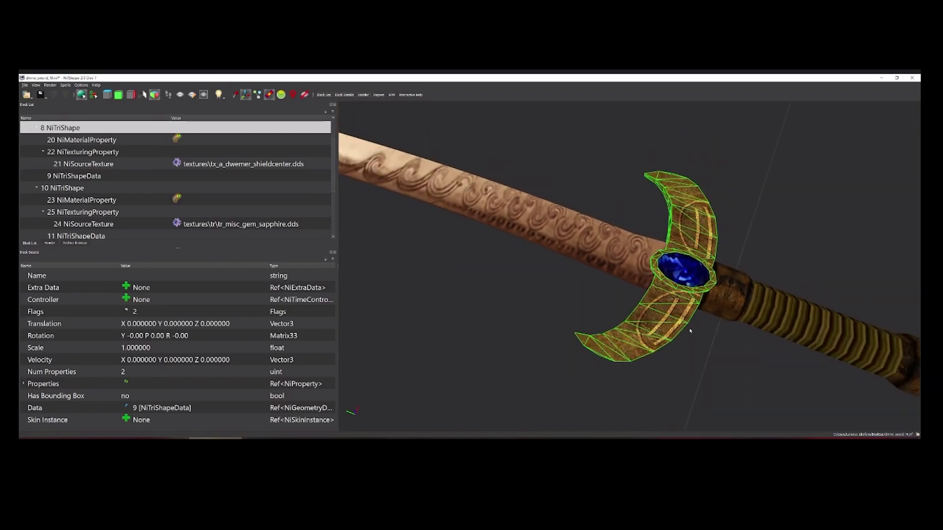
Inspect the crossguard's mesh triangles and ornament placement from the side, the blade end and the front.
{"action": "left_click_drag", "start_coordinate": [648, 325], "coordinate": [579, 290]}
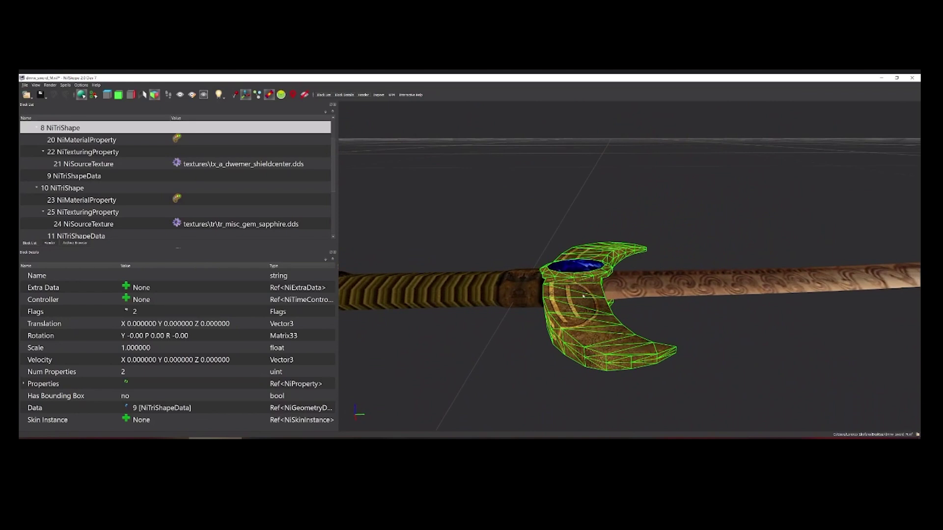
{"action": "left_click_drag", "start_coordinate": [649, 293], "coordinate": [593, 307]}
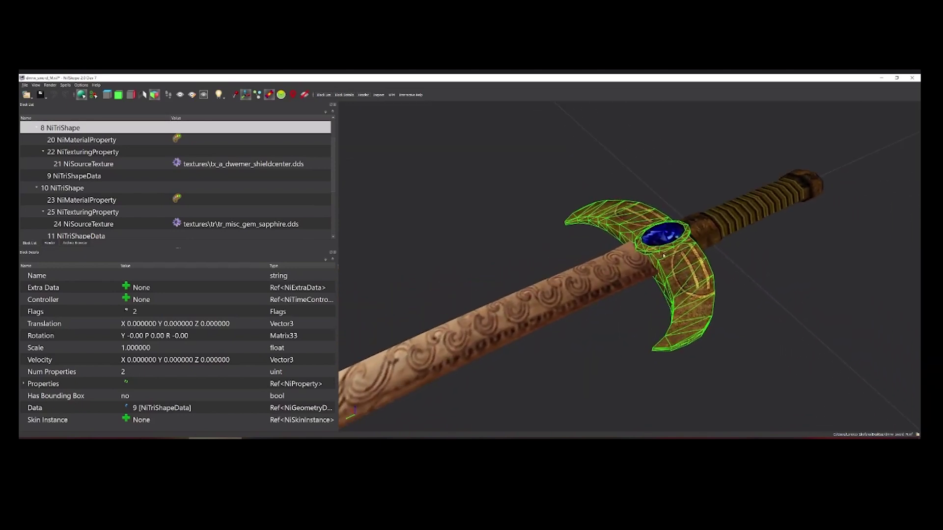
{"action": "scroll", "coordinate": [723, 316], "scroll_direction": "up", "scroll_amount": 4}
{"action": "left_click_drag", "start_coordinate": [790, 294], "coordinate": [672, 332]}
{"action": "scroll", "coordinate": [674, 336], "scroll_direction": "down", "scroll_amount": 2}
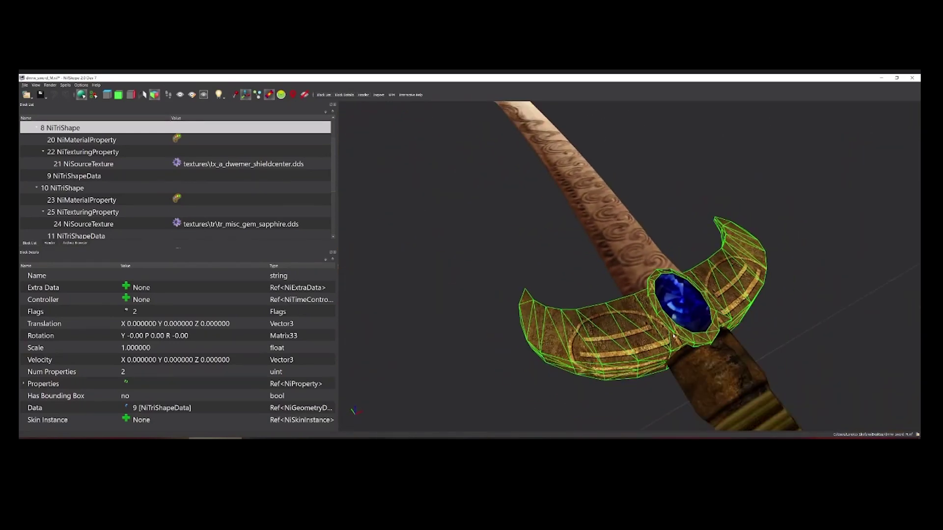
{"action": "left_click", "coordinate": [791, 324]}
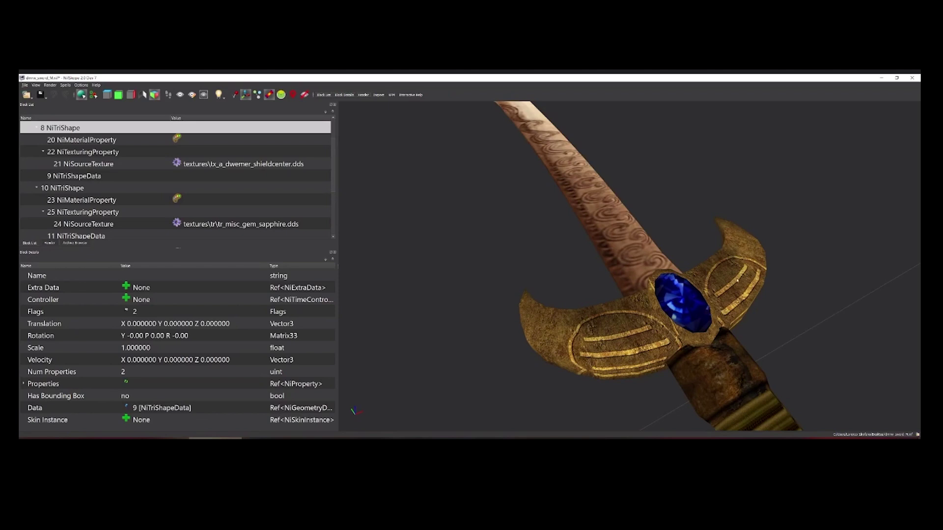
{"action": "left_click", "coordinate": [636, 323]}
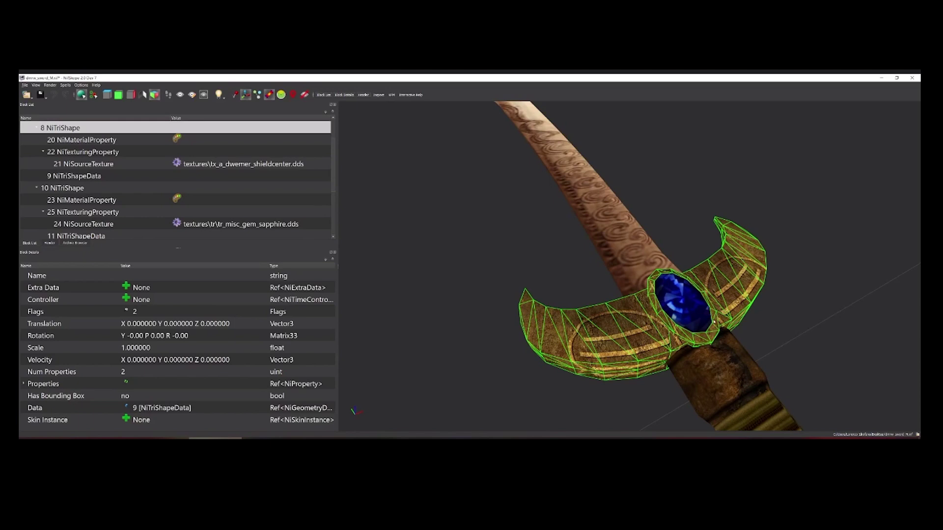
{"action": "left_click_drag", "start_coordinate": [714, 315], "coordinate": [705, 337]}
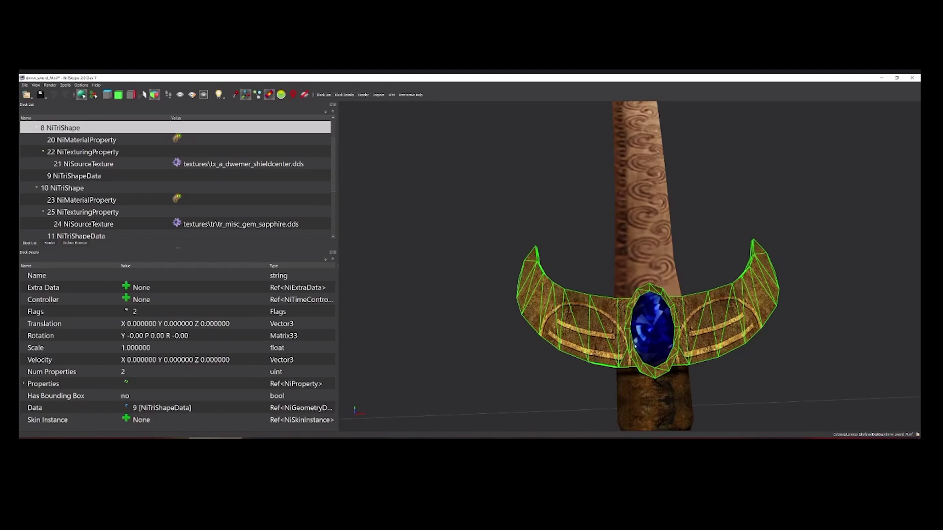
{"action": "left_click", "coordinate": [789, 225]}
{"action": "left_click", "coordinate": [733, 326]}
Examine the crossguard's side edges around the gem, and review it on the whole sword and from the front.
{"action": "left_click_drag", "start_coordinate": [834, 309], "coordinate": [638, 310]}
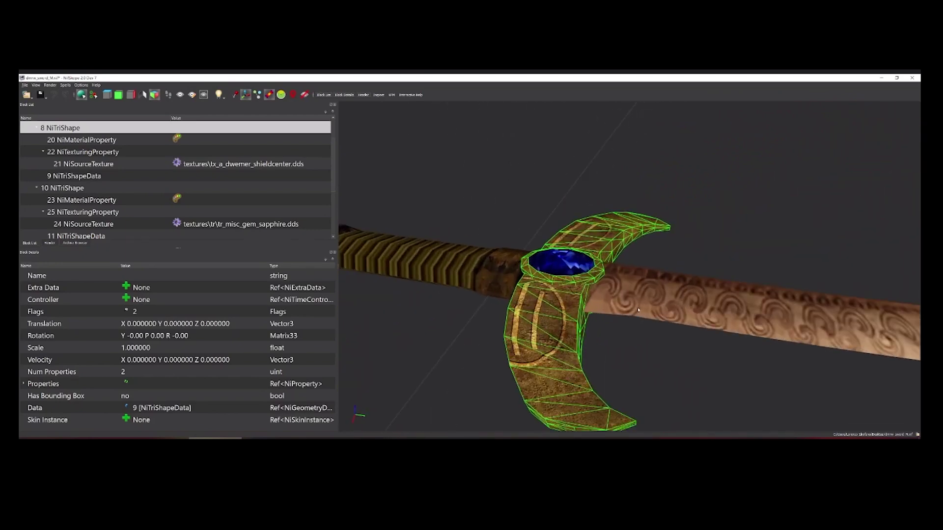
{"action": "left_click_drag", "start_coordinate": [573, 283], "coordinate": [546, 289]}
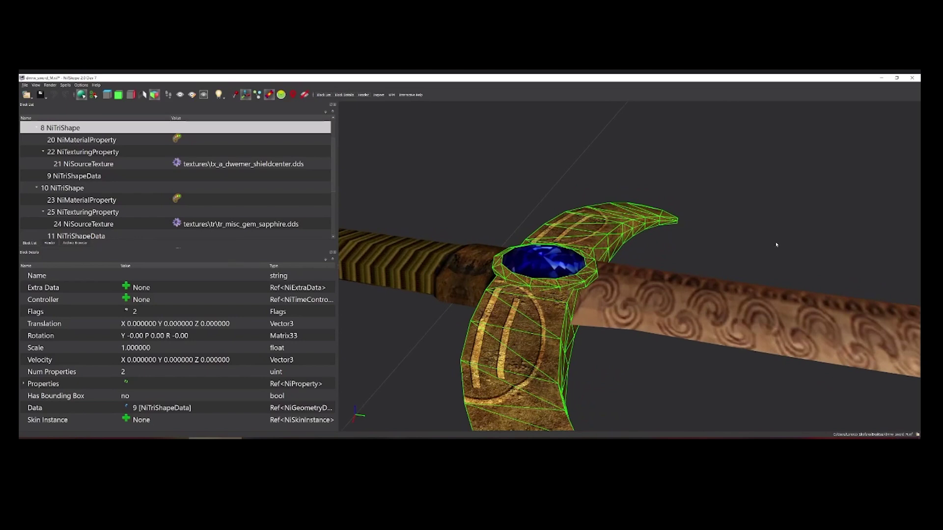
{"action": "left_click_drag", "start_coordinate": [797, 239], "coordinate": [597, 327]}
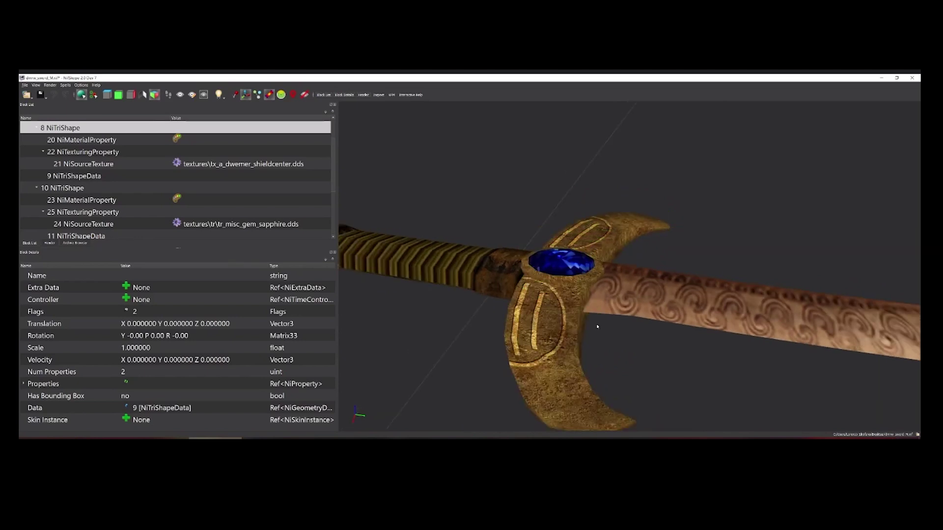
{"action": "left_click", "coordinate": [567, 281]}
{"action": "left_click_drag", "start_coordinate": [648, 305], "coordinate": [681, 280]}
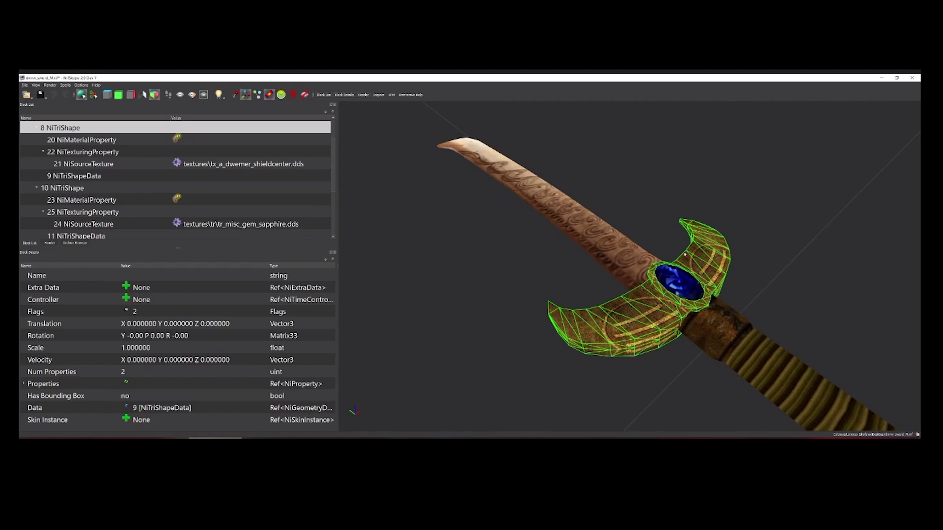
{"action": "left_click_drag", "start_coordinate": [773, 308], "coordinate": [704, 326]}
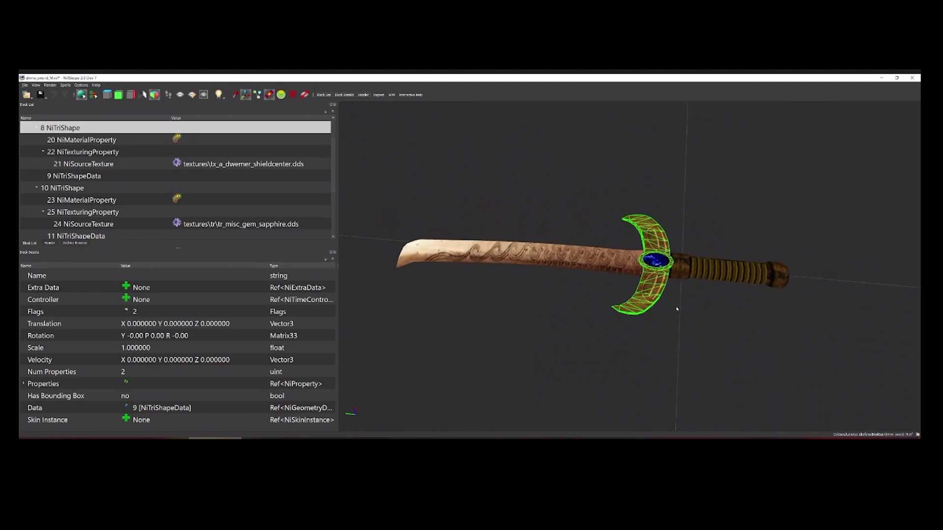
{"action": "scroll", "coordinate": [710, 322], "scroll_direction": "up", "scroll_amount": 6}
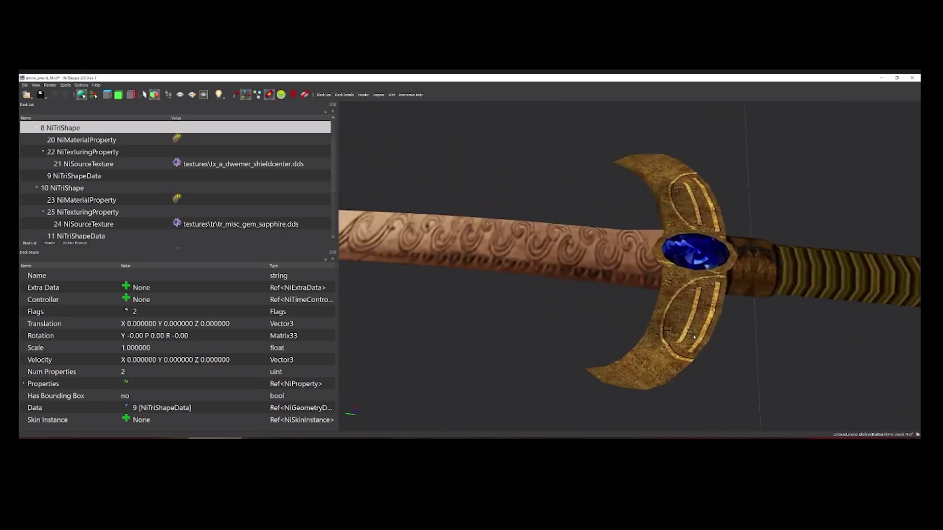
{"action": "scroll", "coordinate": [695, 338], "scroll_direction": "down", "scroll_amount": 4}
{"action": "left_click_drag", "start_coordinate": [695, 338], "coordinate": [649, 324]}
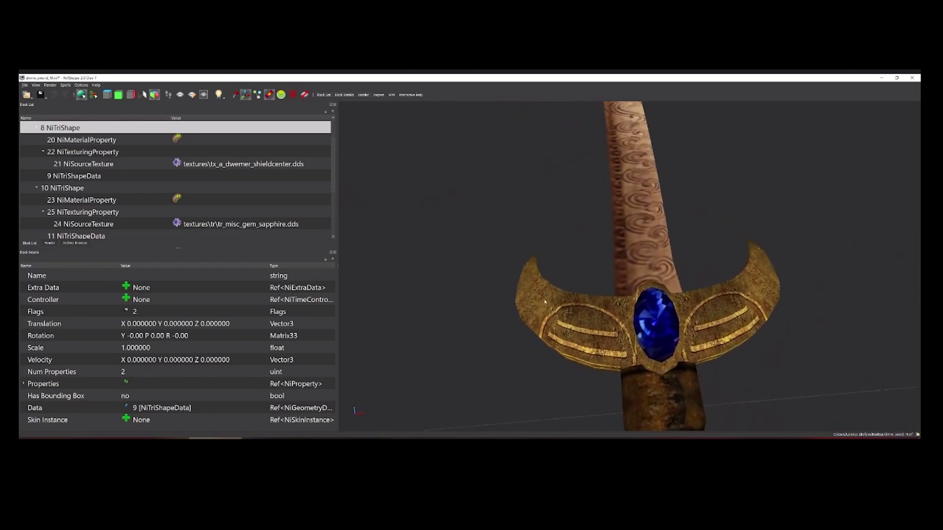
Open the UV editor for the crossguard mesh and move its window clear of the sword model.
{"action": "left_click", "coordinate": [598, 335]}
{"action": "right_click", "coordinate": [561, 321]}
{"action": "mouse_move", "coordinate": [589, 364]}
{"action": "left_click", "coordinate": [630, 366]}
{"action": "scroll", "coordinate": [517, 289], "scroll_direction": "down", "scroll_amount": 2}
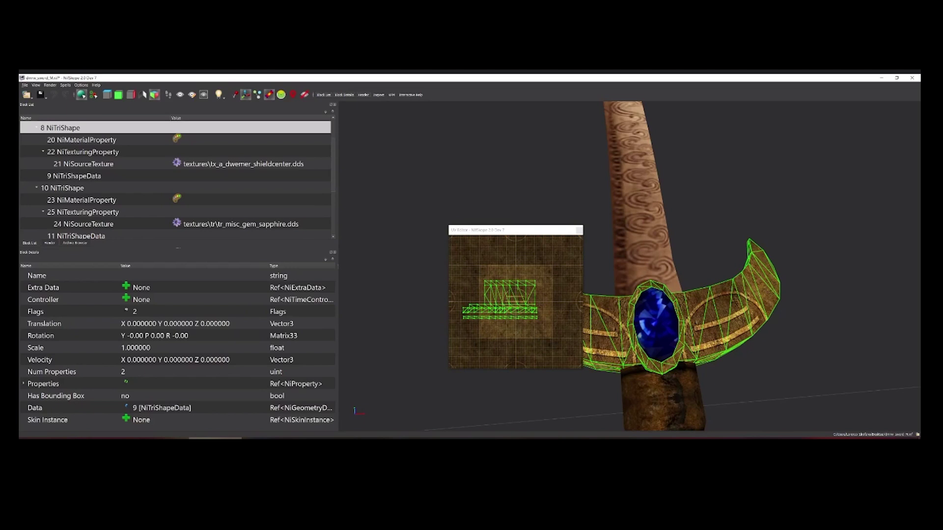
{"action": "scroll", "coordinate": [516, 302], "scroll_direction": "down", "scroll_amount": 2}
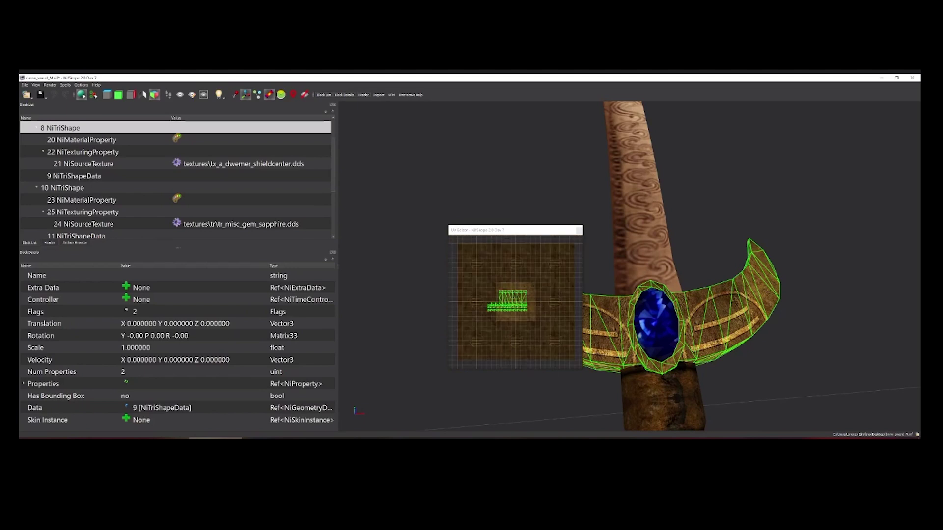
{"action": "left_click_drag", "start_coordinate": [516, 229], "coordinate": [146, 186]}
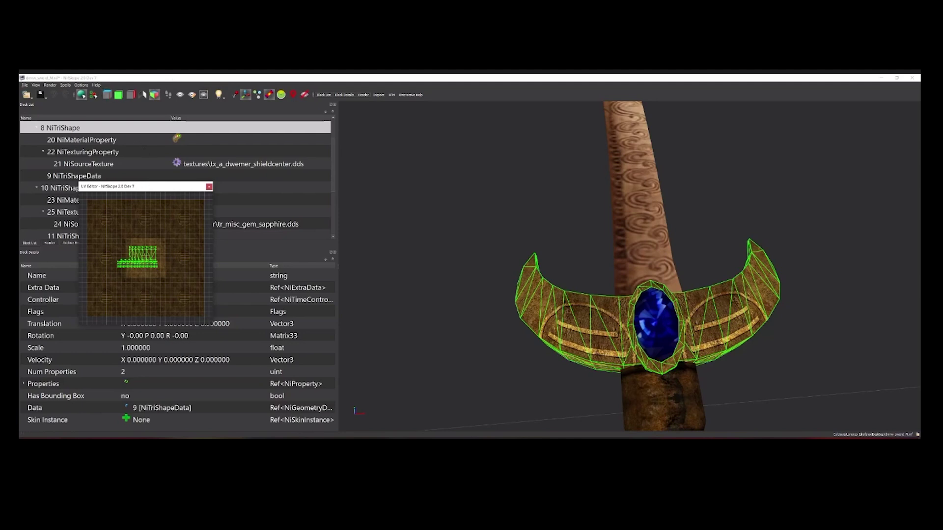
Select all of the crossguard's UV points in the UV editor and clear that selection.
{"action": "scroll", "coordinate": [146, 255], "scroll_direction": "up", "scroll_amount": 3}
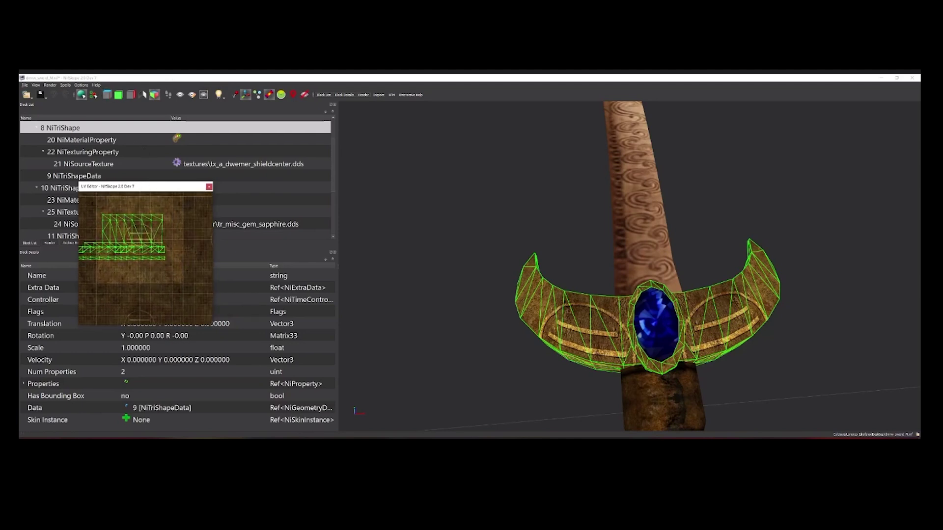
{"action": "middle_click_drag", "start_coordinate": [124, 241], "coordinate": [159, 249]}
{"action": "left_click_drag", "start_coordinate": [115, 214], "coordinate": [228, 326]}
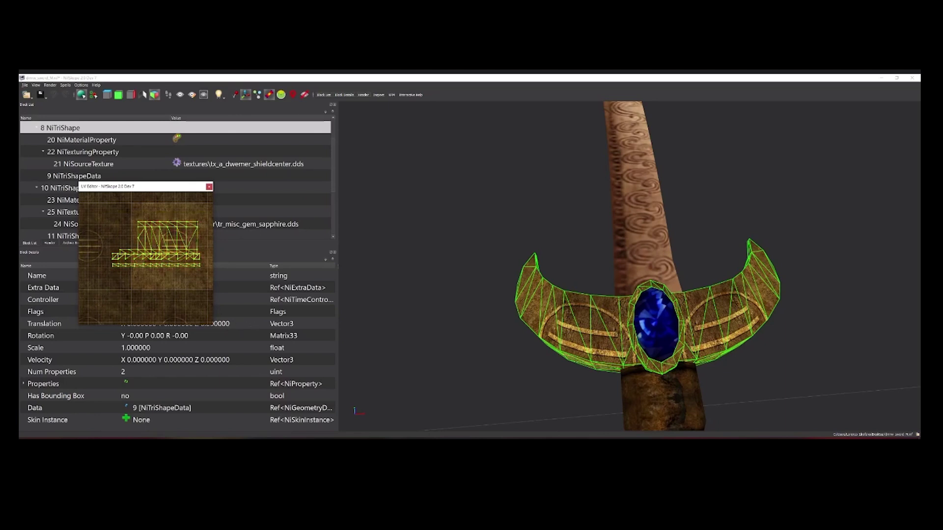
{"action": "key", "text": "ctrl+n"}
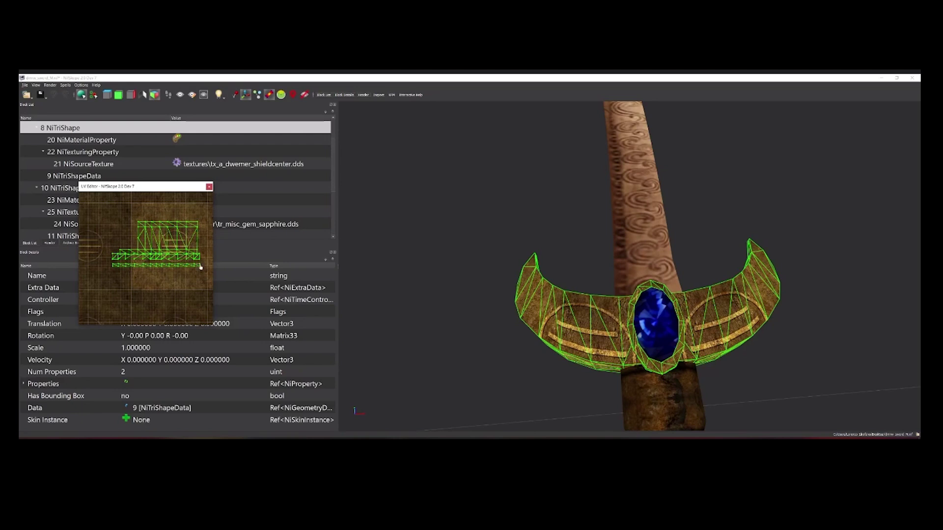
Try to select the connected UV points of the lowest strip in the crossguard's UV layout.
{"action": "right_click", "coordinate": [201, 267]}
{"action": "left_click", "coordinate": [221, 305]}
{"action": "left_click", "coordinate": [200, 264]}
{"action": "right_click", "coordinate": [200, 265]}
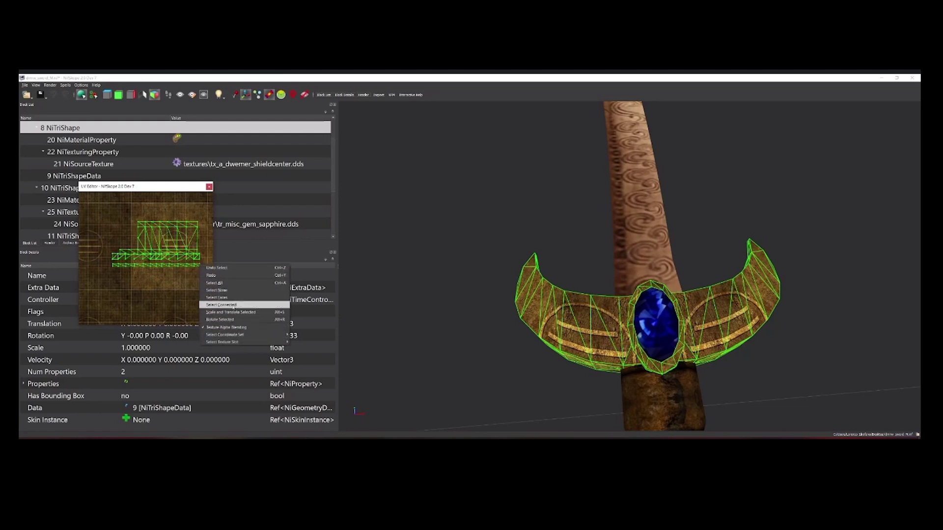
{"action": "left_click", "coordinate": [221, 305]}
{"action": "scroll", "coordinate": [169, 270], "scroll_direction": "up", "scroll_amount": 3}
{"action": "left_click", "coordinate": [169, 273]}
{"action": "left_click_drag", "start_coordinate": [168, 273], "coordinate": [168, 330]}
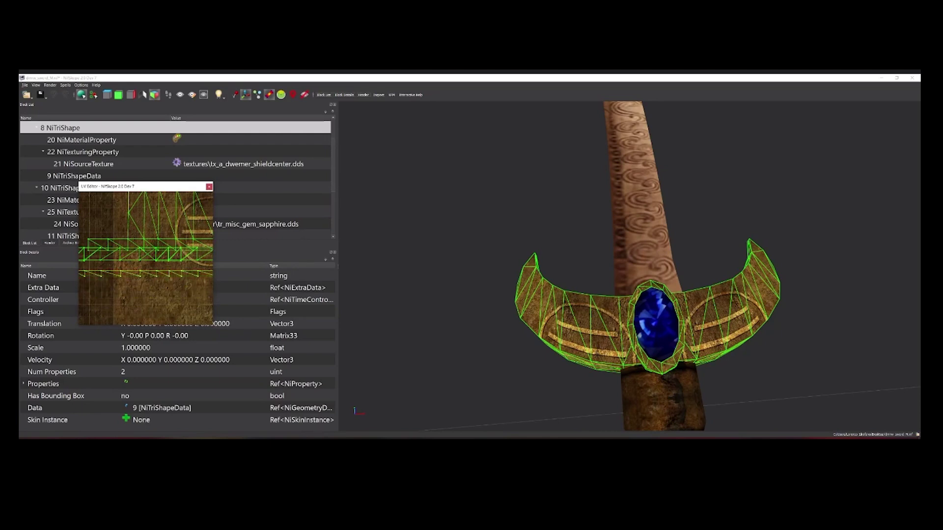
Try to select the connected UV points of the taller lower strip and move the strip down, and undo those changes.
{"action": "scroll", "coordinate": [106, 255], "scroll_direction": "down", "scroll_amount": 3}
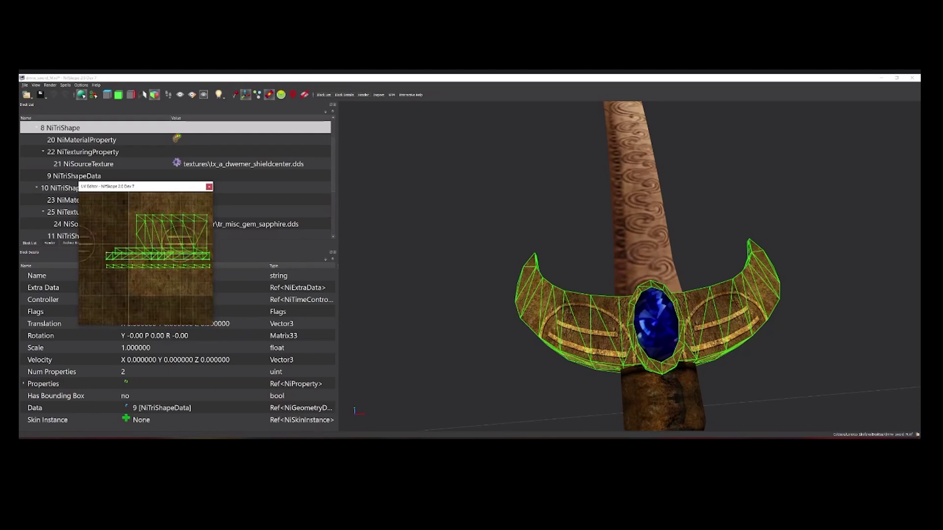
{"action": "right_click", "coordinate": [196, 260]}
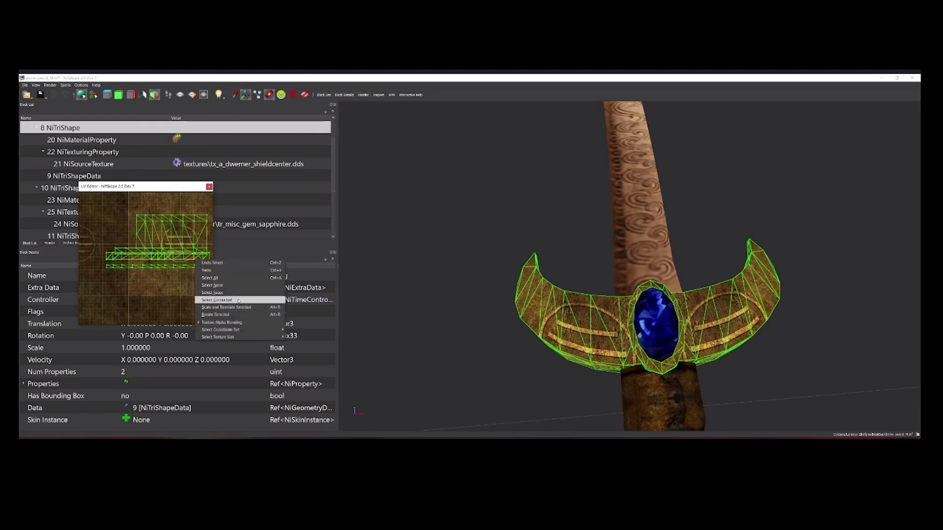
{"action": "left_click", "coordinate": [238, 300]}
{"action": "left_click_drag", "start_coordinate": [193, 261], "coordinate": [194, 297]}
{"action": "key", "text": "ctrl+z"}
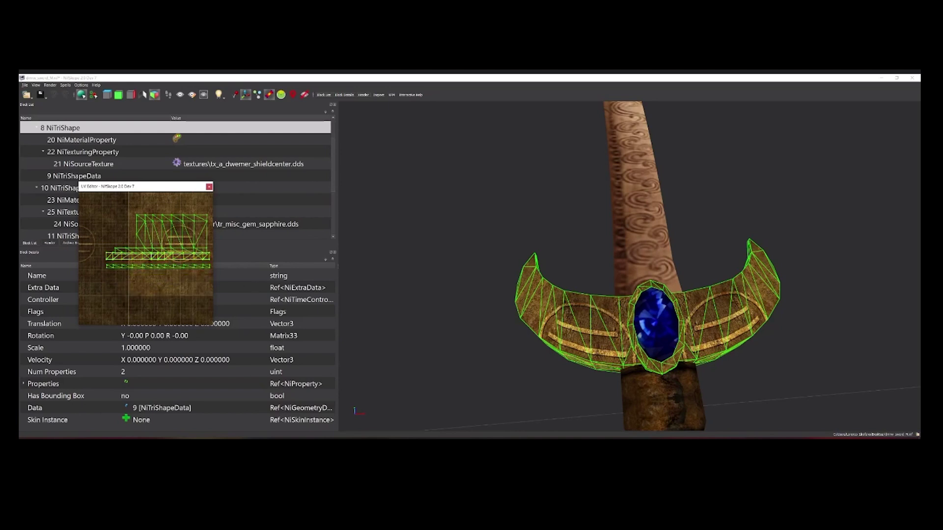
{"action": "key", "text": "ctrl+z"}
{"action": "key", "text": "ctrl+z"}
{"action": "key", "text": "ctrl+z"}
{"action": "key", "text": "ctrl+z"}
Try to pick the end points of the lower strips in the crossguard's UV layout, and undo each attempt.
{"action": "left_click_drag", "start_coordinate": [210, 268], "coordinate": [210, 277]}
{"action": "key", "text": "ctrl+z"}
{"action": "left_click_drag", "start_coordinate": [101, 251], "coordinate": [110, 259]}
{"action": "key", "text": "ctrl+z"}
Try moving the taller strip below the rest of the UV layout, against the texture tile's lower edge, and undo the moves.
{"action": "scroll", "coordinate": [118, 246], "scroll_direction": "up", "scroll_amount": 7}
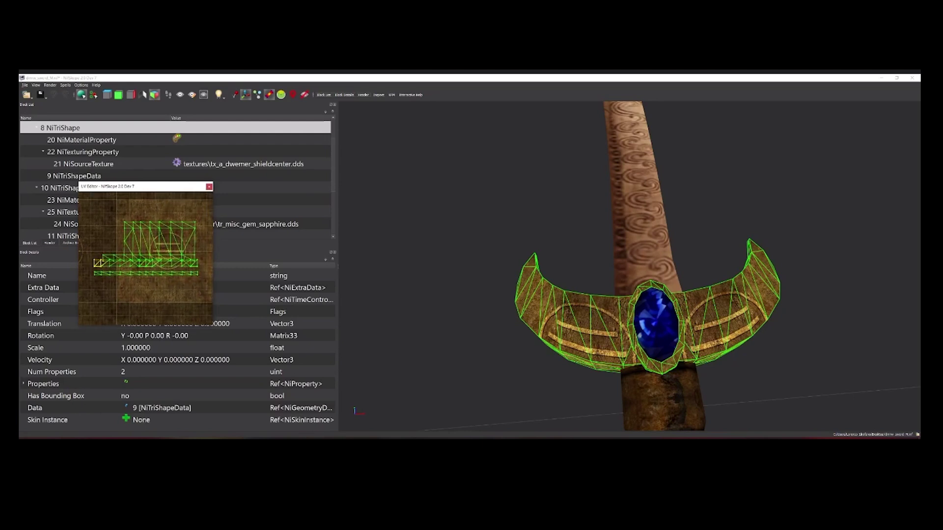
{"action": "middle_click_drag", "start_coordinate": [119, 246], "coordinate": [140, 257]}
{"action": "scroll", "coordinate": [128, 255], "scroll_direction": "down", "scroll_amount": 4}
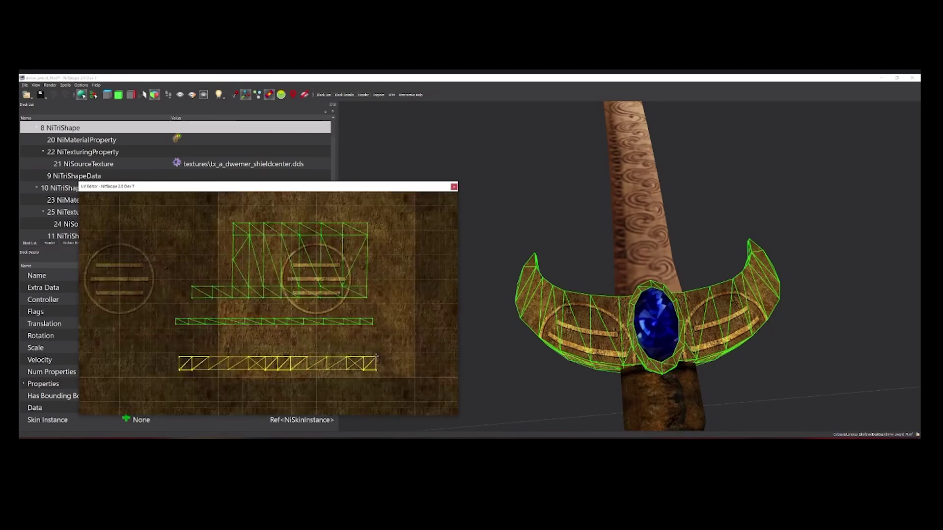
{"action": "left_click_drag", "start_coordinate": [358, 358], "coordinate": [415, 364]}
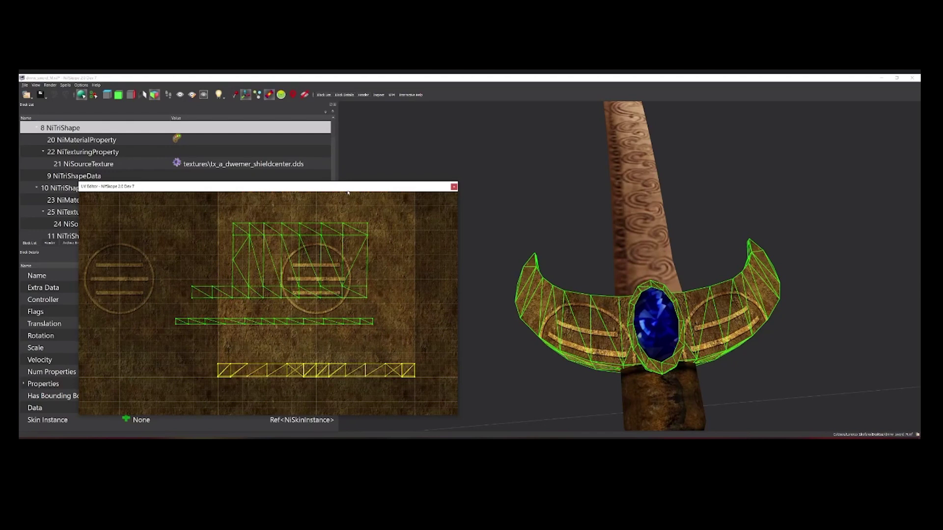
{"action": "key", "text": "ctrl+z"}
{"action": "key", "text": "ctrl+z"}
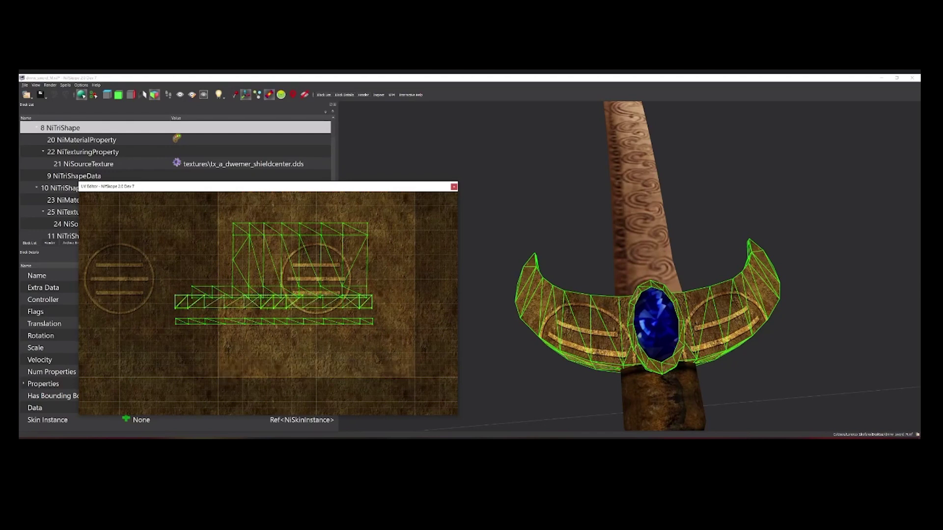
Close the UV editor and review the whole sword from the side with the crossguard highlighted and unhighlighted.
{"action": "left_click", "coordinate": [454, 186]}
{"action": "left_click_drag", "start_coordinate": [550, 233], "coordinate": [672, 246]}
{"action": "left_click", "coordinate": [696, 238]}
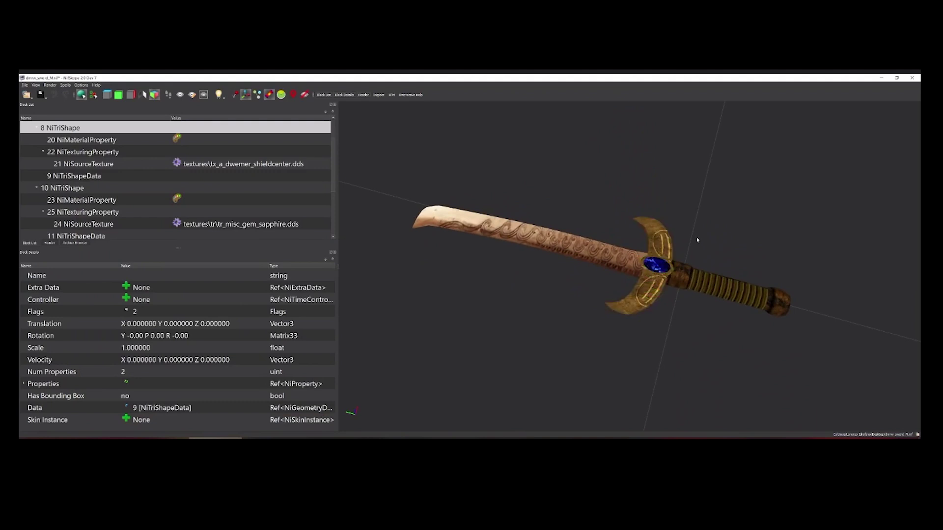
{"action": "scroll", "coordinate": [690, 309], "scroll_direction": "up", "scroll_amount": 1}
{"action": "left_click", "coordinate": [668, 292]}
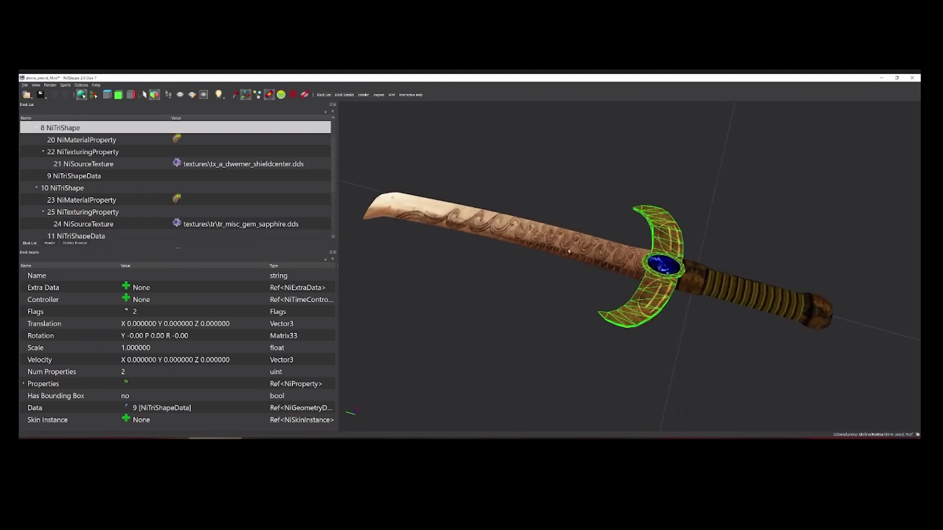
{"action": "left_click", "coordinate": [496, 279]}
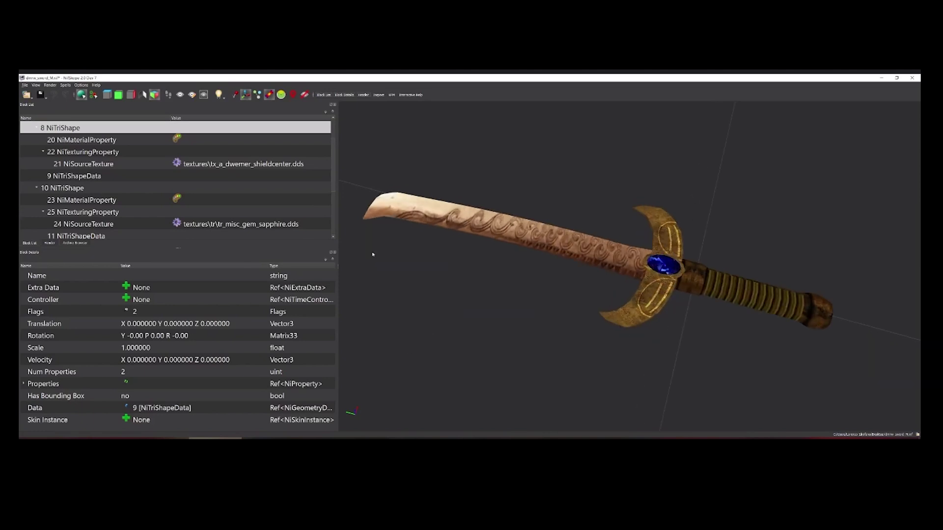
{"action": "scroll", "coordinate": [582, 288], "scroll_direction": "down", "scroll_amount": 4}
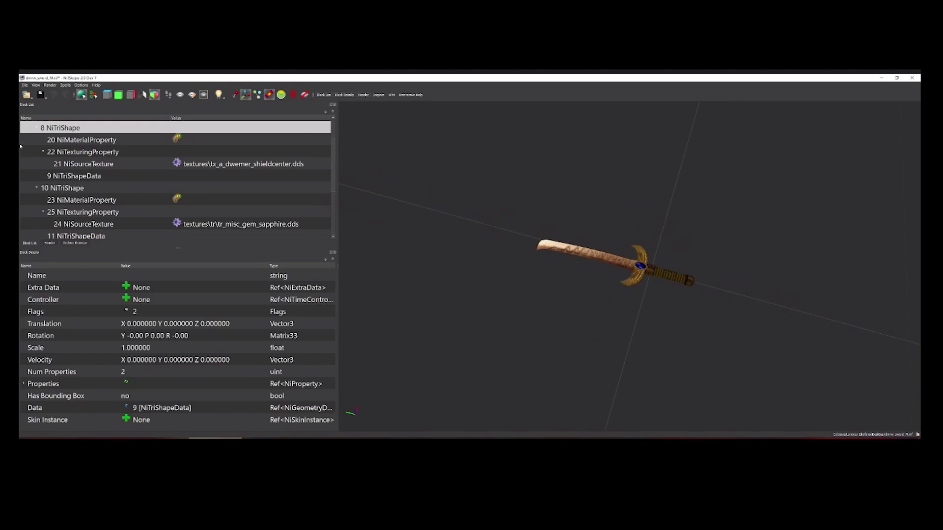
Collapse the mesh branches under the Bip01 Weapon node, including Tri Machete 2.
{"action": "left_click", "coordinate": [37, 127]}
{"action": "left_click", "coordinate": [37, 140]}
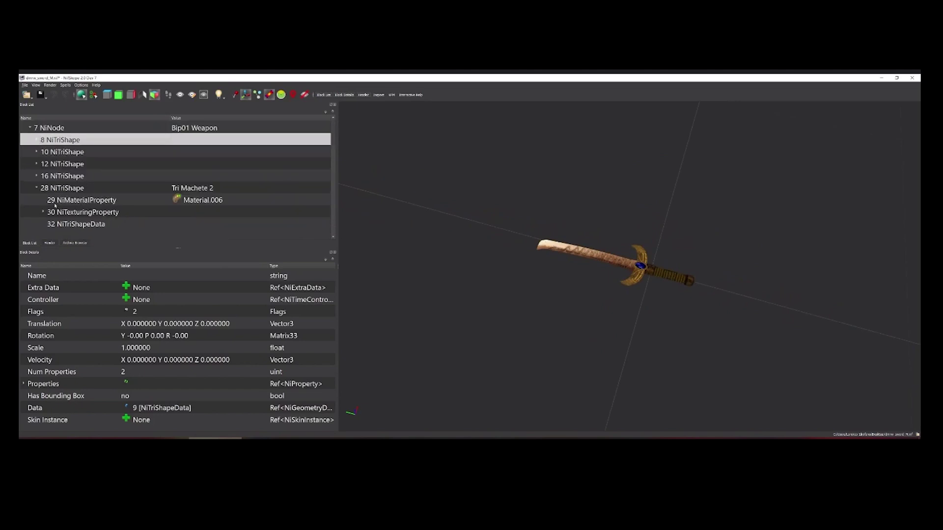
{"action": "left_click", "coordinate": [36, 188]}
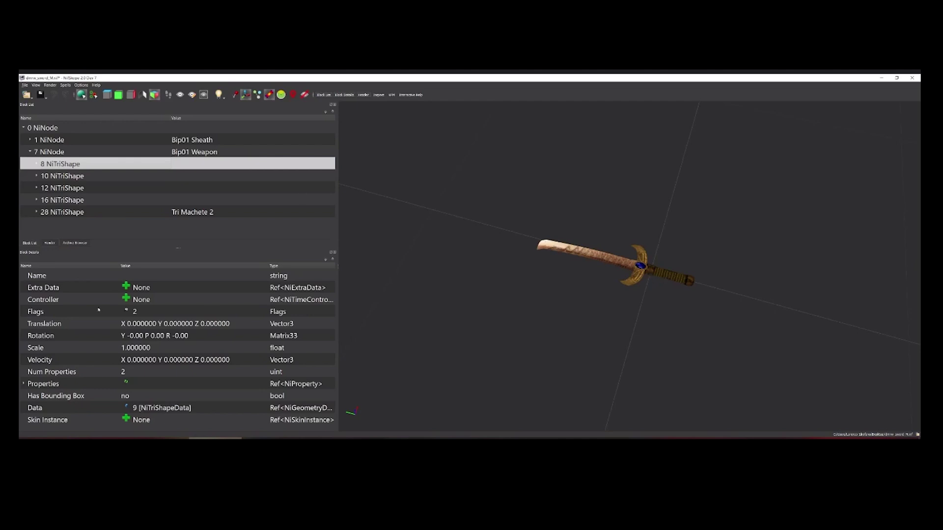
Look over the optimization spells, and select the blade, grip and crossguard meshes in turn.
{"action": "left_click", "coordinate": [65, 85]}
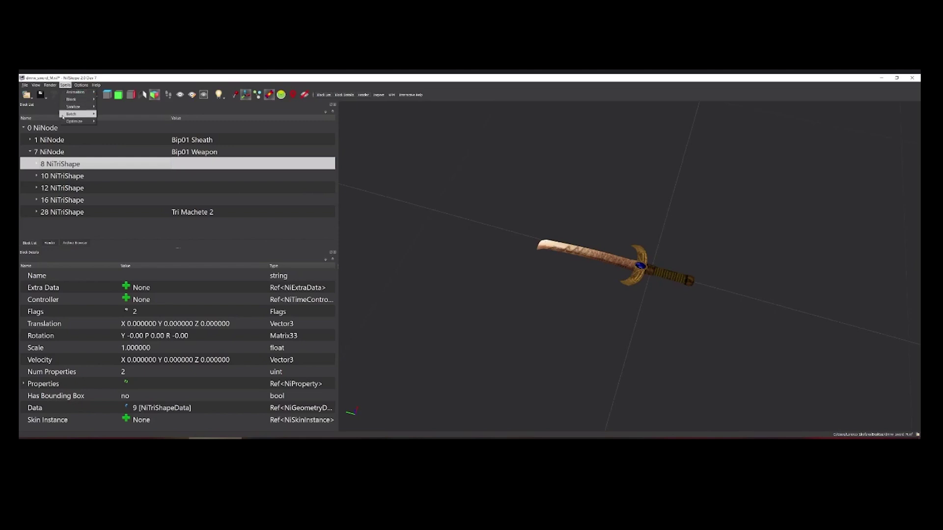
{"action": "mouse_move", "coordinate": [83, 121]}
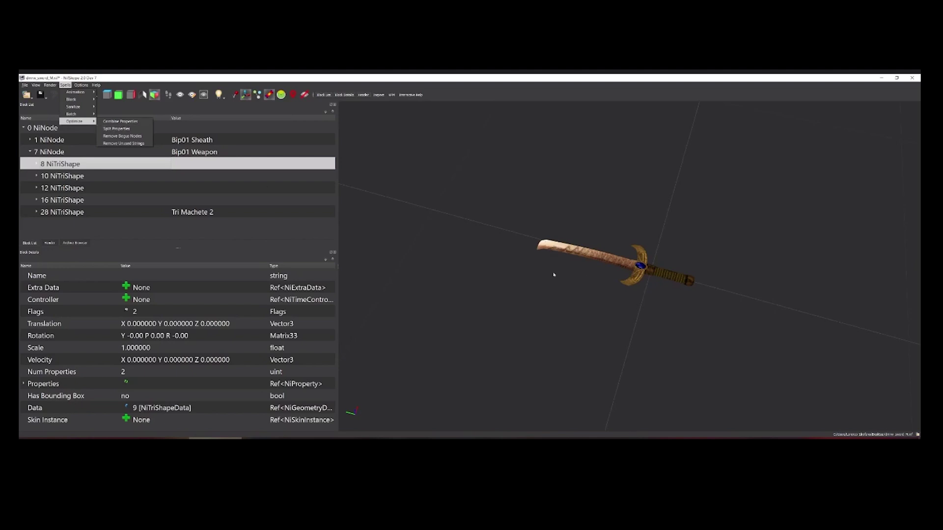
{"action": "left_click", "coordinate": [134, 210]}
{"action": "left_click", "coordinate": [502, 237]}
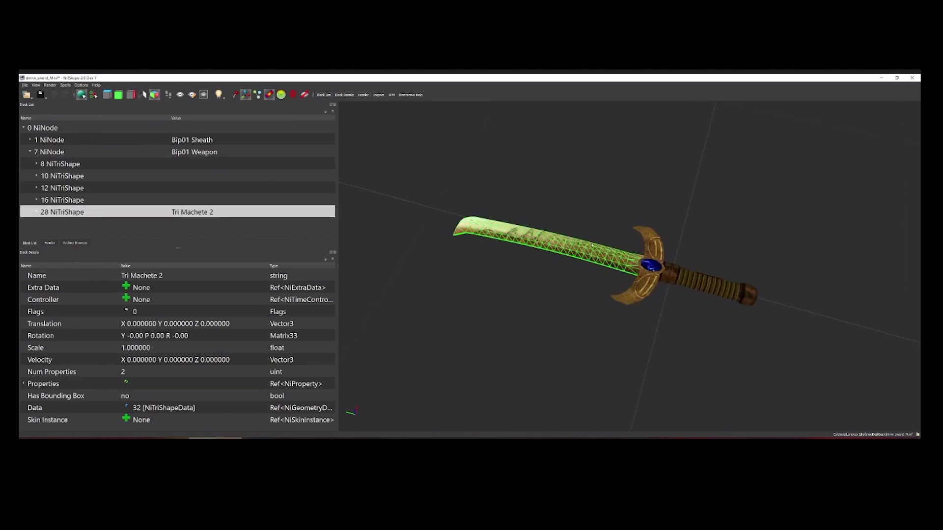
{"action": "left_click", "coordinate": [703, 287]}
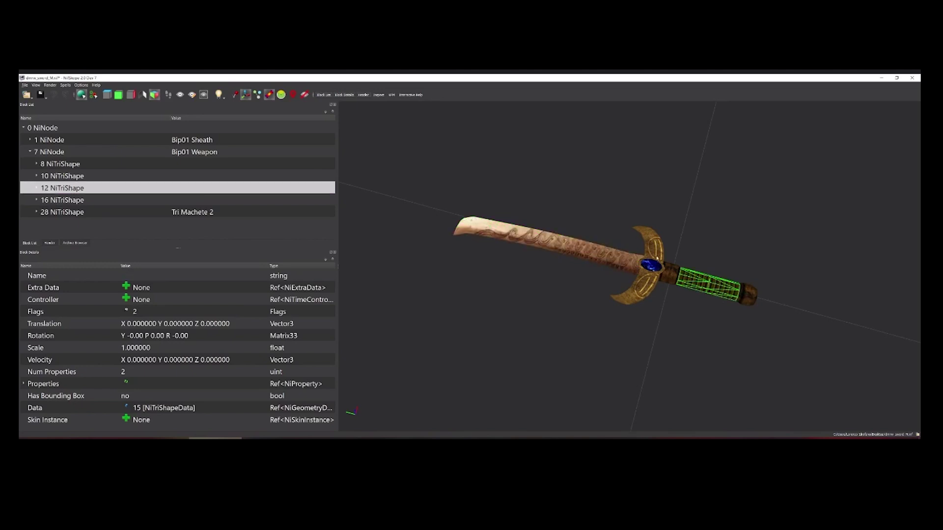
{"action": "left_click", "coordinate": [636, 292]}
Examine the crossguard's material and texture entries, and view its material colors without changing them.
{"action": "double_click", "coordinate": [42, 165]}
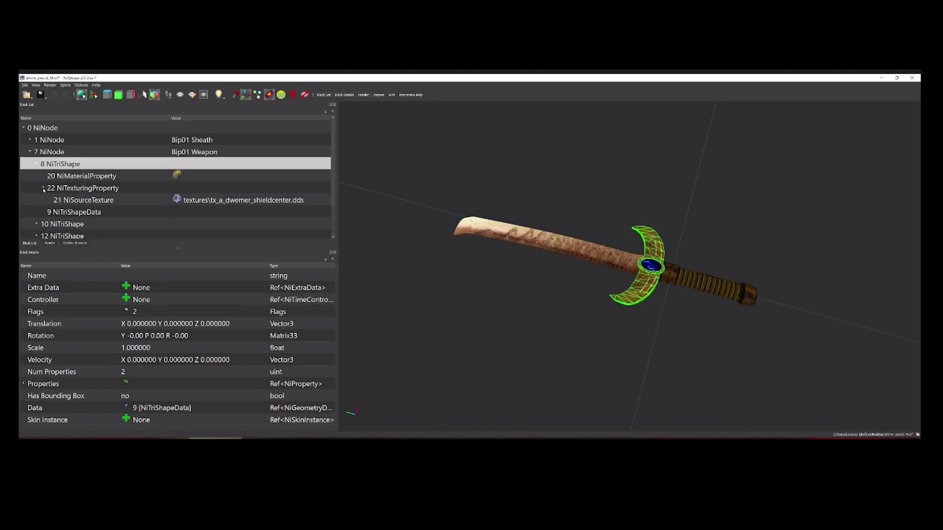
{"action": "double_click", "coordinate": [177, 176]}
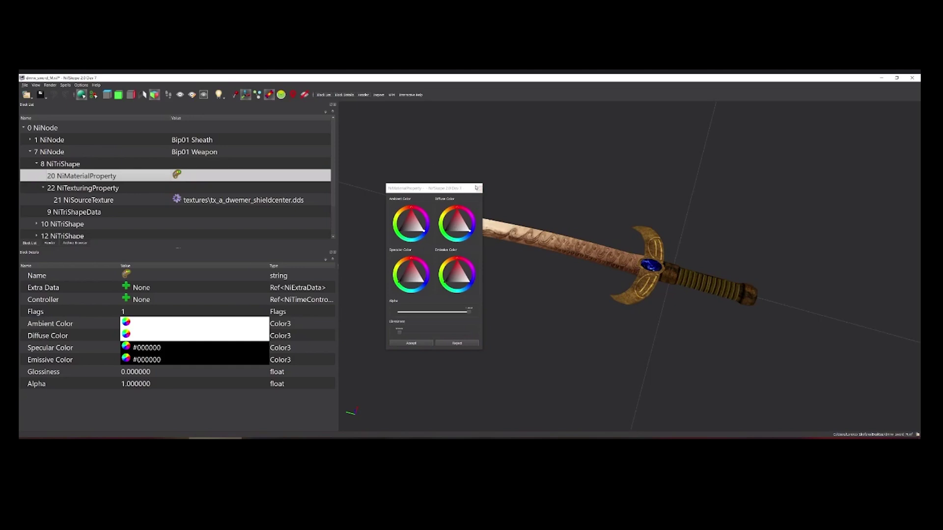
{"action": "left_click", "coordinate": [479, 188]}
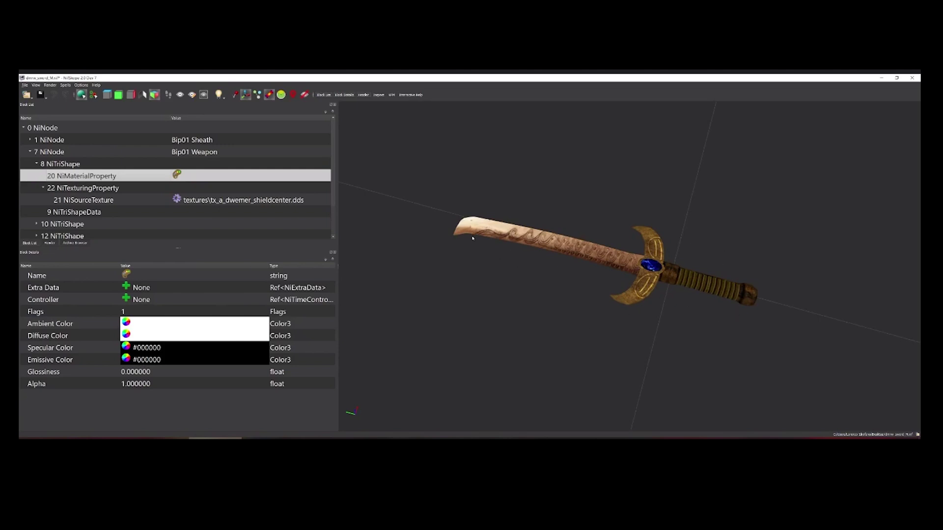
Run the Combine Properties optimization on the sword file and acknowledge its report.
{"action": "left_click", "coordinate": [65, 85]}
{"action": "mouse_move", "coordinate": [74, 121]}
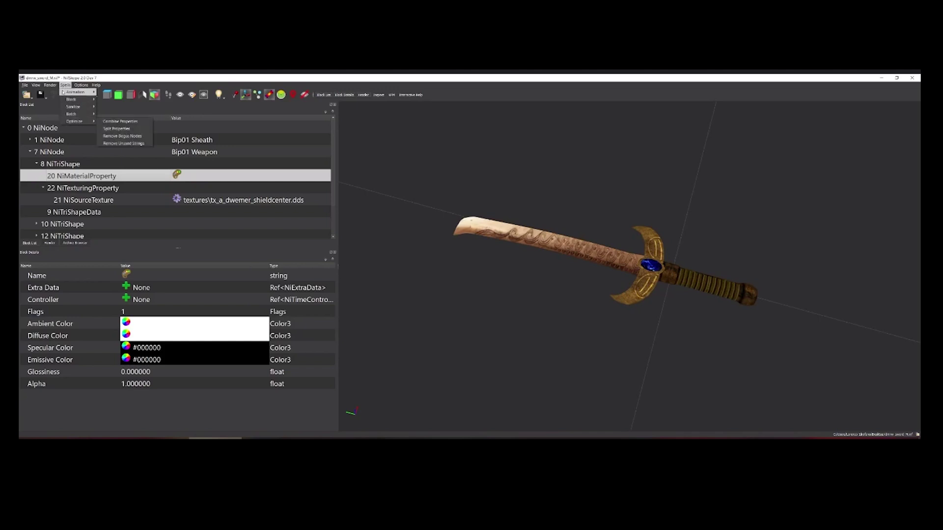
{"action": "left_click", "coordinate": [119, 122]}
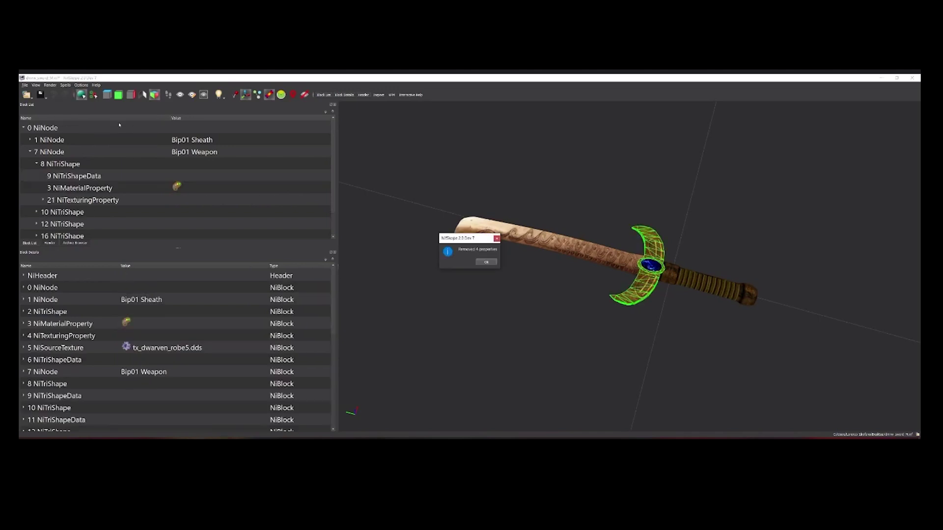
{"action": "left_click", "coordinate": [486, 263]}
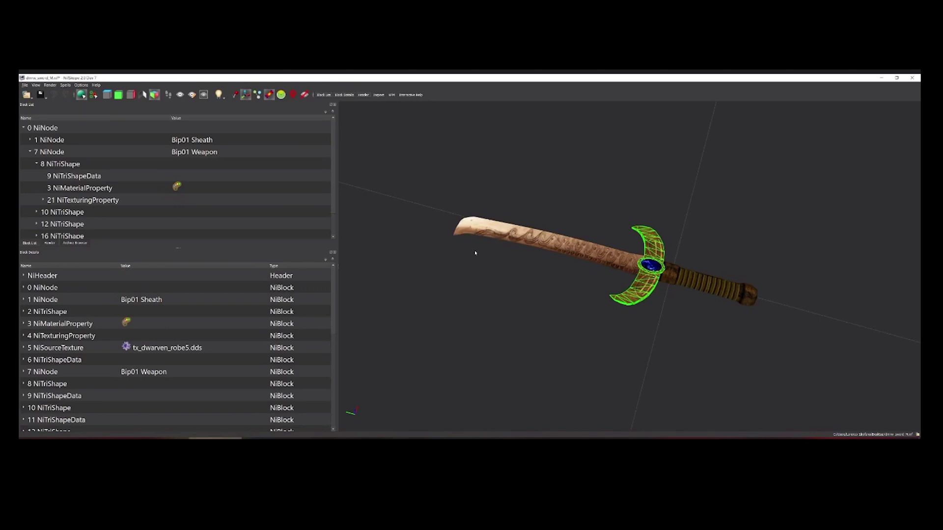
Check the combined sword by selecting the blade, grip, hilt end pieces and crossguard meshes in turn.
{"action": "scroll", "coordinate": [572, 258], "scroll_direction": "up", "scroll_amount": 2}
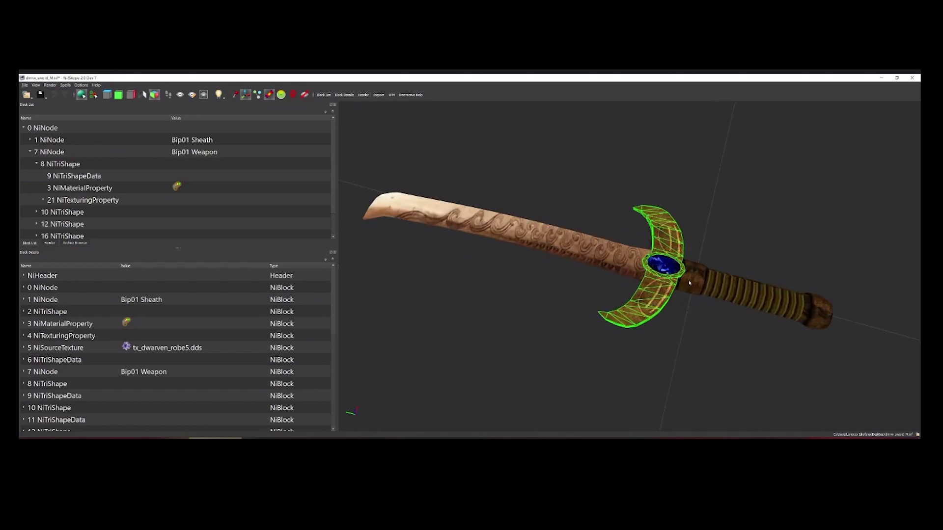
{"action": "left_click", "coordinate": [746, 230]}
{"action": "left_click", "coordinate": [622, 264]}
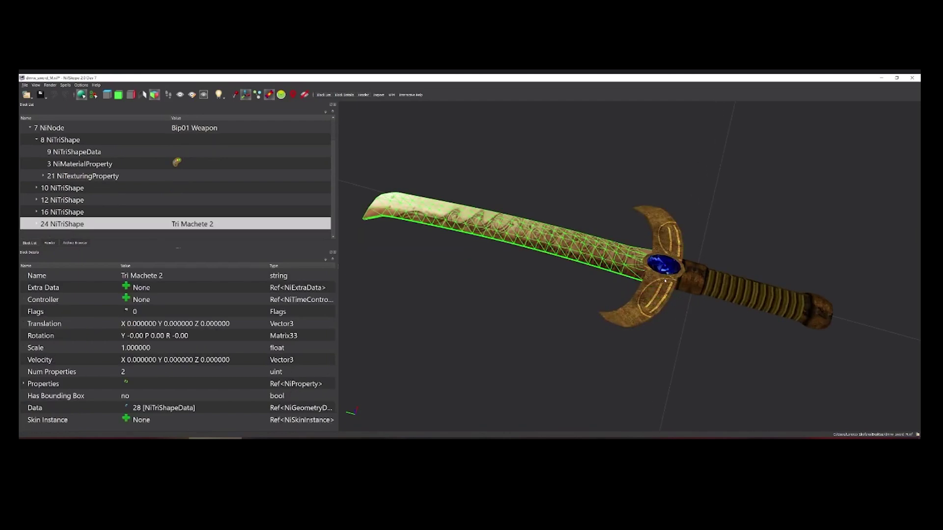
{"action": "left_click", "coordinate": [666, 282]}
{"action": "left_click", "coordinate": [718, 281]}
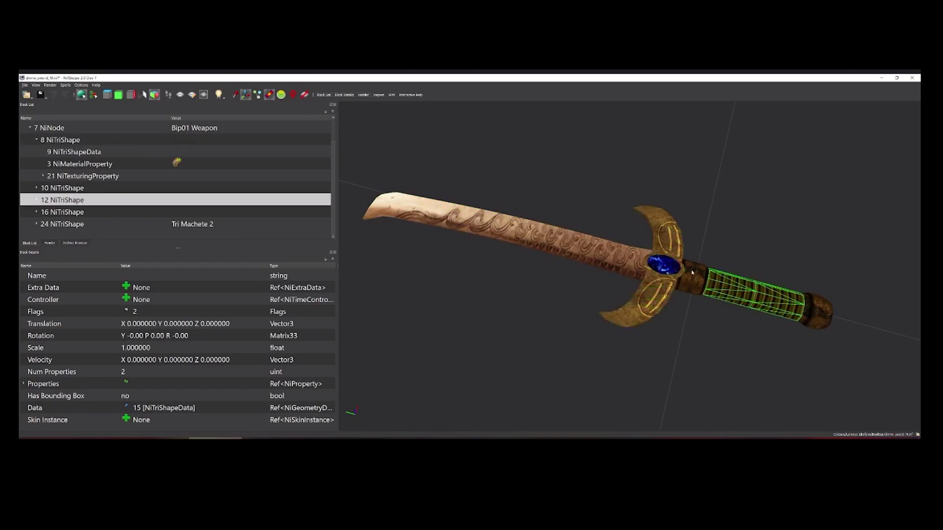
{"action": "left_click", "coordinate": [690, 283]}
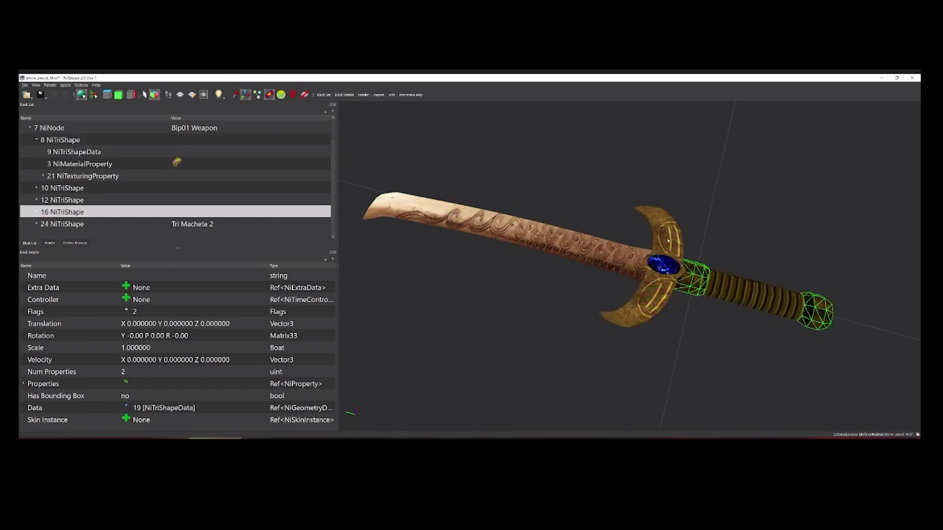
{"action": "left_click", "coordinate": [668, 239]}
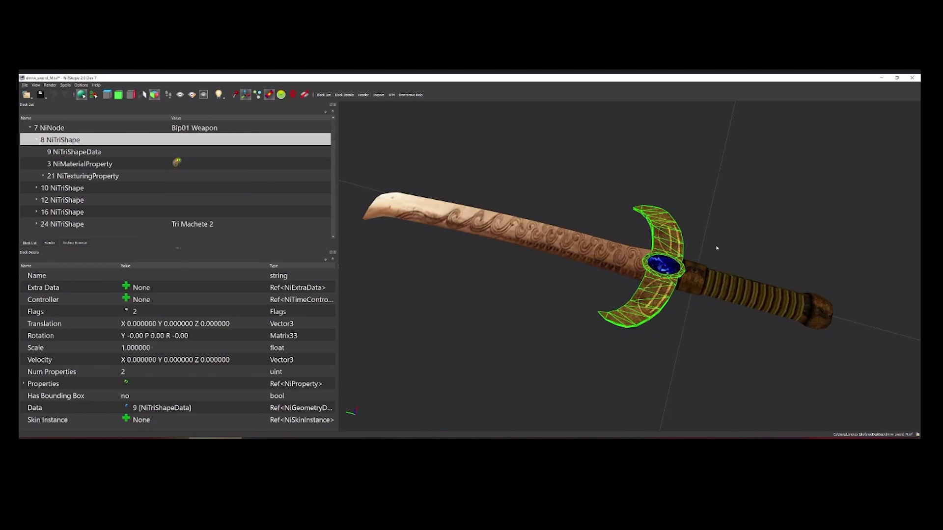
Open the color settings of the crossguard's shared material and try a pure red diffuse color, #ff0000.
{"action": "left_click", "coordinate": [177, 162]}
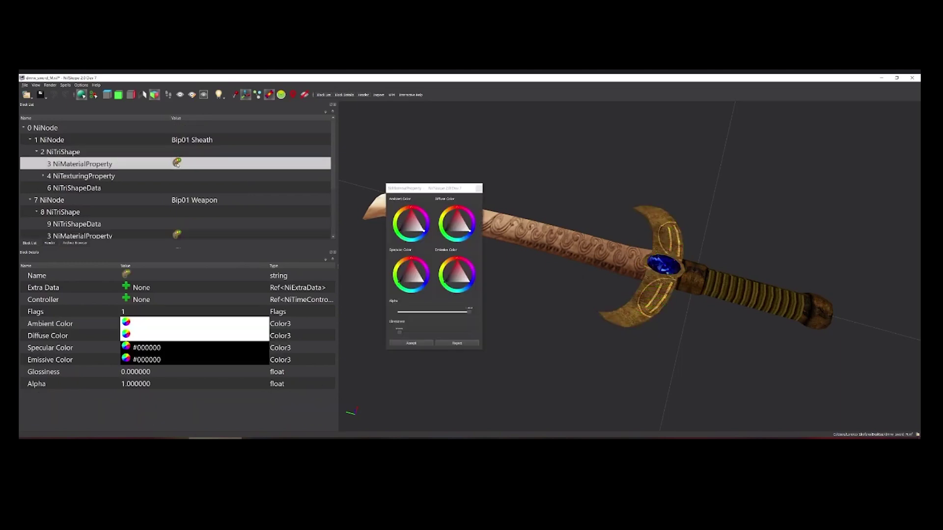
{"action": "left_click_drag", "start_coordinate": [469, 235], "coordinate": [429, 188]}
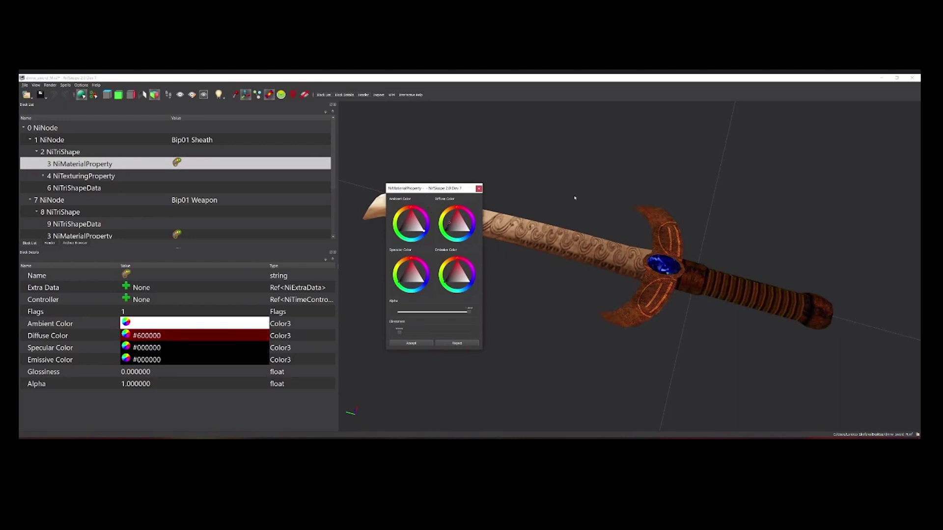
{"action": "left_click_drag", "start_coordinate": [454, 224], "coordinate": [479, 183]}
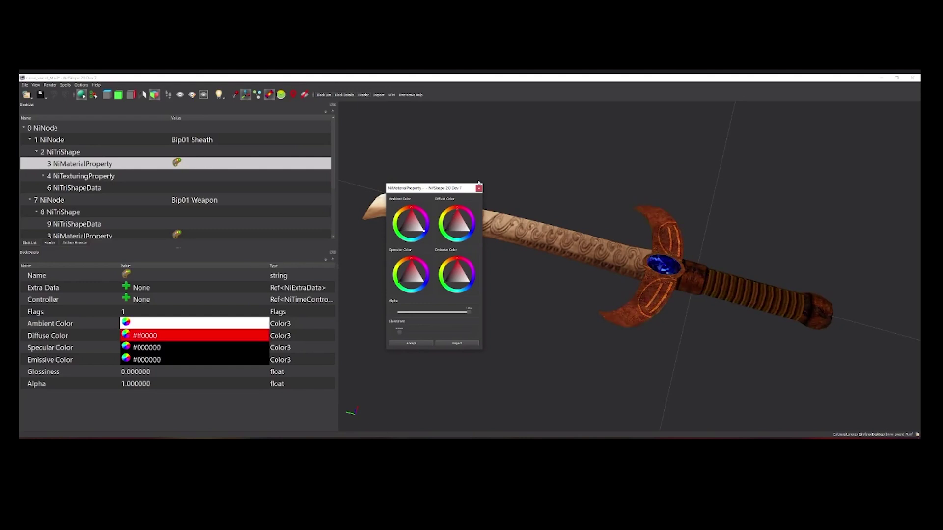
Try a dark red ambient color #980000 and diffuse color #830000 on the shared material, and restore both to white.
{"action": "left_click_drag", "start_coordinate": [413, 220], "coordinate": [396, 191]}
{"action": "left_click", "coordinate": [456, 210]}
{"action": "left_click_drag", "start_coordinate": [456, 210], "coordinate": [452, 222]}
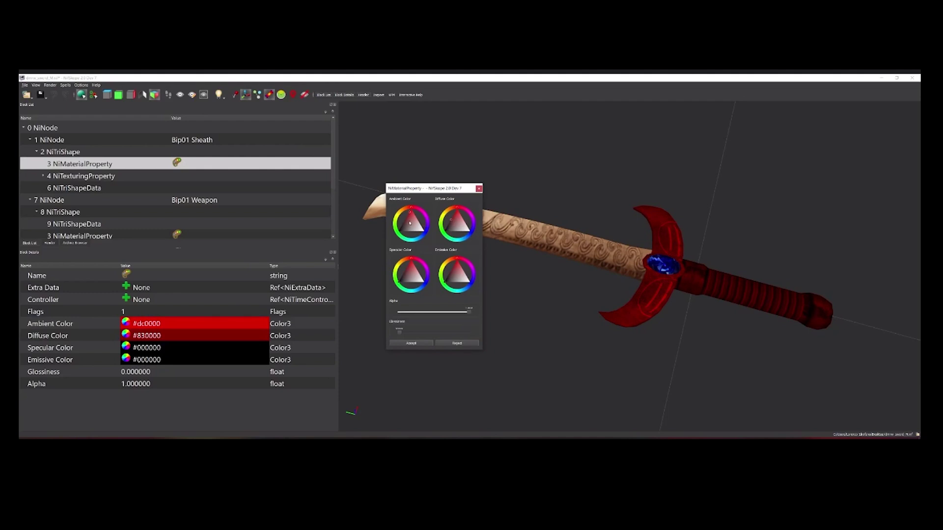
{"action": "left_click_drag", "start_coordinate": [409, 223], "coordinate": [405, 218]}
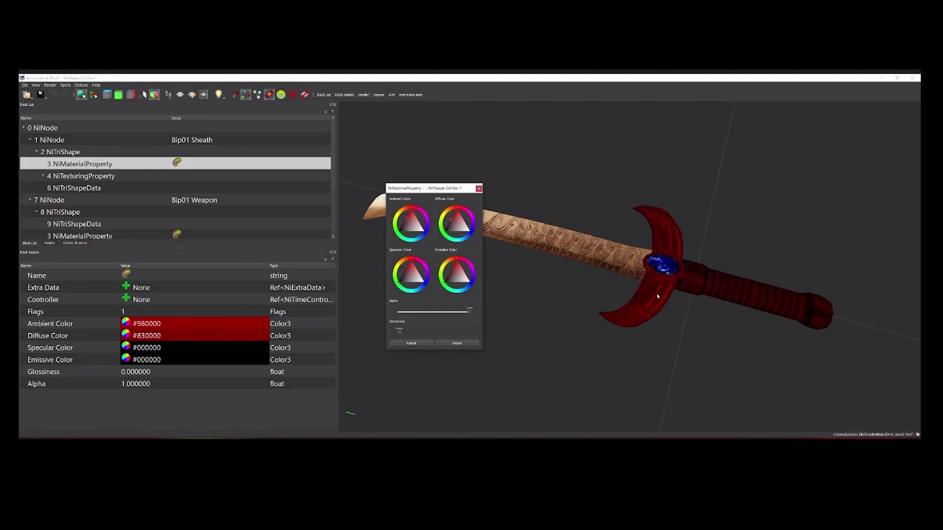
{"action": "left_click_drag", "start_coordinate": [456, 220], "coordinate": [508, 258]}
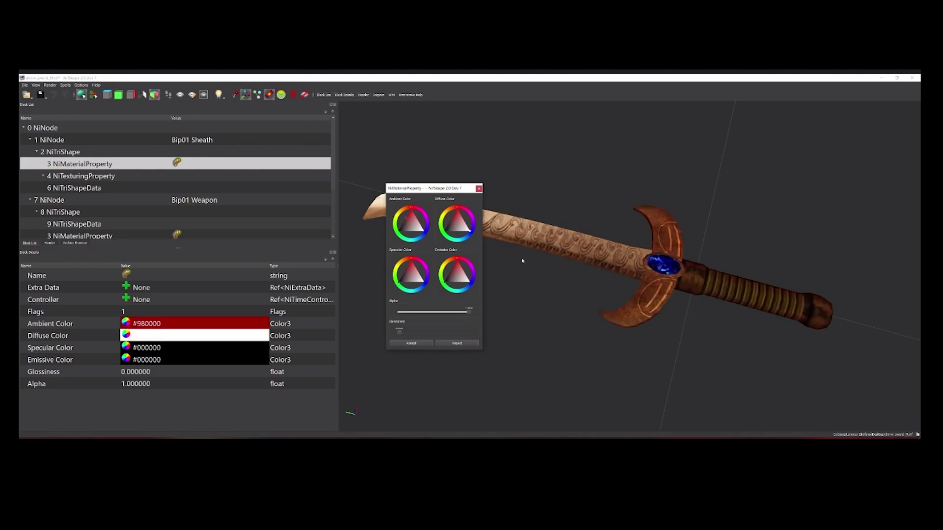
{"action": "left_click_drag", "start_coordinate": [411, 220], "coordinate": [475, 259]}
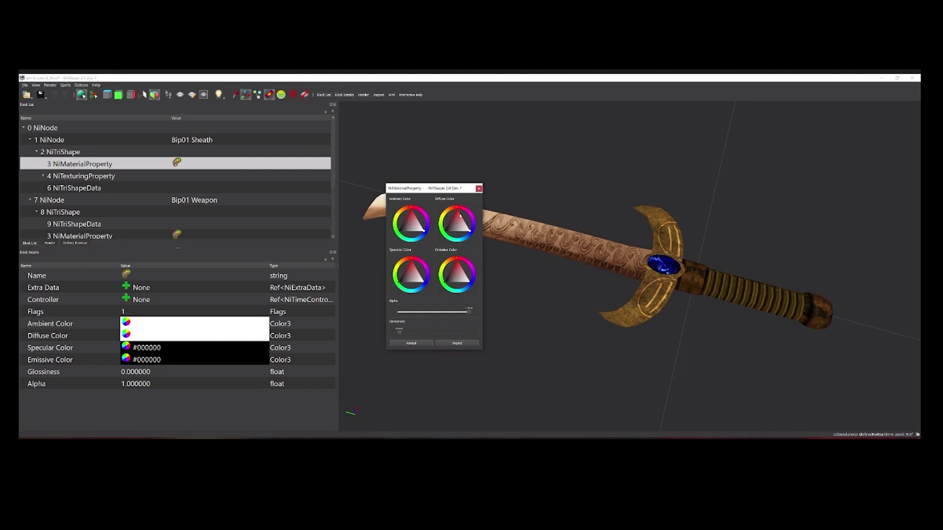
Set the shared material's diffuse color to dark grey #525252, accept it and view the darkened sword.
{"action": "left_click_drag", "start_coordinate": [457, 223], "coordinate": [501, 261]}
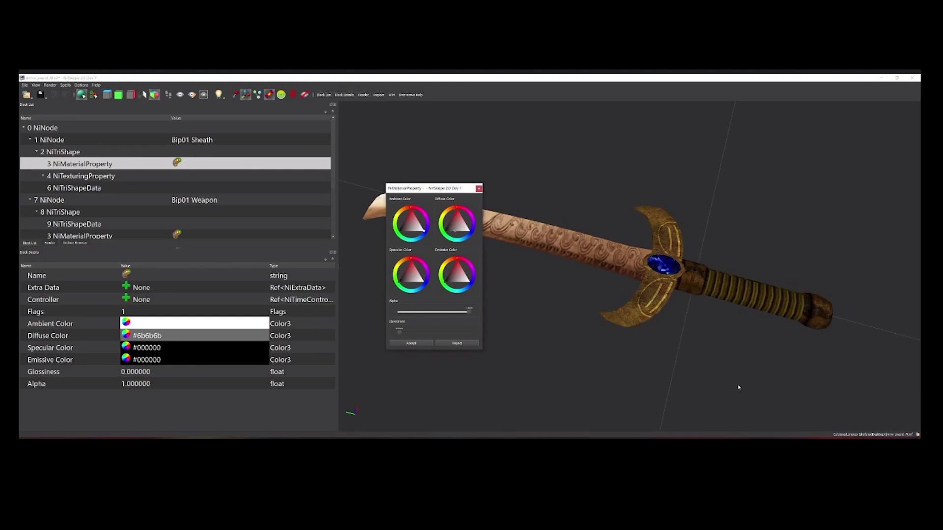
{"action": "left_click_drag", "start_coordinate": [460, 225], "coordinate": [456, 237]}
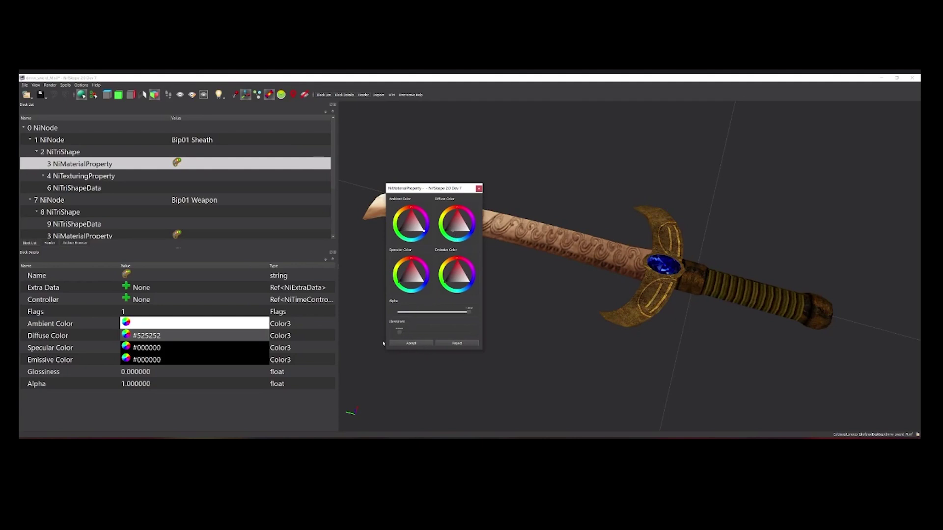
{"action": "left_click", "coordinate": [414, 343]}
{"action": "left_click_drag", "start_coordinate": [553, 261], "coordinate": [581, 277]}
{"action": "scroll", "coordinate": [737, 335], "scroll_direction": "down", "scroll_amount": 2}
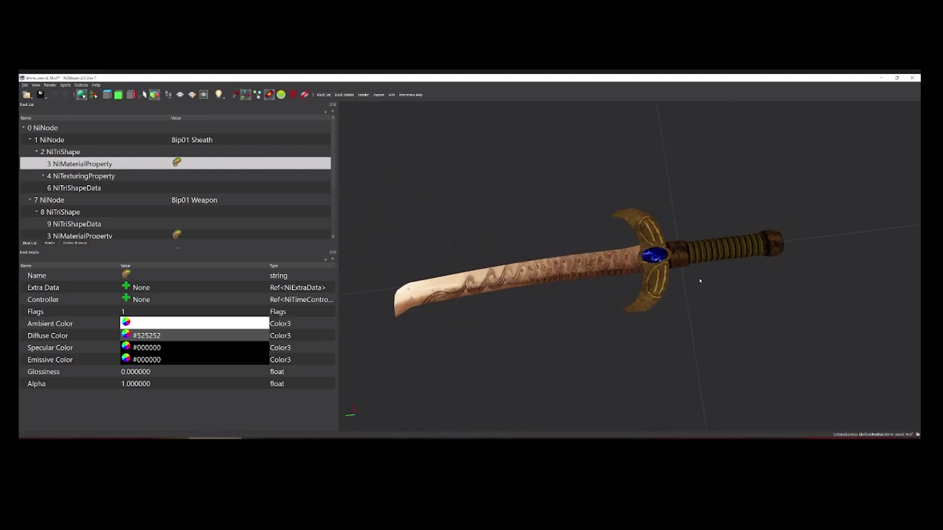
{"action": "left_click_drag", "start_coordinate": [737, 334], "coordinate": [729, 327]}
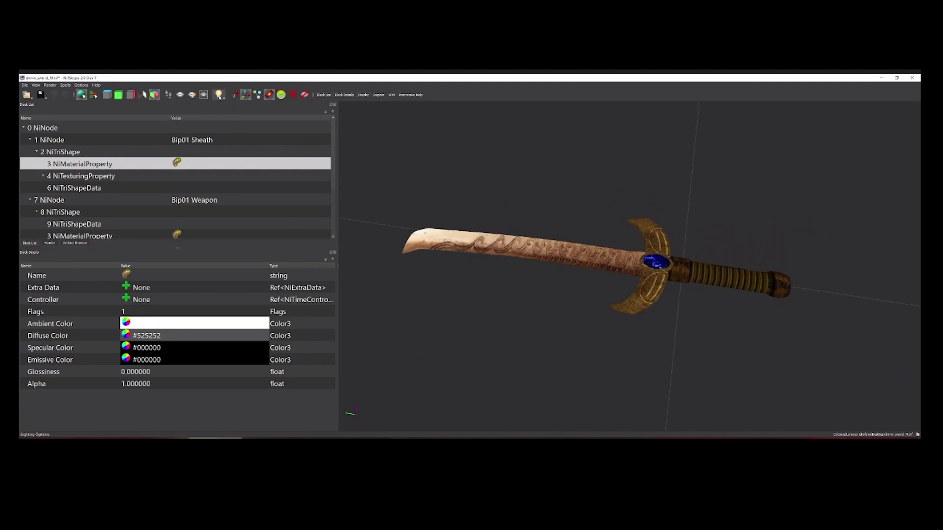
{"action": "left_click_drag", "start_coordinate": [595, 252], "coordinate": [357, 167]}
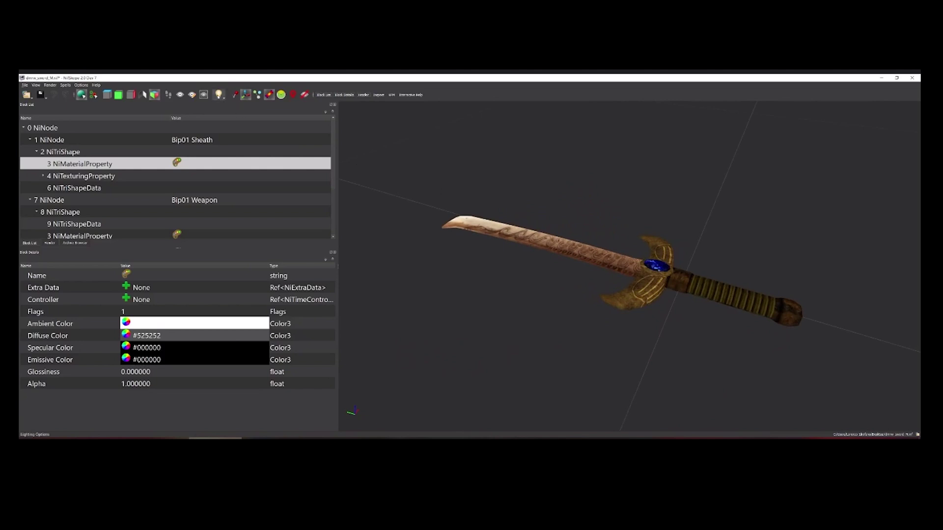
Lower the viewport's ambient light level slightly in the lighting options.
{"action": "left_click", "coordinate": [219, 94]}
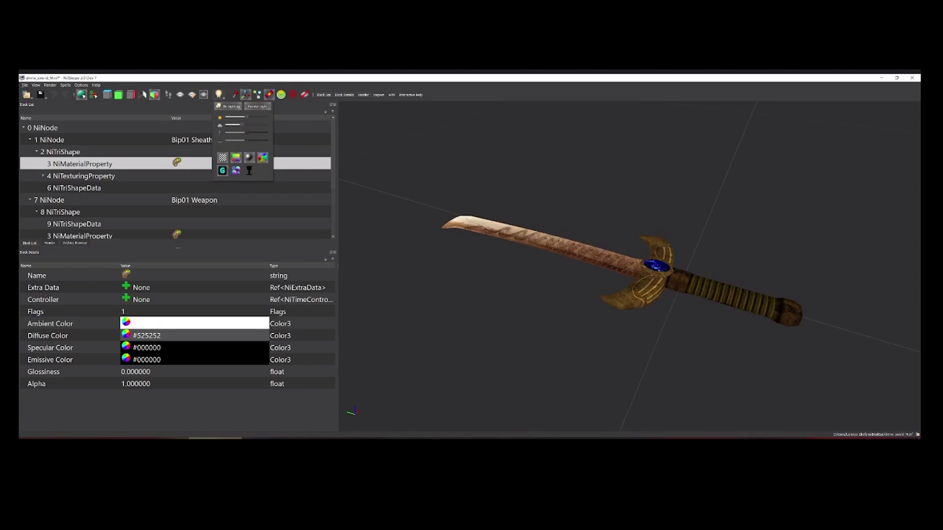
{"action": "left_click", "coordinate": [229, 92]}
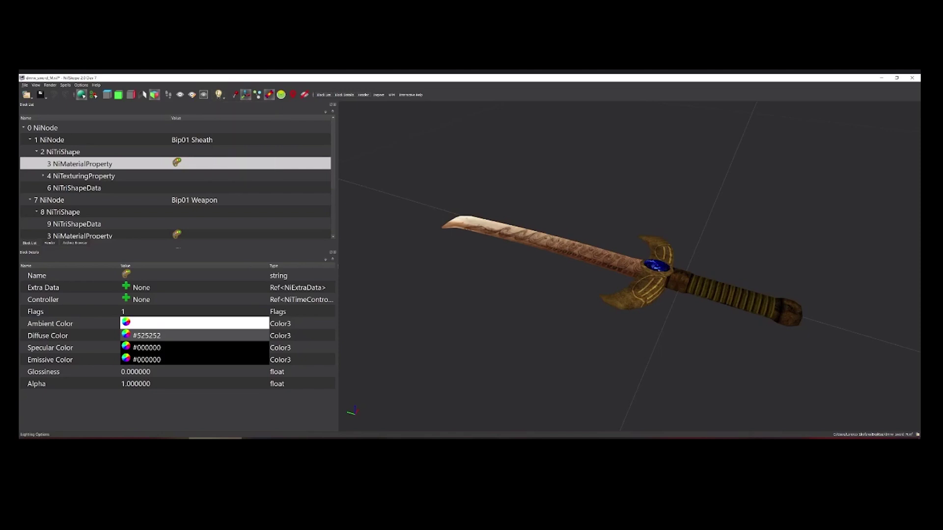
{"action": "left_click", "coordinate": [219, 94]}
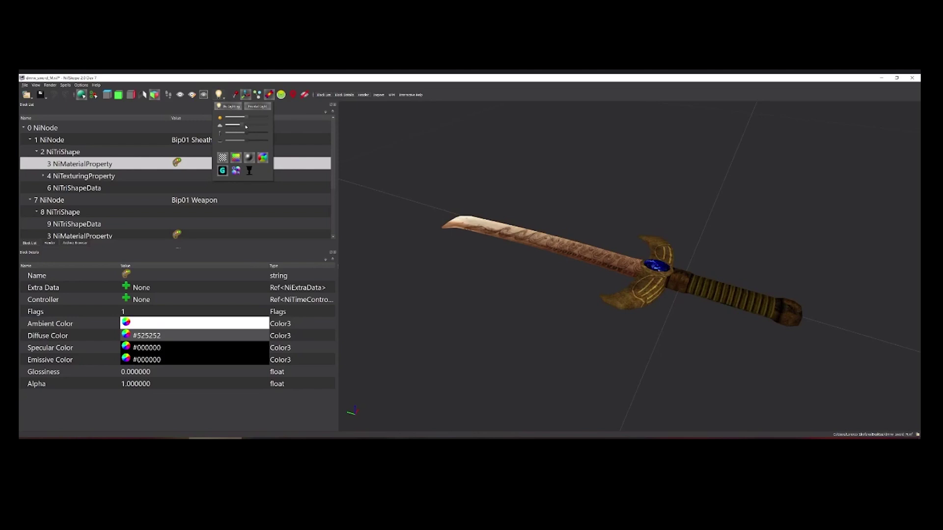
{"action": "mouse_move", "coordinate": [246, 119]}
{"action": "left_mouse_down"}
{"action": "mouse_move", "coordinate": [207, 120]}
{"action": "mouse_move", "coordinate": [253, 128]}
{"action": "left_mouse_up"}
{"action": "mouse_move", "coordinate": [245, 128]}
{"action": "left_mouse_down"}
{"action": "mouse_move", "coordinate": [257, 131]}
{"action": "mouse_move", "coordinate": [238, 128]}
{"action": "left_mouse_up"}
{"action": "left_click", "coordinate": [219, 95]}
Display the sword as a silhouette to examine the outline of its blade and crossguard, and restore normal rendering.
{"action": "left_click", "coordinate": [219, 95]}
{"action": "left_click", "coordinate": [250, 171]}
{"action": "left_click_drag", "start_coordinate": [581, 311], "coordinate": [646, 270]}
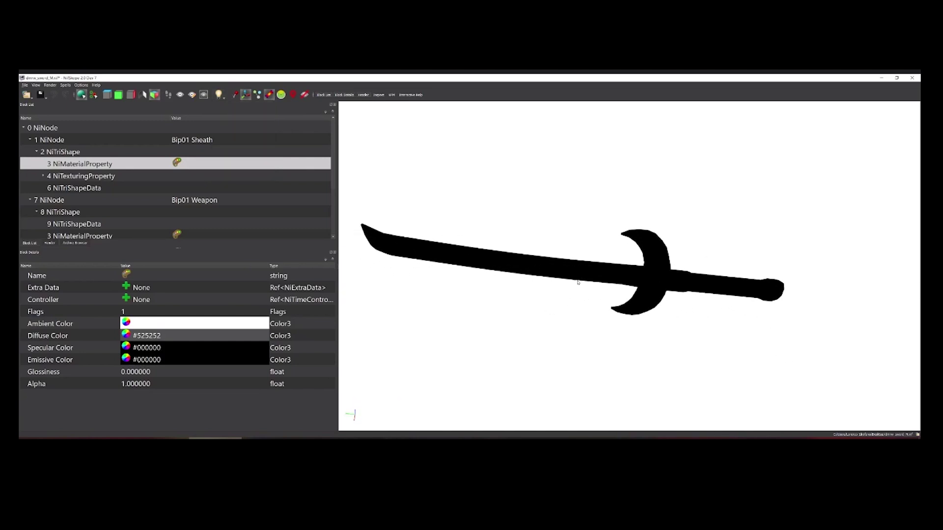
{"action": "left_click_drag", "start_coordinate": [778, 305], "coordinate": [625, 265]}
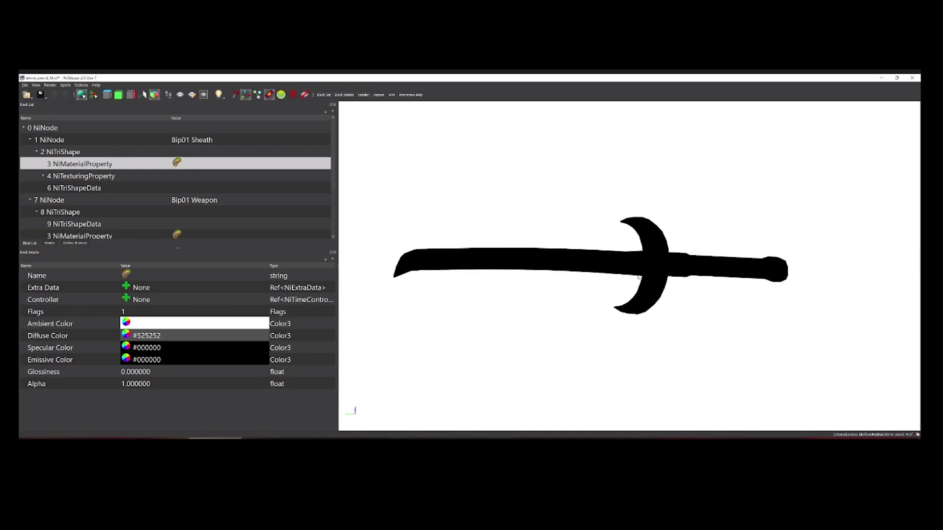
{"action": "scroll", "coordinate": [635, 255], "scroll_direction": "up", "scroll_amount": 4}
{"action": "scroll", "coordinate": [643, 231], "scroll_direction": "down", "scroll_amount": 2}
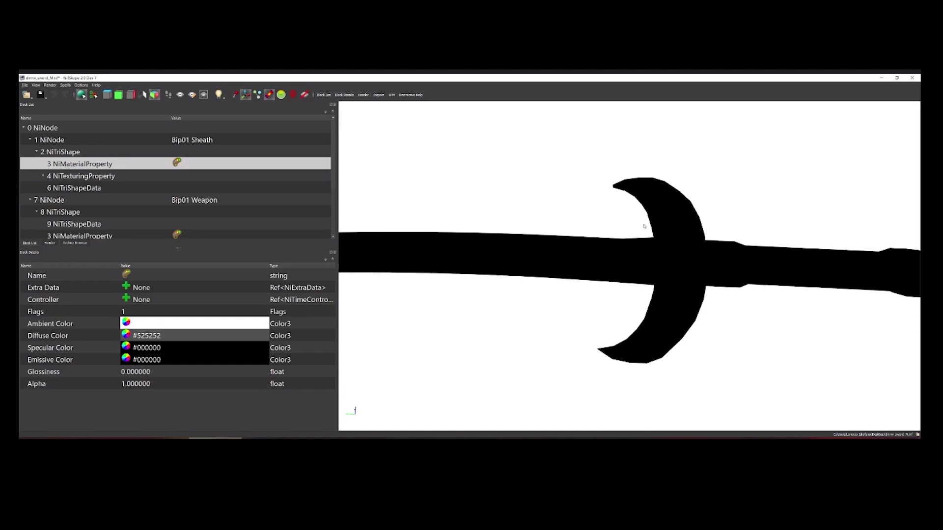
{"action": "scroll", "coordinate": [743, 225], "scroll_direction": "down", "scroll_amount": 1}
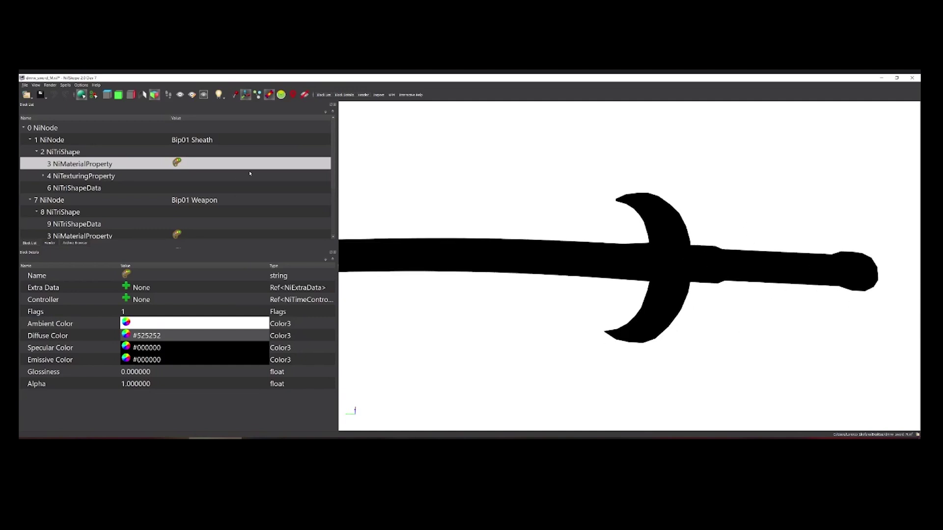
{"action": "left_click", "coordinate": [219, 95]}
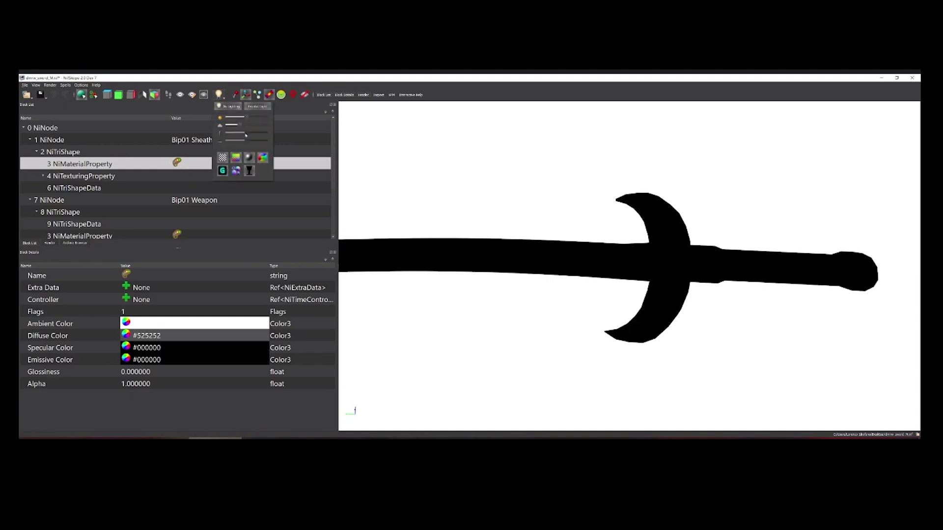
{"action": "left_click", "coordinate": [249, 170]}
Hide the textures to examine the sword's plain shading, and show them again.
{"action": "left_click", "coordinate": [223, 157]}
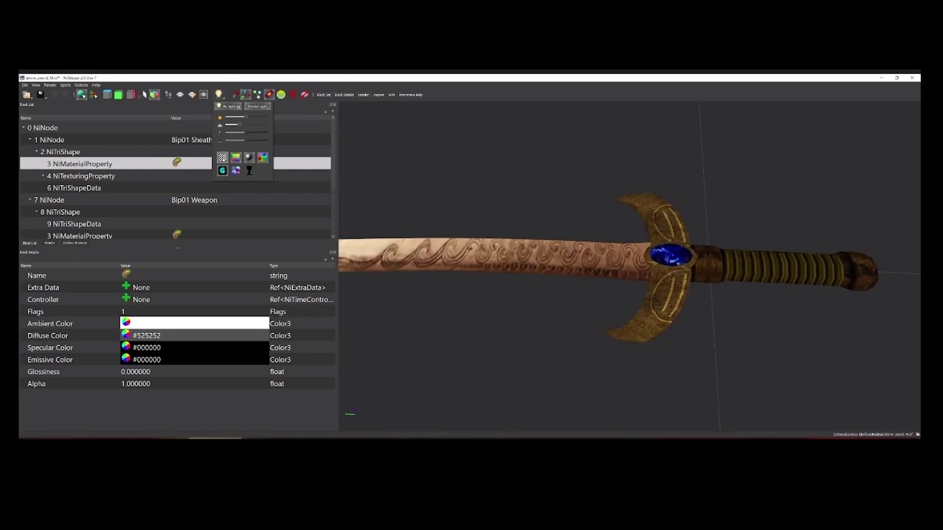
{"action": "left_click", "coordinate": [223, 157]}
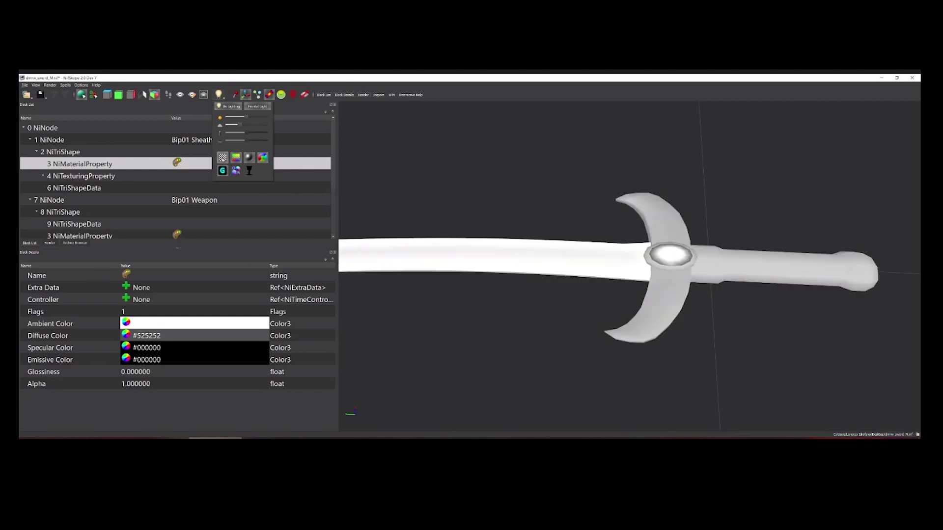
{"action": "left_click", "coordinate": [223, 157]}
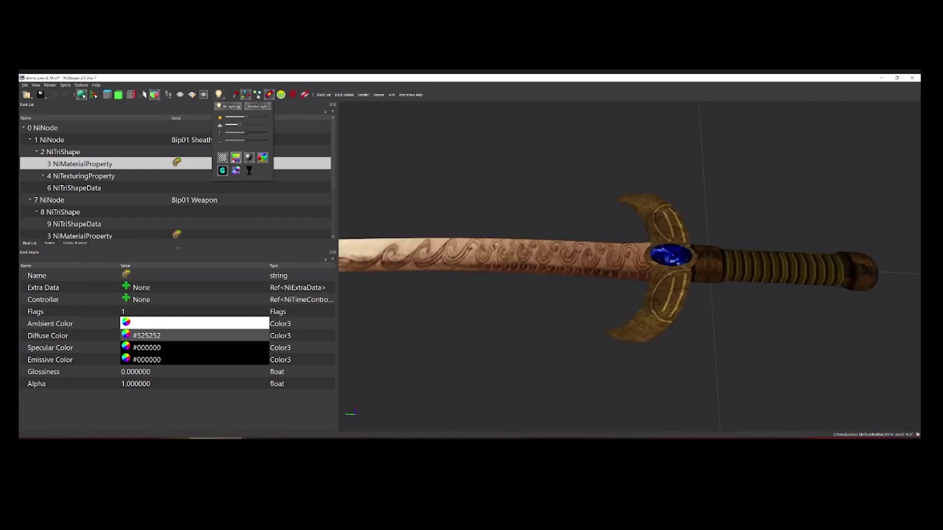
Turn off the frontal light and redirect the viewport light by raising its declination and planar angle.
{"action": "left_click", "coordinate": [243, 134]}
{"action": "left_click", "coordinate": [225, 100]}
{"action": "left_click", "coordinate": [259, 108]}
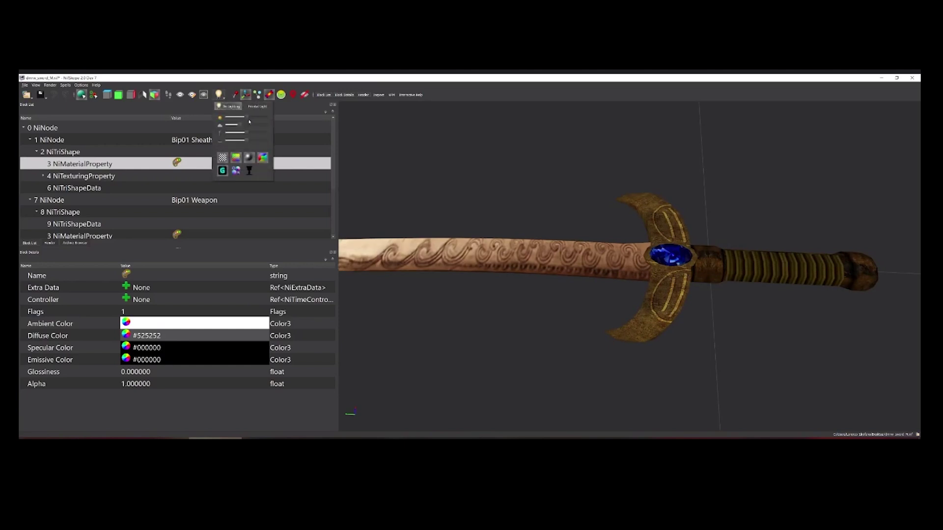
{"action": "left_click_drag", "start_coordinate": [248, 134], "coordinate": [255, 134]}
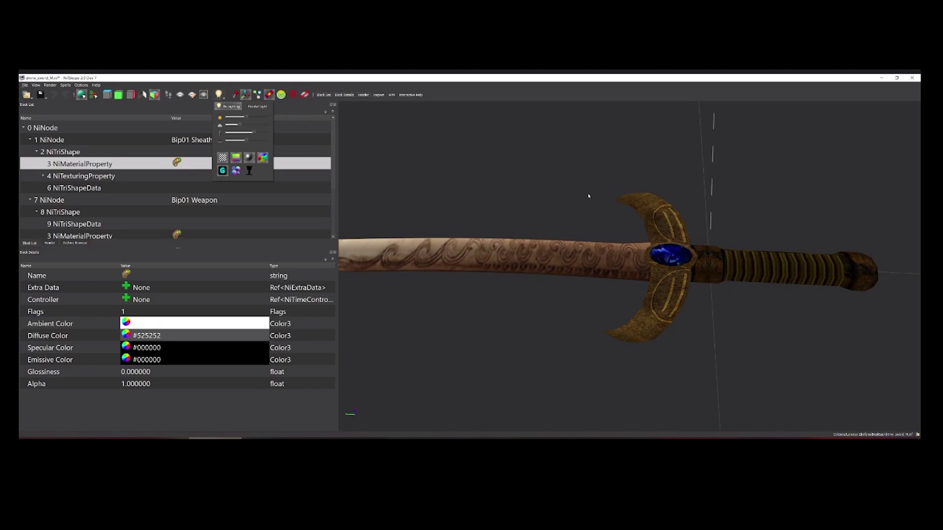
{"action": "left_click", "coordinate": [519, 86]}
{"action": "mouse_move", "coordinate": [635, 266]}
{"action": "left_mouse_down"}
{"action": "mouse_move", "coordinate": [613, 256]}
{"action": "mouse_move", "coordinate": [650, 264]}
{"action": "mouse_move", "coordinate": [648, 256]}
{"action": "left_mouse_up"}
{"action": "scroll", "coordinate": [624, 262], "scroll_direction": "down", "scroll_amount": 10}
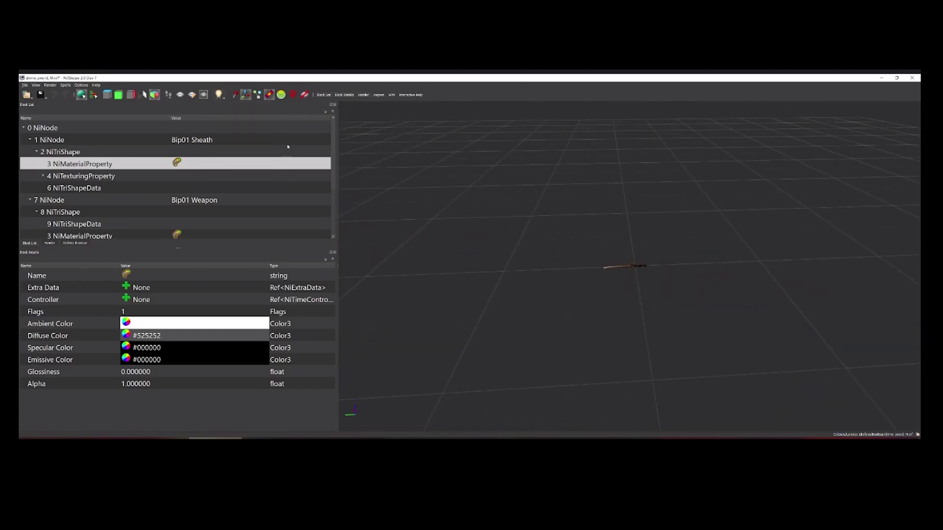
{"action": "left_click", "coordinate": [219, 95]}
{"action": "mouse_move", "coordinate": [255, 133]}
{"action": "left_mouse_down"}
{"action": "mouse_move", "coordinate": [240, 134]}
{"action": "mouse_move", "coordinate": [253, 143]}
{"action": "left_mouse_up"}
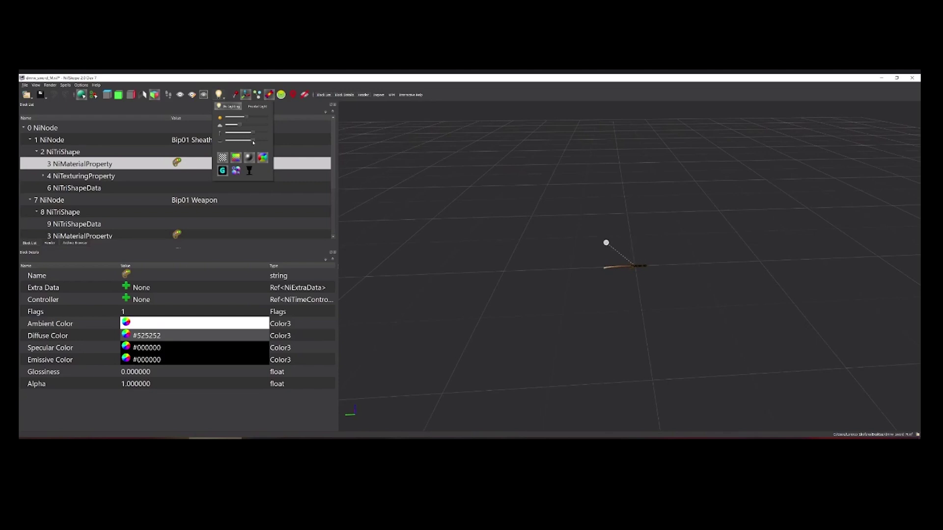
{"action": "scroll", "coordinate": [655, 301], "scroll_direction": "up", "scroll_amount": 10}
{"action": "left_click_drag", "start_coordinate": [645, 274], "coordinate": [662, 297]}
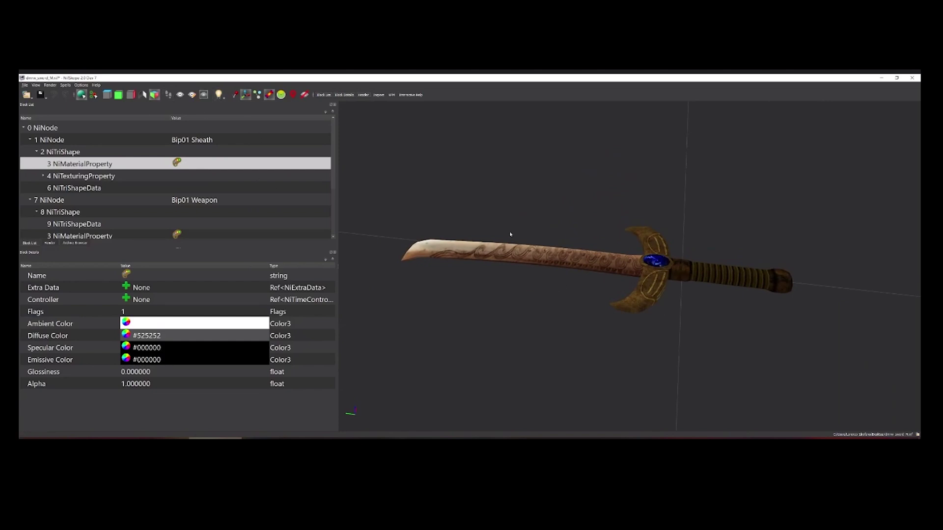
Try the viewport light at maximum brightness, and reduce it to slightly below the middle level.
{"action": "left_click", "coordinate": [219, 95]}
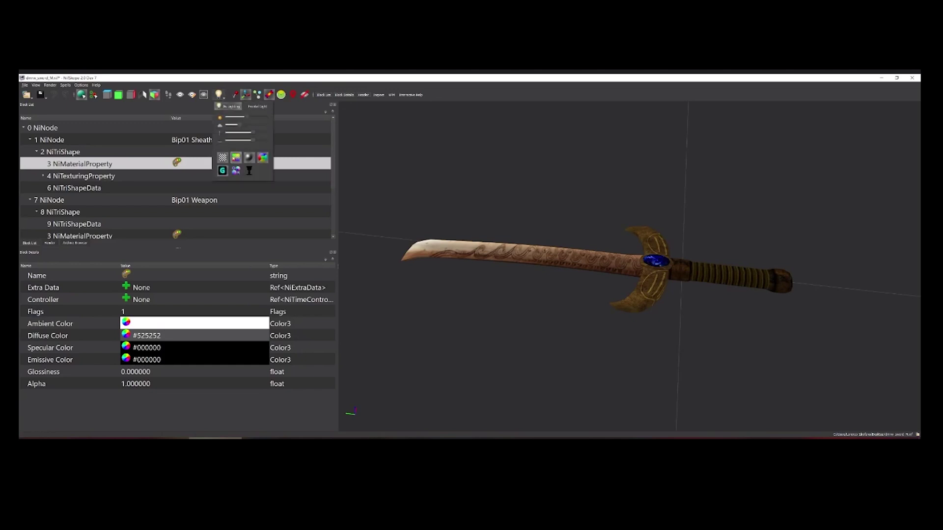
{"action": "left_click_drag", "start_coordinate": [246, 117], "coordinate": [264, 117]}
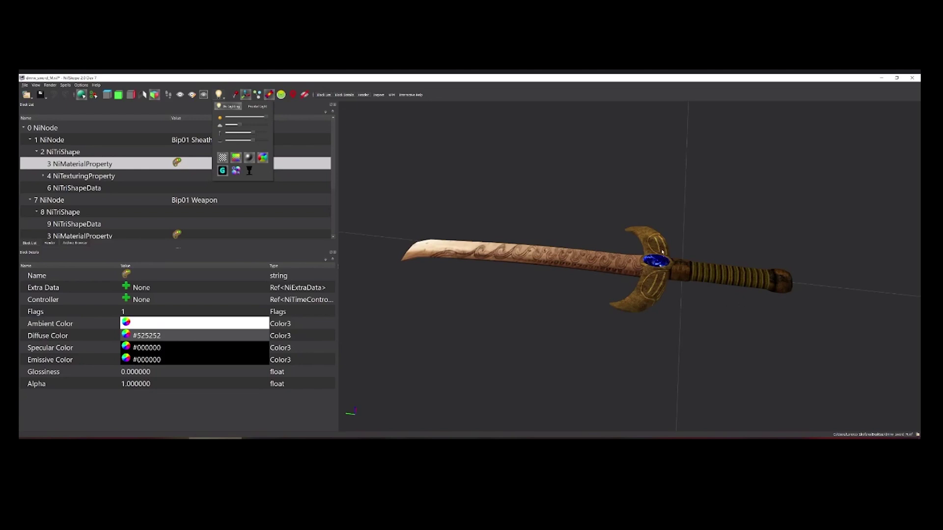
{"action": "left_click_drag", "start_coordinate": [268, 118], "coordinate": [242, 117]}
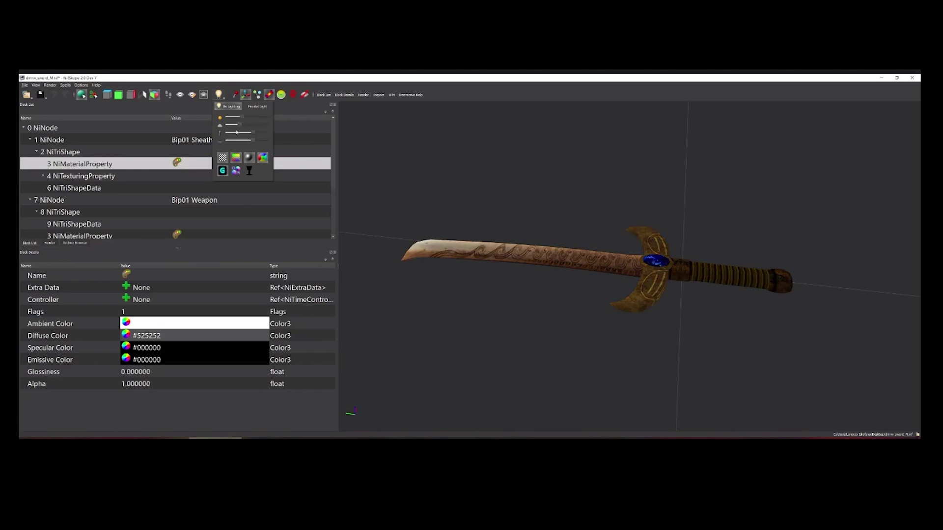
Inspect the sword from several angles under the adjusted lighting, including a close view of the crossguard and blue gem.
{"action": "left_click_drag", "start_coordinate": [658, 300], "coordinate": [658, 274]}
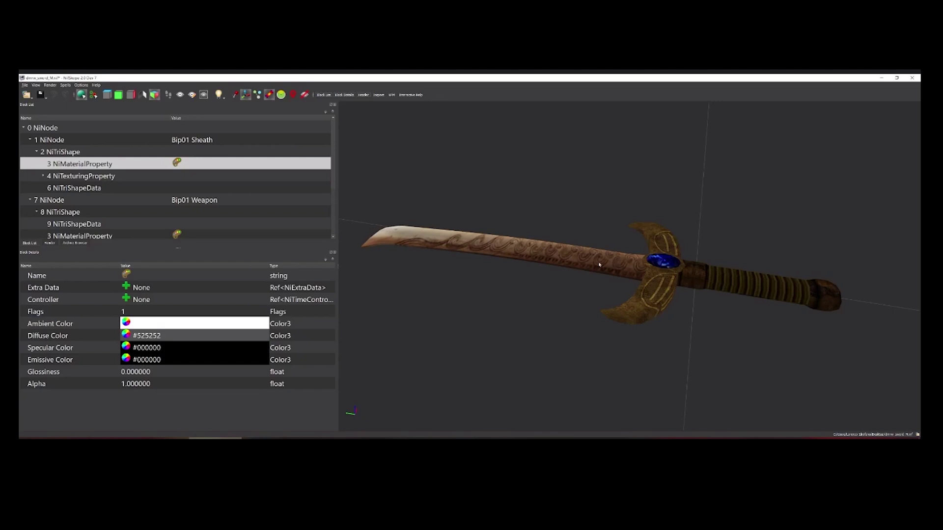
{"action": "left_click_drag", "start_coordinate": [644, 233], "coordinate": [725, 251]}
{"action": "mouse_move", "coordinate": [638, 253]}
{"action": "left_mouse_down"}
{"action": "mouse_move", "coordinate": [734, 274]}
{"action": "mouse_move", "coordinate": [632, 237]}
{"action": "left_mouse_up"}
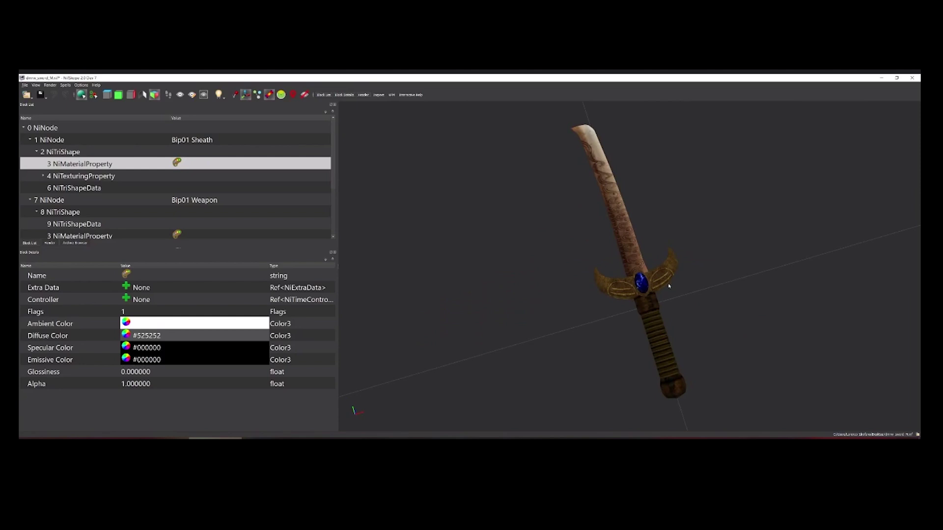
{"action": "left_click_drag", "start_coordinate": [663, 303], "coordinate": [696, 299]}
{"action": "scroll", "coordinate": [697, 299], "scroll_direction": "up", "scroll_amount": 3}
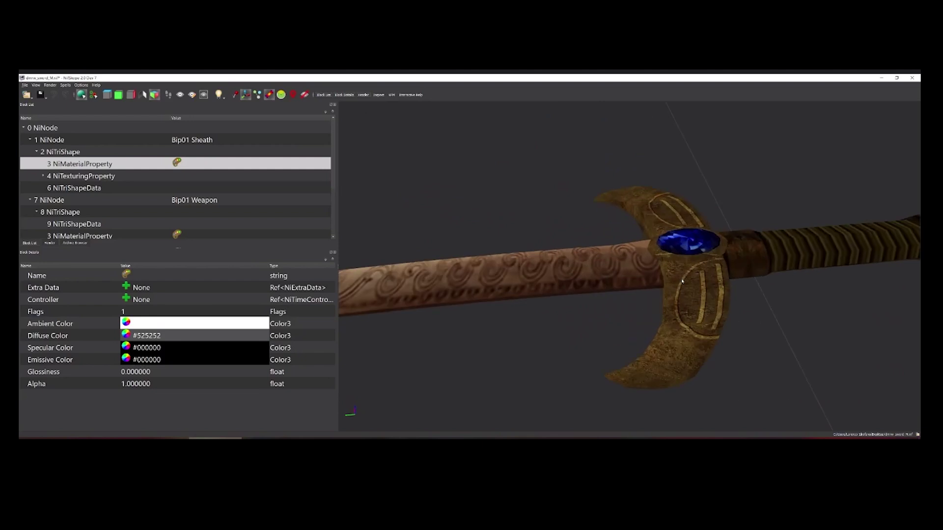
{"action": "left_click_drag", "start_coordinate": [703, 250], "coordinate": [683, 254]}
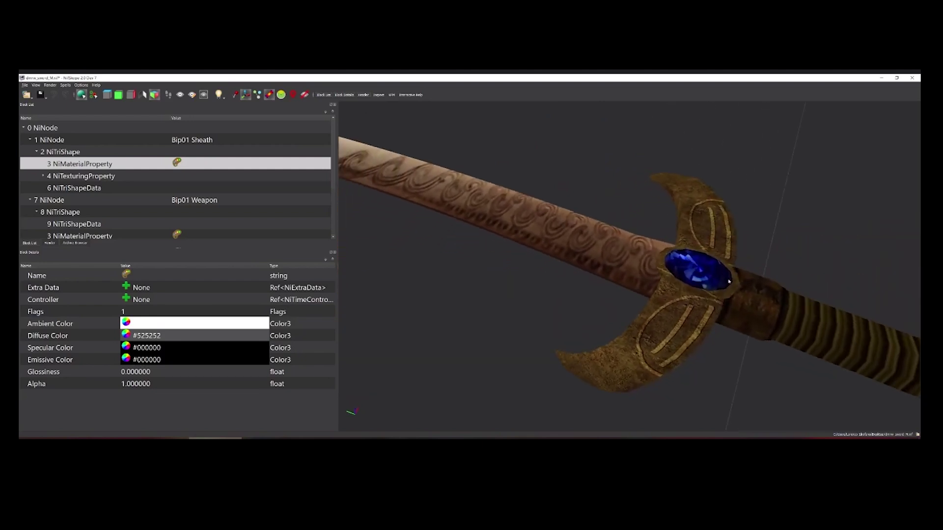
{"action": "scroll", "coordinate": [691, 282], "scroll_direction": "down", "scroll_amount": 3}
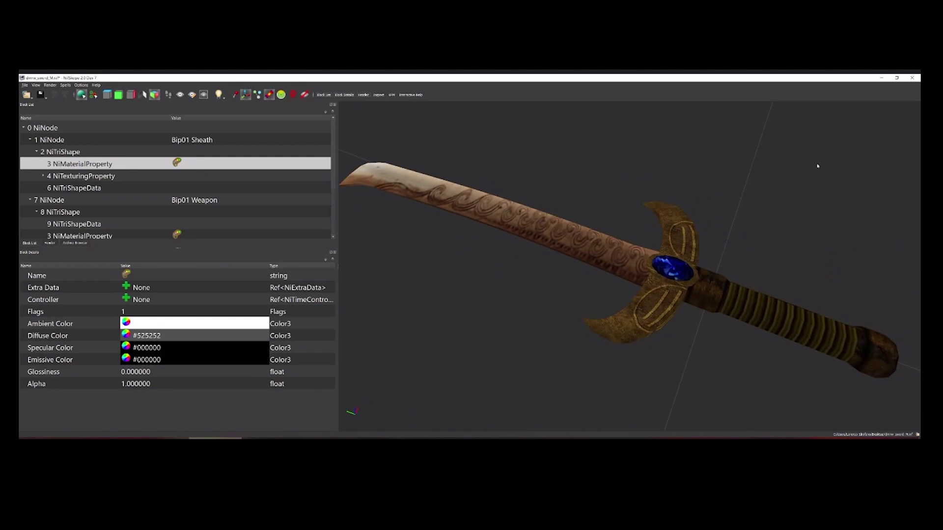
{"action": "scroll", "coordinate": [739, 237], "scroll_direction": "down", "scroll_amount": 2}
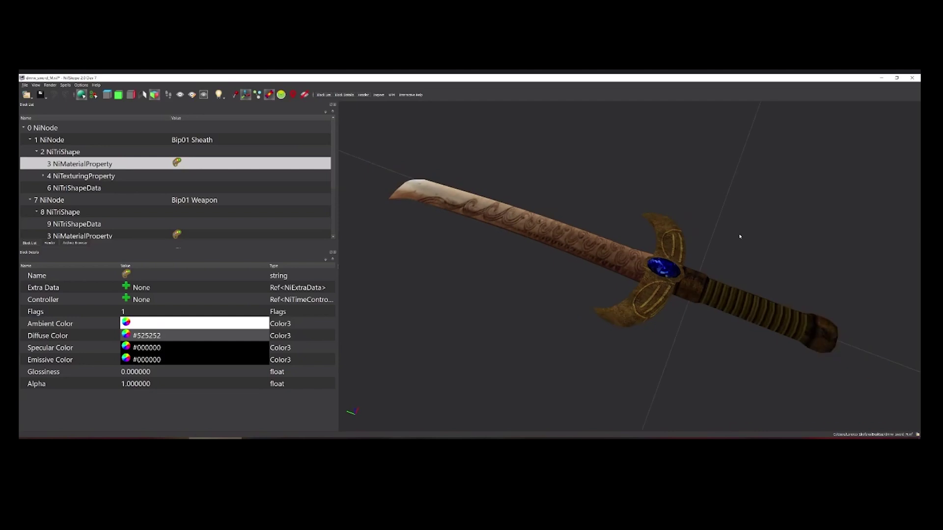
{"action": "left_click_drag", "start_coordinate": [736, 243], "coordinate": [747, 236]}
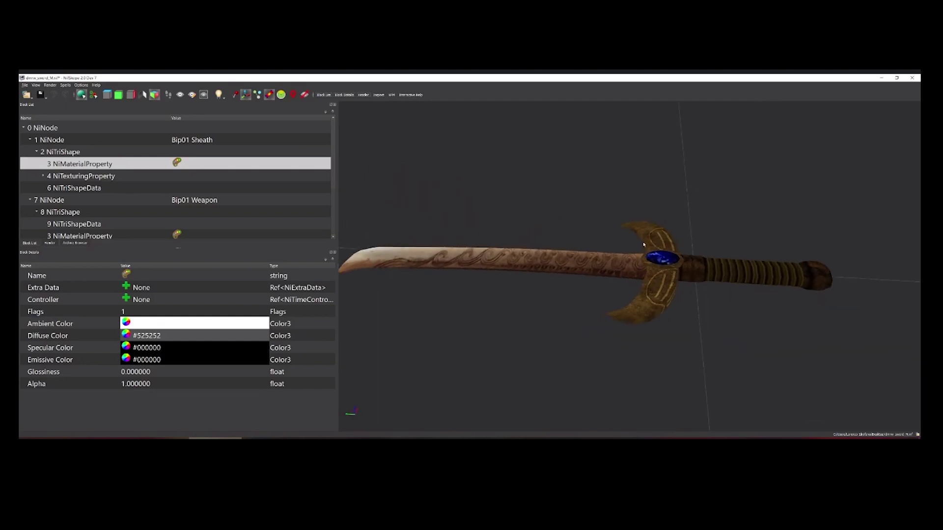
{"action": "scroll", "coordinate": [608, 279], "scroll_direction": "down", "scroll_amount": 2}
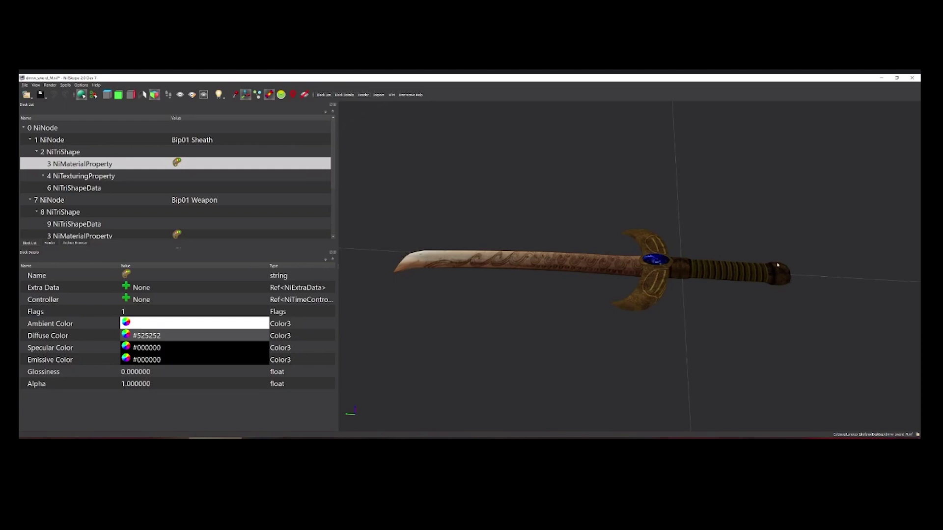
{"action": "scroll", "coordinate": [760, 278], "scroll_direction": "down", "scroll_amount": 4}
Collapse the Bip01 Sheath and Bip01 Weapon branches and run the Combine Properties spell on the model.
{"action": "left_click", "coordinate": [38, 140]}
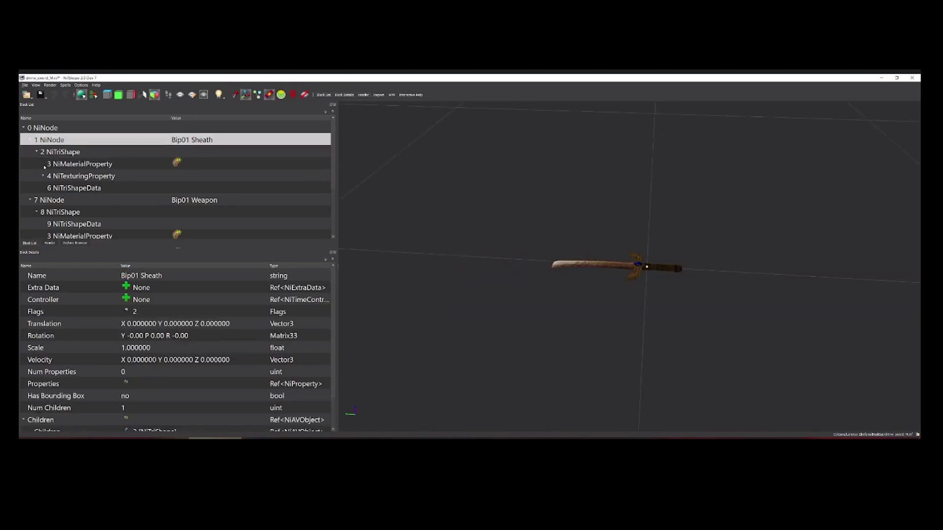
{"action": "left_click", "coordinate": [30, 142]}
{"action": "left_click", "coordinate": [31, 152]}
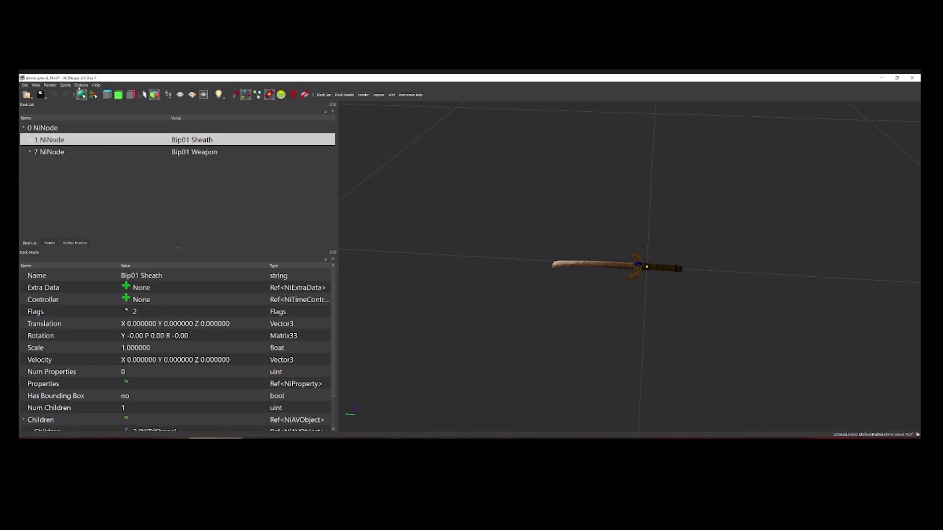
{"action": "left_click", "coordinate": [64, 86]}
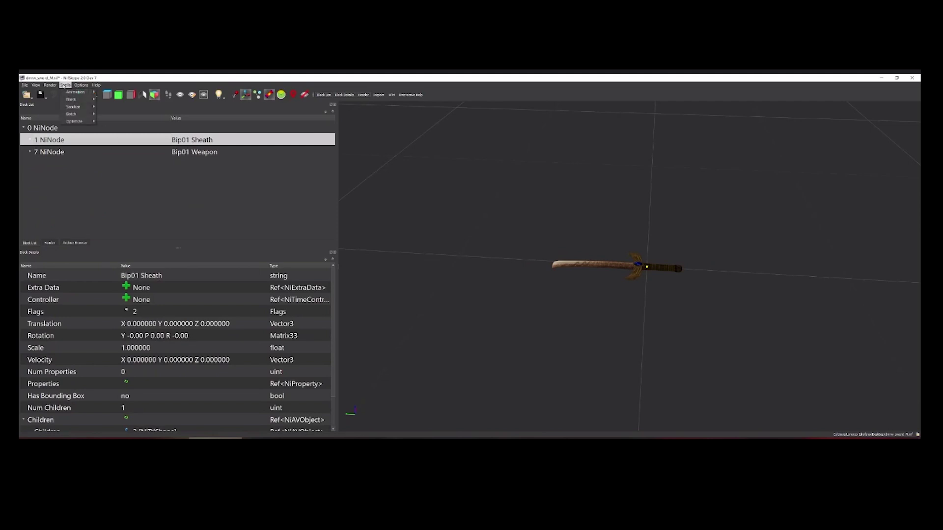
{"action": "mouse_move", "coordinate": [78, 121]}
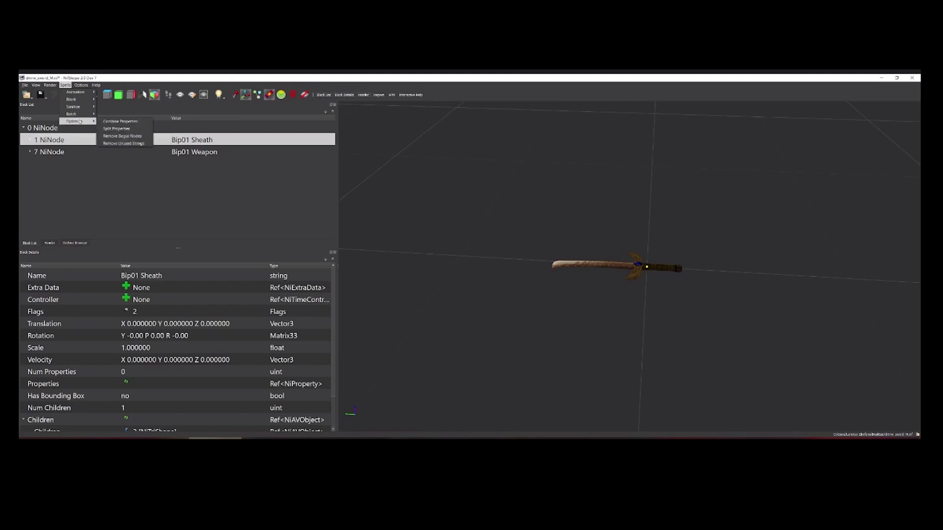
{"action": "left_click", "coordinate": [123, 122]}
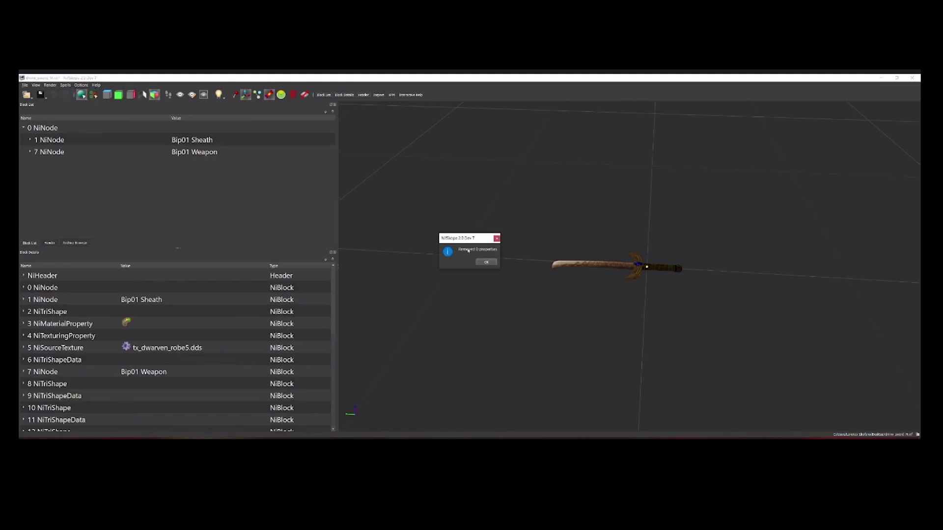
{"action": "left_click", "coordinate": [481, 262]}
Expand the Bip01 Weapon node to list its shapes, viewing the sword up close at an angle.
{"action": "scroll", "coordinate": [642, 312], "scroll_direction": "up", "scroll_amount": 2}
{"action": "scroll", "coordinate": [635, 309], "scroll_direction": "up", "scroll_amount": 1}
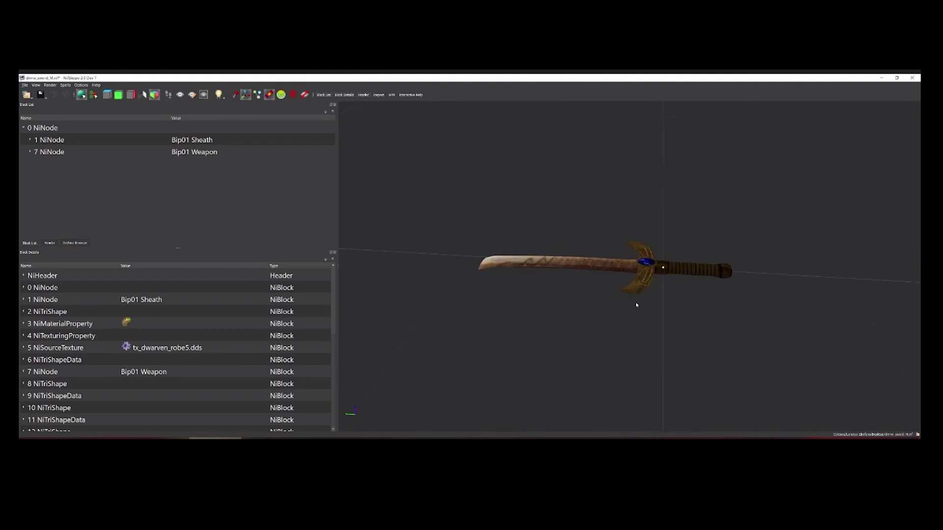
{"action": "scroll", "coordinate": [635, 304], "scroll_direction": "up", "scroll_amount": 2}
{"action": "left_click_drag", "start_coordinate": [700, 308], "coordinate": [697, 318]}
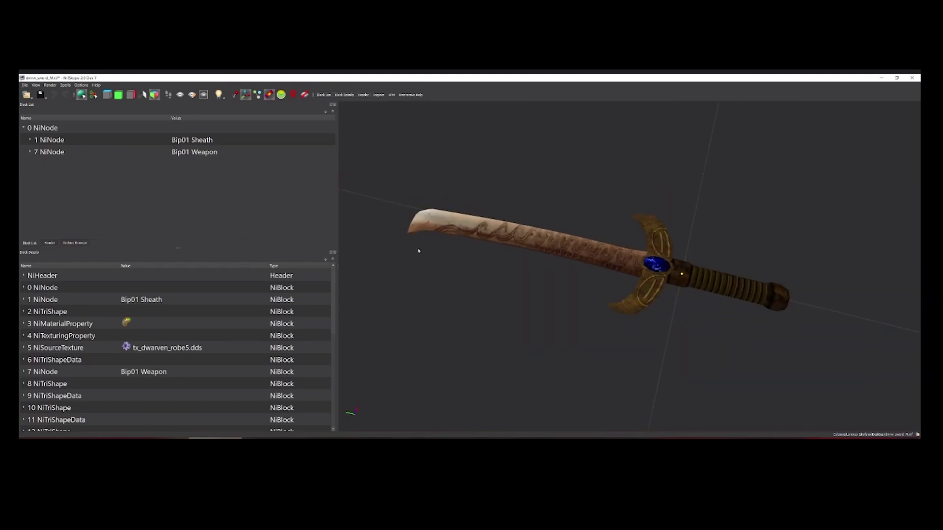
{"action": "left_click", "coordinate": [31, 152]}
{"action": "left_click", "coordinate": [36, 164]}
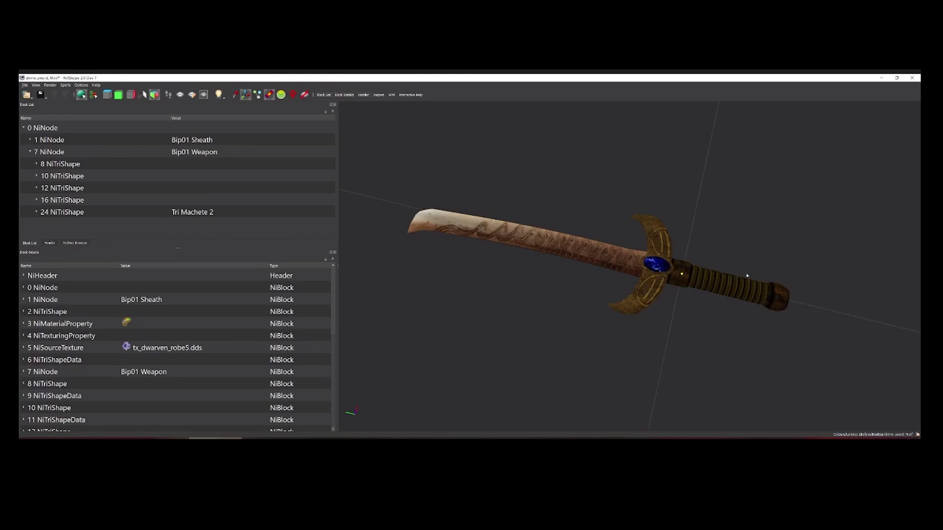
{"action": "scroll", "coordinate": [741, 291], "scroll_direction": "up", "scroll_amount": 2}
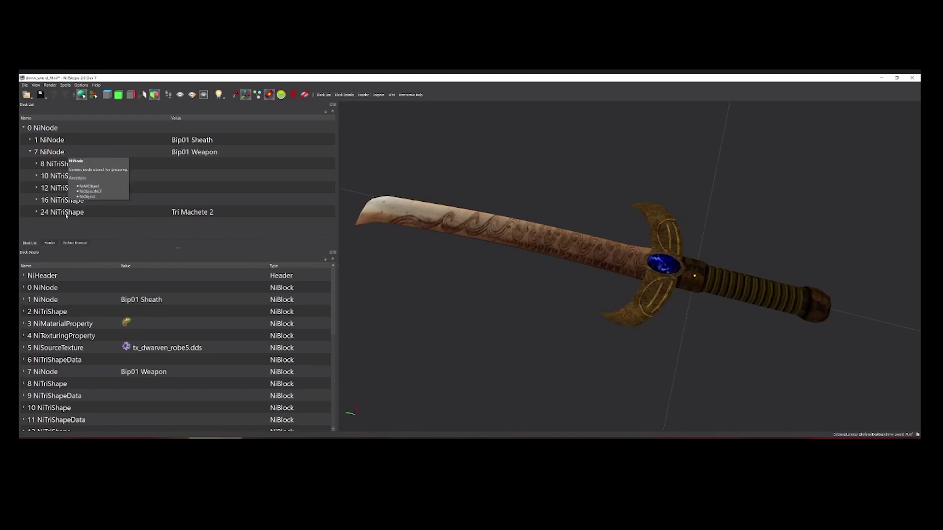
Try to merge the sword's parts by running Combine Shapes on the Bip01 Weapon node.
{"action": "left_click", "coordinate": [72, 152]}
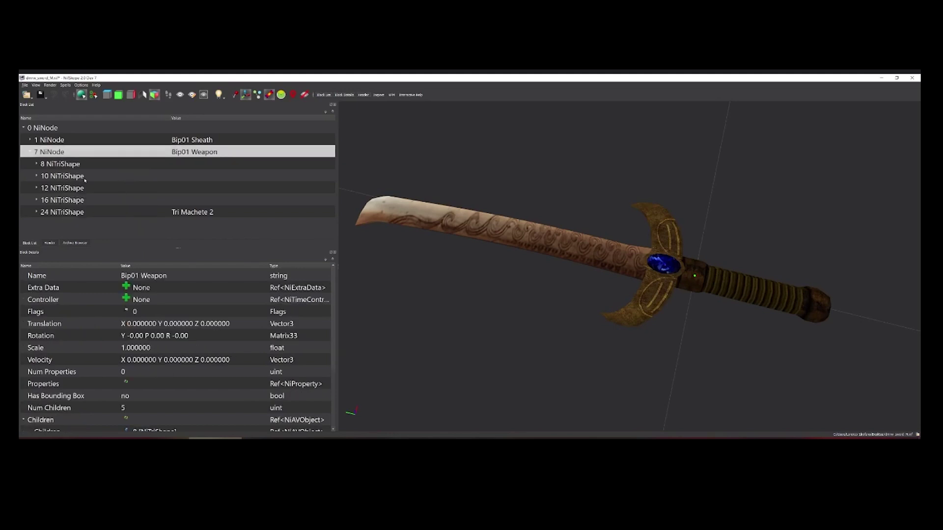
{"action": "left_click", "coordinate": [66, 164]}
{"action": "left_click", "coordinate": [55, 151]}
{"action": "right_click", "coordinate": [61, 148]}
{"action": "mouse_move", "coordinate": [79, 179]}
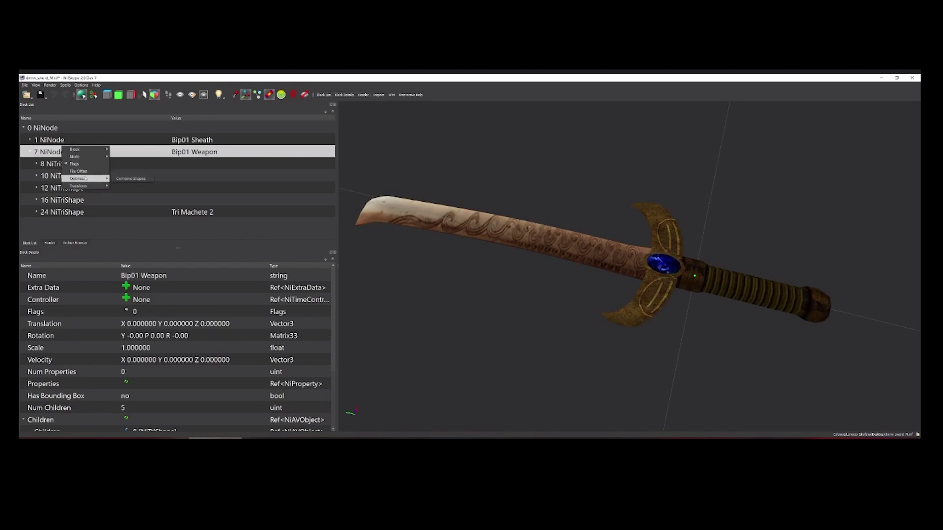
{"action": "left_click", "coordinate": [133, 179]}
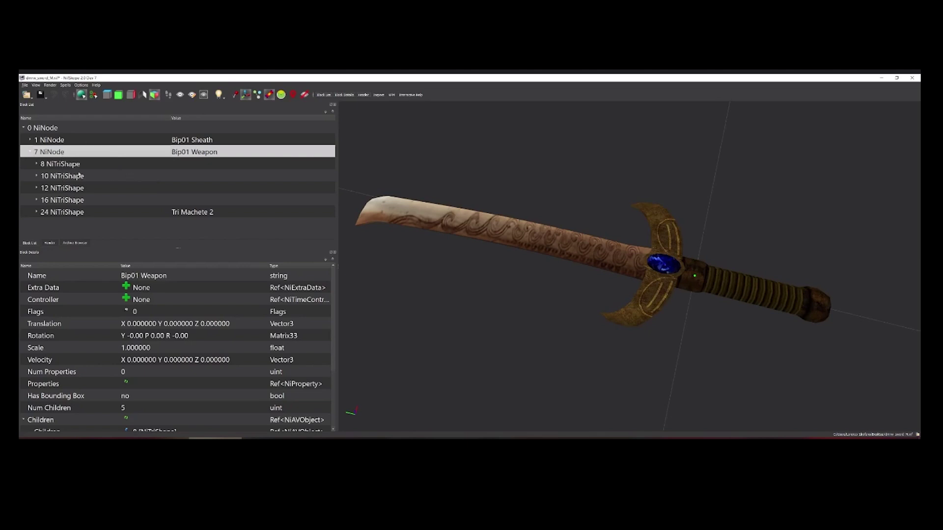
Select the crossguard, blade, grip and collar in the viewport to check which shape block each part belongs to.
{"action": "scroll", "coordinate": [693, 302], "scroll_direction": "up", "scroll_amount": 2}
{"action": "scroll", "coordinate": [697, 332], "scroll_direction": "down", "scroll_amount": 1}
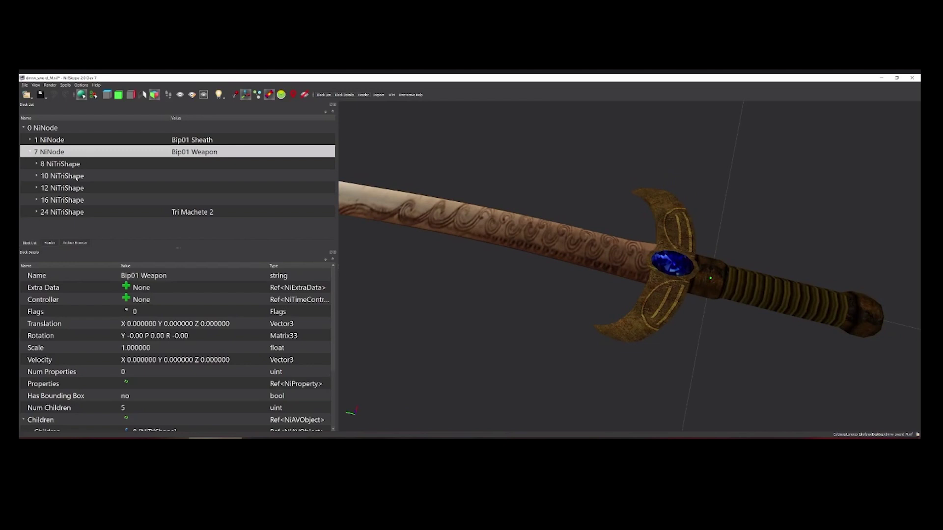
{"action": "mouse_move", "coordinate": [77, 165]}
{"action": "scroll", "coordinate": [732, 302], "scroll_direction": "down", "scroll_amount": 3}
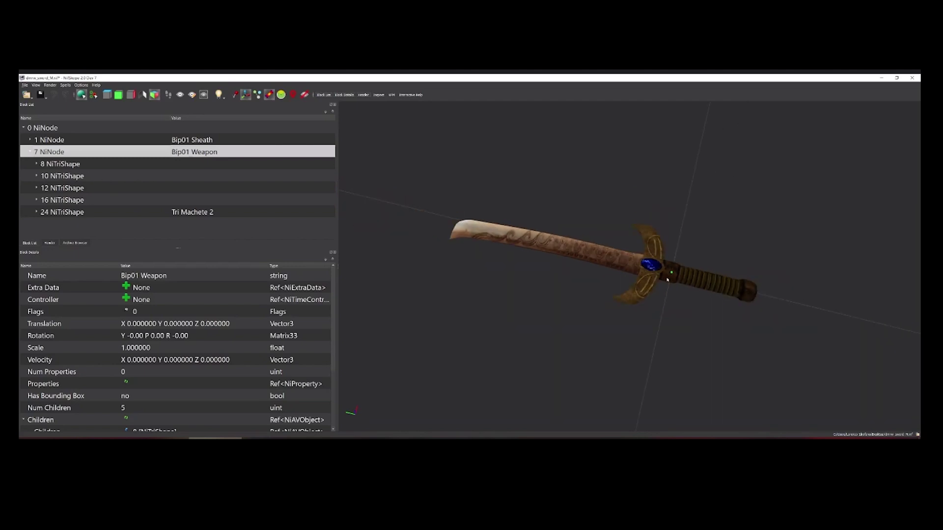
{"action": "left_click", "coordinate": [652, 266]}
{"action": "left_click", "coordinate": [654, 249]}
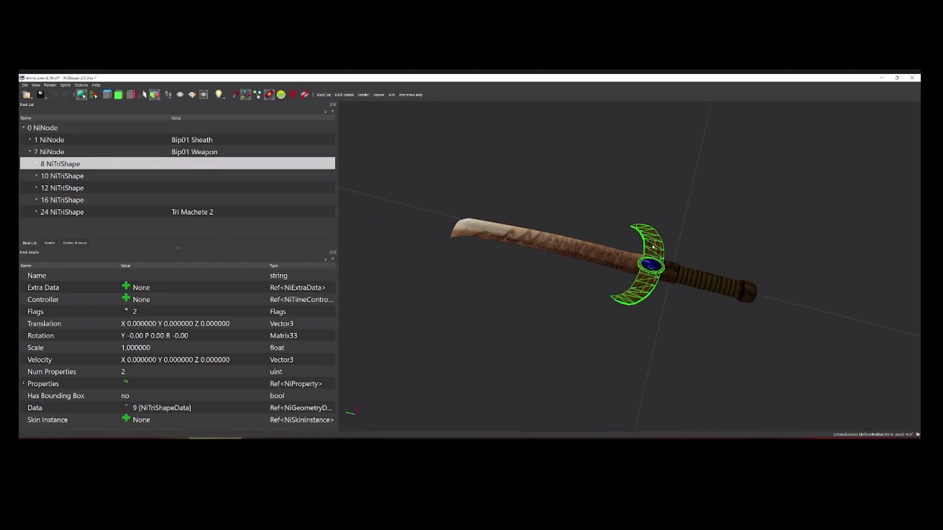
{"action": "left_click", "coordinate": [621, 260]}
{"action": "left_click", "coordinate": [700, 282]}
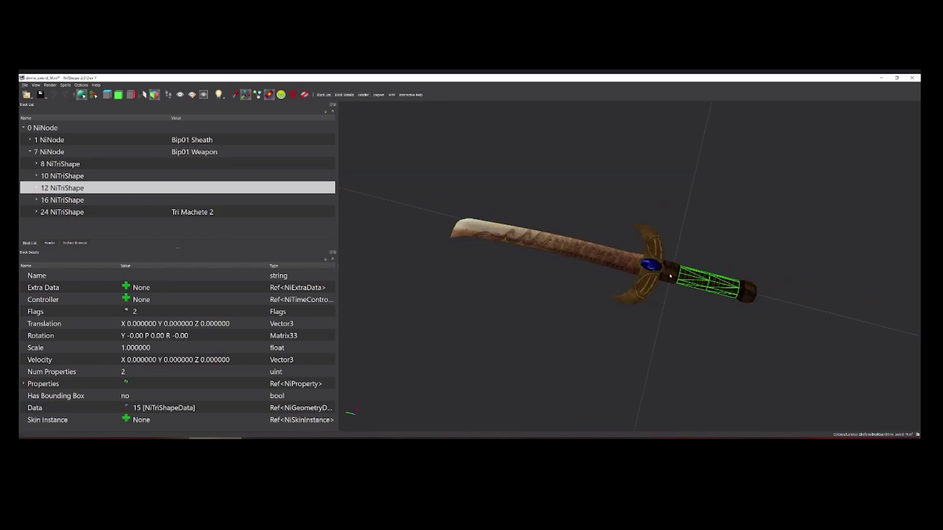
{"action": "left_click", "coordinate": [666, 278]}
{"action": "scroll", "coordinate": [721, 314], "scroll_direction": "up", "scroll_amount": 3}
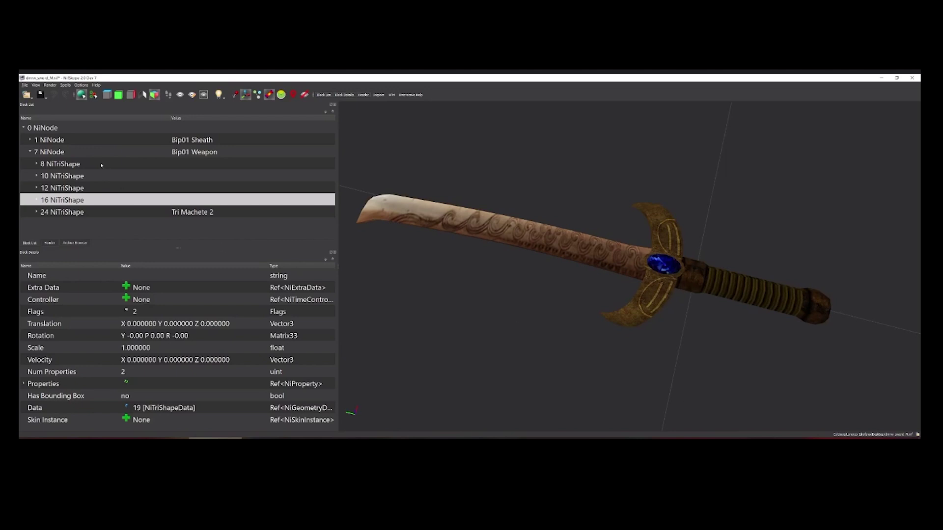
Try Combine Shapes once more on the Bip01 Weapon node.
{"action": "left_click", "coordinate": [100, 152]}
{"action": "right_click", "coordinate": [99, 151]}
{"action": "mouse_move", "coordinate": [129, 184]}
{"action": "left_click", "coordinate": [167, 183]}
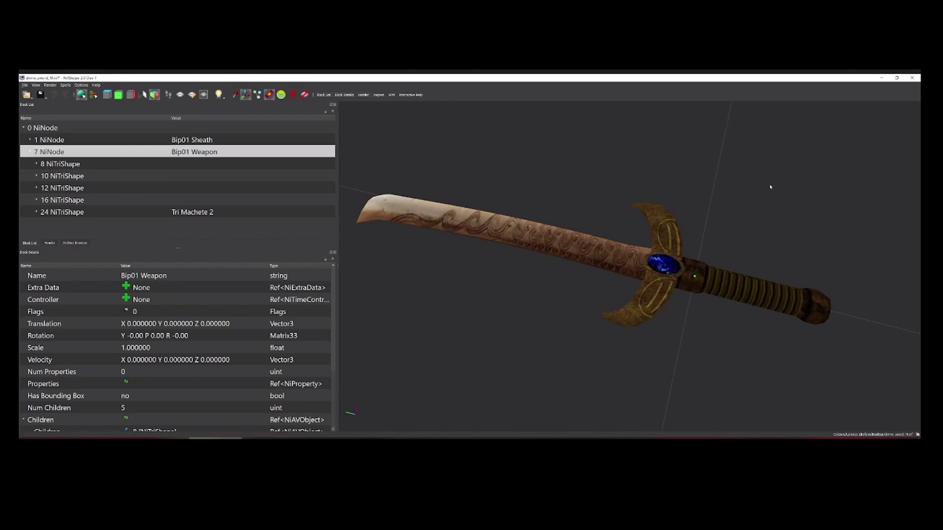
Expand the grip shape's texturing property and copy its texture file name, tx_steam_centurion_04.dds.
{"action": "left_click", "coordinate": [742, 291]}
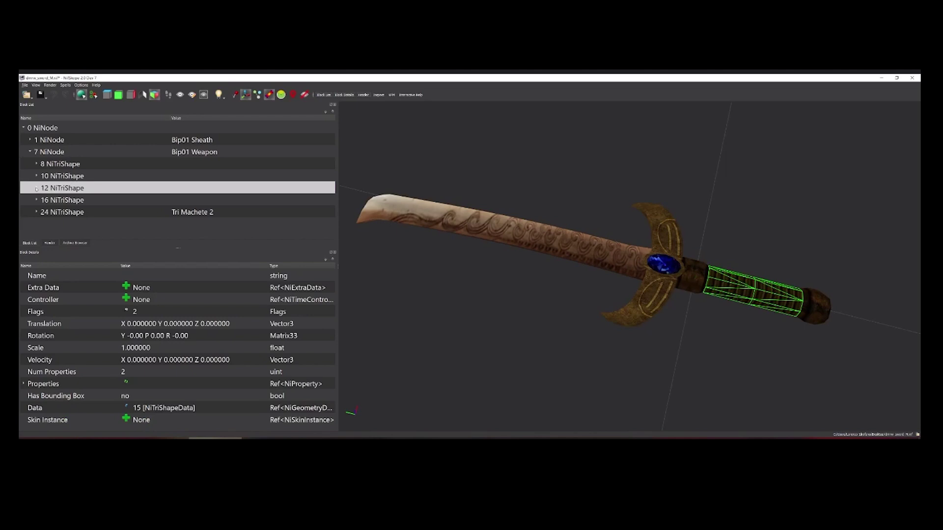
{"action": "left_click", "coordinate": [36, 189]}
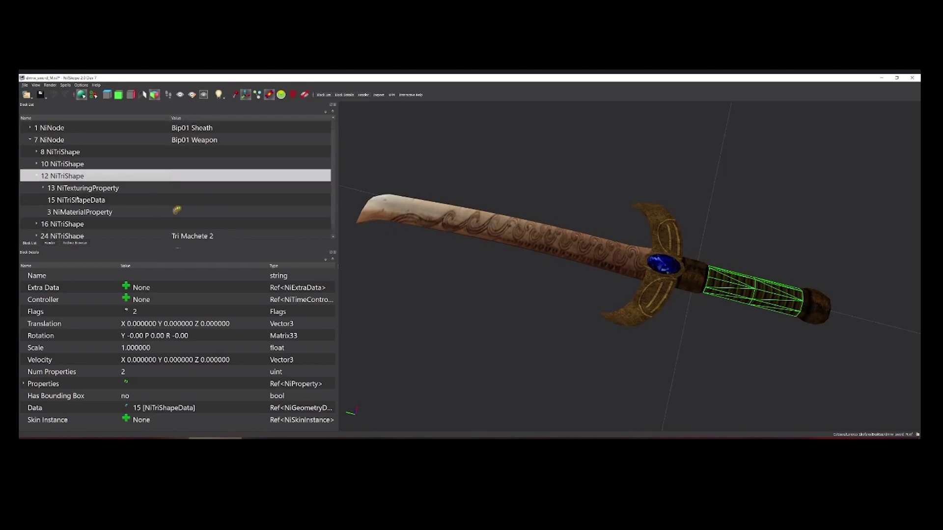
{"action": "left_click", "coordinate": [44, 188]}
{"action": "left_click", "coordinate": [196, 188]}
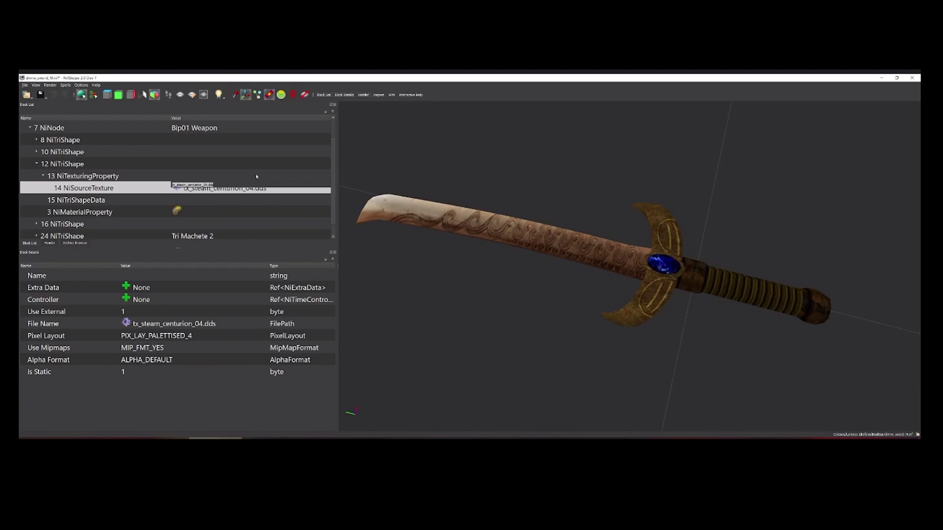
{"action": "left_click", "coordinate": [249, 153]}
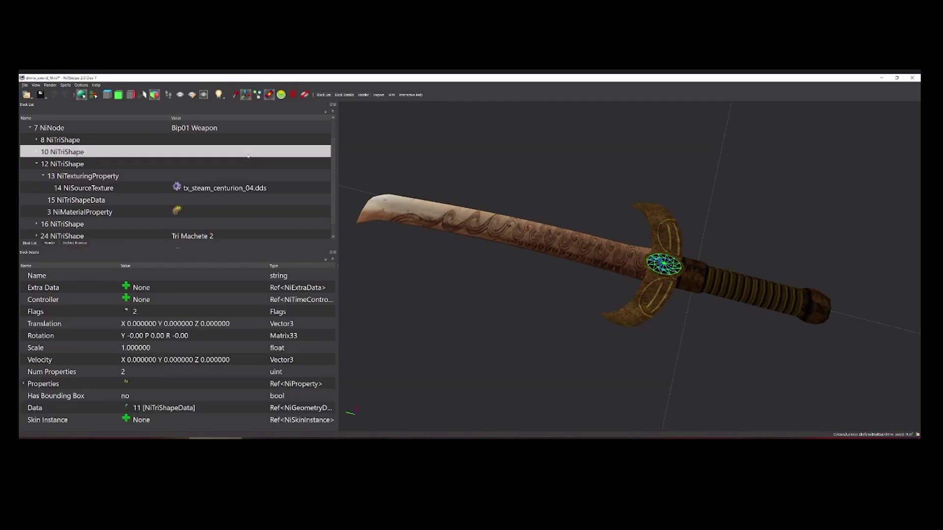
Replace the crossguard's texture file name with the grip's tx_steam_centurion_04.dds.
{"action": "left_click", "coordinate": [760, 286]}
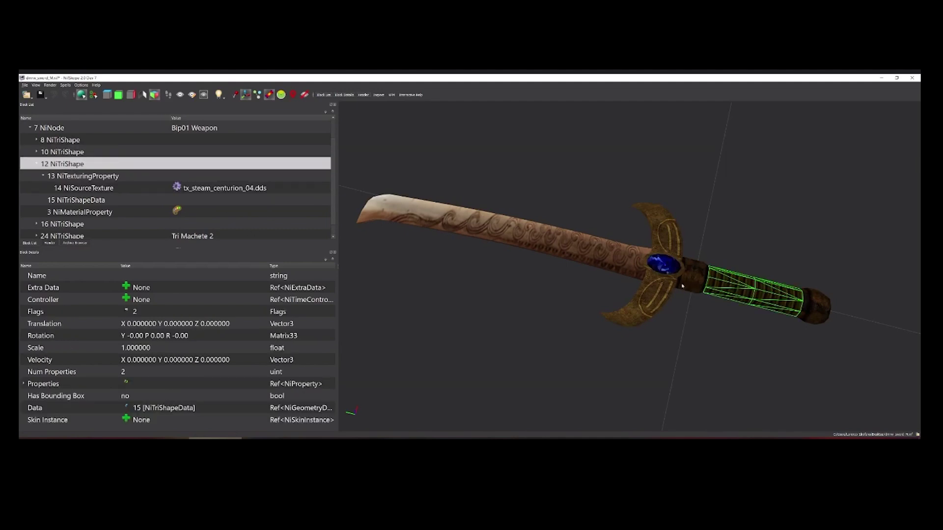
{"action": "left_click", "coordinate": [667, 297]}
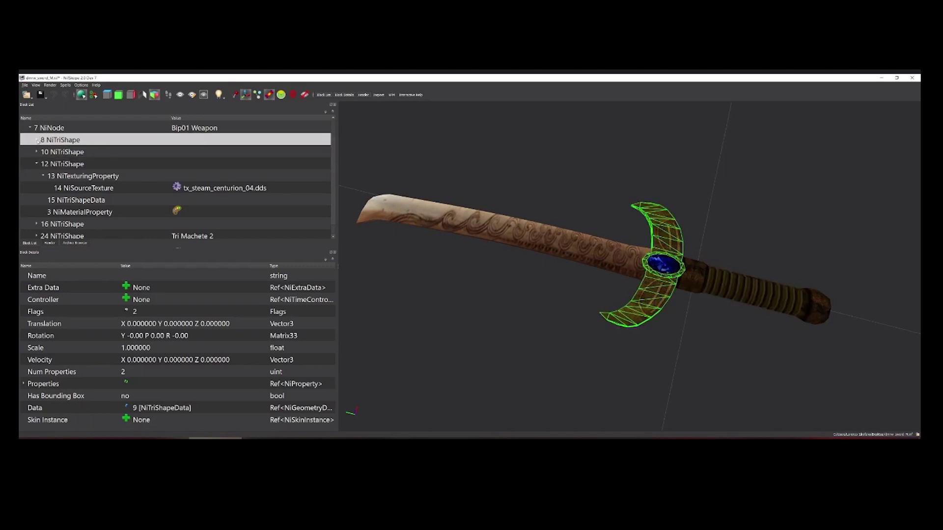
{"action": "left_click", "coordinate": [37, 140]}
{"action": "left_click", "coordinate": [44, 200]}
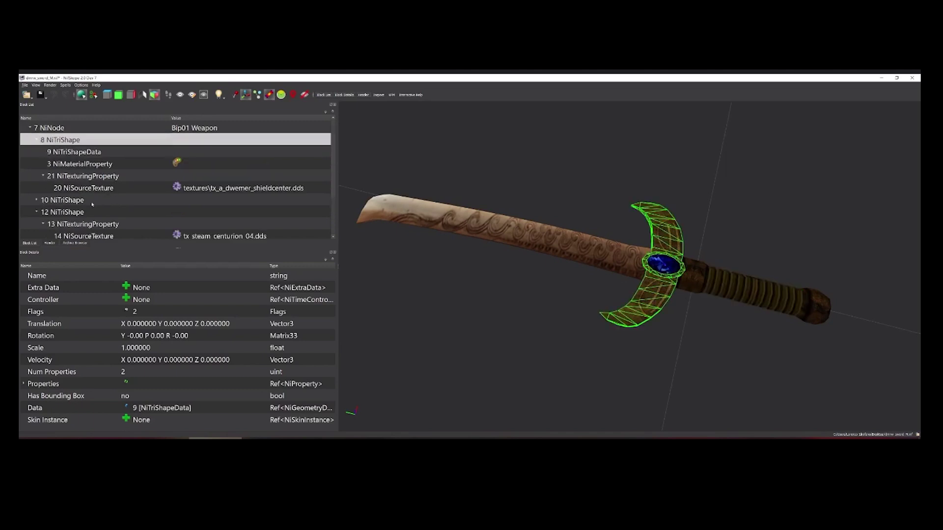
{"action": "left_click", "coordinate": [257, 190]}
{"action": "type", "text": "tx_steam_centurion_04.dds"}
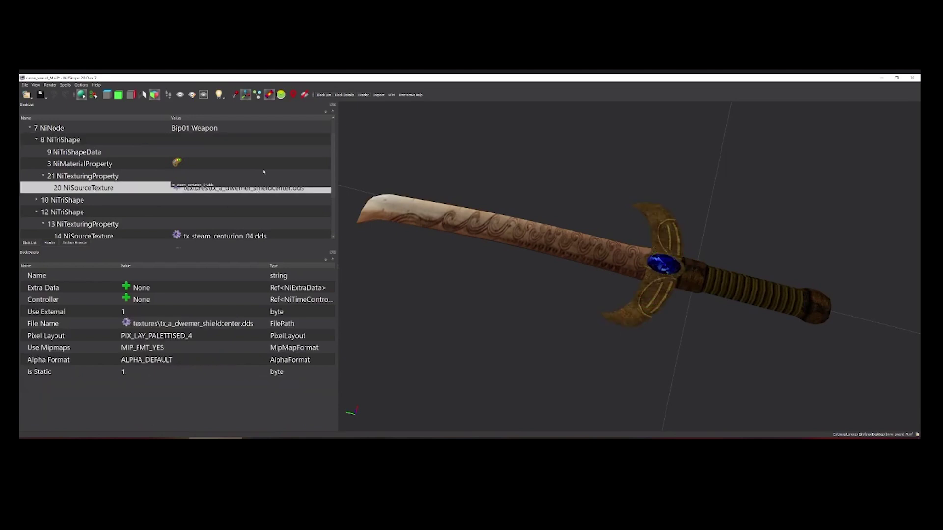
{"action": "left_click", "coordinate": [223, 169]}
Inspect the sword from several angles and distances to judge the retextured crossguard.
{"action": "left_click_drag", "start_coordinate": [688, 319], "coordinate": [738, 290]}
{"action": "left_click_drag", "start_coordinate": [695, 323], "coordinate": [641, 323]}
{"action": "left_click_drag", "start_coordinate": [584, 302], "coordinate": [700, 293]}
{"action": "scroll", "coordinate": [700, 293], "scroll_direction": "up", "scroll_amount": 3}
{"action": "scroll", "coordinate": [859, 287], "scroll_direction": "down", "scroll_amount": 5}
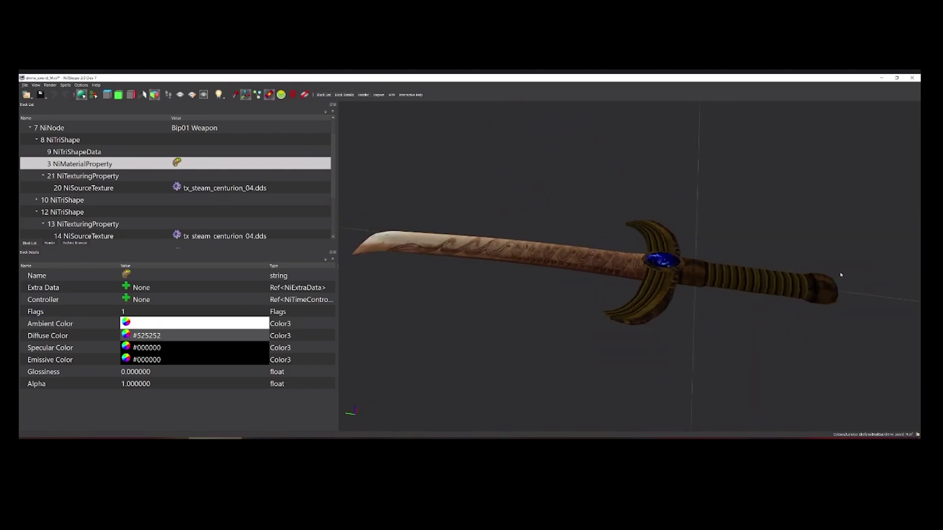
{"action": "left_click_drag", "start_coordinate": [843, 284], "coordinate": [801, 294]}
{"action": "left_click_drag", "start_coordinate": [615, 244], "coordinate": [607, 307]}
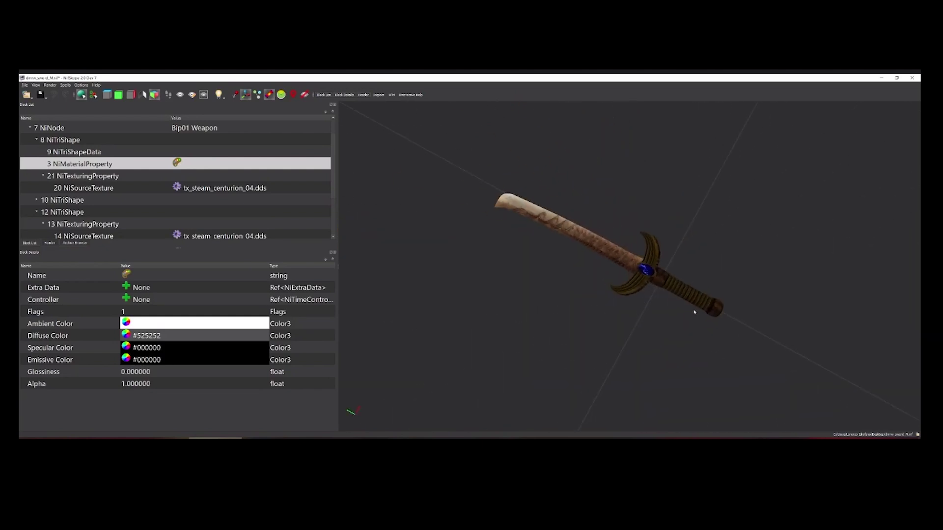
Collapse the crossguard and grip shape branches and try Combine Shapes again on the Bip01 Weapon node.
{"action": "left_click", "coordinate": [37, 139]}
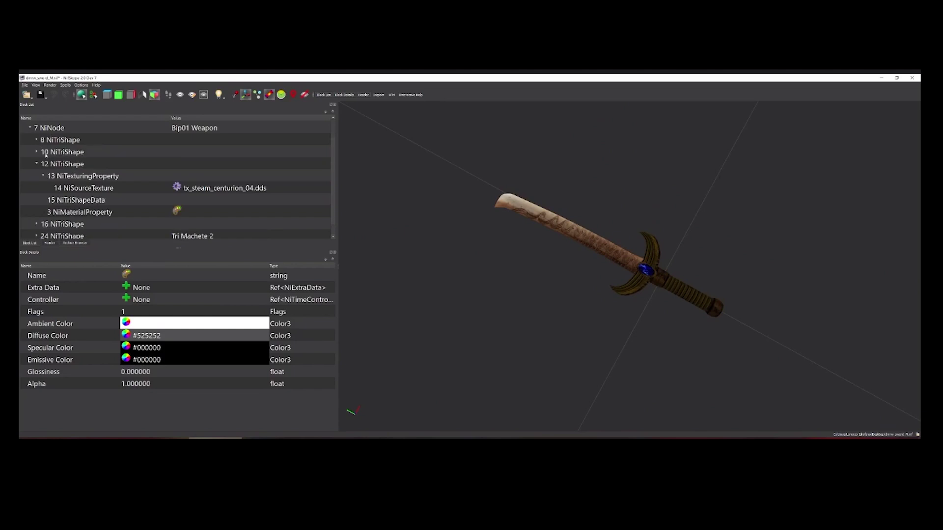
{"action": "left_click", "coordinate": [41, 165]}
{"action": "left_click", "coordinate": [37, 164]}
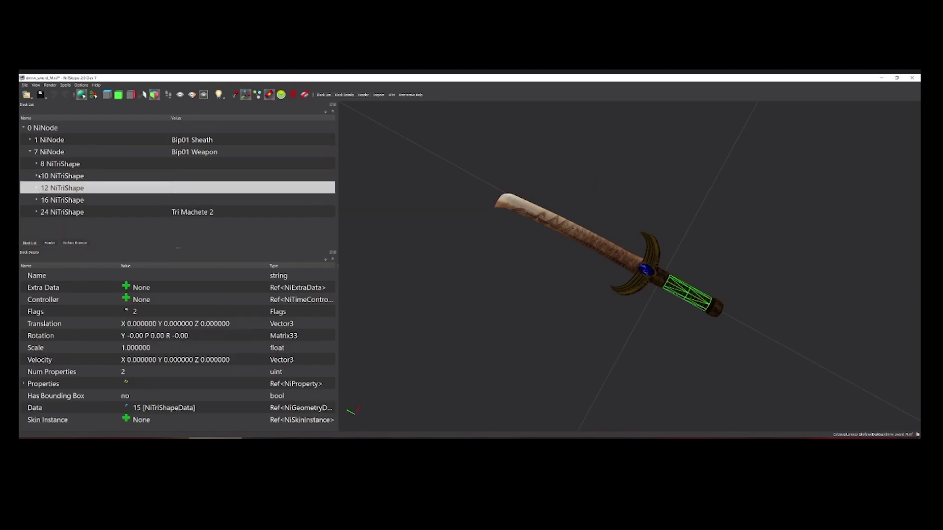
{"action": "left_click", "coordinate": [62, 154]}
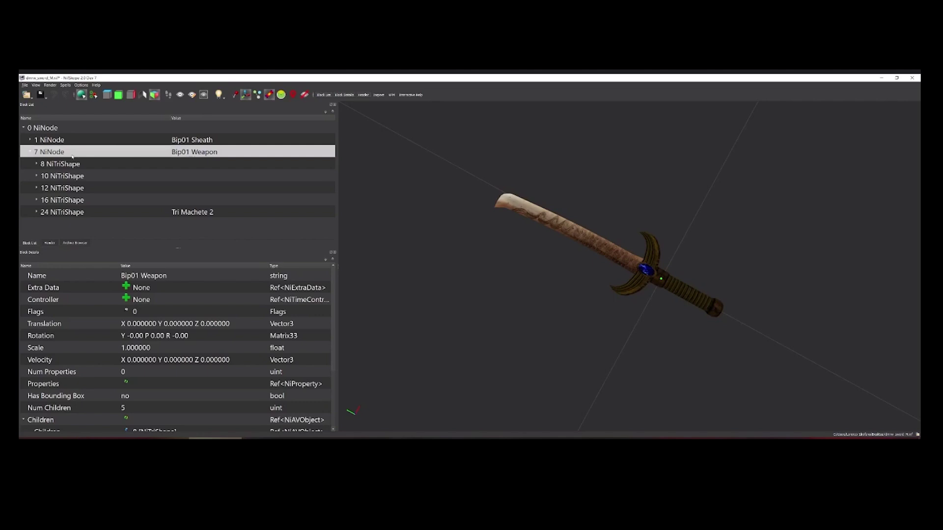
{"action": "right_click", "coordinate": [72, 152]}
{"action": "mouse_move", "coordinate": [96, 188]}
{"action": "left_click", "coordinate": [139, 182]}
Run Combine Properties on the model to merge the texturing properties that now share the same texture.
{"action": "left_click", "coordinate": [68, 86]}
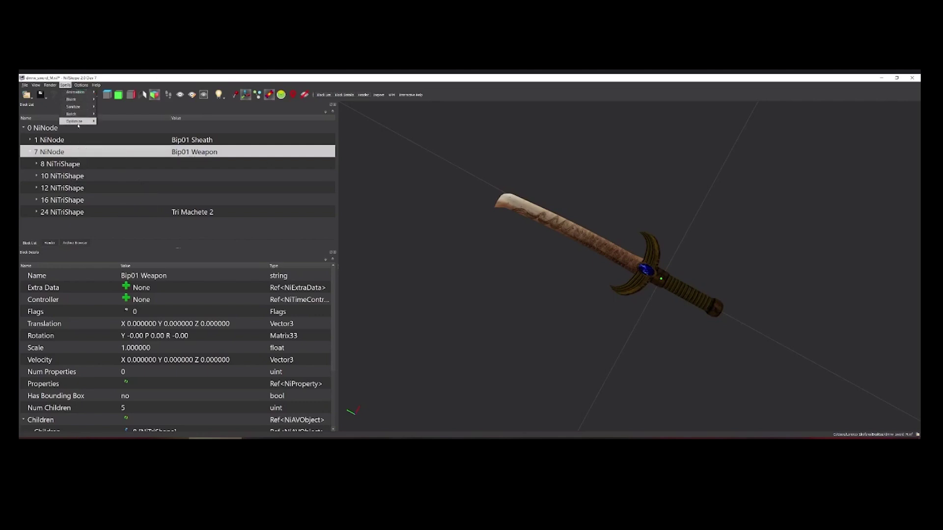
{"action": "mouse_move", "coordinate": [78, 121]}
{"action": "left_click", "coordinate": [113, 123]}
{"action": "left_click", "coordinate": [486, 262]}
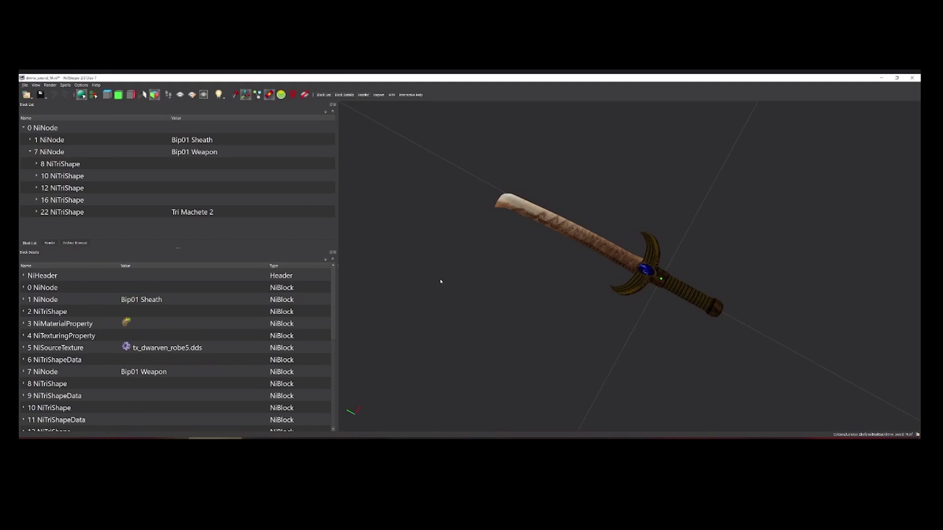
Run Combine Shapes on the Bip01 Weapon node to merge the shapes that share the same texture.
{"action": "scroll", "coordinate": [582, 300], "scroll_direction": "up", "scroll_amount": 2}
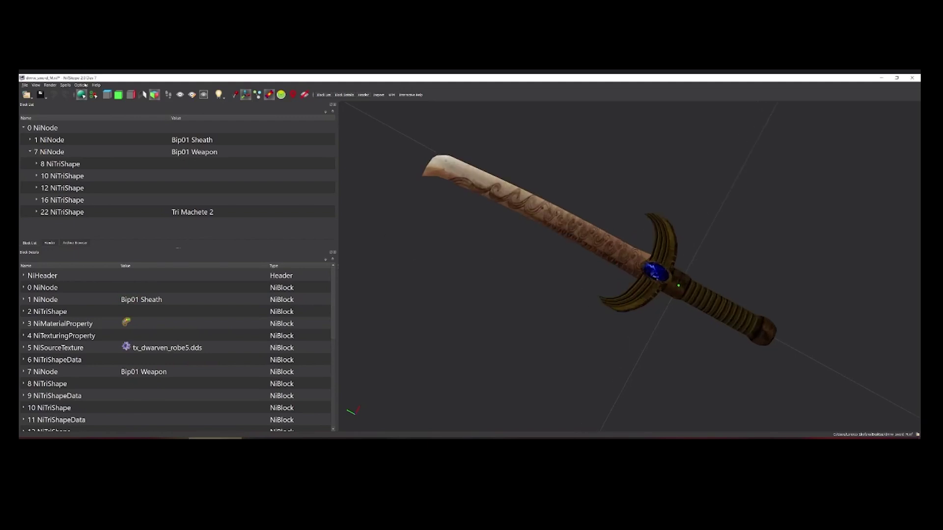
{"action": "left_click", "coordinate": [65, 85]}
{"action": "mouse_move", "coordinate": [76, 121]}
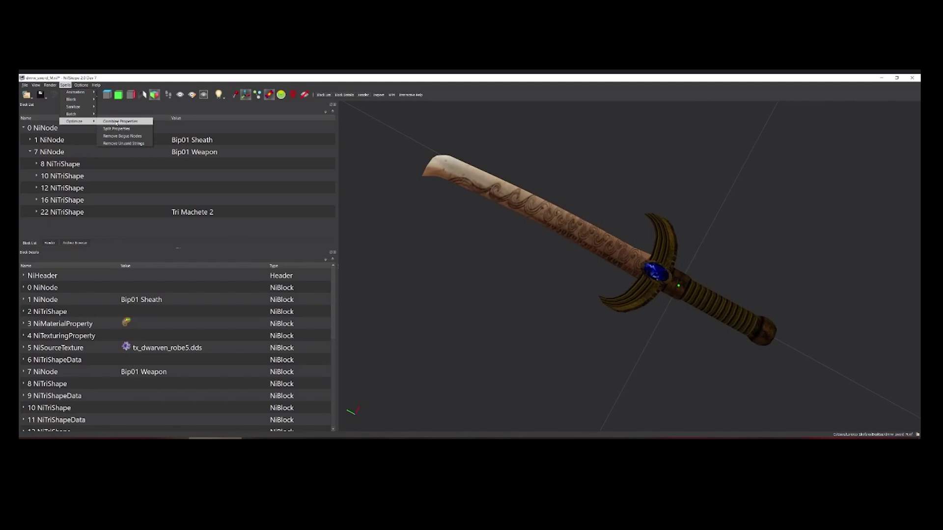
{"action": "left_click", "coordinate": [59, 153]}
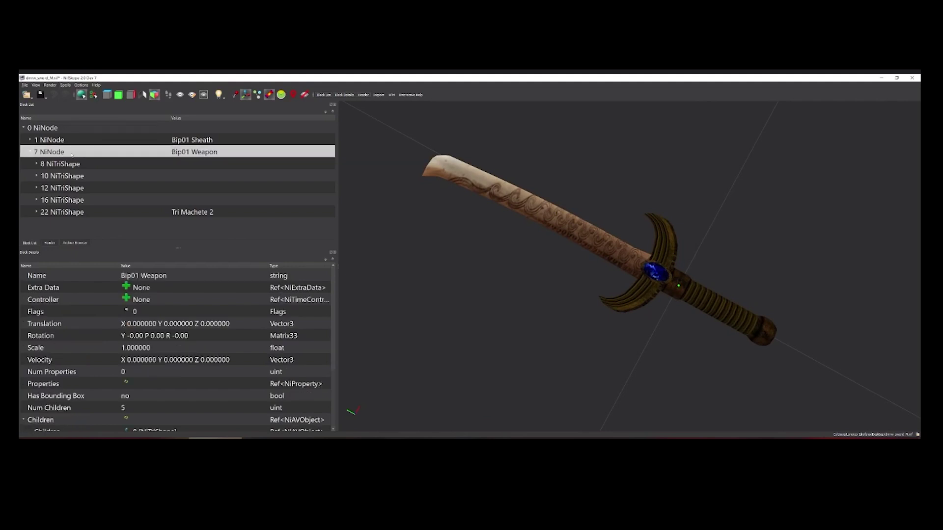
{"action": "right_click", "coordinate": [71, 155]}
{"action": "mouse_move", "coordinate": [100, 178]}
{"action": "left_click", "coordinate": [134, 179]}
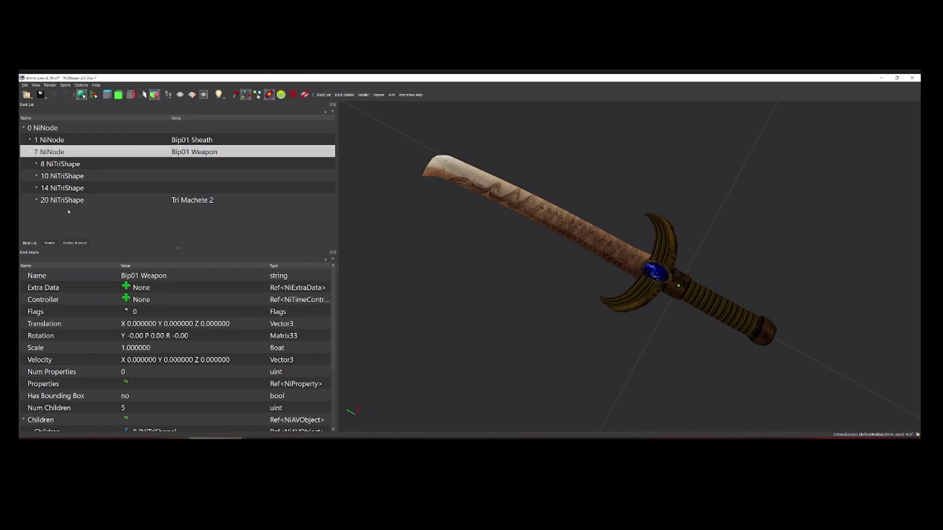
Inspect the merged crossguard and grip shape from several angles and distances, with and without its wireframe highlighted.
{"action": "left_click", "coordinate": [700, 302]}
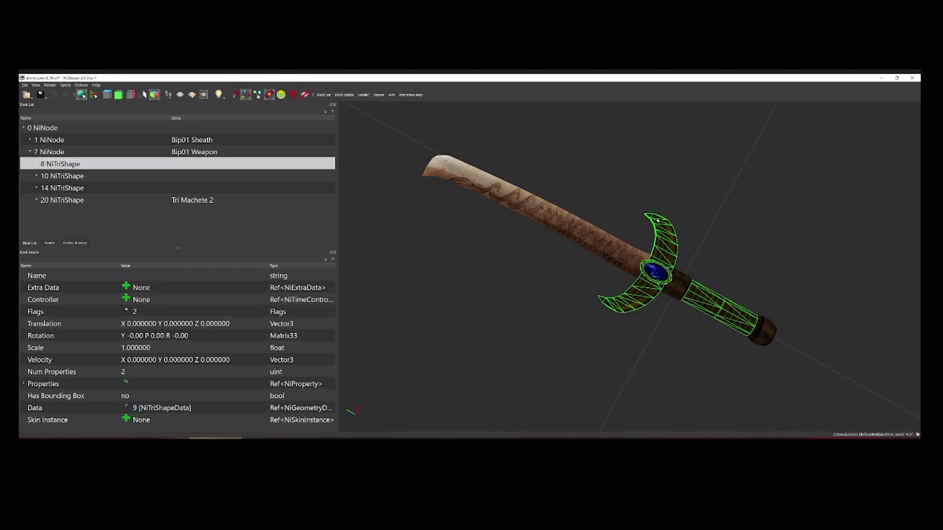
{"action": "left_click_drag", "start_coordinate": [665, 263], "coordinate": [718, 266]}
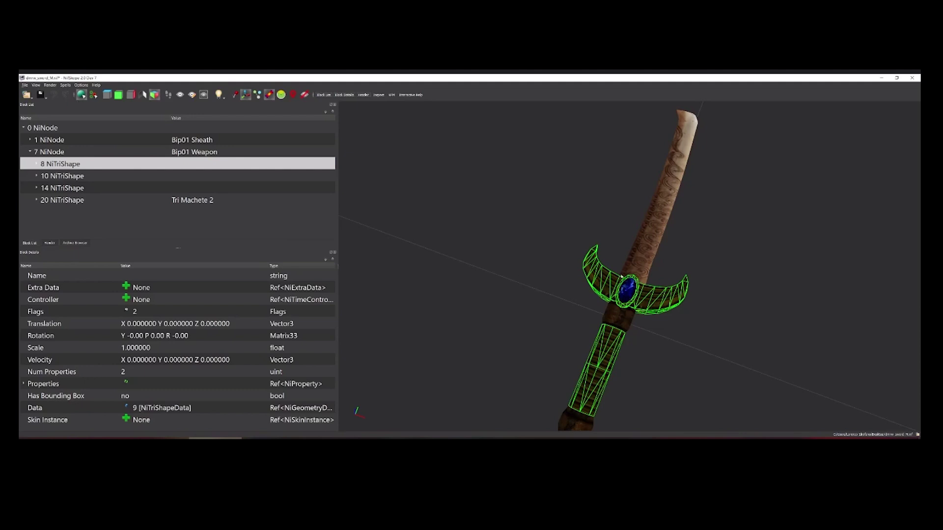
{"action": "scroll", "coordinate": [730, 251], "scroll_direction": "down", "scroll_amount": 2}
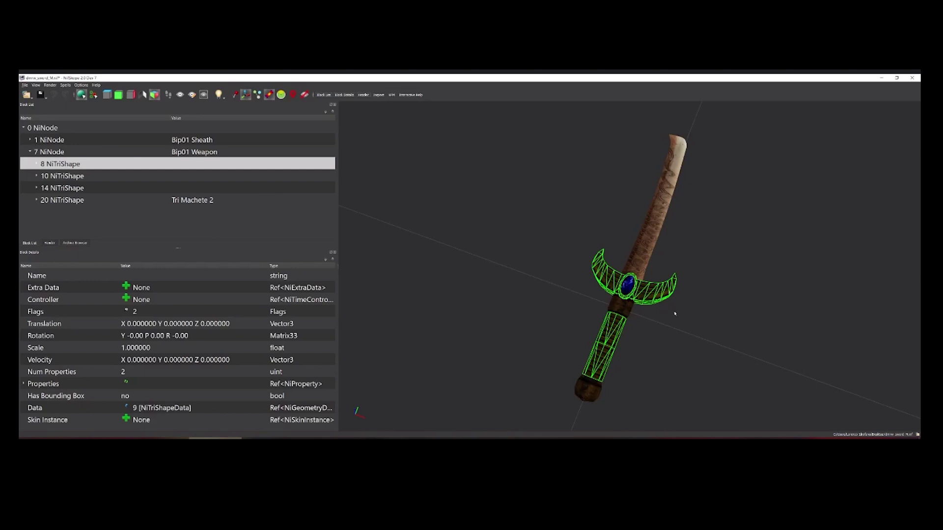
{"action": "left_click_drag", "start_coordinate": [675, 313], "coordinate": [672, 315]}
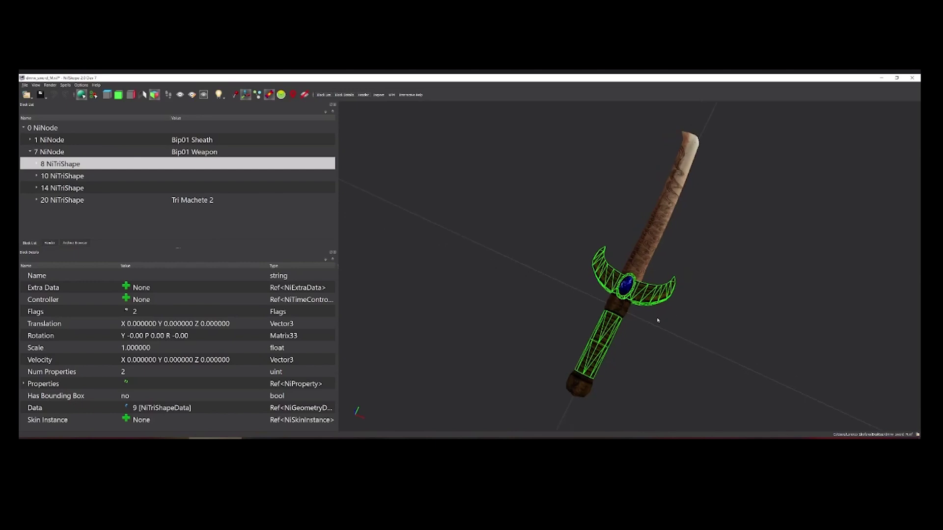
{"action": "scroll", "coordinate": [658, 319], "scroll_direction": "up", "scroll_amount": 2}
{"action": "left_click", "coordinate": [727, 333]}
{"action": "scroll", "coordinate": [722, 339], "scroll_direction": "down", "scroll_amount": 2}
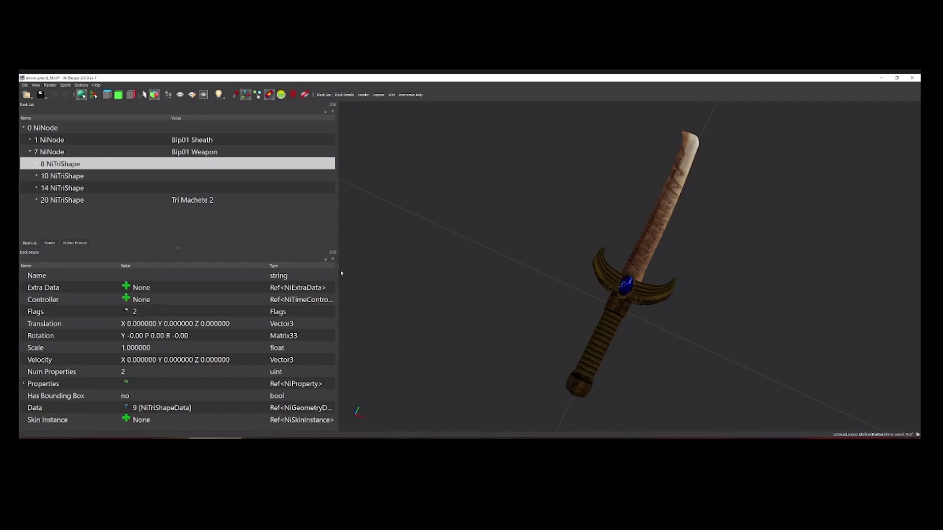
{"action": "left_click_drag", "start_coordinate": [469, 285], "coordinate": [539, 299]}
{"action": "scroll", "coordinate": [709, 334], "scroll_direction": "up", "scroll_amount": 5}
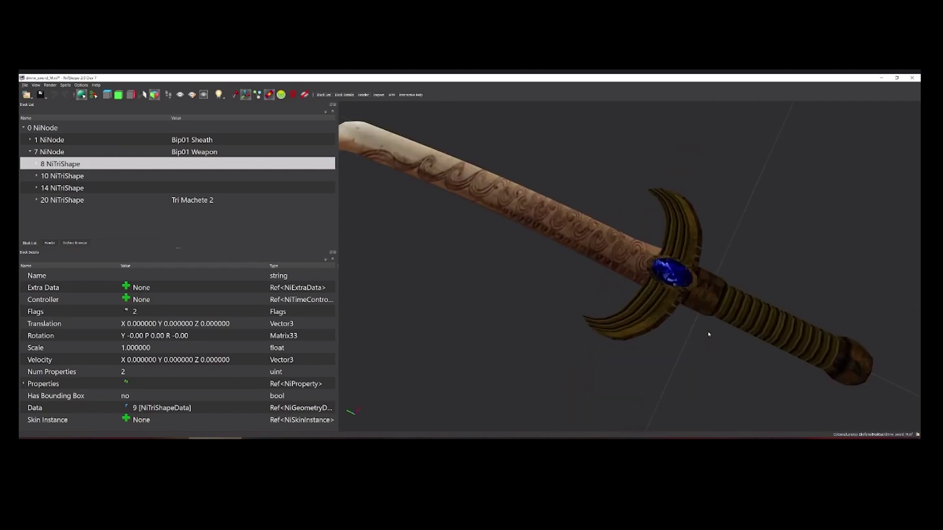
Expand the merged crossguard and grip shape and swap its source texture for tx_cr_draugr_beard2.dds from the draugr folder.
{"action": "left_click", "coordinate": [758, 311]}
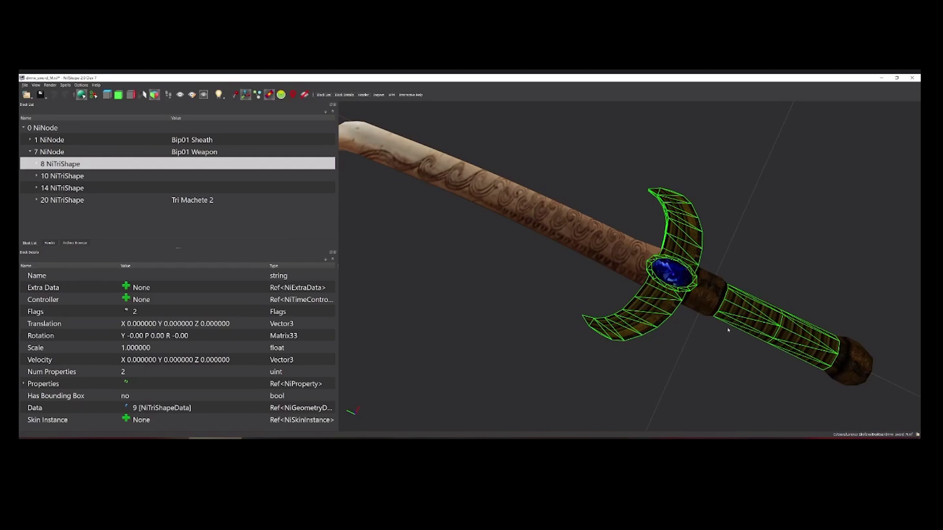
{"action": "left_click", "coordinate": [36, 164]}
{"action": "left_click", "coordinate": [42, 201]}
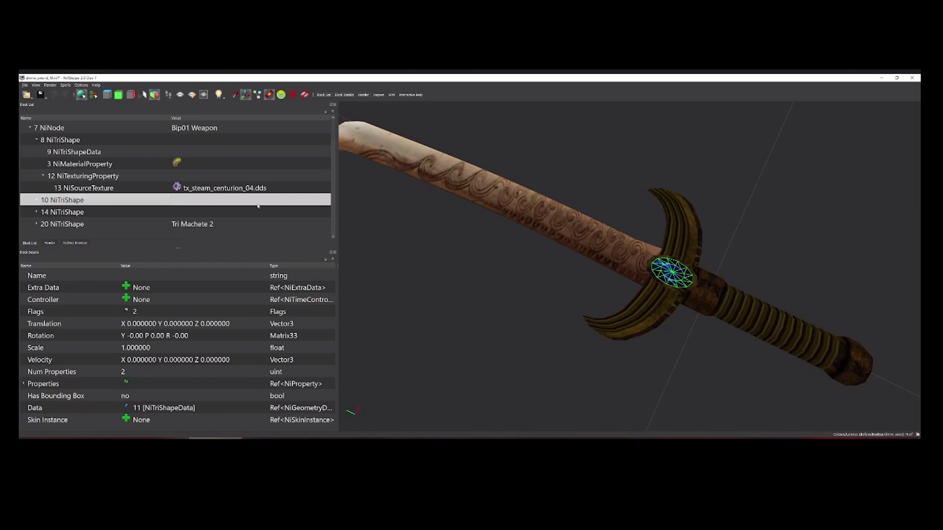
{"action": "left_click", "coordinate": [775, 315]}
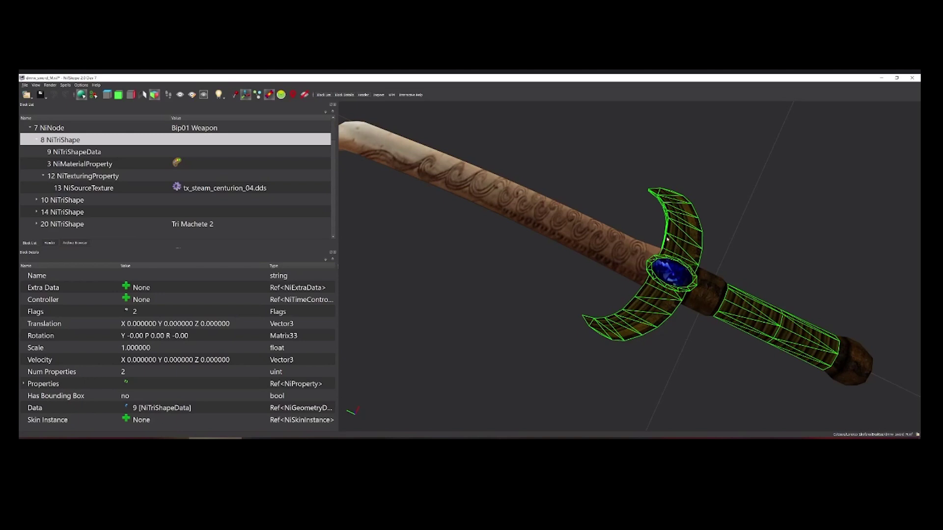
{"action": "double_click", "coordinate": [182, 192]}
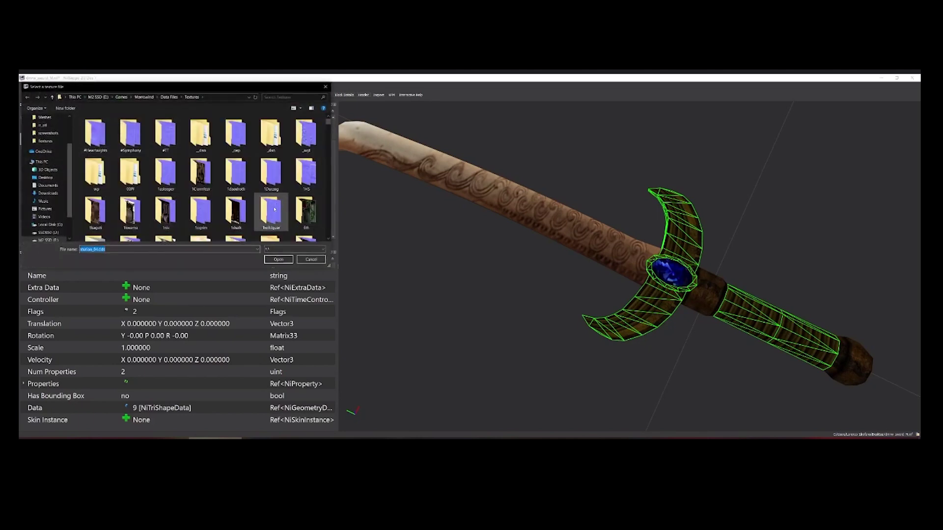
{"action": "scroll", "coordinate": [274, 210], "scroll_direction": "down", "scroll_amount": 10}
{"action": "double_click", "coordinate": [232, 141]}
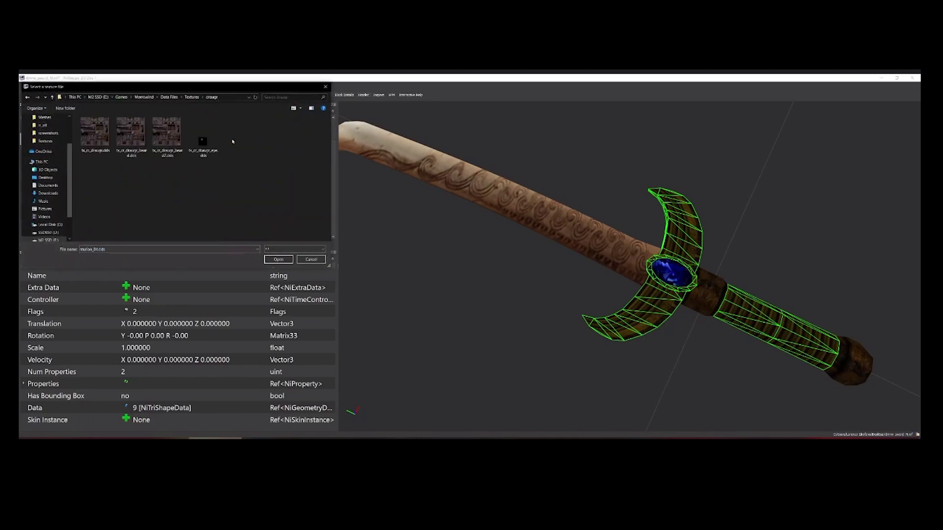
{"action": "left_click", "coordinate": [167, 133]}
{"action": "double_click", "coordinate": [167, 133]}
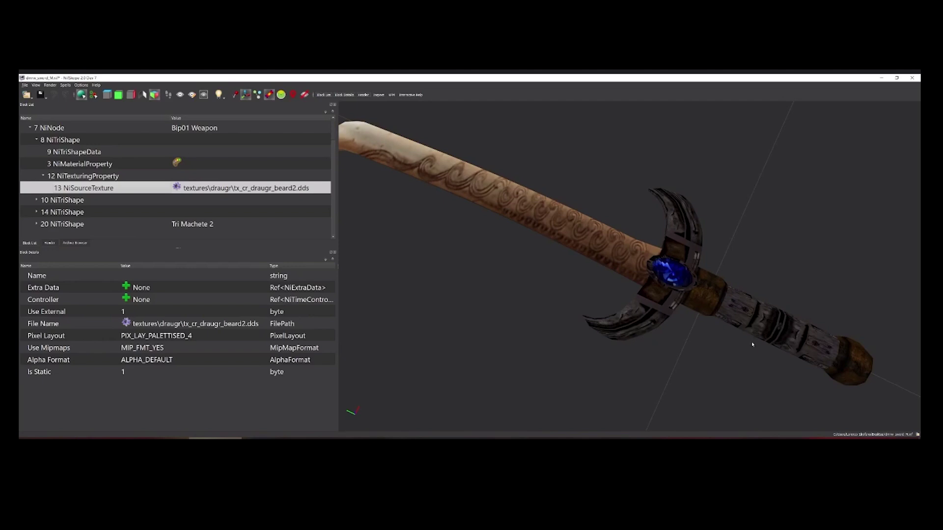
Set the merged shape's texture file name back to tx_steam_centurion_04.dds and collapse its branch.
{"action": "double_click", "coordinate": [257, 190]}
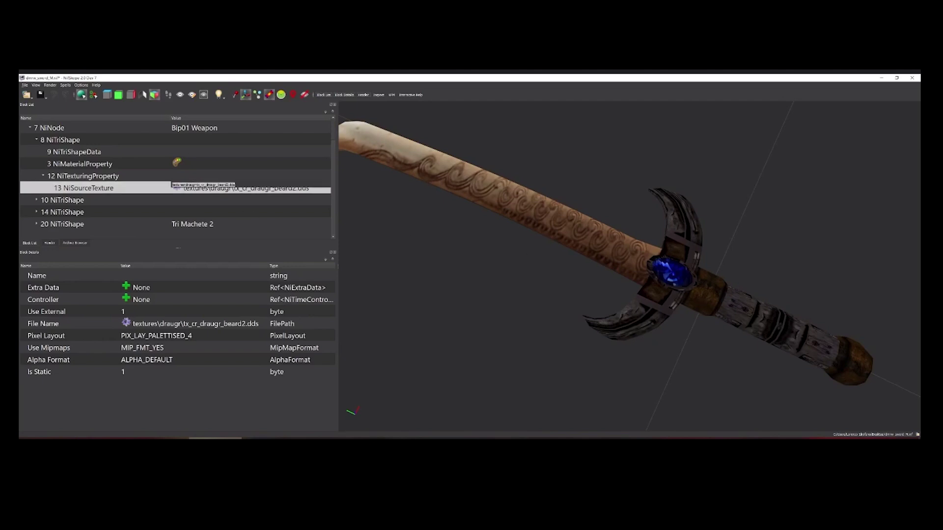
{"action": "type", "text": "tx_steam_centurion_04.dds"}
{"action": "left_click", "coordinate": [255, 163]}
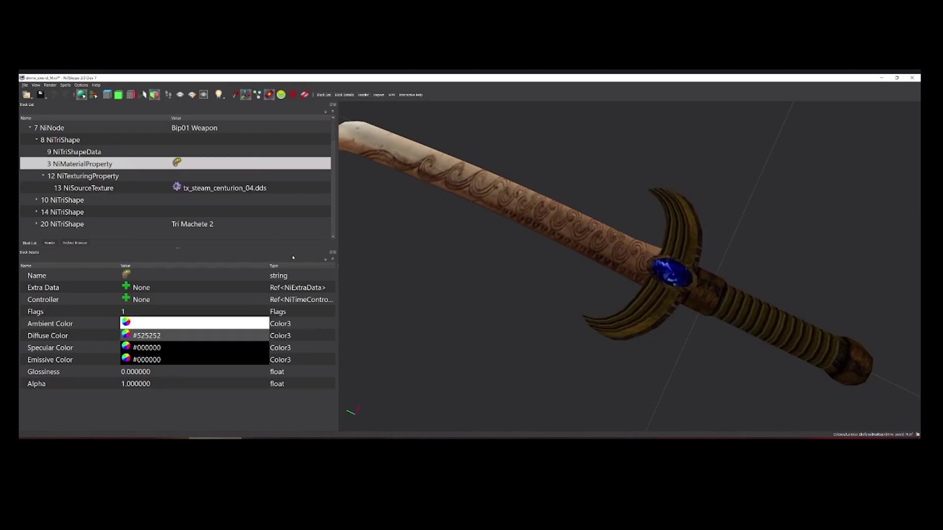
{"action": "scroll", "coordinate": [710, 382], "scroll_direction": "down", "scroll_amount": 5}
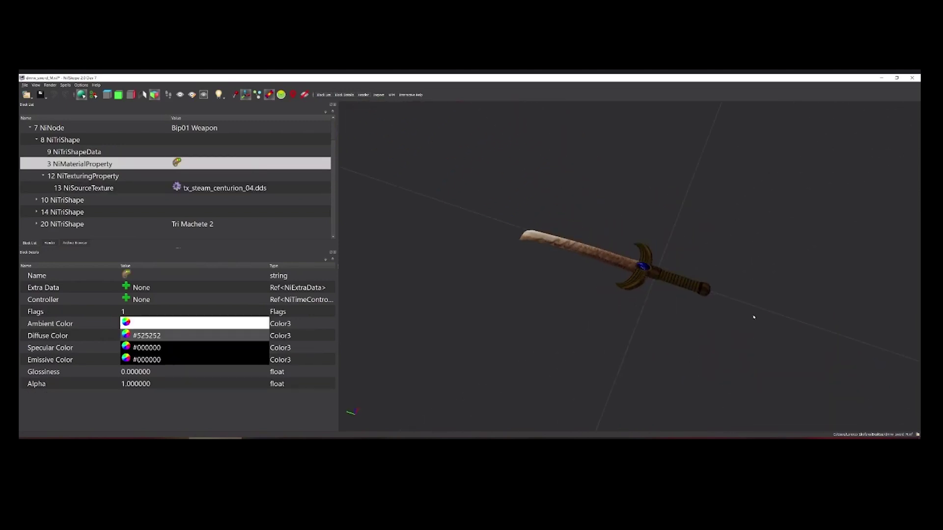
{"action": "left_click", "coordinate": [32, 140]}
Open the UV editor for the merged crossguard and grip shape.
{"action": "left_click_drag", "start_coordinate": [682, 348], "coordinate": [717, 325]}
{"action": "left_click", "coordinate": [717, 325]}
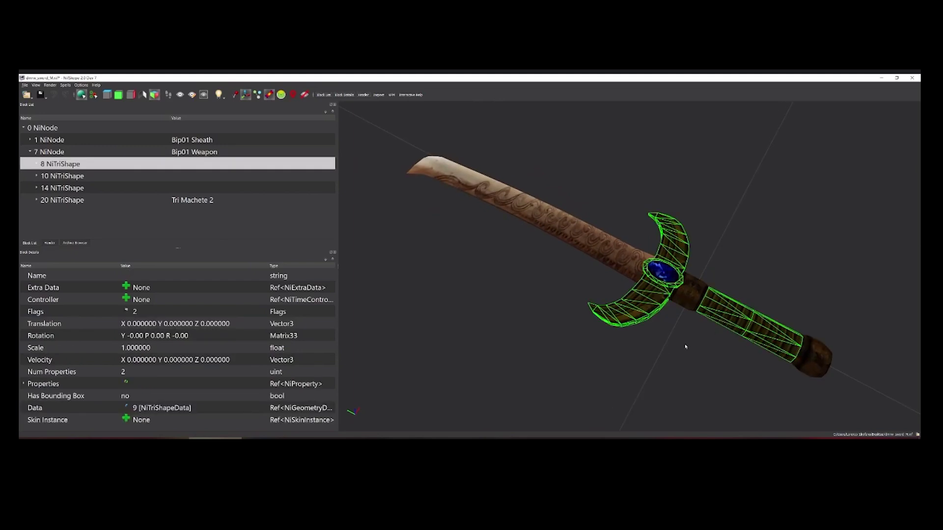
{"action": "right_click", "coordinate": [740, 318]}
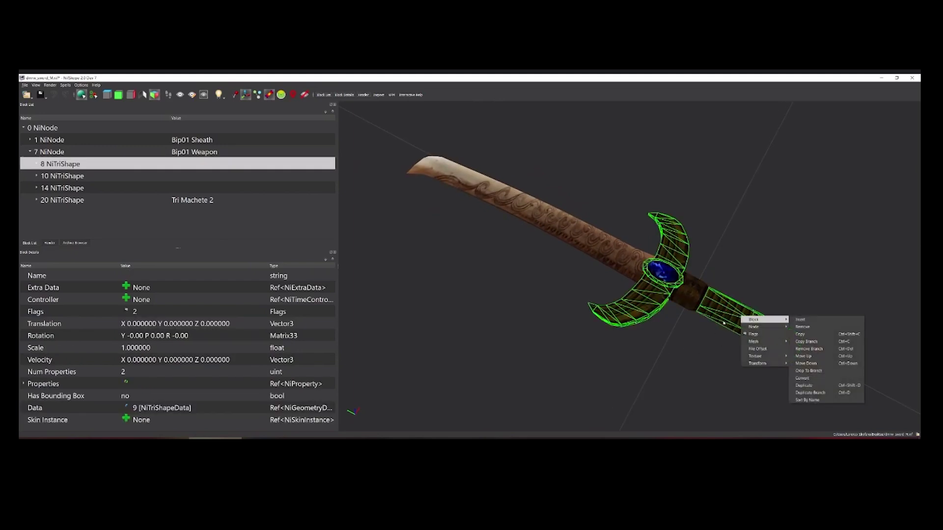
{"action": "left_click", "coordinate": [746, 324]}
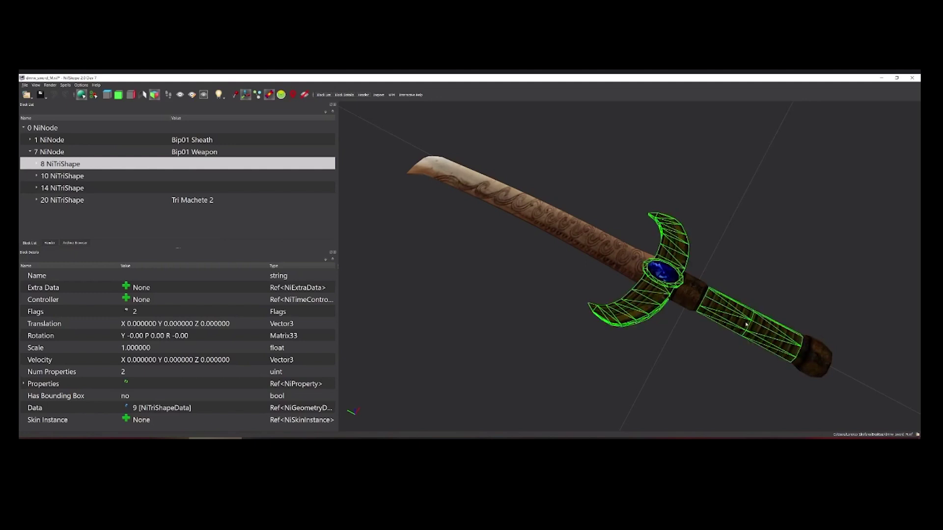
{"action": "right_click", "coordinate": [728, 313]}
{"action": "mouse_move", "coordinate": [757, 350]}
{"action": "left_click", "coordinate": [797, 351]}
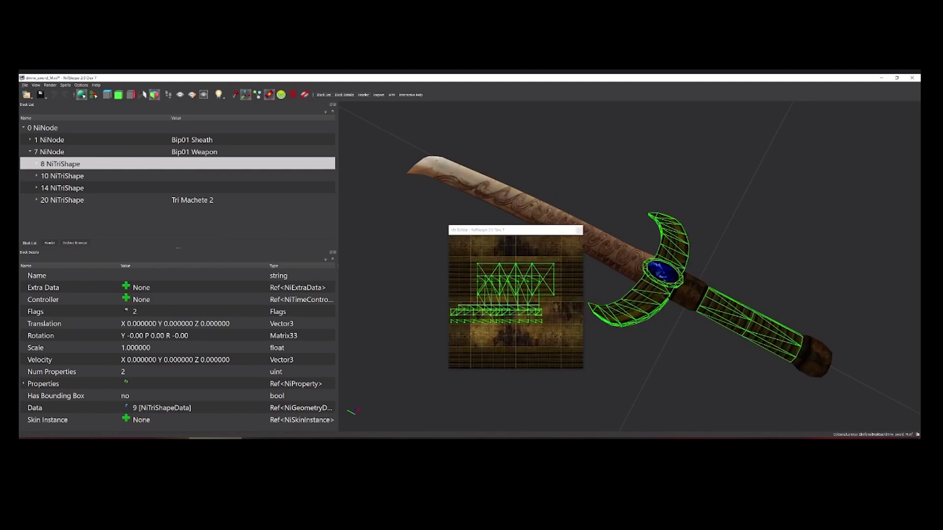
Select the connected vertices of the upper UV piece and move it left, clear of the overlapping pieces.
{"action": "left_click_drag", "start_coordinate": [491, 230], "coordinate": [398, 222]}
{"action": "key", "text": "ctrl+z"}
{"action": "left_click_drag", "start_coordinate": [328, 247], "coordinate": [388, 252]}
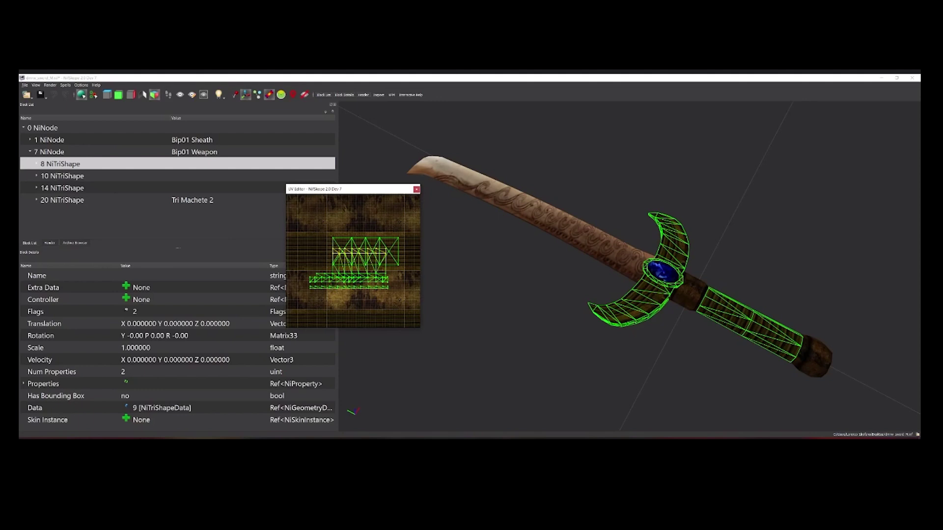
{"action": "right_click", "coordinate": [333, 241]}
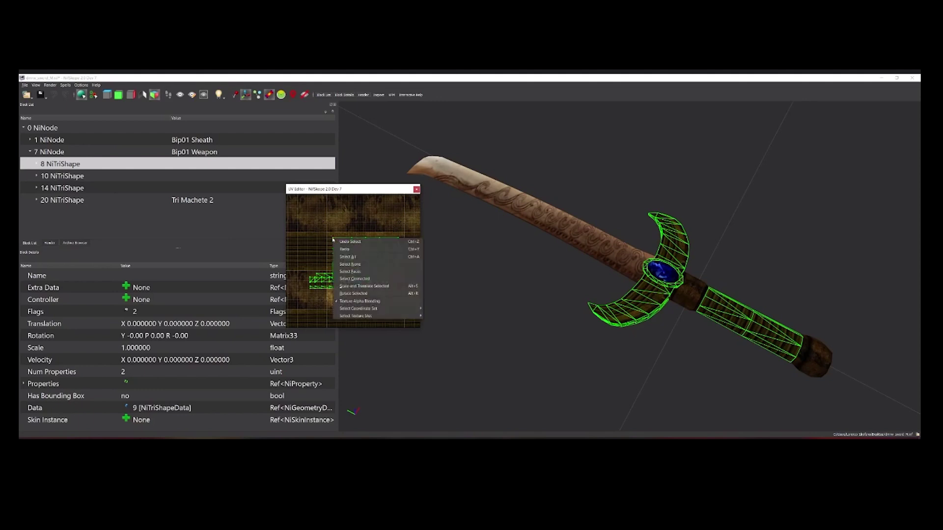
{"action": "left_click", "coordinate": [356, 279]}
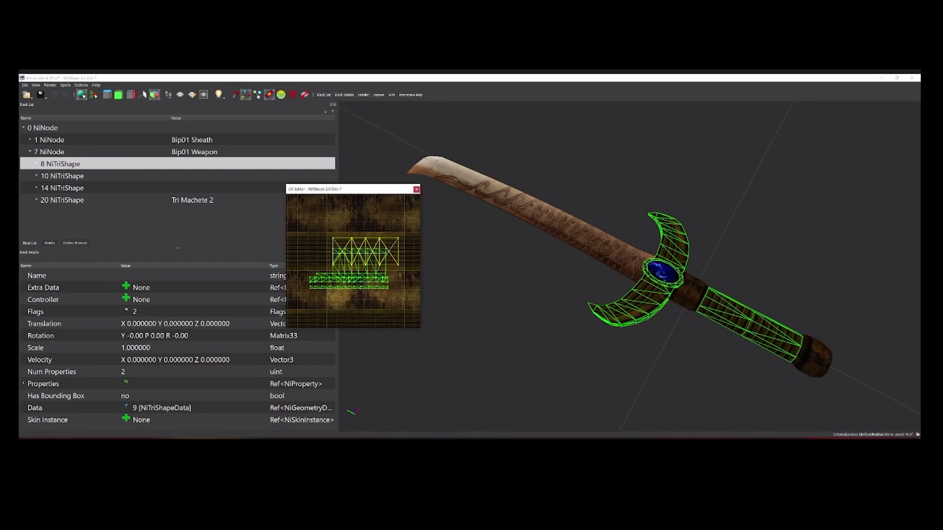
{"action": "left_click_drag", "start_coordinate": [333, 240], "coordinate": [263, 243]}
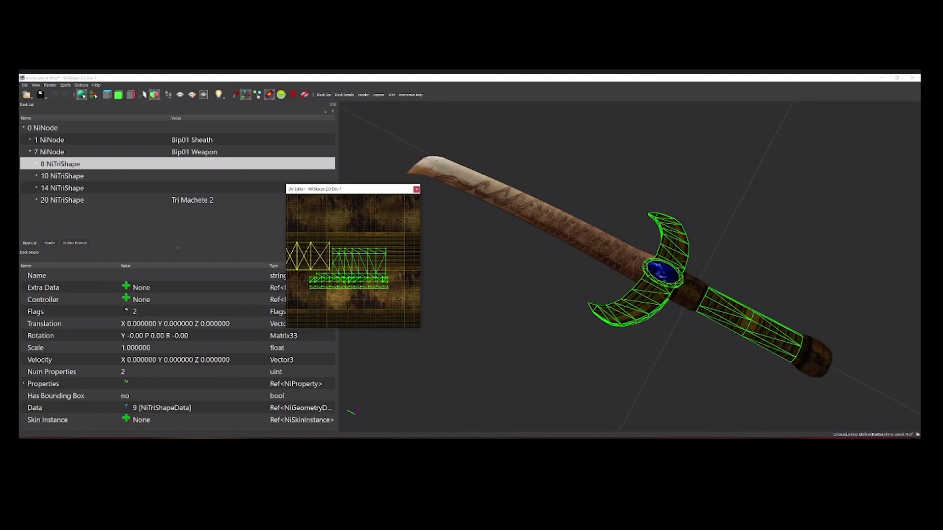
Undo the UV piece's move and selection, close the UV editor and deselect the shape.
{"action": "key", "text": "ctrl+z"}
{"action": "key", "text": "ctrl+z"}
{"action": "left_click", "coordinate": [416, 190]}
{"action": "left_click", "coordinate": [495, 271]}
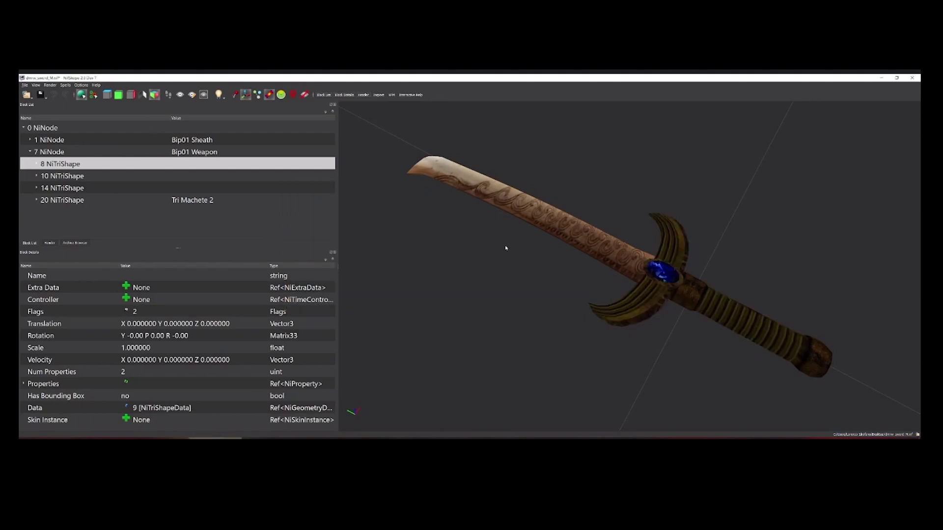
Expand the Bip01 Sheath node and examine how its shape and the Bip01 Weapon shapes are organised.
{"action": "scroll", "coordinate": [506, 248], "scroll_direction": "down", "scroll_amount": 2}
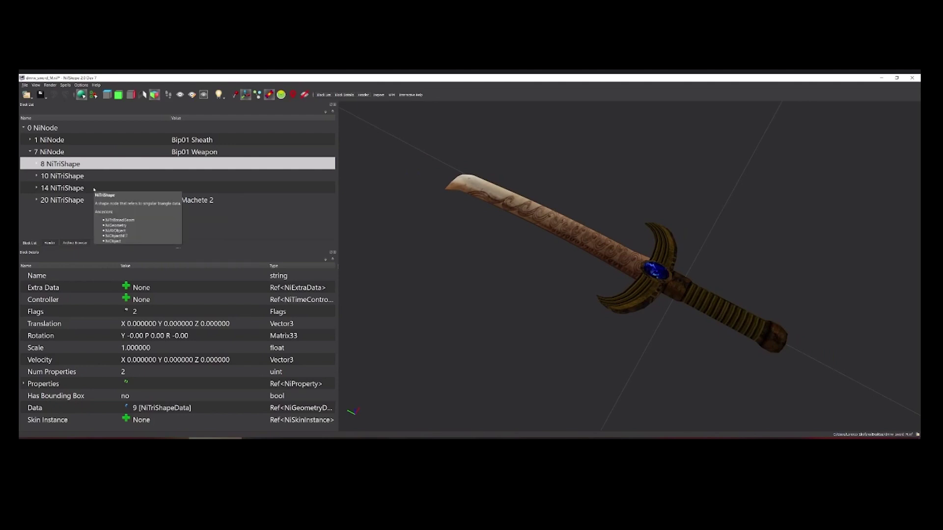
{"action": "left_click", "coordinate": [30, 140]}
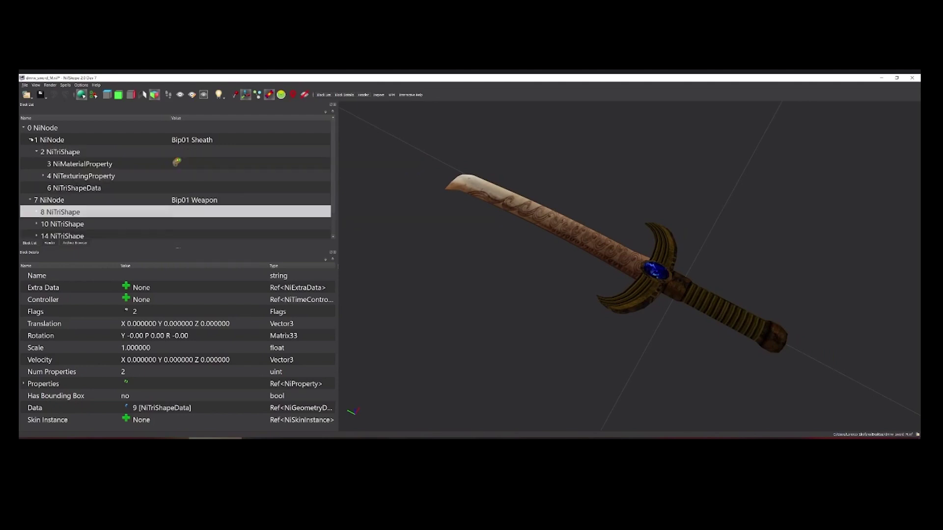
{"action": "left_click", "coordinate": [37, 153]}
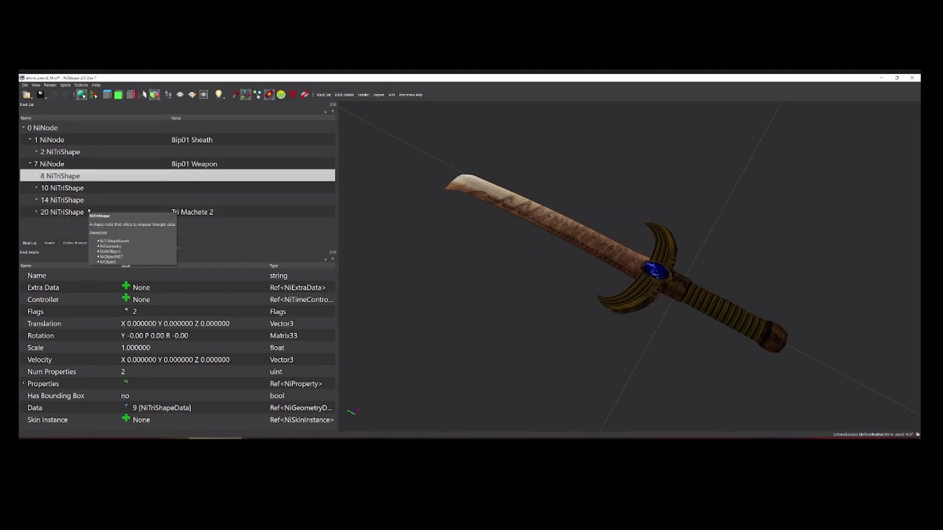
{"action": "left_click", "coordinate": [52, 164]}
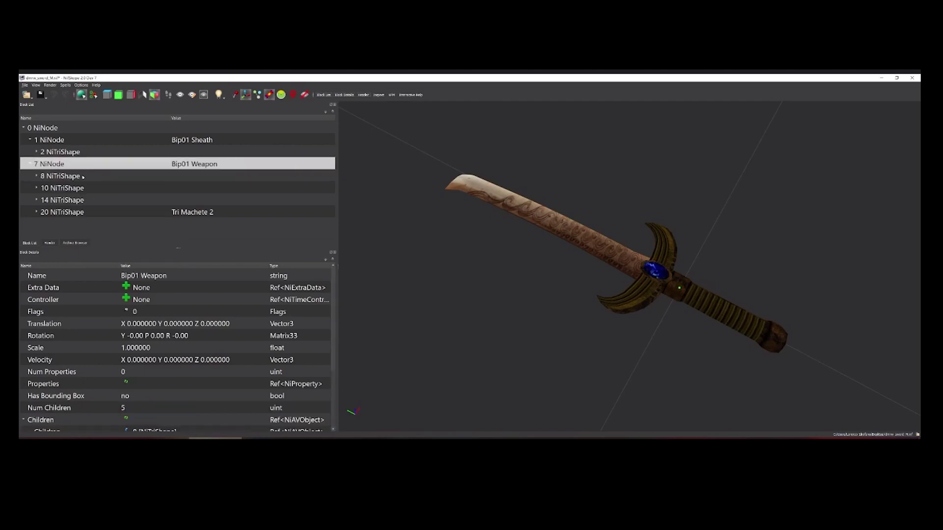
{"action": "left_click", "coordinate": [76, 179]}
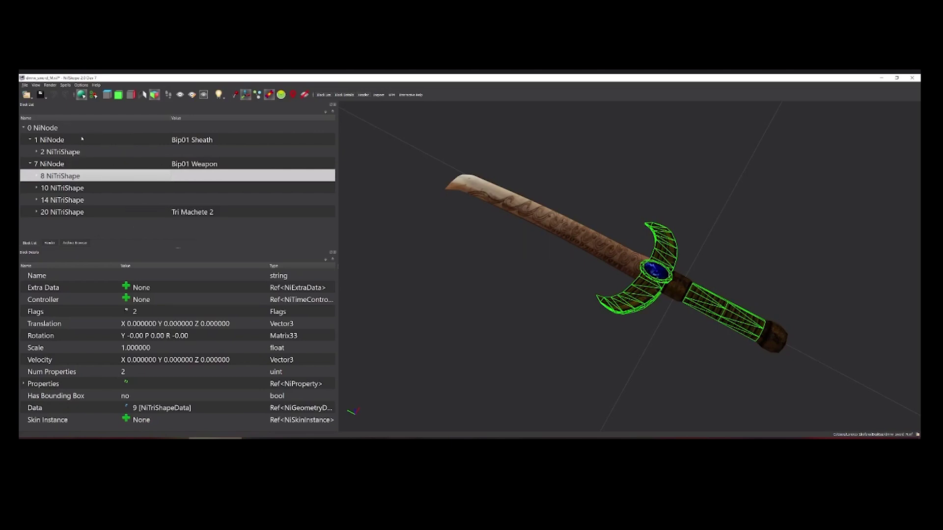
{"action": "left_click", "coordinate": [55, 141]}
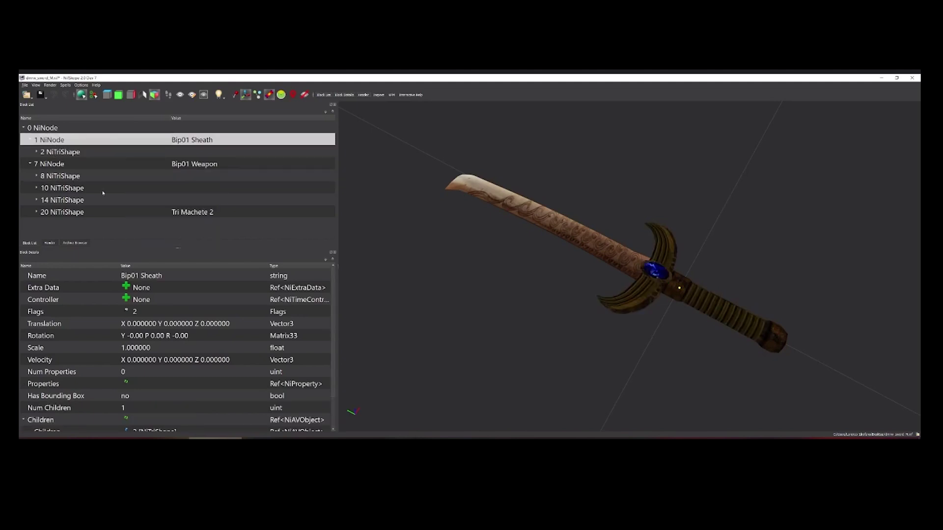
{"action": "left_click", "coordinate": [72, 152]}
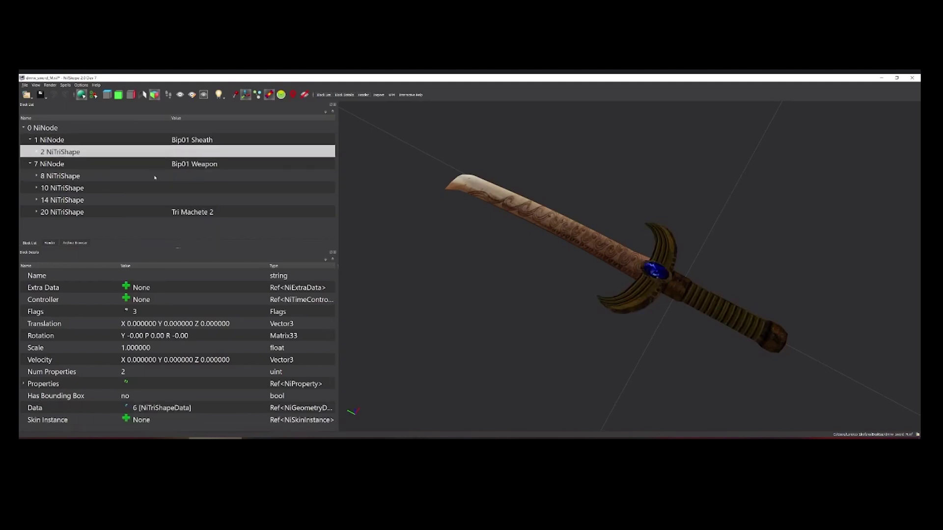
Copy the merged crossguard and grip shape's branch and paste it into the Bip01 Sheath node.
{"action": "left_click", "coordinate": [203, 140]}
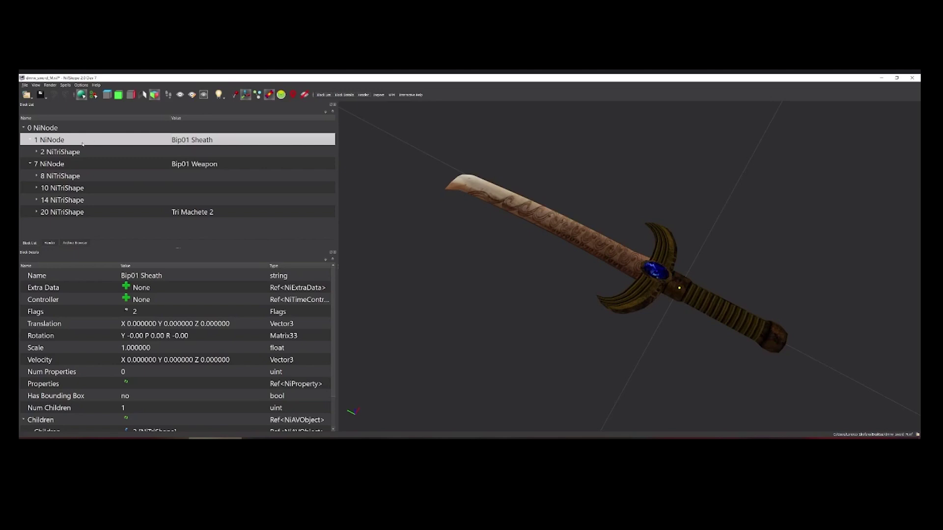
{"action": "left_click", "coordinate": [77, 177]}
{"action": "right_click", "coordinate": [72, 172]}
{"action": "mouse_move", "coordinate": [94, 175]}
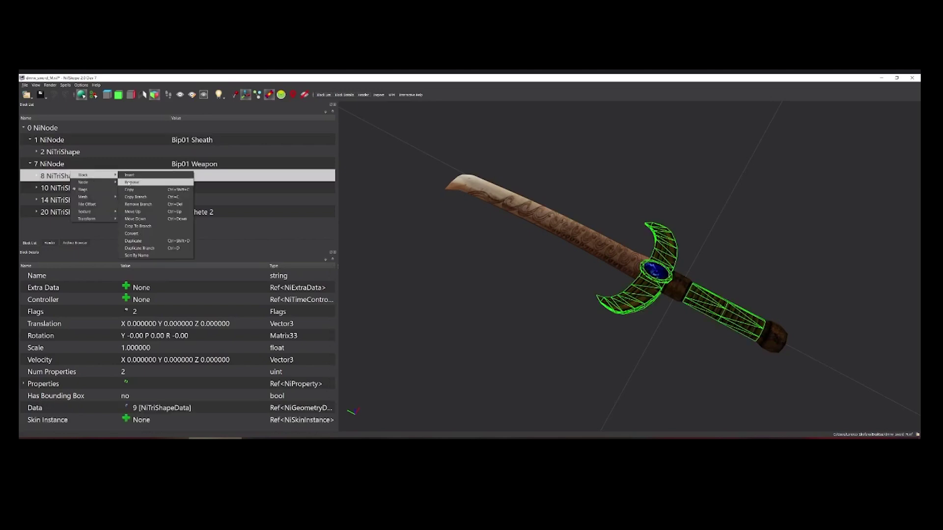
{"action": "left_click", "coordinate": [140, 197]}
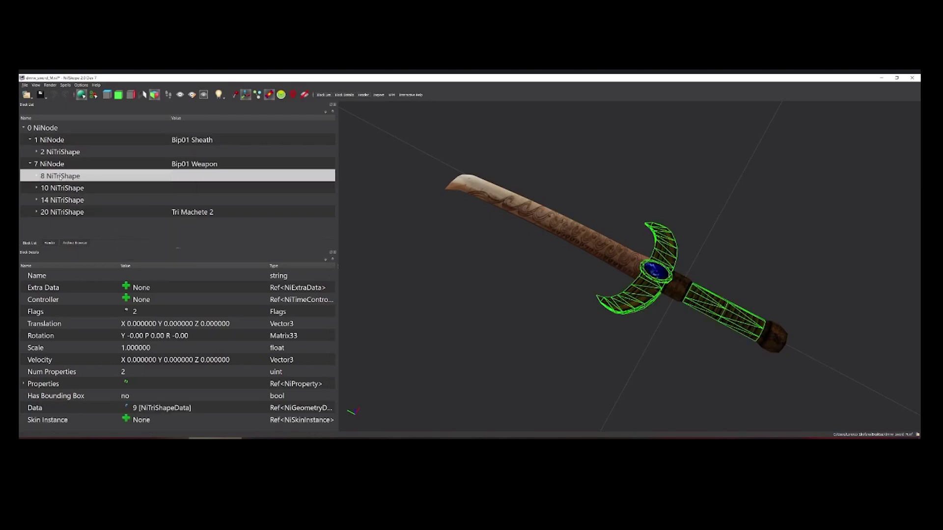
{"action": "left_click", "coordinate": [76, 140]}
{"action": "right_click", "coordinate": [75, 137]}
{"action": "mouse_move", "coordinate": [93, 139]}
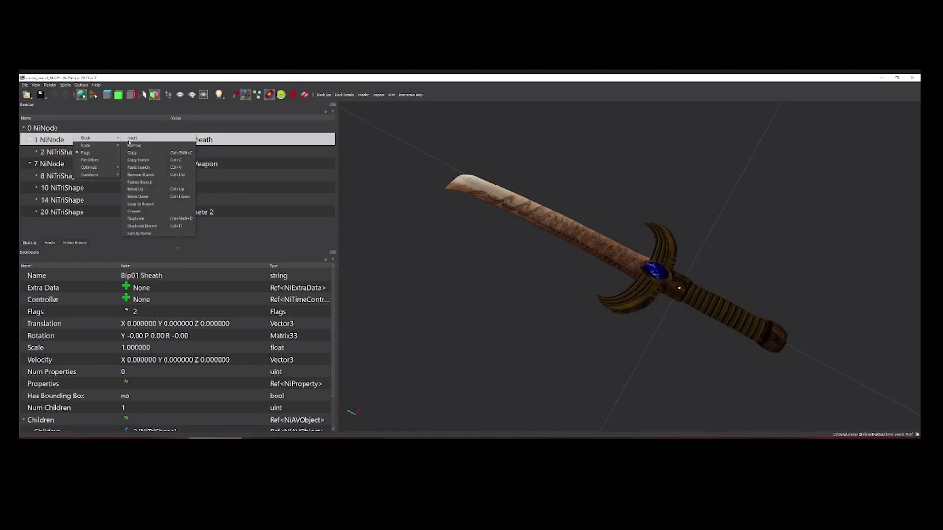
{"action": "left_click", "coordinate": [148, 167]}
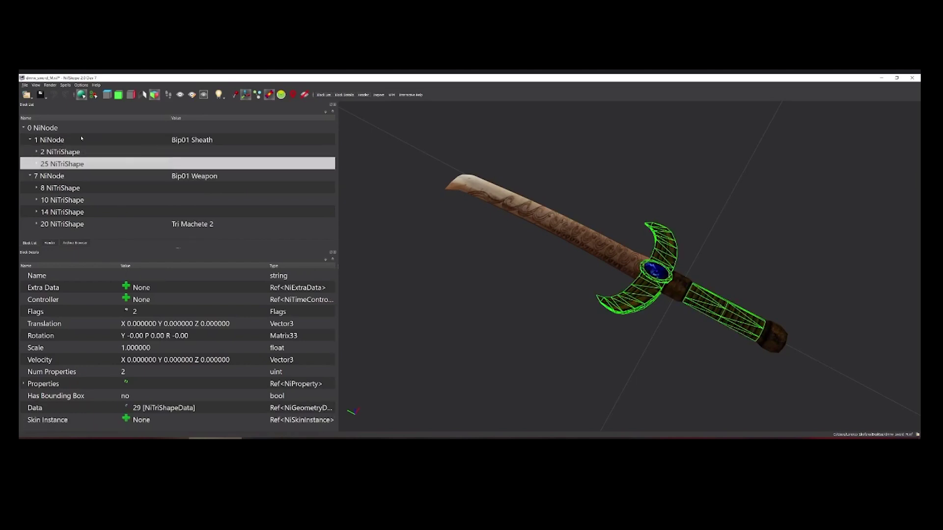
Compare the original crossguard and grip shape with its sheath copy, and run an Optimize spell.
{"action": "left_click", "coordinate": [71, 189]}
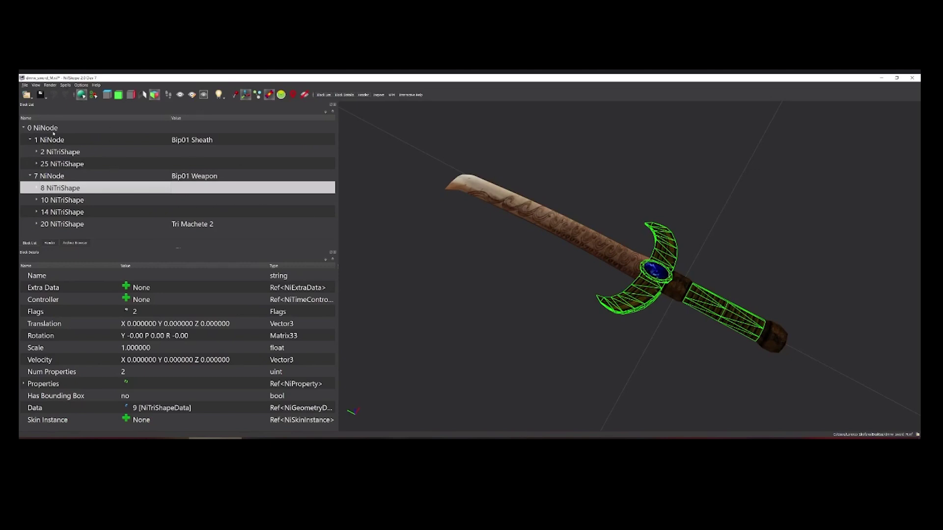
{"action": "left_click", "coordinate": [74, 165]}
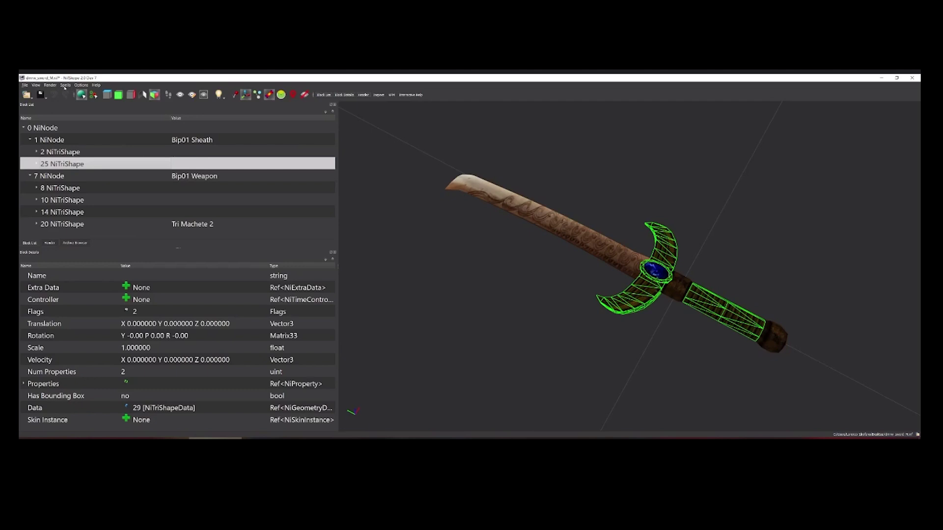
{"action": "left_click", "coordinate": [65, 86]}
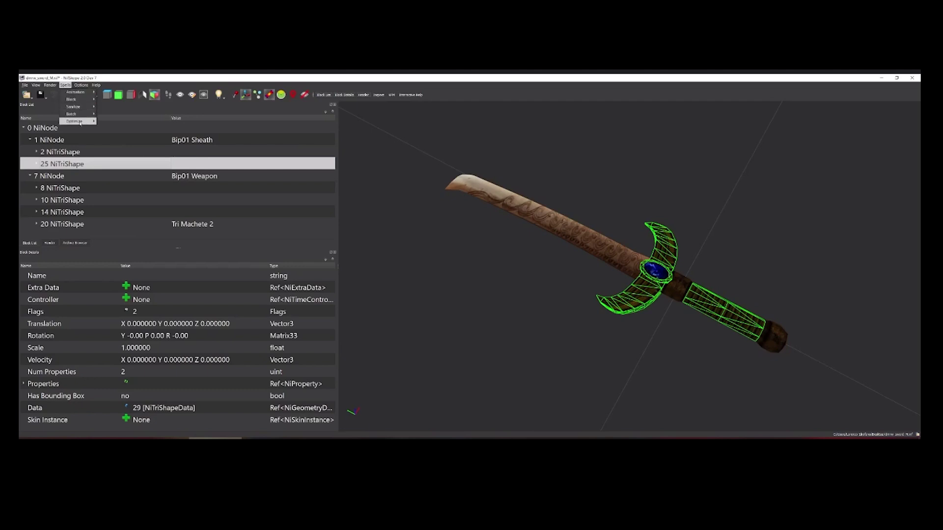
{"action": "mouse_move", "coordinate": [81, 122]}
{"action": "left_click", "coordinate": [118, 128]}
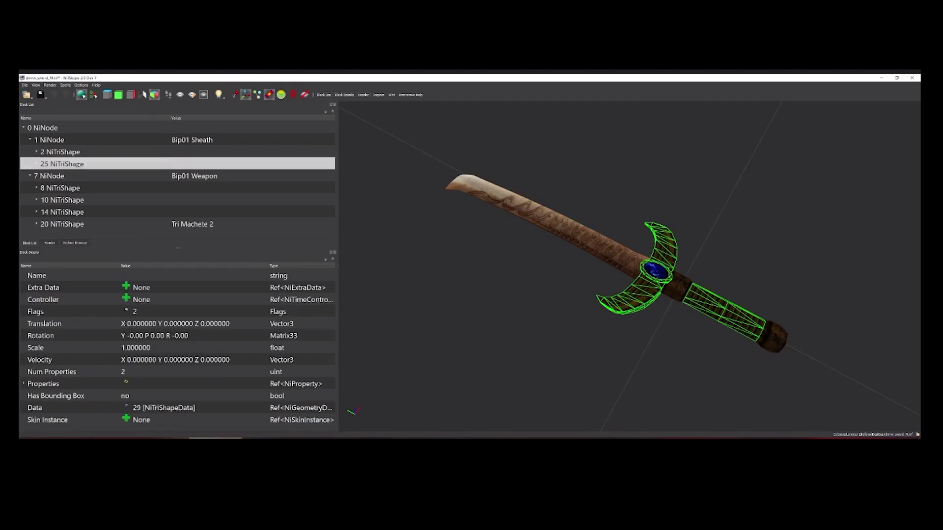
Remove the pasted crossguard and grip branch from the Bip01 Sheath node.
{"action": "right_click", "coordinate": [92, 163]}
{"action": "mouse_move", "coordinate": [92, 163]}
{"action": "left_click", "coordinate": [161, 200]}
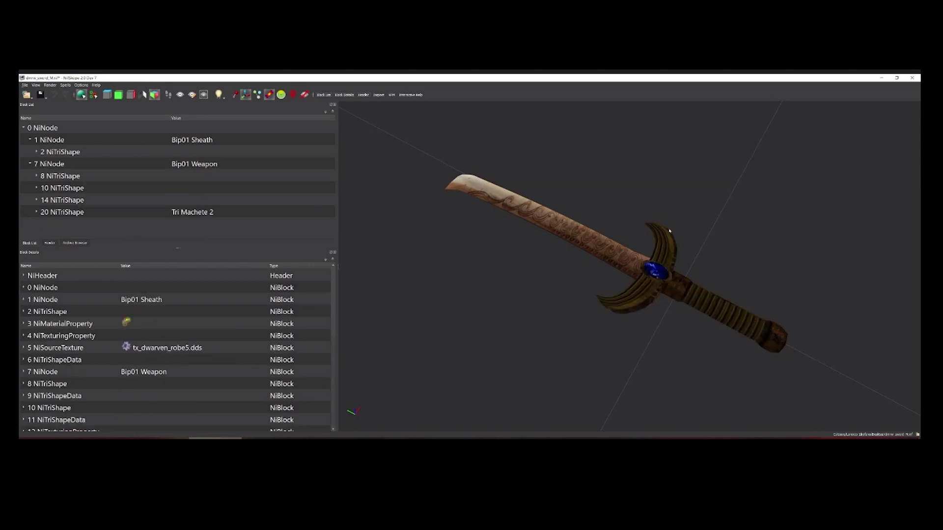
Run an Optimize spell on the sword file and collapse the Bip01 Weapon and Bip01 Sheath nodes.
{"action": "left_click", "coordinate": [65, 85]}
{"action": "mouse_move", "coordinate": [78, 120]}
{"action": "left_click", "coordinate": [125, 122]}
{"action": "left_click", "coordinate": [486, 263]}
{"action": "scroll", "coordinate": [540, 310], "scroll_direction": "down", "scroll_amount": 2}
{"action": "left_click", "coordinate": [31, 164]}
{"action": "left_click", "coordinate": [30, 140]}
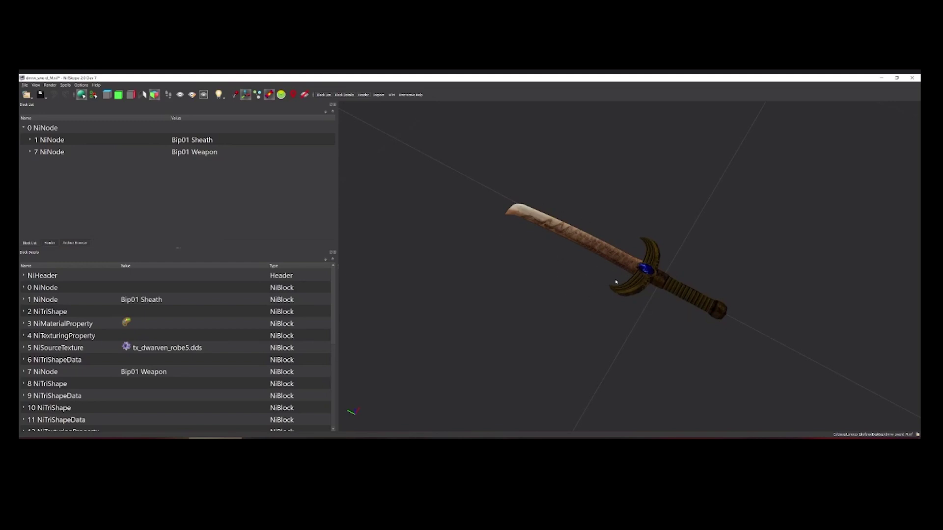
Inspect the finished sword's blade, crossguard and grip from several angles.
{"action": "scroll", "coordinate": [616, 282], "scroll_direction": "up", "scroll_amount": 2}
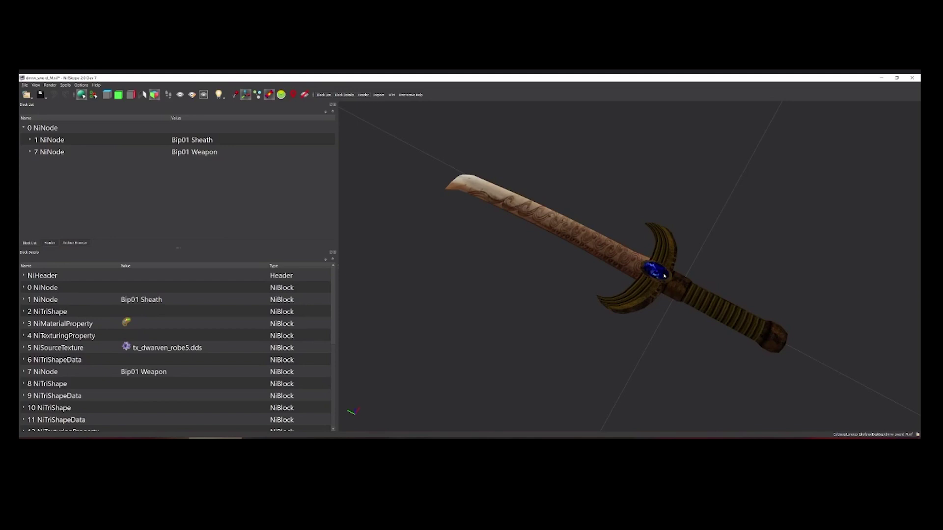
{"action": "left_click", "coordinate": [559, 234]}
{"action": "left_click_drag", "start_coordinate": [543, 325], "coordinate": [543, 318]}
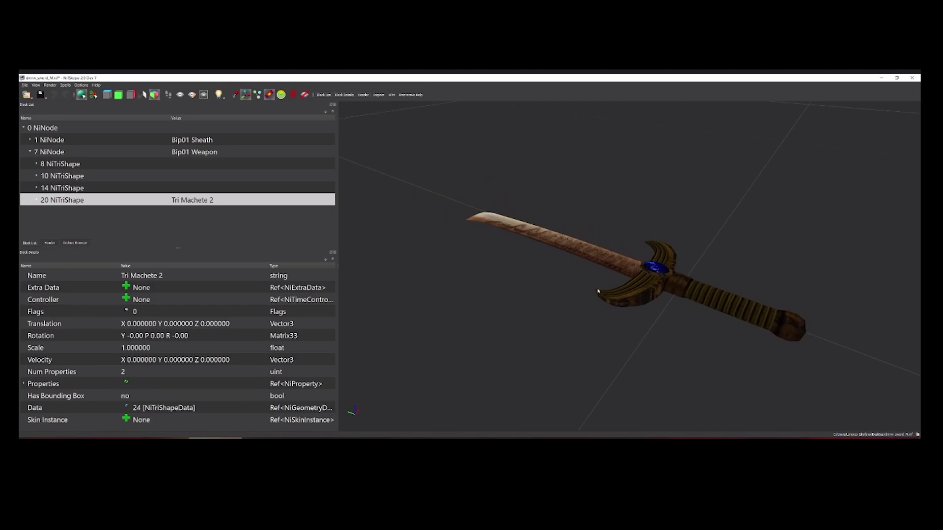
{"action": "left_click_drag", "start_coordinate": [643, 329], "coordinate": [629, 289]}
{"action": "left_click", "coordinate": [732, 273]}
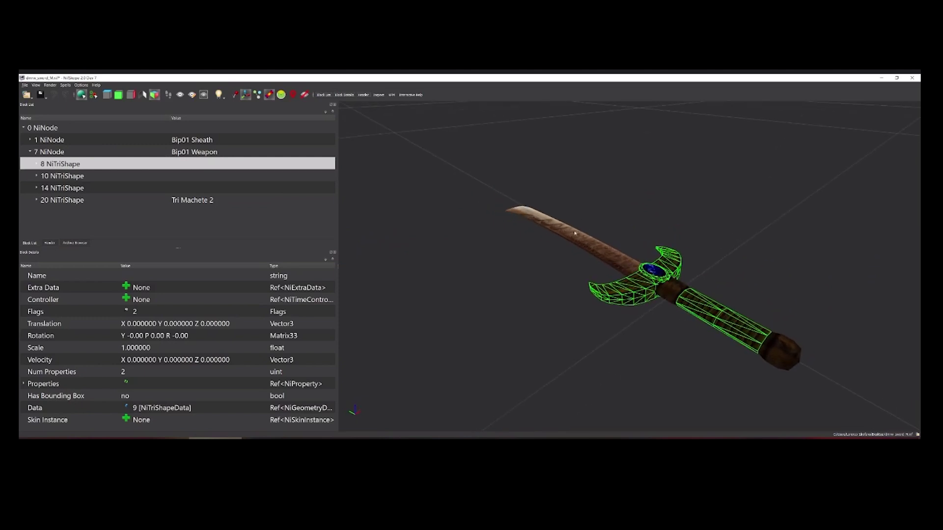
{"action": "left_click_drag", "start_coordinate": [557, 285], "coordinate": [516, 323]}
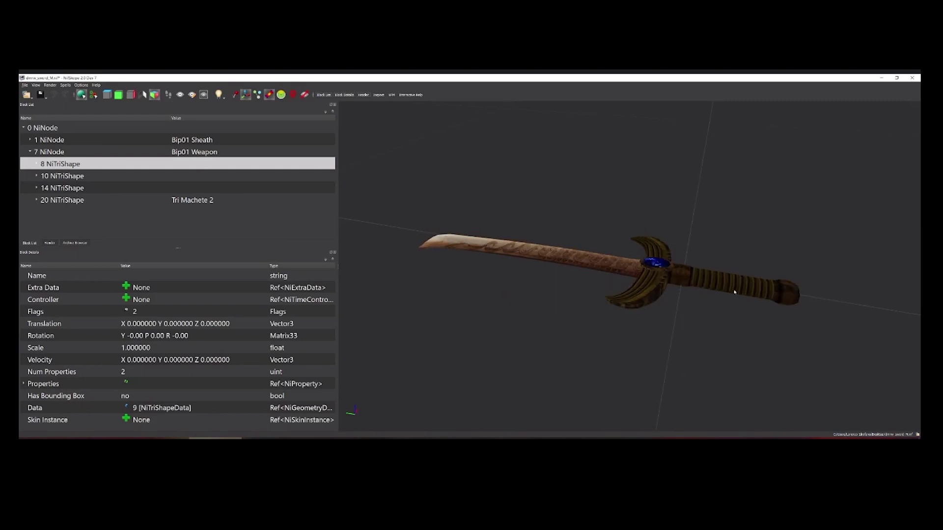
{"action": "left_click_drag", "start_coordinate": [599, 258], "coordinate": [504, 311]}
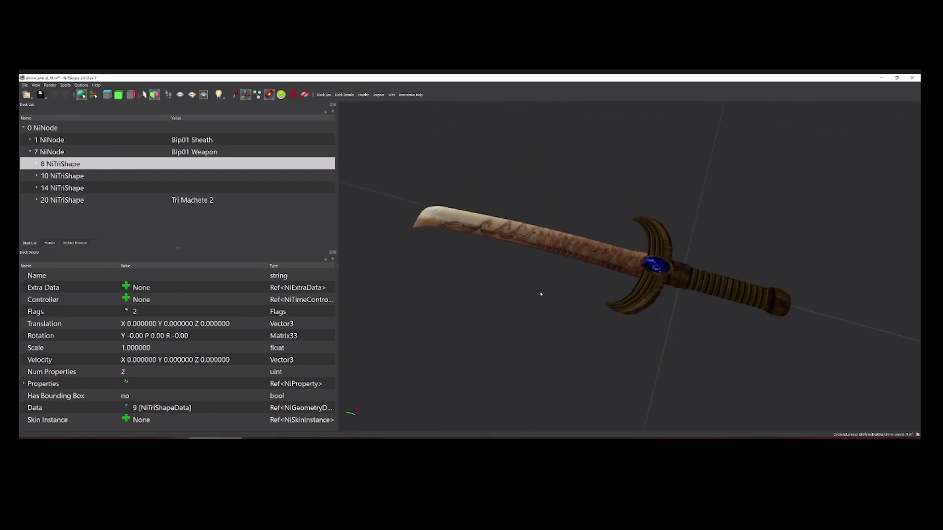
{"action": "left_click", "coordinate": [29, 153]}
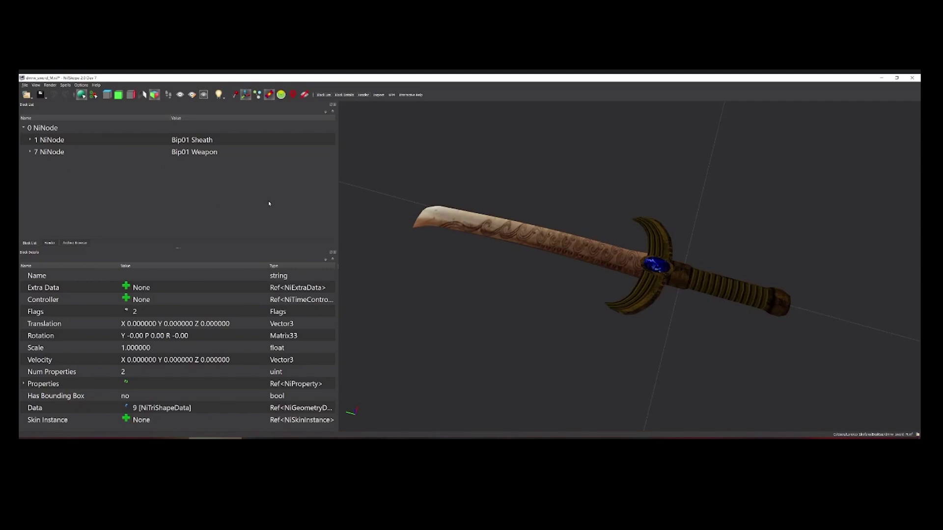
{"action": "left_click_drag", "start_coordinate": [705, 279], "coordinate": [697, 296]}
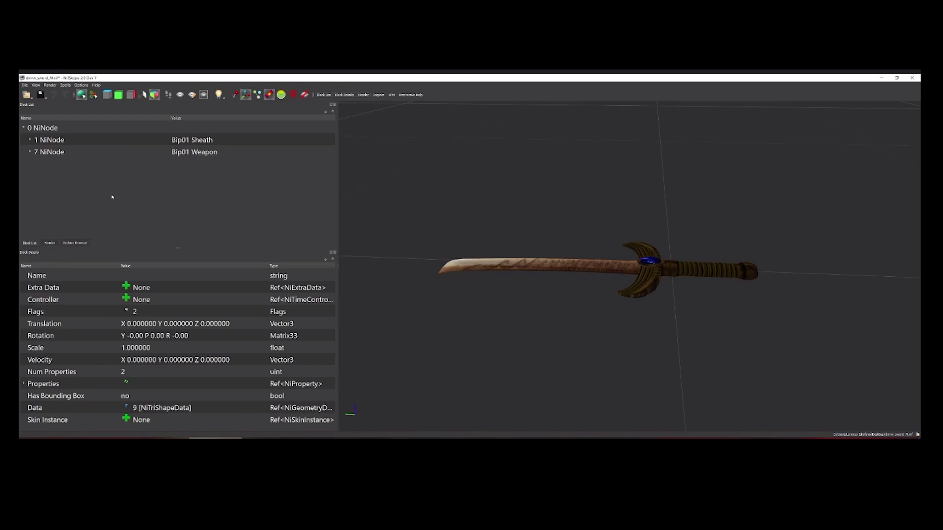
Insert a RootCollisionNode block under the root NiNode.
{"action": "left_click", "coordinate": [60, 130]}
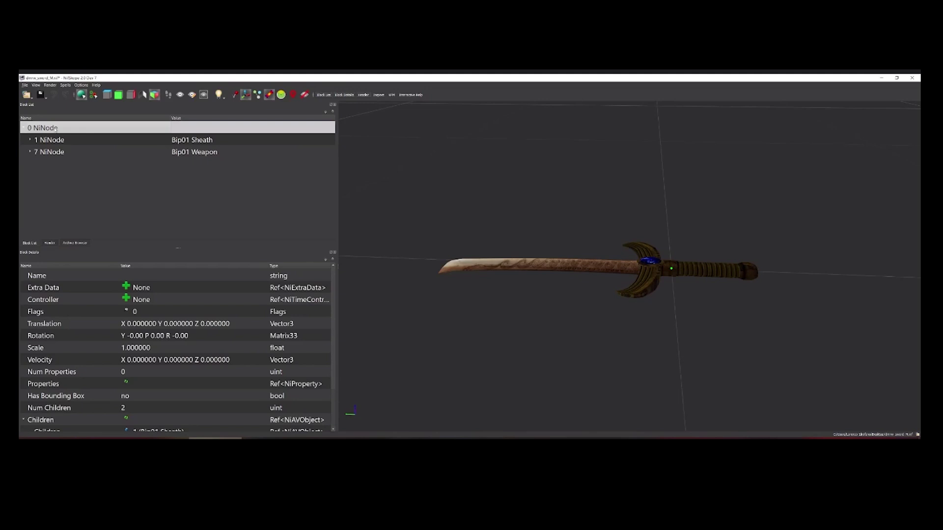
{"action": "right_click", "coordinate": [55, 127]}
{"action": "mouse_move", "coordinate": [78, 126]}
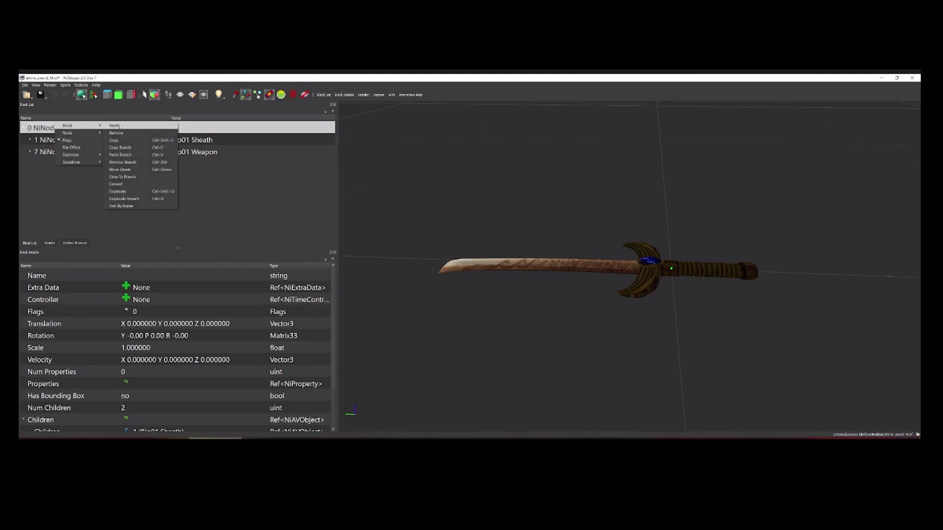
{"action": "left_click", "coordinate": [138, 127]}
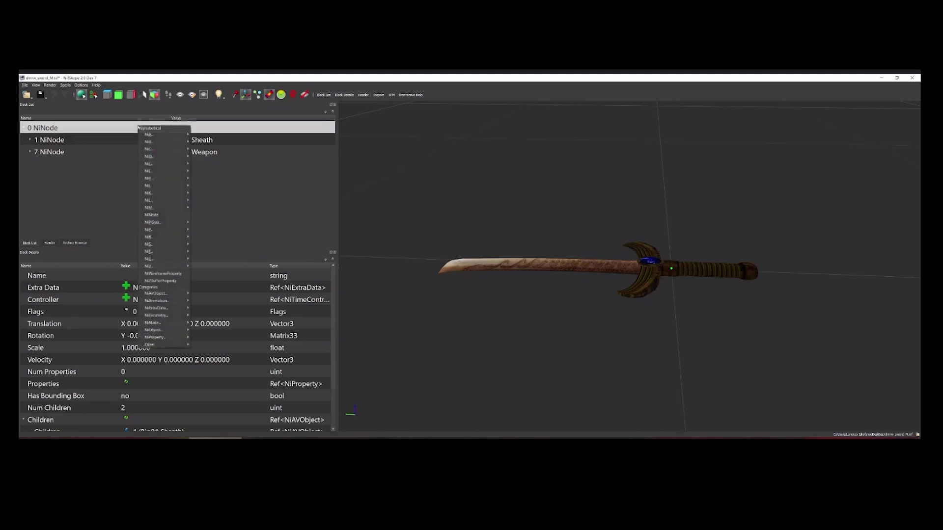
{"action": "mouse_move", "coordinate": [161, 134]}
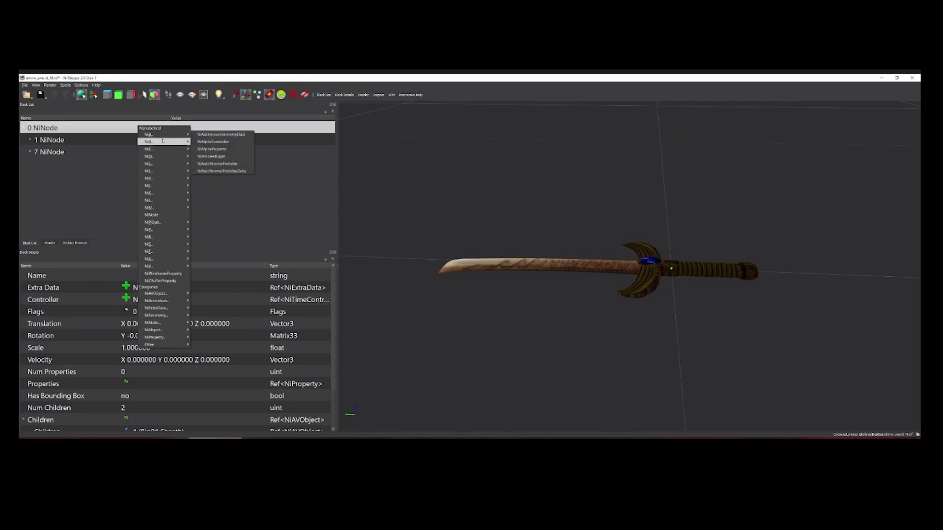
{"action": "mouse_move", "coordinate": [166, 196]}
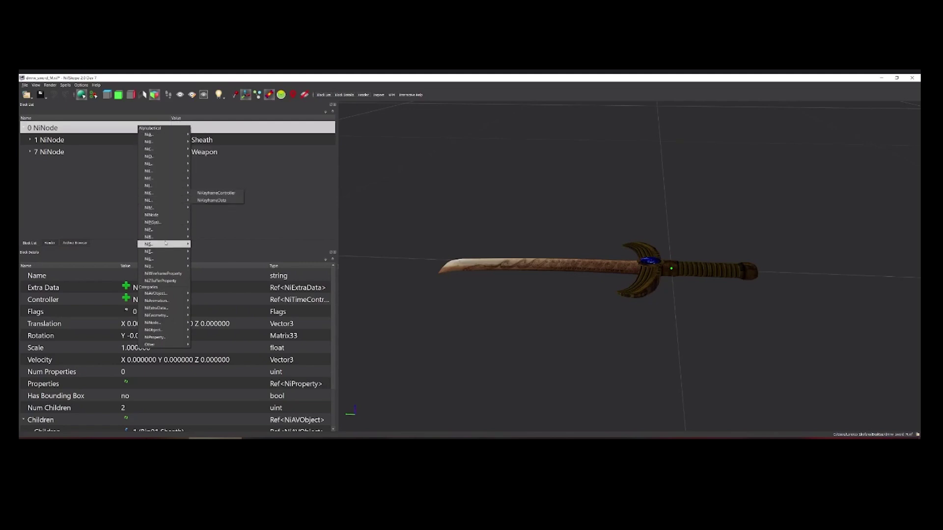
{"action": "mouse_move", "coordinate": [171, 317]}
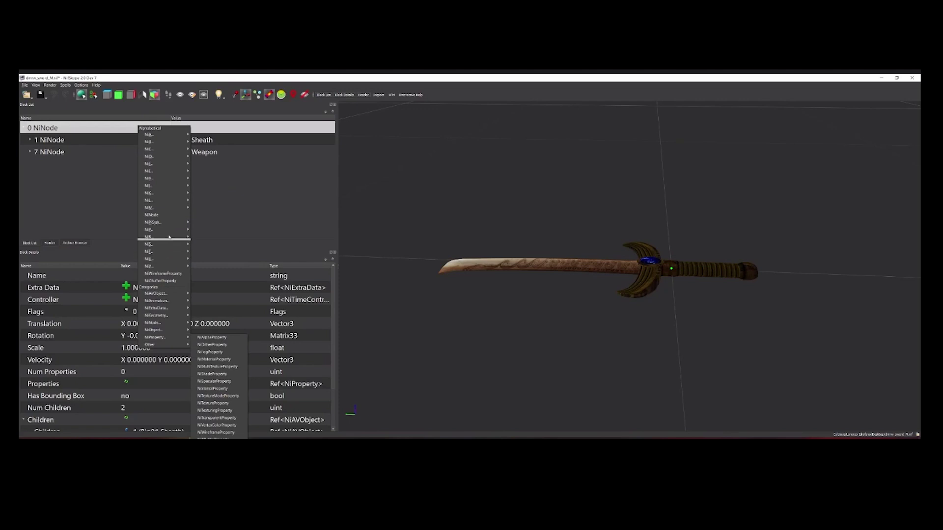
{"action": "mouse_move", "coordinate": [162, 157]}
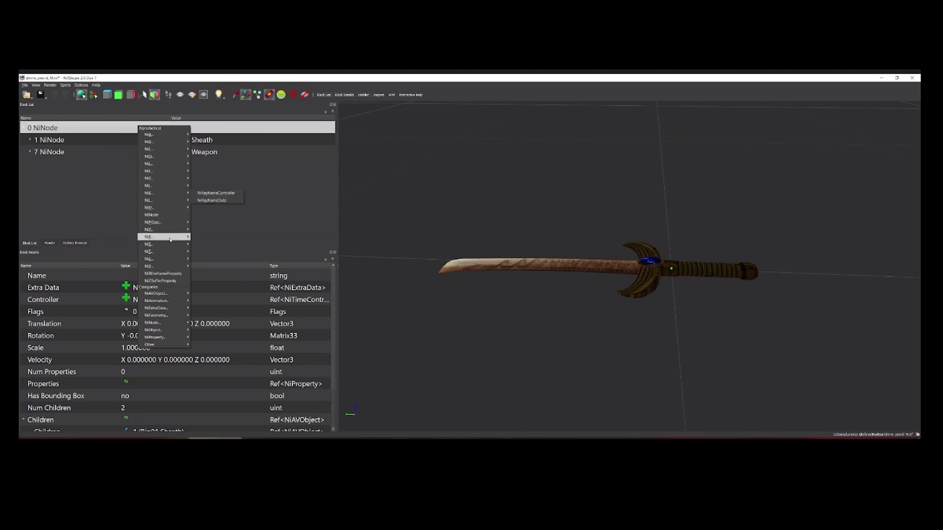
{"action": "mouse_move", "coordinate": [168, 245]}
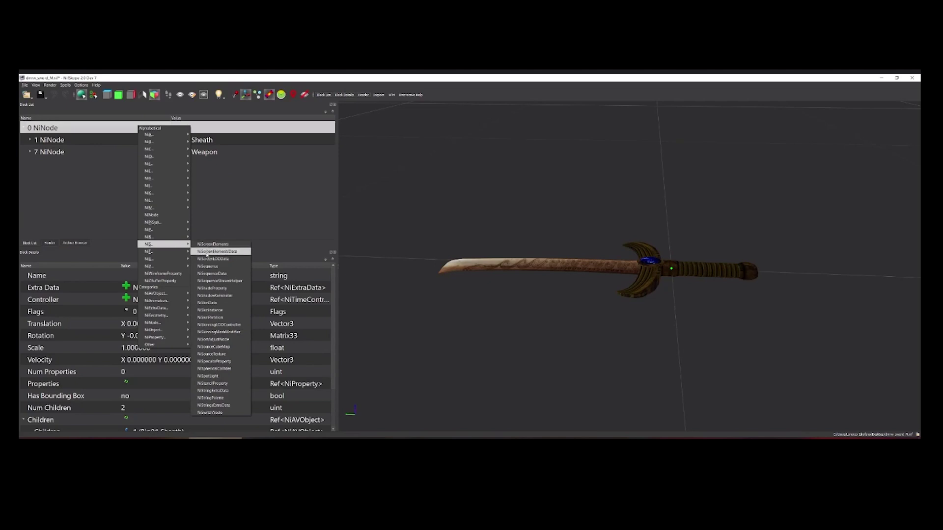
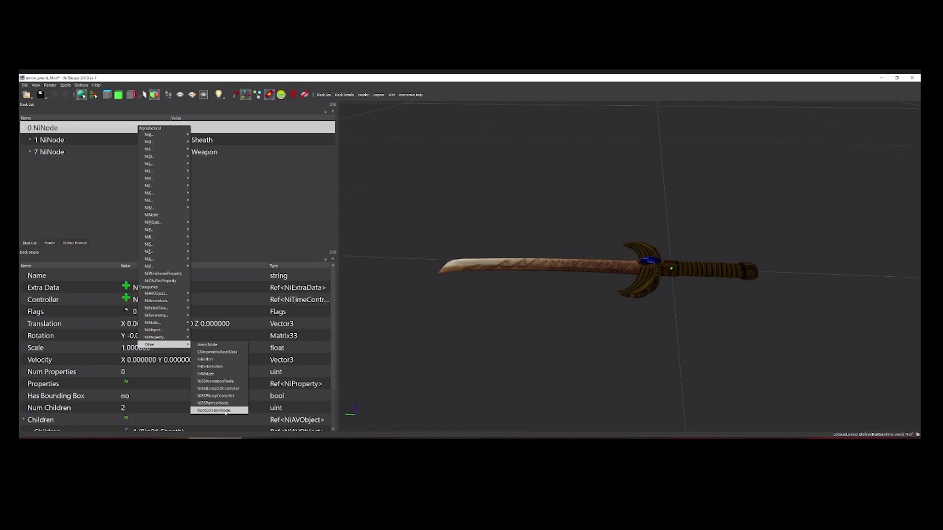
{"action": "left_click", "coordinate": [225, 411]}
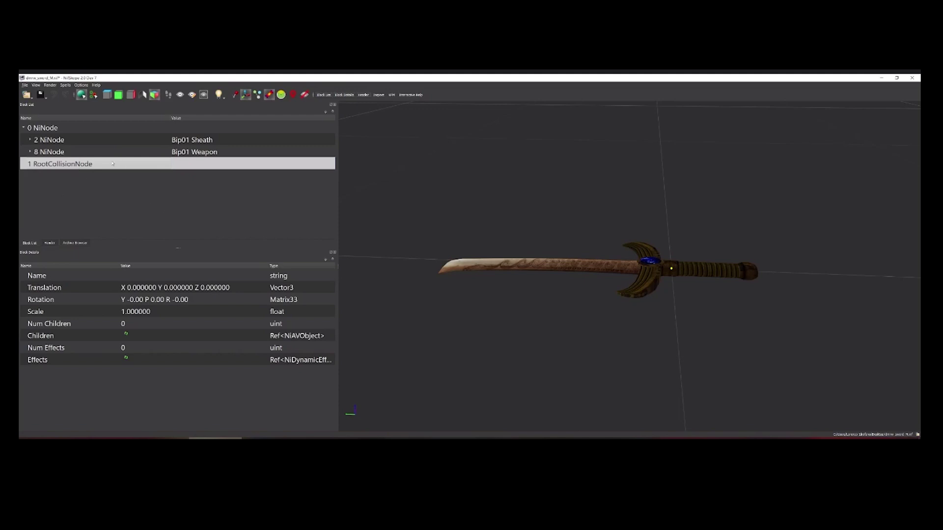
Copy the Tri Machete 2 blade shape from the Bip01 Weapon node.
{"action": "mouse_move", "coordinate": [91, 164]}
{"action": "scroll", "coordinate": [573, 325], "scroll_direction": "up", "scroll_amount": 2}
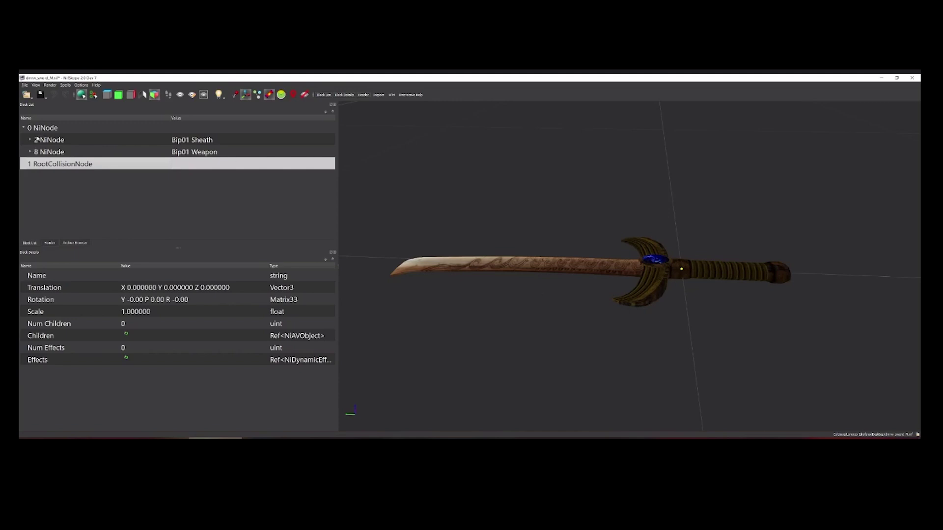
{"action": "left_click", "coordinate": [467, 264]}
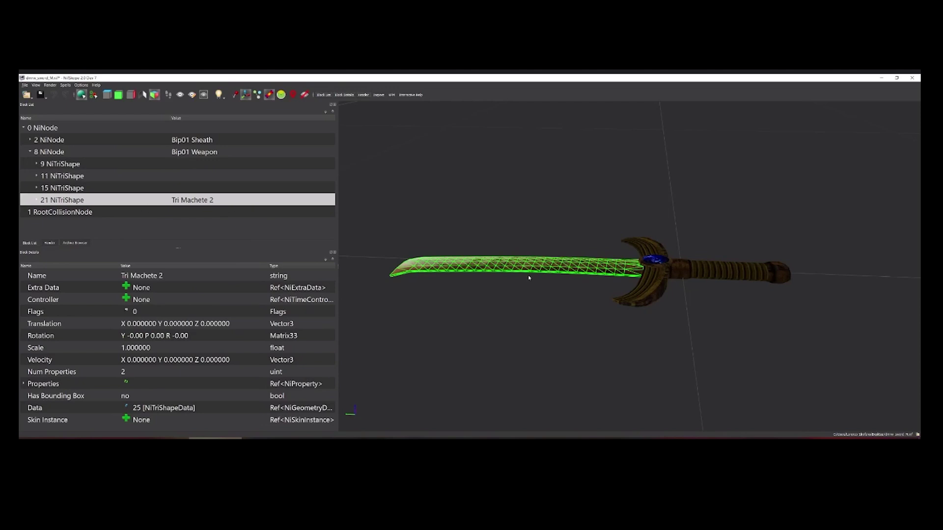
{"action": "right_click", "coordinate": [89, 195]}
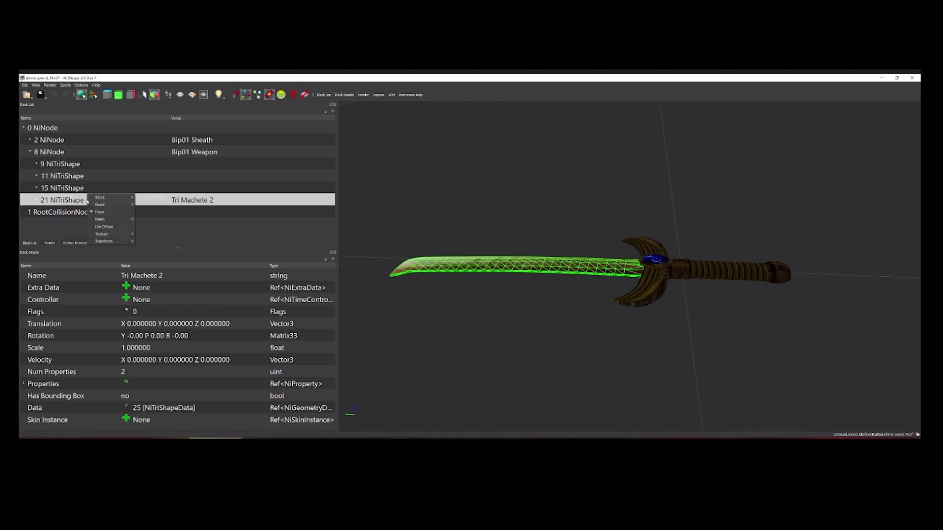
{"action": "mouse_move", "coordinate": [98, 199]}
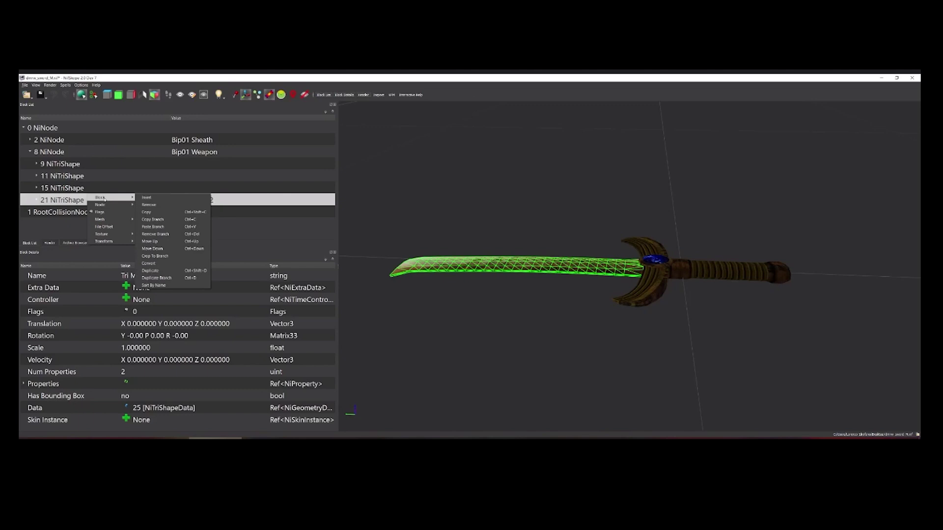
{"action": "left_click", "coordinate": [165, 221]}
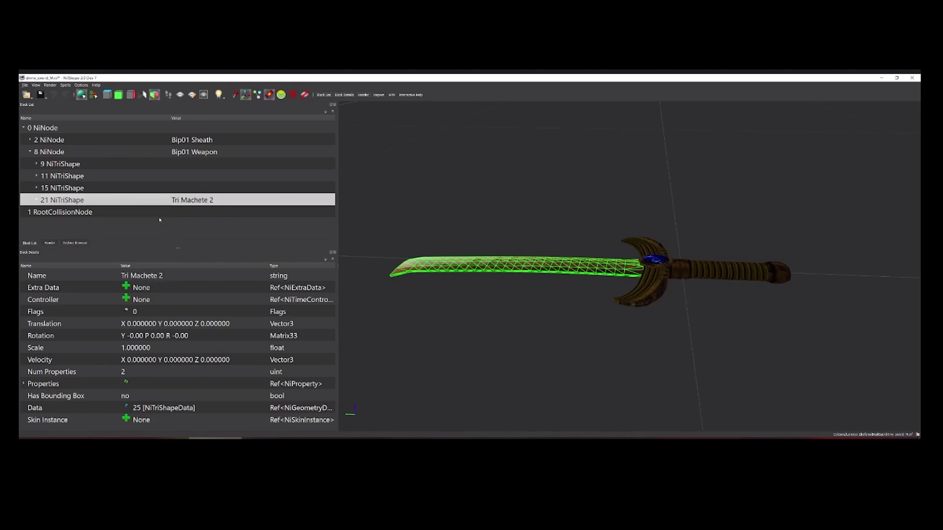
{"action": "right_click", "coordinate": [79, 196]}
{"action": "mouse_move", "coordinate": [101, 199]}
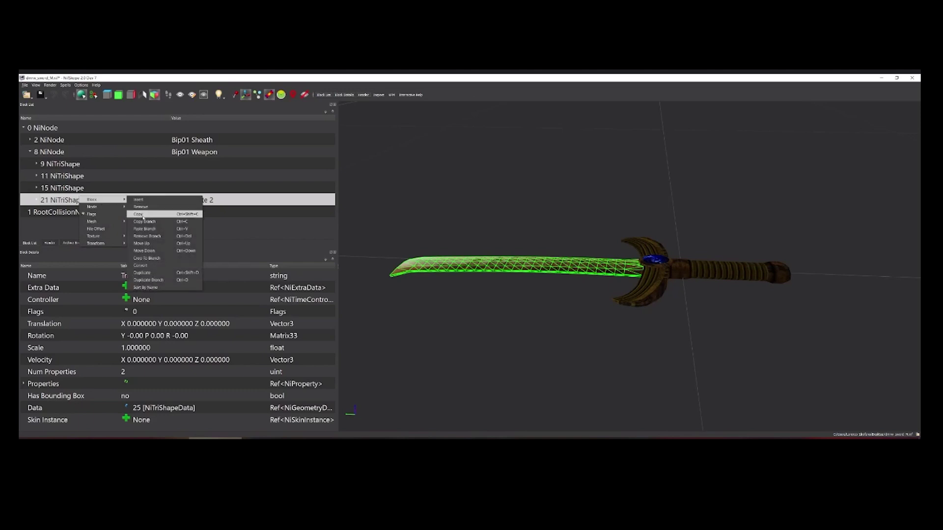
{"action": "left_click", "coordinate": [143, 214]}
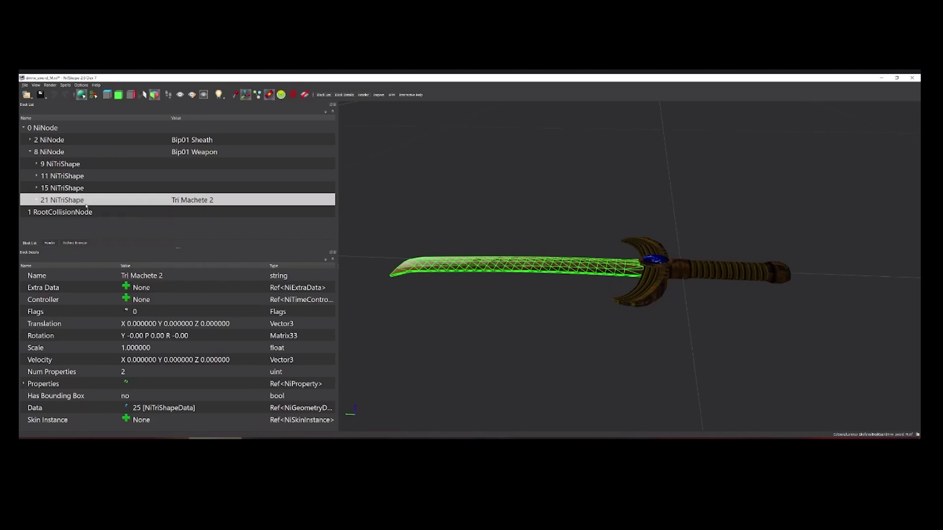
Paste the copied Tri Machete 2 block under the RootCollisionNode.
{"action": "left_click", "coordinate": [28, 214]}
{"action": "right_click", "coordinate": [70, 206]}
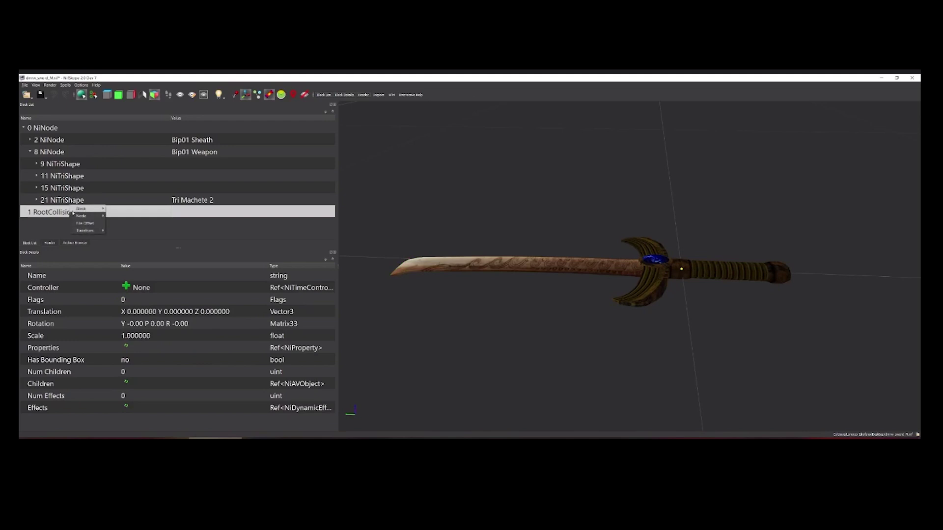
{"action": "mouse_move", "coordinate": [83, 209]}
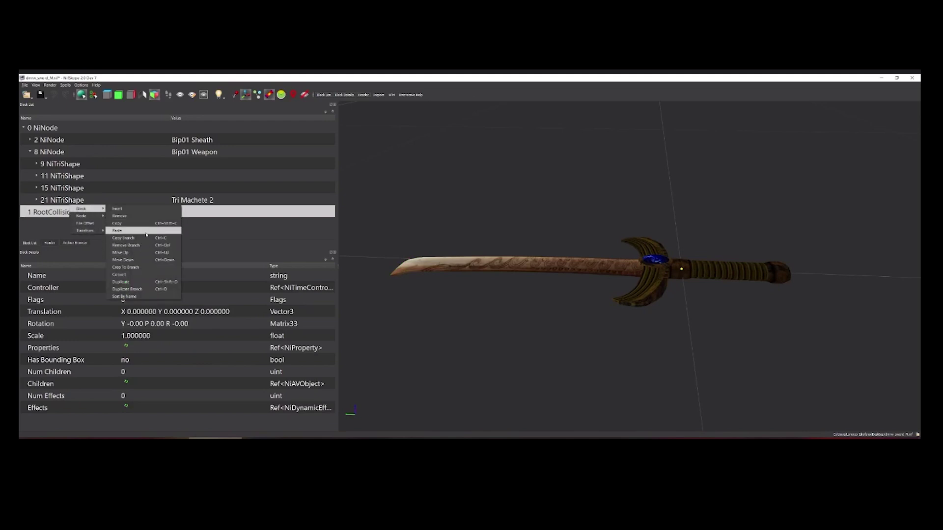
{"action": "left_click", "coordinate": [137, 231]}
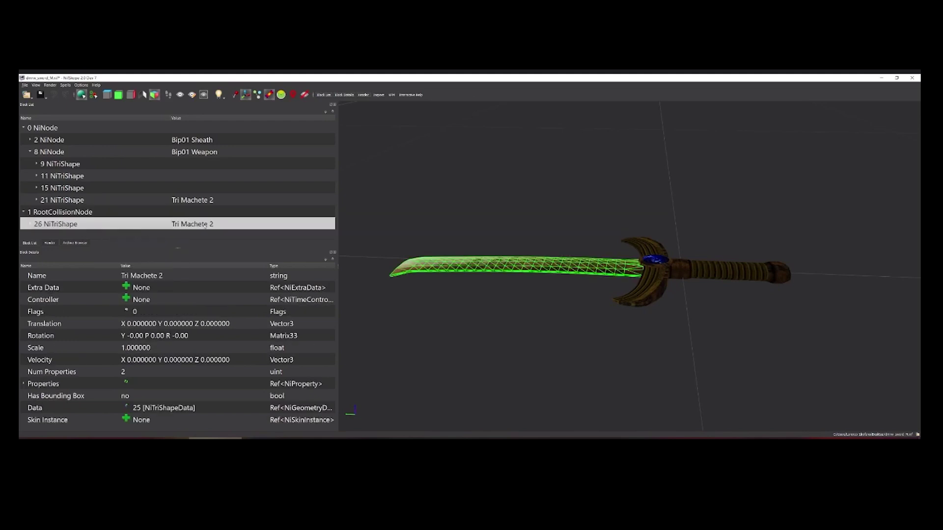
Remove the pasted Tri Machete 2 block from the RootCollisionNode.
{"action": "left_click", "coordinate": [64, 212]}
{"action": "left_click", "coordinate": [70, 225]}
{"action": "right_click", "coordinate": [88, 229]}
{"action": "mouse_move", "coordinate": [118, 224]}
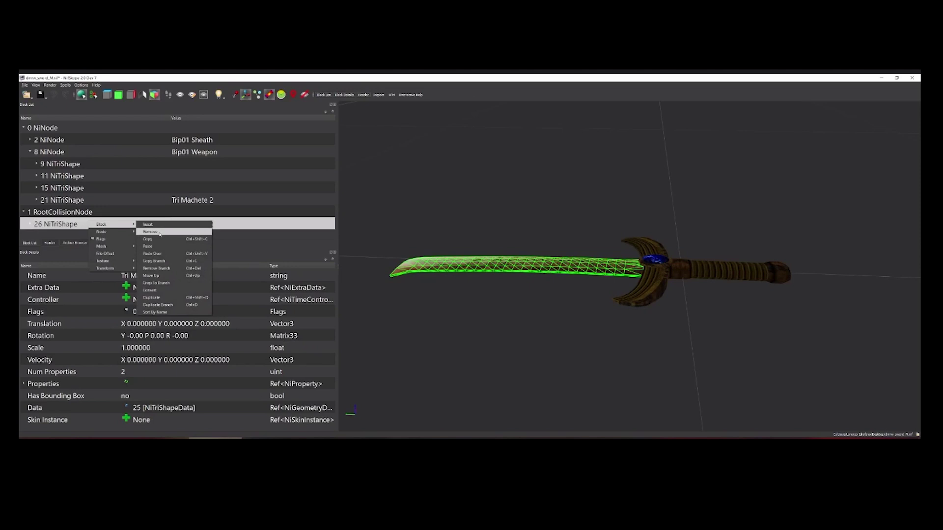
{"action": "left_click", "coordinate": [160, 232]}
Copy the whole branch of the Tri Machete 2 shape in Bip01 Weapon and paste it under the RootCollisionNode.
{"action": "left_click", "coordinate": [83, 202]}
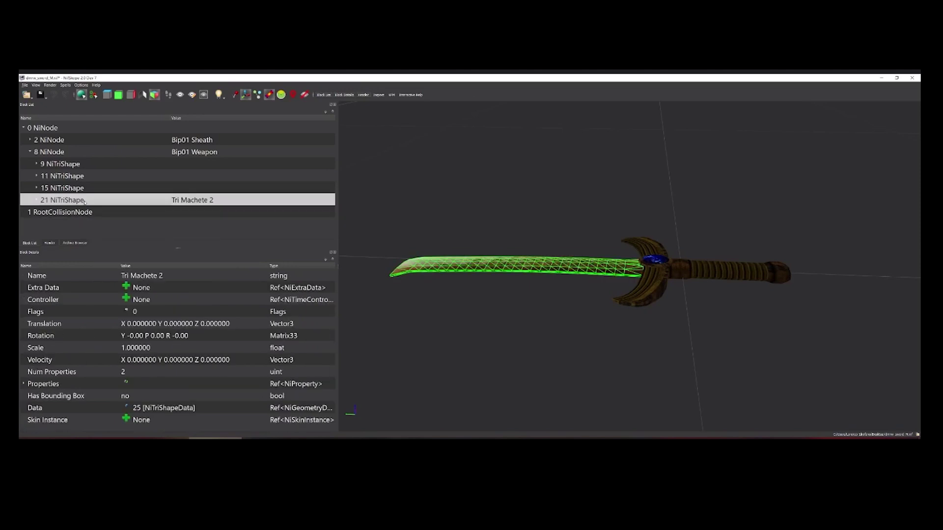
{"action": "right_click", "coordinate": [83, 202]}
{"action": "mouse_move", "coordinate": [87, 197]}
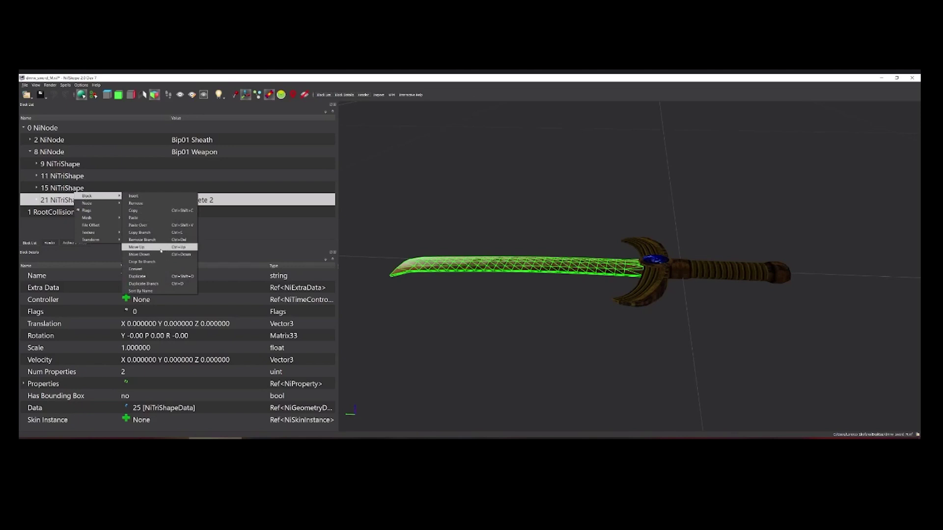
{"action": "left_click", "coordinate": [153, 233]}
{"action": "left_click", "coordinate": [82, 212]}
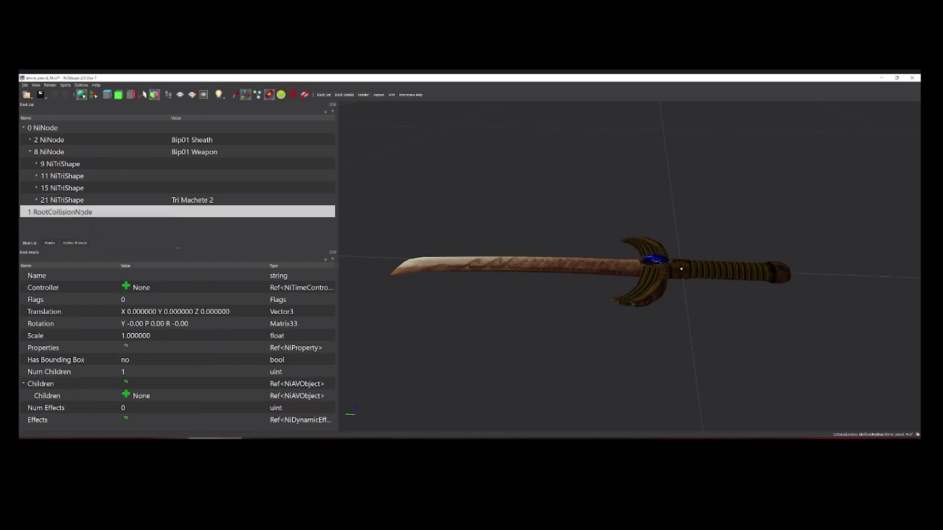
{"action": "right_click", "coordinate": [75, 212]}
{"action": "mouse_move", "coordinate": [93, 210]}
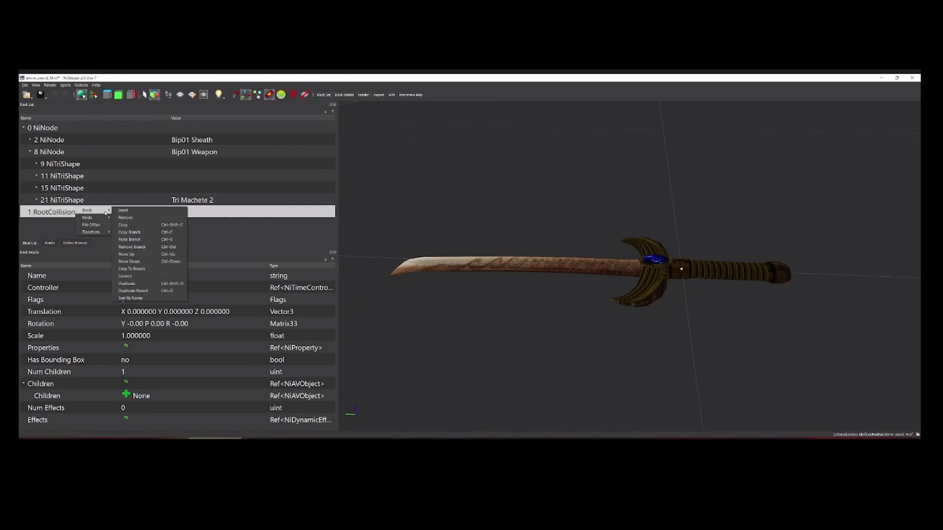
{"action": "left_click", "coordinate": [139, 240]}
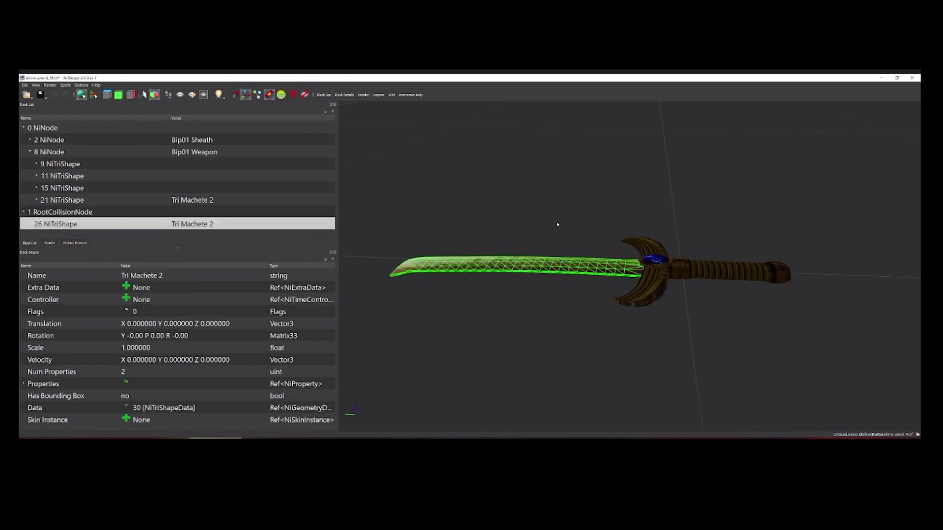
Expand the pasted collision shape and run the Remove Bogus Nodes optimization on the file.
{"action": "double_click", "coordinate": [37, 227]}
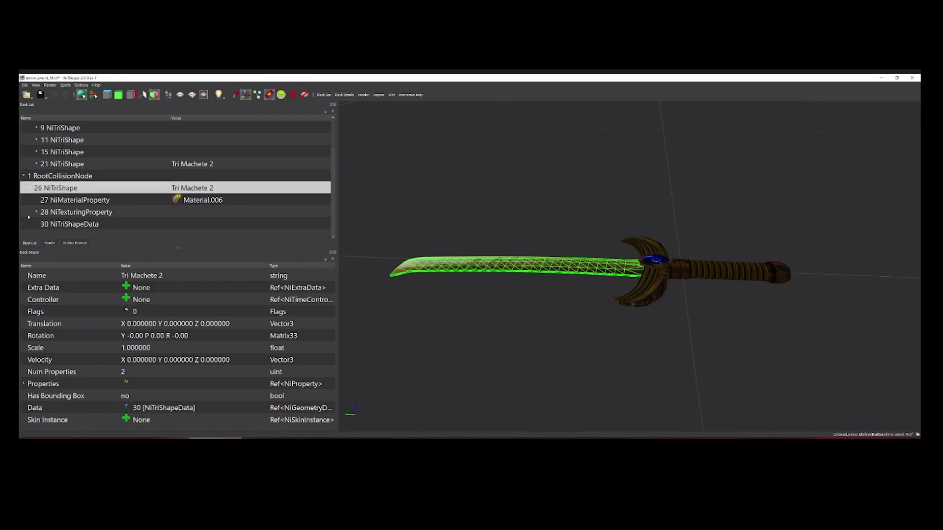
{"action": "mouse_move", "coordinate": [151, 227]}
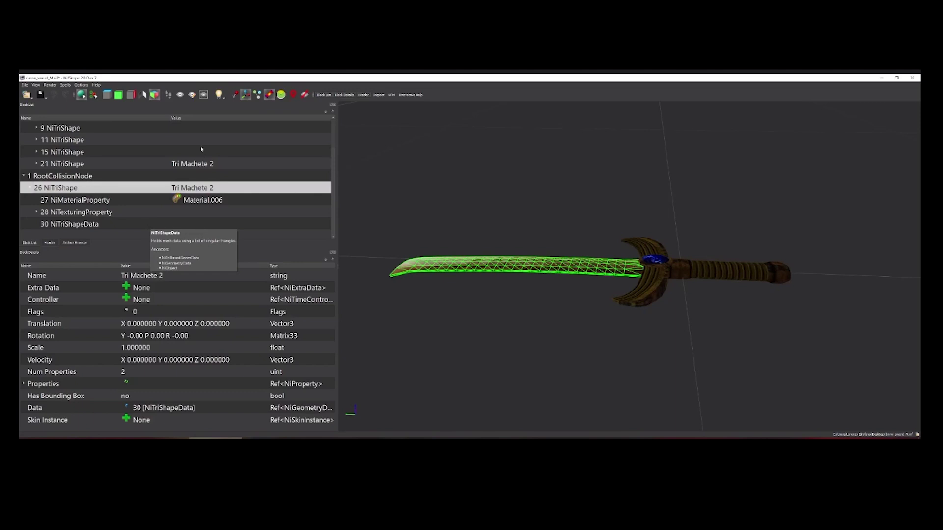
{"action": "left_click", "coordinate": [64, 85]}
{"action": "mouse_move", "coordinate": [78, 121]}
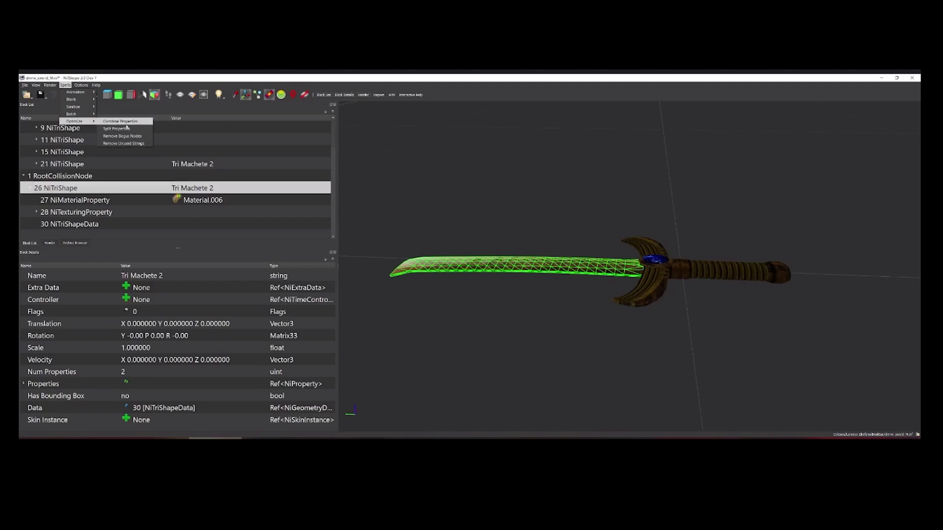
{"action": "left_click", "coordinate": [142, 136]}
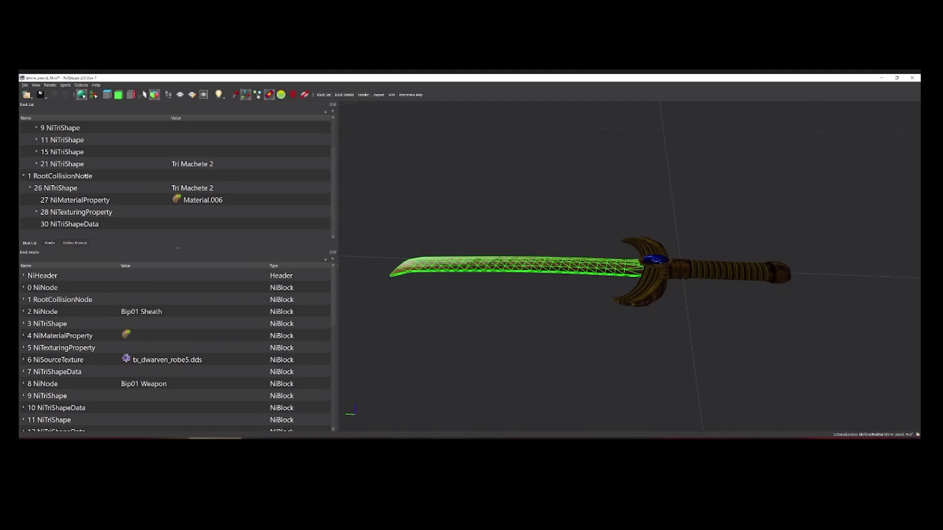
Remove the NiMaterialProperty and NiTexturingProperty branches from the Tri Machete 2 shape under the RootCollisionNode.
{"action": "left_click", "coordinate": [93, 201]}
{"action": "right_click", "coordinate": [84, 201]}
{"action": "mouse_move", "coordinate": [113, 201]}
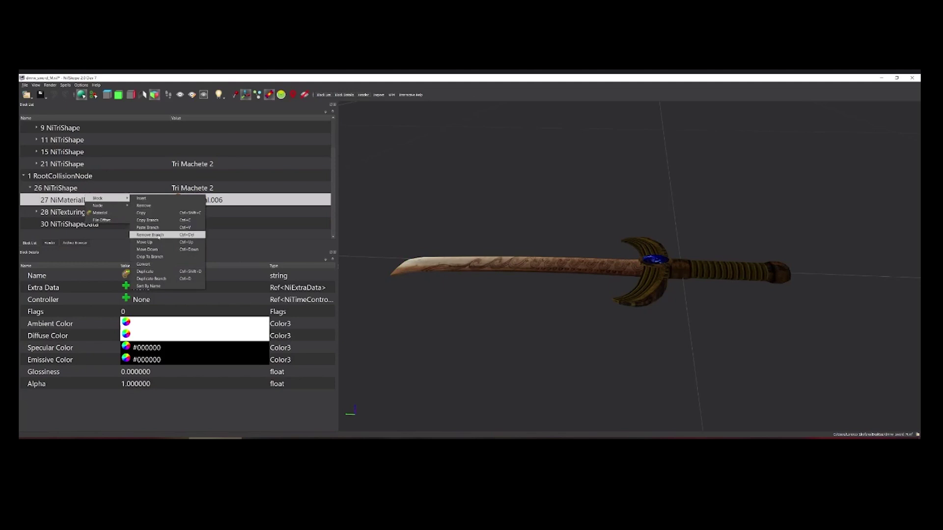
{"action": "left_click", "coordinate": [159, 235]}
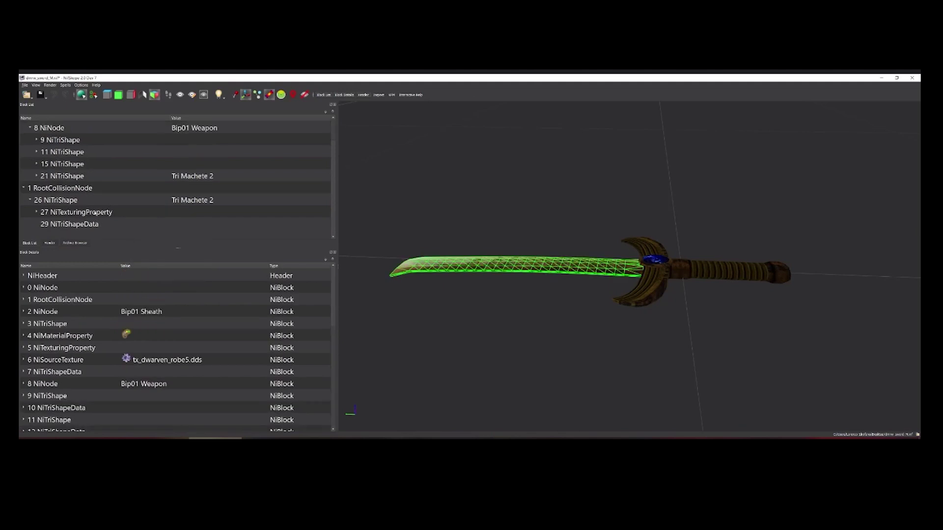
{"action": "left_click", "coordinate": [95, 213]}
{"action": "right_click", "coordinate": [92, 214]}
{"action": "mouse_move", "coordinate": [105, 215]}
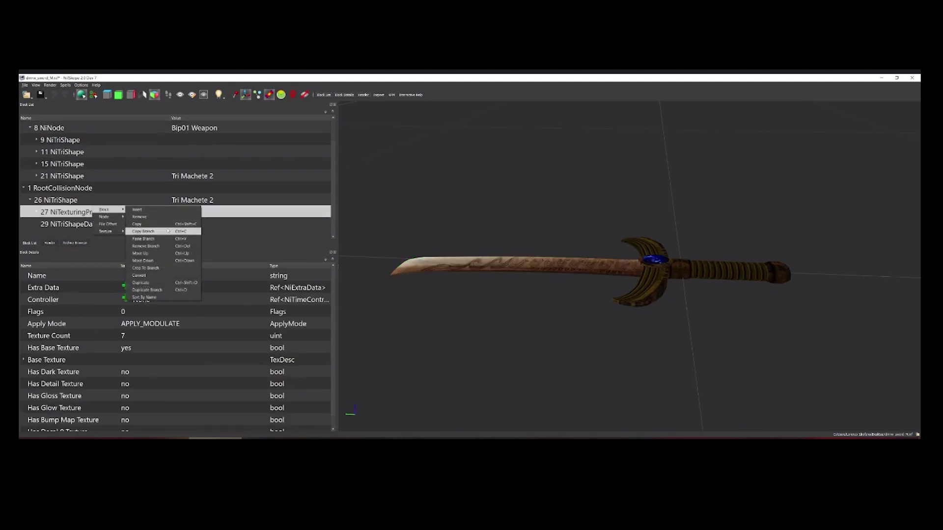
{"action": "left_click", "coordinate": [162, 246]}
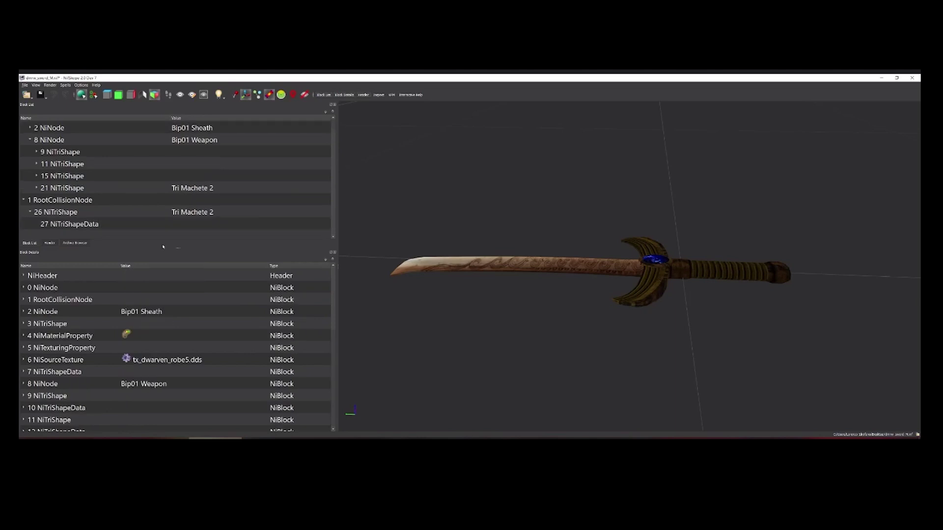
Set Has Normals and Has Vertex Colors to no in the collision shape's NiTriShapeData.
{"action": "left_click", "coordinate": [75, 212]}
{"action": "left_click", "coordinate": [85, 225]}
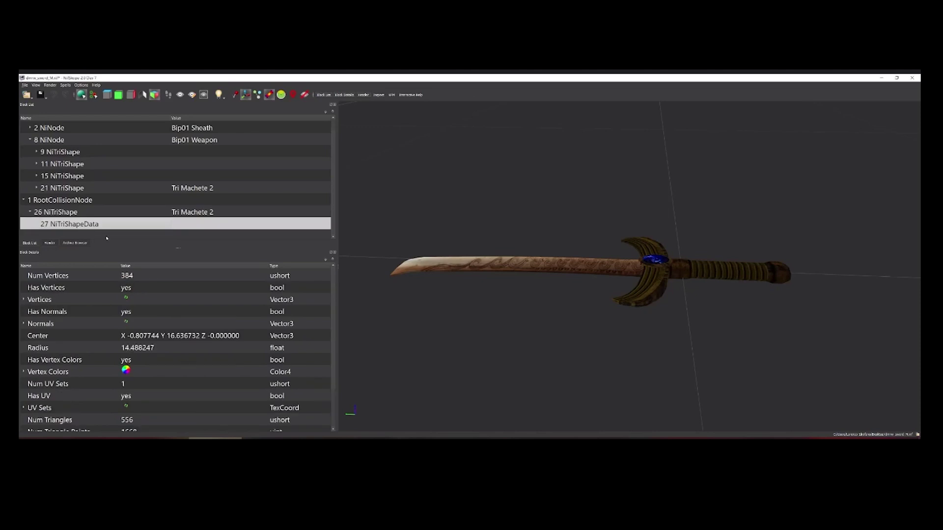
{"action": "left_click", "coordinate": [88, 202]}
{"action": "left_click", "coordinate": [88, 225]}
{"action": "double_click", "coordinate": [127, 314]}
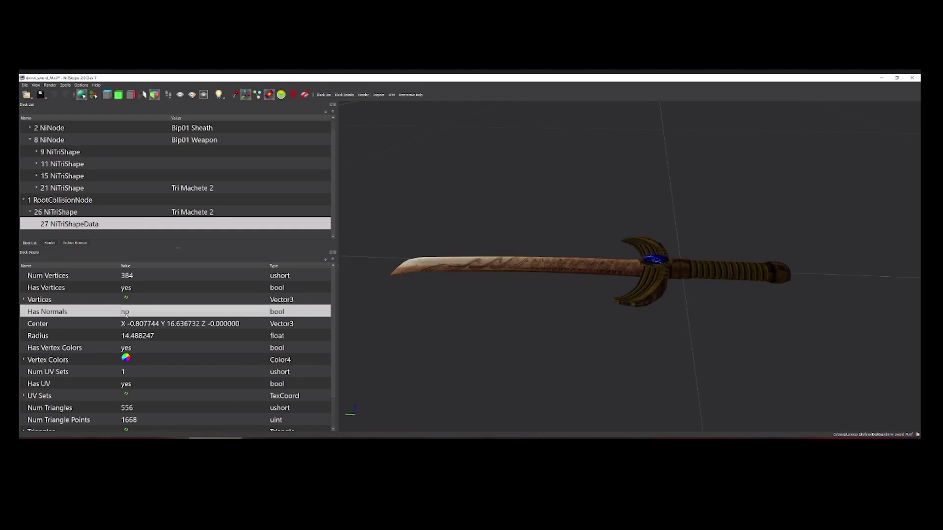
{"action": "scroll", "coordinate": [141, 324], "scroll_direction": "down", "scroll_amount": 1}
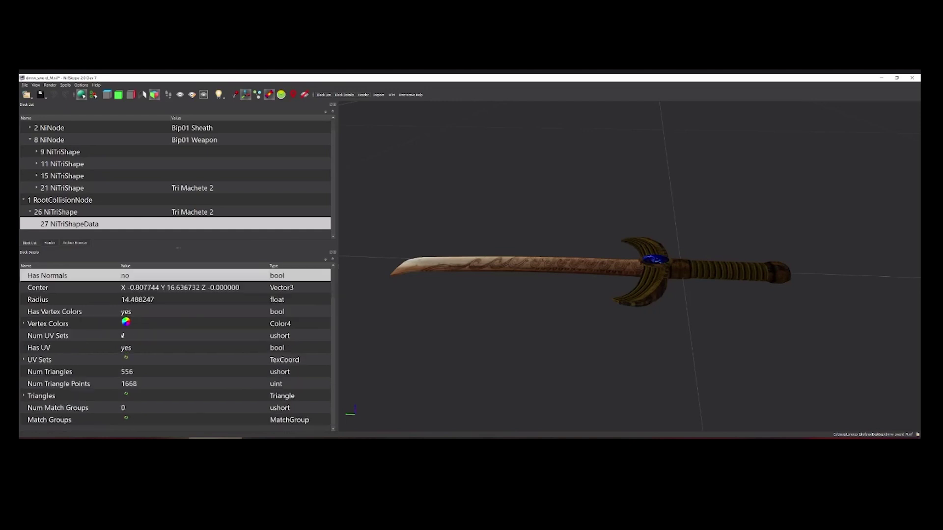
{"action": "left_click", "coordinate": [129, 313]}
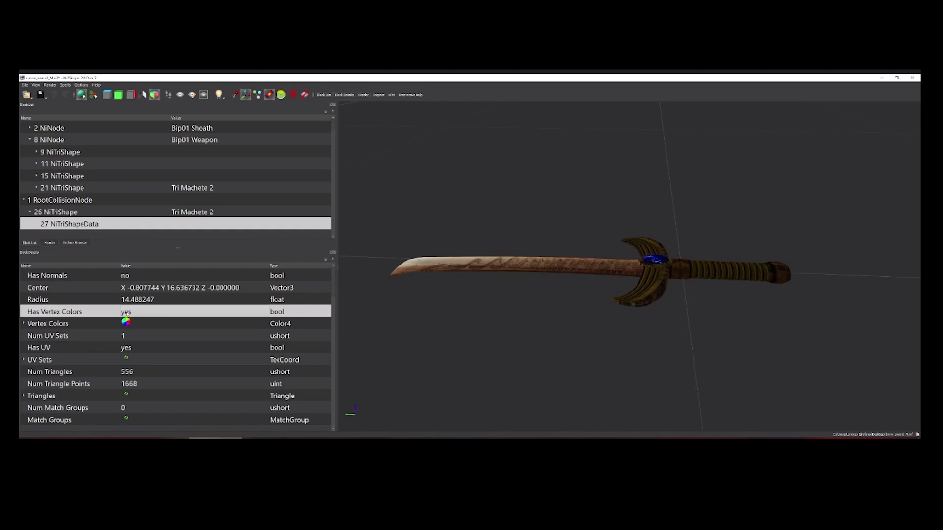
{"action": "double_click", "coordinate": [127, 313]}
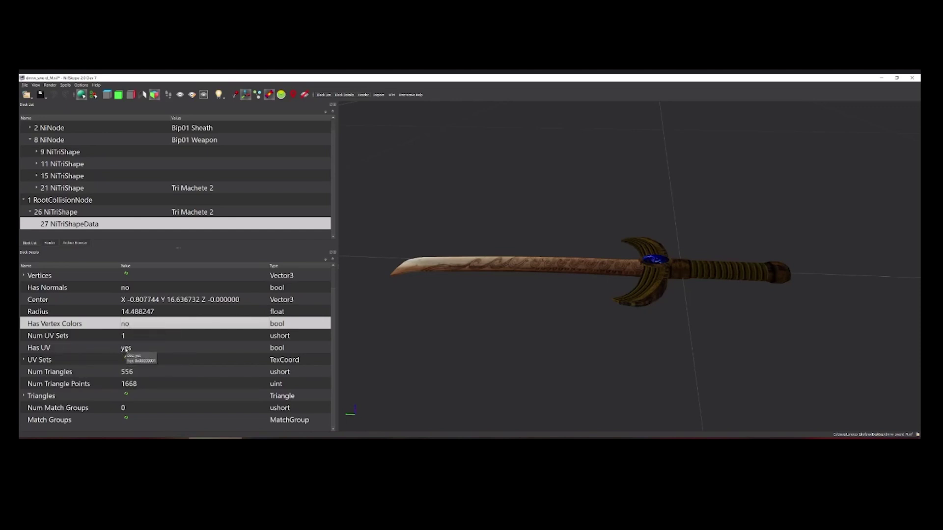
Set Has UV to no and Num UV Sets to 0 in the collision shape's NiTriShapeData.
{"action": "left_click", "coordinate": [125, 350]}
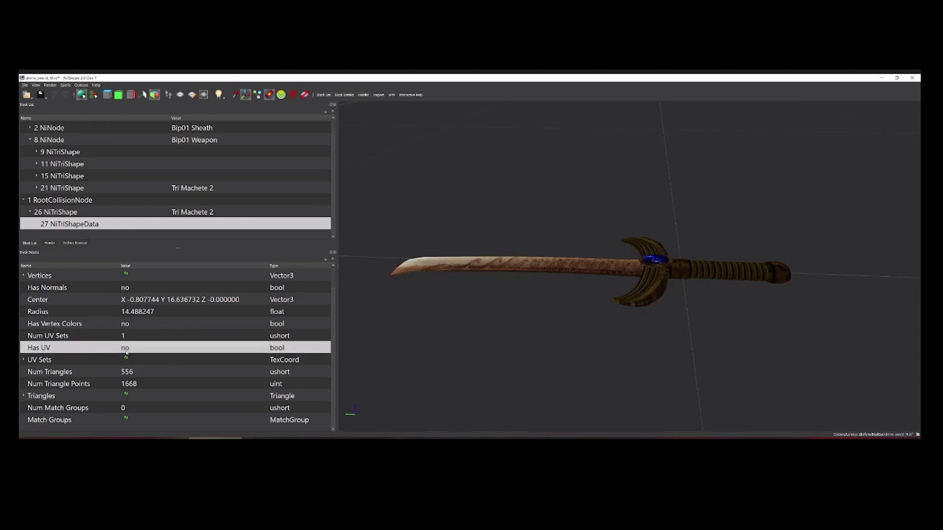
{"action": "left_click", "coordinate": [127, 360]}
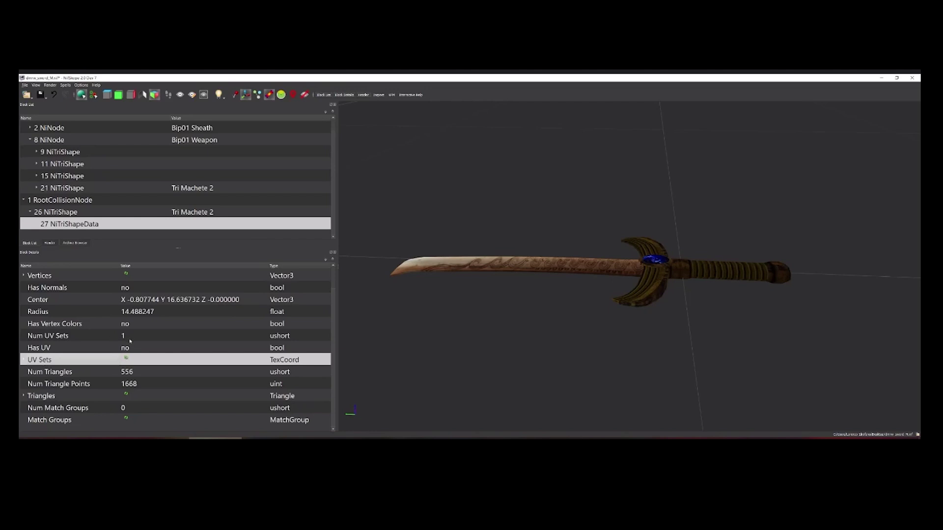
{"action": "left_click", "coordinate": [86, 338]}
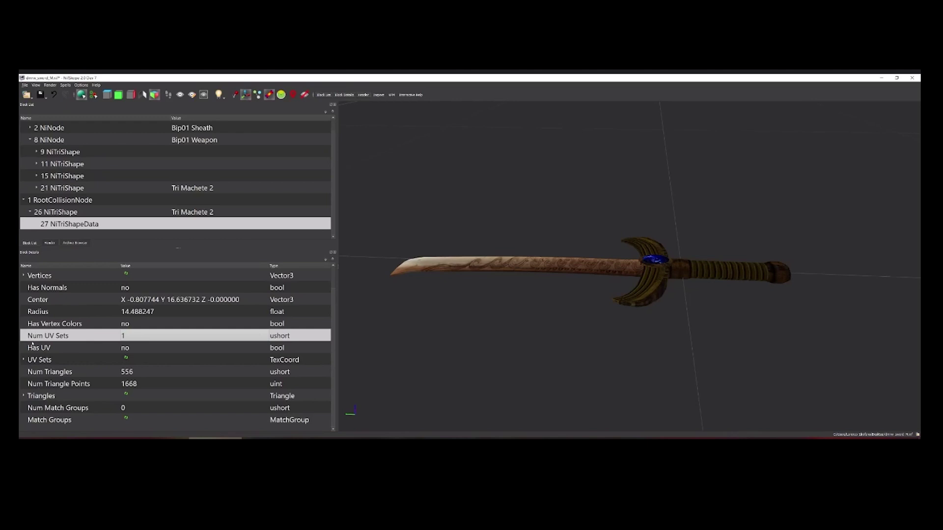
{"action": "double_click", "coordinate": [127, 338]}
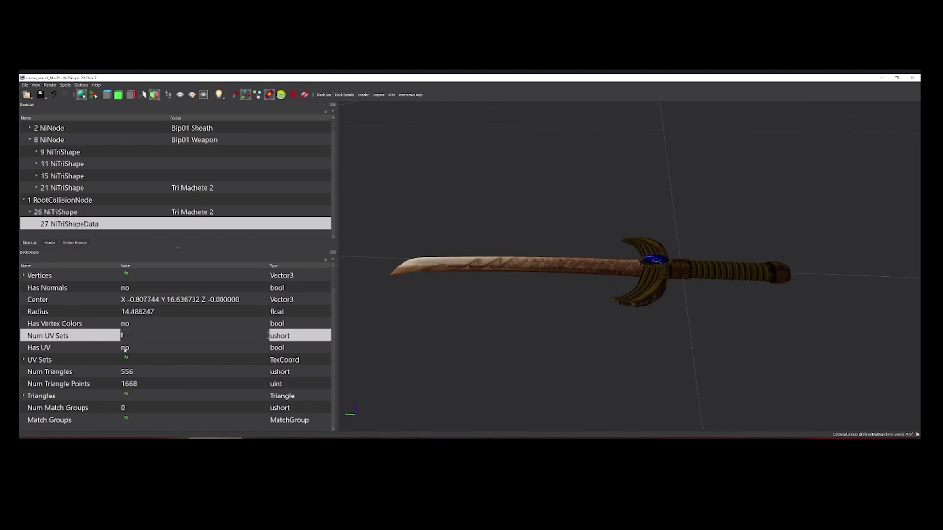
{"action": "type", "text": "0"}
{"action": "left_click", "coordinate": [163, 312]}
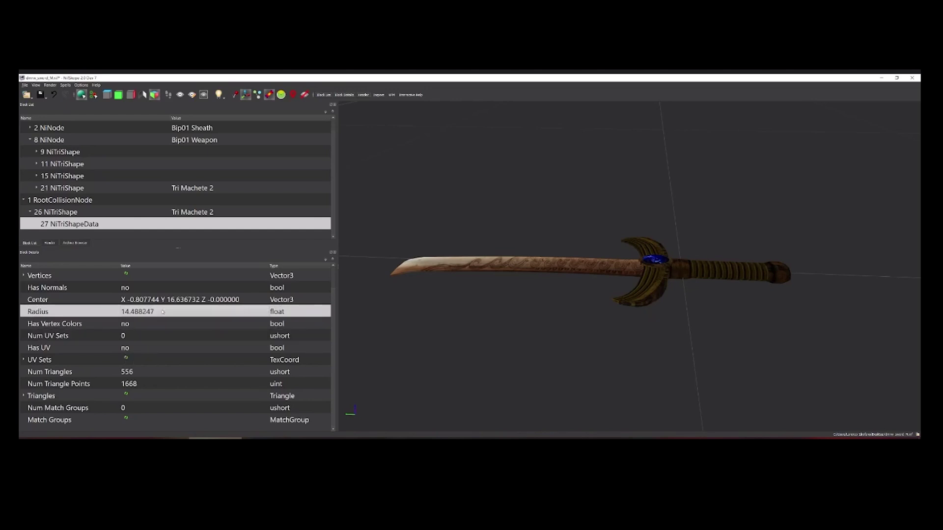
{"action": "left_click", "coordinate": [127, 360]}
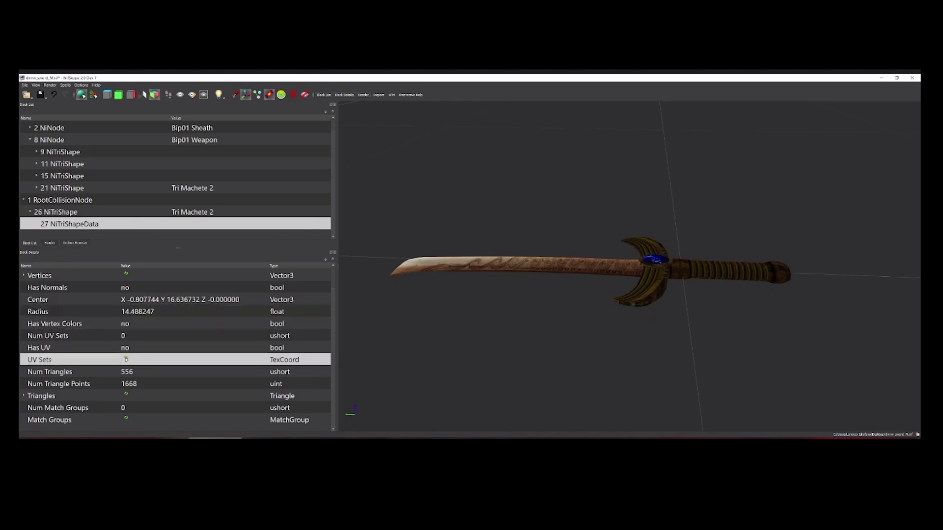
Inspect the sword with hidden nodes toggled on and off, and select the blade in the model view.
{"action": "mouse_move", "coordinate": [543, 288]}
{"action": "left_mouse_down"}
{"action": "mouse_move", "coordinate": [583, 270]}
{"action": "mouse_move", "coordinate": [550, 294]}
{"action": "left_mouse_up"}
{"action": "left_click", "coordinate": [304, 95]}
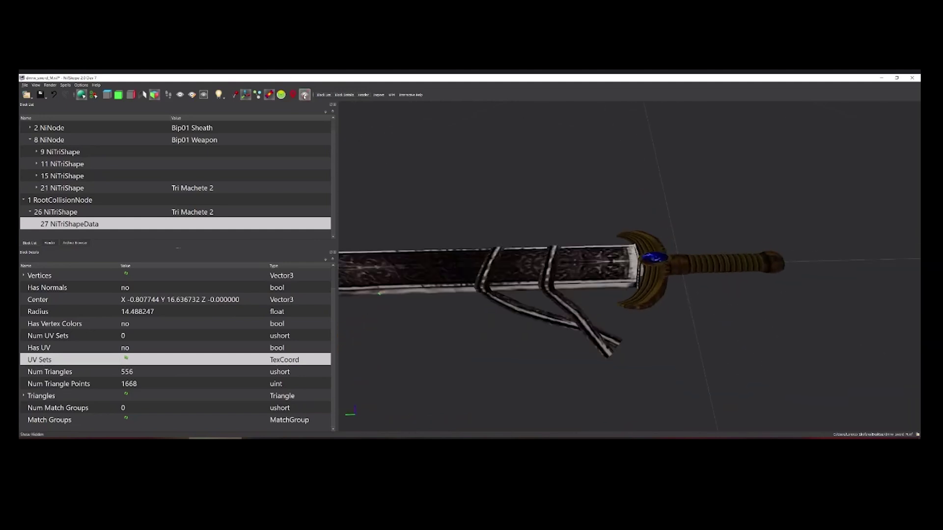
{"action": "left_click", "coordinate": [304, 94]}
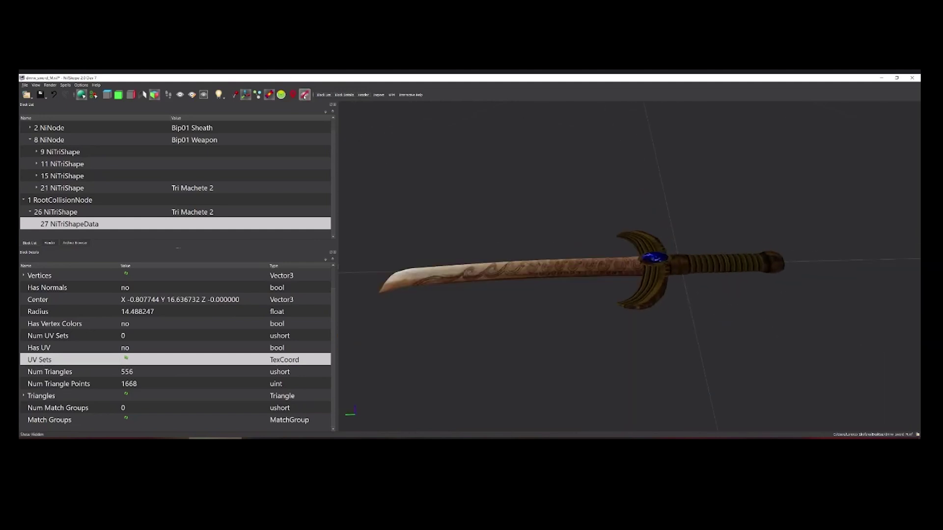
{"action": "left_click", "coordinate": [305, 94]}
{"action": "left_click", "coordinate": [305, 95]}
{"action": "left_click_drag", "start_coordinate": [596, 269], "coordinate": [585, 268]}
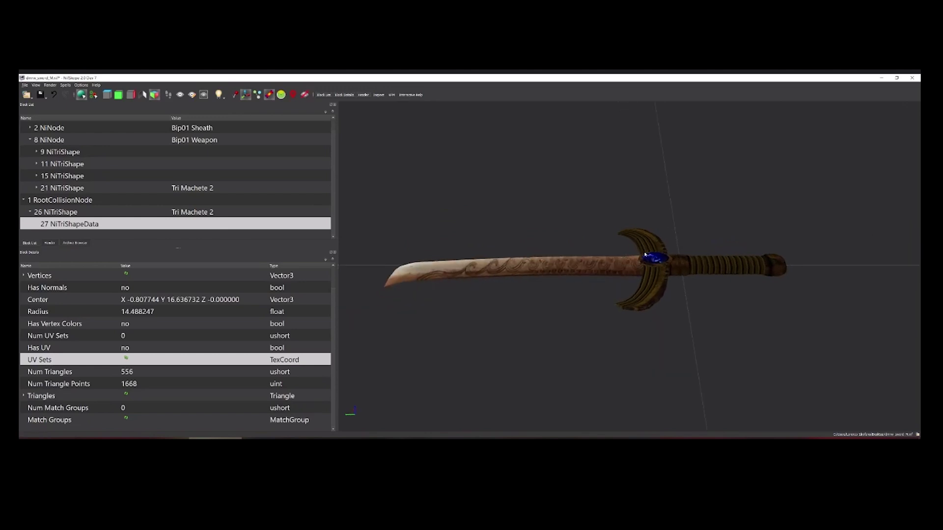
{"action": "scroll", "coordinate": [585, 268], "scroll_direction": "down", "scroll_amount": 3}
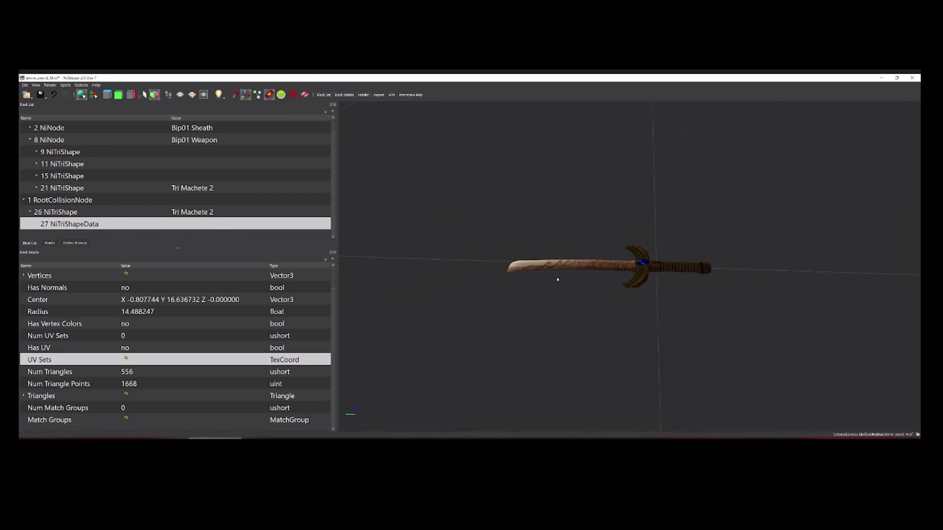
{"action": "scroll", "coordinate": [564, 286], "scroll_direction": "up", "scroll_amount": 2}
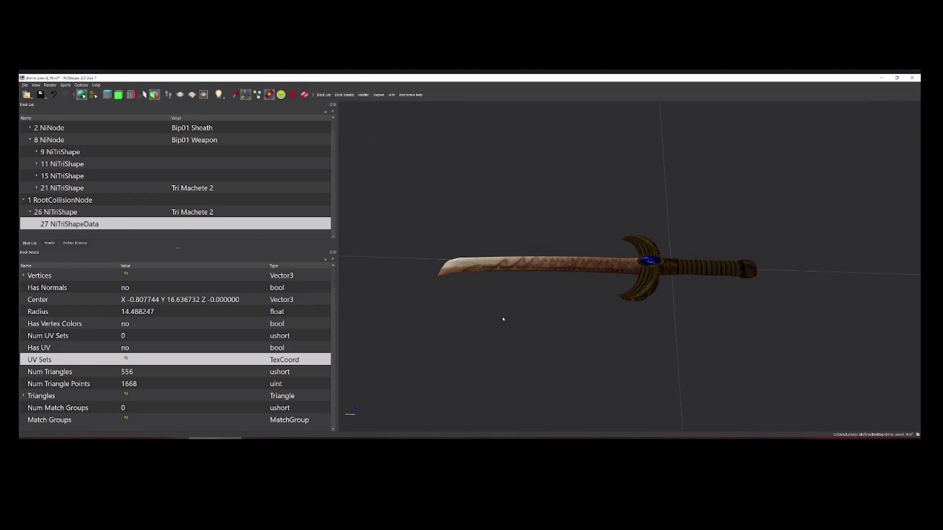
{"action": "scroll", "coordinate": [568, 307], "scroll_direction": "up", "scroll_amount": 2}
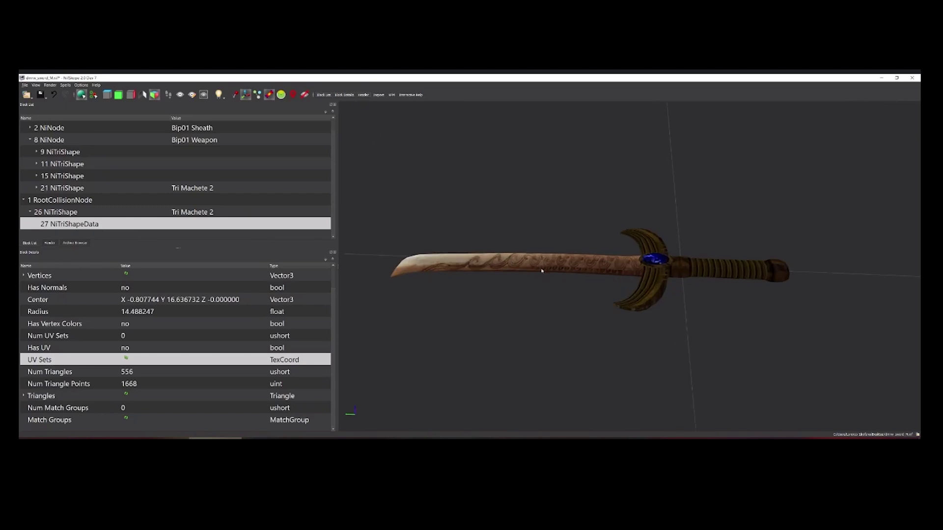
{"action": "left_click", "coordinate": [510, 273]}
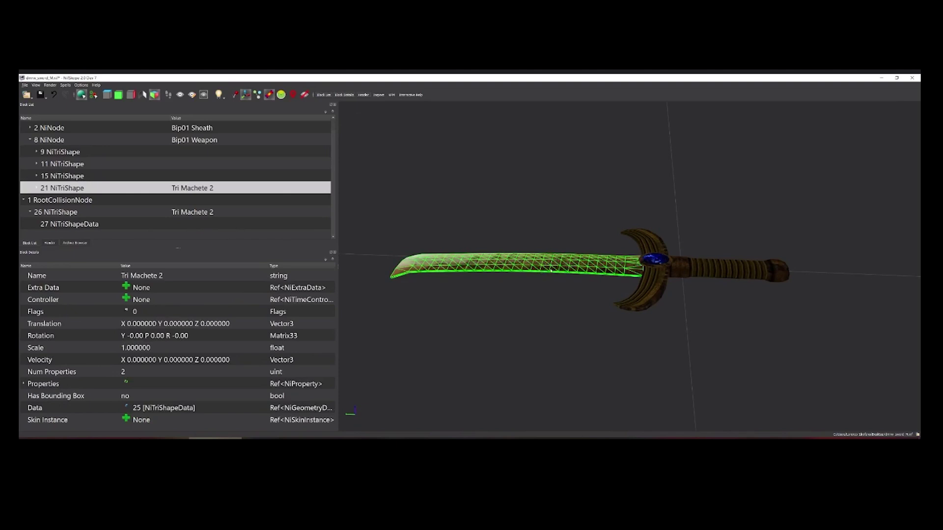
Set the scale of the Tri Machete 2 collision shape under RootCollisionNode to 1.01 in its transform settings.
{"action": "left_click", "coordinate": [554, 269]}
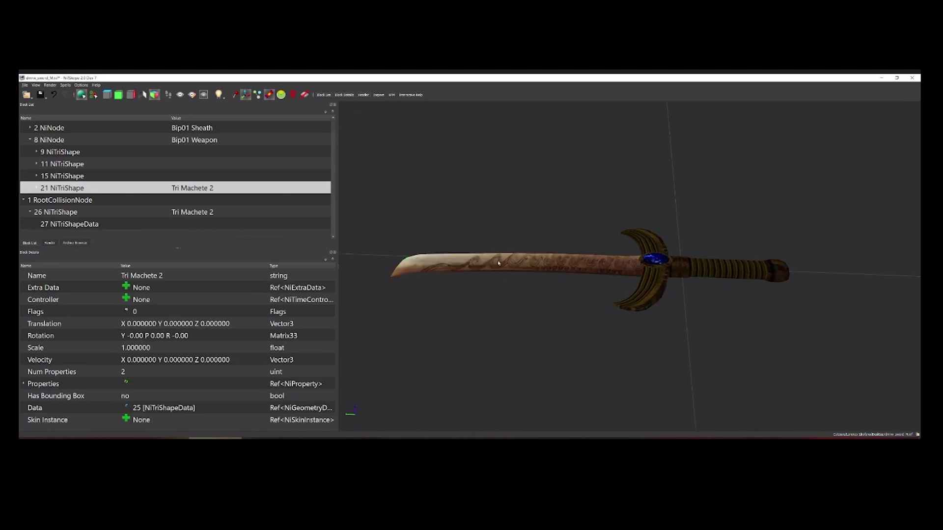
{"action": "left_click", "coordinate": [569, 273]}
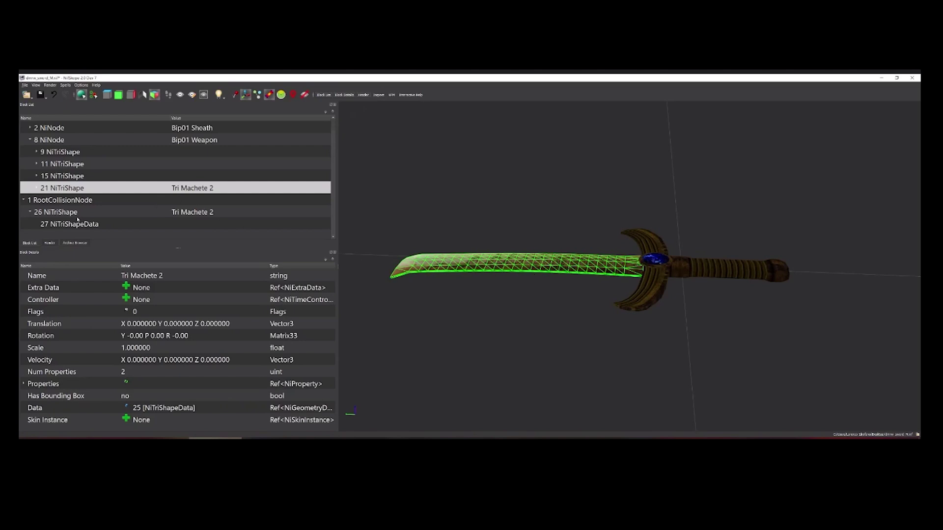
{"action": "left_click", "coordinate": [78, 212]}
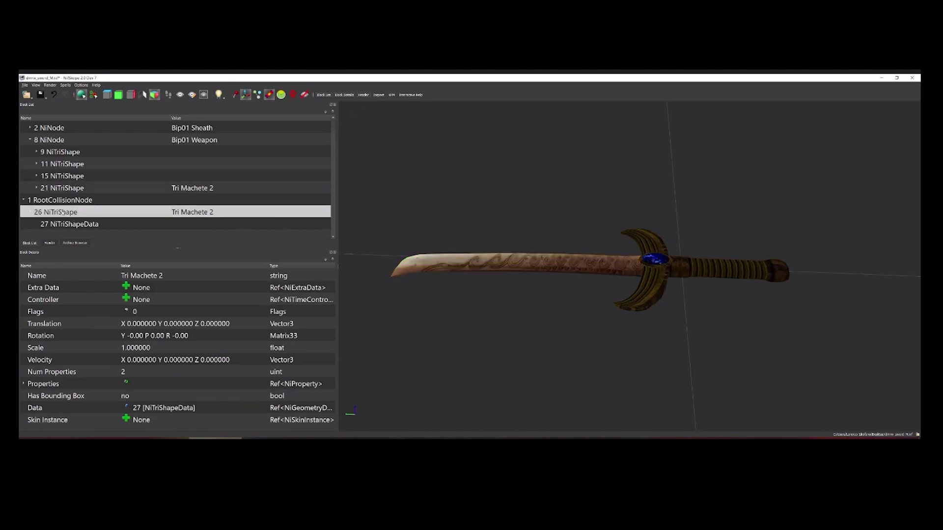
{"action": "right_click", "coordinate": [63, 212]}
{"action": "mouse_move", "coordinate": [98, 248]}
{"action": "left_click", "coordinate": [126, 272]}
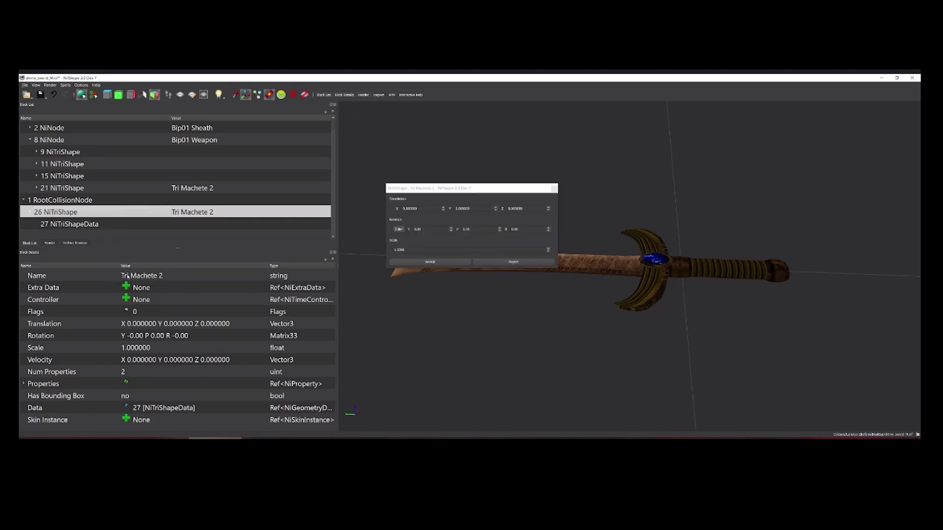
{"action": "left_click_drag", "start_coordinate": [399, 250], "coordinate": [408, 251]}
{"action": "type", "text": "100"}
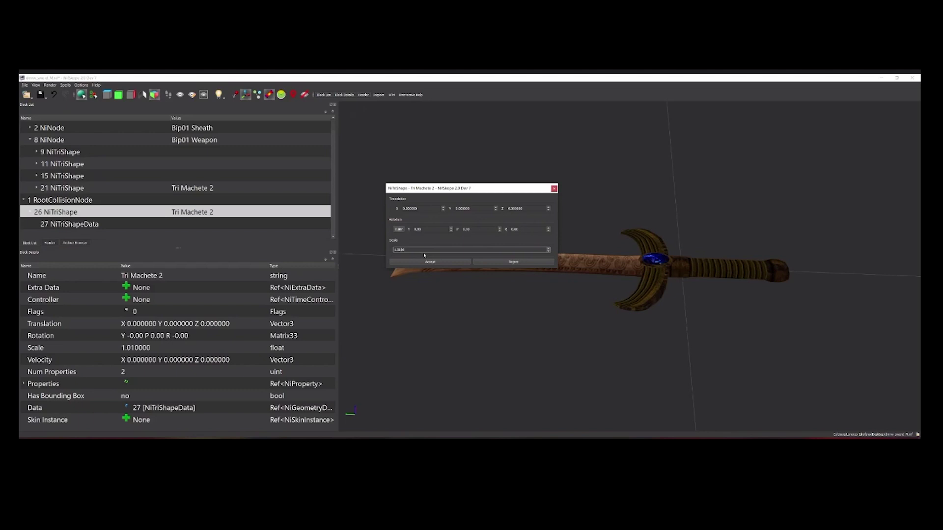
{"action": "left_click", "coordinate": [421, 263]}
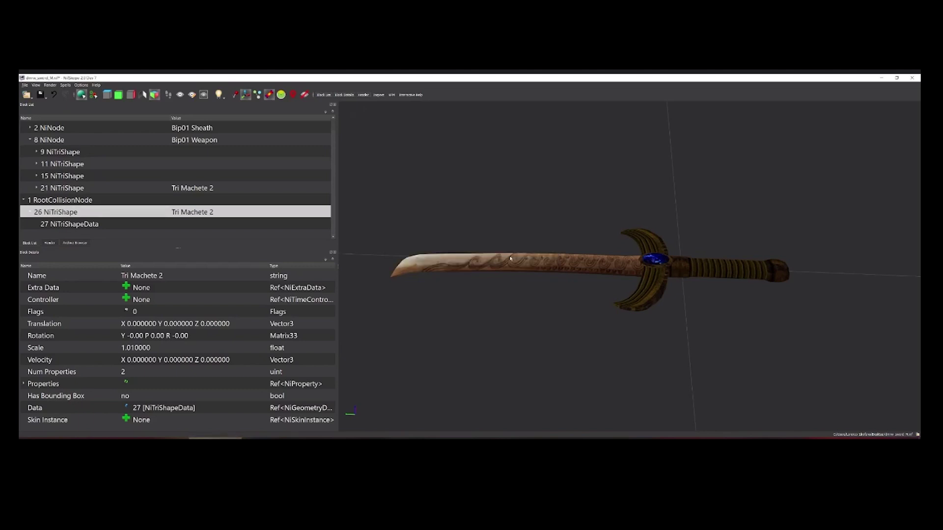
Show hidden nodes and remove the hidden shape's branch from the Bip01 Sheath node.
{"action": "left_click", "coordinate": [305, 95]}
{"action": "right_click", "coordinate": [504, 259]}
{"action": "mouse_move", "coordinate": [535, 266]}
{"action": "left_click", "coordinate": [584, 301]}
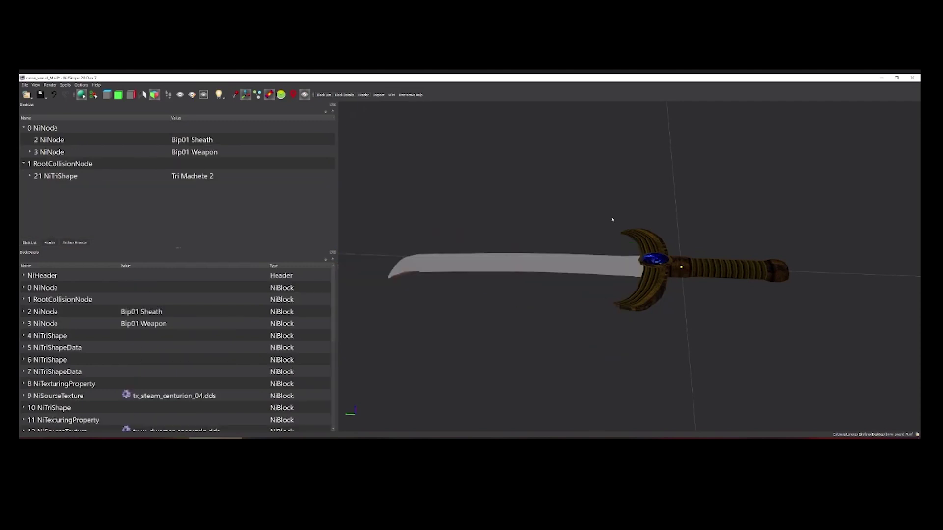
Examine the enlarged collision blade from several angles, selecting it in the model view to check its mesh.
{"action": "mouse_move", "coordinate": [543, 293]}
{"action": "left_mouse_down"}
{"action": "mouse_move", "coordinate": [535, 305]}
{"action": "mouse_move", "coordinate": [561, 293]}
{"action": "left_mouse_up"}
{"action": "left_click_drag", "start_coordinate": [632, 271], "coordinate": [580, 249]}
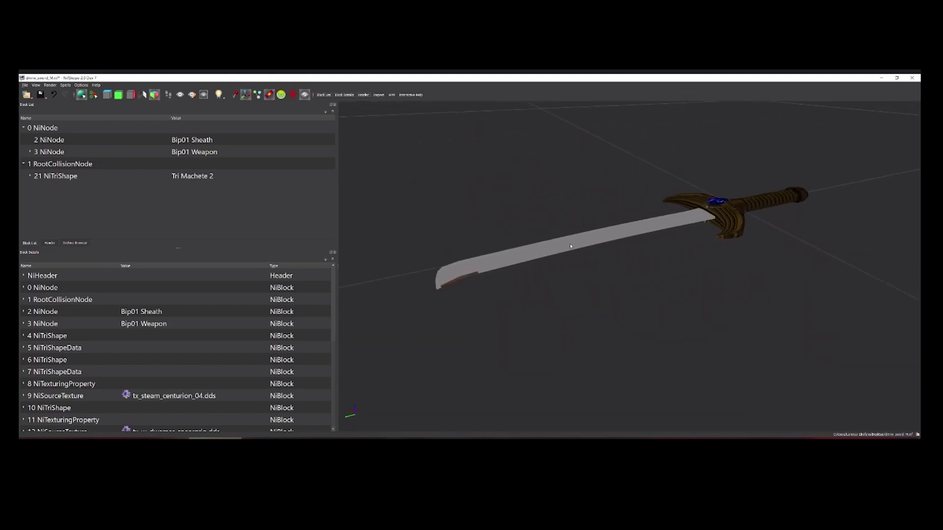
{"action": "left_click", "coordinate": [571, 246]}
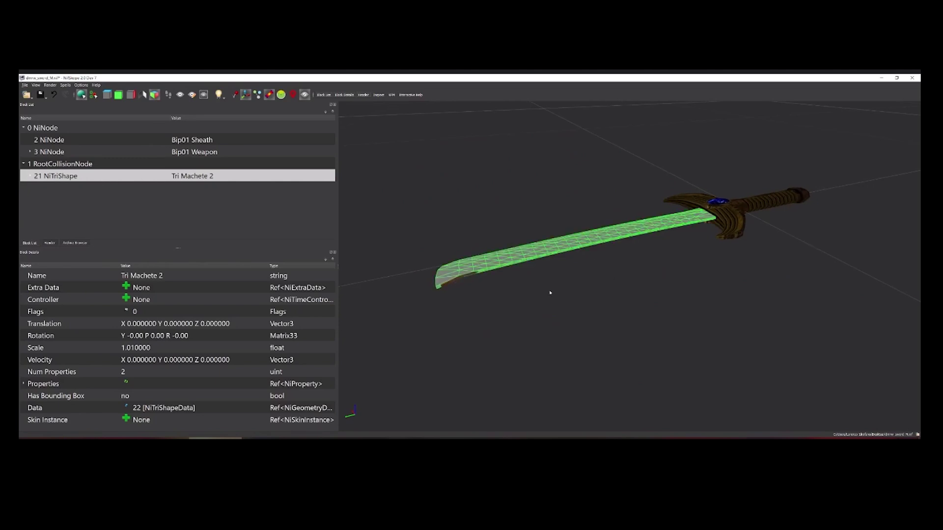
{"action": "mouse_move", "coordinate": [687, 293]}
{"action": "left_mouse_down"}
{"action": "mouse_move", "coordinate": [675, 295]}
{"action": "mouse_move", "coordinate": [681, 290]}
{"action": "left_mouse_up"}
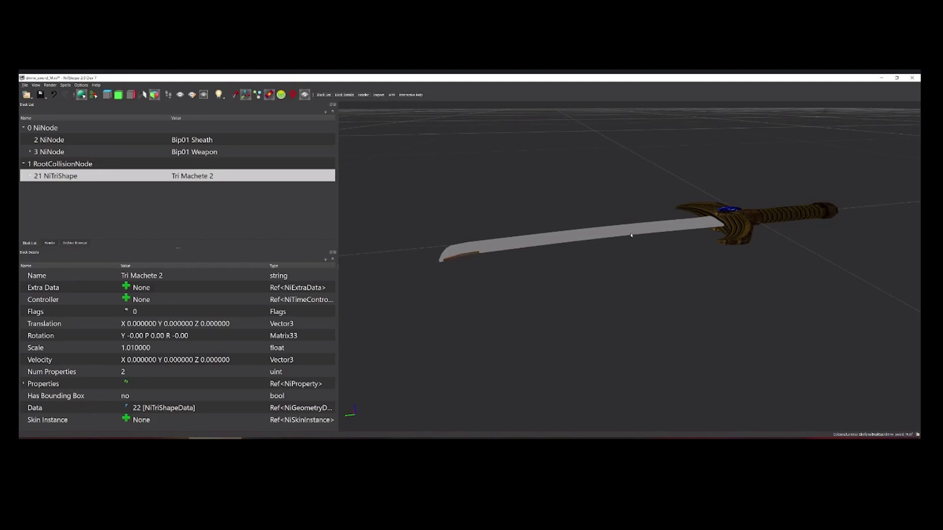
{"action": "left_click_drag", "start_coordinate": [735, 224], "coordinate": [683, 295]}
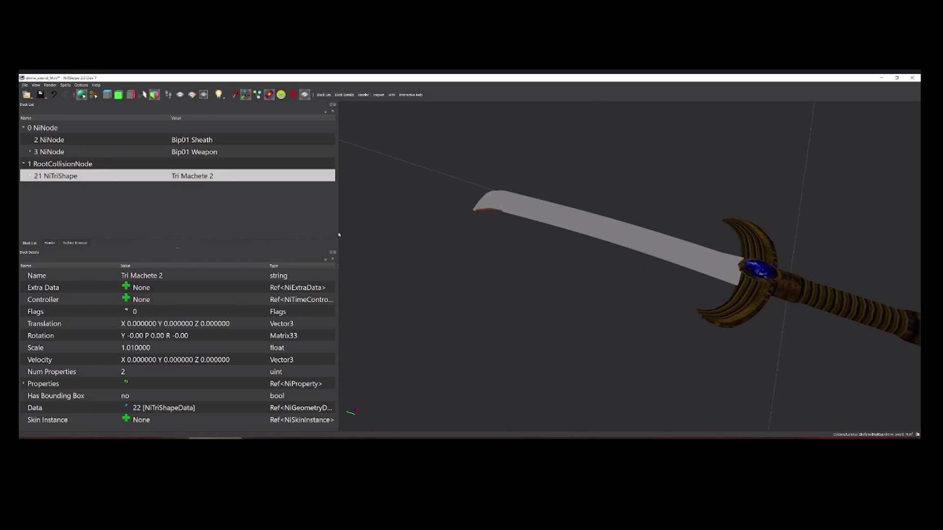
{"action": "left_click_drag", "start_coordinate": [615, 285], "coordinate": [630, 279]}
{"action": "left_click", "coordinate": [591, 234]}
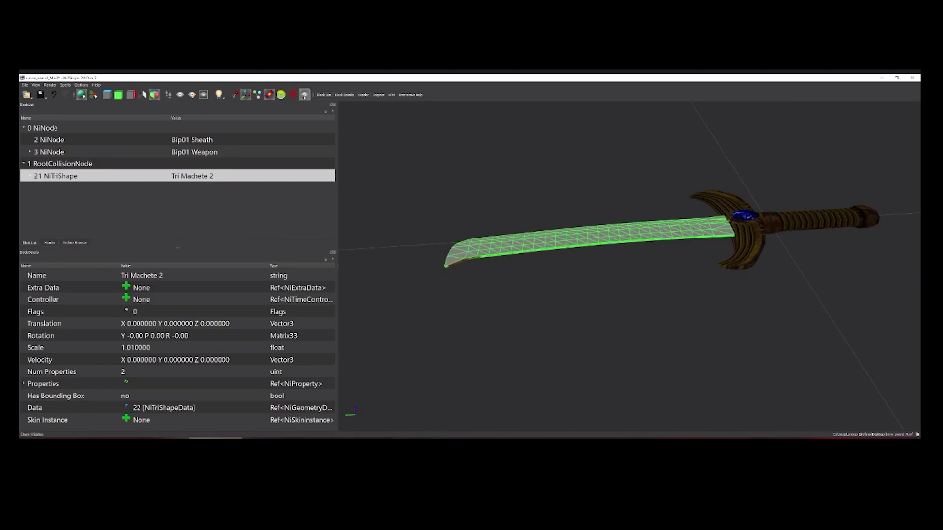
{"action": "left_click", "coordinate": [671, 208]}
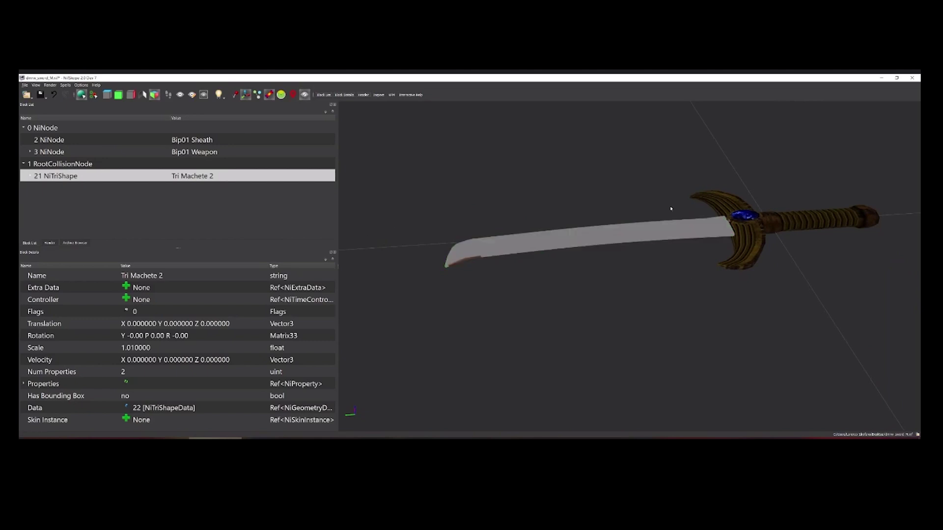
Compare the collision blade with the textured blade by toggling hidden nodes and viewing the sword from different angles.
{"action": "left_click", "coordinate": [304, 97]}
{"action": "left_click", "coordinate": [305, 97]}
{"action": "left_click", "coordinate": [305, 97]}
{"action": "left_click", "coordinate": [305, 97]}
{"action": "left_click", "coordinate": [305, 97]}
{"action": "left_click", "coordinate": [305, 97]}
{"action": "left_click", "coordinate": [304, 95]}
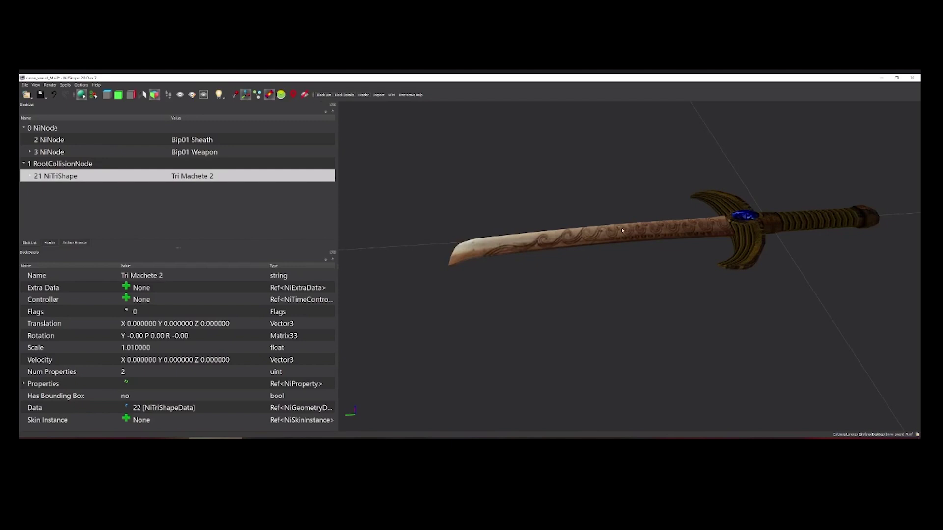
{"action": "left_click", "coordinate": [304, 94]}
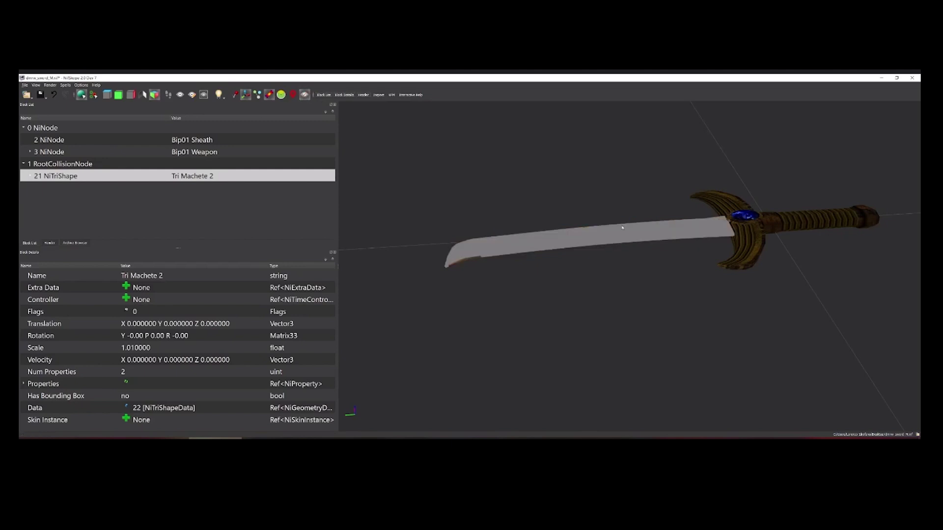
{"action": "left_click_drag", "start_coordinate": [717, 246], "coordinate": [665, 297]}
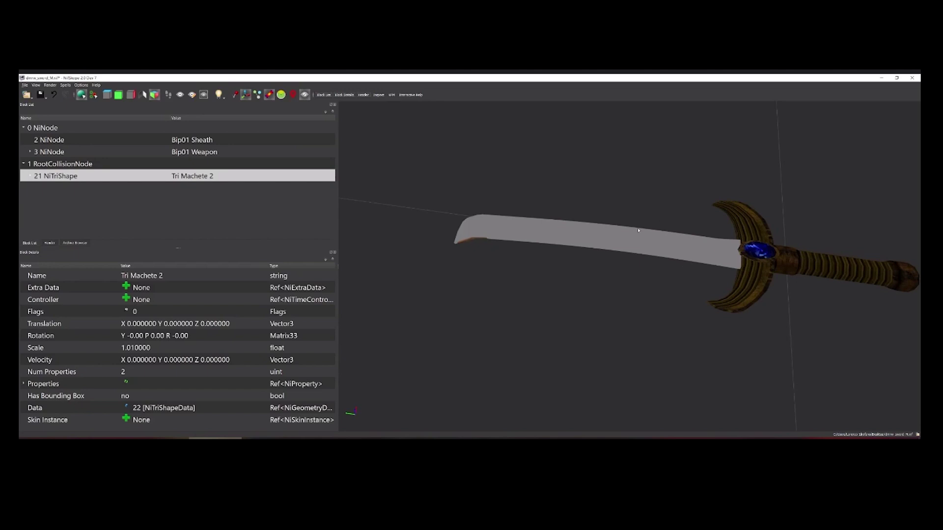
{"action": "left_click_drag", "start_coordinate": [734, 325], "coordinate": [686, 277]}
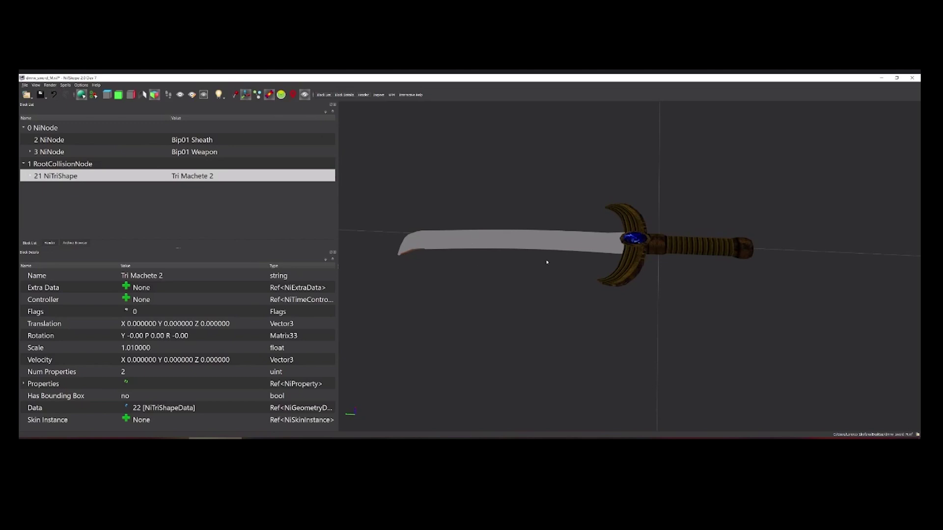
Run the Split Properties optimization on the sword model.
{"action": "left_click", "coordinate": [65, 85]}
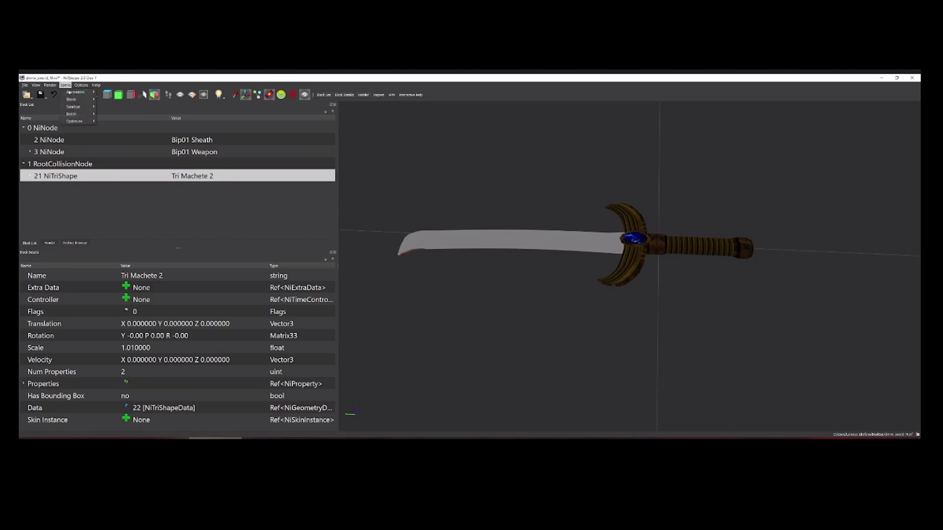
{"action": "mouse_move", "coordinate": [69, 121]}
{"action": "left_click", "coordinate": [122, 128]}
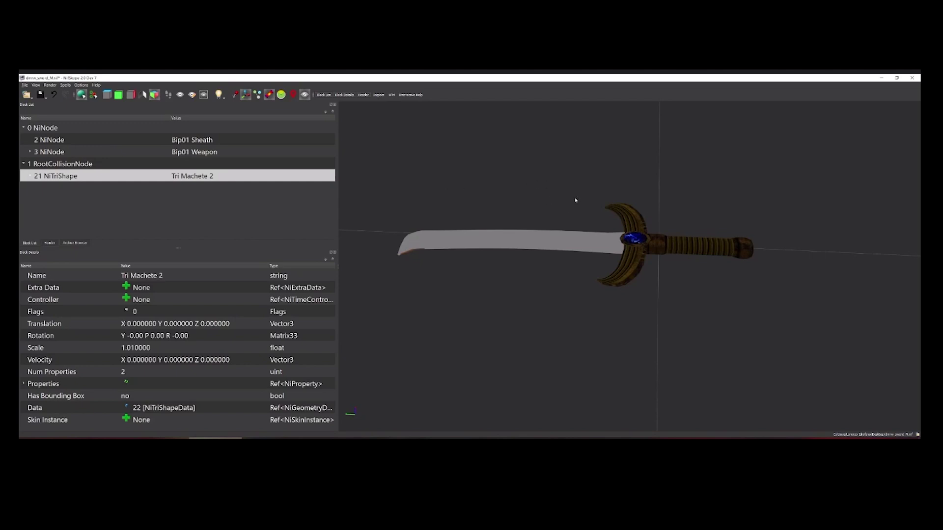
{"action": "left_click", "coordinate": [65, 85]}
{"action": "mouse_move", "coordinate": [74, 123]}
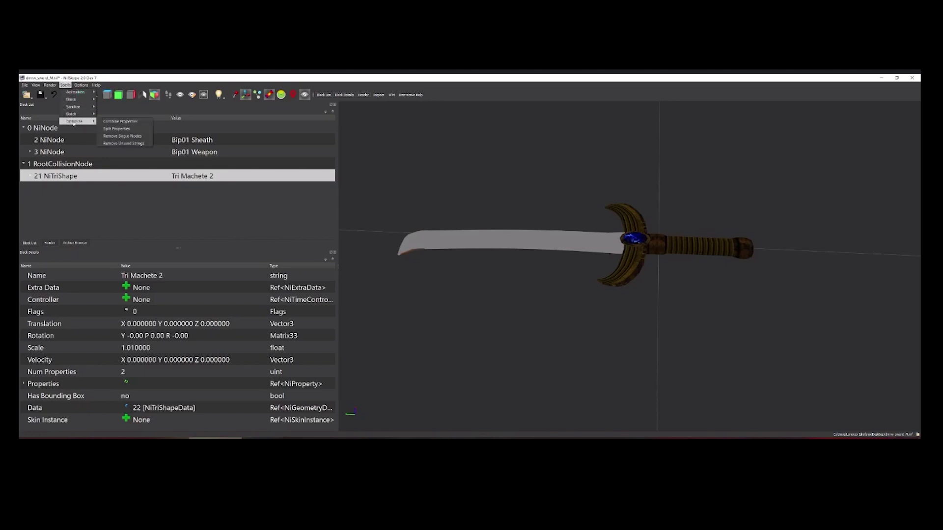
{"action": "left_click", "coordinate": [131, 130]}
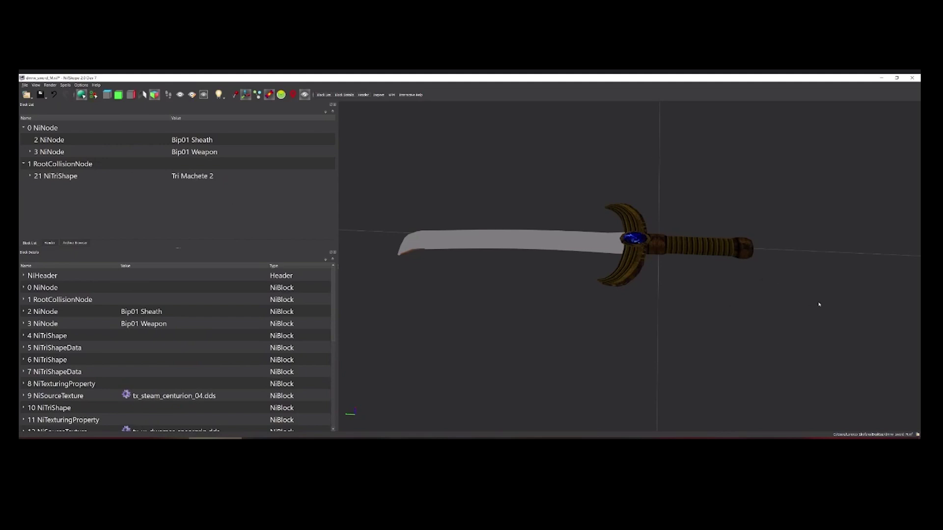
Copy the branch of the guard and grip NiTriShape, paste it under the RootCollisionNode, and expand the copy.
{"action": "left_click", "coordinate": [479, 245]}
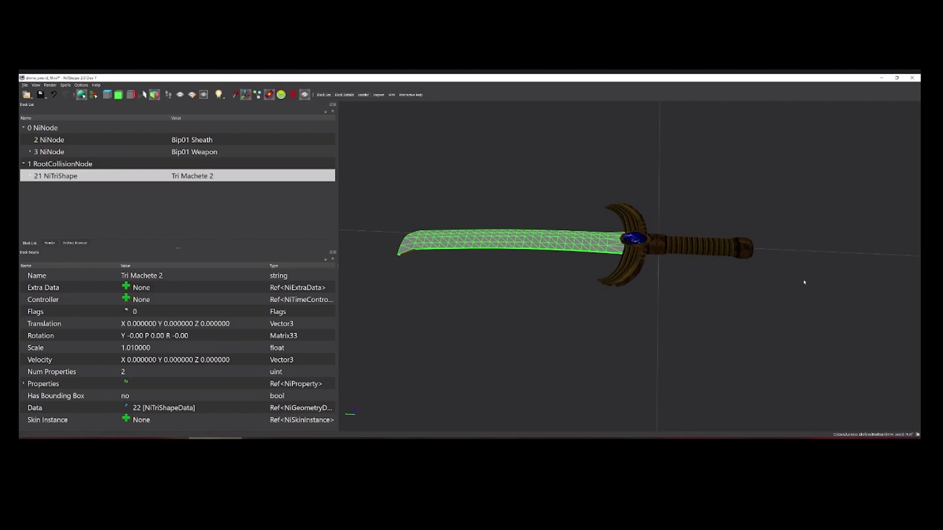
{"action": "left_click", "coordinate": [708, 247]}
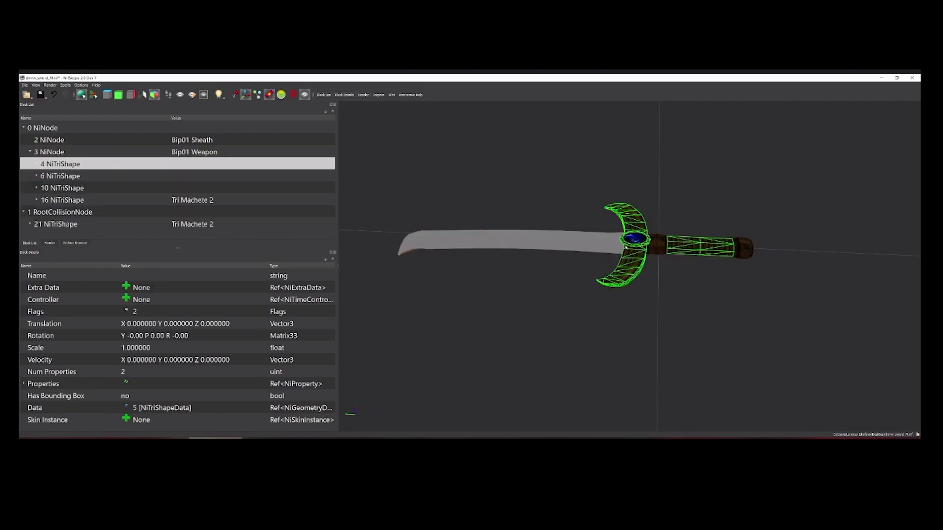
{"action": "right_click", "coordinate": [60, 165]}
{"action": "mouse_move", "coordinate": [86, 166]}
{"action": "left_click", "coordinate": [158, 184]}
{"action": "left_click", "coordinate": [83, 216]}
{"action": "right_click", "coordinate": [95, 210]}
{"action": "mouse_move", "coordinate": [111, 212]}
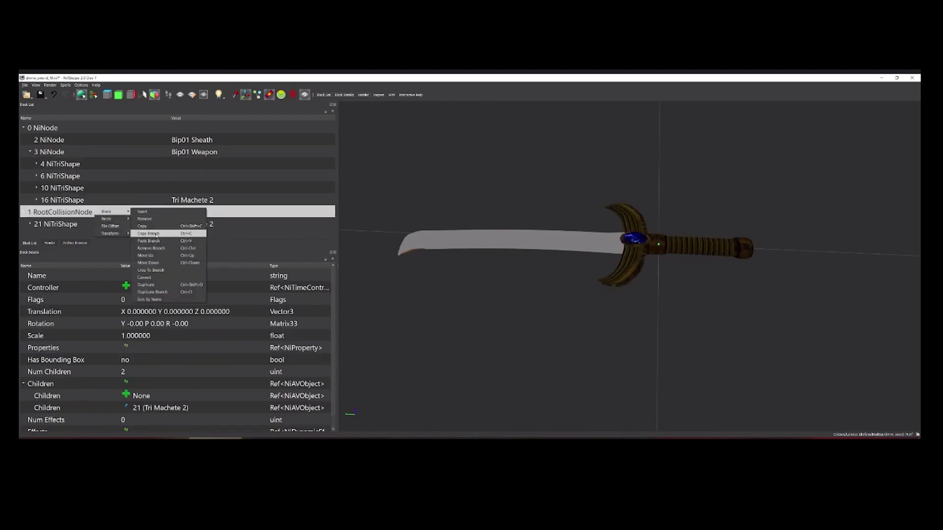
{"action": "left_click", "coordinate": [158, 241]}
{"action": "left_click", "coordinate": [29, 224]}
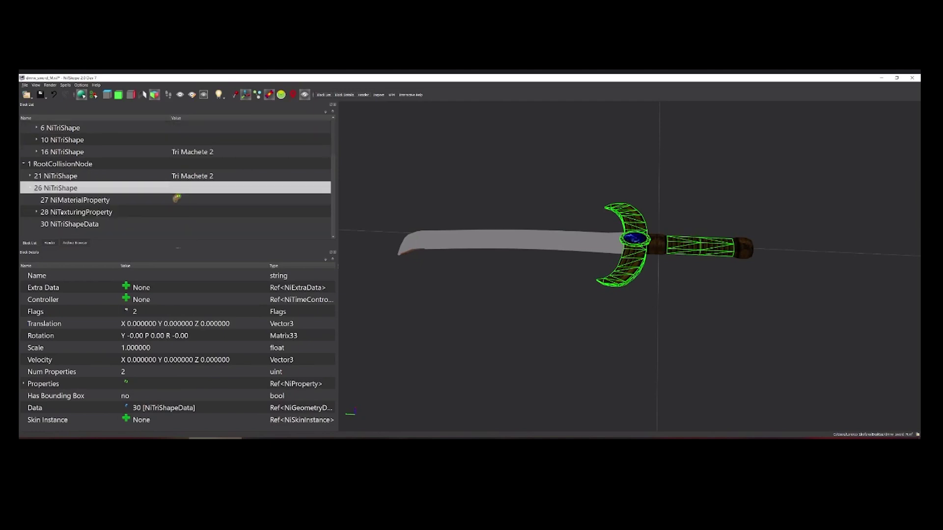
Remove the NiMaterialProperty and NiTexturingProperty branches from the copied guard and grip shape.
{"action": "left_click", "coordinate": [84, 200]}
{"action": "right_click", "coordinate": [129, 195]}
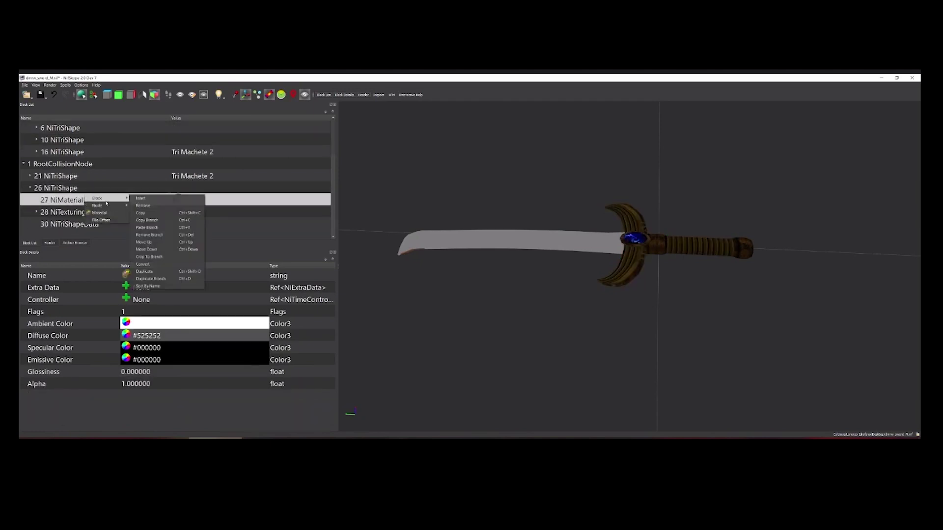
{"action": "left_click", "coordinate": [164, 236]}
{"action": "scroll", "coordinate": [95, 212], "scroll_direction": "down", "scroll_amount": 1}
{"action": "left_click", "coordinate": [95, 212]}
{"action": "right_click", "coordinate": [102, 208]}
{"action": "mouse_move", "coordinate": [120, 211]}
{"action": "left_click", "coordinate": [162, 247]}
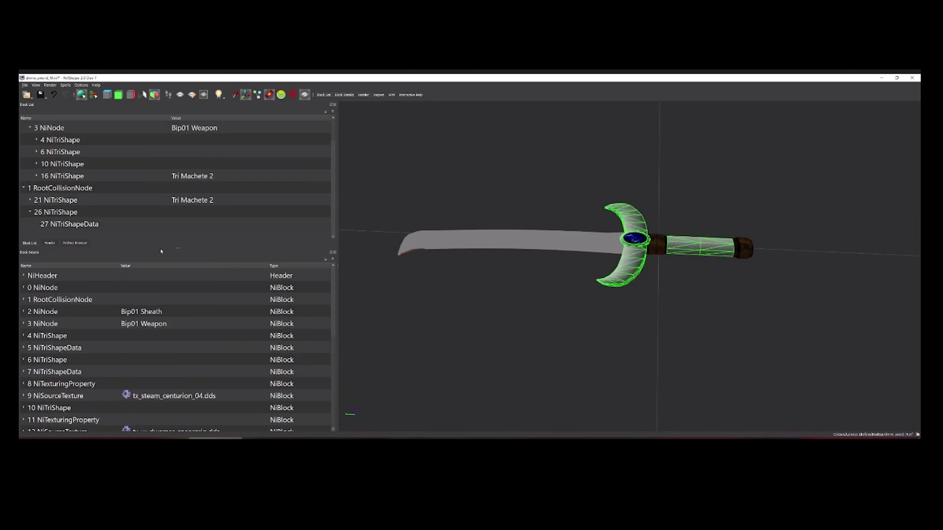
Examine the stripped guard and grip collision shape up close and from both sides of the sword.
{"action": "left_click", "coordinate": [792, 292]}
{"action": "left_click_drag", "start_coordinate": [658, 247], "coordinate": [706, 281]}
{"action": "scroll", "coordinate": [792, 328], "scroll_direction": "up", "scroll_amount": 3}
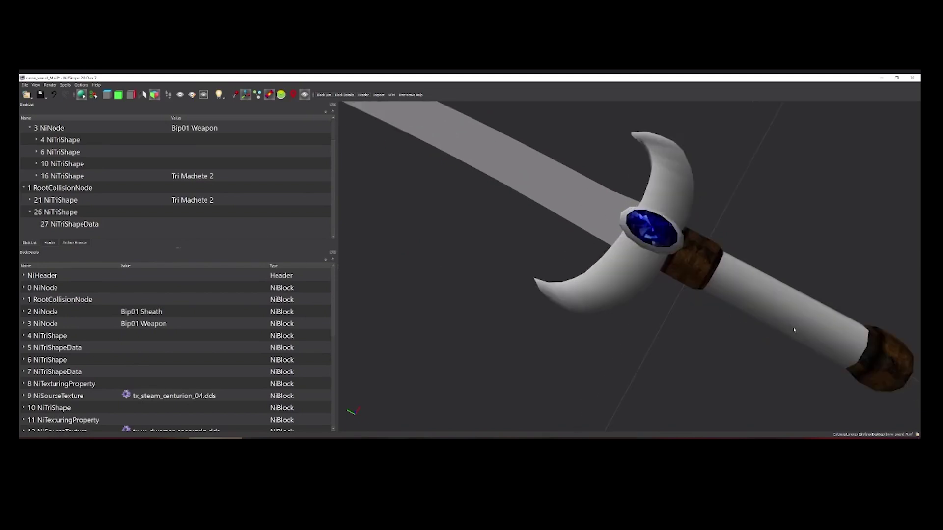
{"action": "scroll", "coordinate": [710, 330], "scroll_direction": "down", "scroll_amount": 2}
{"action": "left_click_drag", "start_coordinate": [724, 328], "coordinate": [727, 304]}
{"action": "left_click", "coordinate": [692, 291]}
{"action": "left_click_drag", "start_coordinate": [633, 257], "coordinate": [615, 281]}
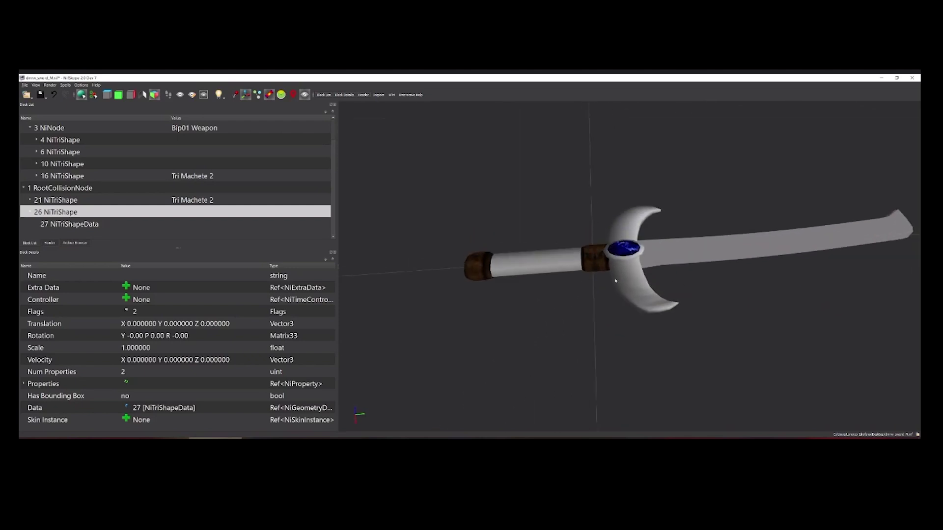
Toggle hidden nodes to compare the full collision geometry with the textured sword, viewing it near and far.
{"action": "left_click", "coordinate": [304, 94]}
{"action": "left_click", "coordinate": [304, 95]}
{"action": "left_click_drag", "start_coordinate": [773, 337], "coordinate": [731, 341]}
{"action": "scroll", "coordinate": [624, 293], "scroll_direction": "down", "scroll_amount": 3}
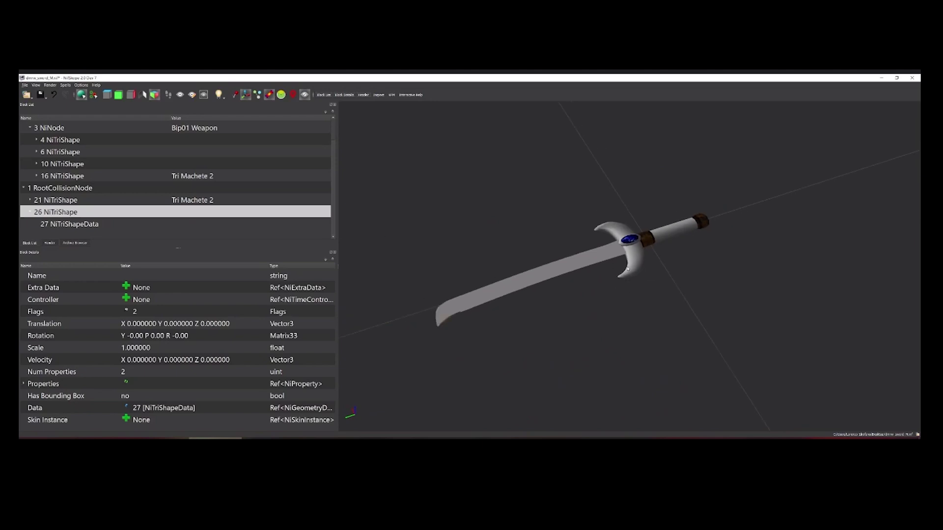
{"action": "scroll", "coordinate": [629, 321], "scroll_direction": "up", "scroll_amount": 2}
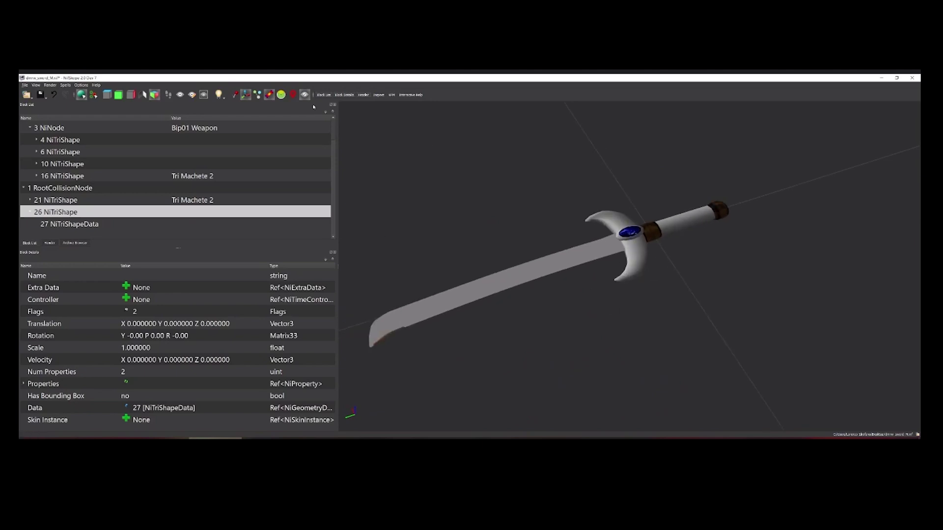
{"action": "left_click", "coordinate": [305, 95]}
{"action": "left_click", "coordinate": [304, 95]}
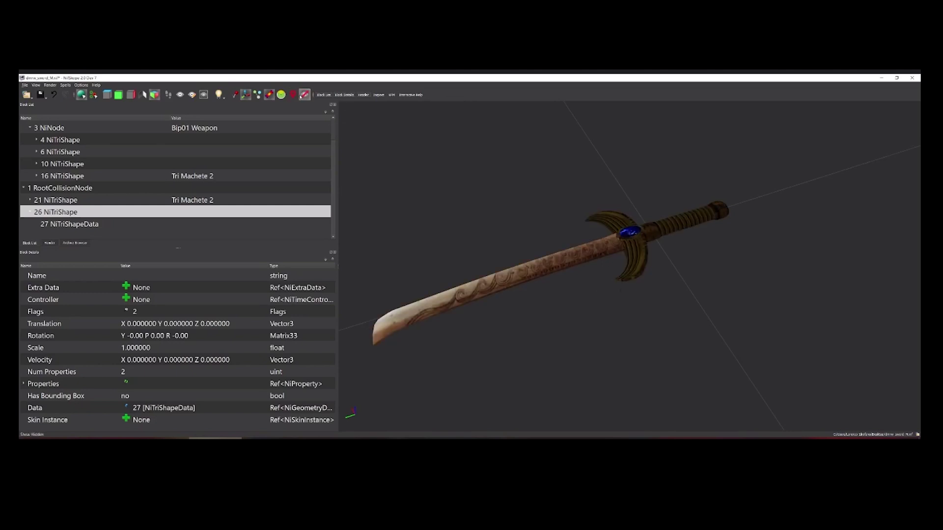
{"action": "left_click", "coordinate": [304, 94]}
{"action": "left_click_drag", "start_coordinate": [587, 298], "coordinate": [556, 242]}
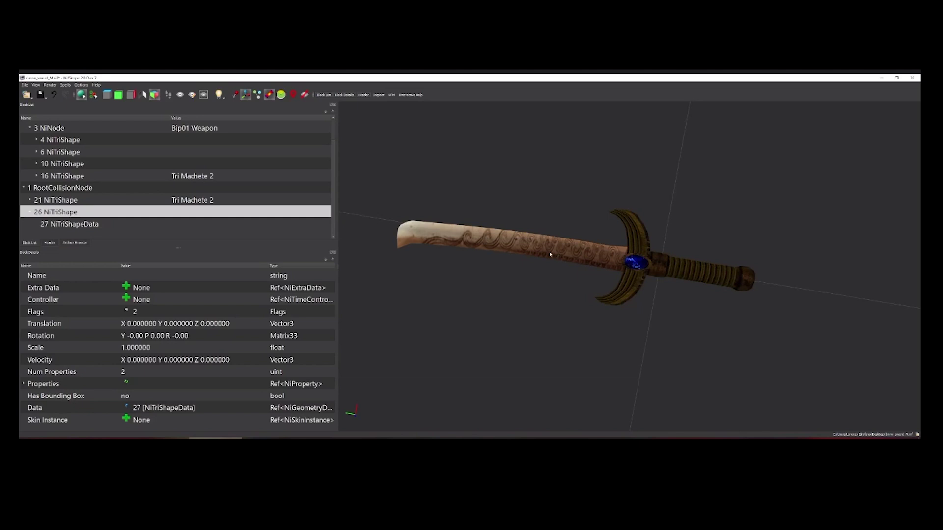
{"action": "scroll", "coordinate": [547, 298], "scroll_direction": "down", "scroll_amount": 5}
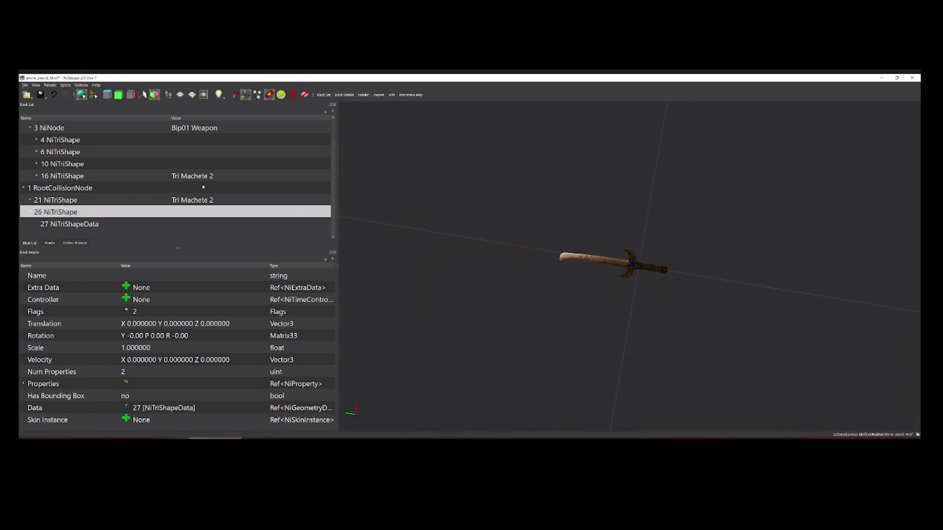
{"action": "left_click_drag", "start_coordinate": [579, 238], "coordinate": [641, 251]}
{"action": "scroll", "coordinate": [617, 252], "scroll_direction": "up", "scroll_amount": 5}
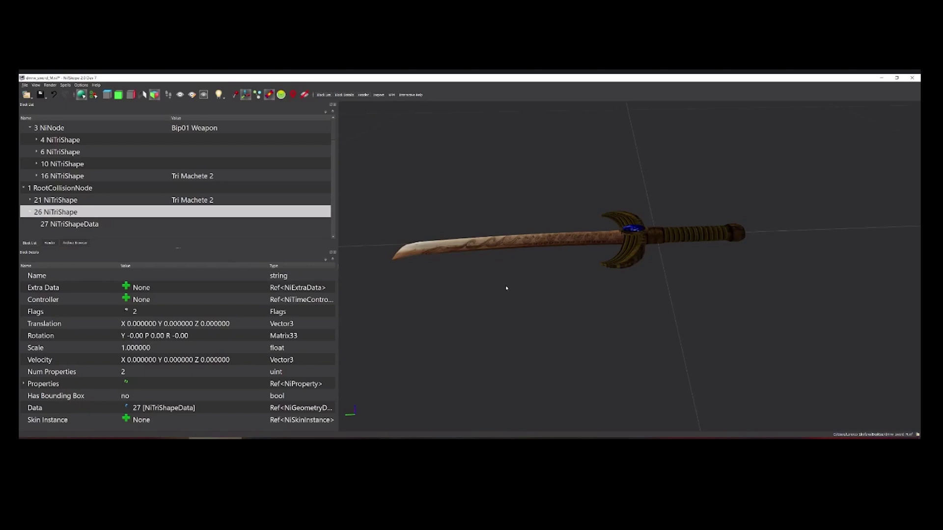
Inspect the guard and grip shape on the sword, then collapse the Bip01 Weapon and RootCollisionNode branches.
{"action": "left_click_drag", "start_coordinate": [658, 257], "coordinate": [654, 269]}
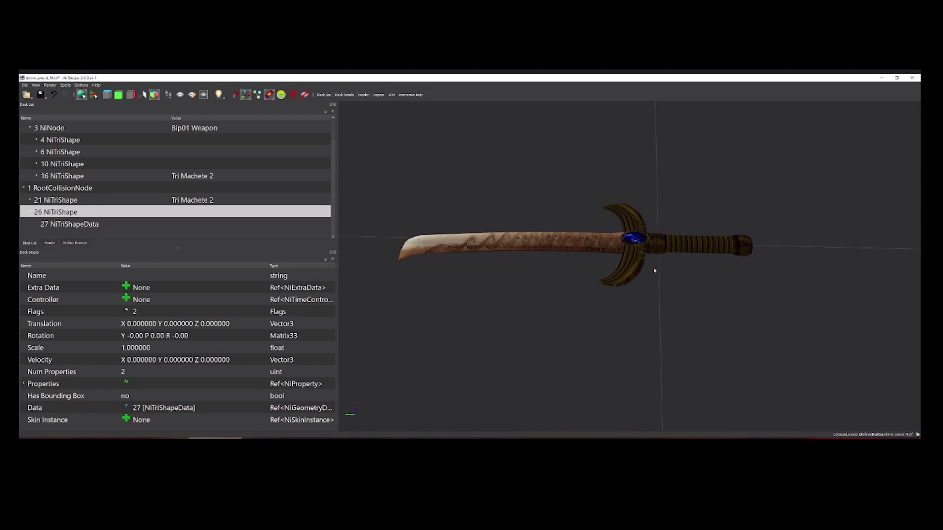
{"action": "left_click", "coordinate": [646, 271]}
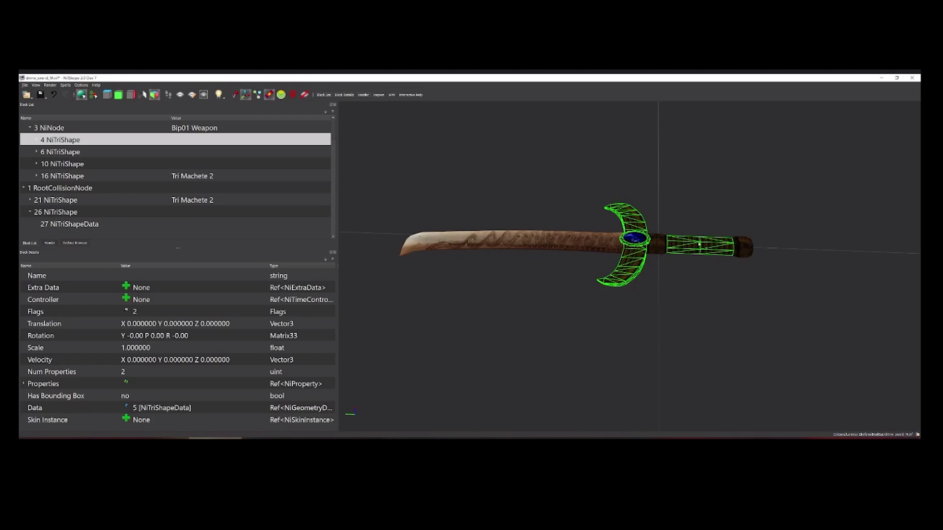
{"action": "left_click_drag", "start_coordinate": [705, 253], "coordinate": [702, 283]}
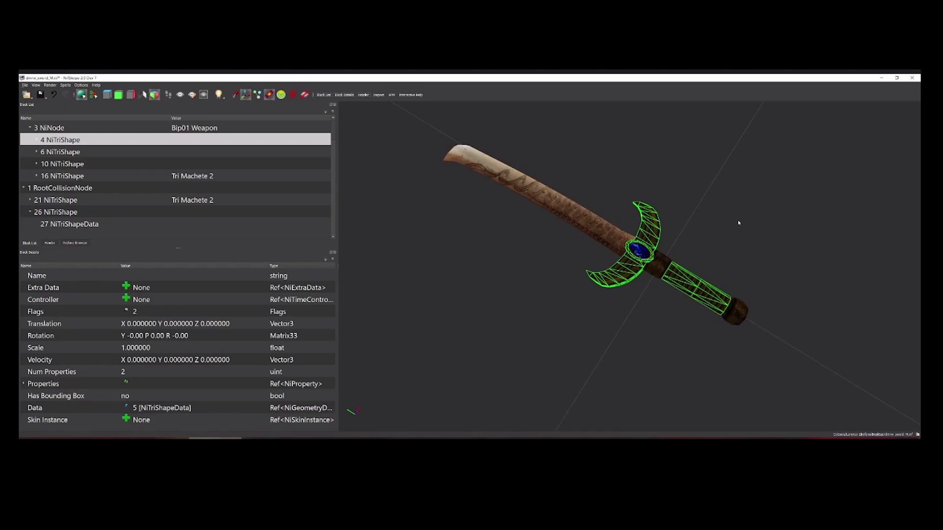
{"action": "left_click", "coordinate": [36, 141]}
{"action": "scroll", "coordinate": [36, 148], "scroll_direction": "up", "scroll_amount": 1}
{"action": "left_click", "coordinate": [29, 152]}
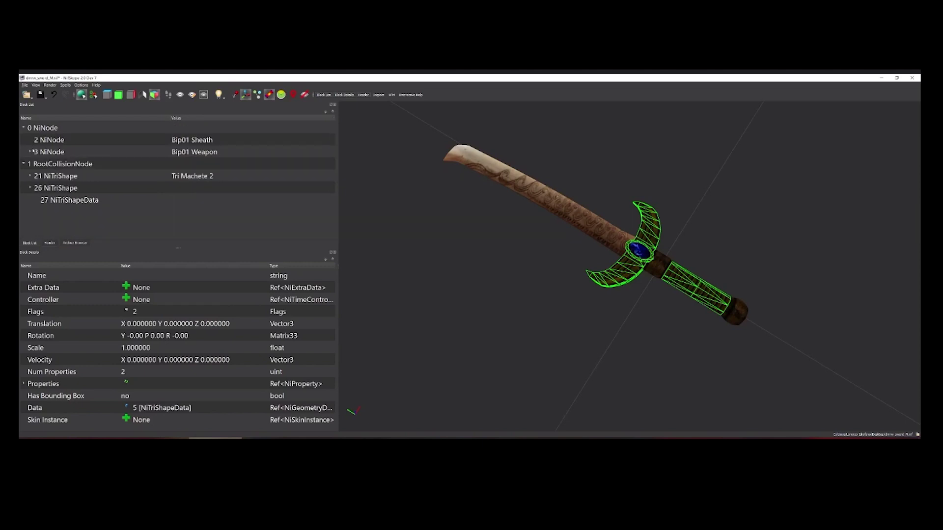
{"action": "left_click", "coordinate": [24, 164]}
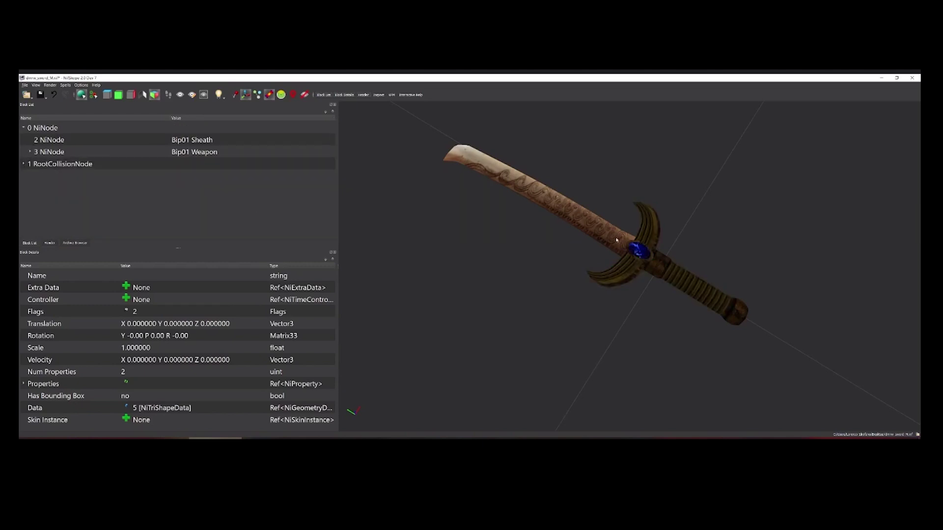
Select the blade shape in the model and collapse its Bip01 Weapon branch again.
{"action": "left_click", "coordinate": [557, 216]}
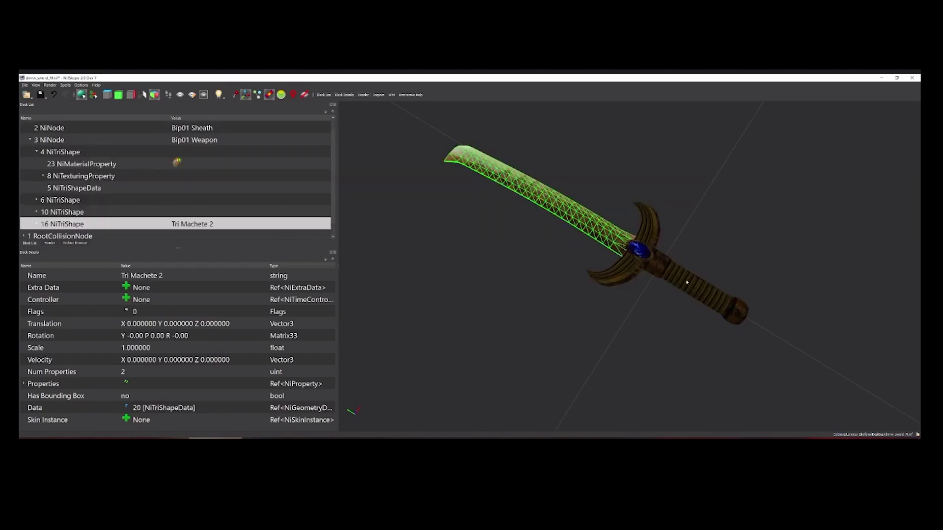
{"action": "left_click", "coordinate": [567, 214]}
{"action": "left_click", "coordinate": [36, 152]}
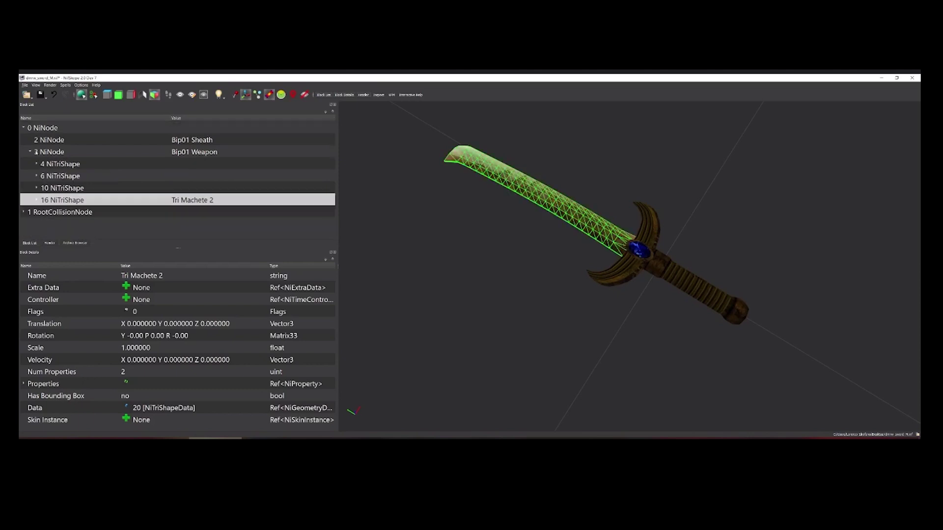
{"action": "left_click", "coordinate": [30, 152]}
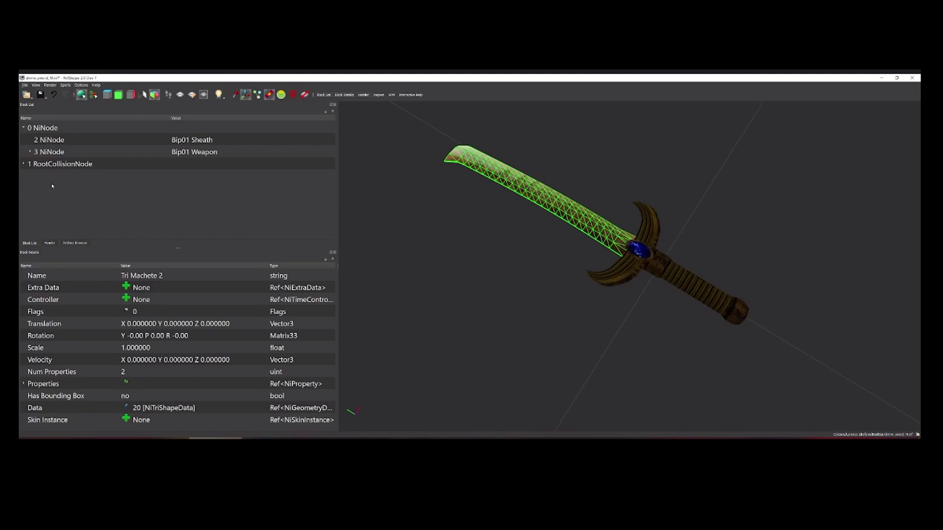
Insert a new NiNode block at the root level of the block list.
{"action": "right_click", "coordinate": [61, 179]}
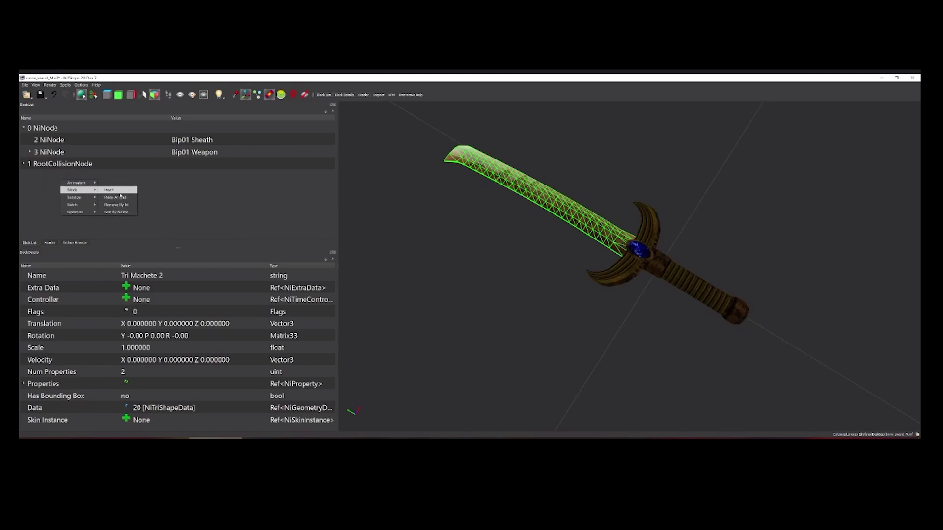
{"action": "left_click", "coordinate": [122, 196]}
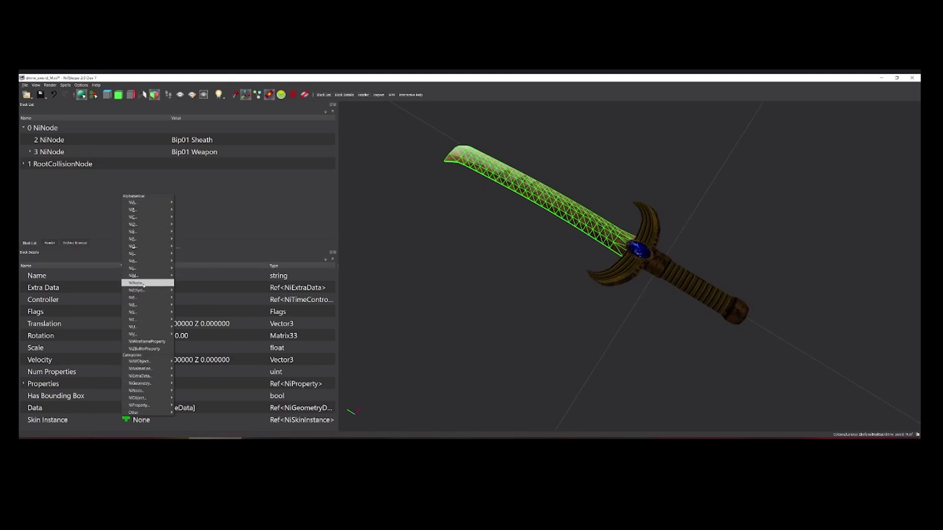
{"action": "left_click", "coordinate": [140, 284]}
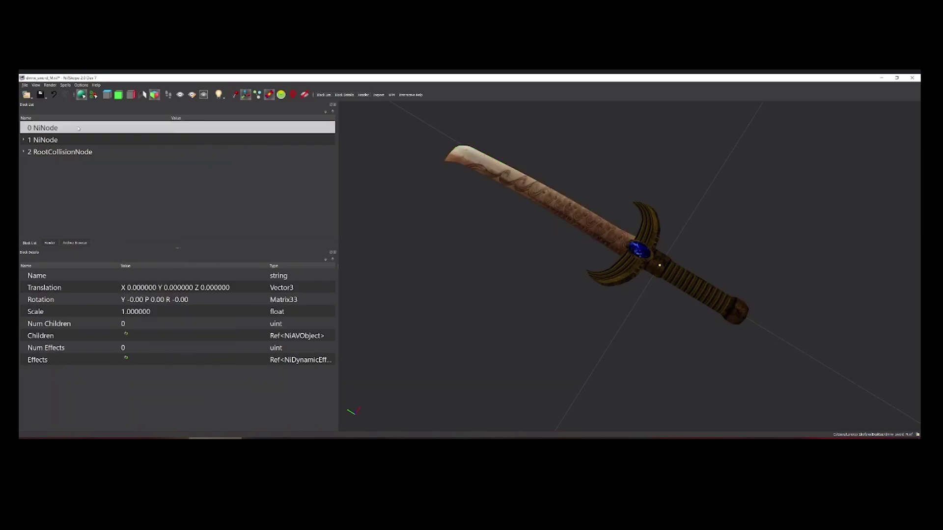
Expand the original root NiNode down to its Bip01 Weapon shapes, check the guard and grip shape, and select the new empty NiNode.
{"action": "double_click", "coordinate": [23, 139]}
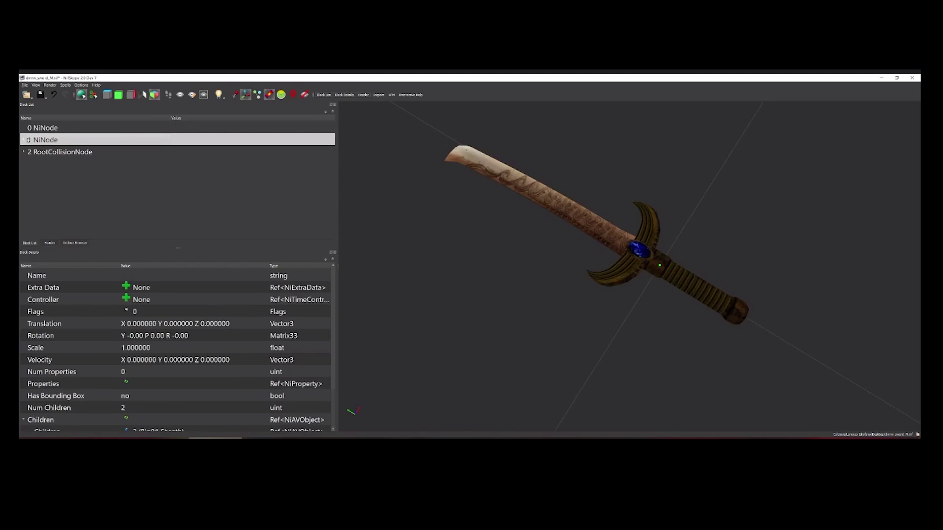
{"action": "left_click", "coordinate": [30, 164]}
{"action": "left_click", "coordinate": [58, 176]}
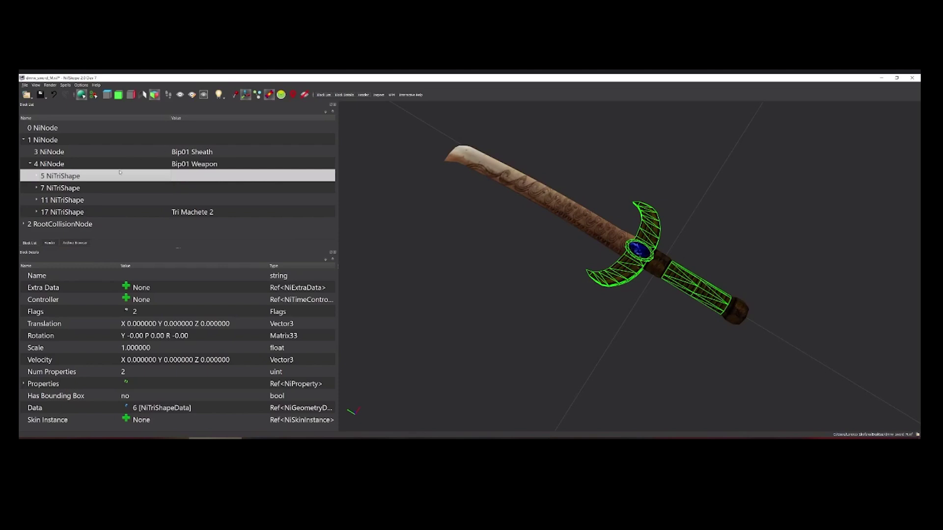
{"action": "left_click", "coordinate": [54, 129]}
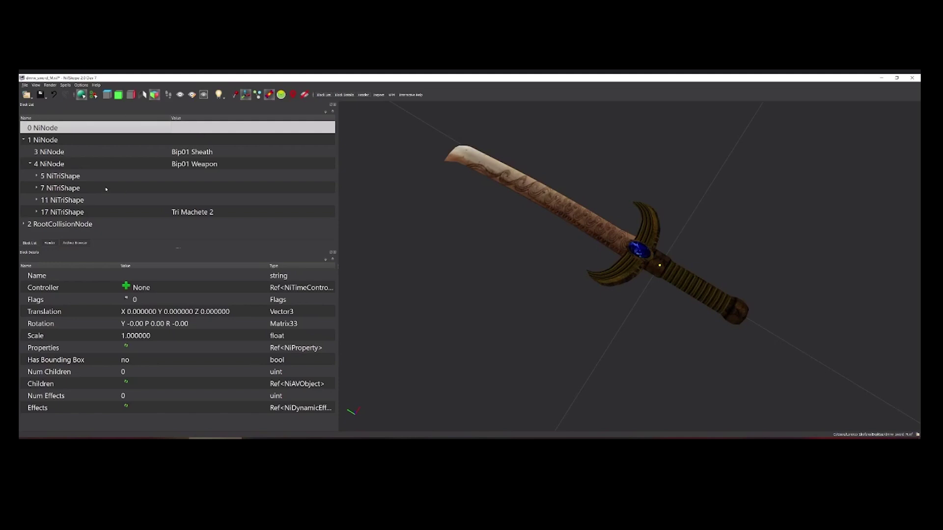
Examine the textured sword from several angles, both closer up and farther away.
{"action": "mouse_move", "coordinate": [106, 189]}
{"action": "left_click_drag", "start_coordinate": [613, 256], "coordinate": [600, 220]}
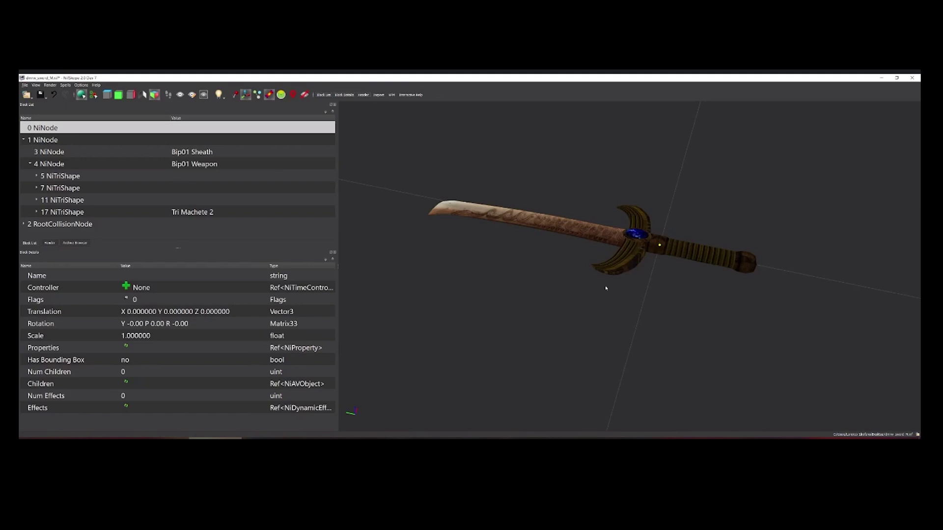
{"action": "left_click_drag", "start_coordinate": [593, 275], "coordinate": [590, 282]}
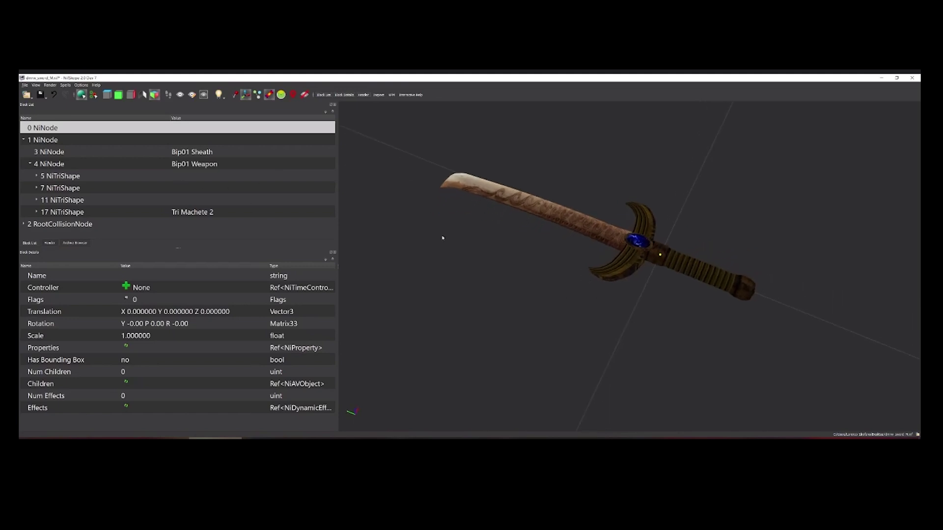
{"action": "scroll", "coordinate": [578, 287], "scroll_direction": "up", "scroll_amount": 2}
{"action": "scroll", "coordinate": [578, 287], "scroll_direction": "down", "scroll_amount": 1}
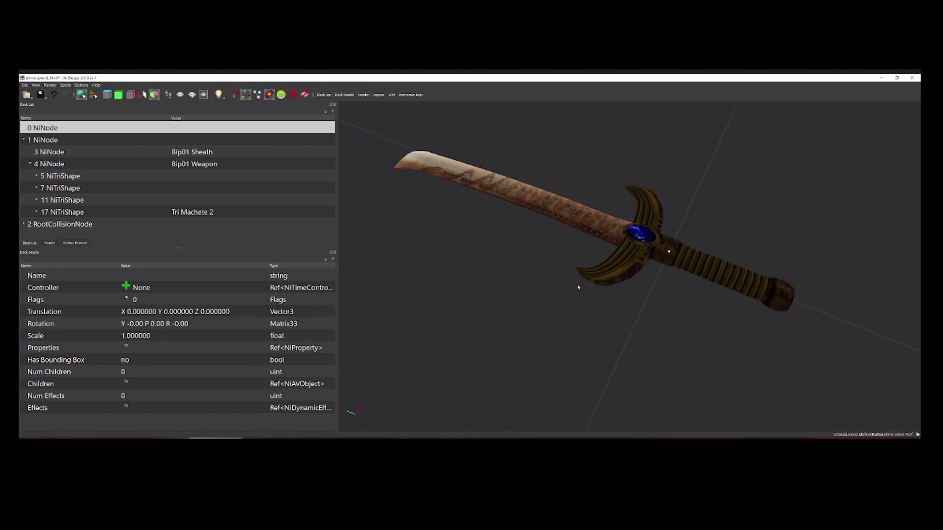
{"action": "scroll", "coordinate": [511, 256], "scroll_direction": "down", "scroll_amount": 1}
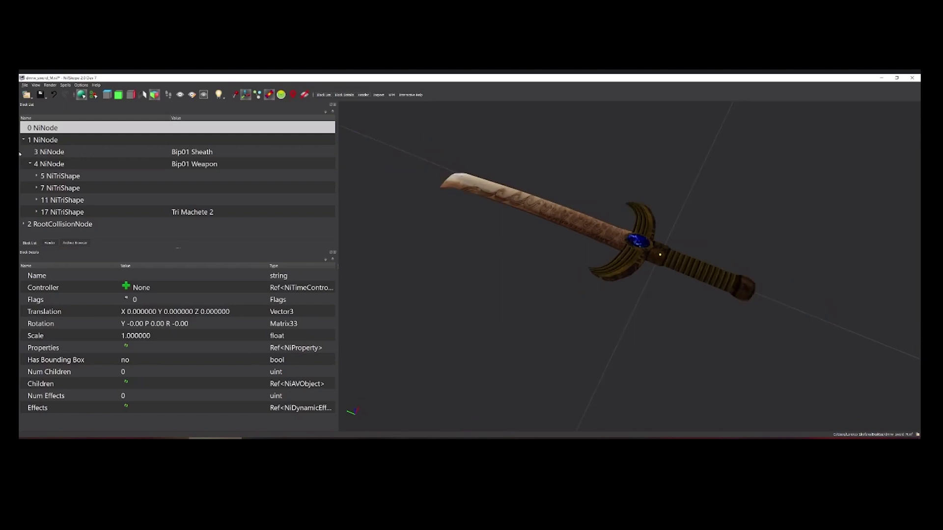
{"action": "scroll", "coordinate": [570, 277], "scroll_direction": "down", "scroll_amount": 1}
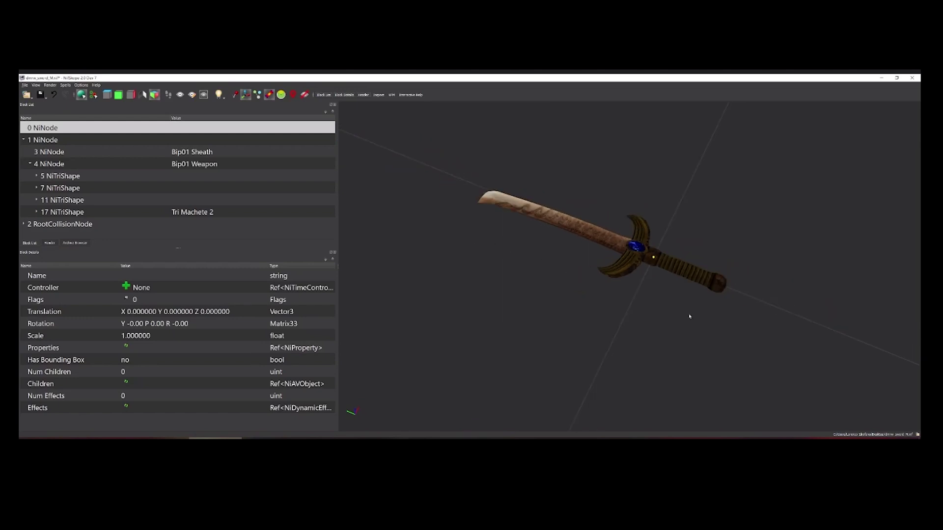
{"action": "left_click_drag", "start_coordinate": [690, 316], "coordinate": [698, 314]}
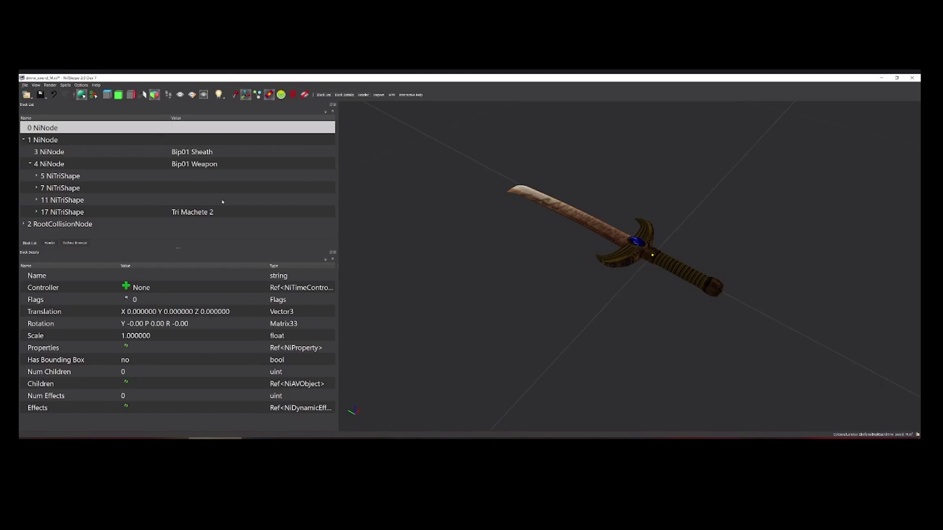
{"action": "left_click_drag", "start_coordinate": [695, 278], "coordinate": [705, 281]}
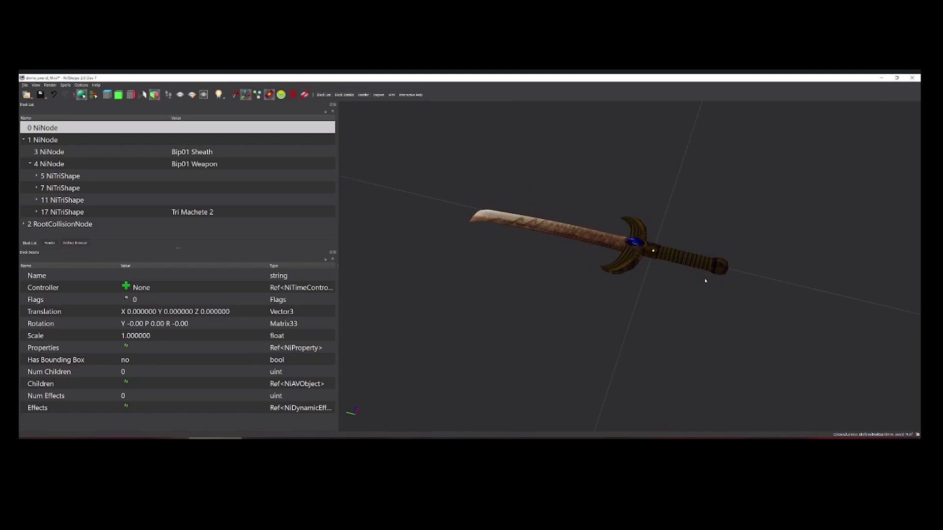
Expand and select the RootCollisionNode to show its children, and collapse the original root NiNode.
{"action": "left_click", "coordinate": [23, 224]}
{"action": "scroll", "coordinate": [115, 204], "scroll_direction": "up", "scroll_amount": 1}
{"action": "scroll", "coordinate": [116, 204], "scroll_direction": "down", "scroll_amount": 1}
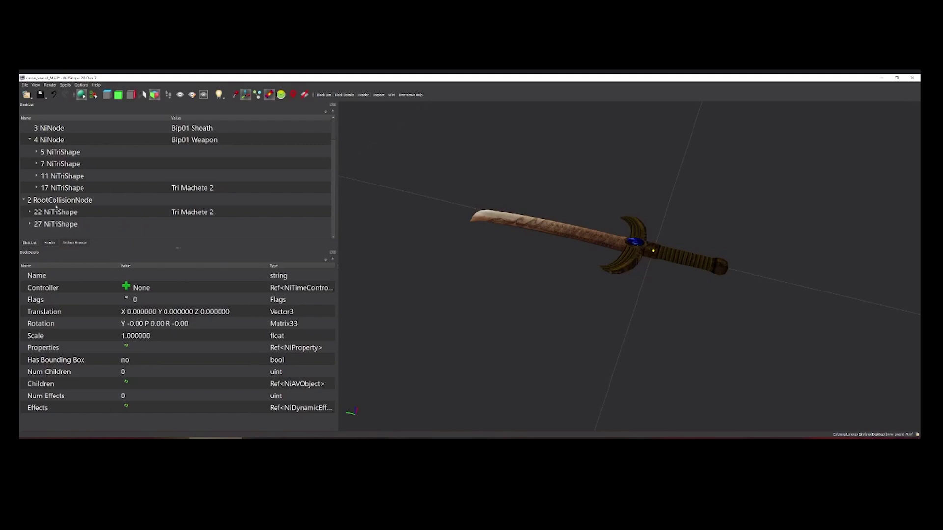
{"action": "left_click", "coordinate": [68, 200]}
{"action": "scroll", "coordinate": [124, 206], "scroll_direction": "up", "scroll_amount": 2}
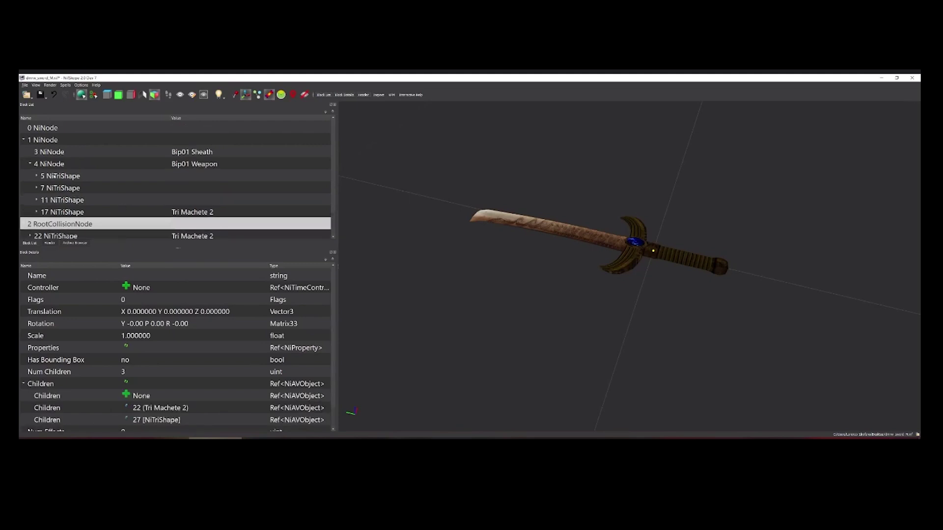
{"action": "left_click", "coordinate": [24, 141]}
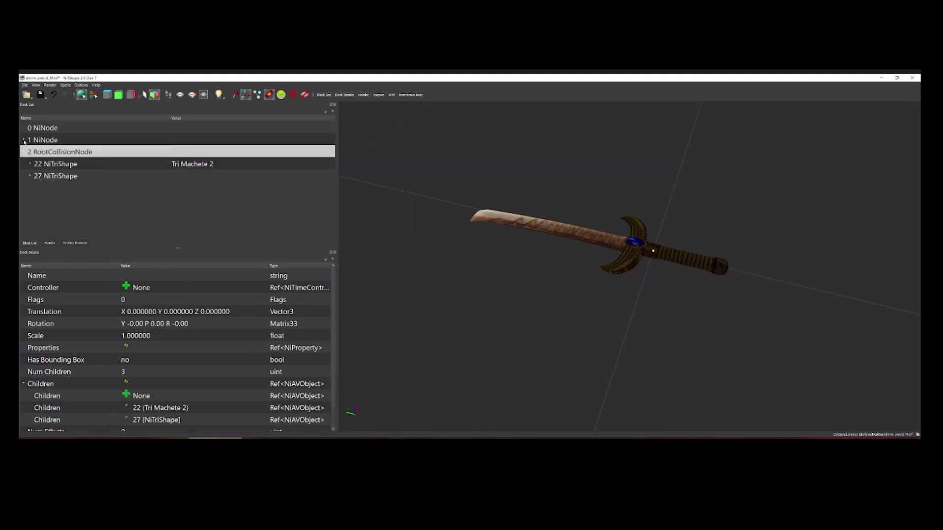
Expand both collision NiTriShapes under the RootCollisionNode to show their NiTriShapeData blocks.
{"action": "mouse_move", "coordinate": [529, 294]}
{"action": "left_mouse_down"}
{"action": "mouse_move", "coordinate": [608, 309]}
{"action": "mouse_move", "coordinate": [739, 358]}
{"action": "mouse_move", "coordinate": [470, 284]}
{"action": "mouse_move", "coordinate": [538, 291]}
{"action": "left_mouse_up"}
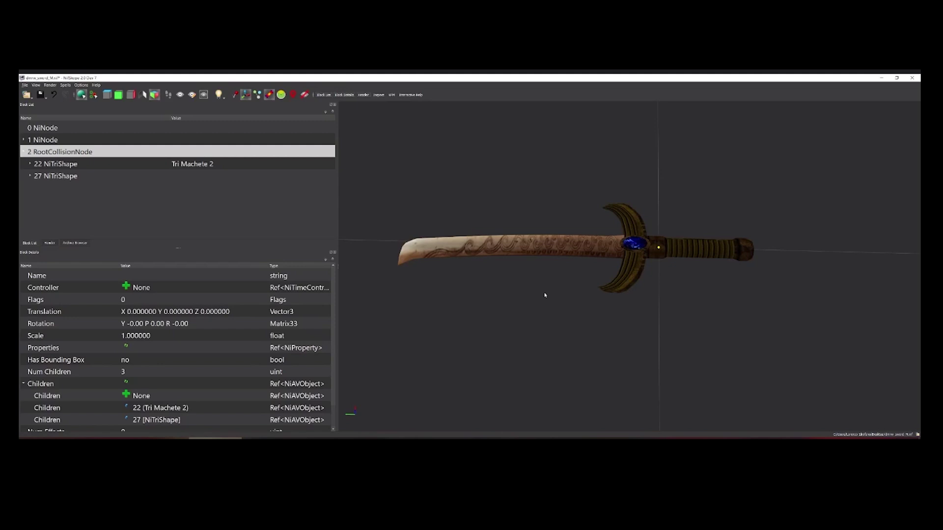
{"action": "right_click", "coordinate": [61, 154]}
{"action": "left_click", "coordinate": [479, 267]}
{"action": "left_click", "coordinate": [30, 176]}
{"action": "left_click", "coordinate": [30, 163]}
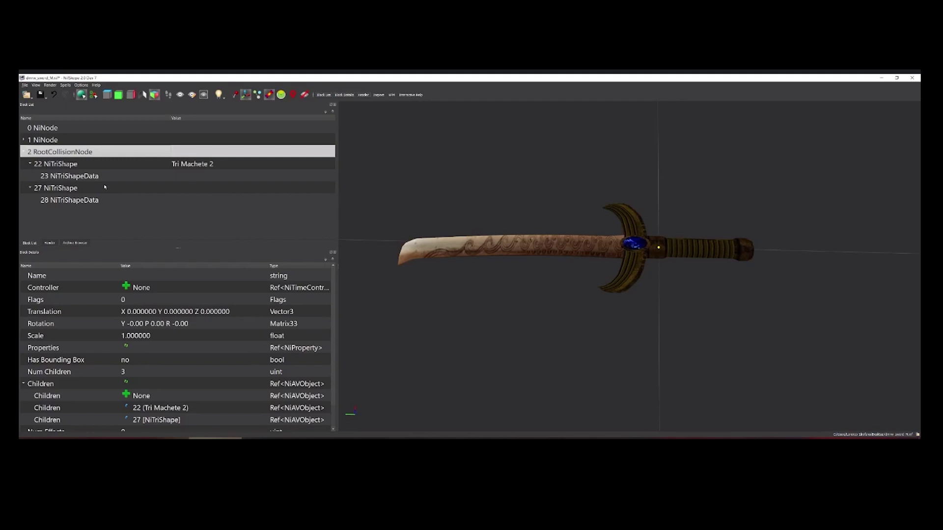
Set Has Vertices to no in the NiTriShapeData of the blade collision shape.
{"action": "left_click", "coordinate": [81, 164]}
{"action": "left_click", "coordinate": [76, 176]}
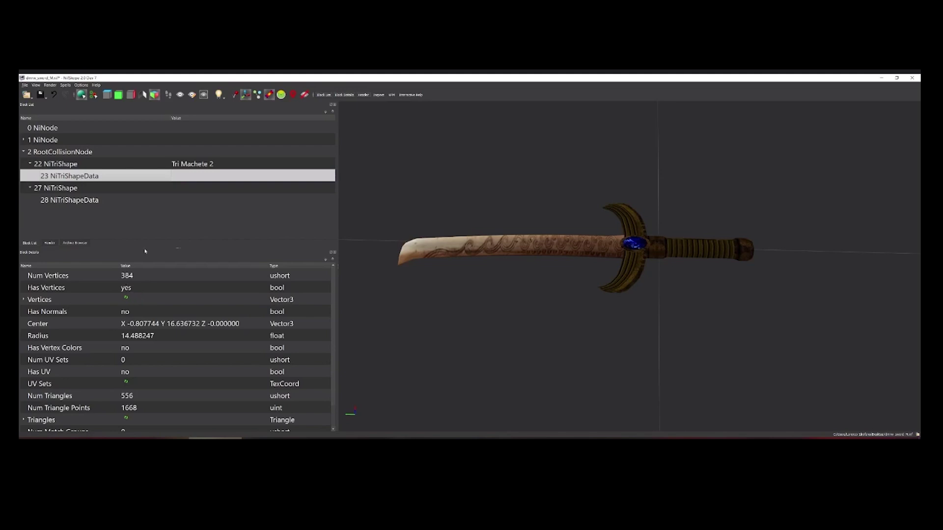
{"action": "double_click", "coordinate": [126, 289]}
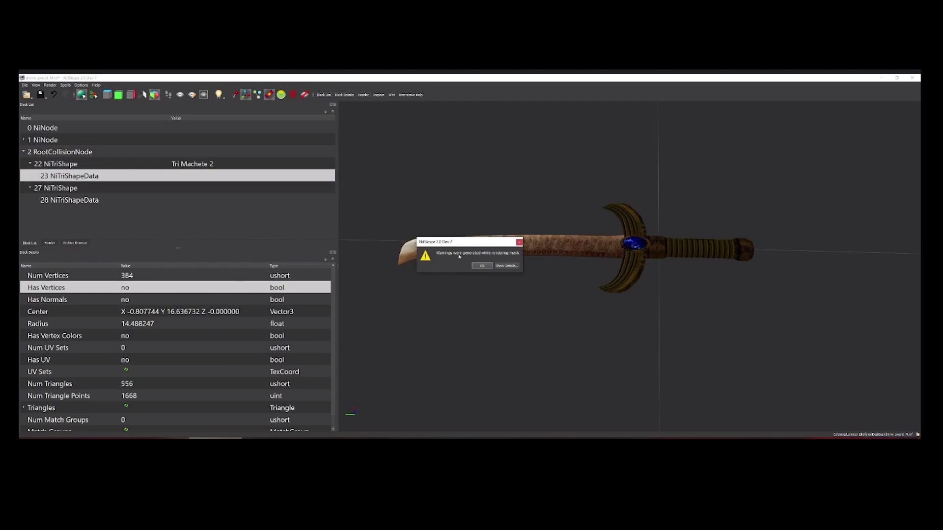
Read the details of the mesh rendering warning and close it.
{"action": "left_click", "coordinate": [507, 266]}
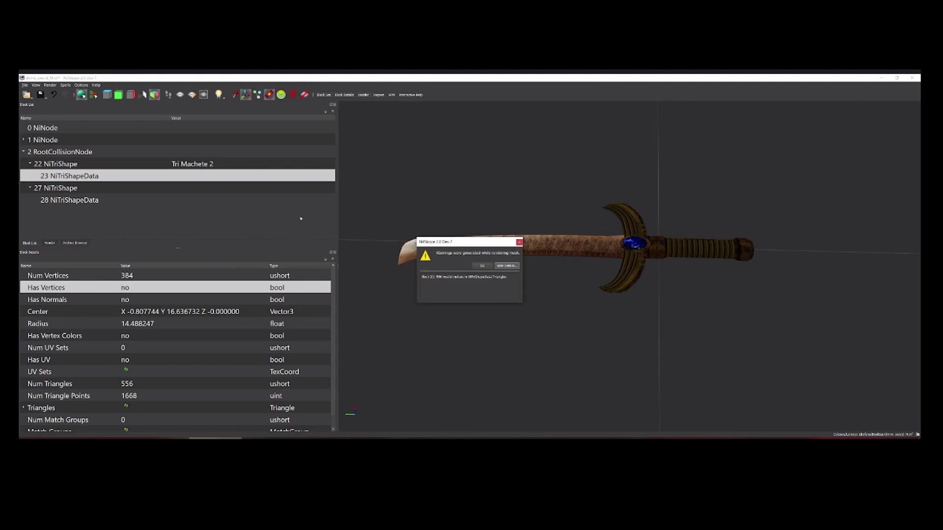
{"action": "left_click_drag", "start_coordinate": [506, 277], "coordinate": [443, 277]}
{"action": "left_click", "coordinate": [509, 278]}
{"action": "left_click", "coordinate": [519, 243]}
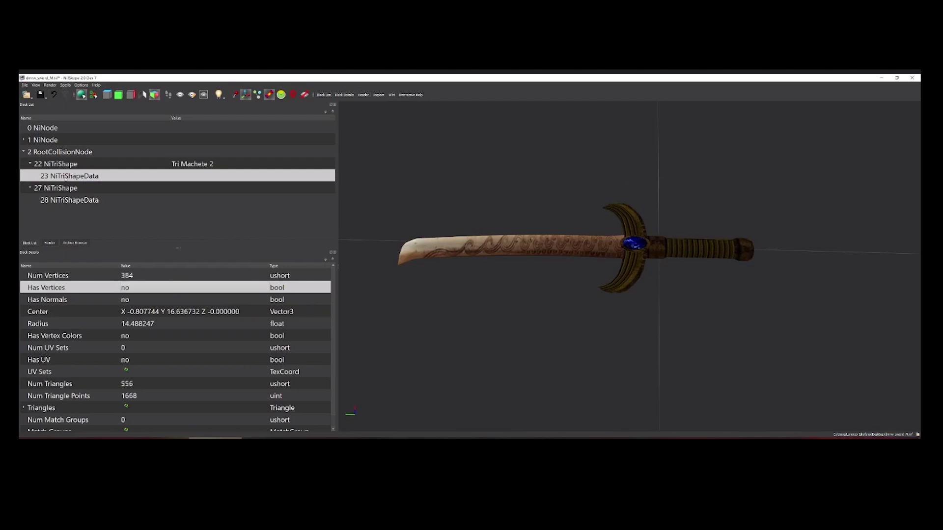
Check the Transform options offered for the original root NiNode and leave them without choosing one.
{"action": "right_click", "coordinate": [63, 137]}
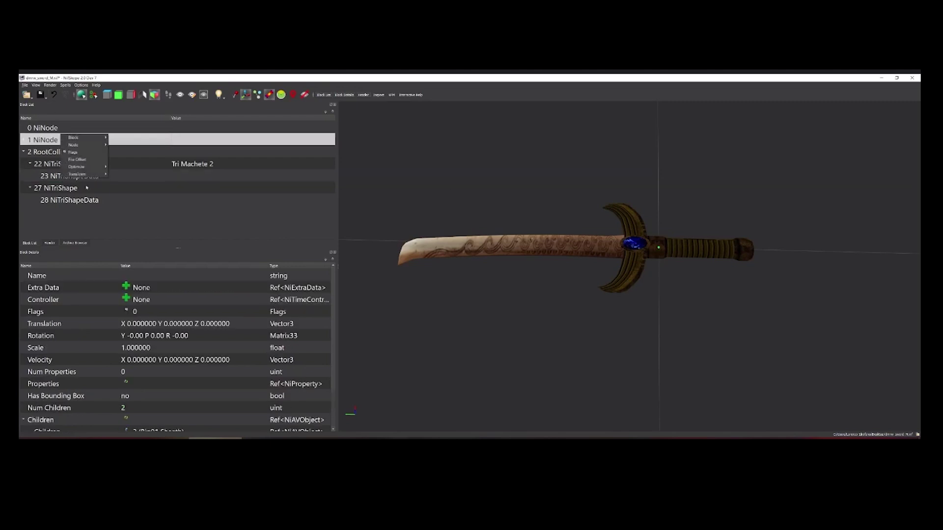
{"action": "mouse_move", "coordinate": [86, 174]}
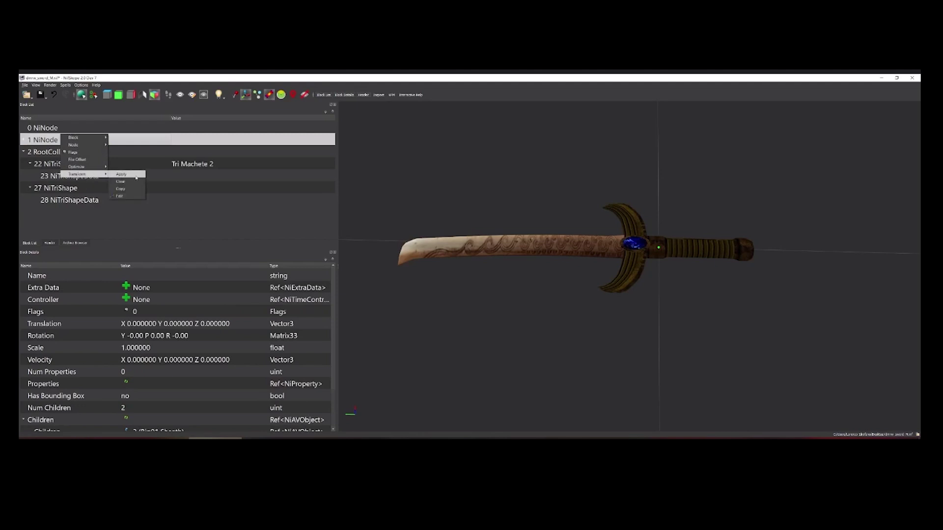
{"action": "left_click", "coordinate": [504, 197]}
{"action": "mouse_move", "coordinate": [100, 165]}
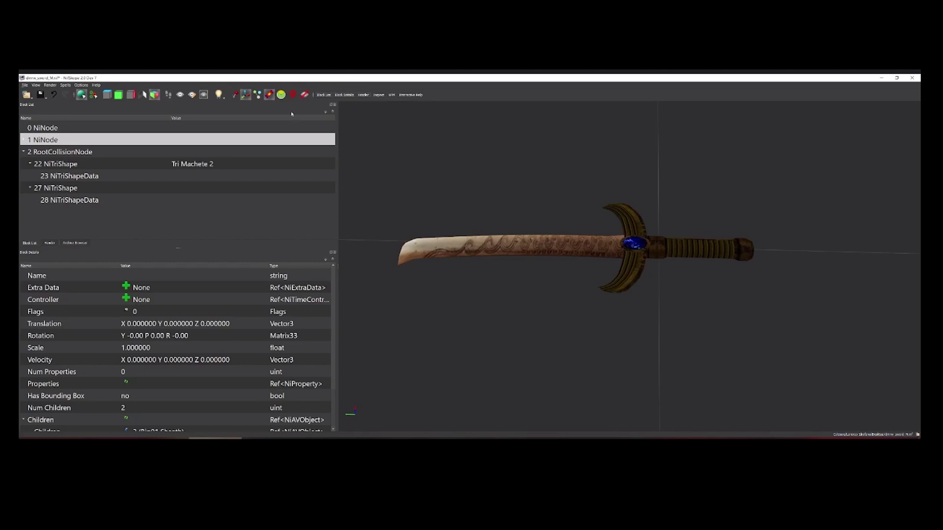
Examine the sword and the children listed in the block details of the original root NiNode.
{"action": "left_click_drag", "start_coordinate": [487, 286], "coordinate": [558, 285]}
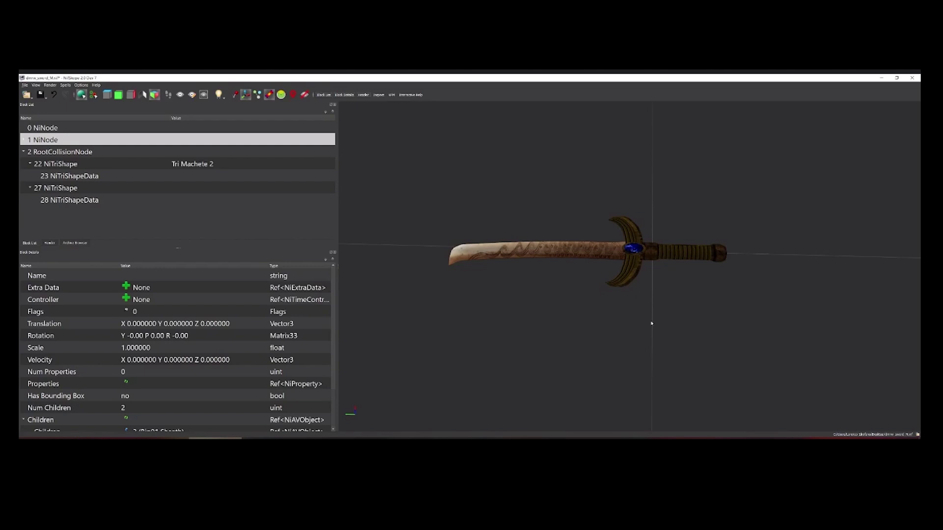
{"action": "scroll", "coordinate": [204, 349], "scroll_direction": "down", "scroll_amount": 1}
{"action": "scroll", "coordinate": [195, 348], "scroll_direction": "up", "scroll_amount": 1}
{"action": "scroll", "coordinate": [180, 334], "scroll_direction": "down", "scroll_amount": 2}
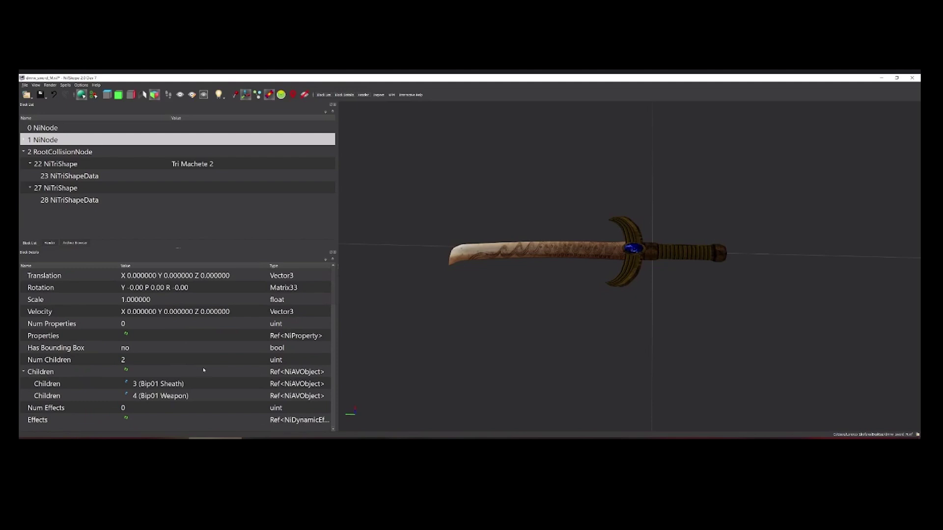
Examine the RootCollisionNode's block details and children, and inspect the finished sword model from several angles.
{"action": "scroll", "coordinate": [163, 369], "scroll_direction": "up", "scroll_amount": 2}
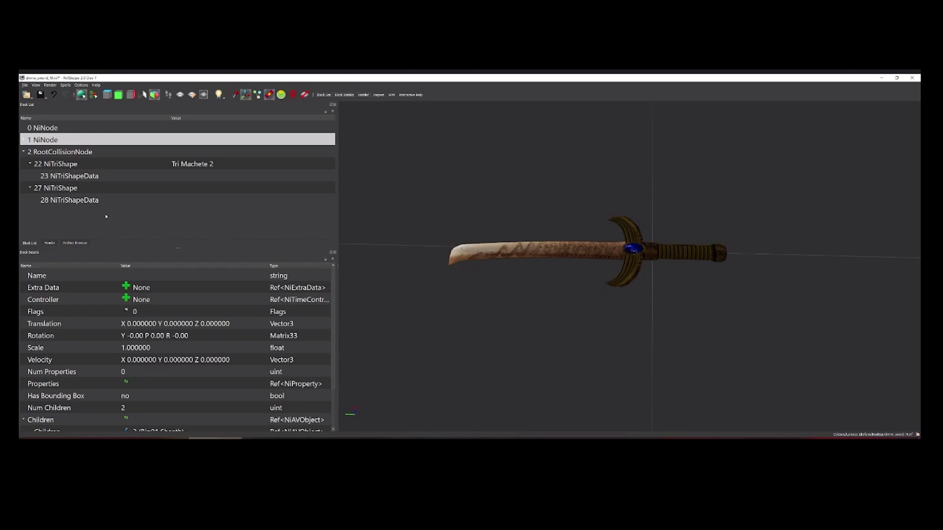
{"action": "left_click", "coordinate": [73, 154]}
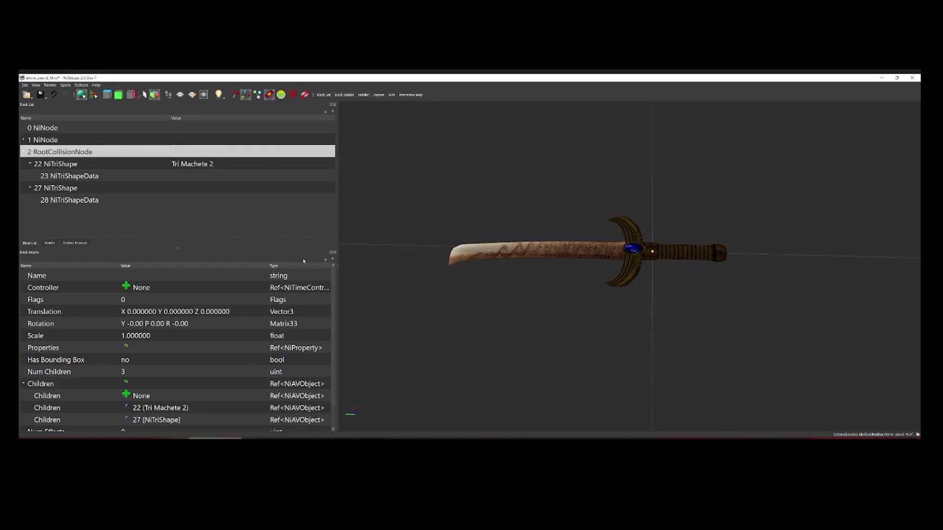
{"action": "left_click_drag", "start_coordinate": [283, 76], "coordinate": [577, 82]}
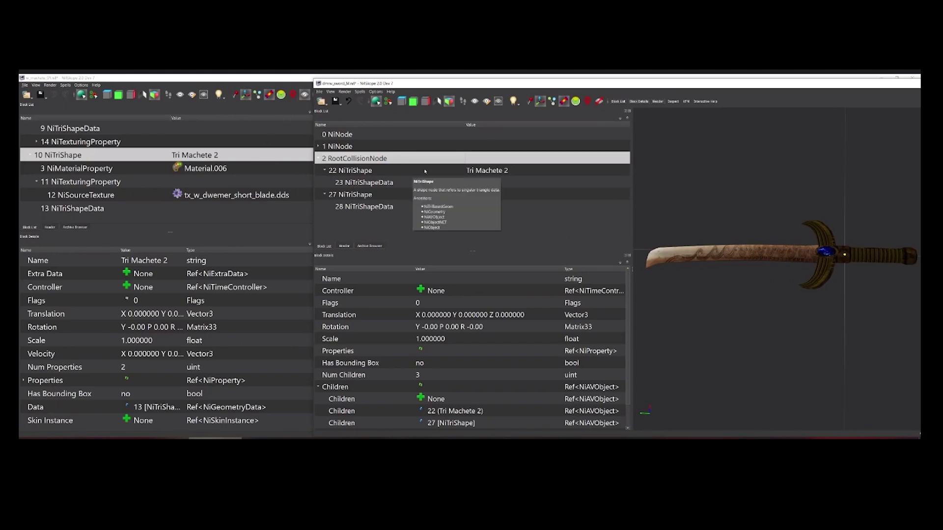
{"action": "double_click", "coordinate": [442, 84]}
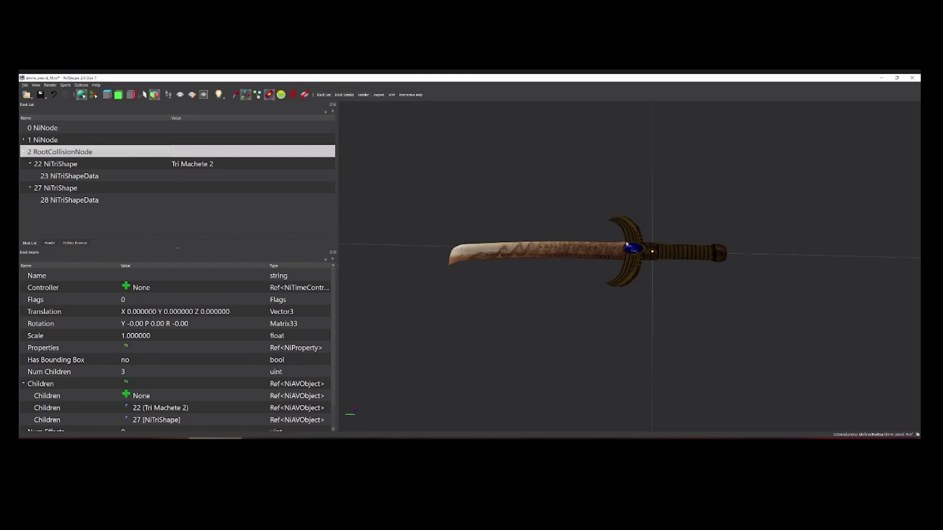
{"action": "left_click_drag", "start_coordinate": [767, 257], "coordinate": [742, 409]}
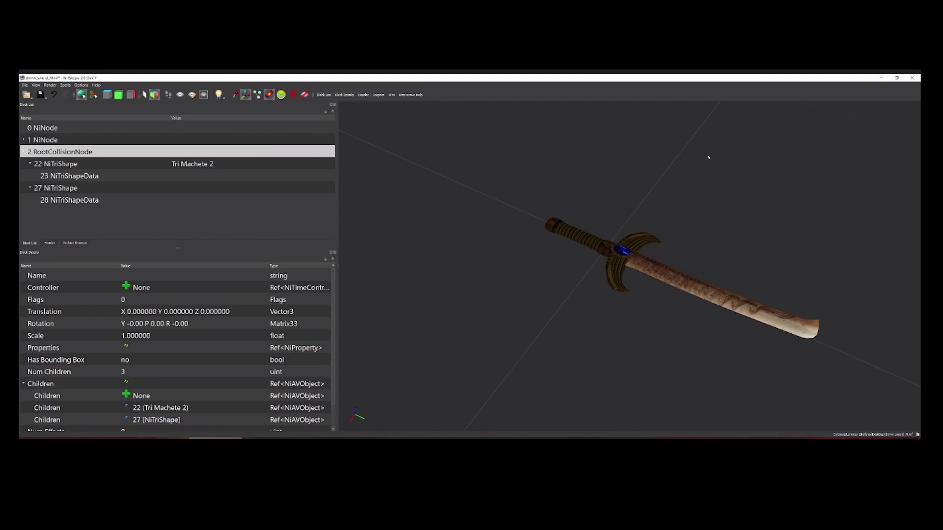
{"action": "left_click_drag", "start_coordinate": [661, 223], "coordinate": [675, 218]}
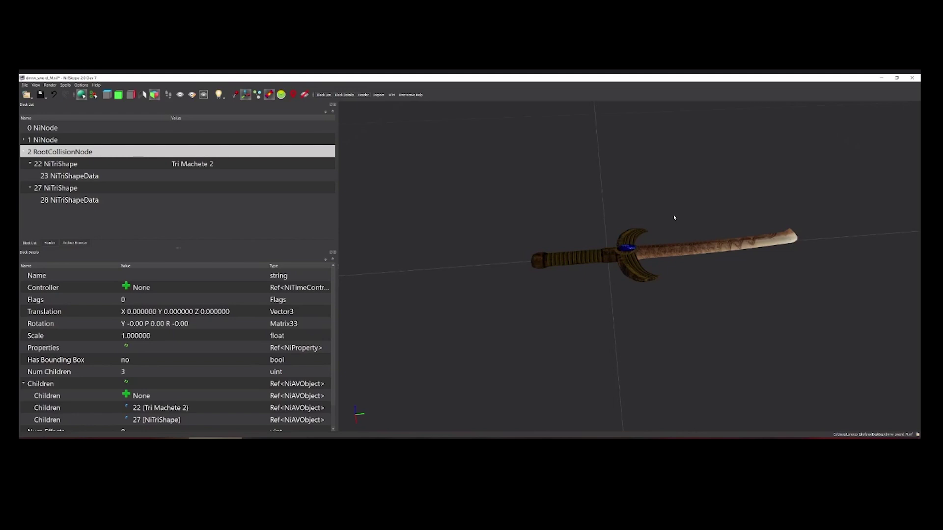
{"action": "left_click_drag", "start_coordinate": [662, 325], "coordinate": [731, 319]}
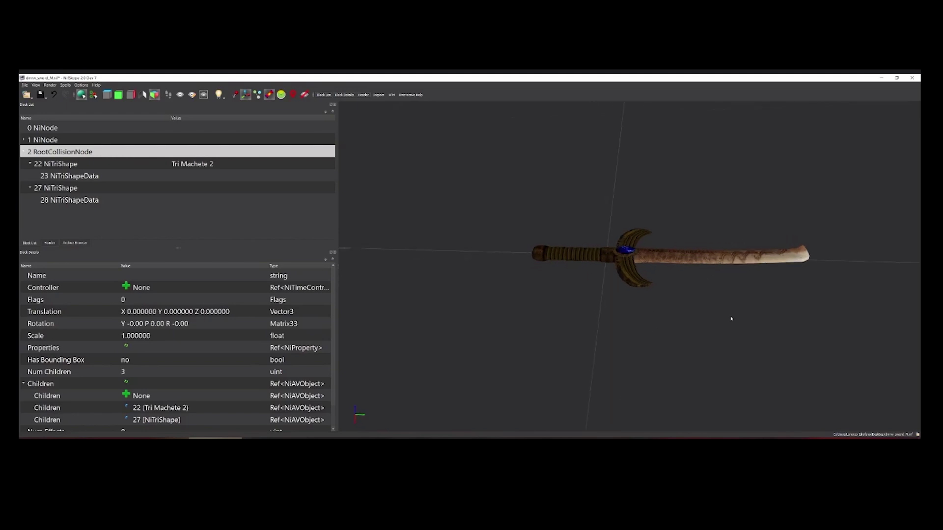
{"action": "left_click_drag", "start_coordinate": [730, 264], "coordinate": [645, 278]}
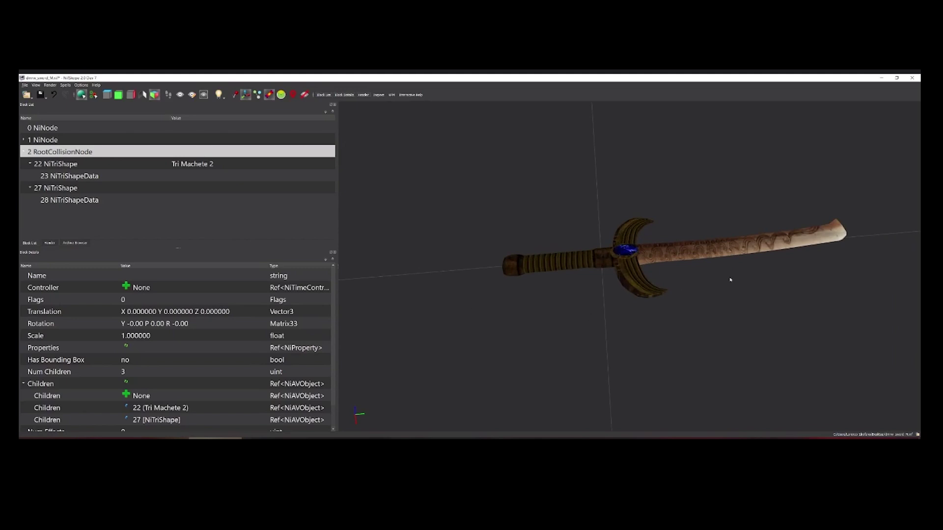
{"action": "left_click_drag", "start_coordinate": [714, 281], "coordinate": [726, 284]}
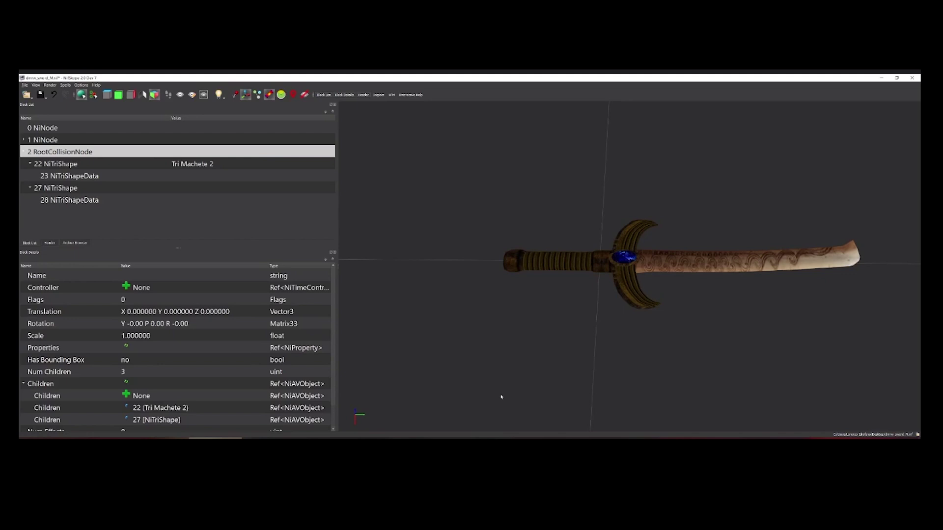
Switch to Discord and stop streaming the screen in the workshop stage channel.
{"action": "left_click", "coordinate": [110, 438]}
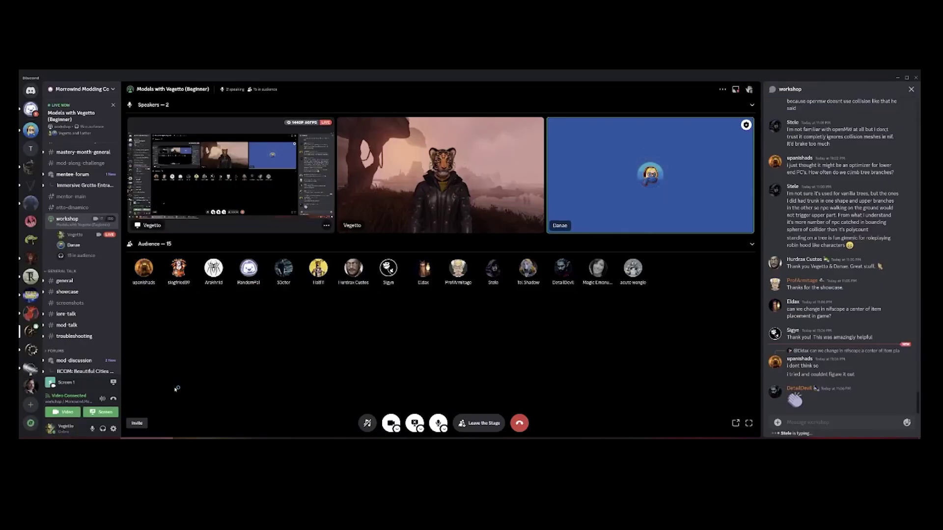
{"action": "left_click", "coordinate": [113, 382]}
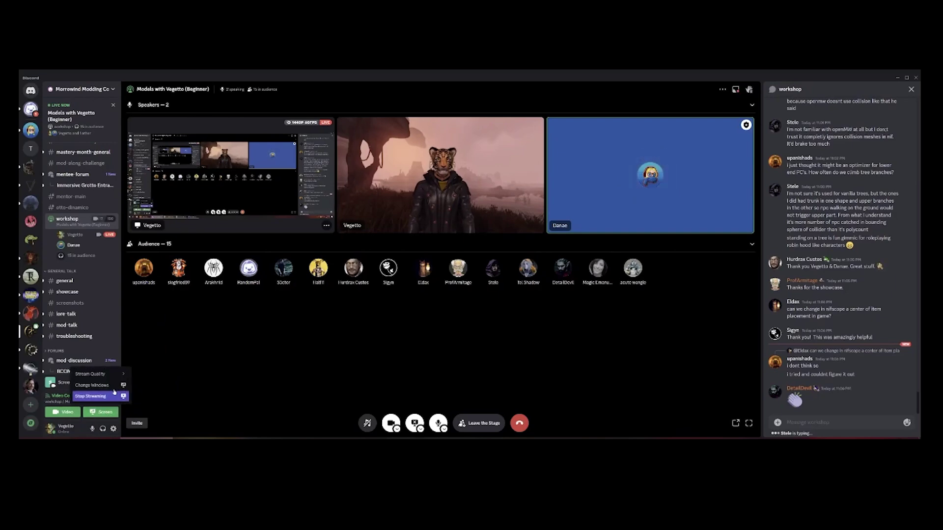
{"action": "left_click", "coordinate": [91, 396]}
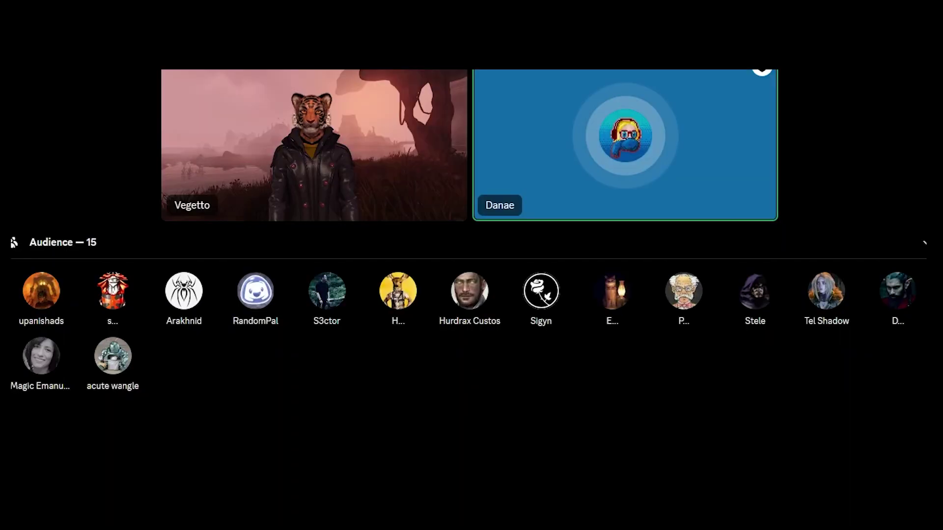